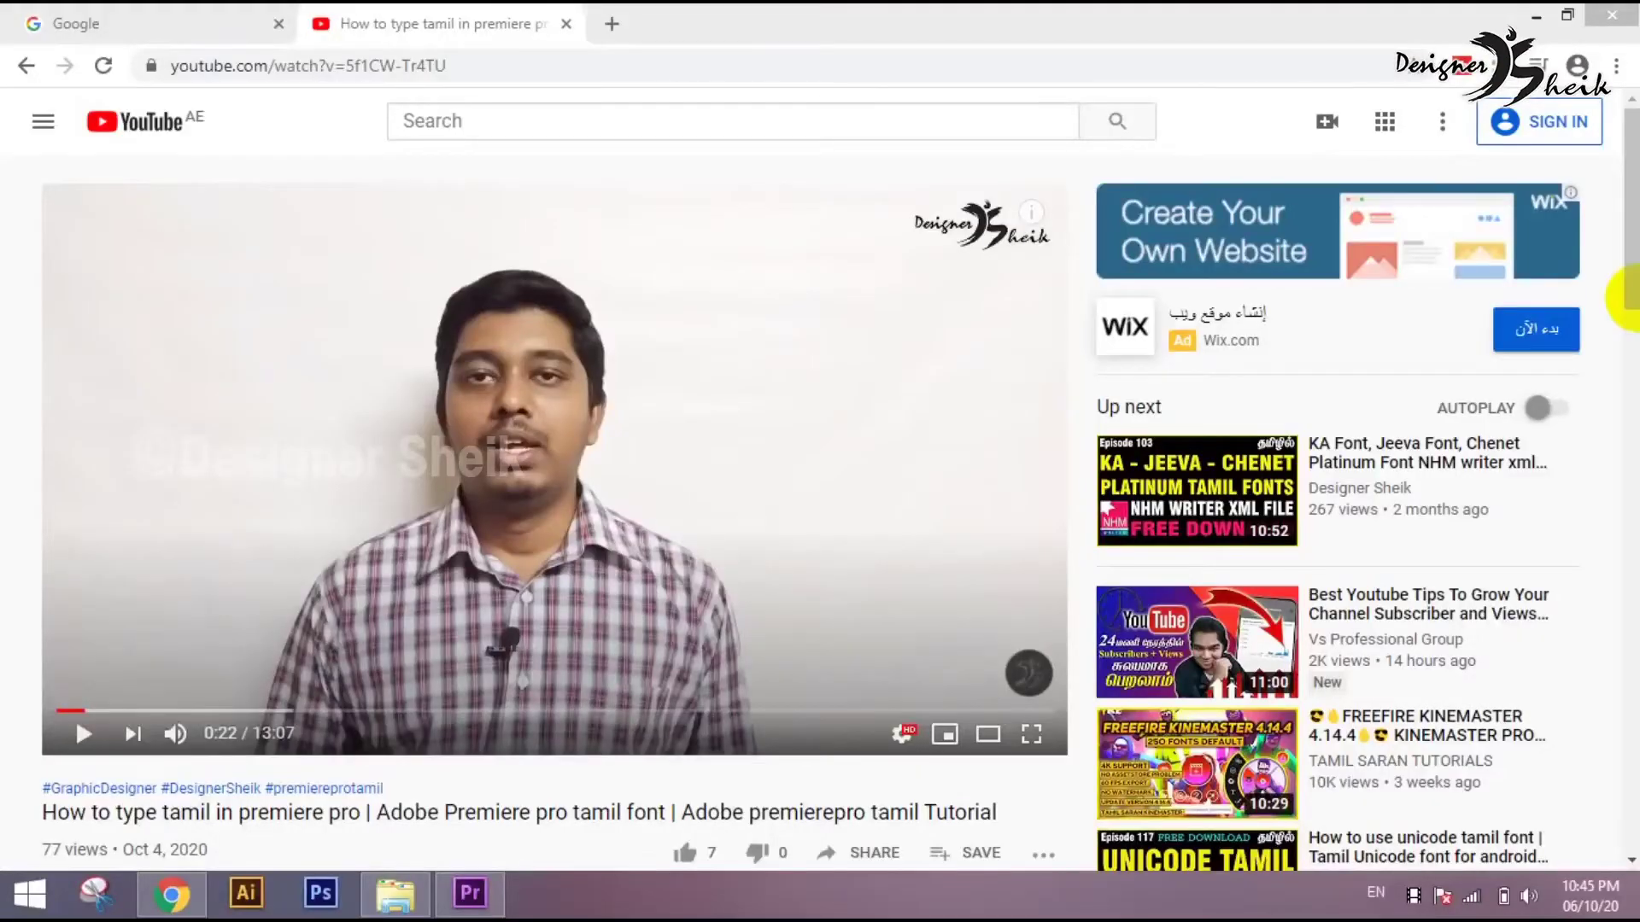
- Scroll the 'How to type tamil in premiere pro' YouTube page down to its description
{"action": "left_click_drag", "start_coordinate": [1627, 299], "coordinate": [1629, 323]}
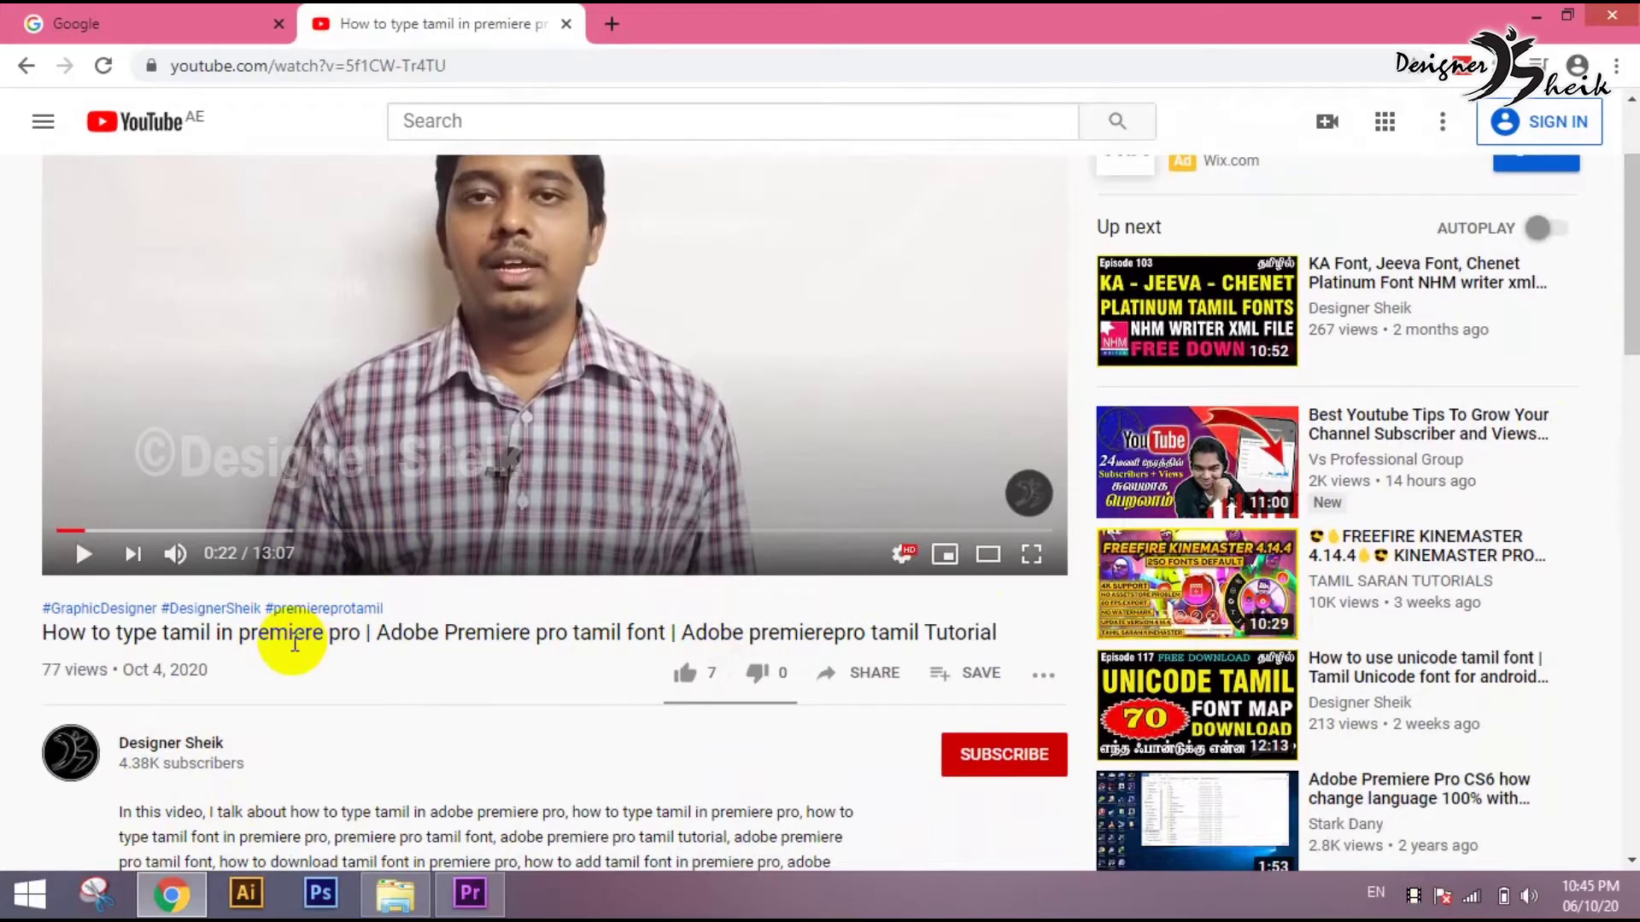
- In Premiere Pro, view the About box confirming version 6.0.0, then close it
{"action": "left_click", "coordinate": [469, 894]}
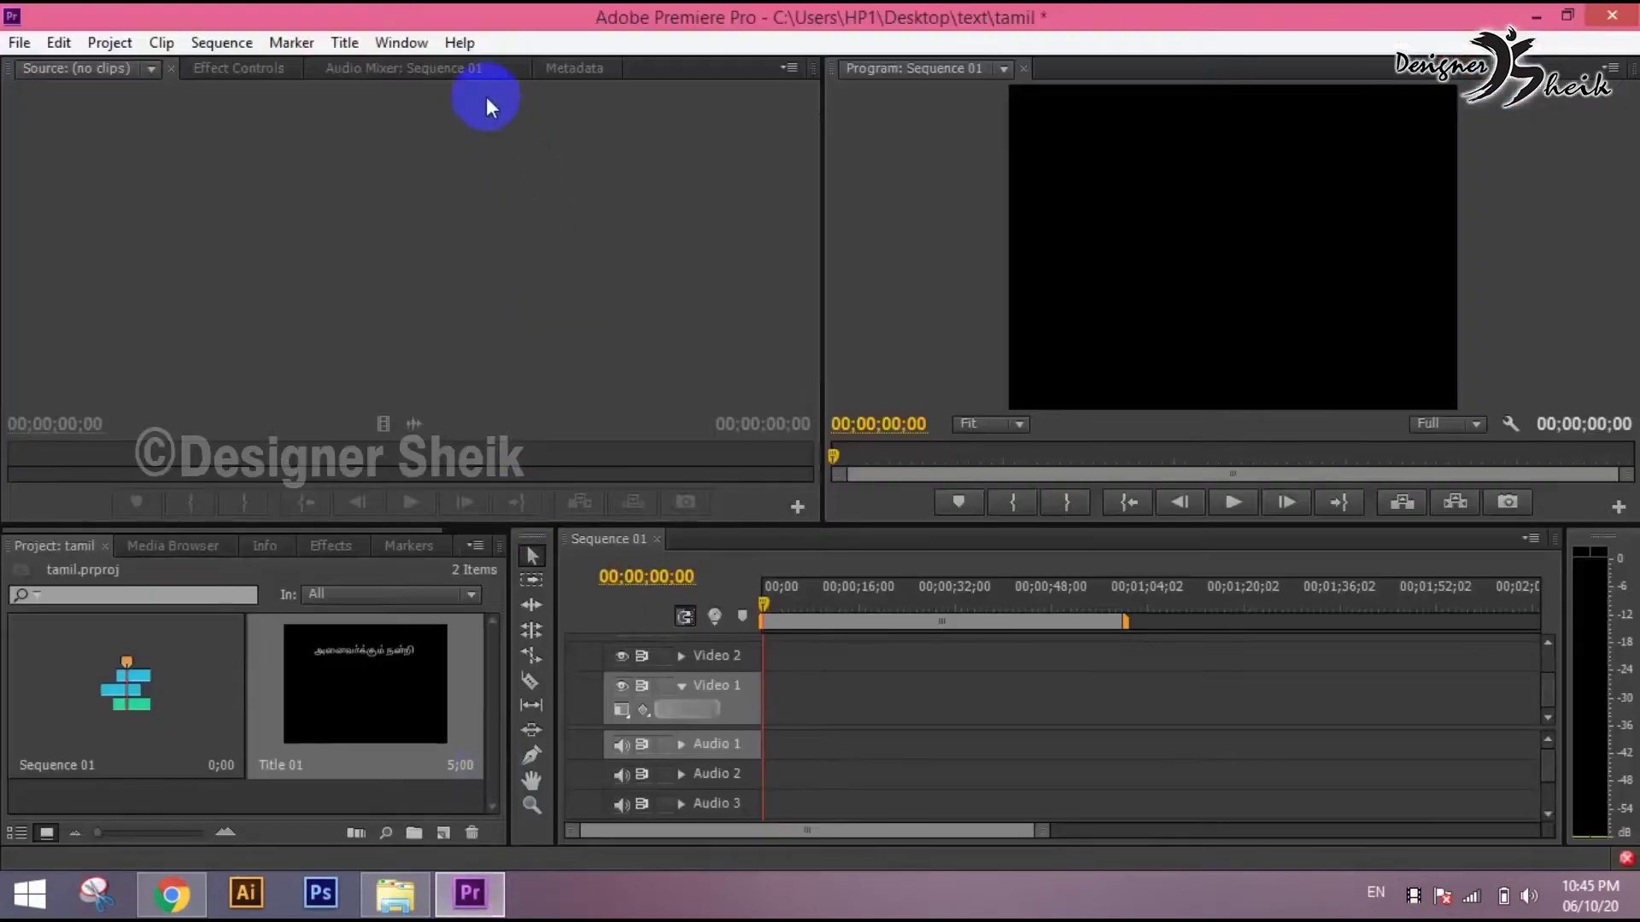
{"action": "left_click", "coordinate": [444, 45]}
{"action": "left_click", "coordinate": [506, 279]}
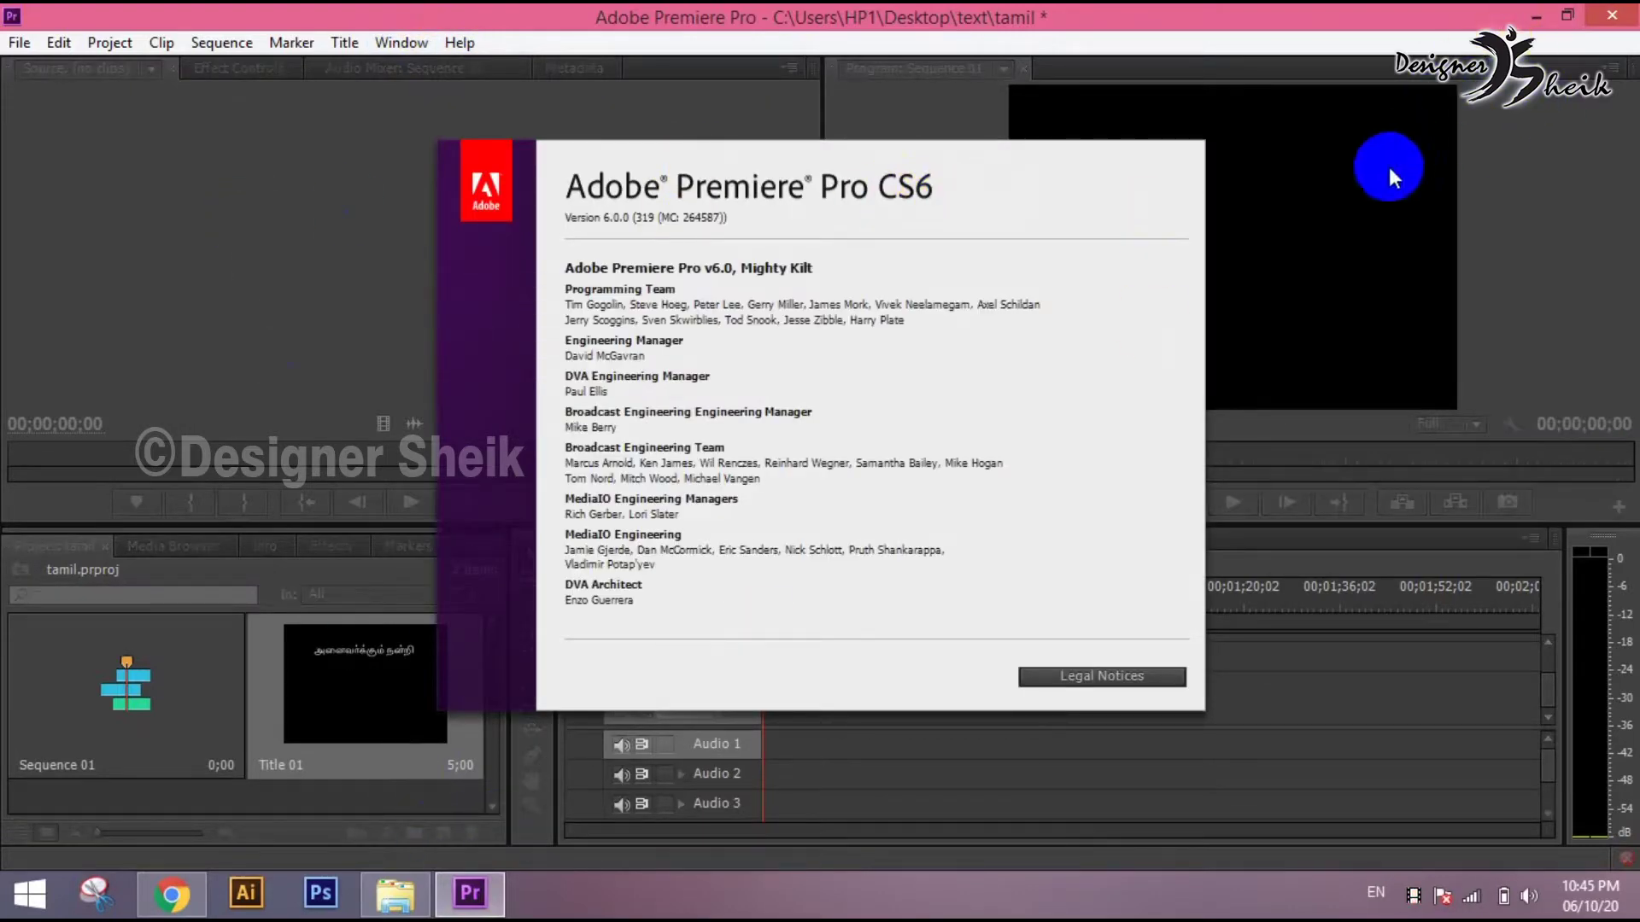
{"action": "left_click", "coordinate": [1366, 193]}
- Minimize windows to the desktop to launch Azhagi+, then return to Chrome's Google tab
{"action": "left_click", "coordinate": [1537, 16]}
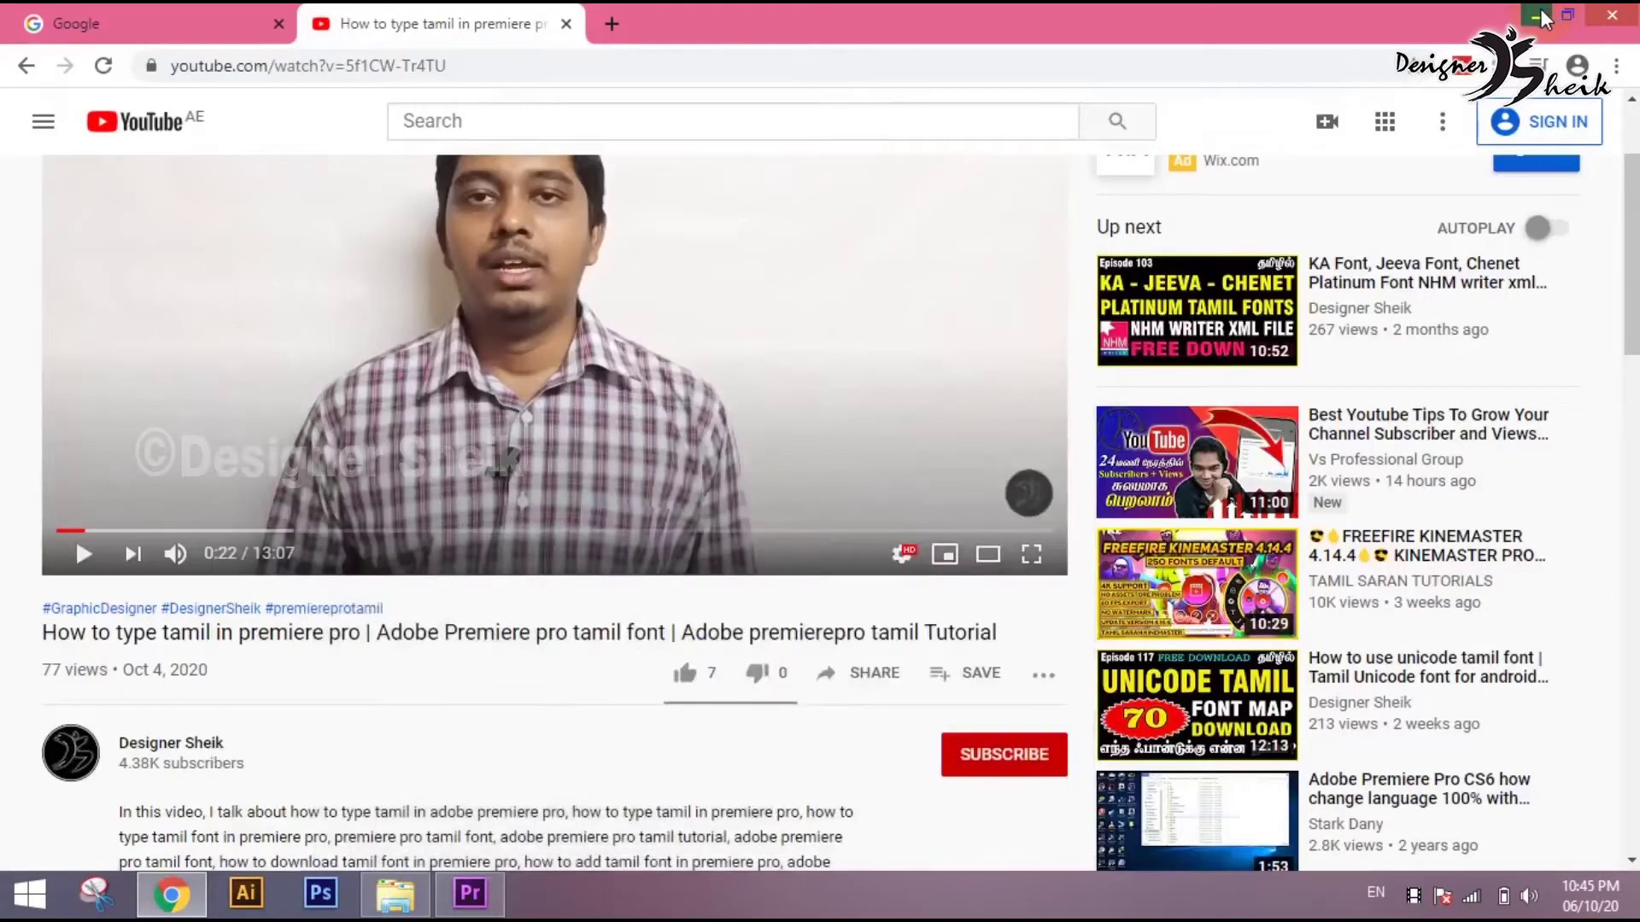
{"action": "left_click", "coordinate": [1542, 13]}
{"action": "left_click", "coordinate": [1536, 12]}
{"action": "left_click", "coordinate": [736, 316]}
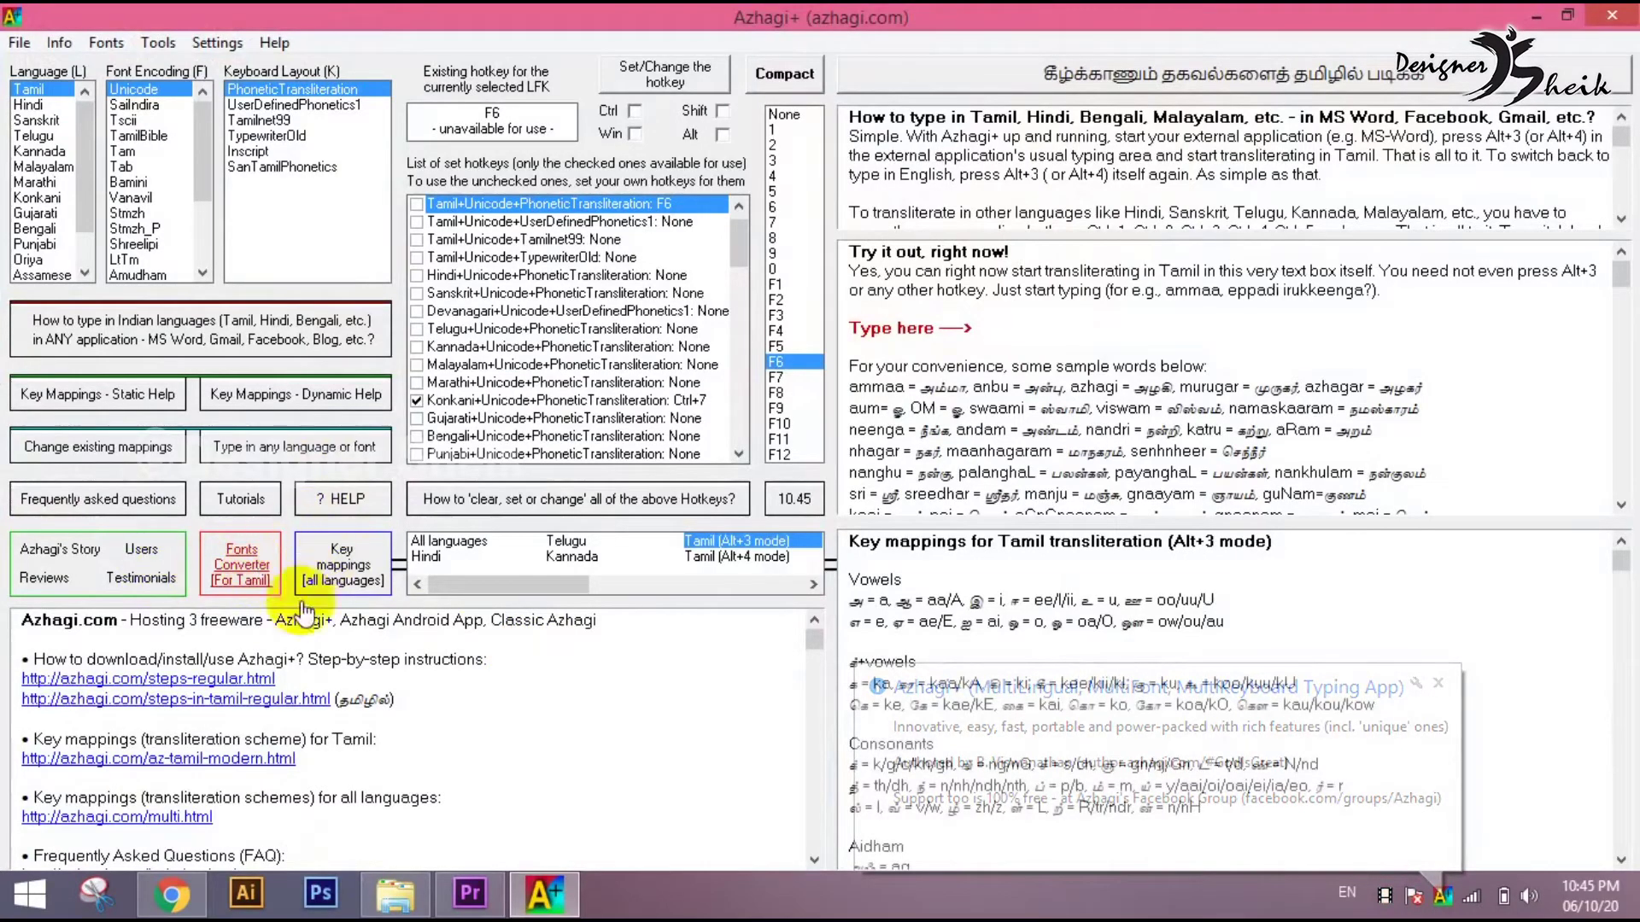
{"action": "left_click", "coordinate": [179, 904]}
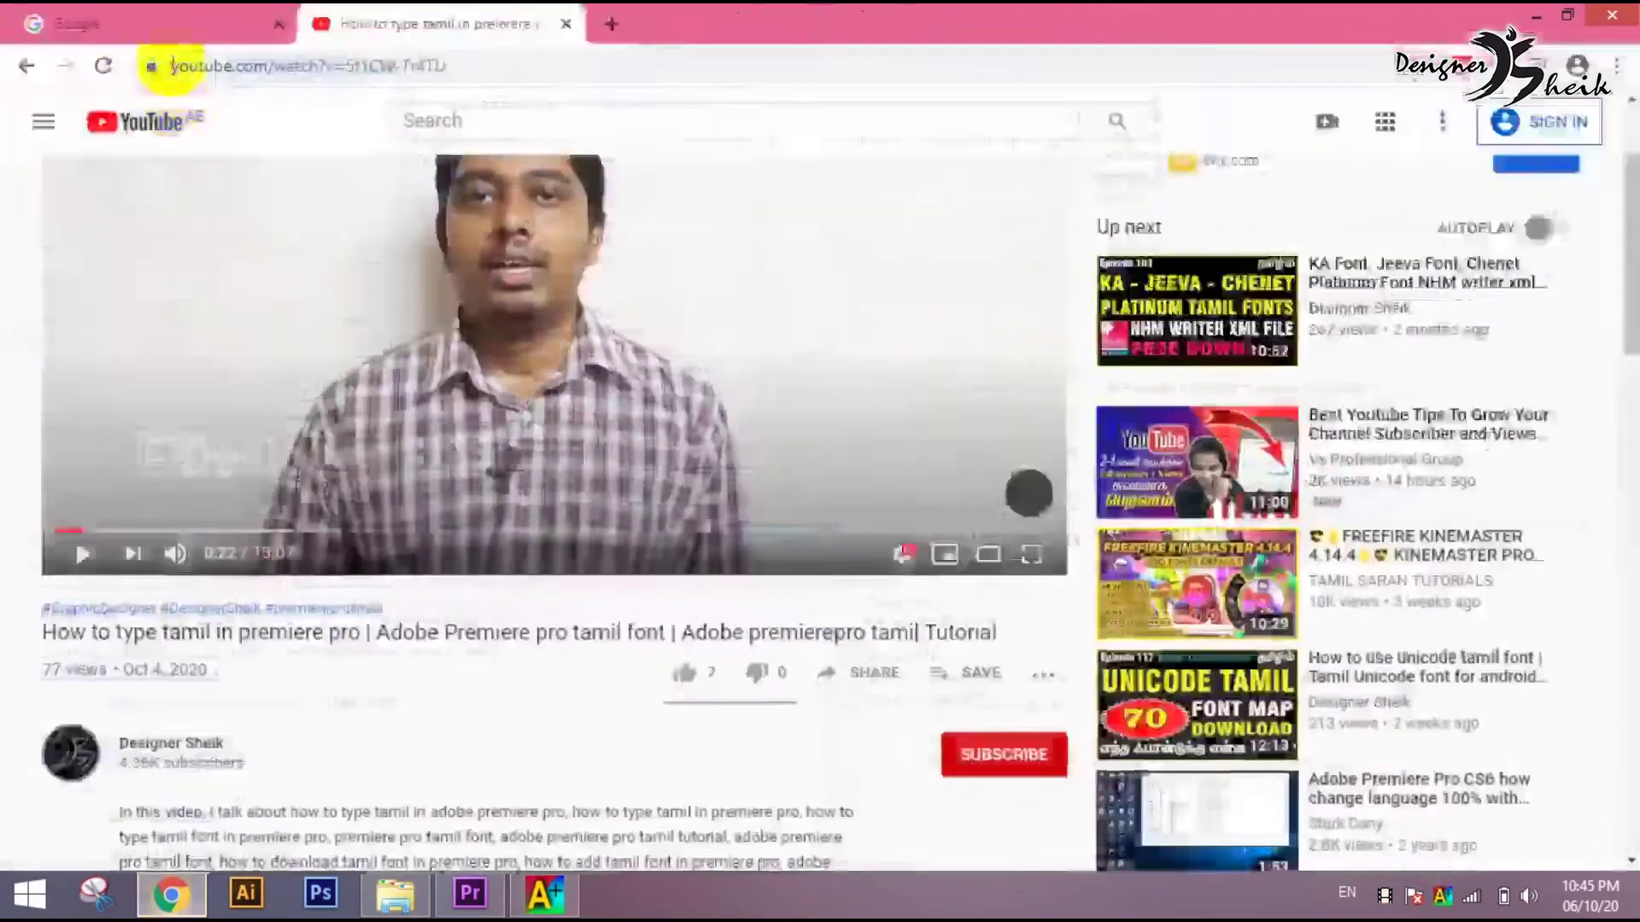
{"action": "left_click", "coordinate": [75, 21]}
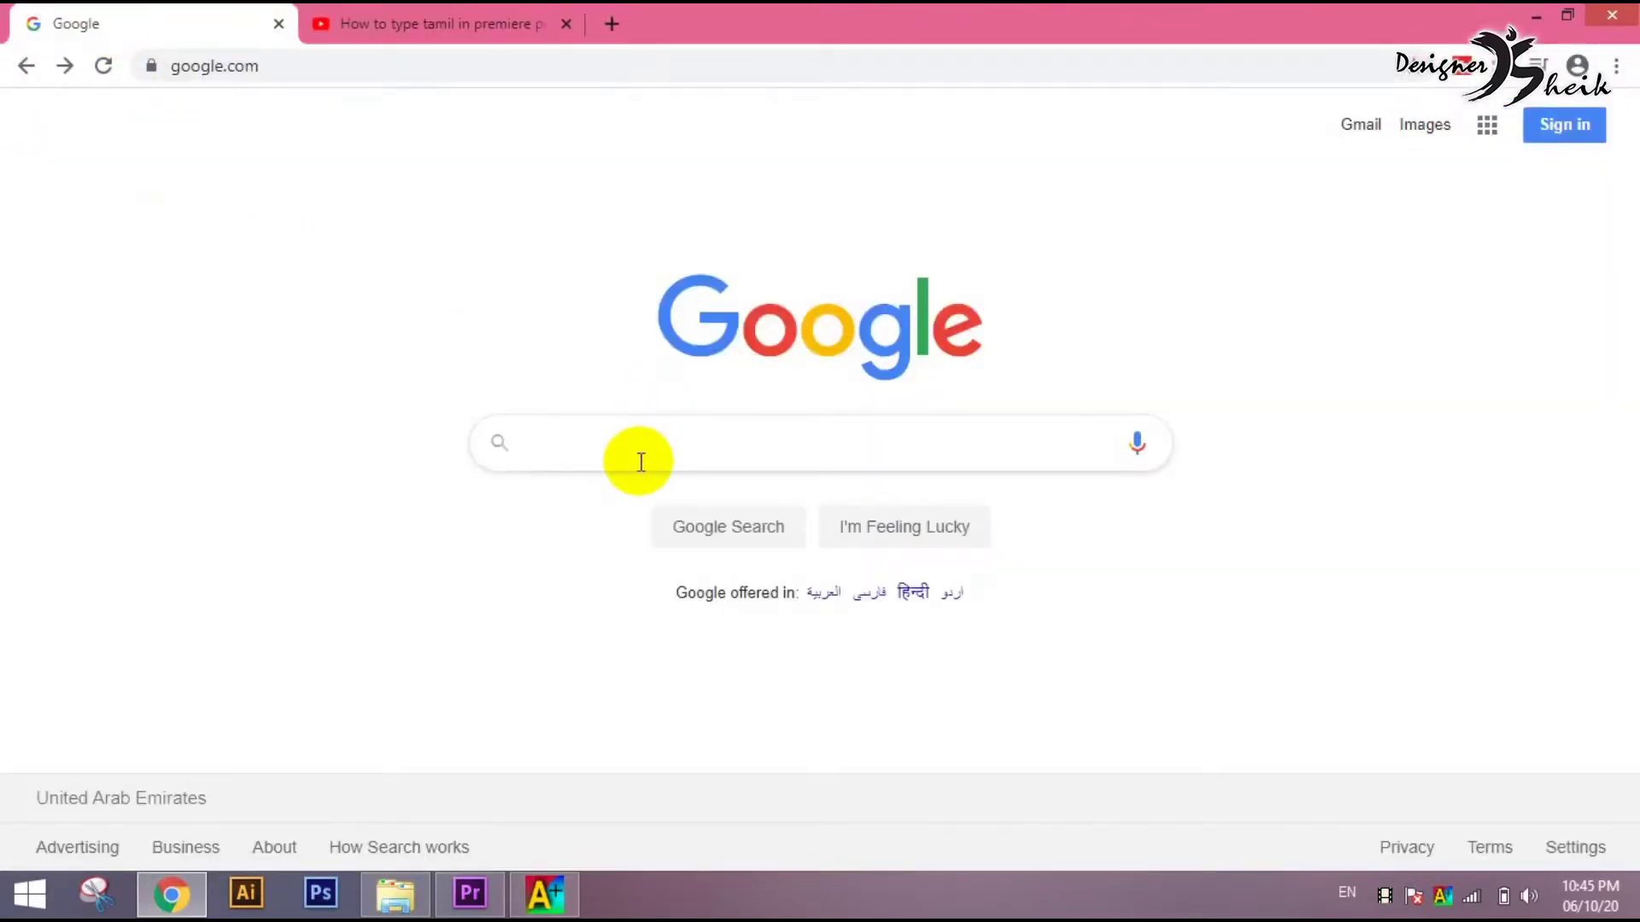
- Search Google for 'tamil typing online' and open the Google Input Tools try-out page
{"action": "type", "text": "tamil ty"}
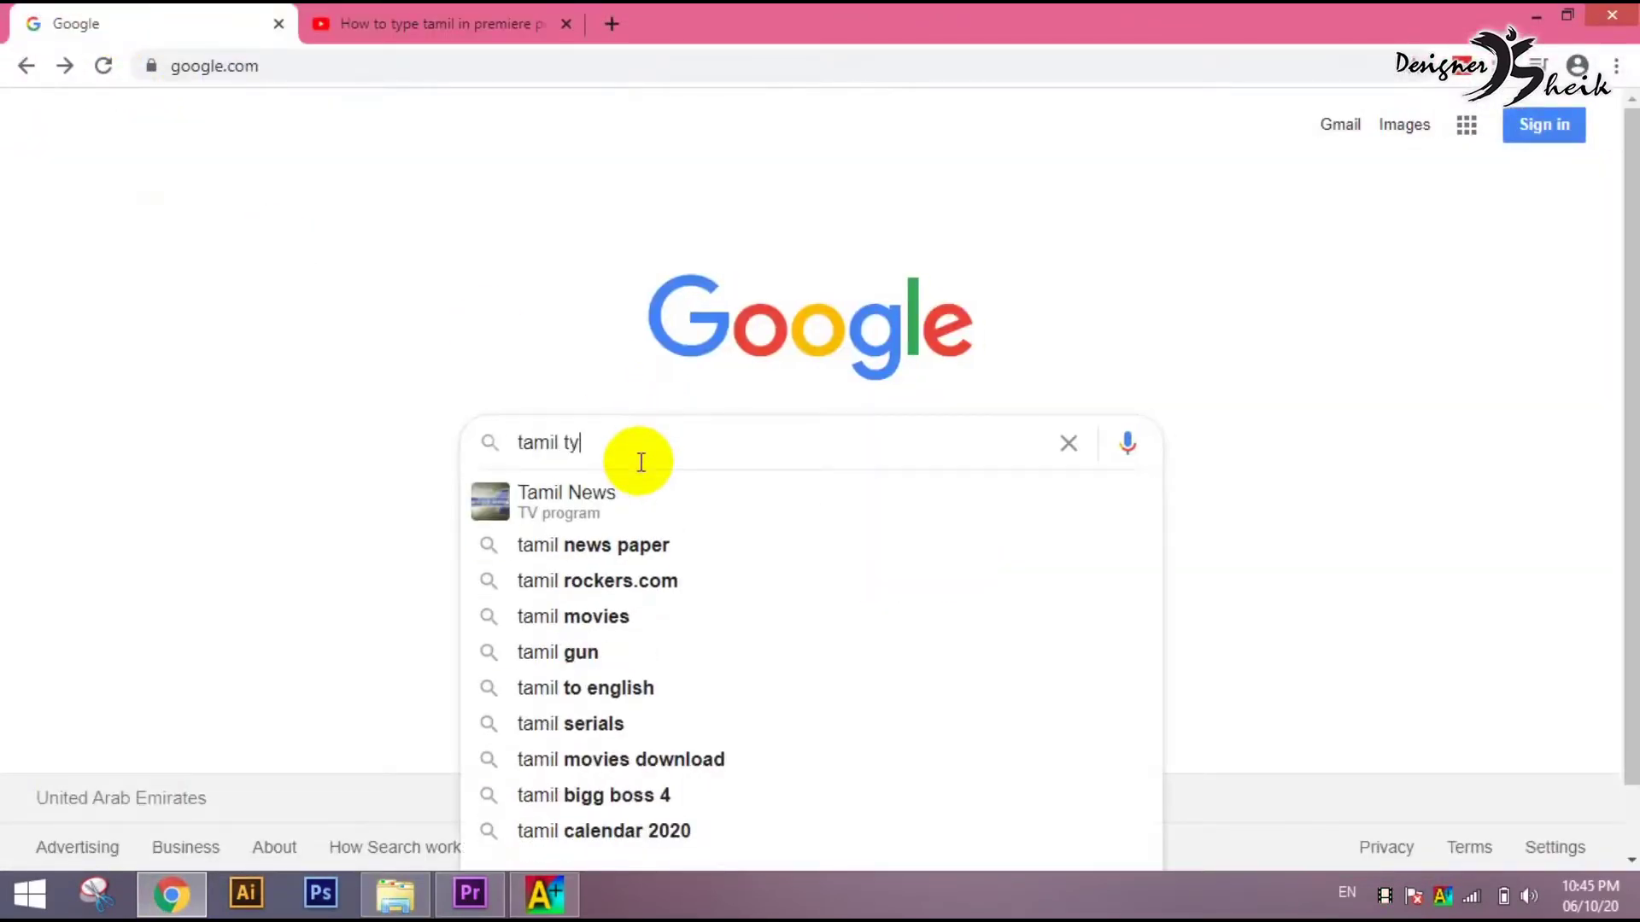
{"action": "type", "text": "ping onl"}
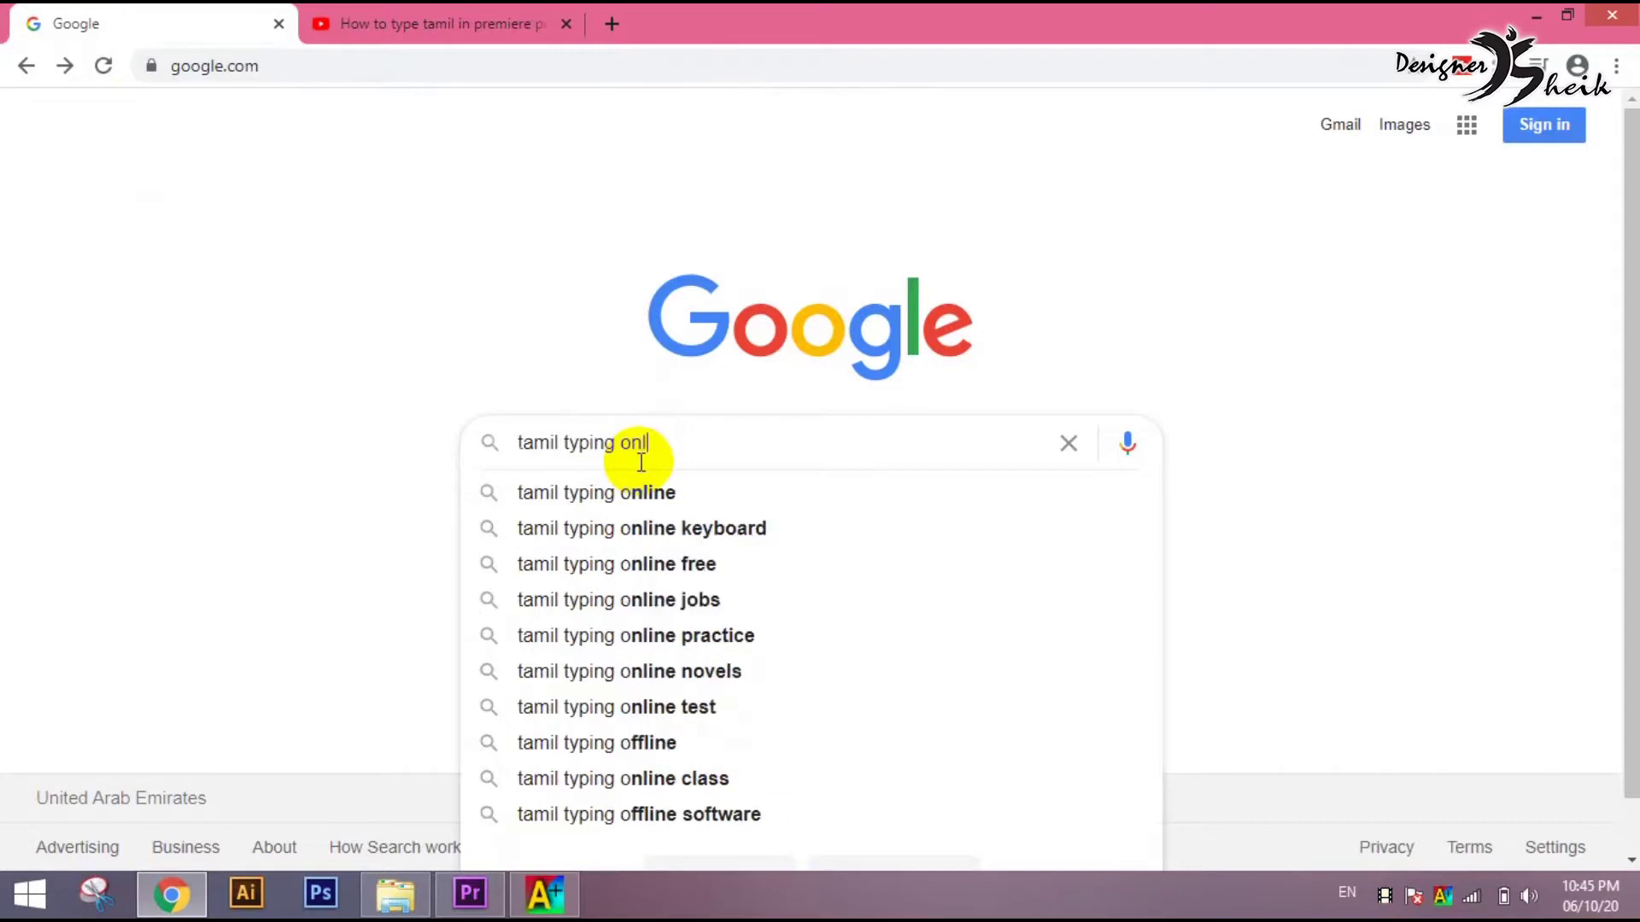
{"action": "type", "text": "i"}
{"action": "key", "text": "Down"}
{"action": "key", "text": "Return"}
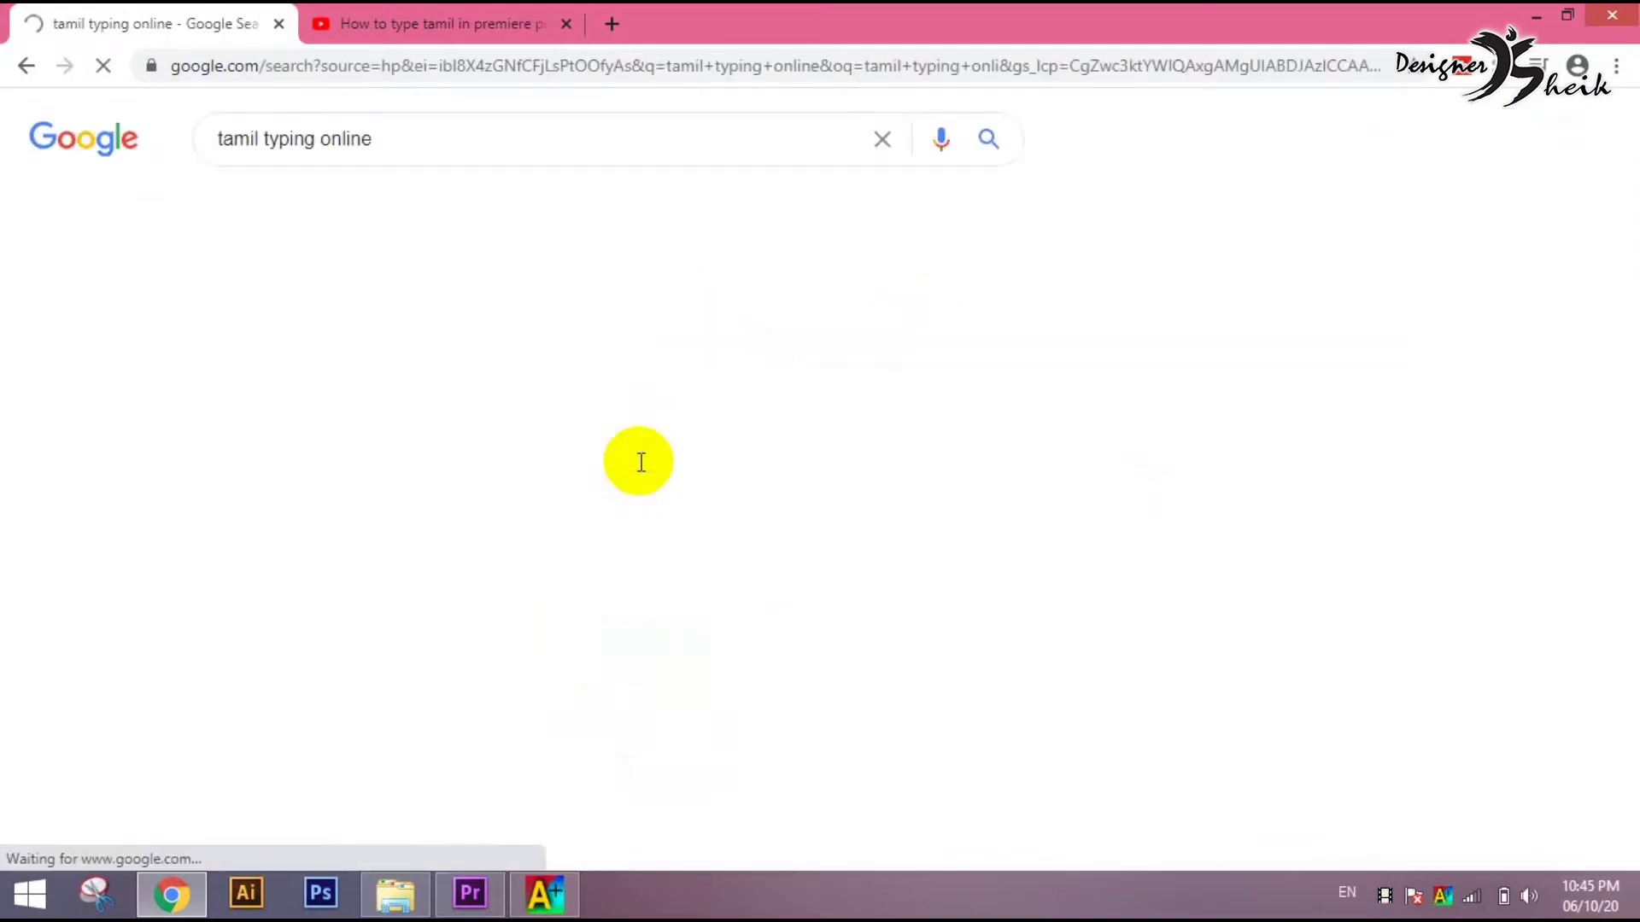
{"action": "left_click", "coordinate": [244, 336]}
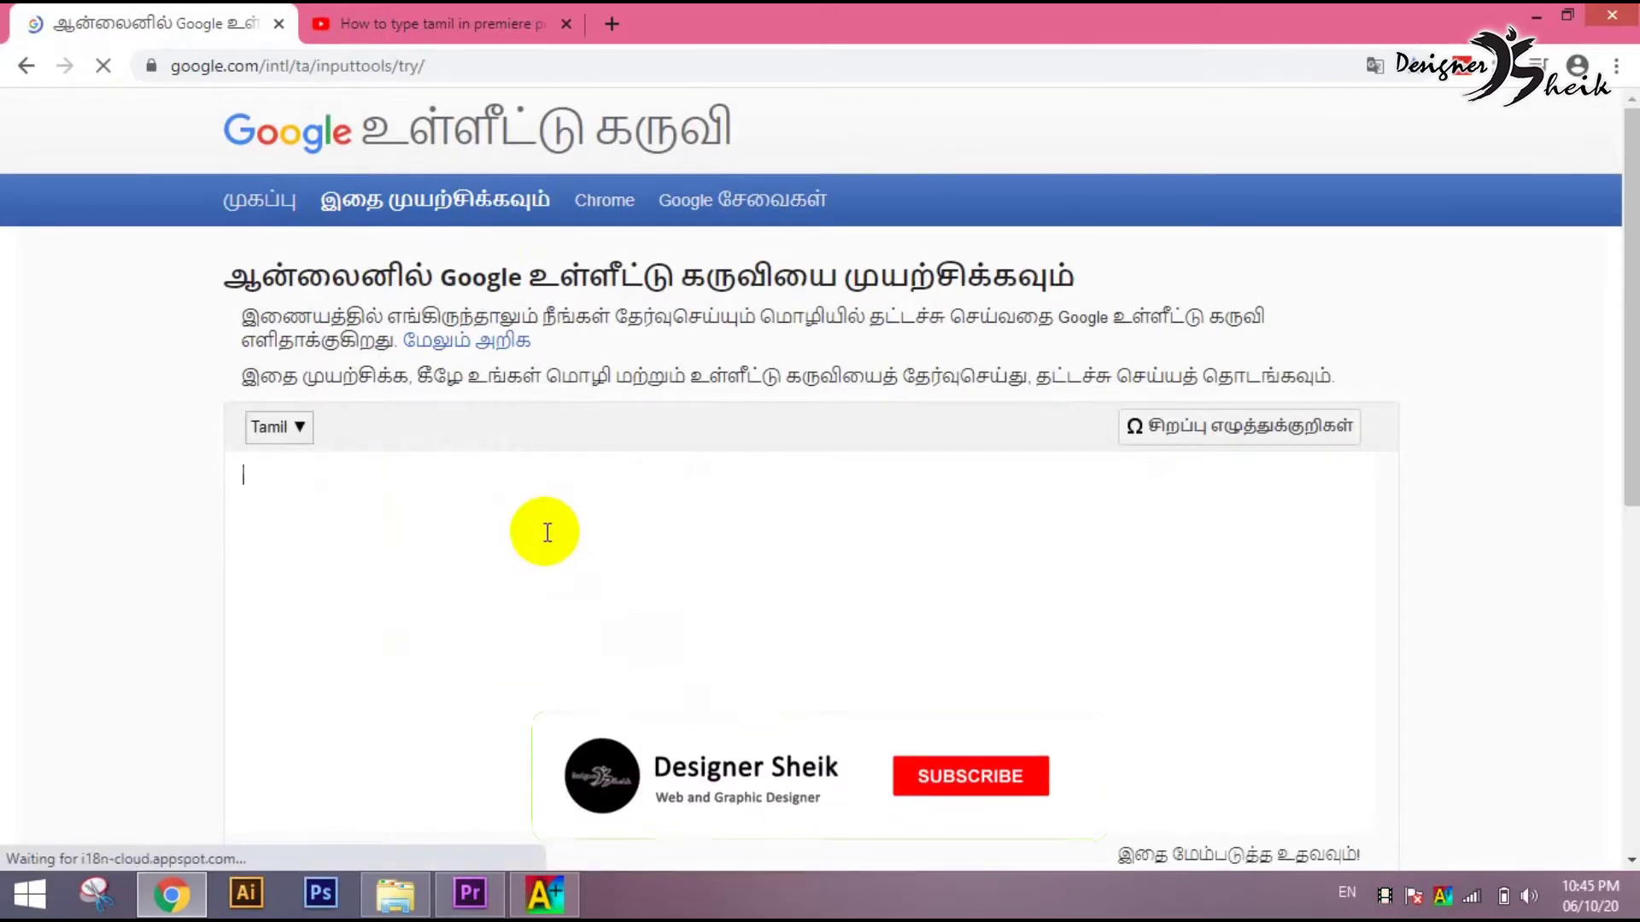
- Type 'anaivarukkum nanri' as Tamil அனைவர்க்கும் நன்றி and select the whole phrase
{"action": "type", "text": "ana"}
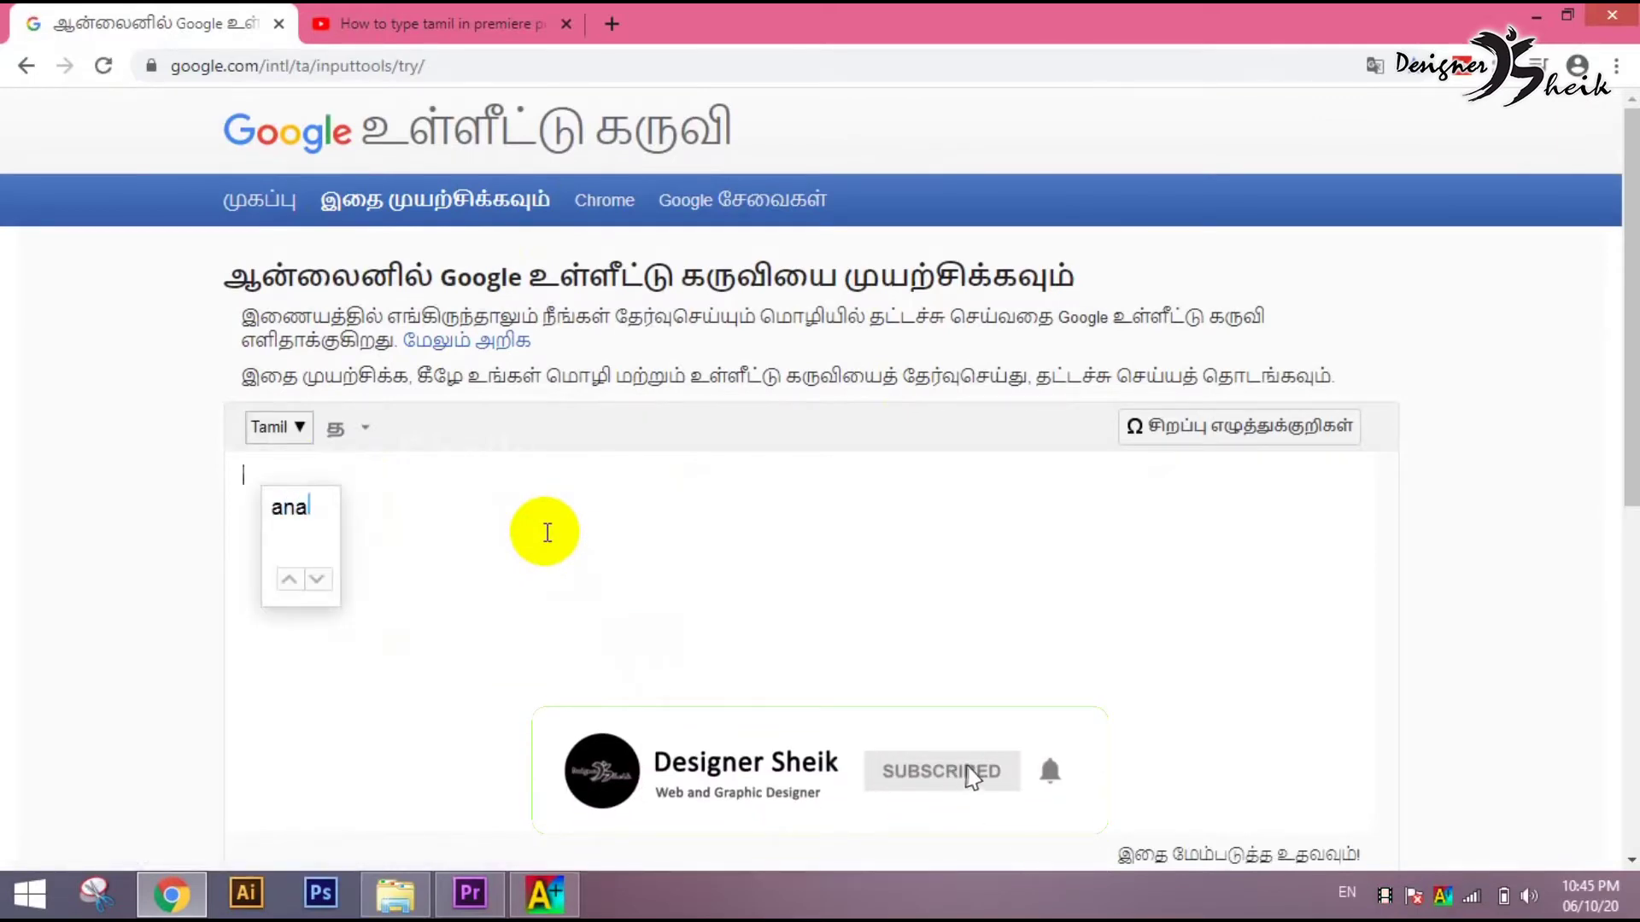
{"action": "type", "text": "um"}
{"action": "key", "text": "space"}
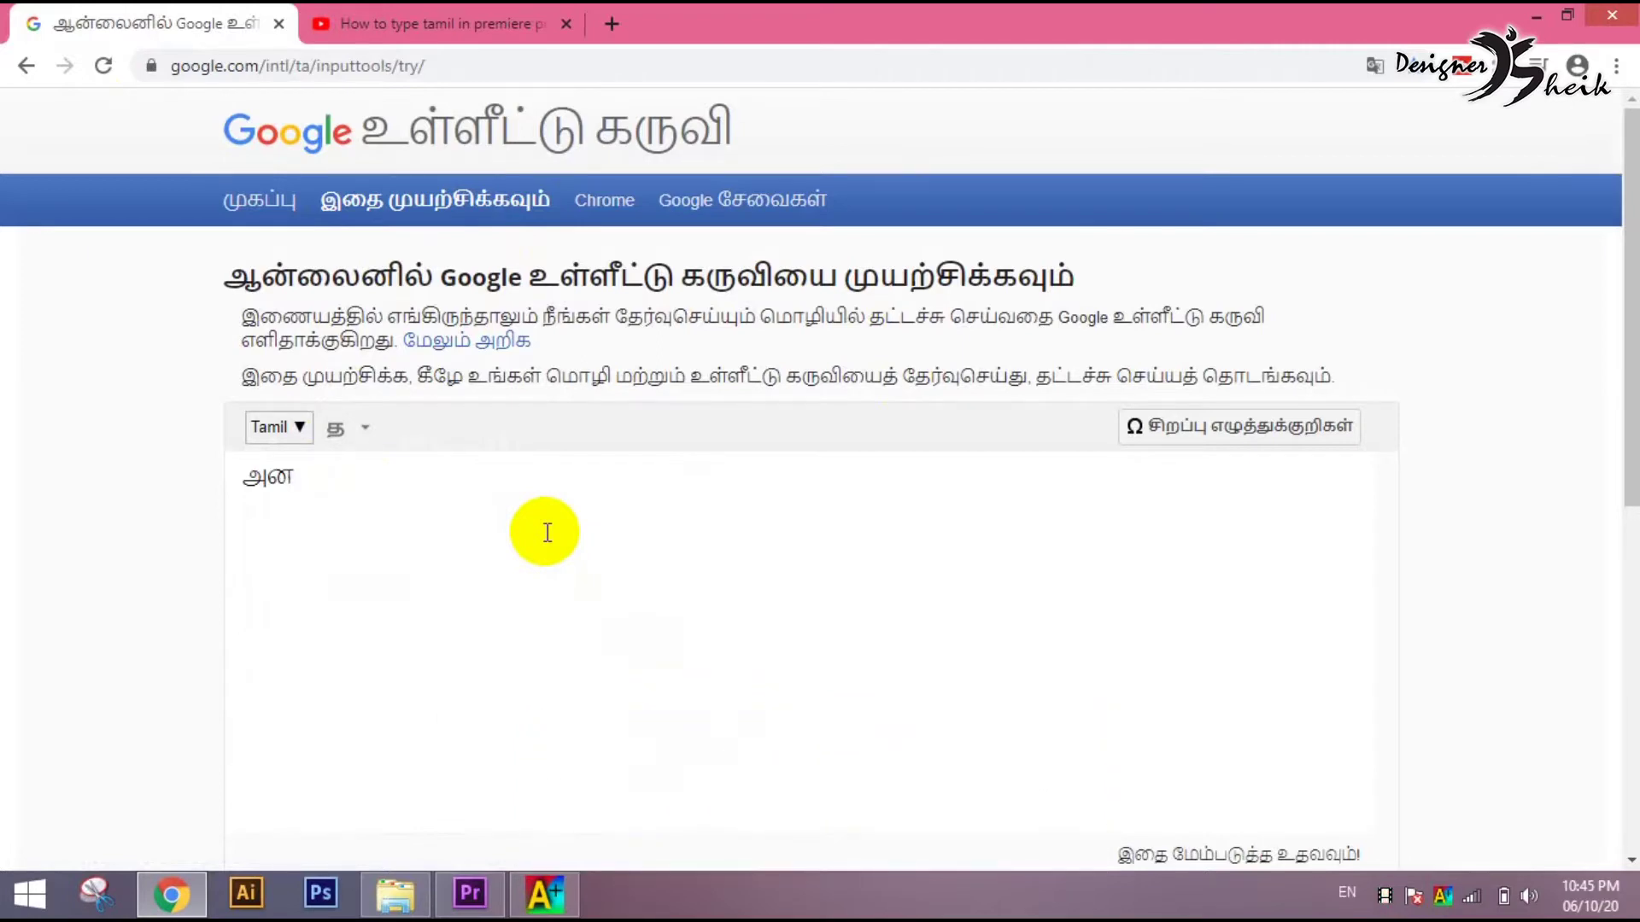
{"action": "type", "text": "anaiv"}
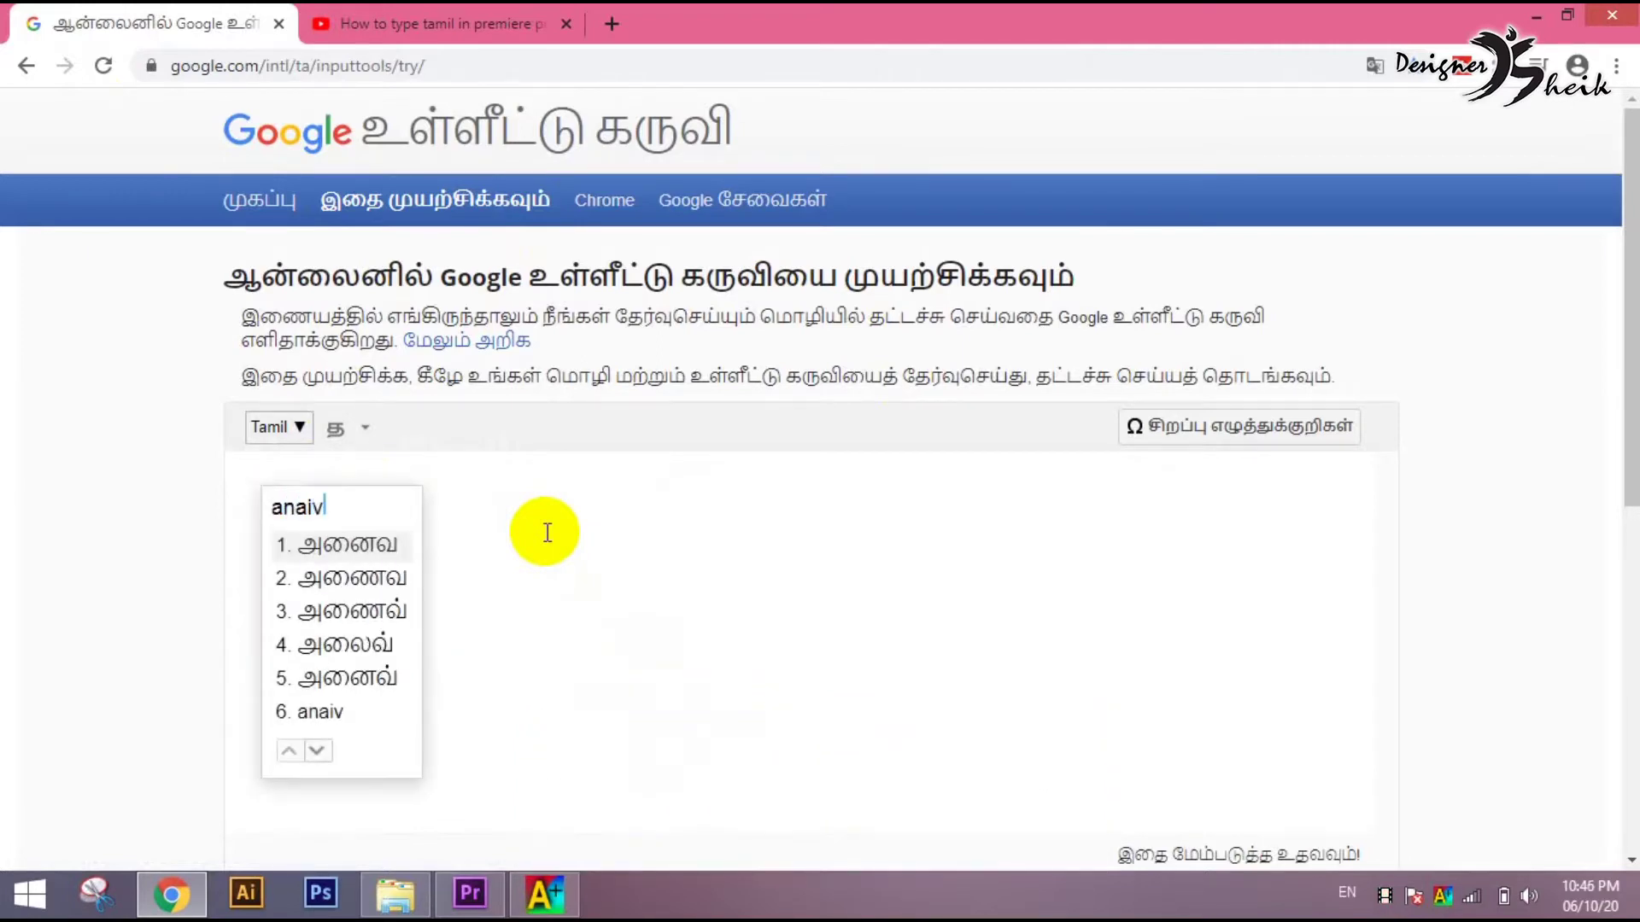
{"action": "type", "text": "arukkum"}
{"action": "key", "text": "space"}
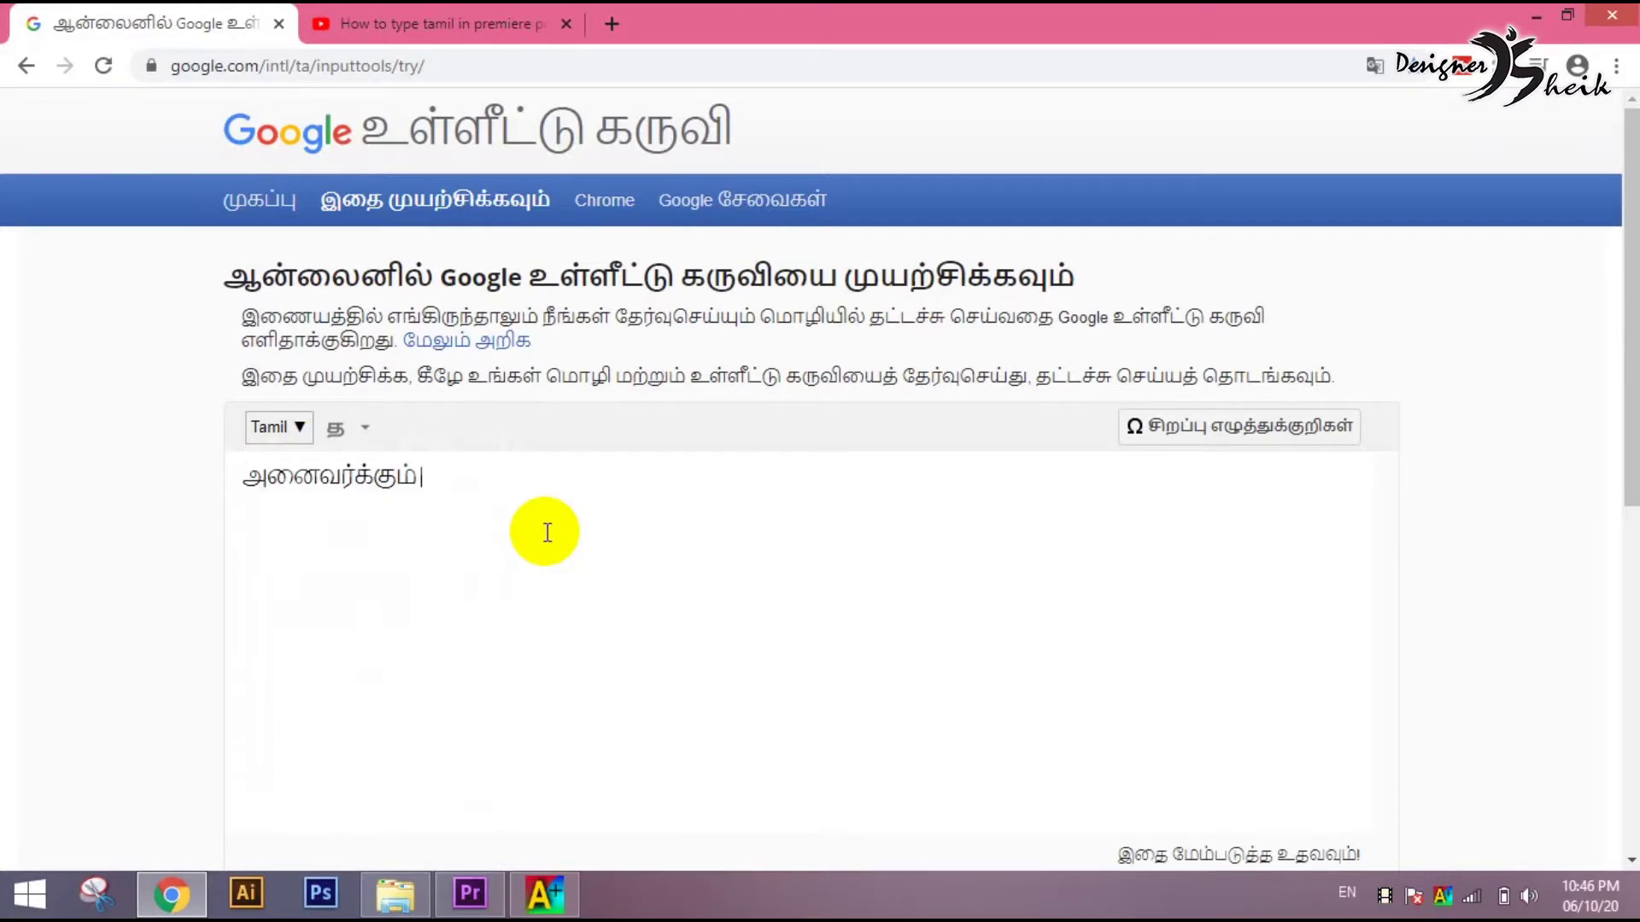
{"action": "type", "text": "nanr"}
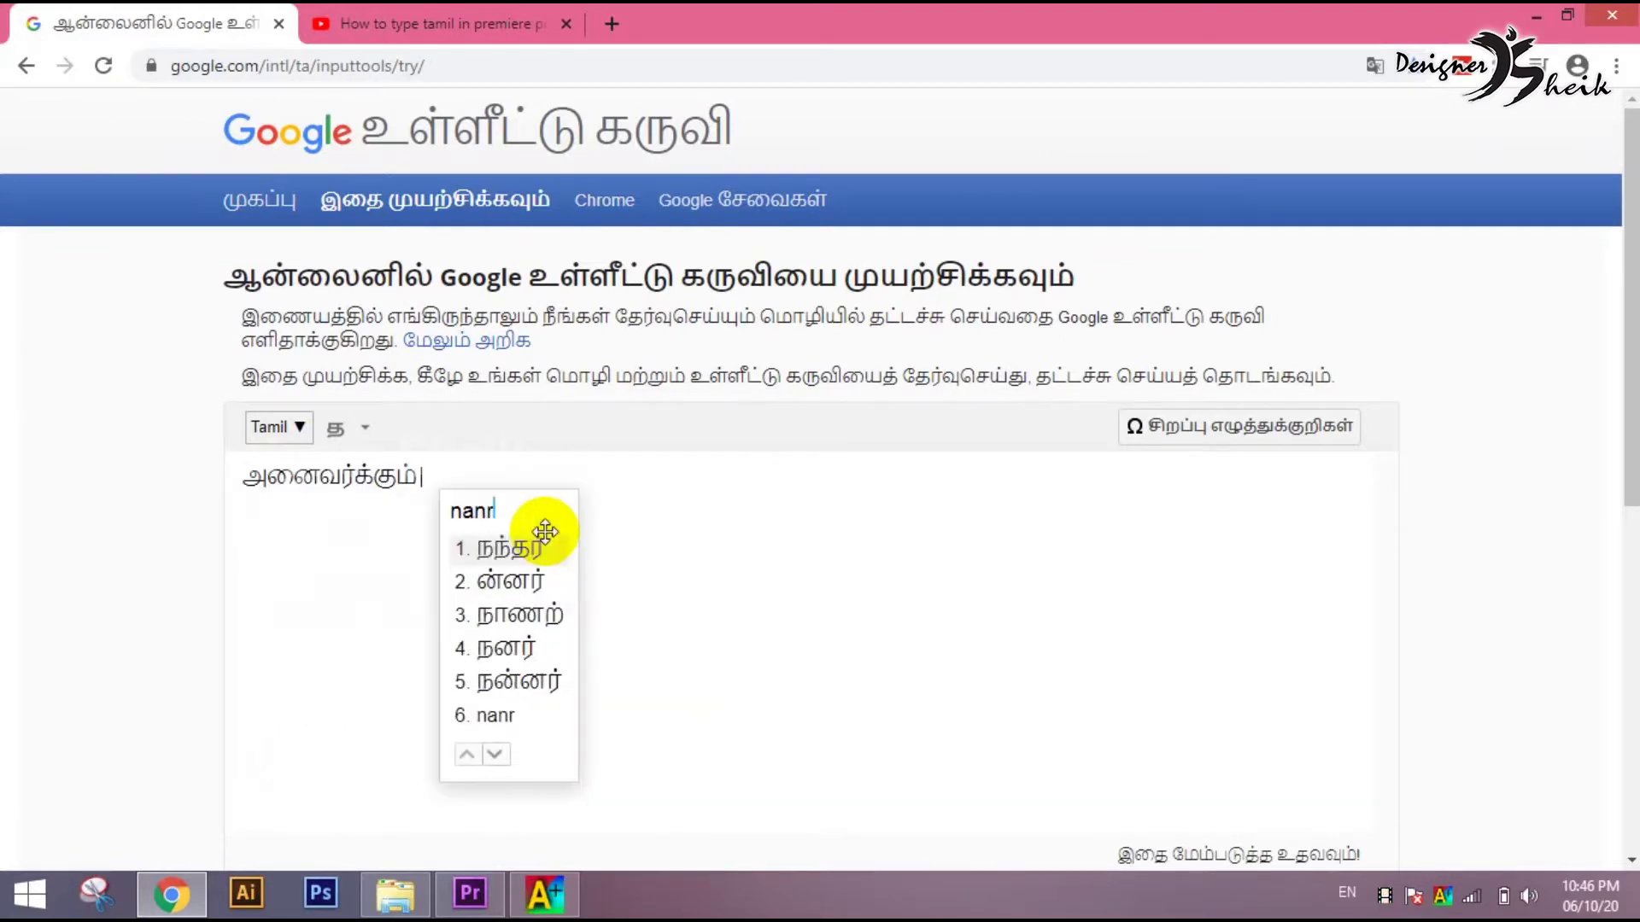
{"action": "type", "text": "i"}
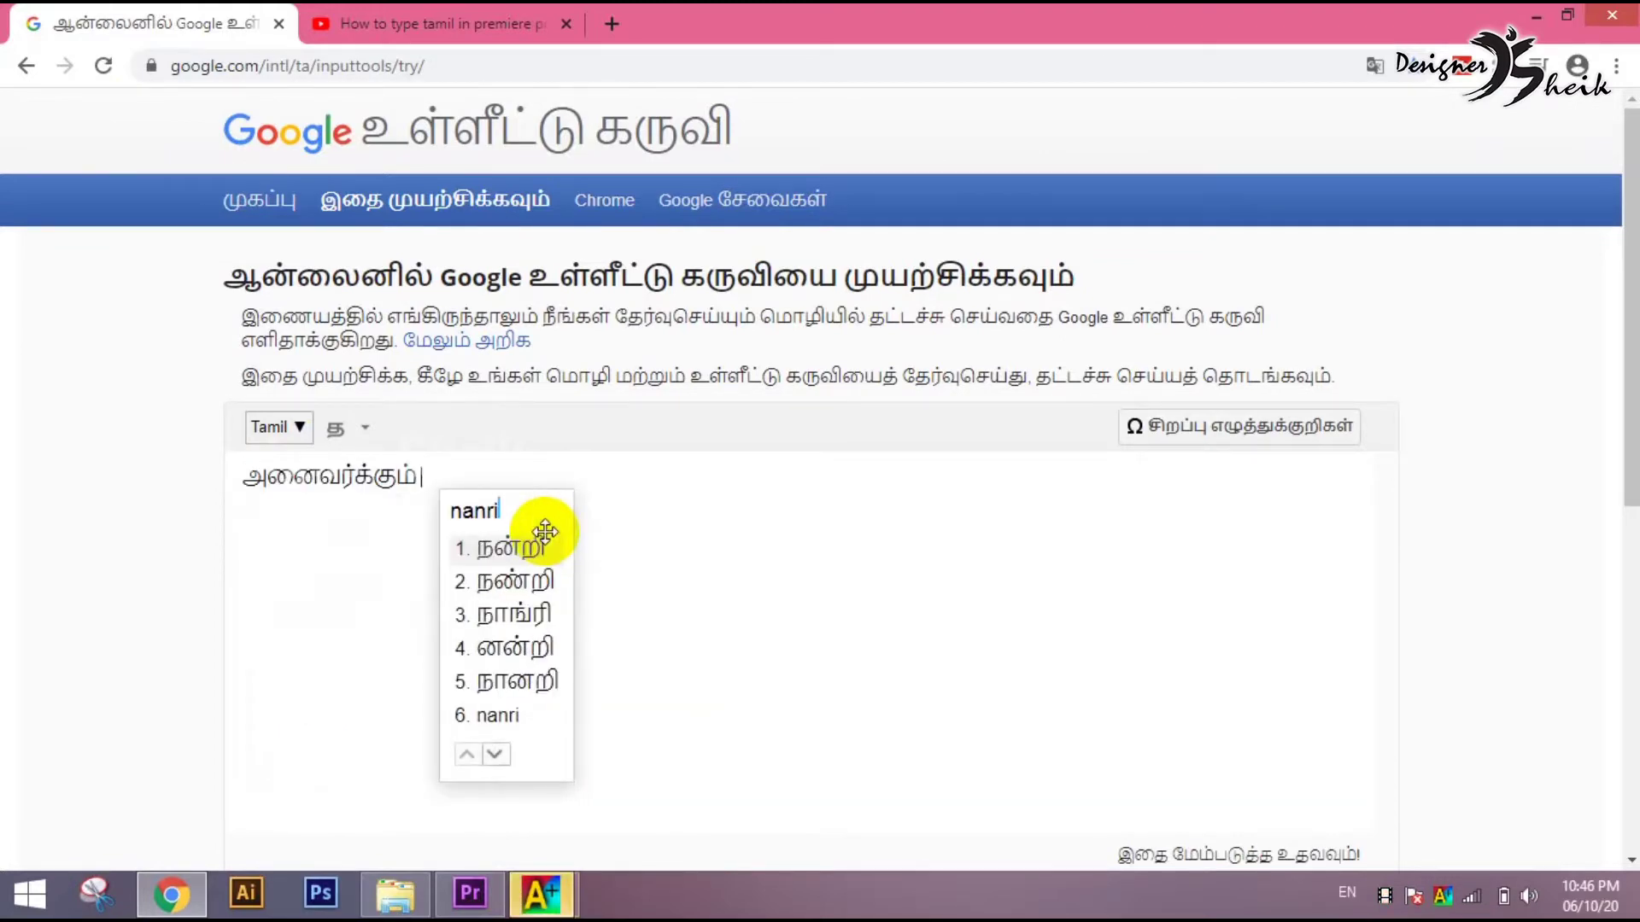
{"action": "key", "text": "Return"}
{"action": "key", "text": "ctrl+a"}
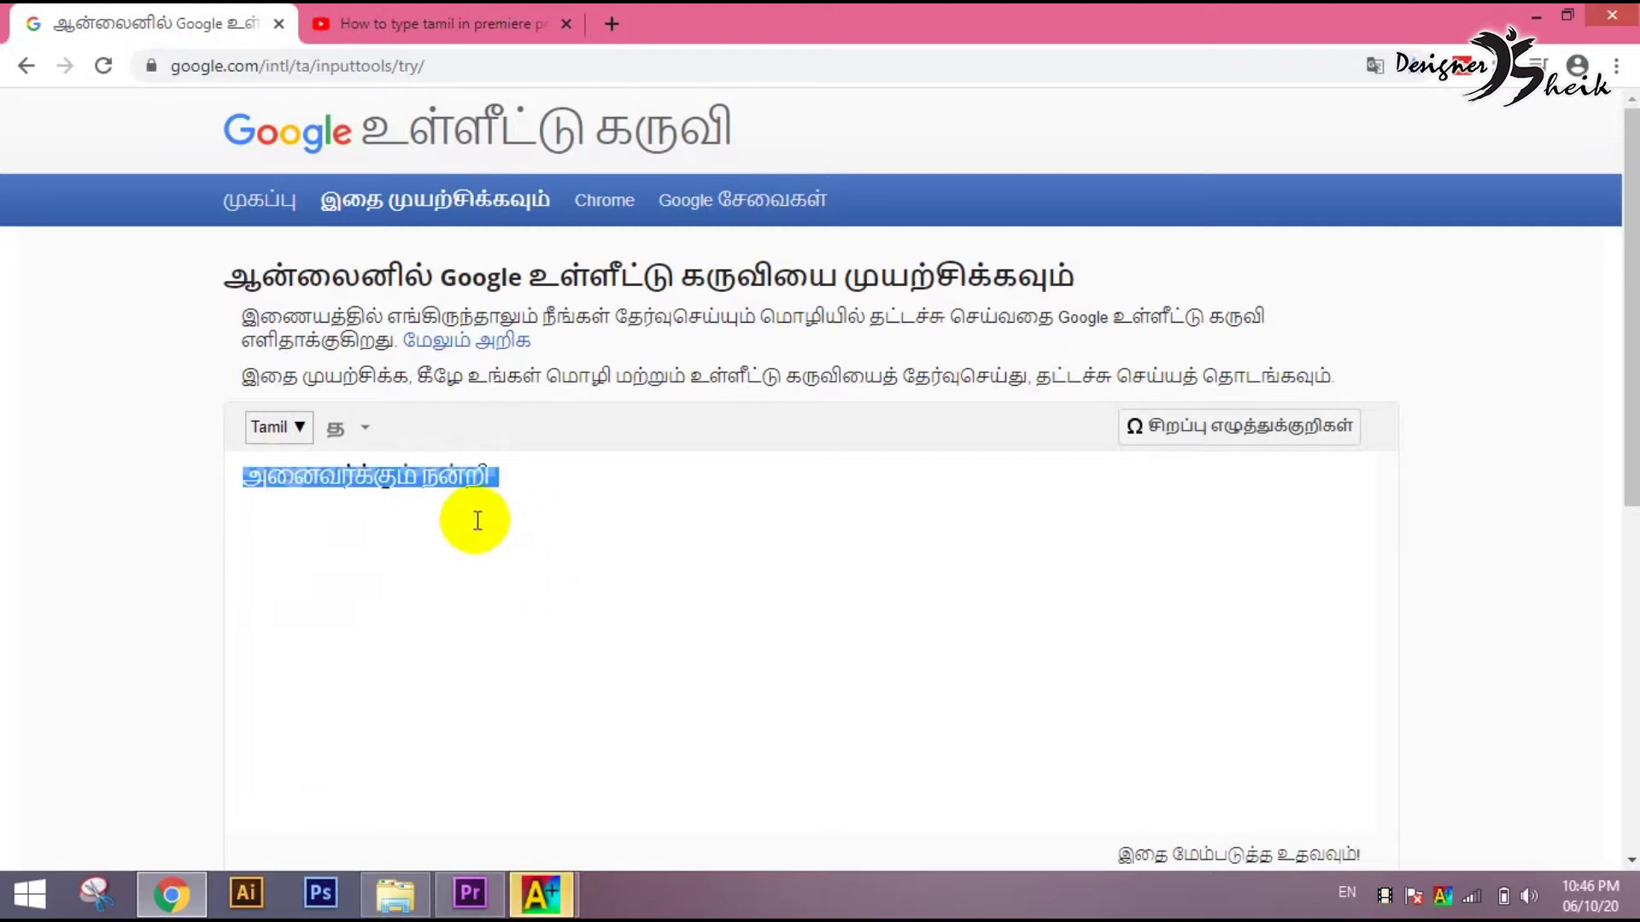
{"action": "left_click", "coordinate": [474, 523]}
{"action": "left_click_drag", "start_coordinate": [483, 474], "coordinate": [145, 483]}
{"action": "key", "text": "ctrl+c"}
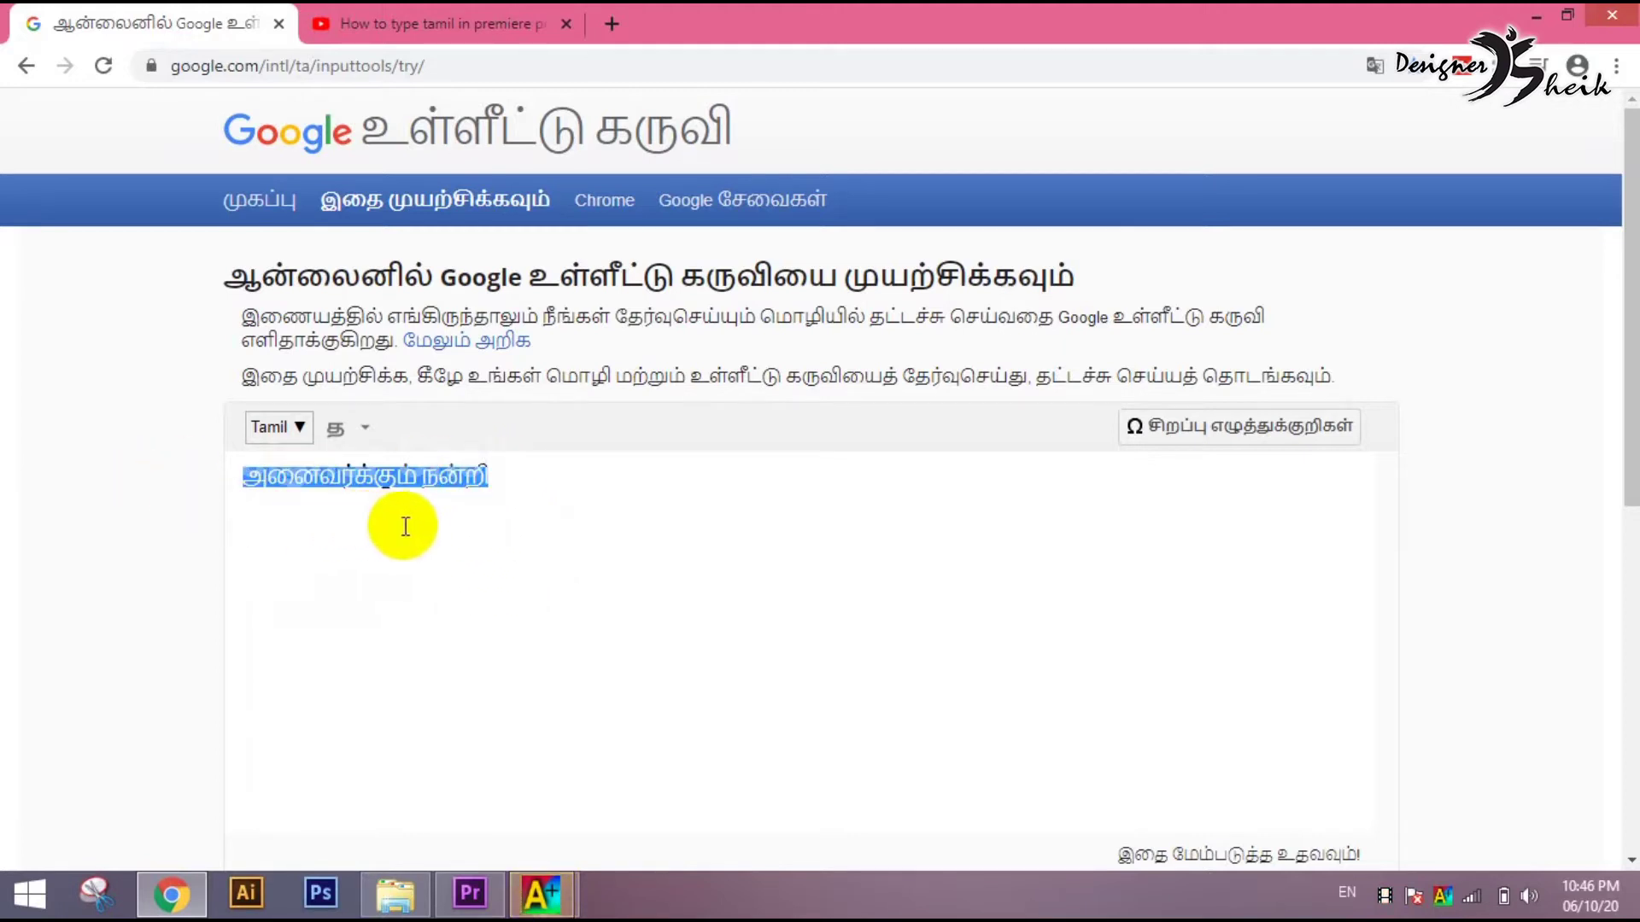
- Paste the copied Tamil phrase into the Fonts Converter's source text box
{"action": "mouse_move", "coordinate": [541, 895]}
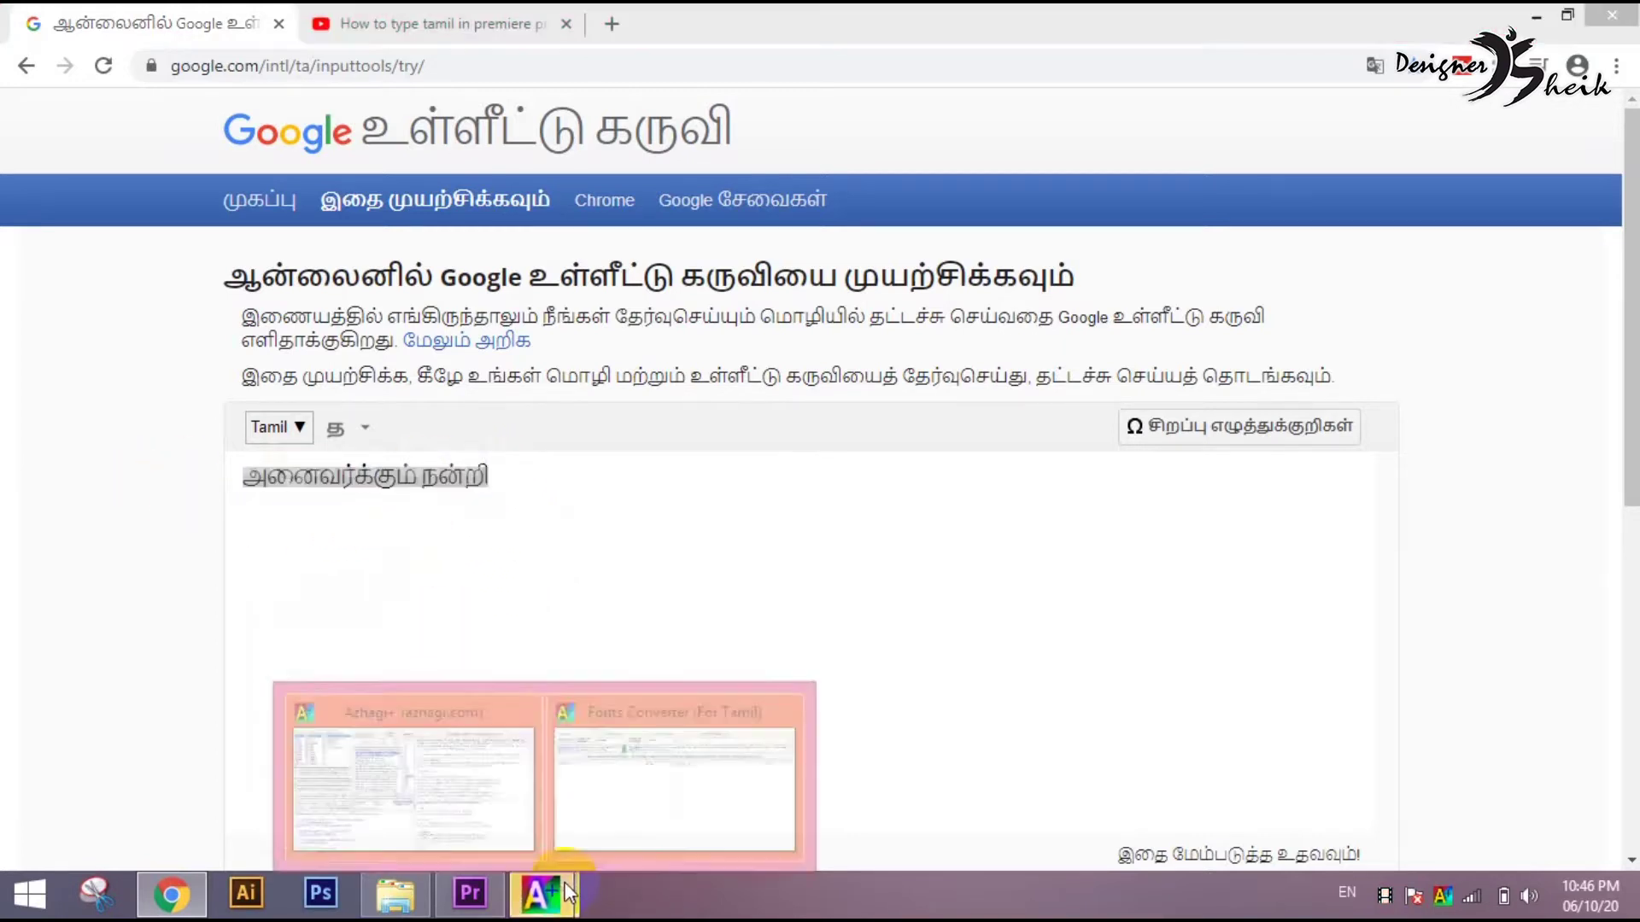
{"action": "left_click", "coordinate": [692, 805]}
{"action": "left_click", "coordinate": [138, 331]}
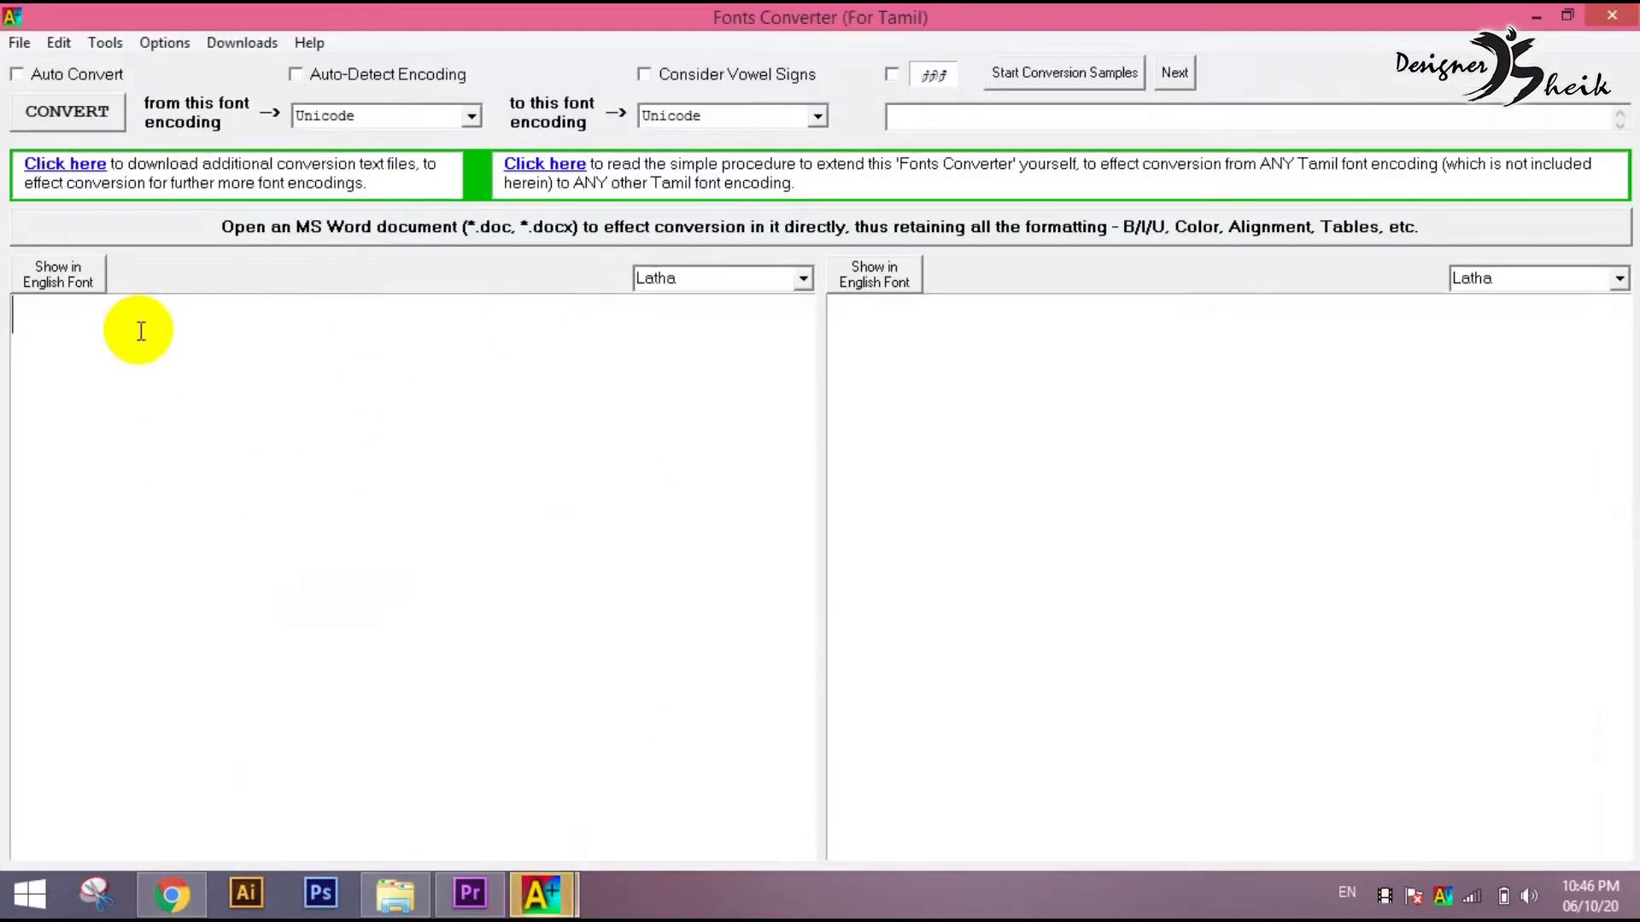
{"action": "key", "text": "ctrl+v"}
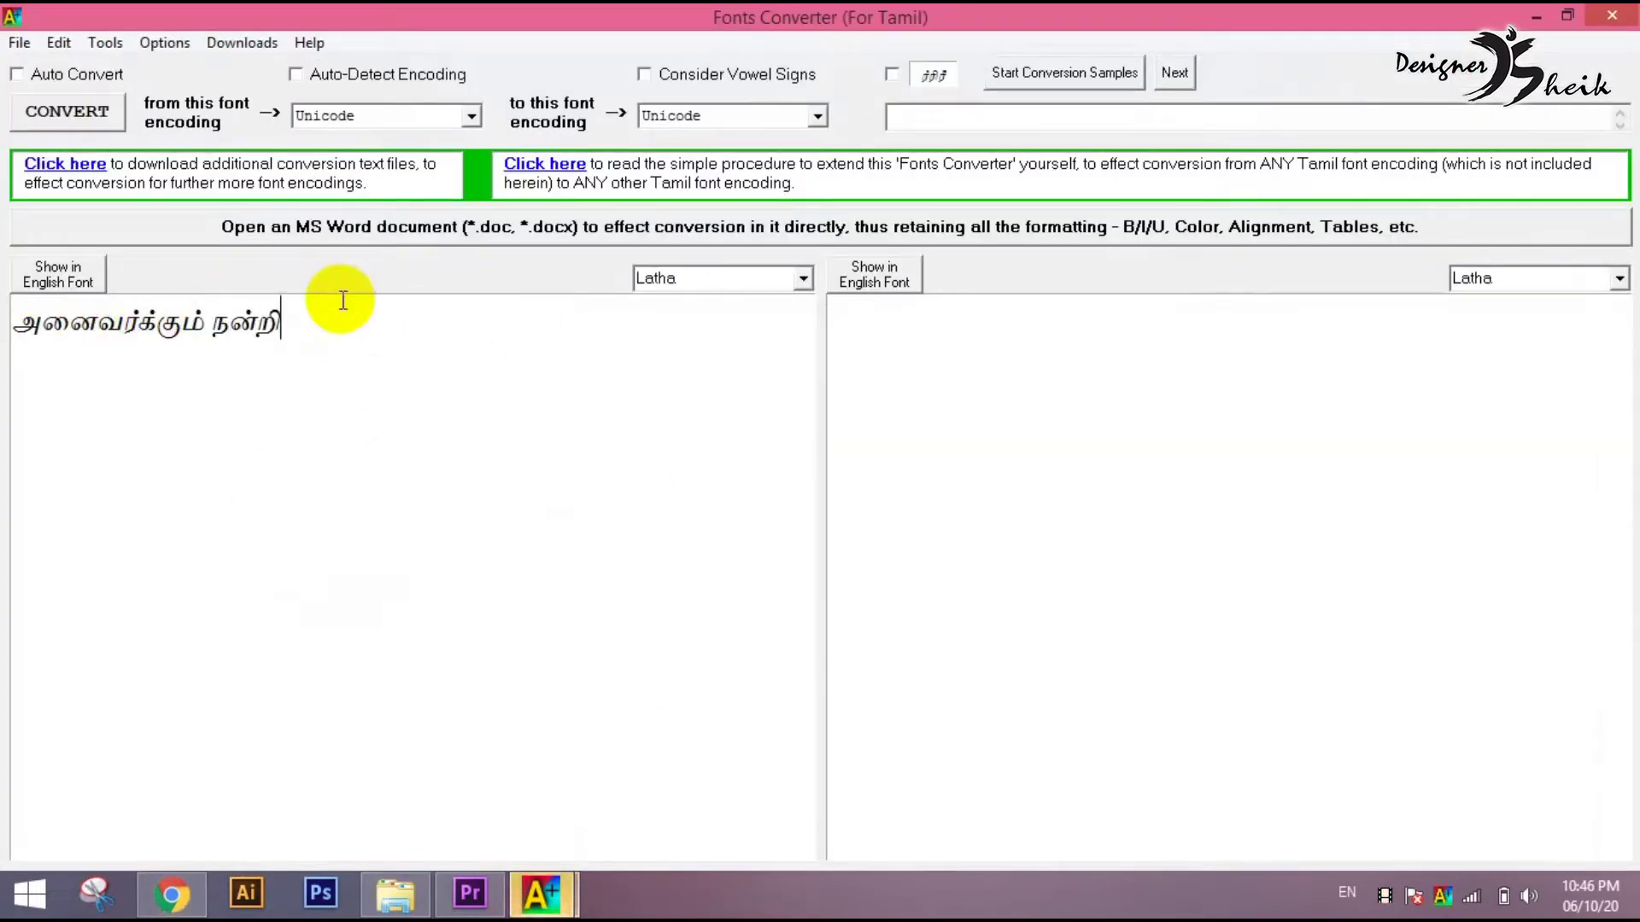
- Convert the phrase from Unicode to Tam encoding and select the converted text
{"action": "left_click", "coordinate": [470, 124]}
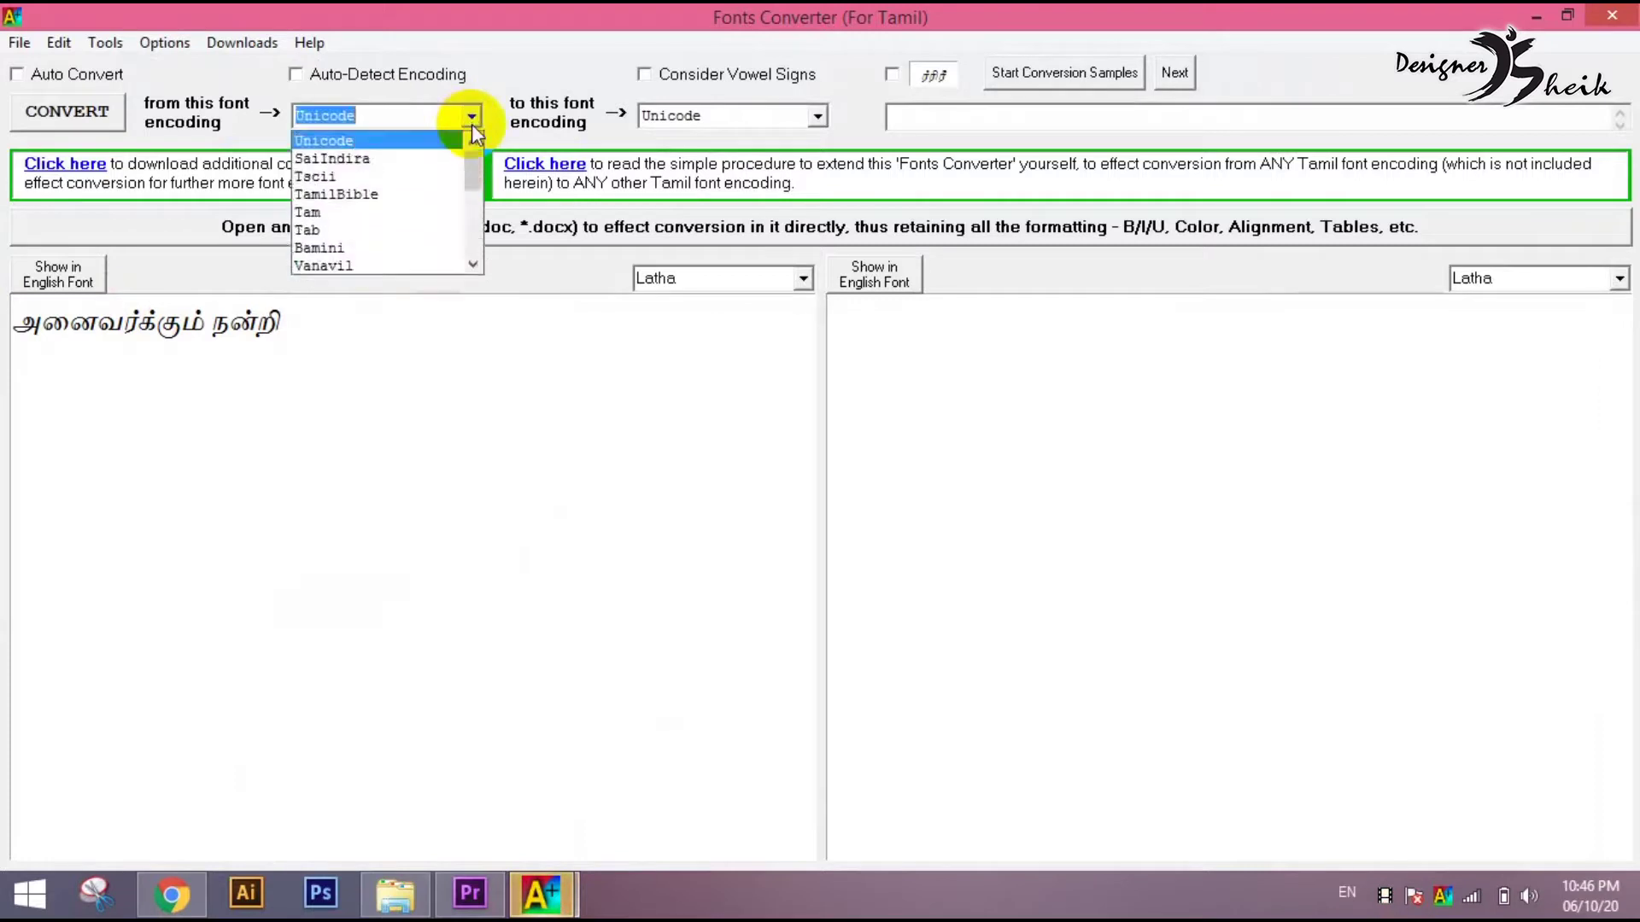
{"action": "left_click", "coordinate": [472, 124]}
{"action": "left_click", "coordinate": [817, 117]}
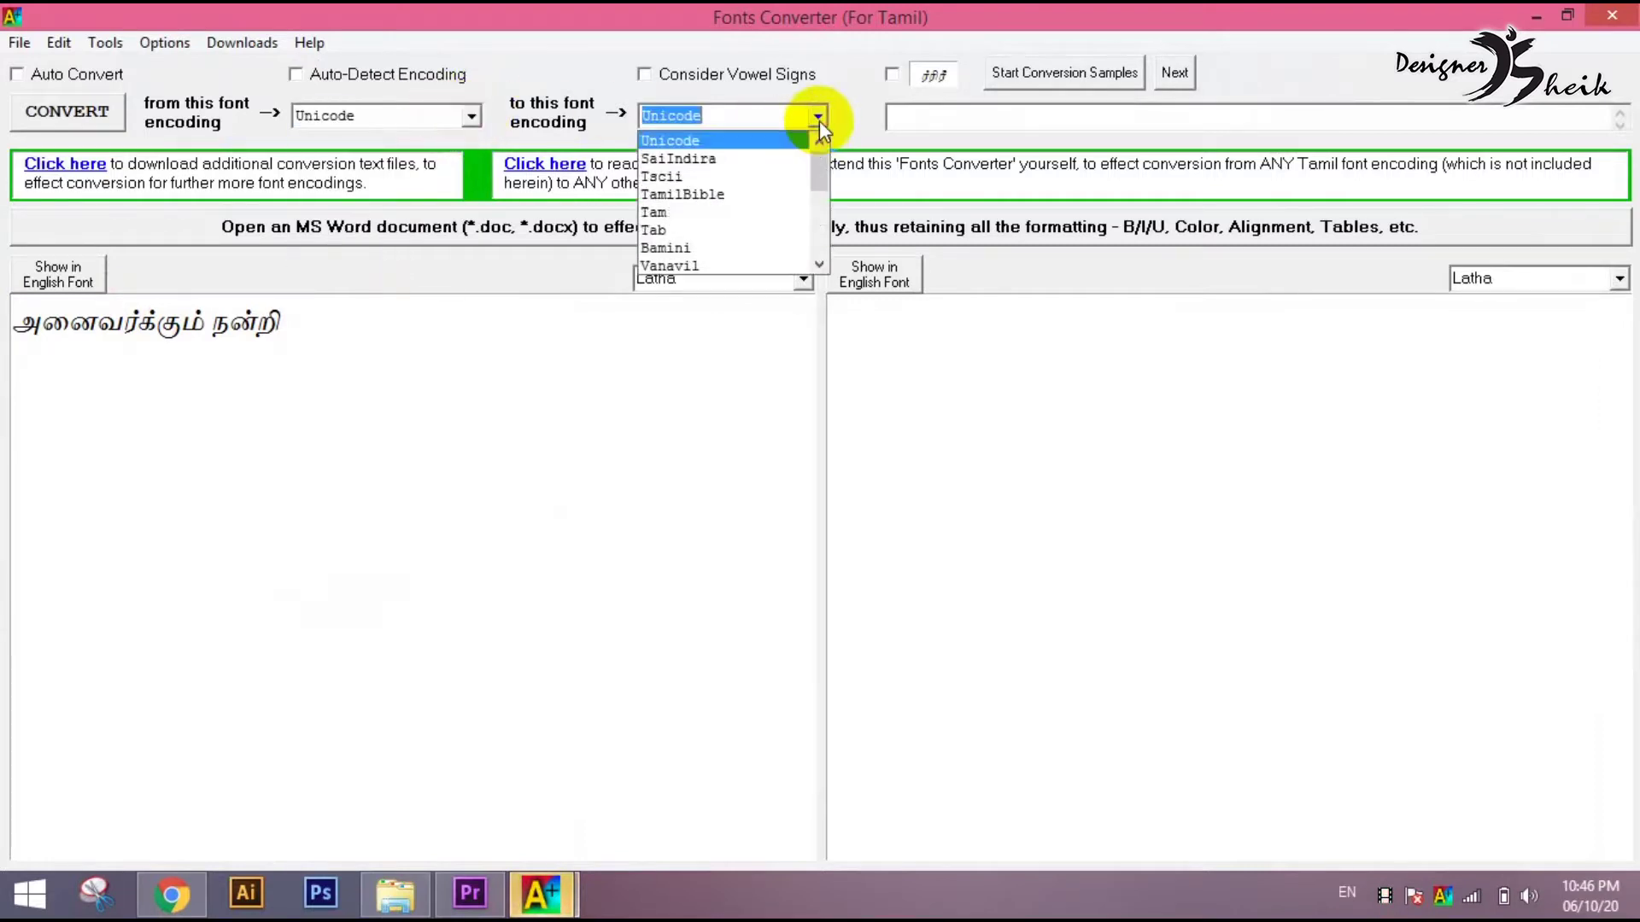
{"action": "left_click", "coordinate": [714, 214]}
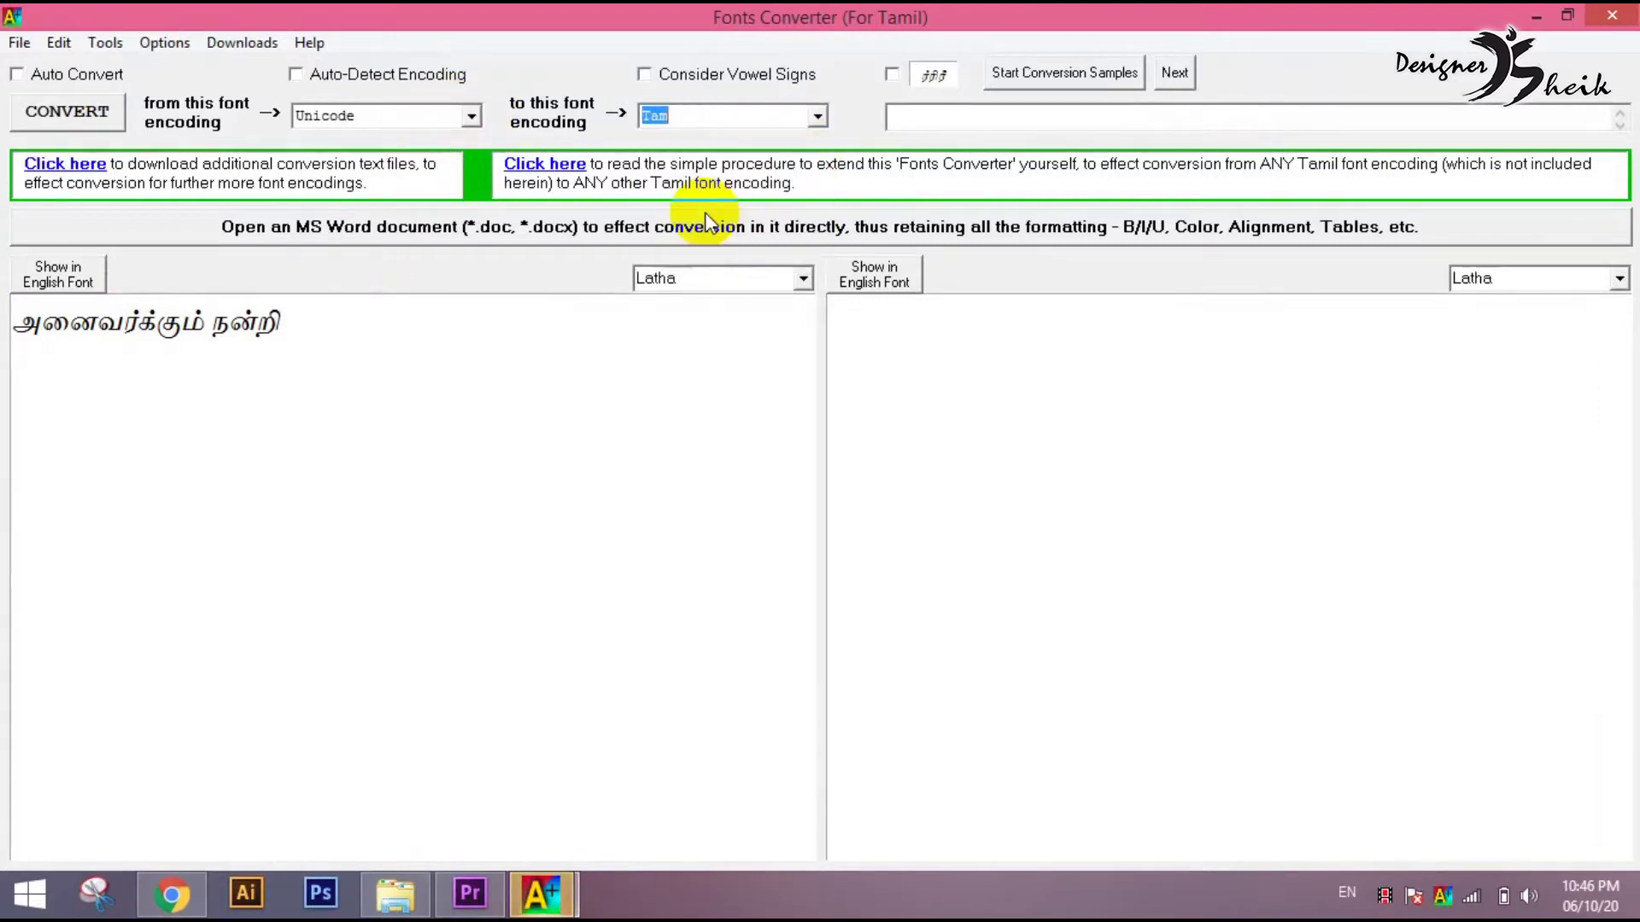
{"action": "left_click", "coordinate": [63, 117]}
{"action": "left_click_drag", "start_coordinate": [1164, 319], "coordinate": [765, 284]}
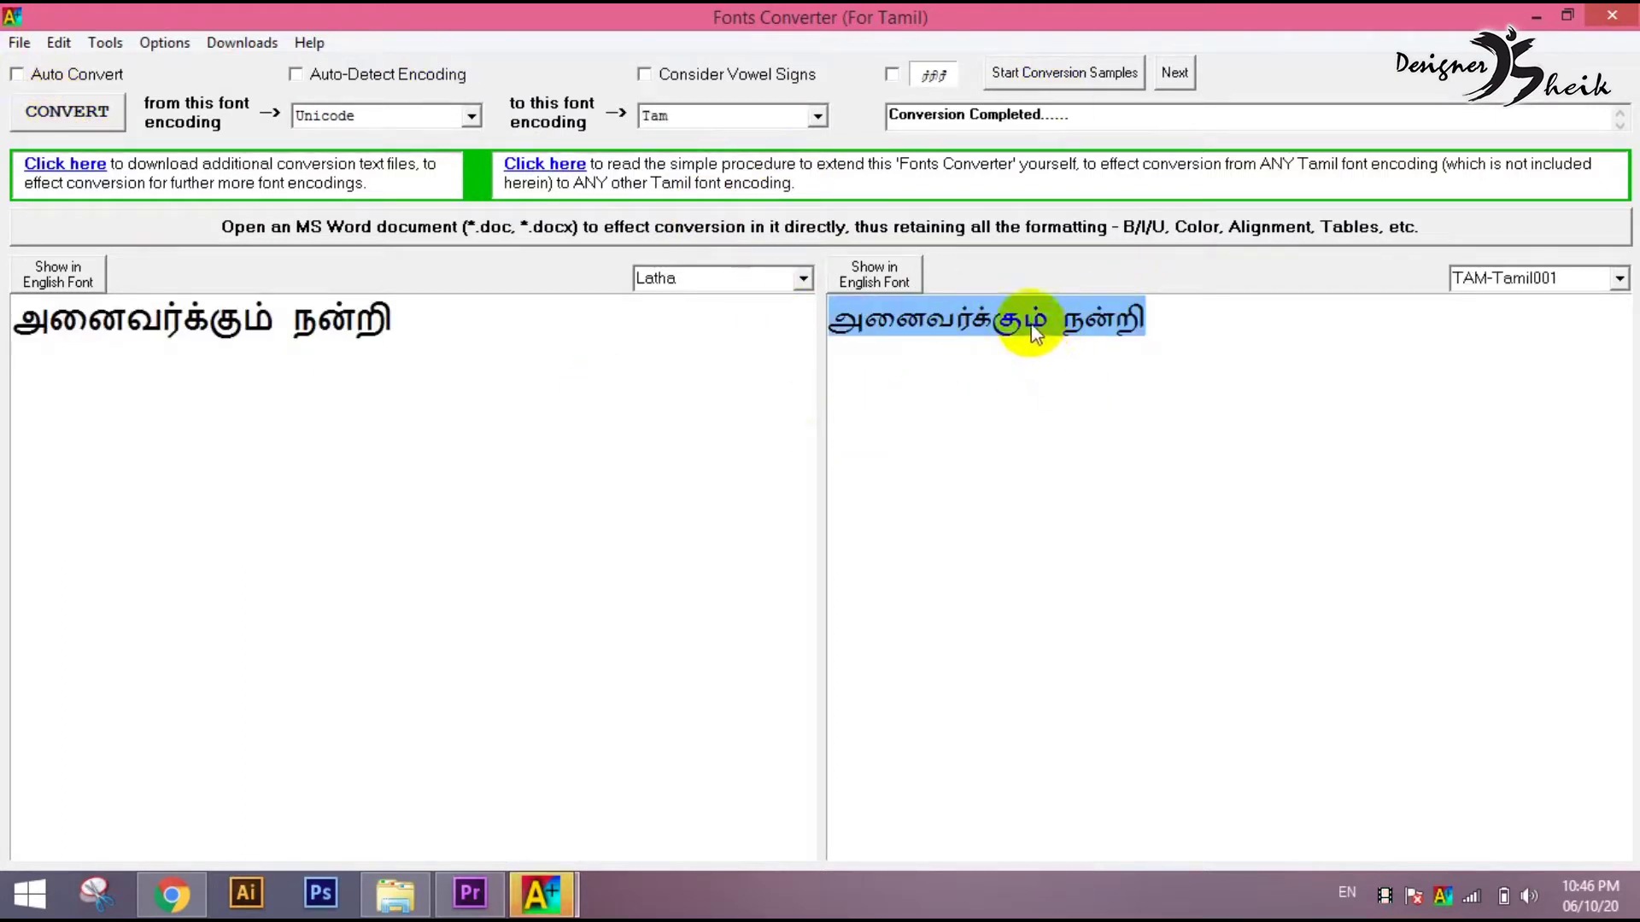
{"action": "left_click", "coordinate": [466, 894]}
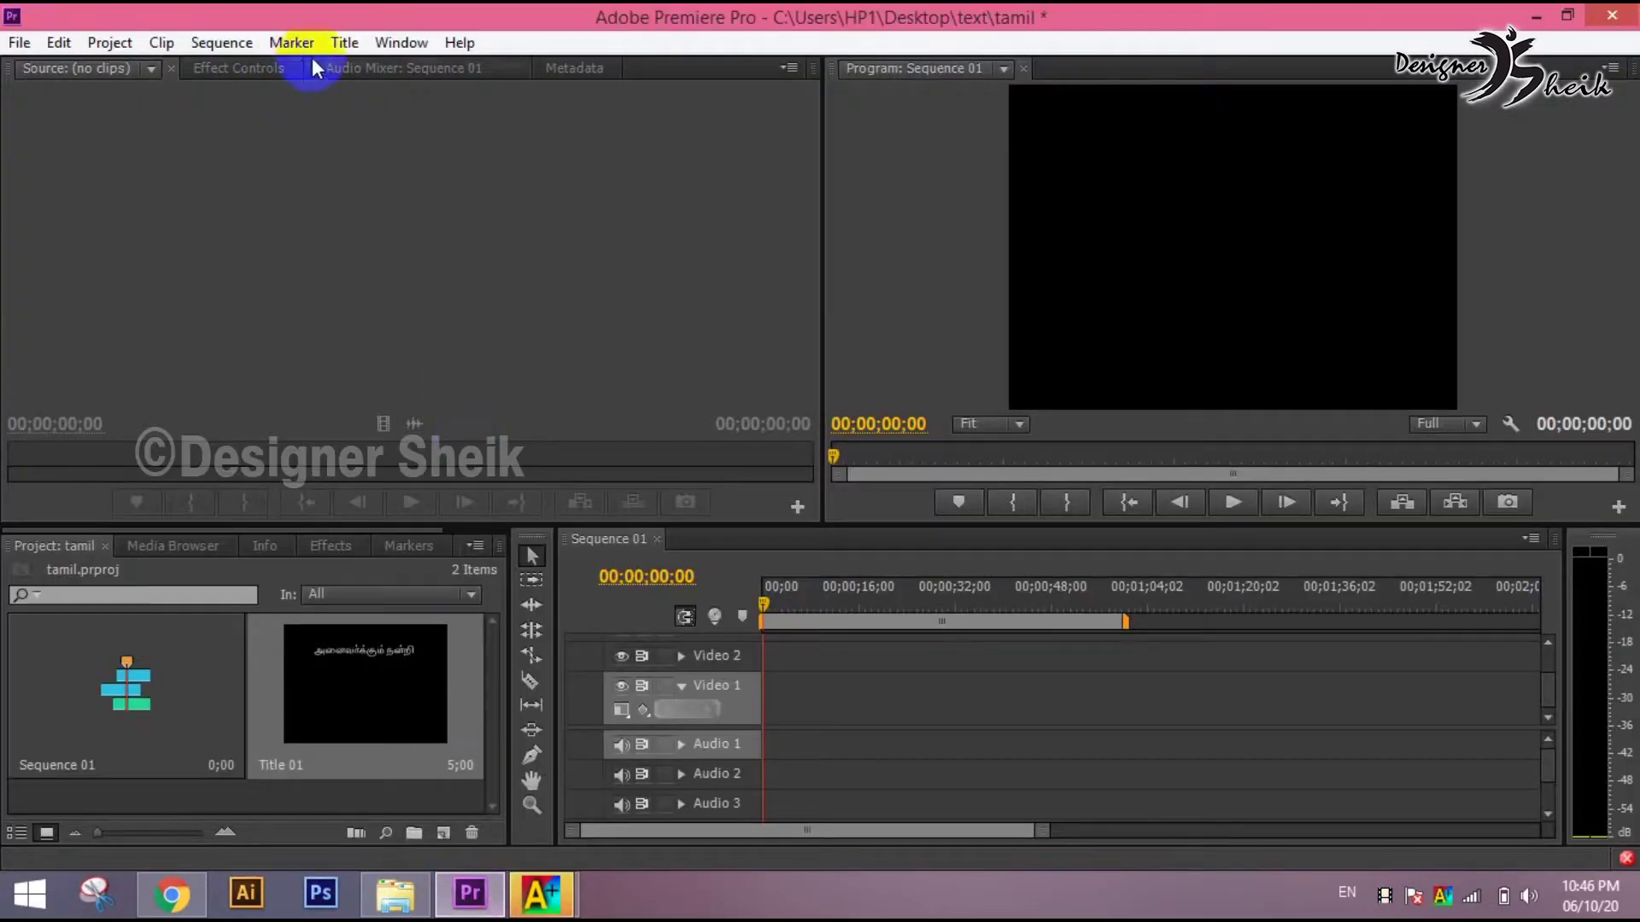
- Create a new default still title named Title 02
{"action": "left_click", "coordinate": [344, 45]}
{"action": "mouse_move", "coordinate": [408, 70]}
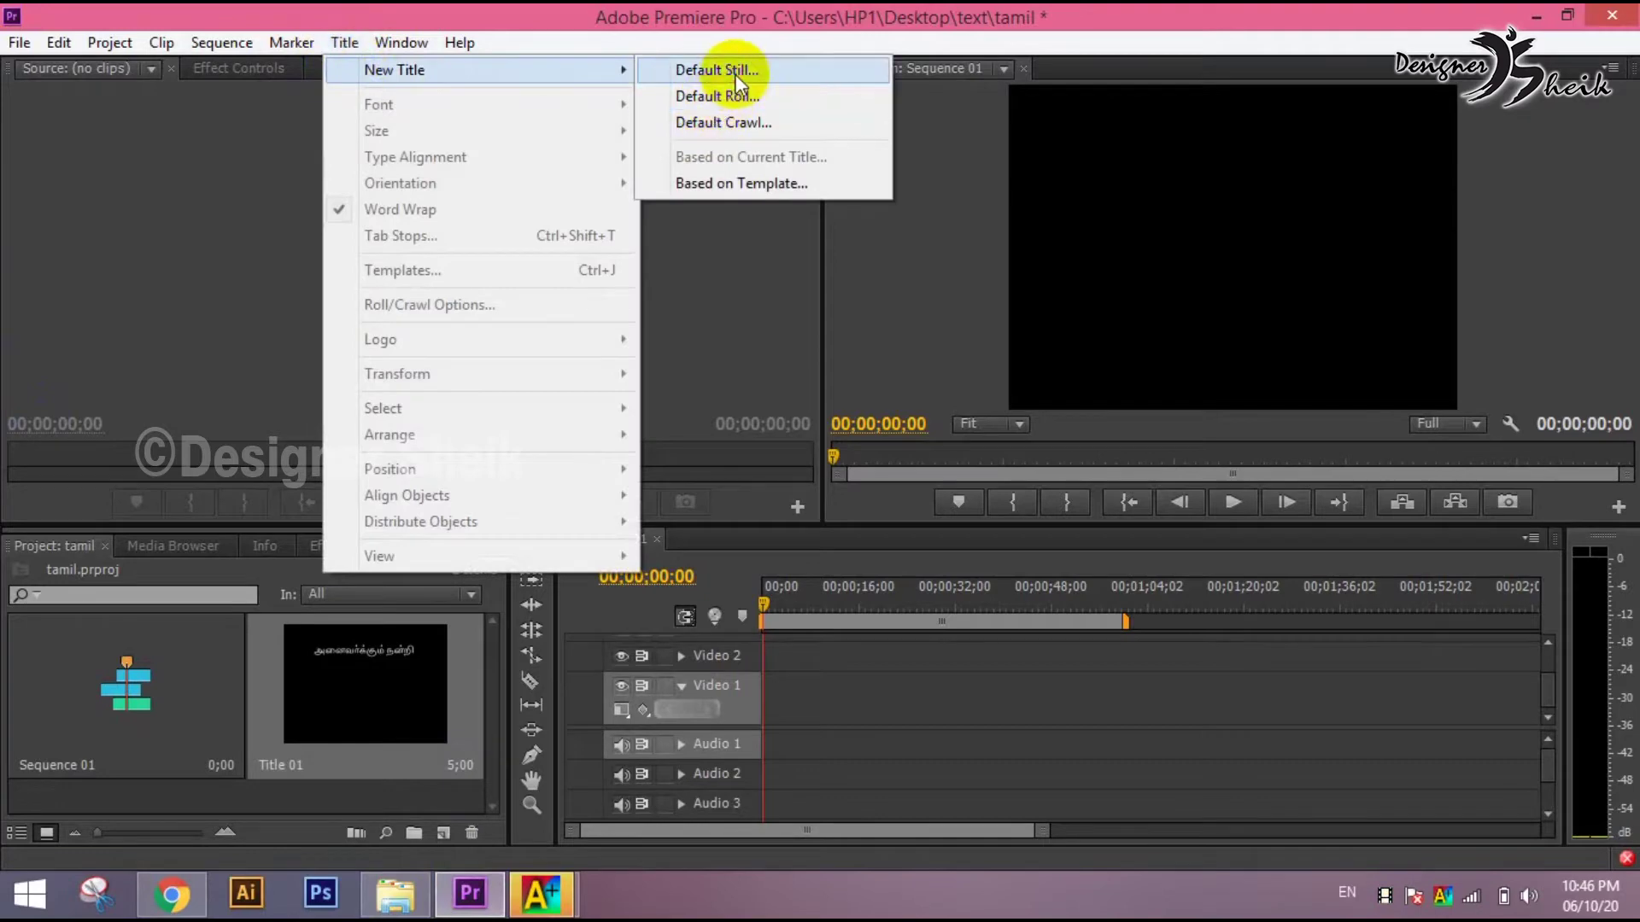
{"action": "left_click", "coordinate": [734, 74]}
{"action": "left_click", "coordinate": [837, 557]}
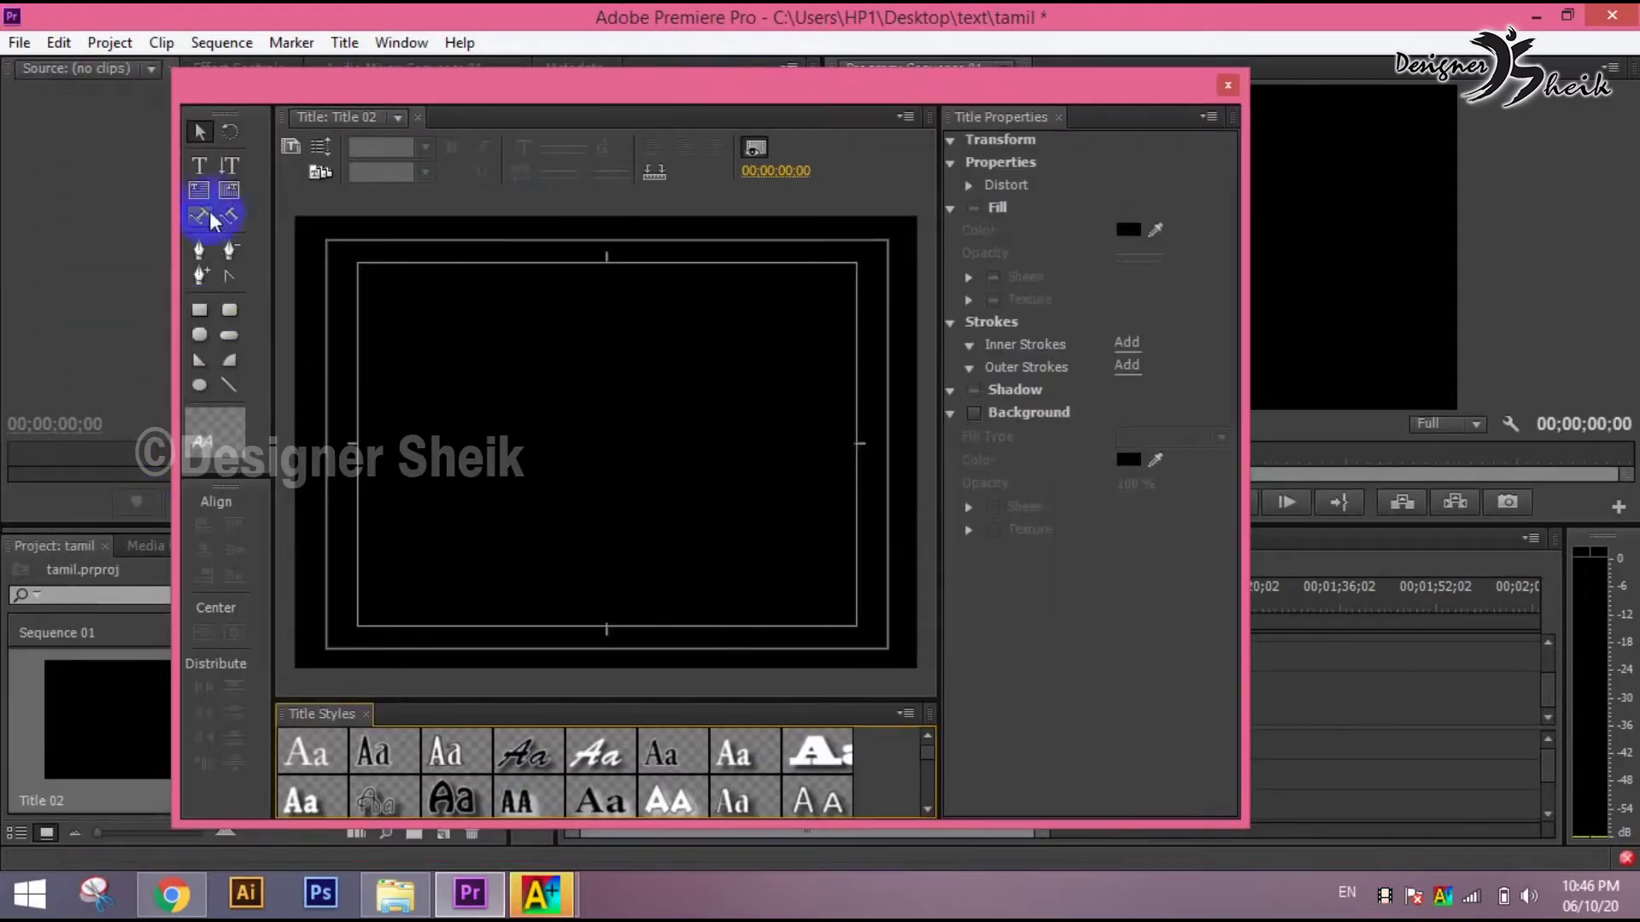
- Add the Tam-encoded phrase as title text and set its font to TAM-Tamil001
{"action": "left_click", "coordinate": [200, 165]}
{"action": "left_click", "coordinate": [403, 373]}
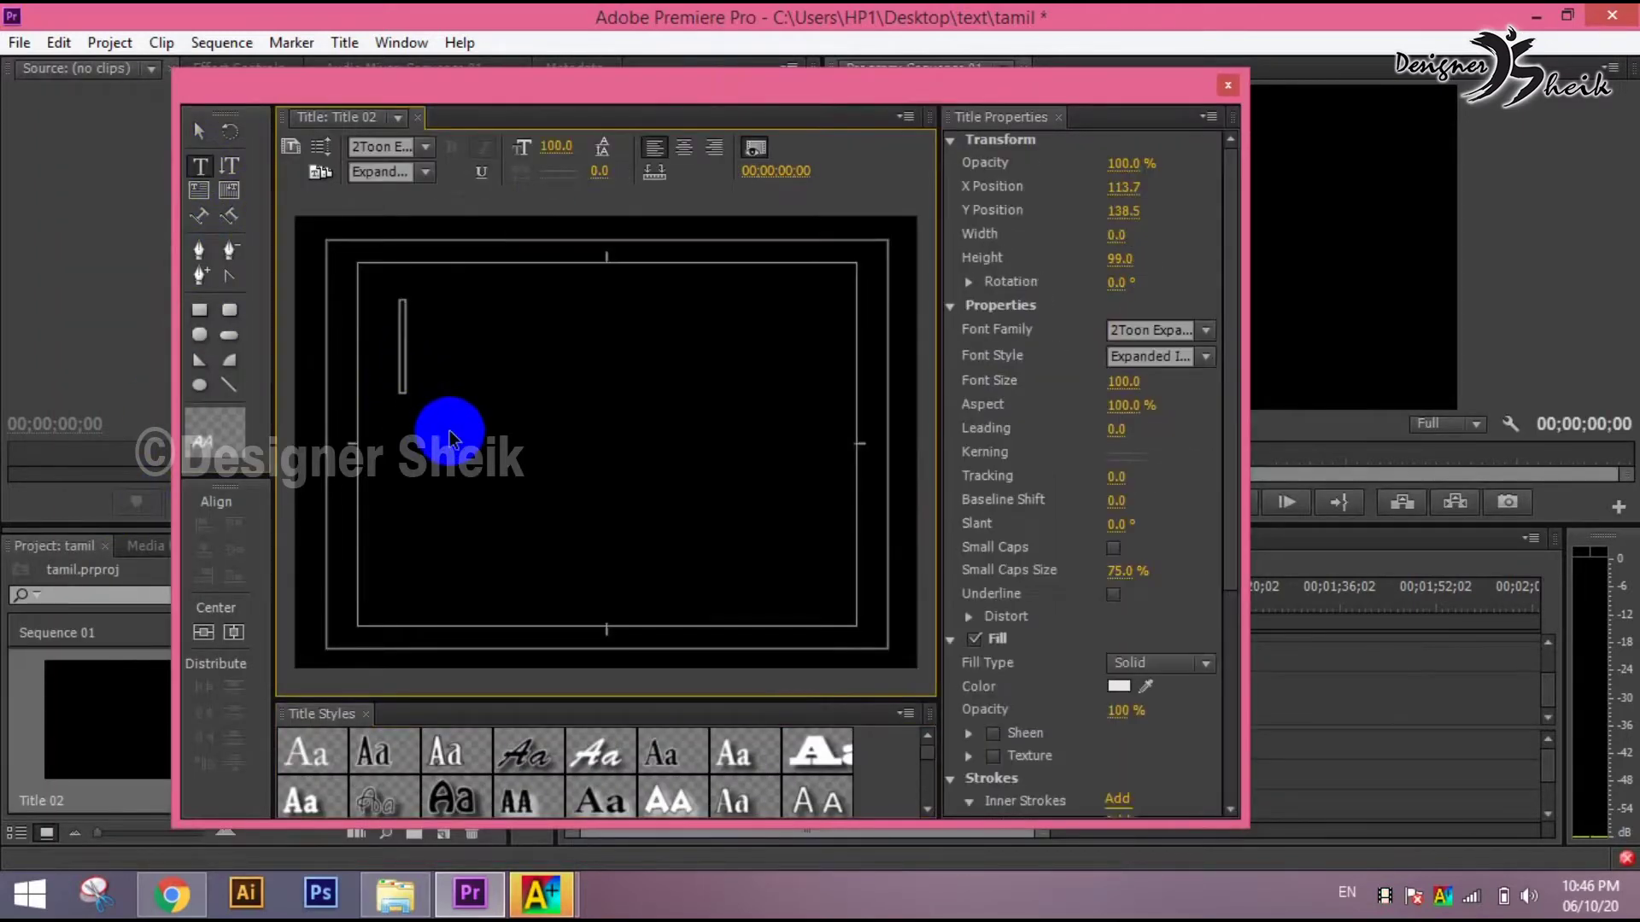
{"action": "key", "text": "ctrl+v"}
{"action": "key", "text": "ctrl+a"}
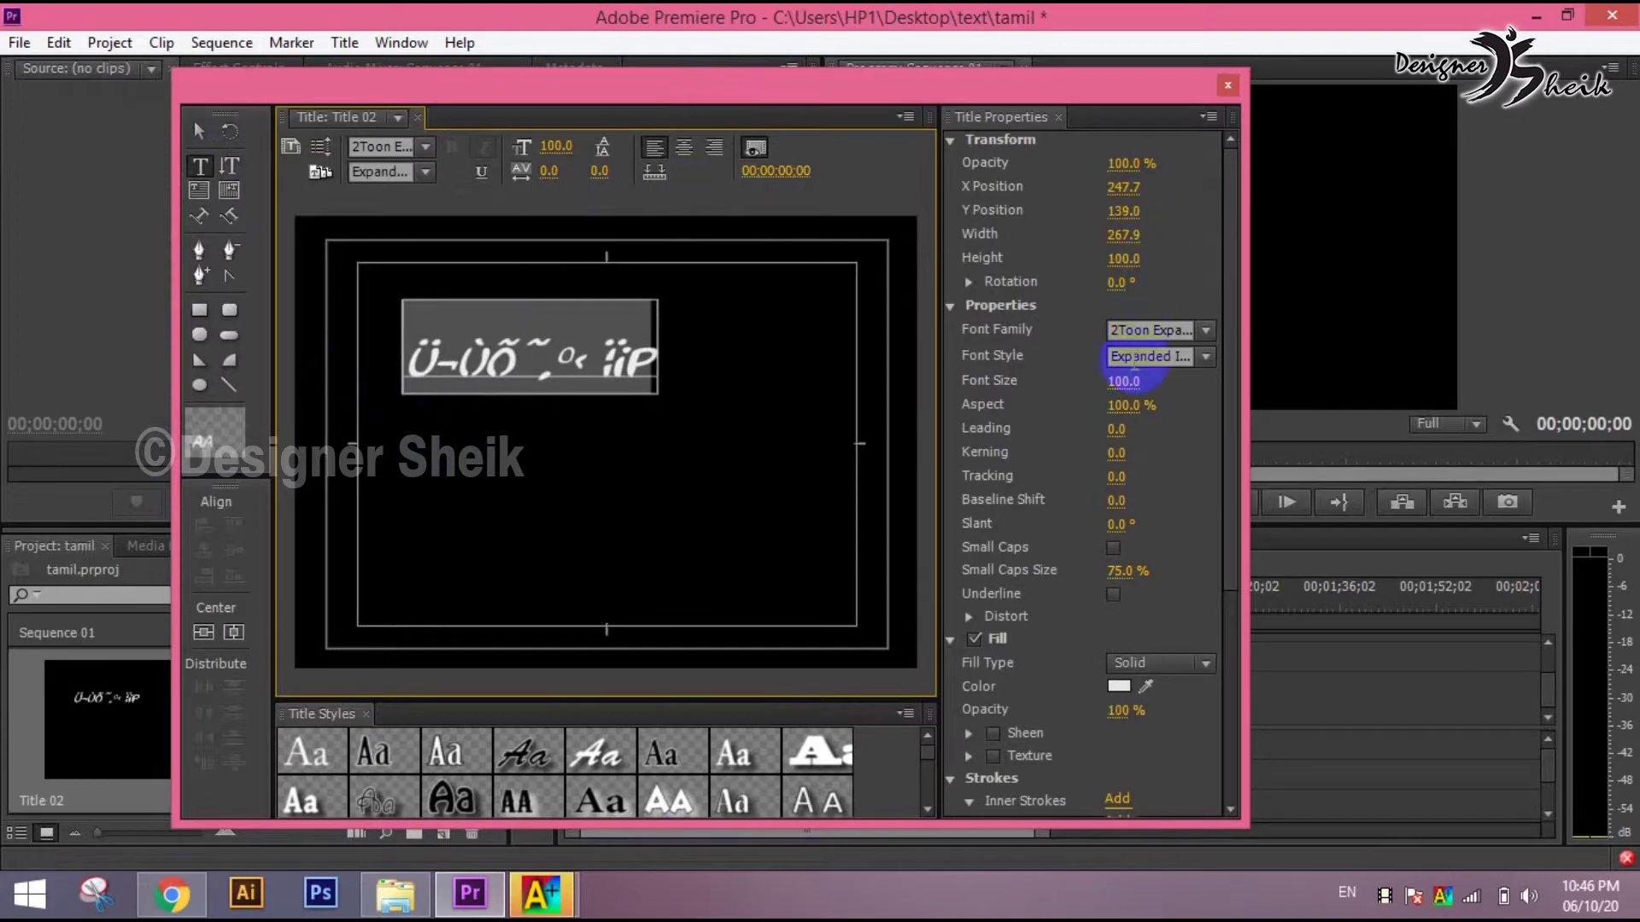
{"action": "left_click", "coordinate": [1122, 331]}
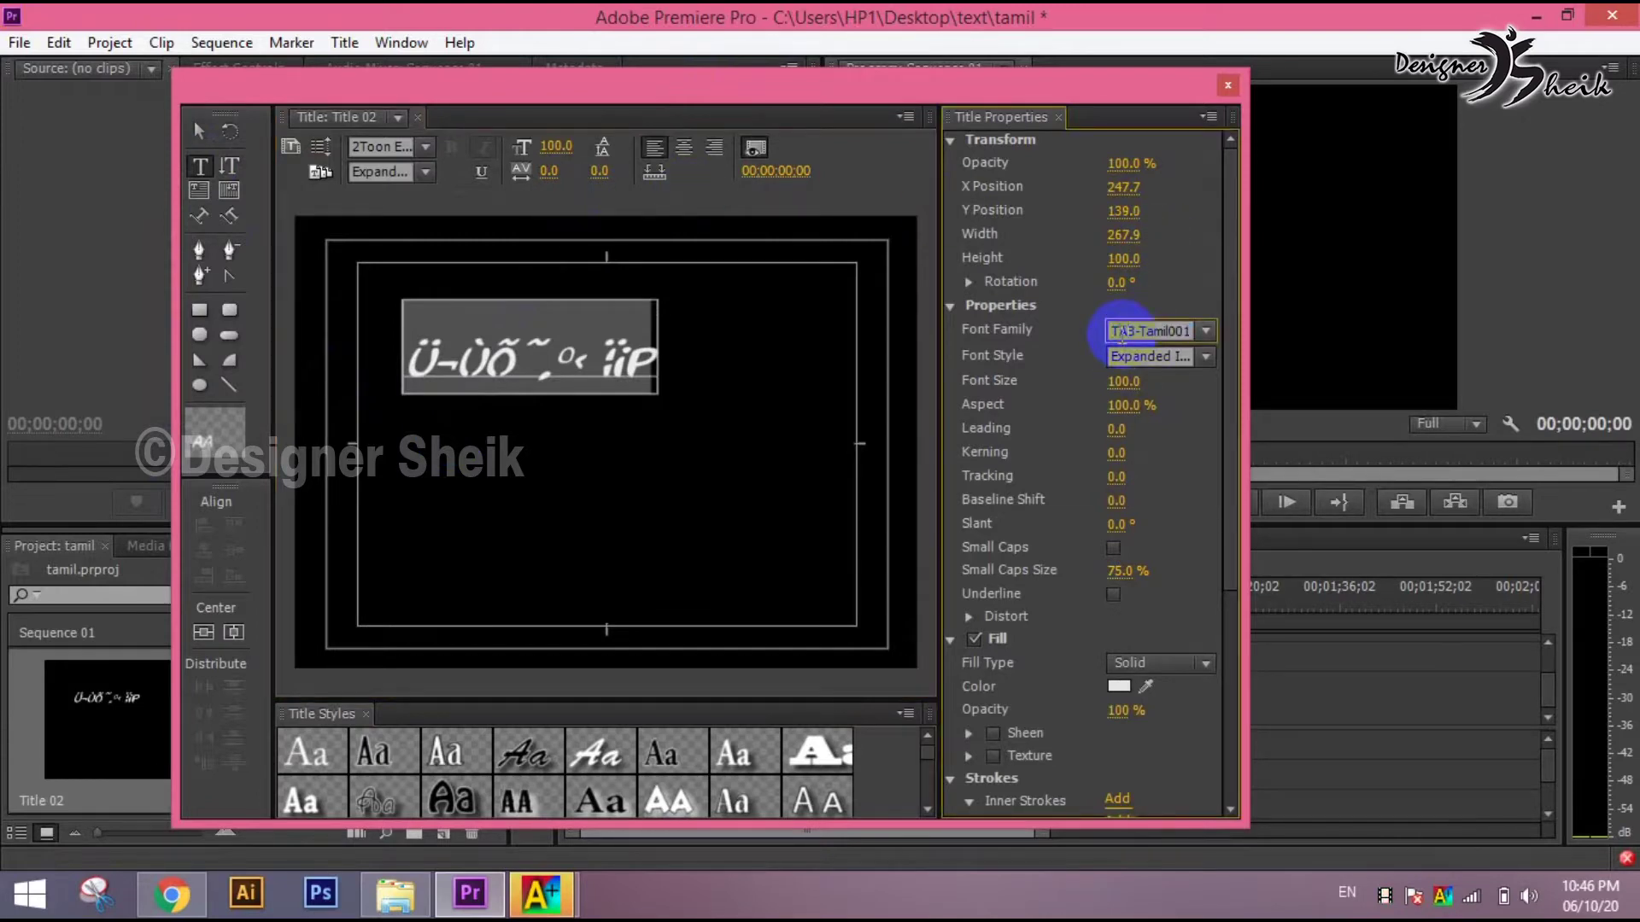
{"action": "key", "text": "Return"}
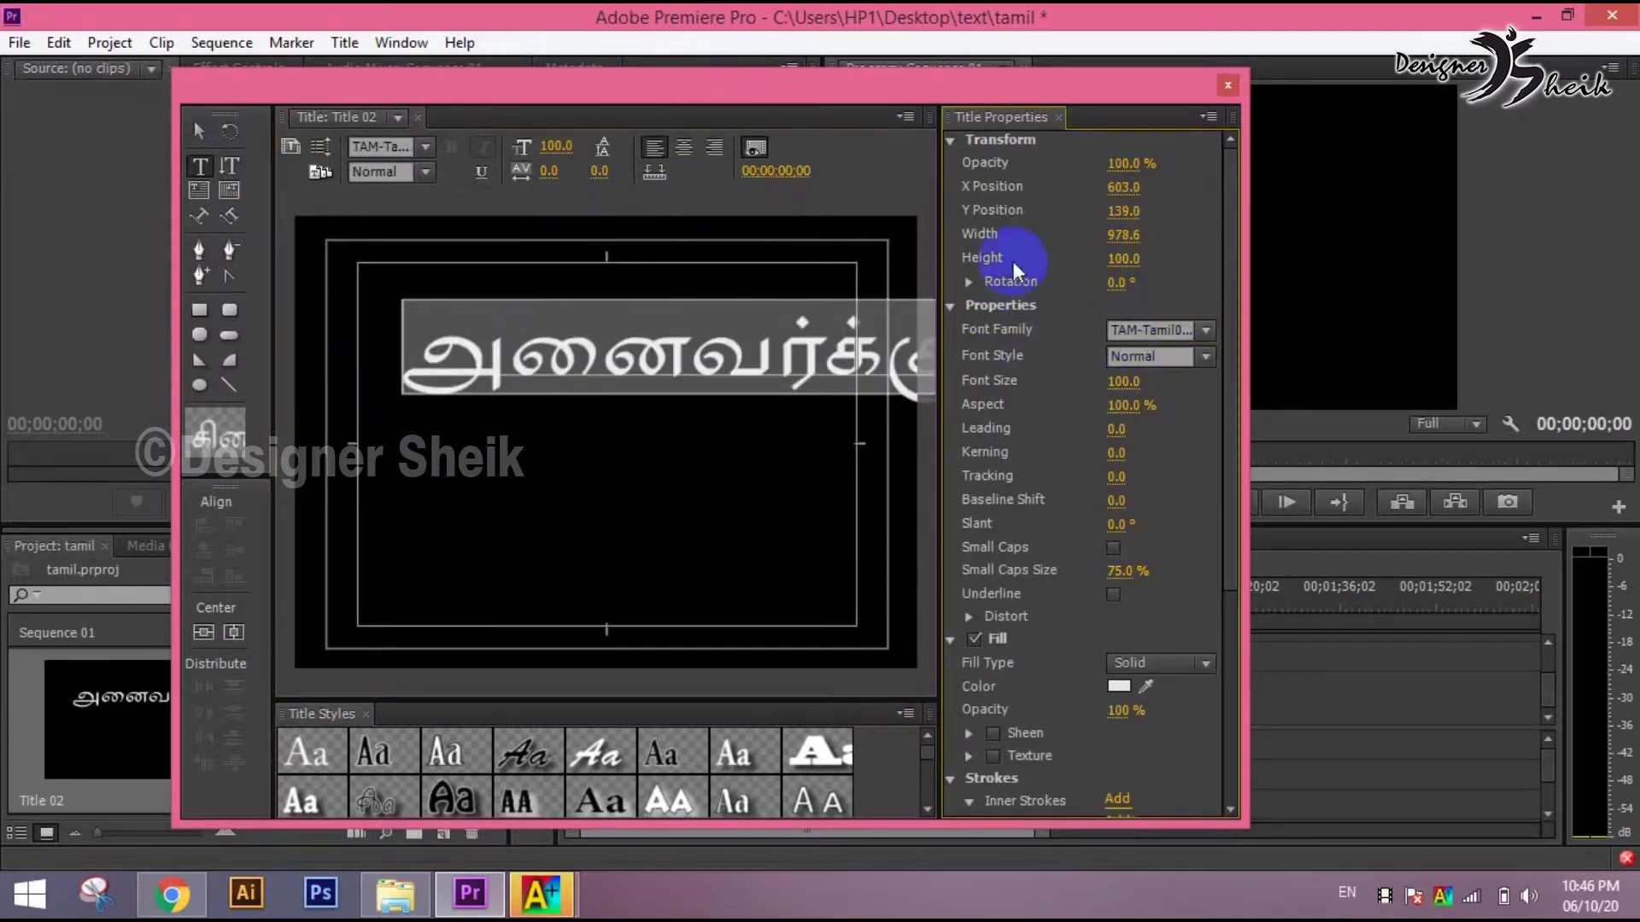
- Resize the Tamil text to 47 and move it lower toward the frame centre
{"action": "left_click_drag", "start_coordinate": [559, 147], "coordinate": [481, 160]}
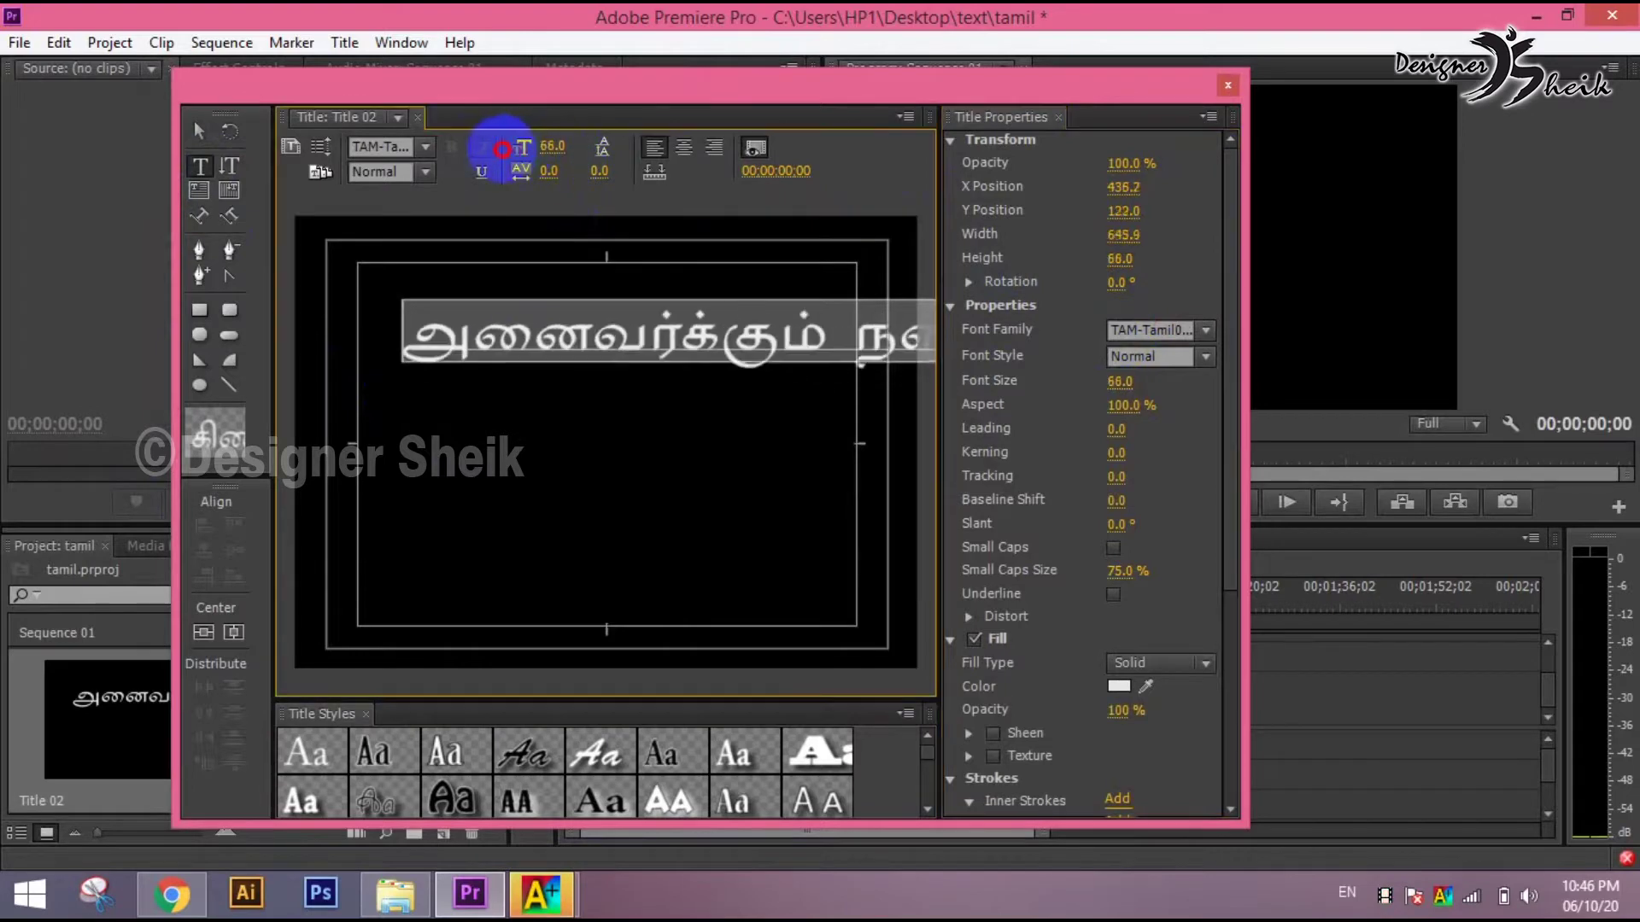
{"action": "left_click", "coordinate": [689, 311]}
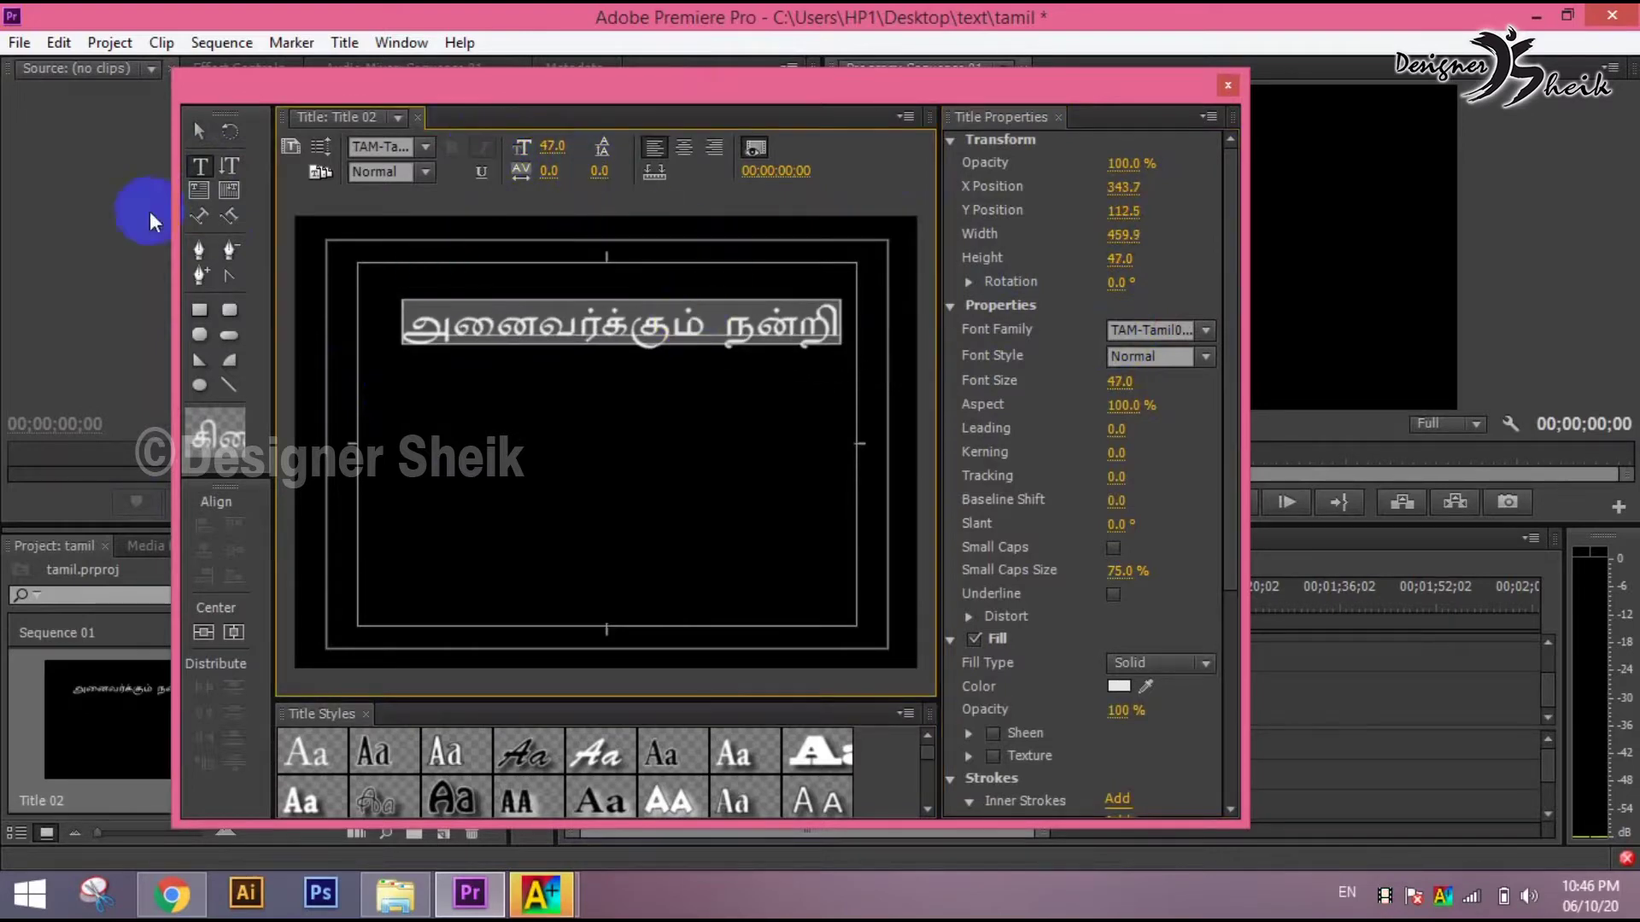
{"action": "mouse_move", "coordinate": [521, 327]}
{"action": "left_mouse_down"}
{"action": "mouse_move", "coordinate": [483, 436]}
{"action": "mouse_move", "coordinate": [493, 421]}
{"action": "left_mouse_up"}
{"action": "left_click", "coordinate": [510, 480]}
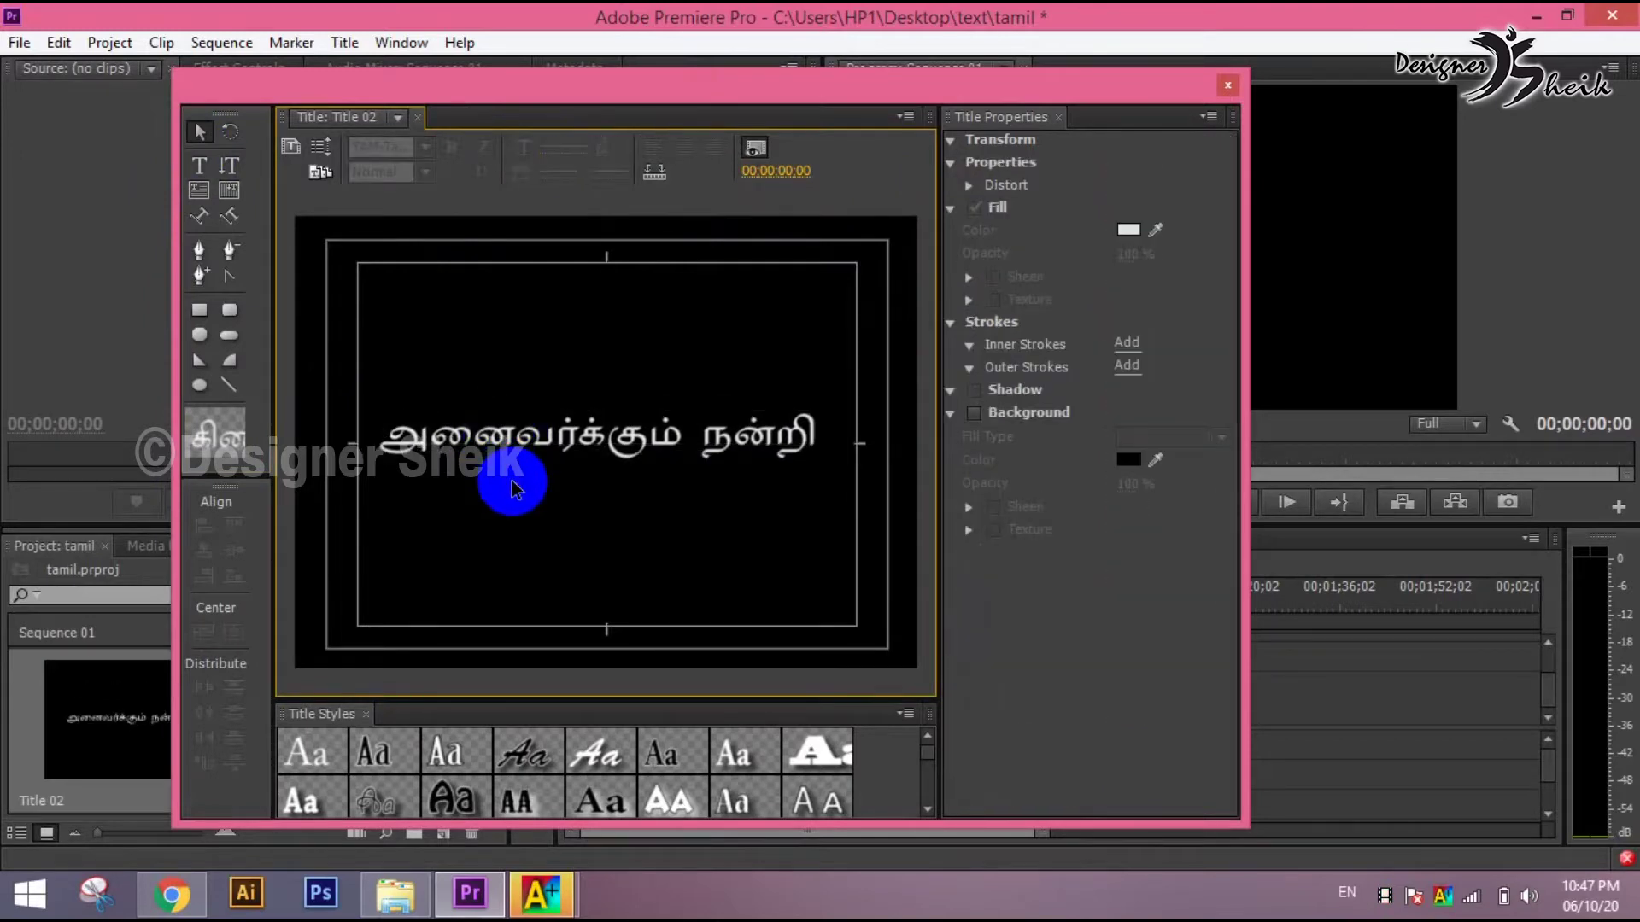
- Reconvert the phrase to Tab encoding in the Fonts Converter and select the output
{"action": "left_click", "coordinate": [542, 894]}
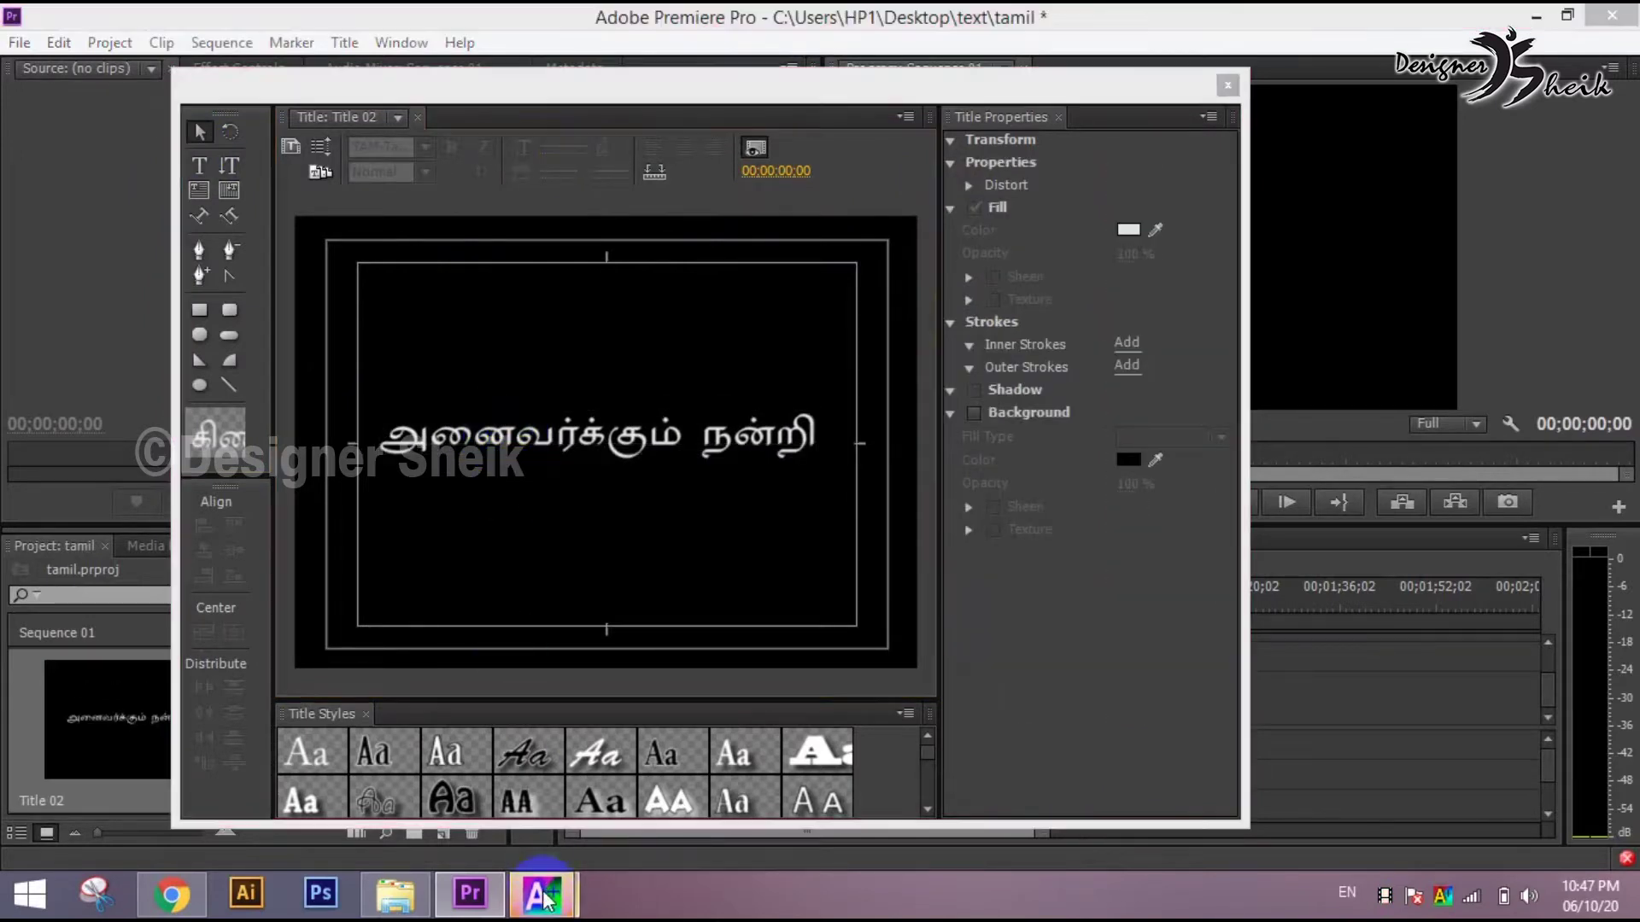
{"action": "left_click", "coordinate": [818, 116]}
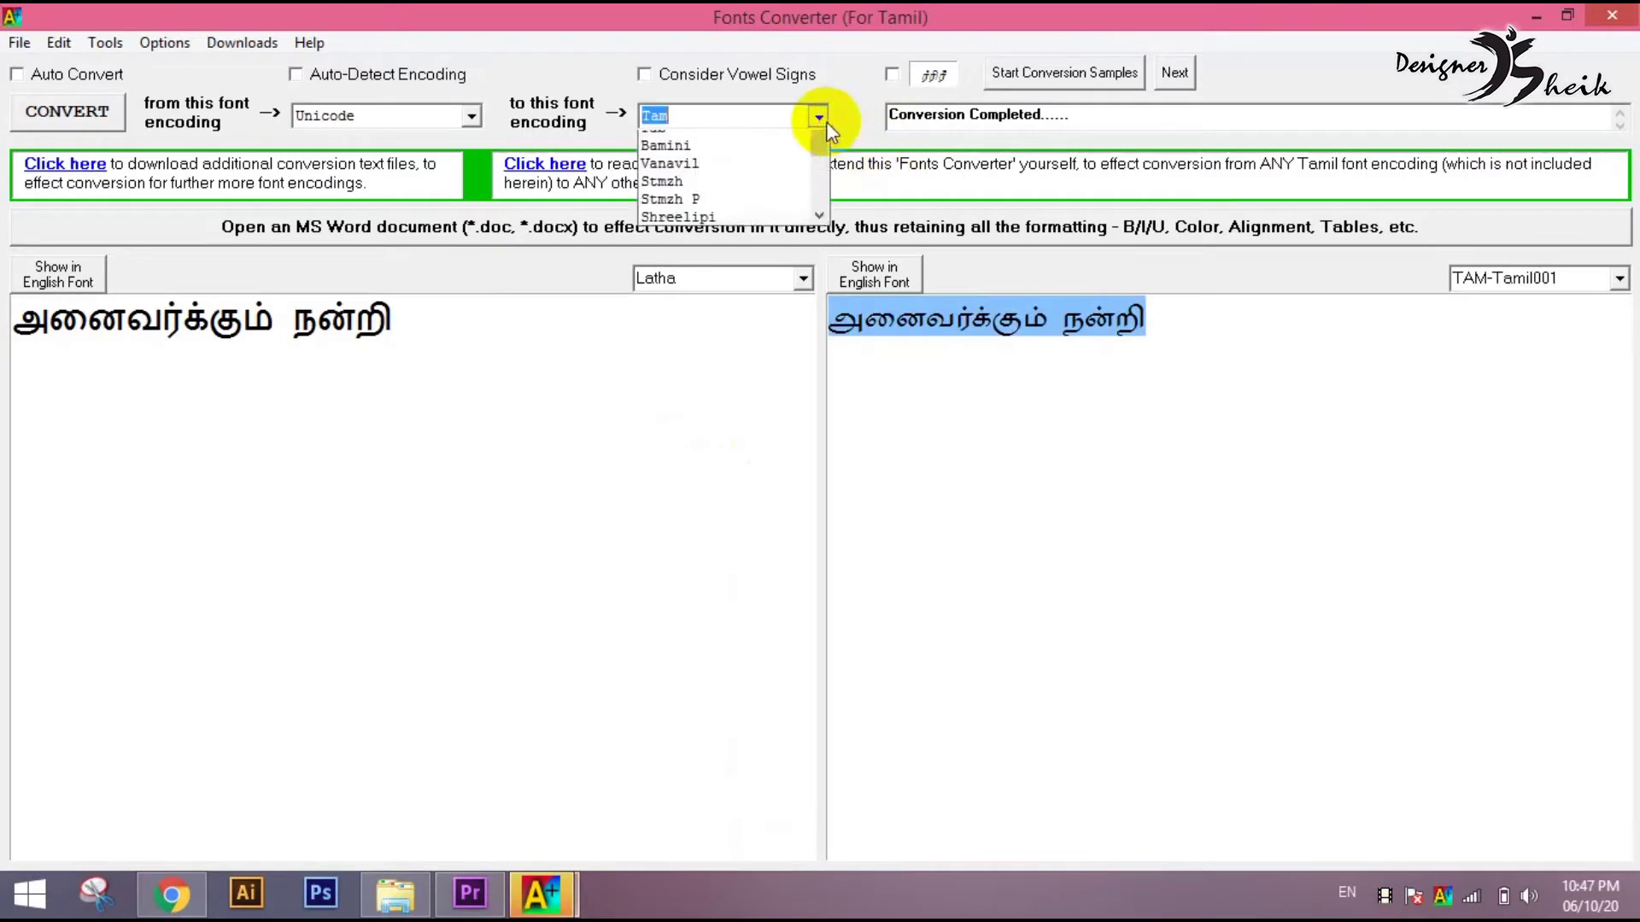
{"action": "left_click", "coordinate": [715, 178]}
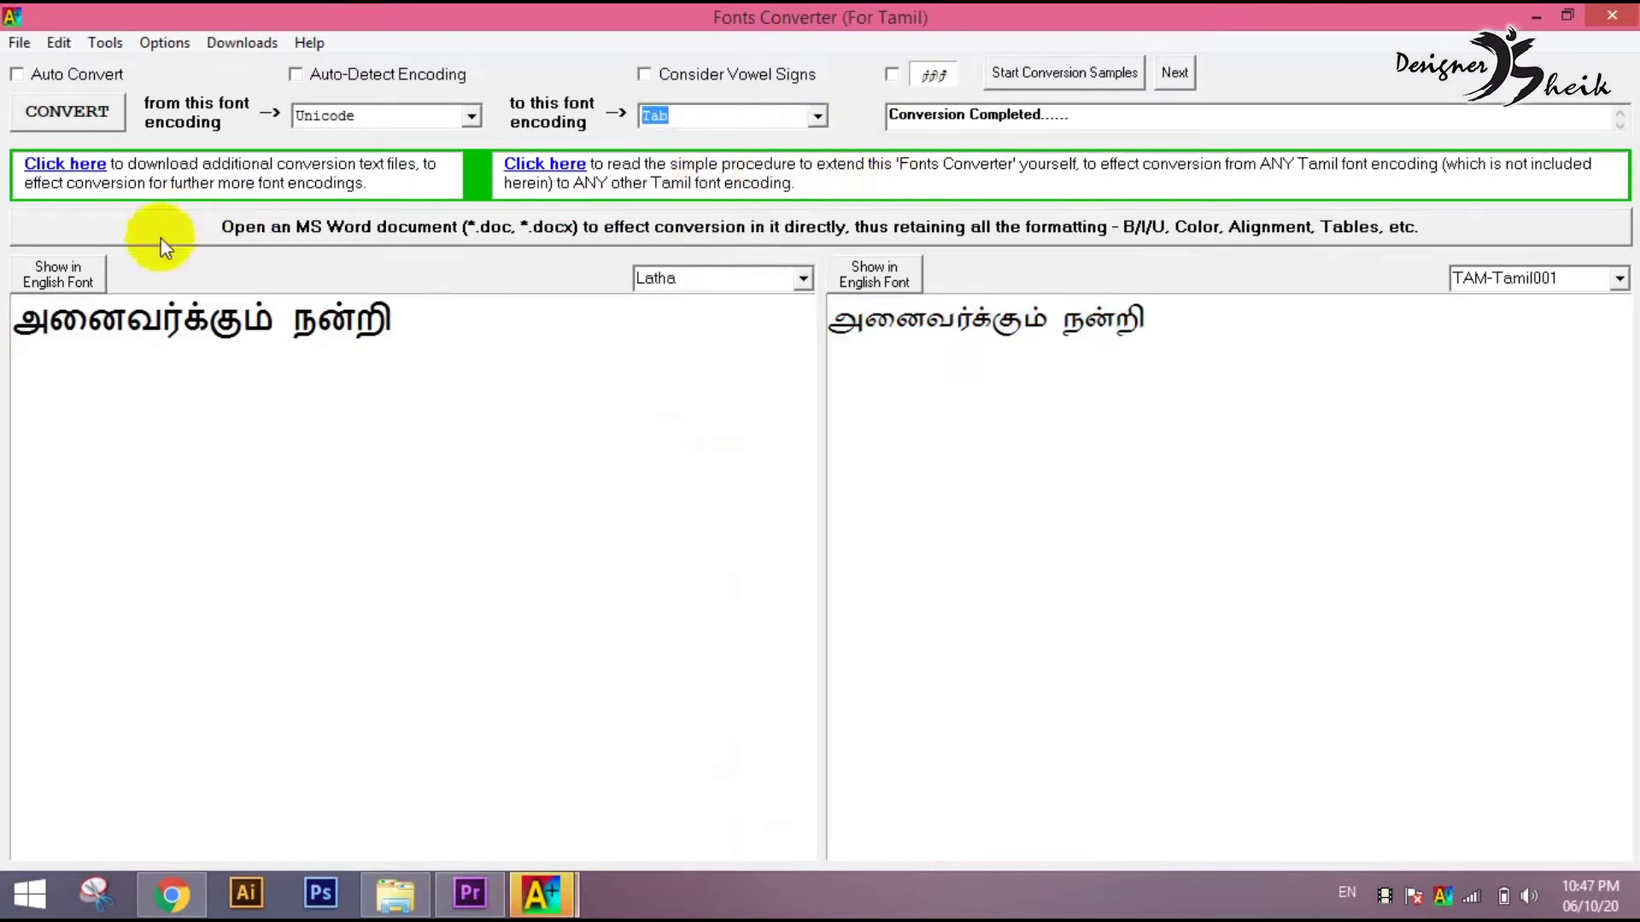
{"action": "left_click", "coordinate": [84, 115]}
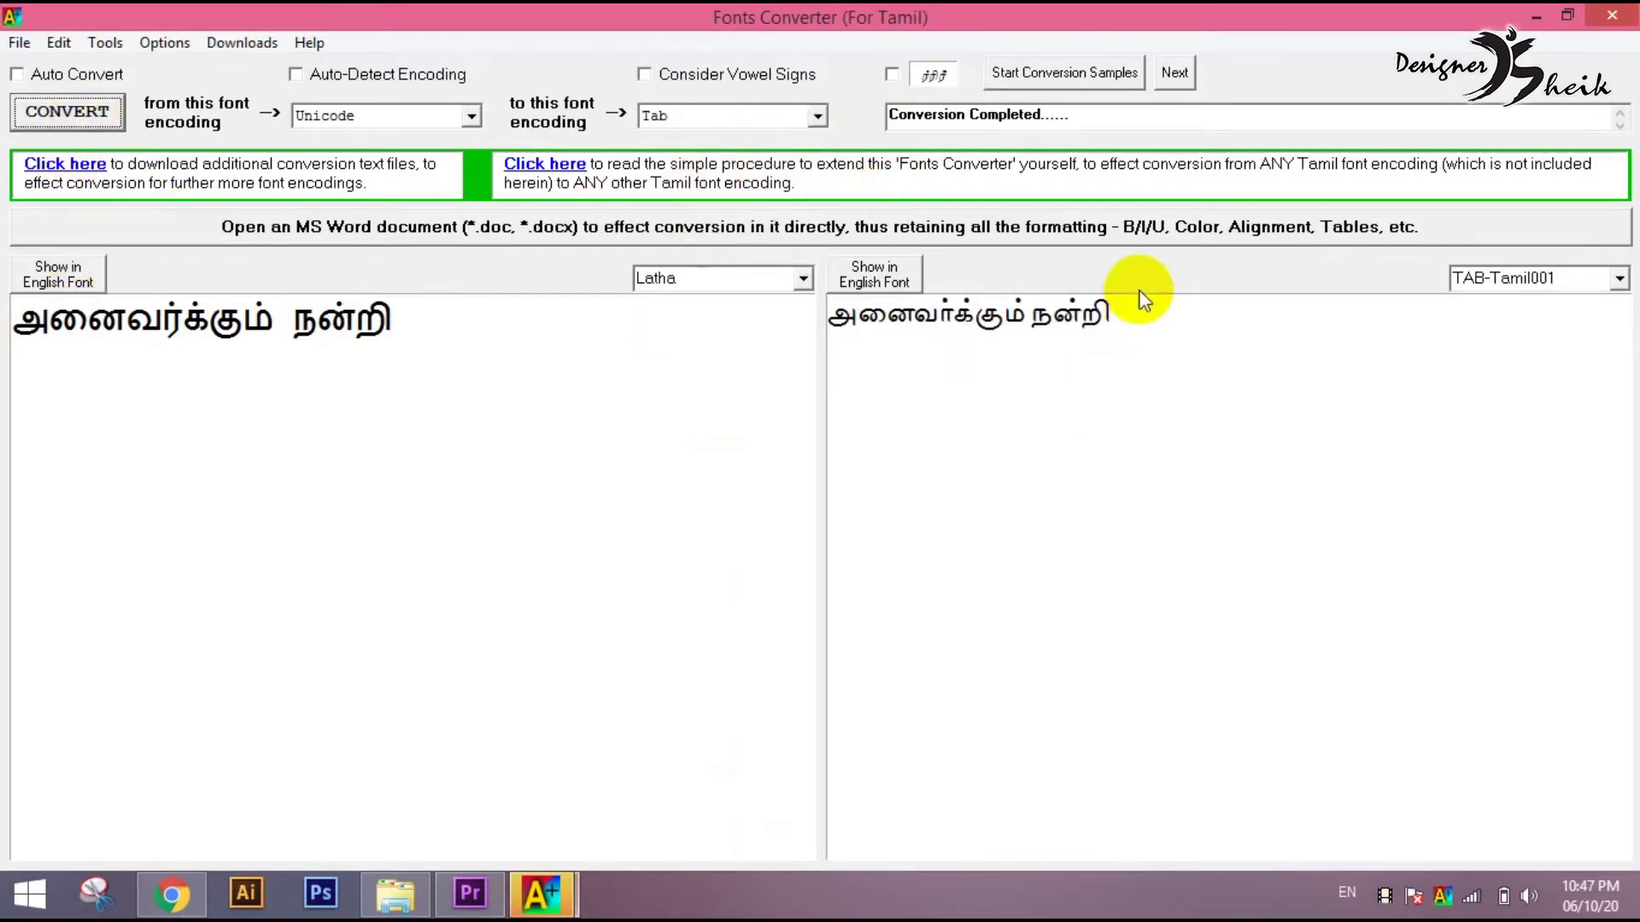
{"action": "left_click_drag", "start_coordinate": [1118, 314], "coordinate": [705, 300]}
{"action": "key", "text": "ctrl+c"}
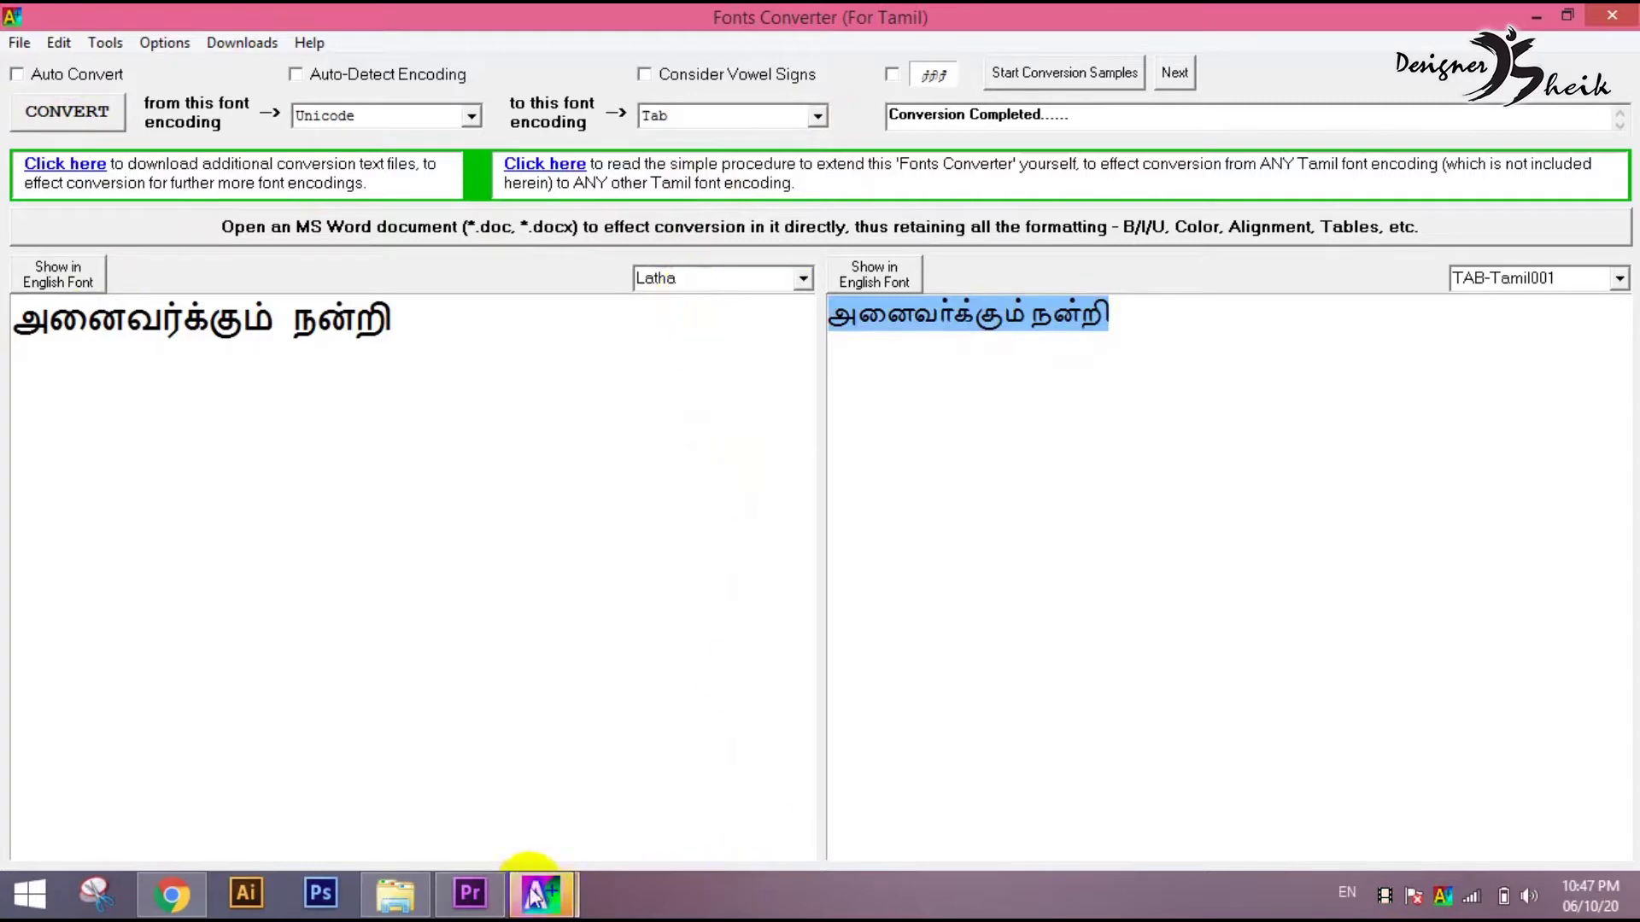
{"action": "left_click", "coordinate": [470, 894]}
{"action": "left_click_drag", "start_coordinate": [551, 419], "coordinate": [564, 425]}
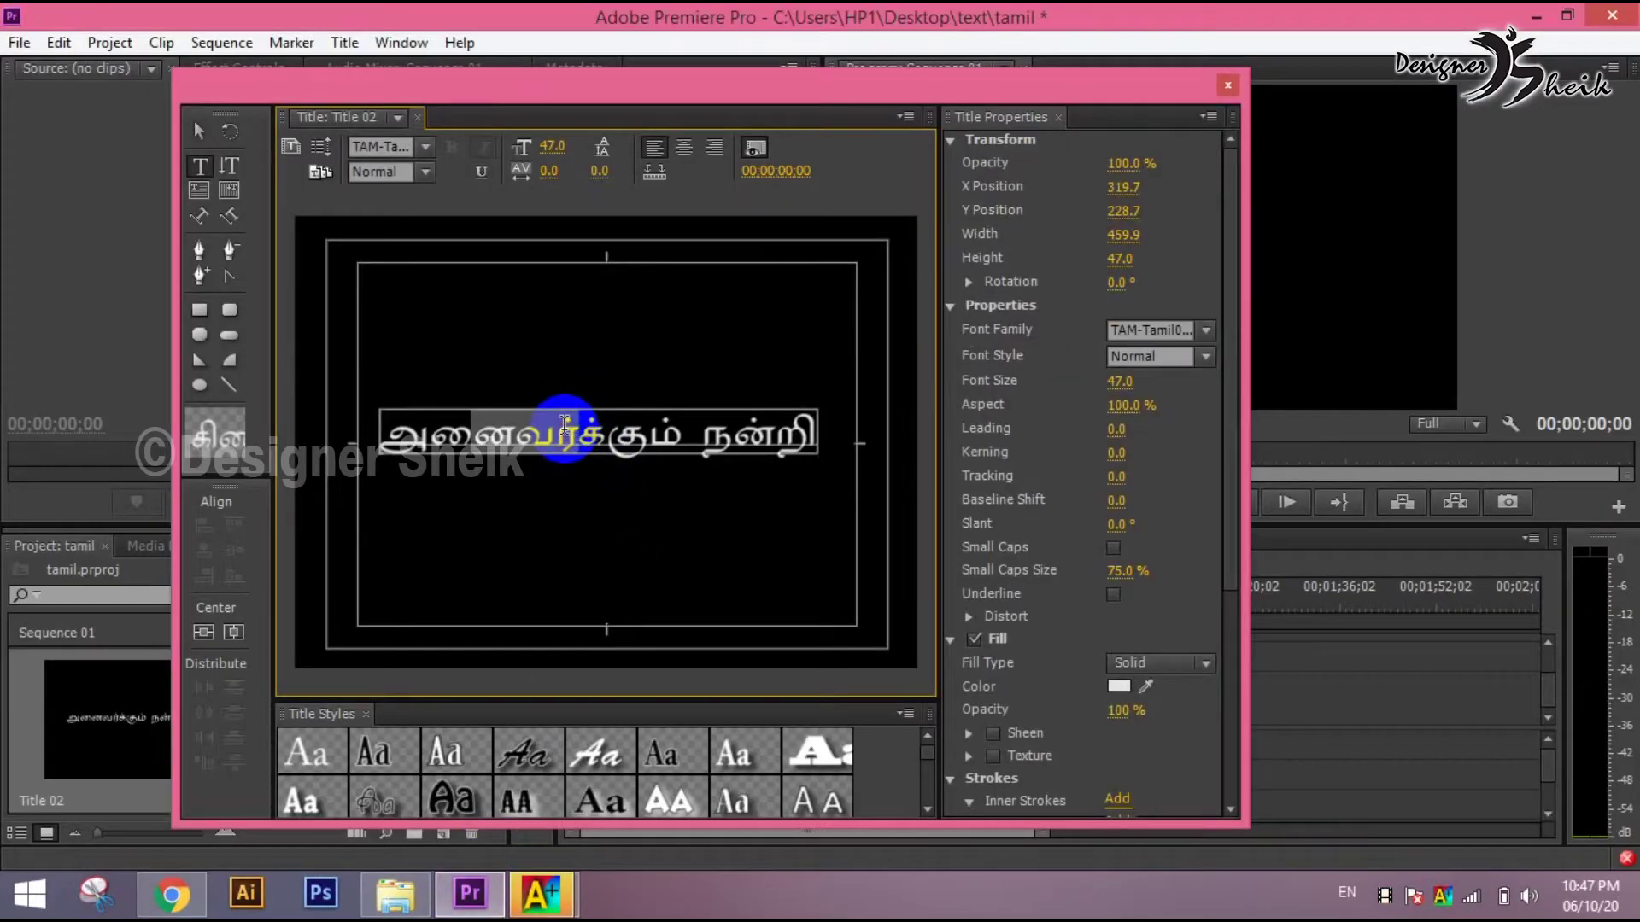
- Replace the title text with the Tab-encoded phrase in the TAB-Tamil001 font
{"action": "key", "text": "ctrl+a"}
{"action": "key", "text": "ctrl+v"}
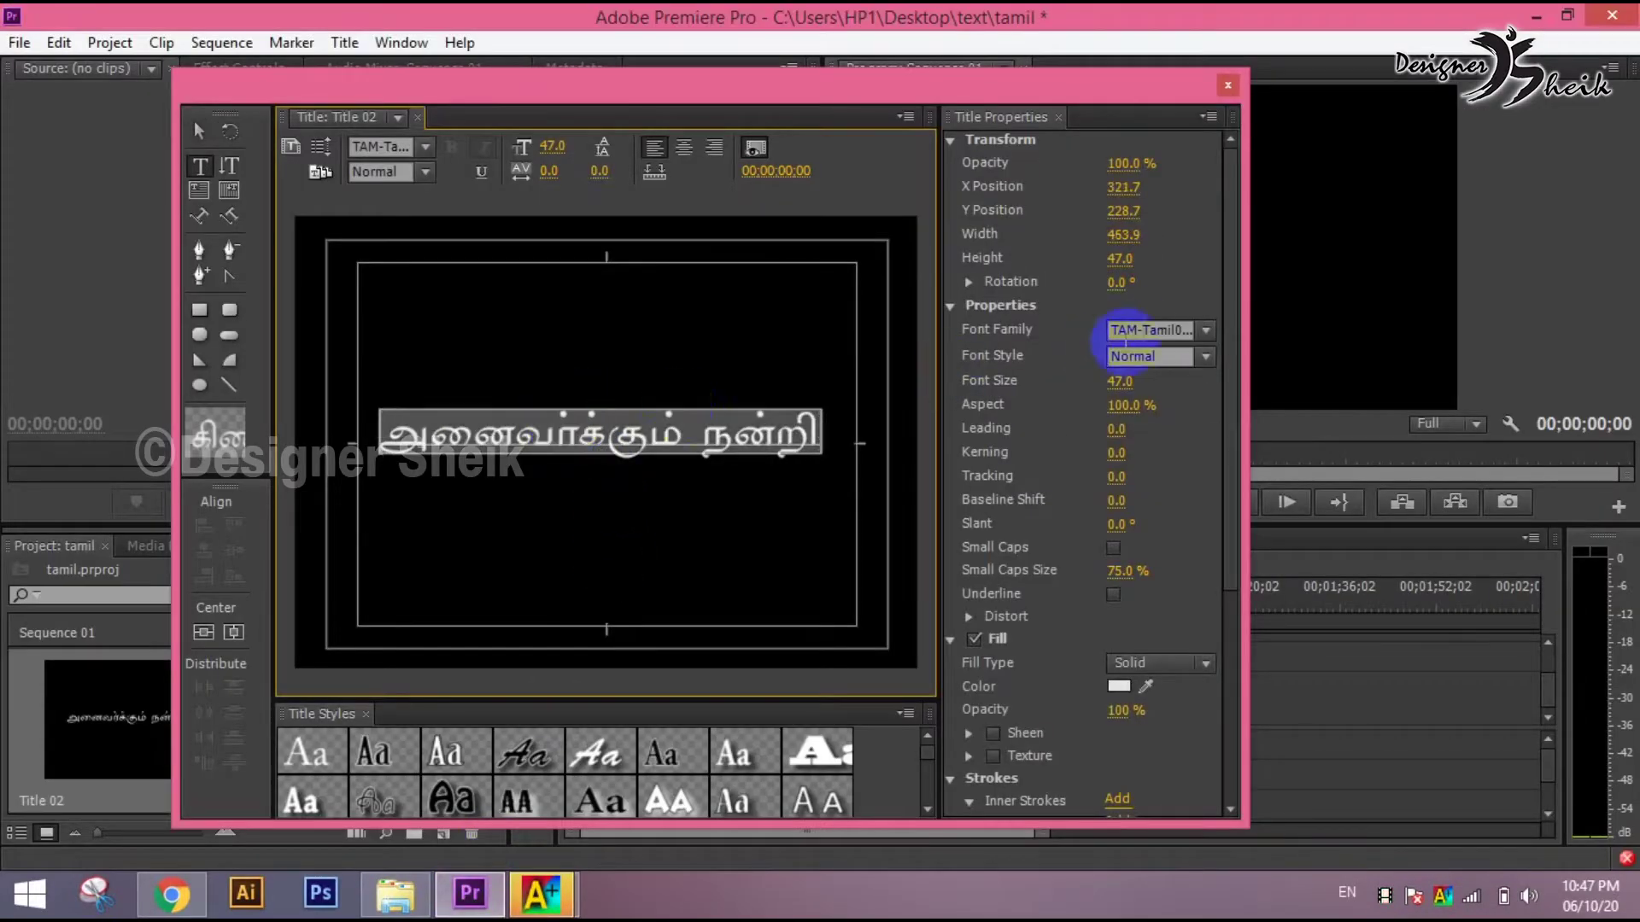
{"action": "left_click", "coordinate": [1147, 332]}
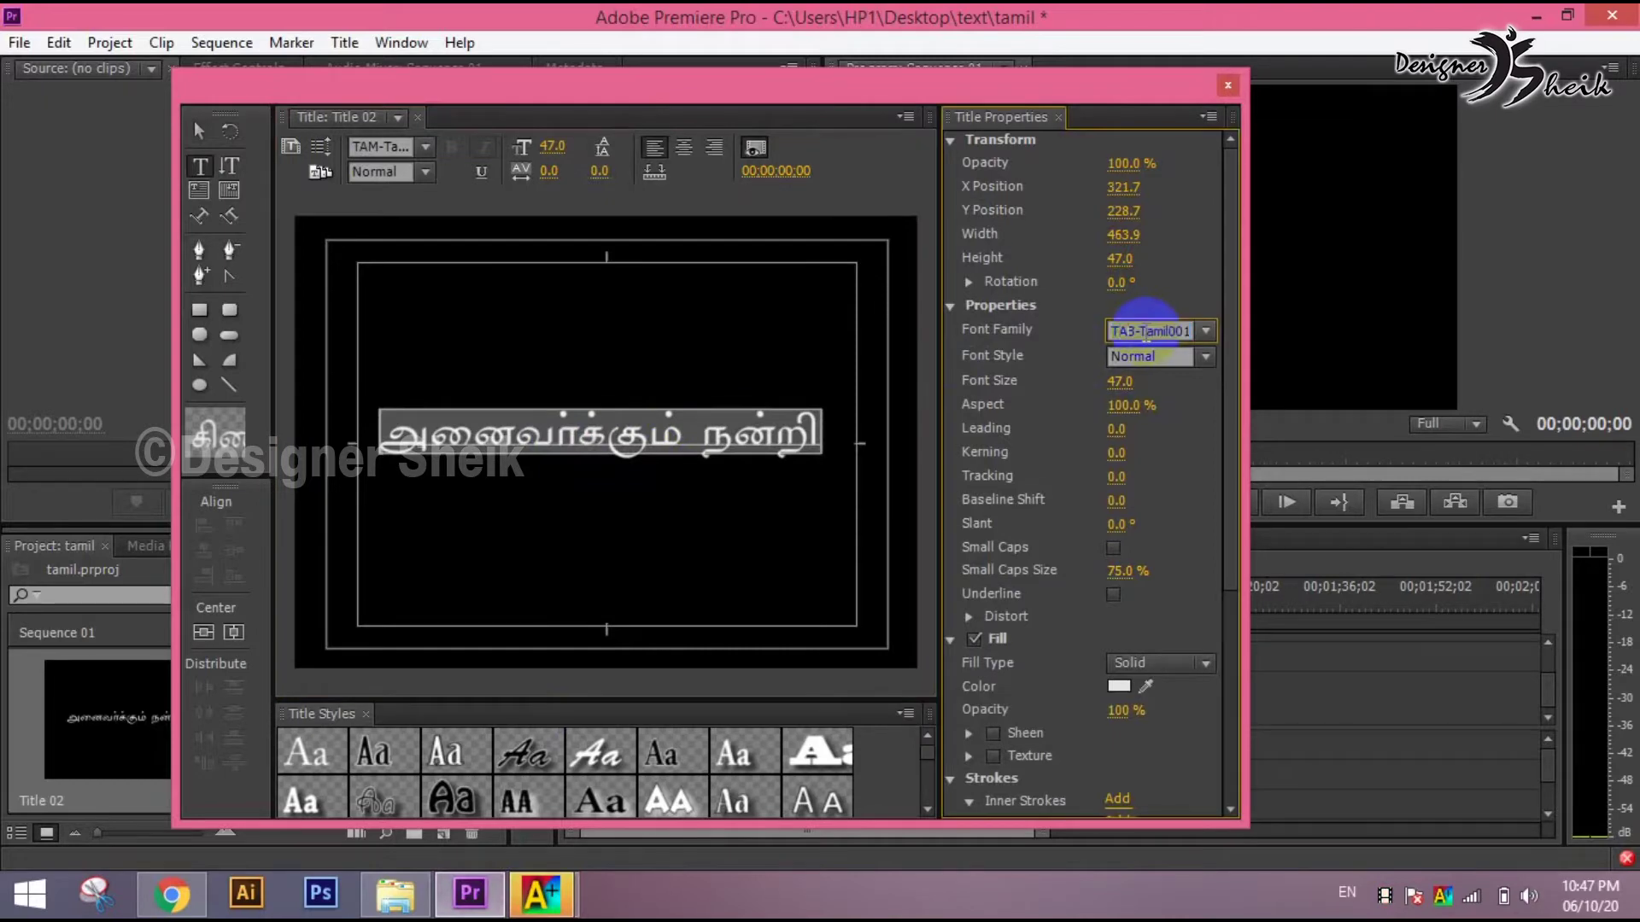
{"action": "key", "text": "Return"}
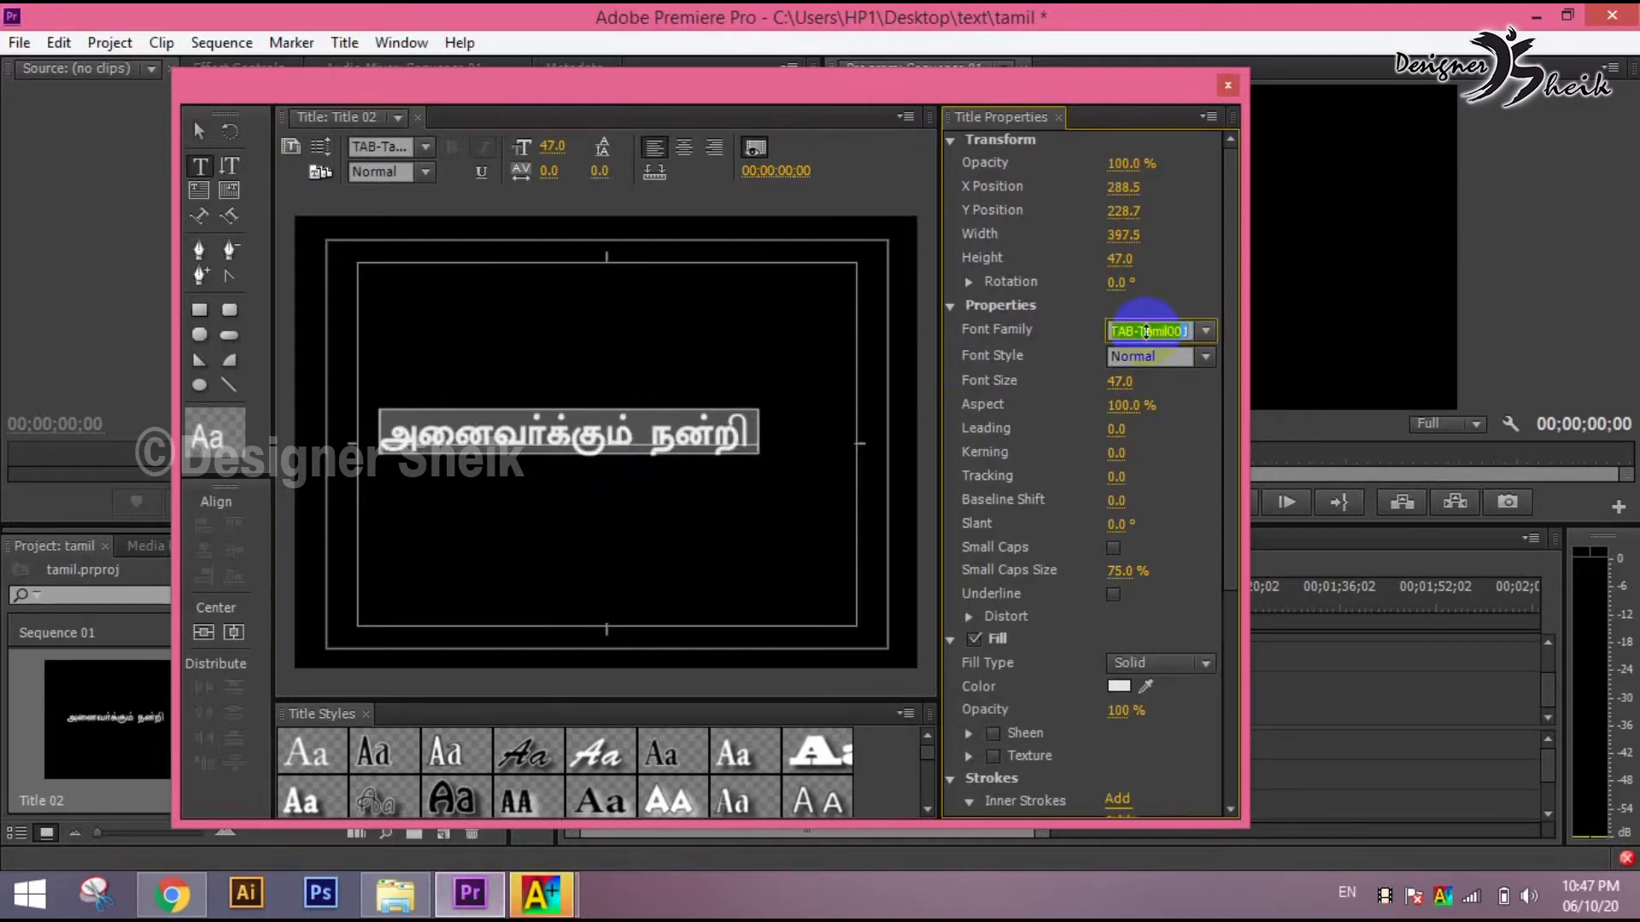
{"action": "left_click", "coordinate": [750, 346]}
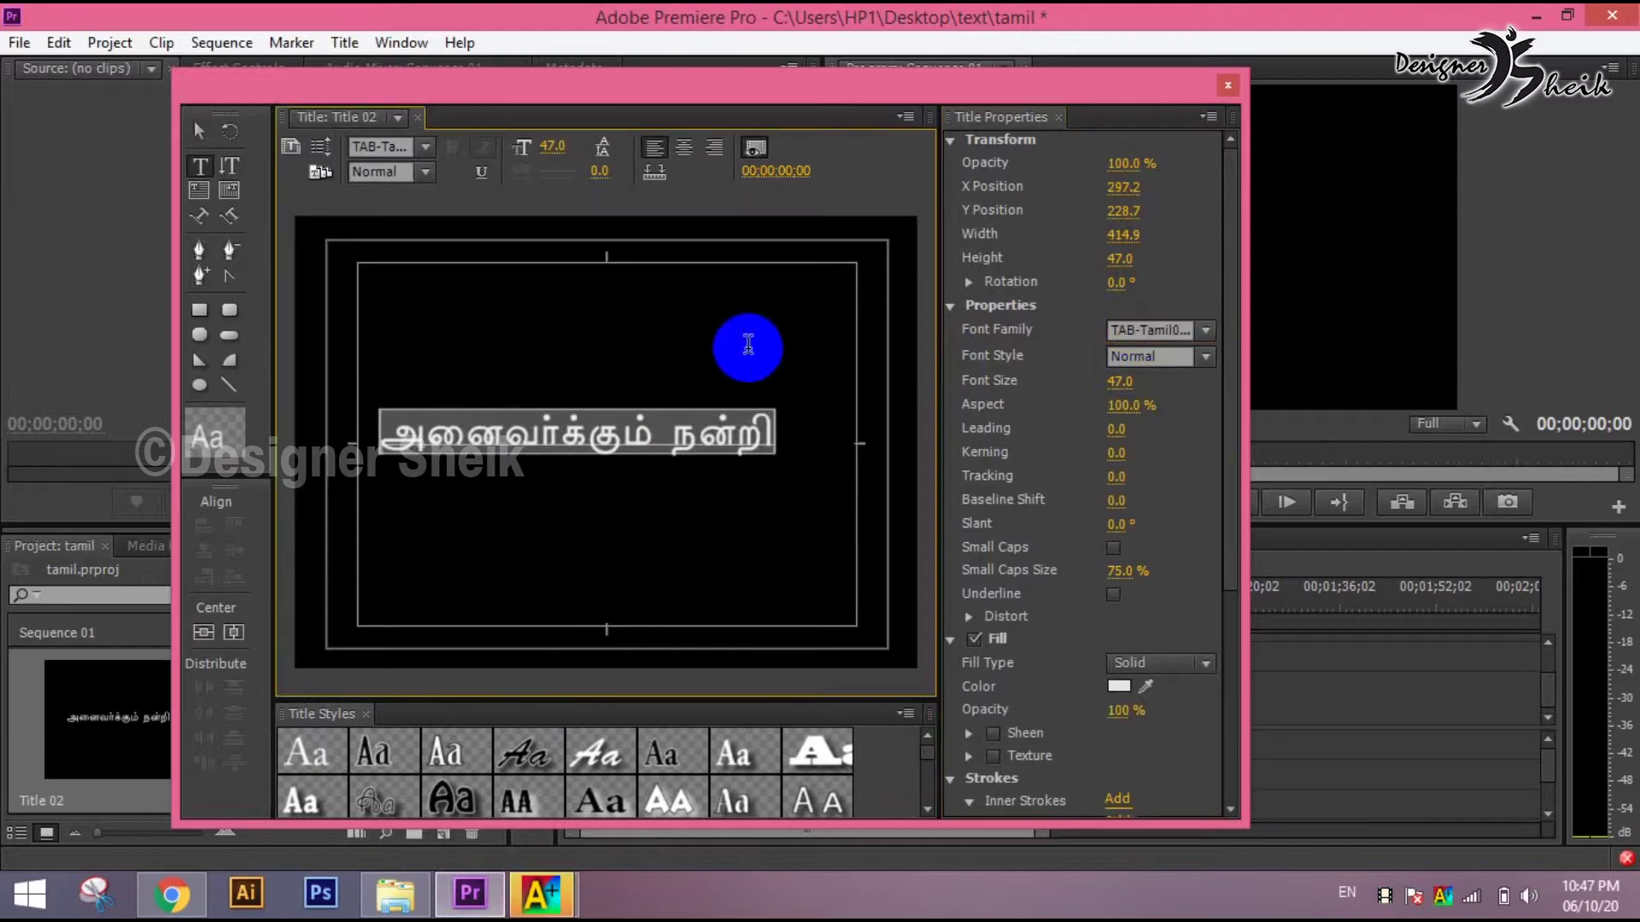
{"action": "left_click", "coordinate": [199, 131]}
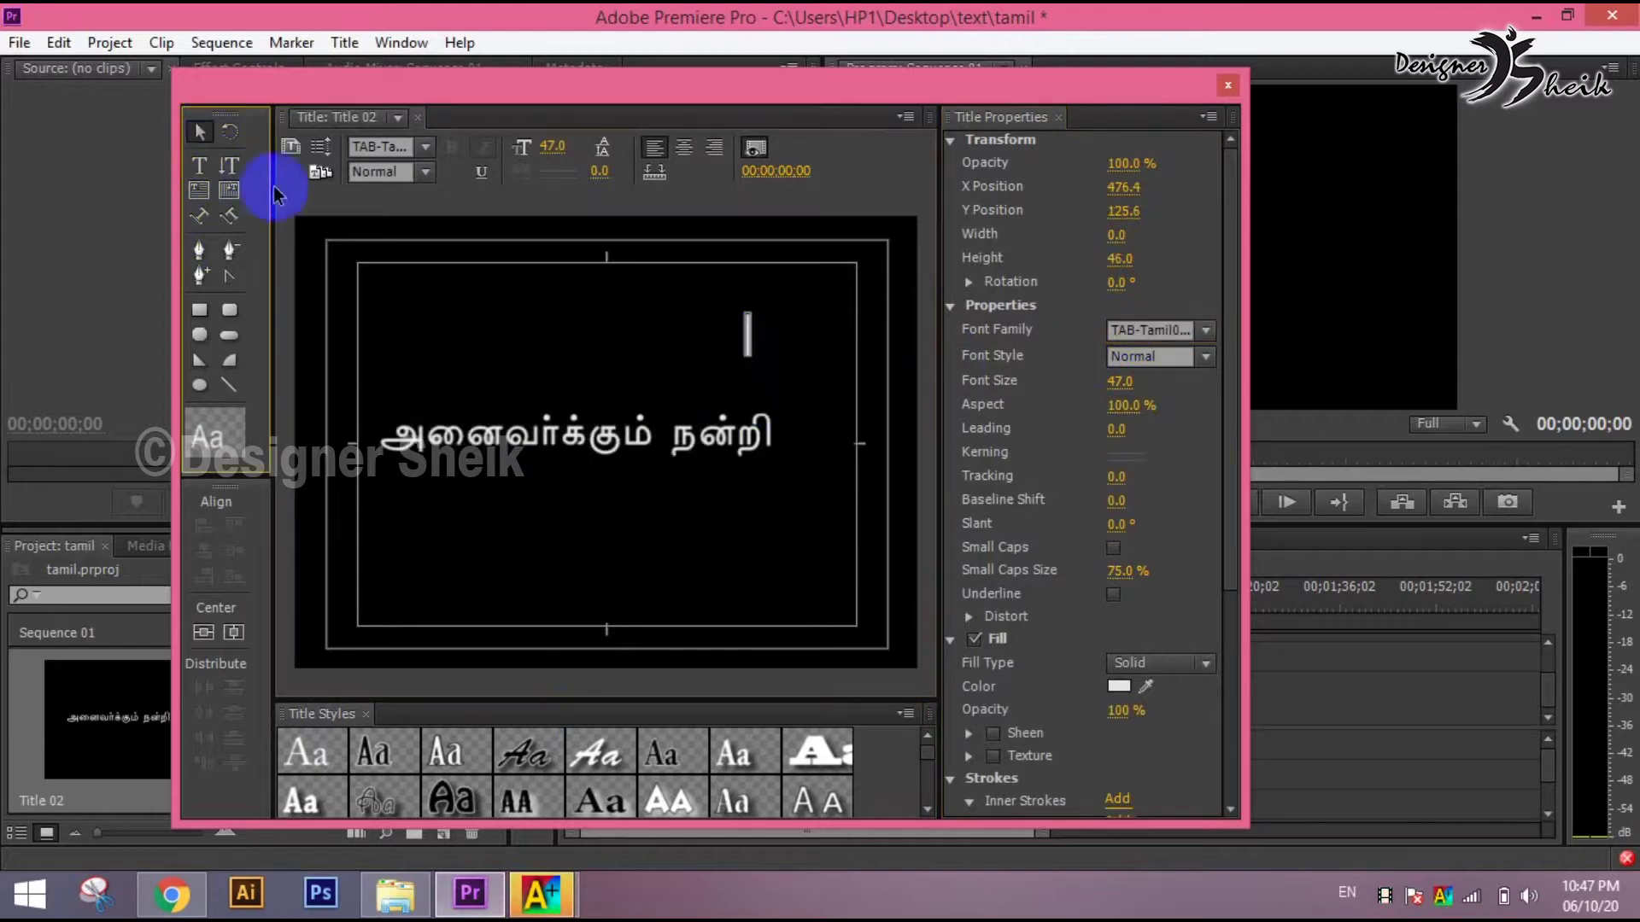
{"action": "left_click", "coordinate": [604, 418]}
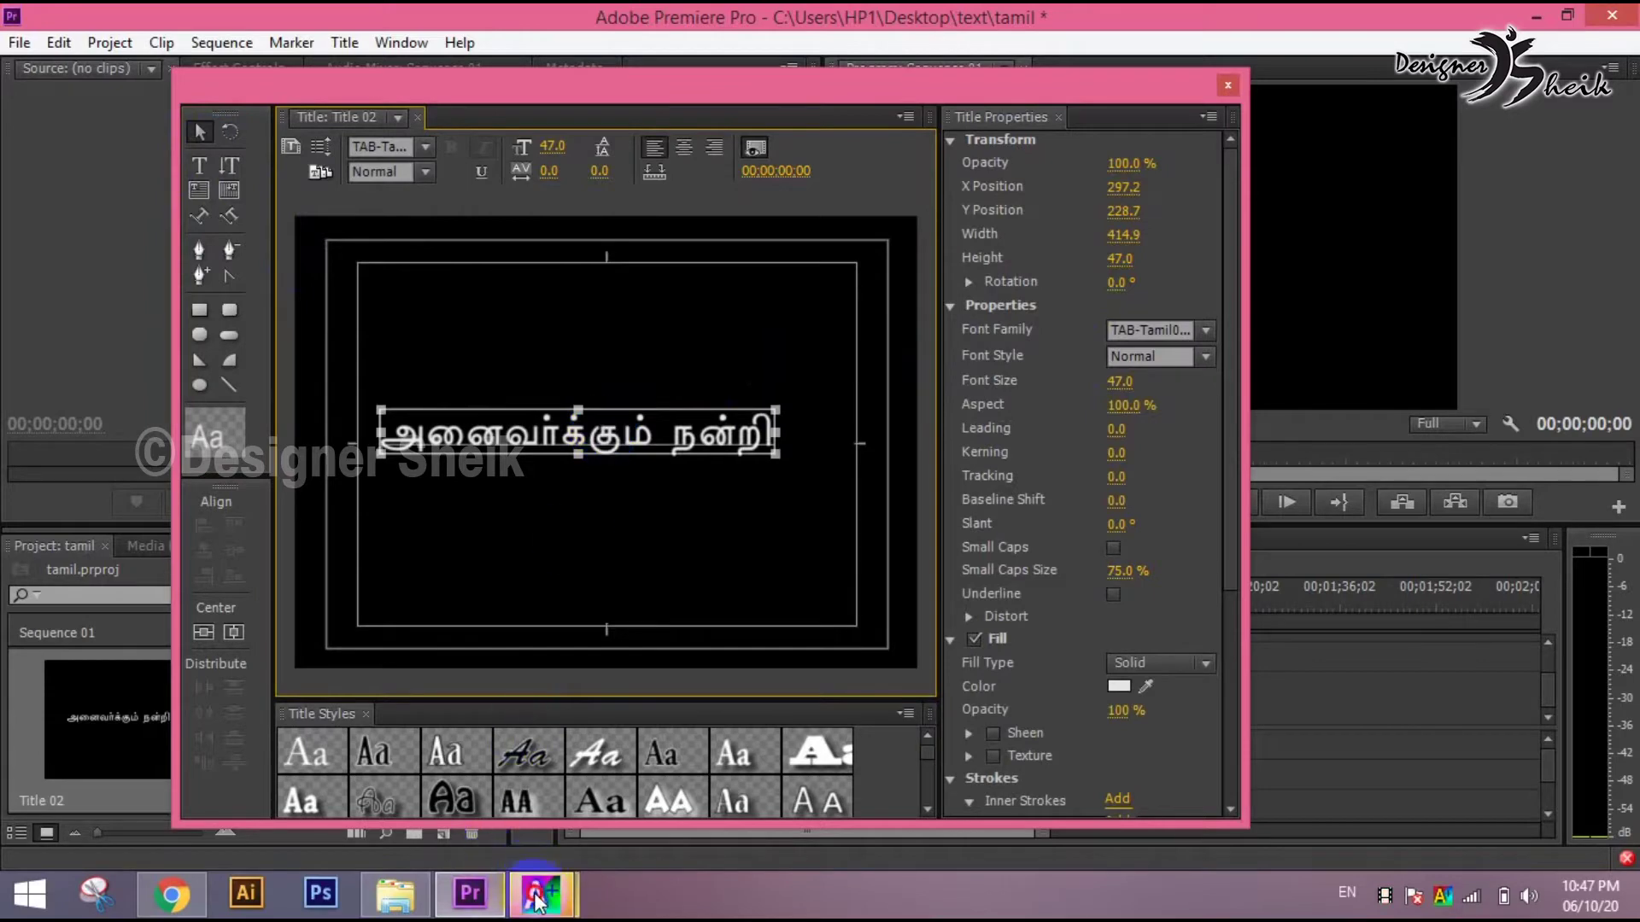
- Convert the phrase to Bamini encoding and select all the BAMINI-Tamil01 output
{"action": "mouse_move", "coordinate": [539, 899]}
{"action": "left_click", "coordinate": [671, 776]}
{"action": "left_click", "coordinate": [808, 116]}
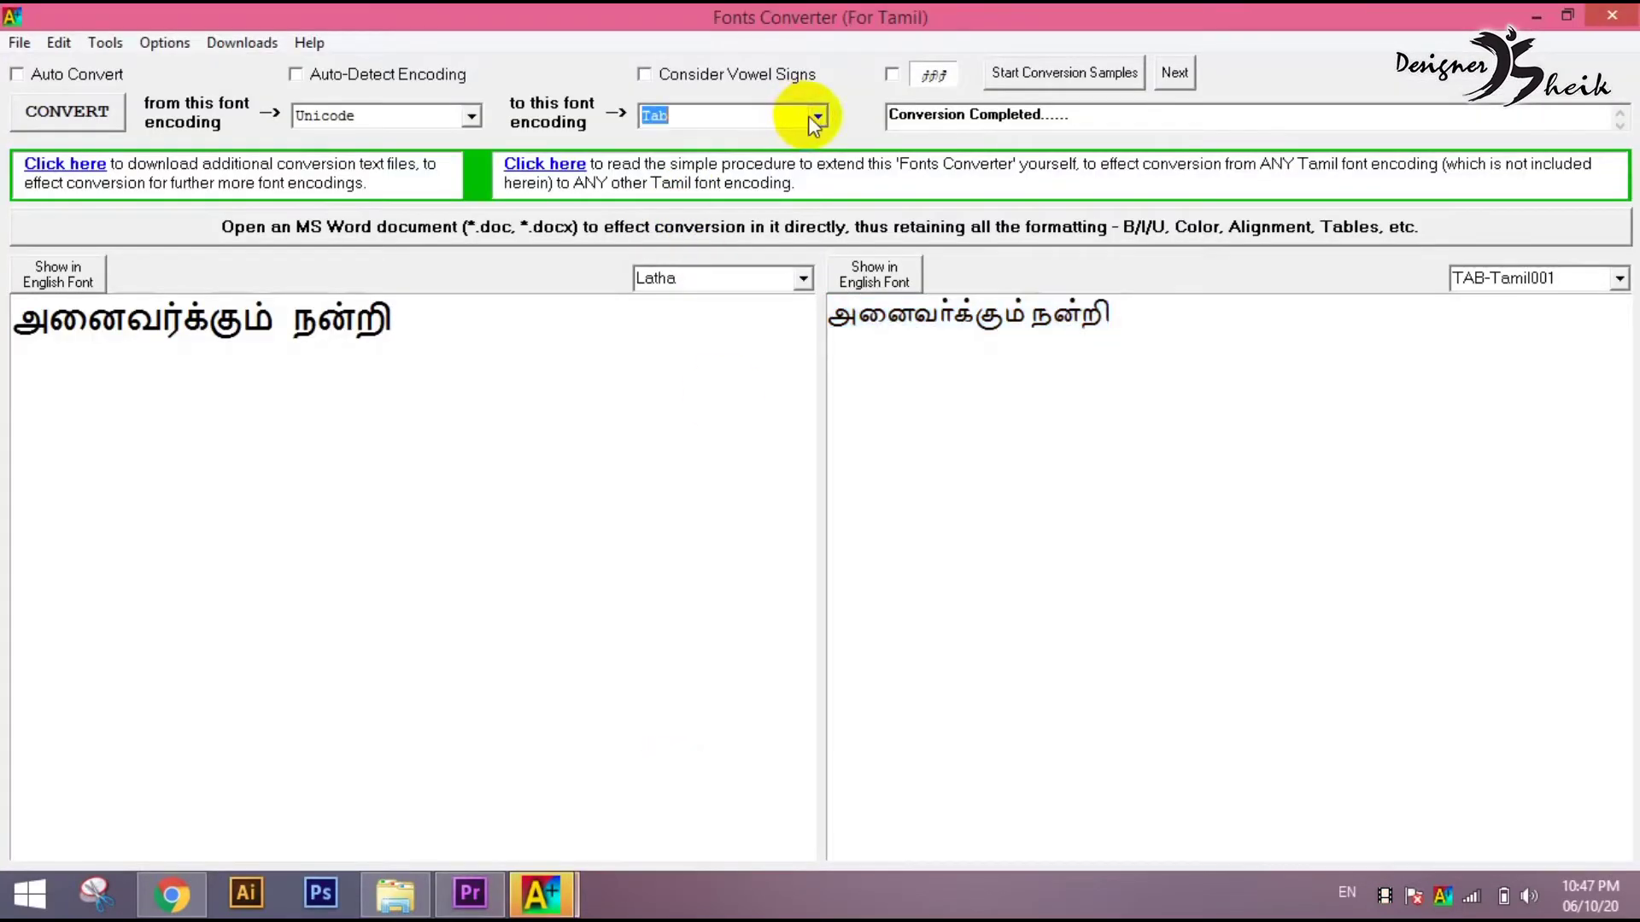
{"action": "left_click", "coordinate": [812, 117]}
{"action": "left_click", "coordinate": [790, 161]}
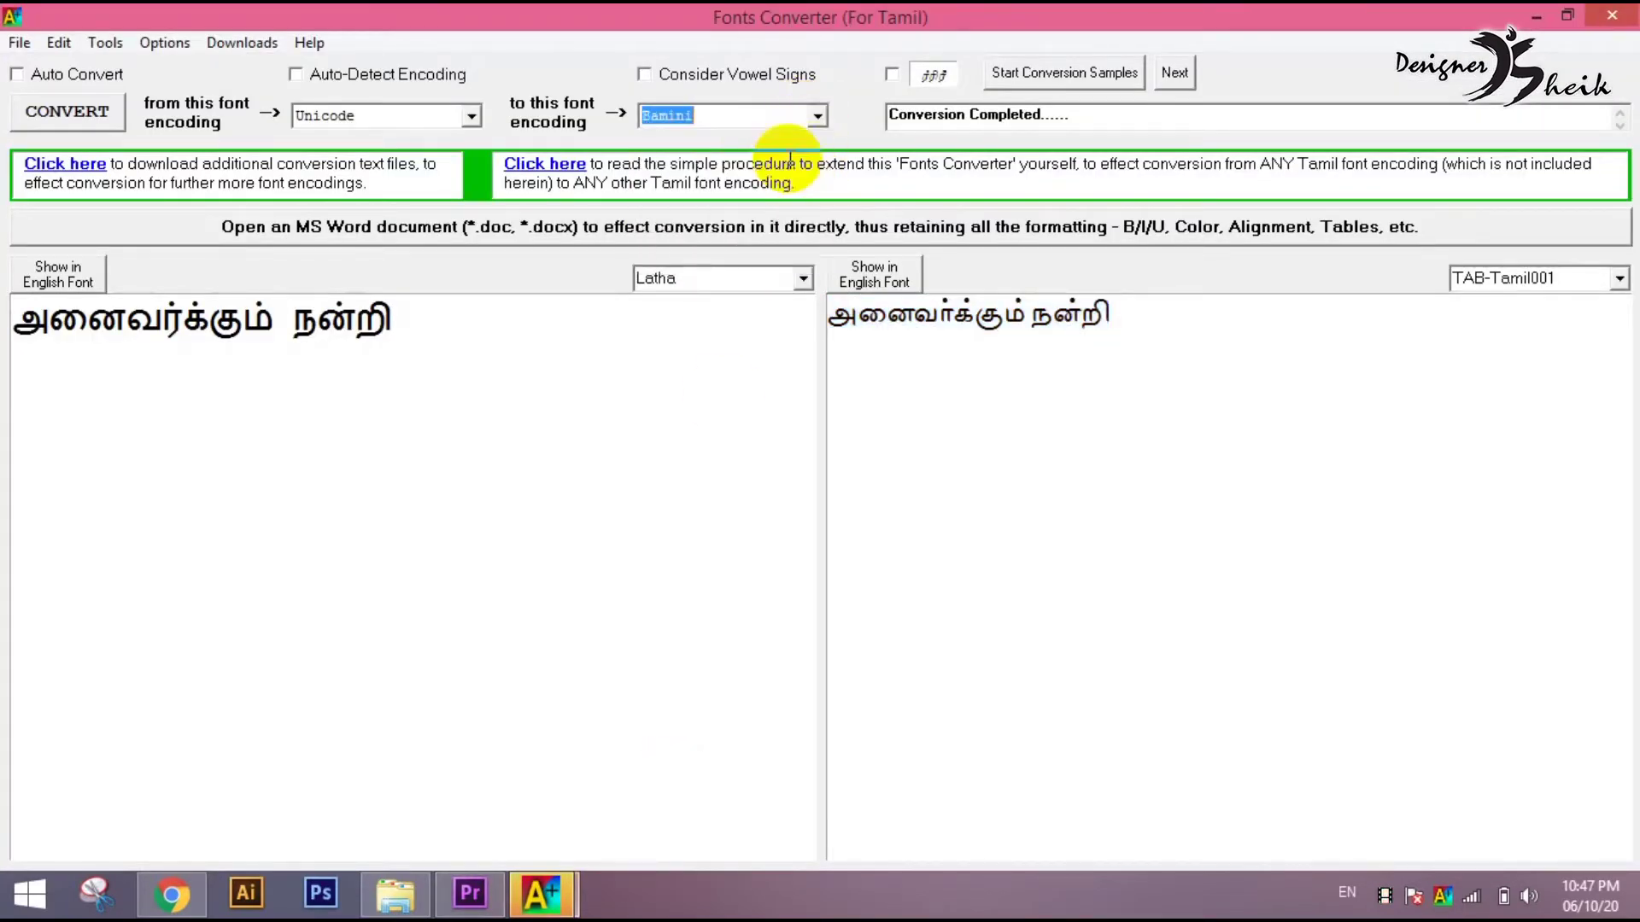
{"action": "left_click", "coordinate": [67, 111]}
{"action": "left_click", "coordinate": [1005, 329]}
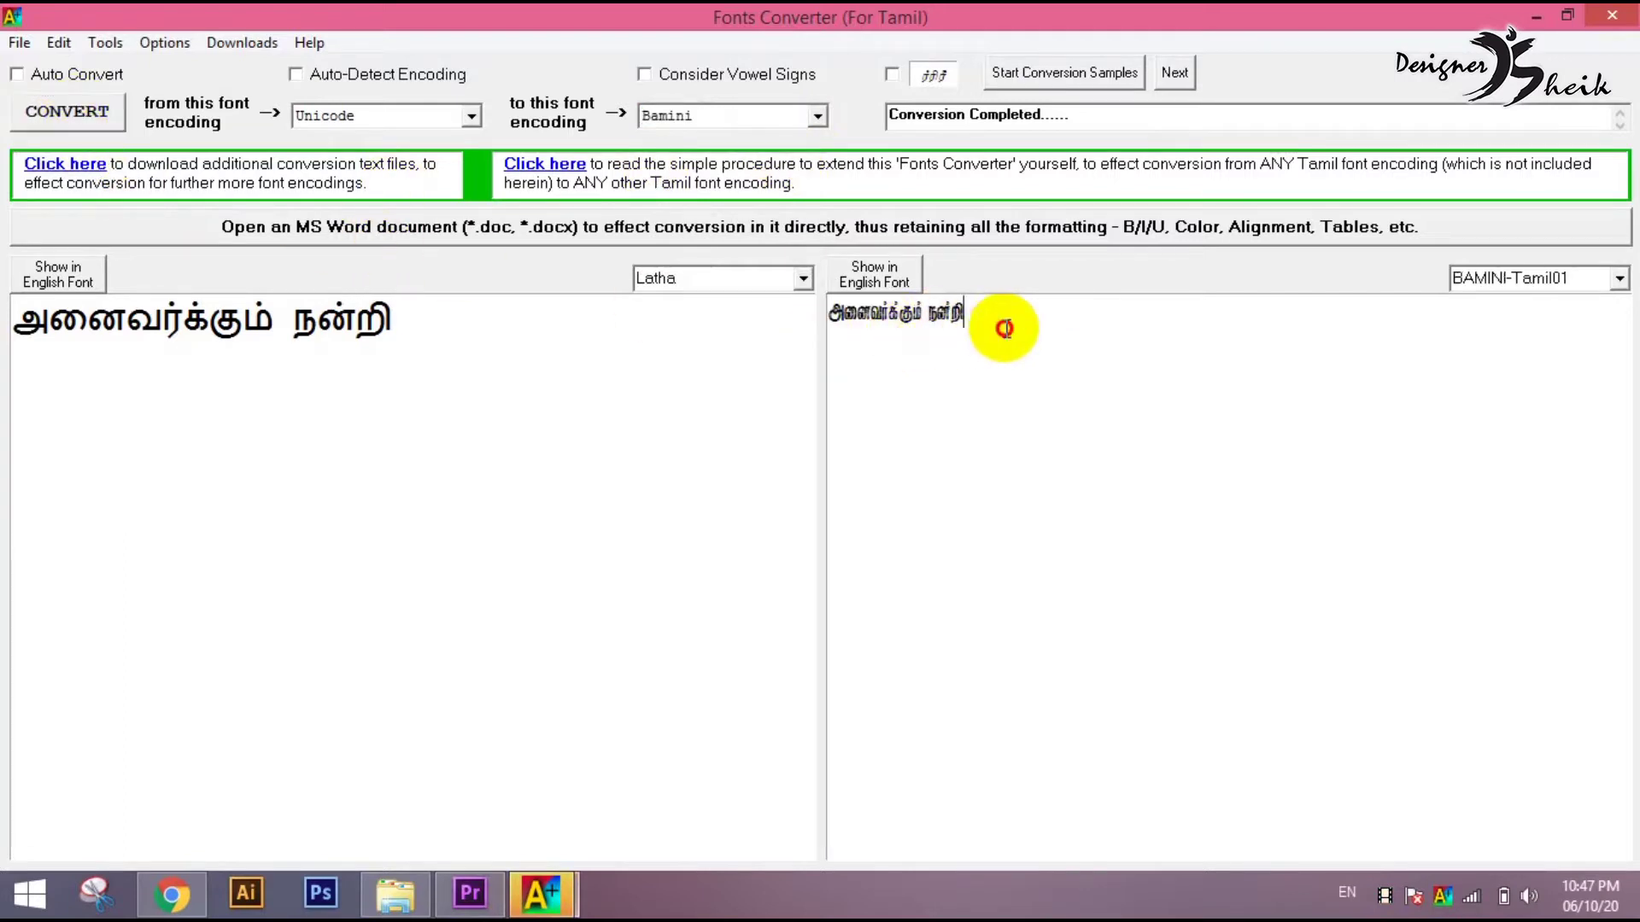
{"action": "key", "text": "ctrl+a"}
{"action": "left_click", "coordinate": [470, 894]}
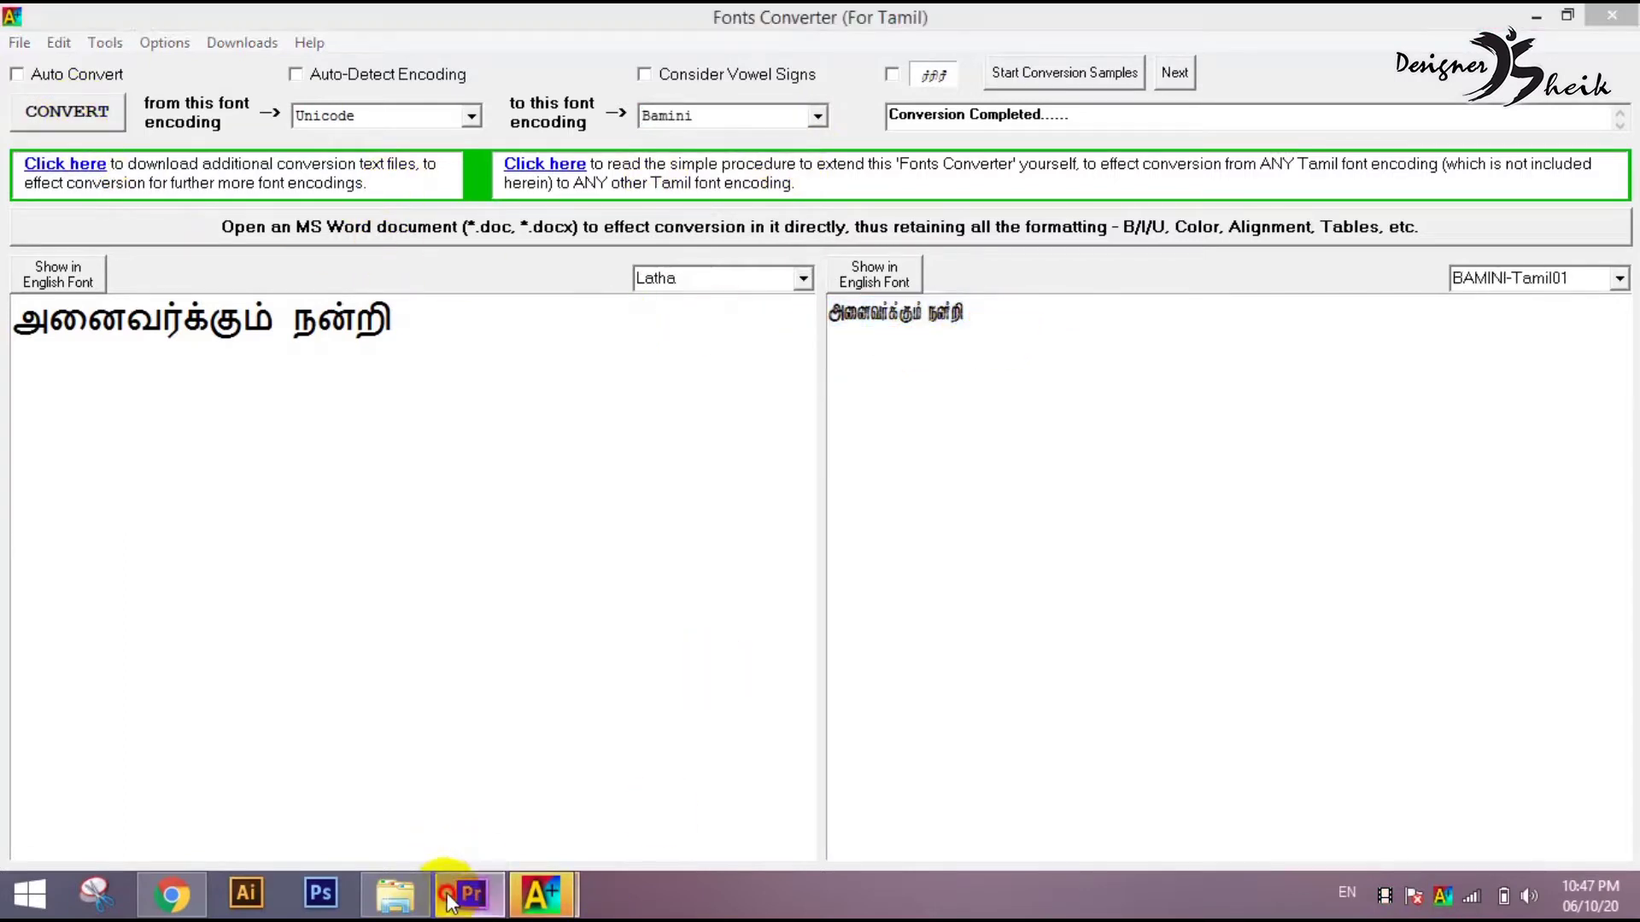
- Move the first Tamil line up near the top of the frame
{"action": "double_click", "coordinate": [566, 445]}
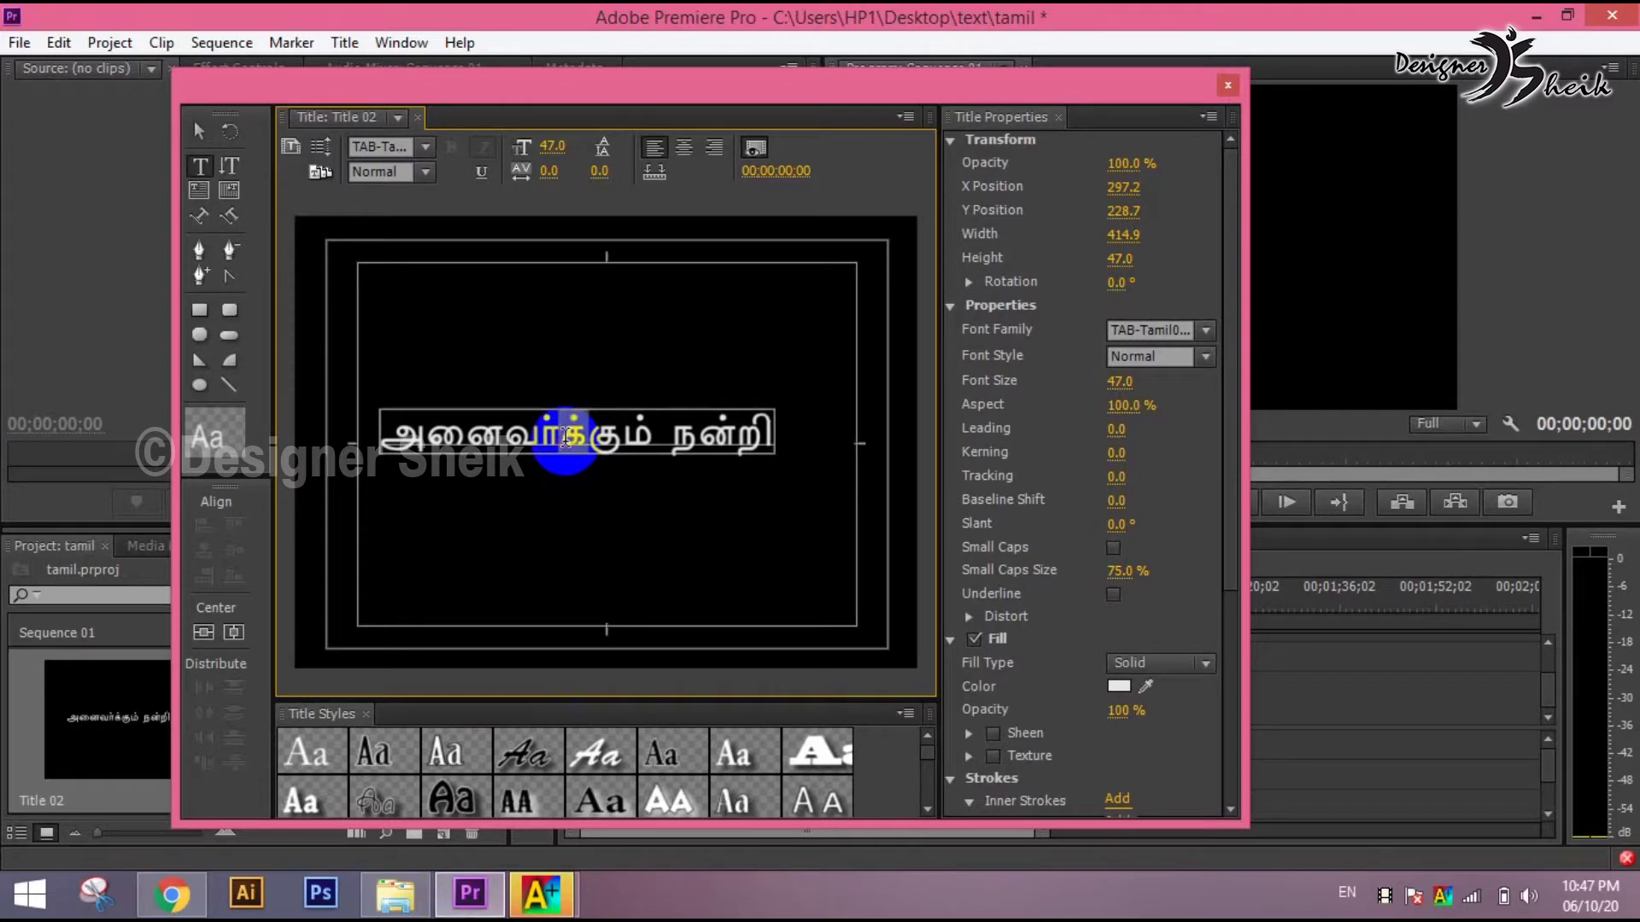
{"action": "key", "text": "ctrl+a"}
{"action": "left_click", "coordinate": [197, 133]}
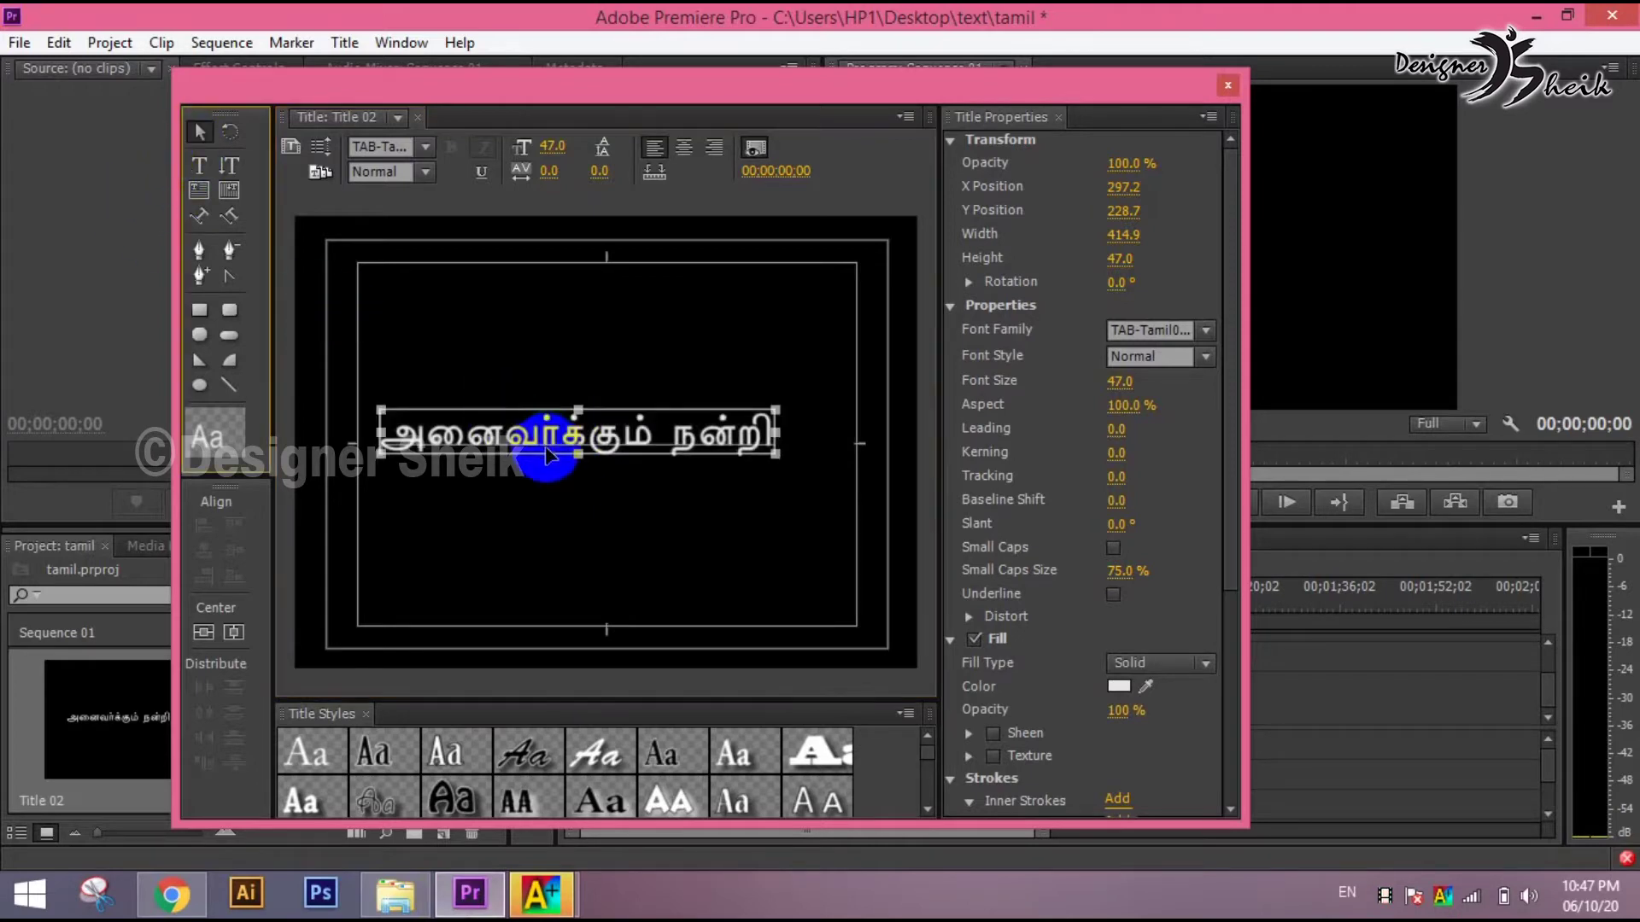
{"action": "left_click_drag", "start_coordinate": [546, 431], "coordinate": [557, 282]}
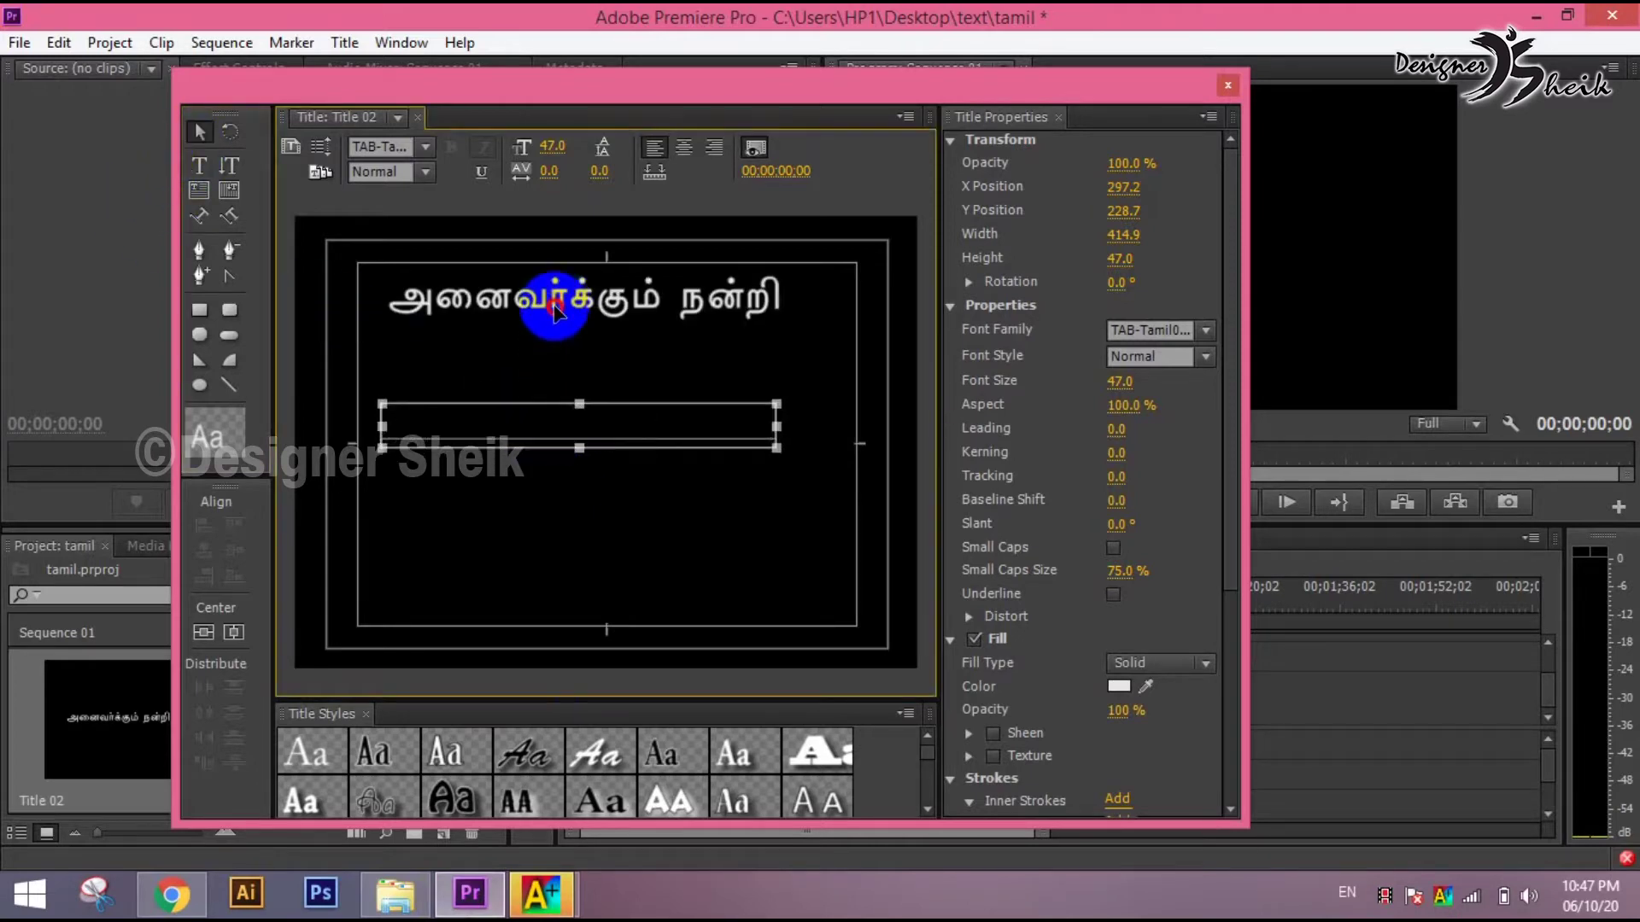
- Add a second text line with the Bamini-encoded phrase in the BAMINI-Tamil font
{"action": "left_click", "coordinate": [199, 166]}
{"action": "left_click", "coordinate": [466, 465]}
{"action": "type", "text": "midth;f;Fk; ed;wp"}
{"action": "key", "text": "ctrl+a"}
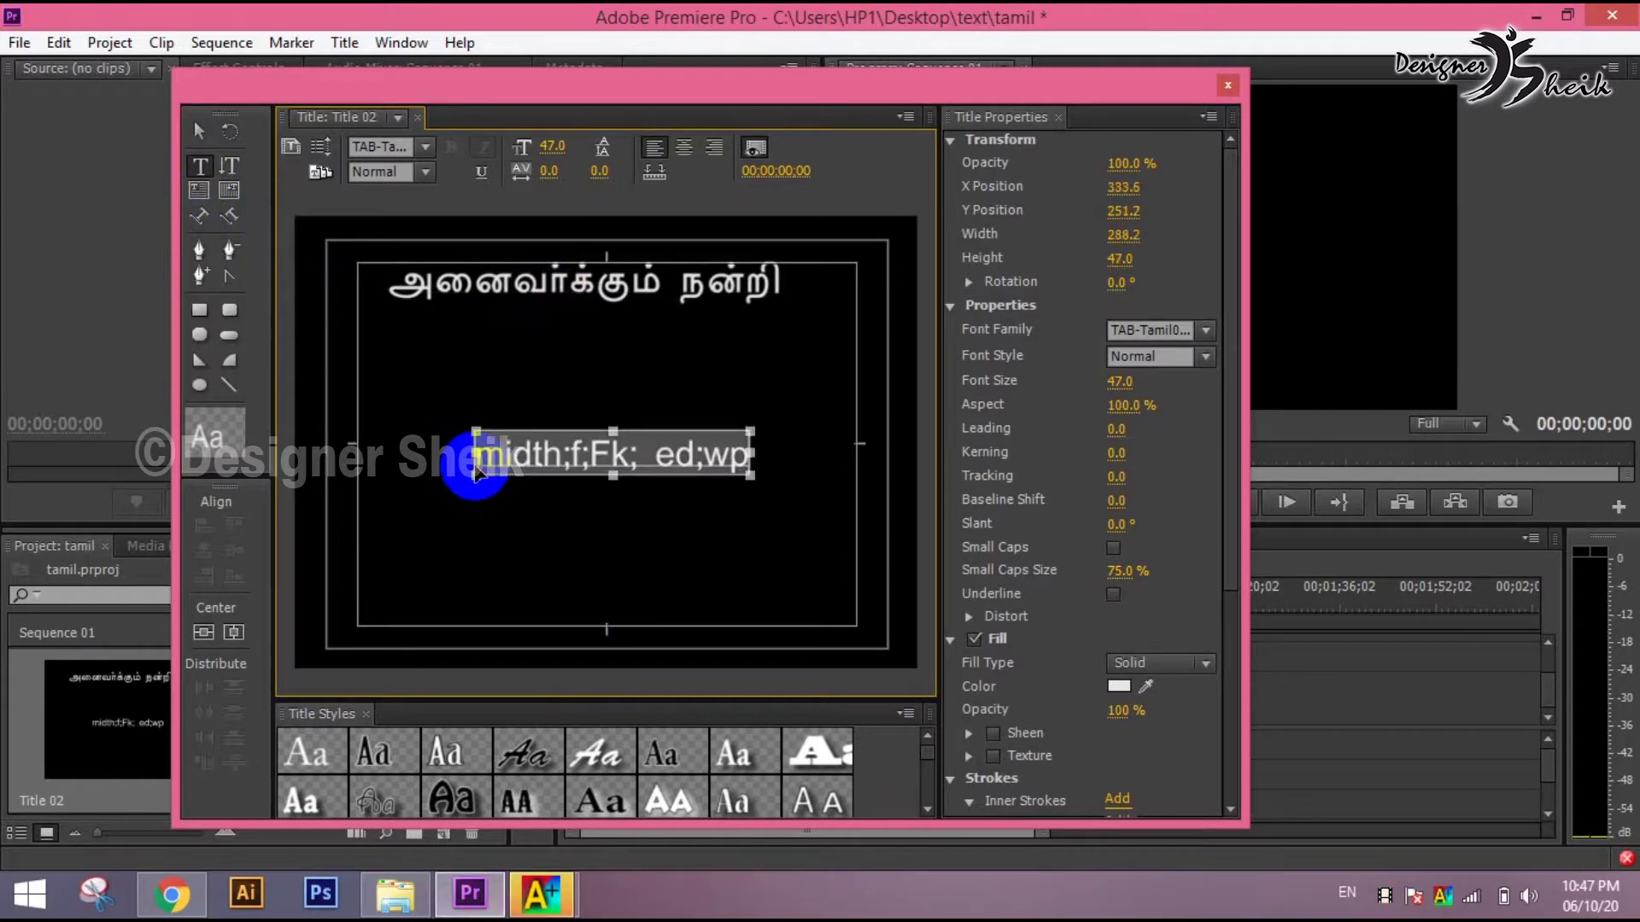
{"action": "left_click", "coordinate": [1142, 330]}
{"action": "type", "text": "BAMINI"}
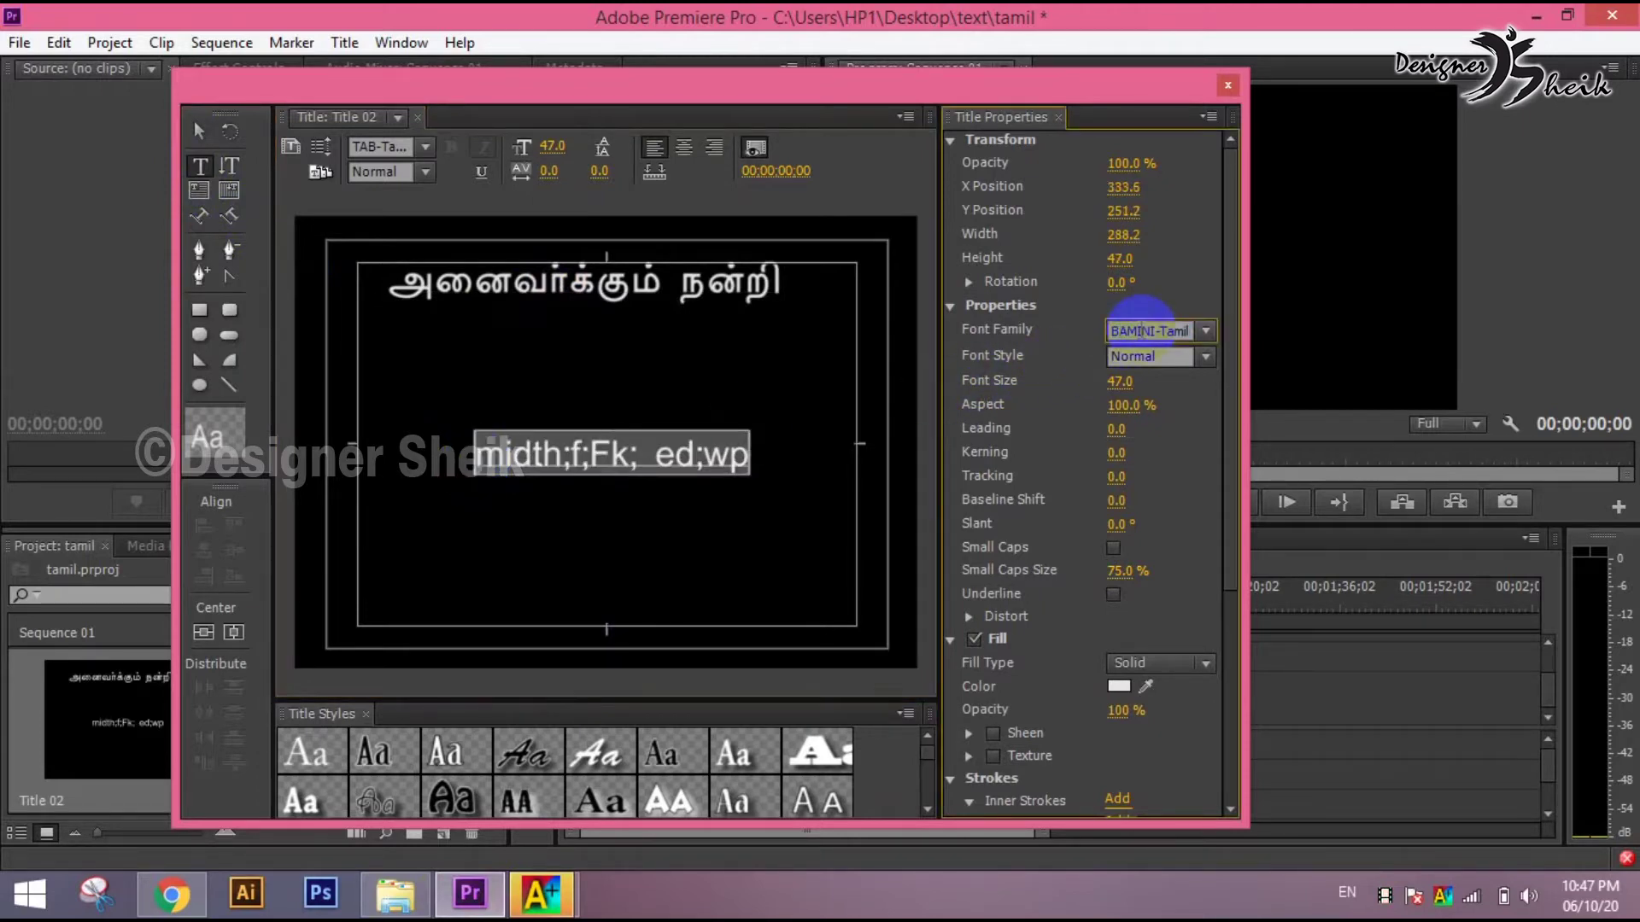
{"action": "key", "text": "Return"}
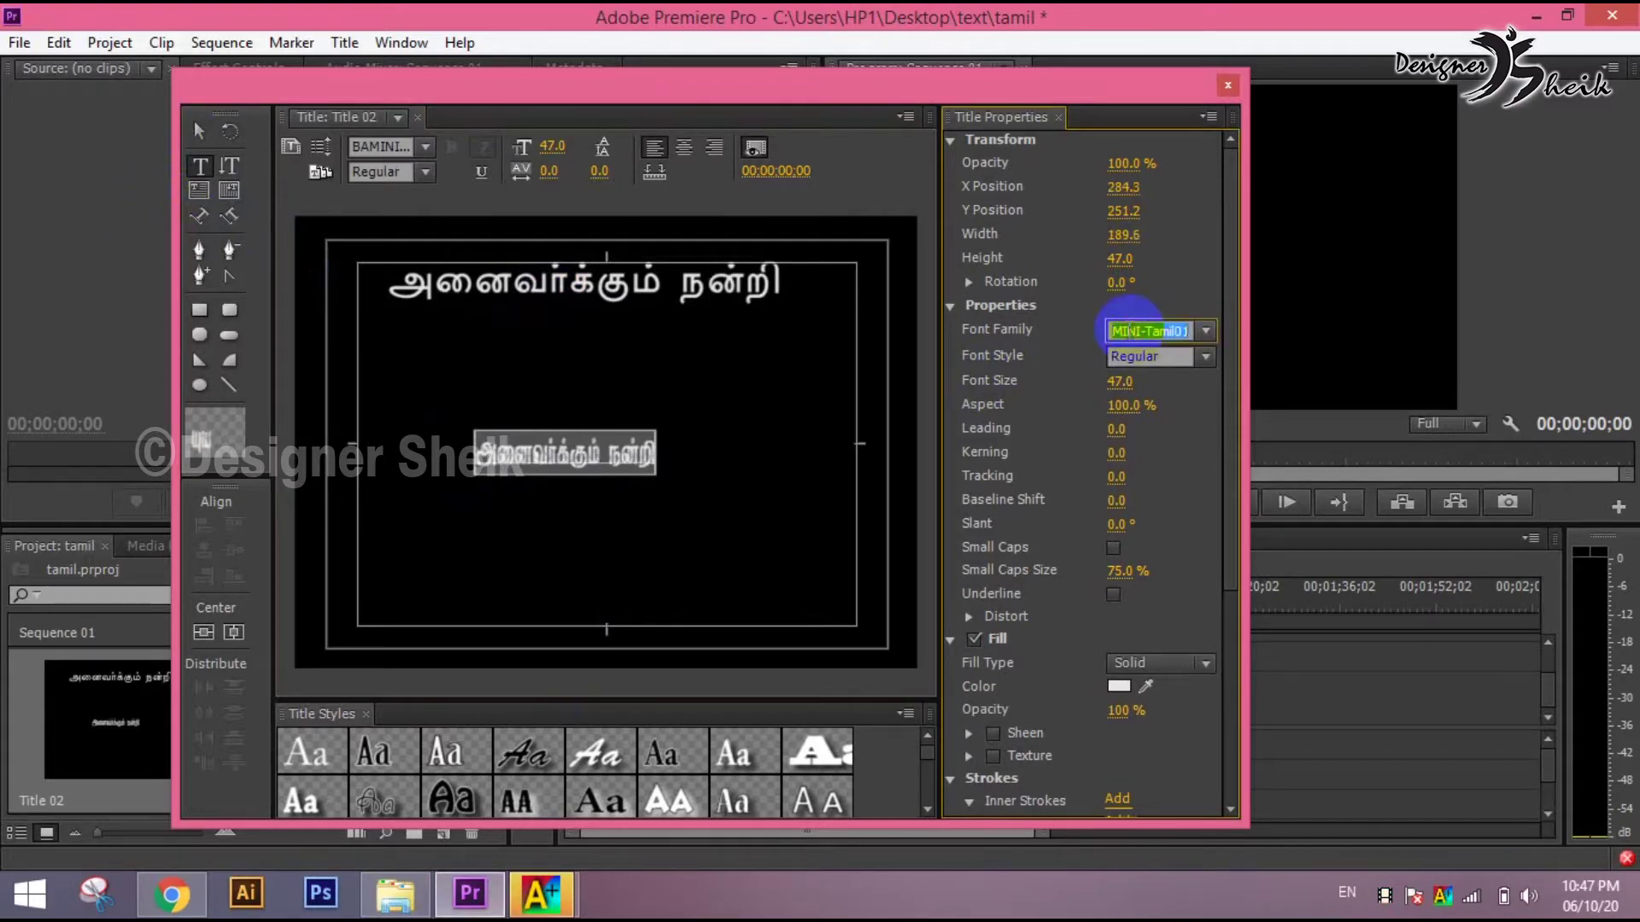
{"action": "key", "text": "Up"}
{"action": "key", "text": "Up"}
{"action": "key", "text": "Up"}
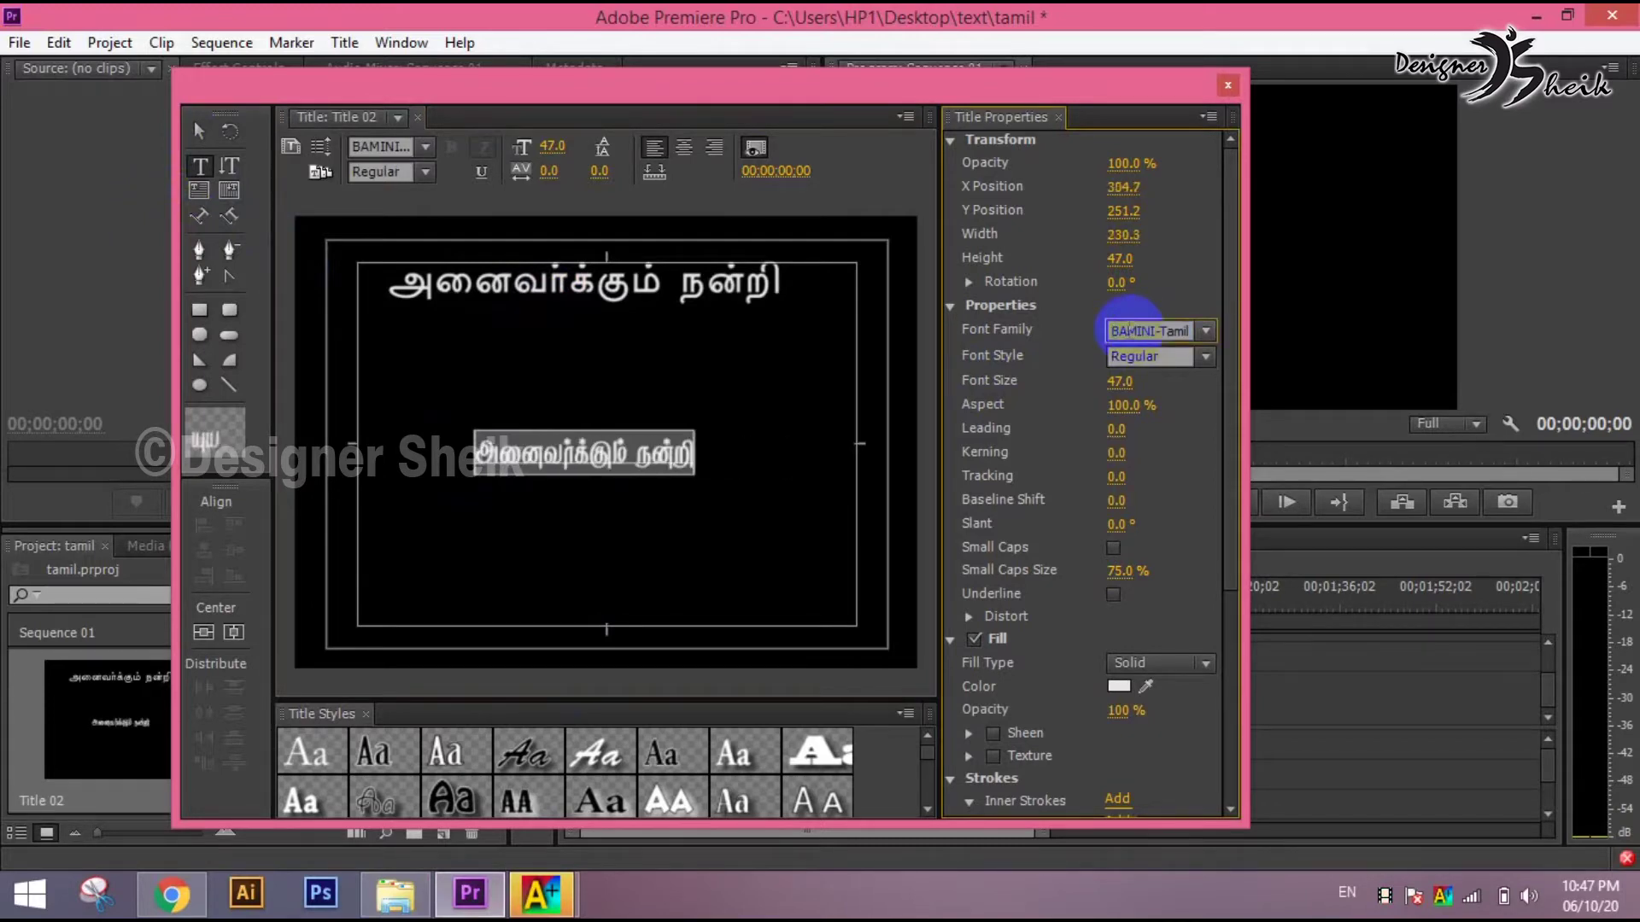
{"action": "left_click", "coordinate": [491, 461]}
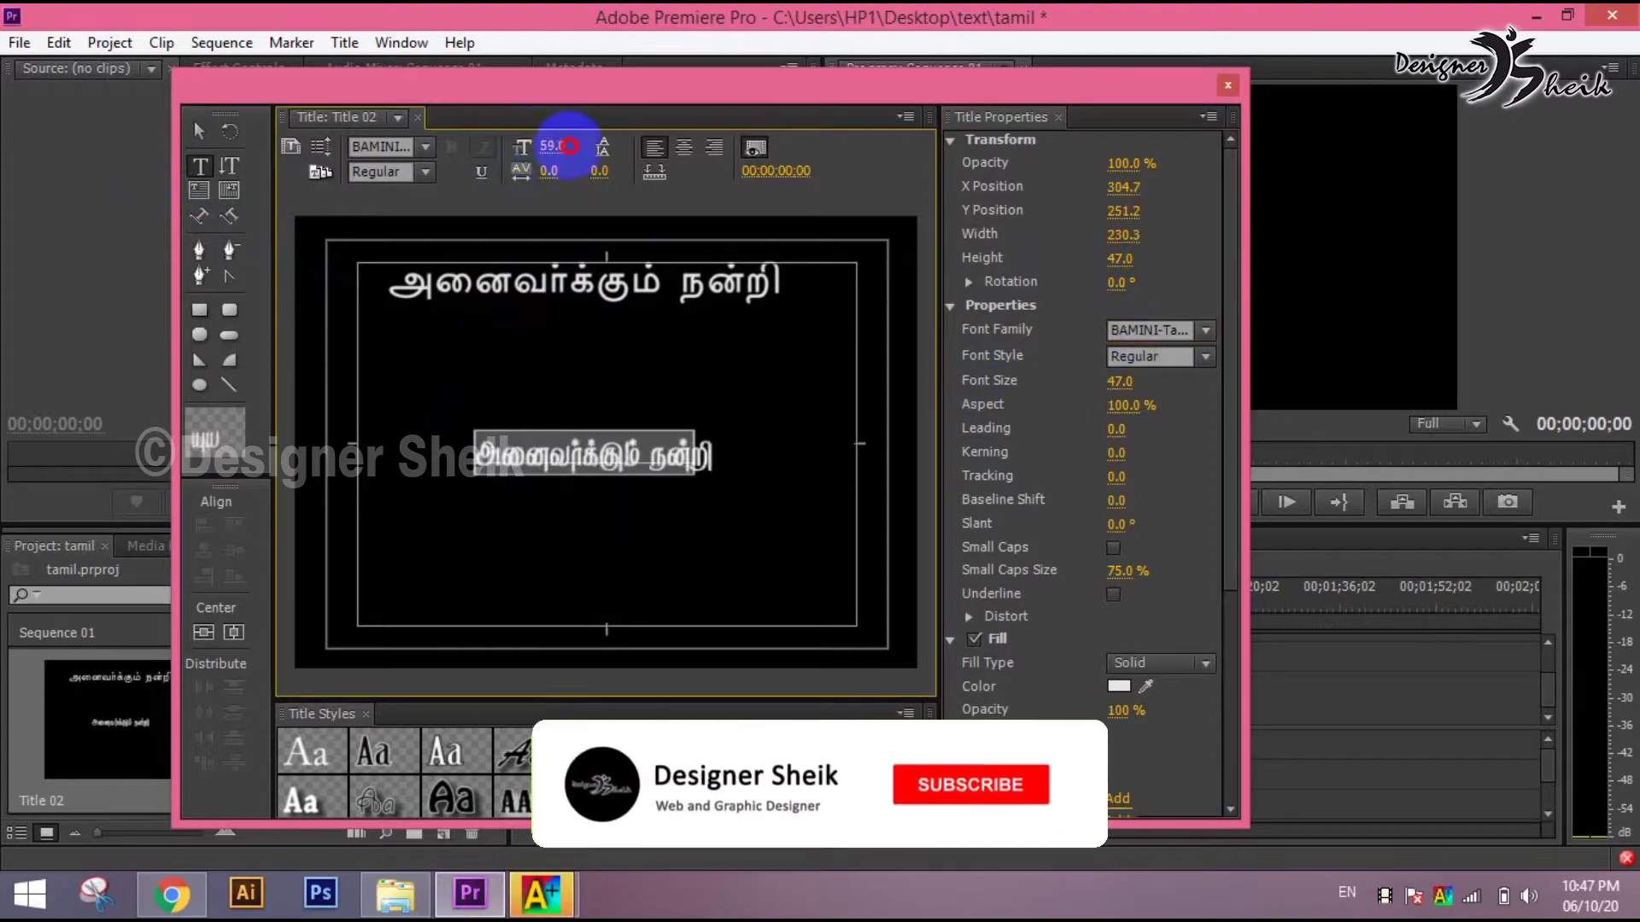
- Enlarge the second line to size 76 and position it beneath the first line
{"action": "left_click_drag", "start_coordinate": [530, 151], "coordinate": [579, 149]}
{"action": "left_click", "coordinate": [200, 132]}
{"action": "mouse_move", "coordinate": [517, 440]}
{"action": "left_mouse_down"}
{"action": "mouse_move", "coordinate": [498, 374]}
{"action": "mouse_move", "coordinate": [764, 397]}
{"action": "left_mouse_up"}
{"action": "double_click", "coordinate": [498, 373]}
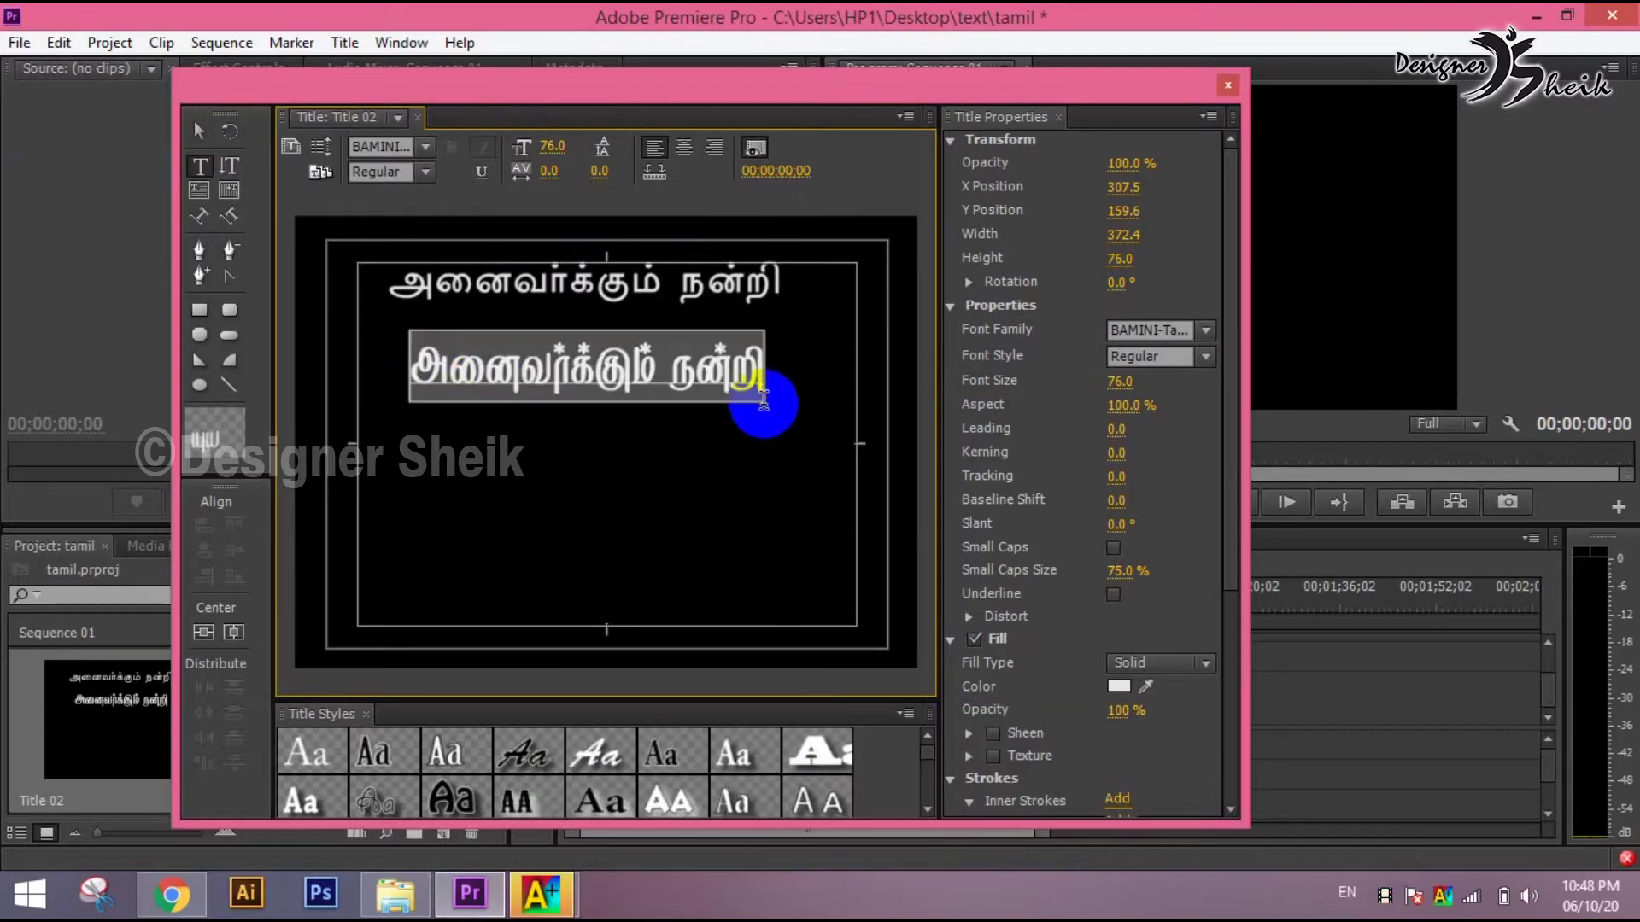
{"action": "left_click", "coordinate": [741, 381]}
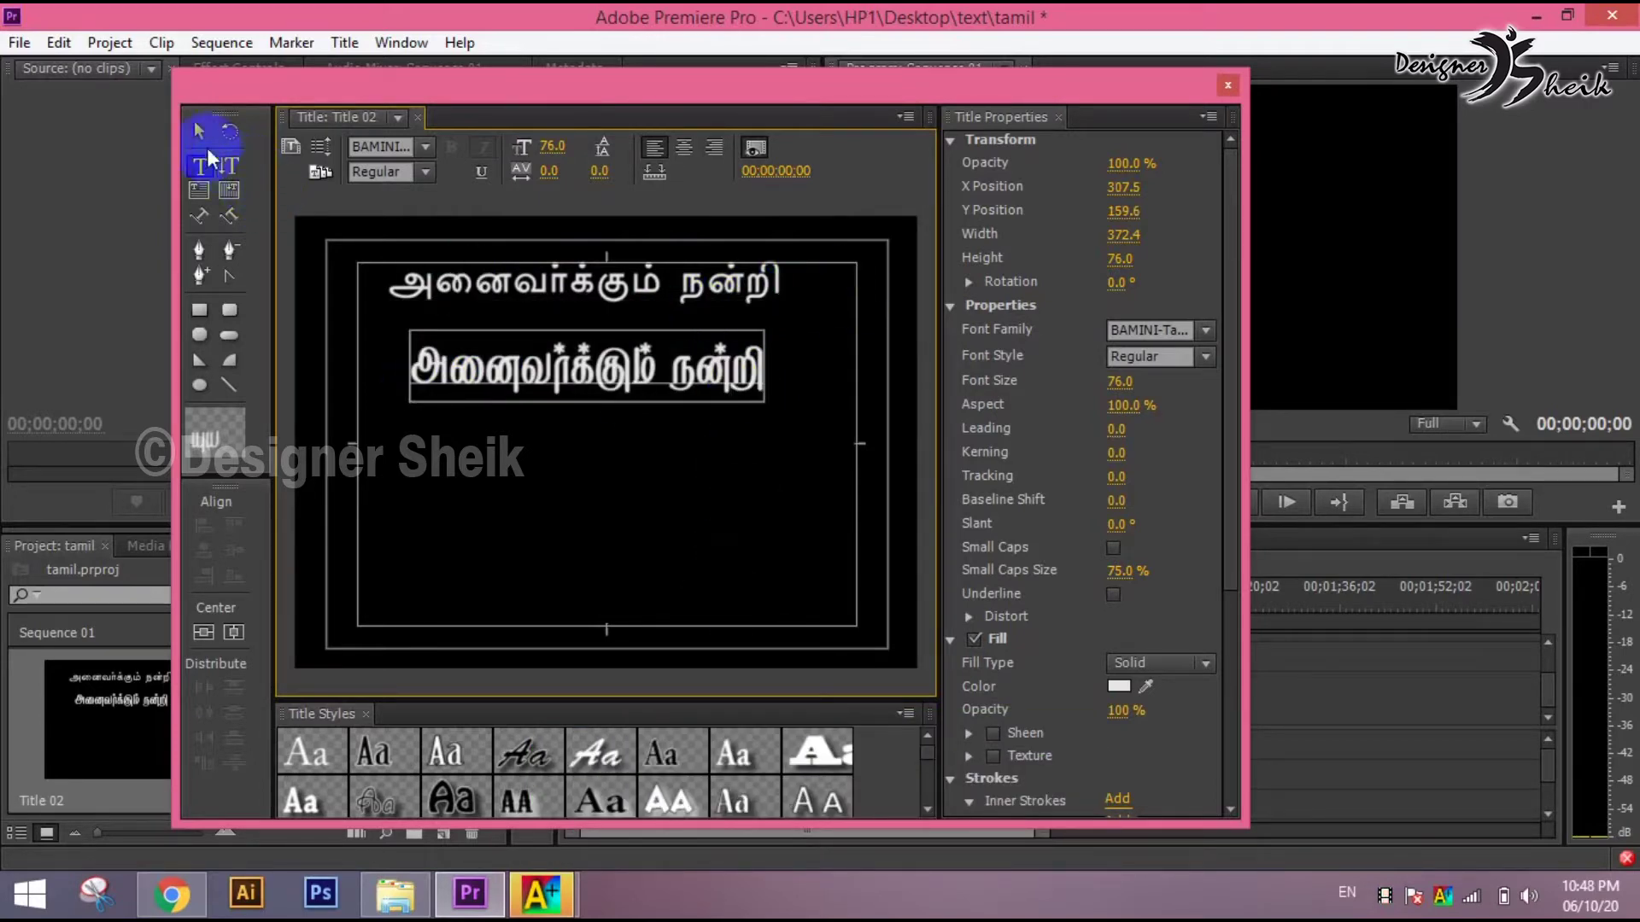
{"action": "left_click", "coordinate": [199, 131]}
{"action": "left_click", "coordinate": [538, 893]}
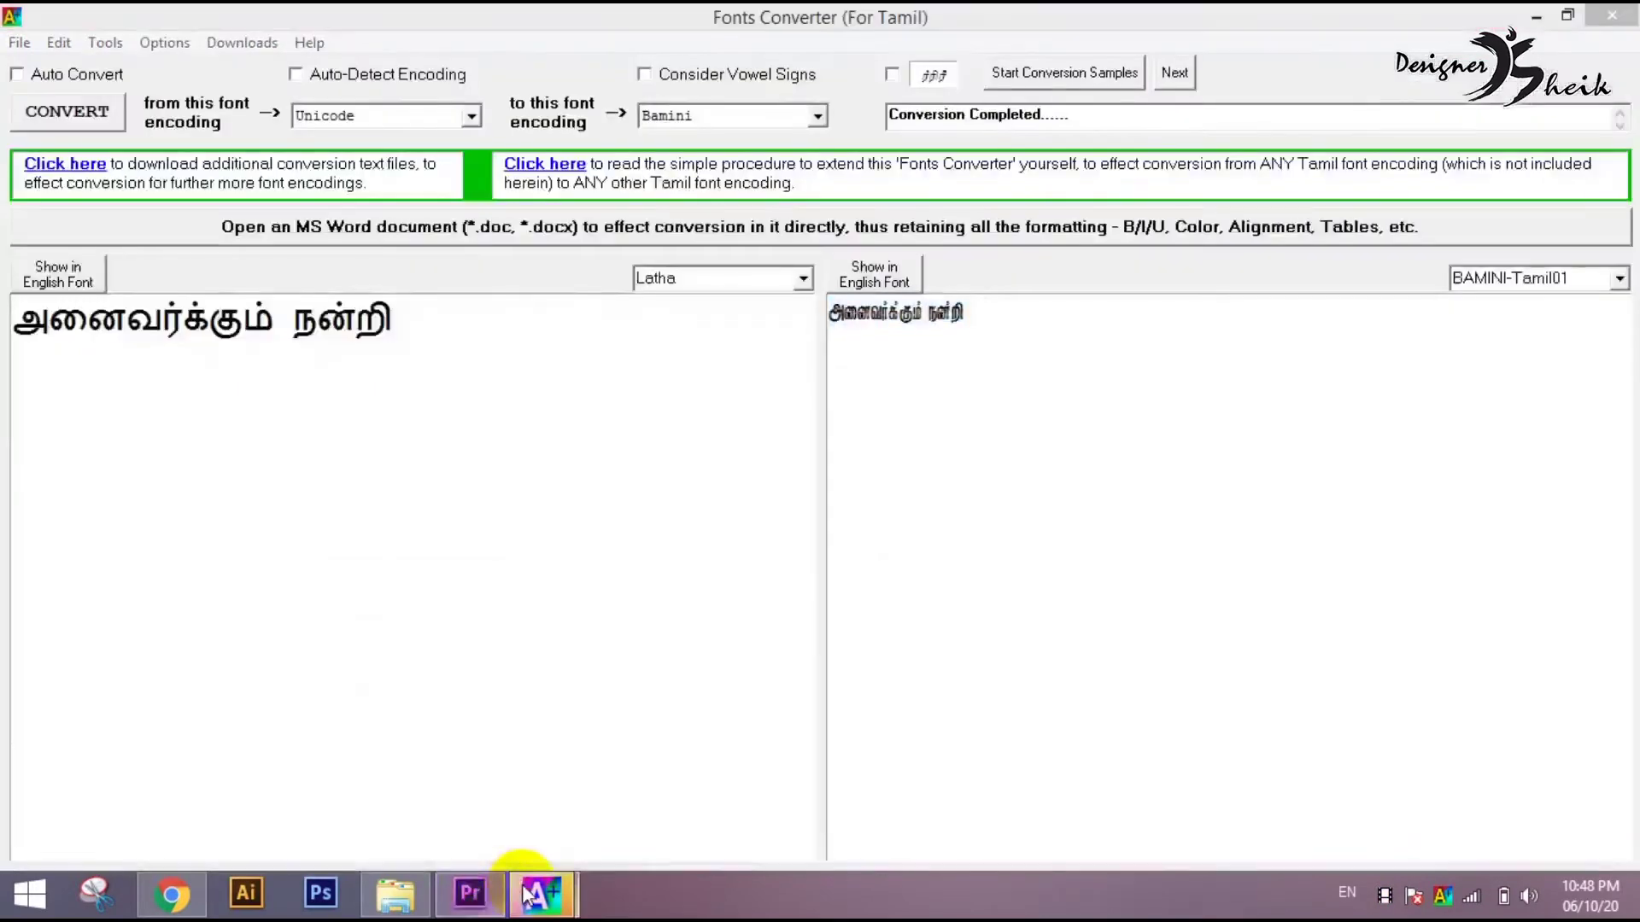
- Convert the Unicode Tamil line to the Stmzh P encoding
{"action": "mouse_move", "coordinate": [538, 893]}
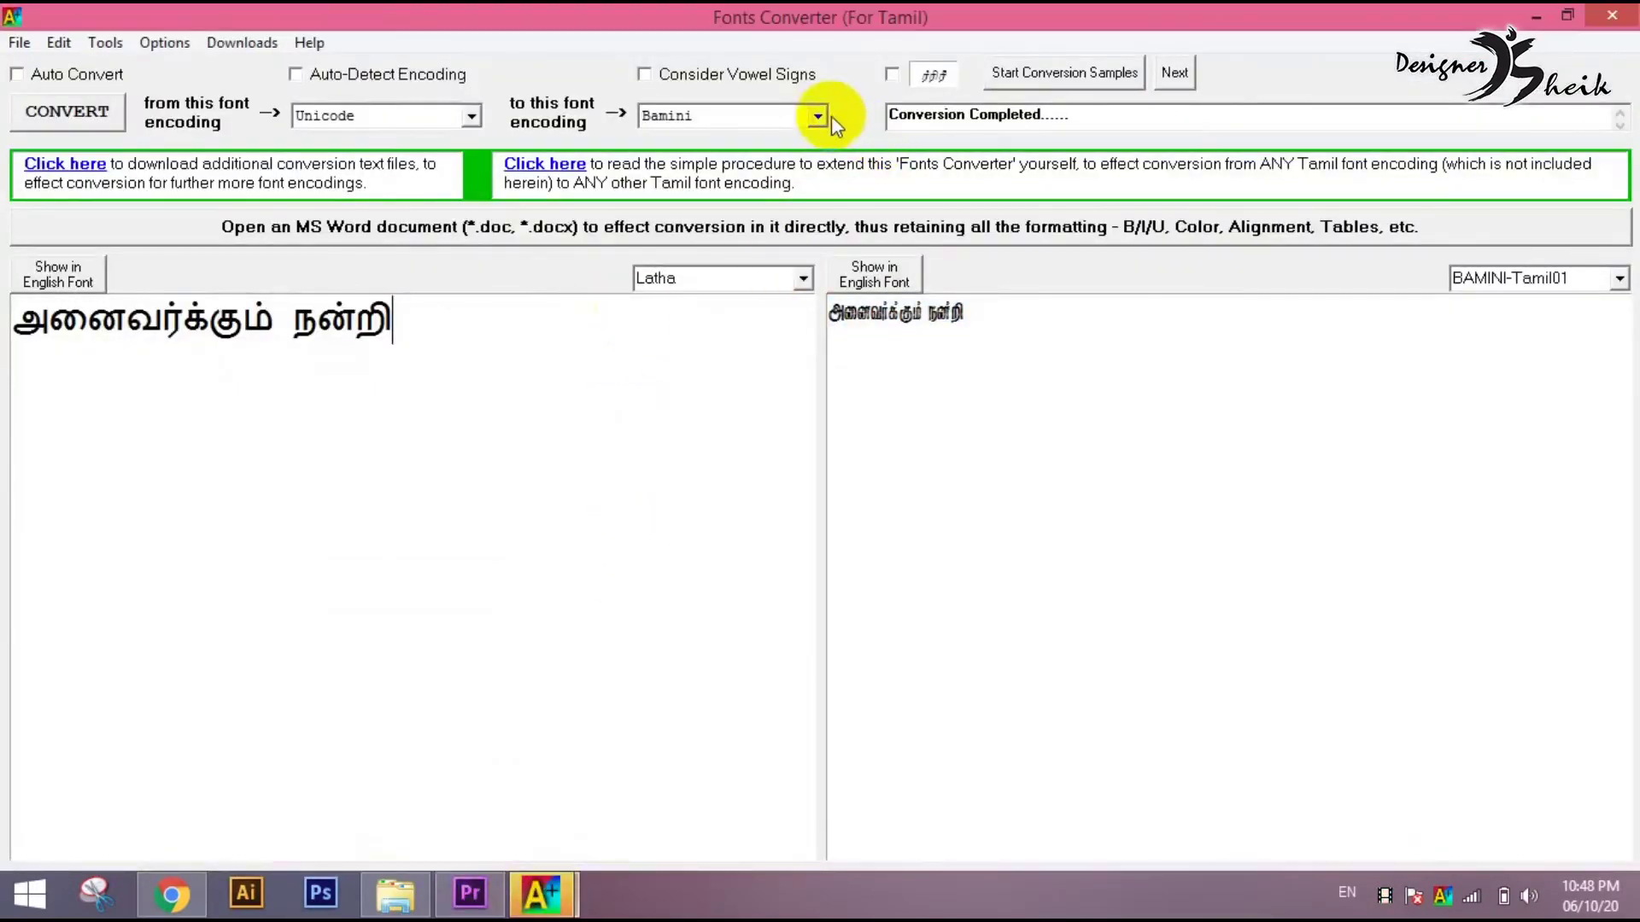
{"action": "left_click", "coordinate": [817, 115]}
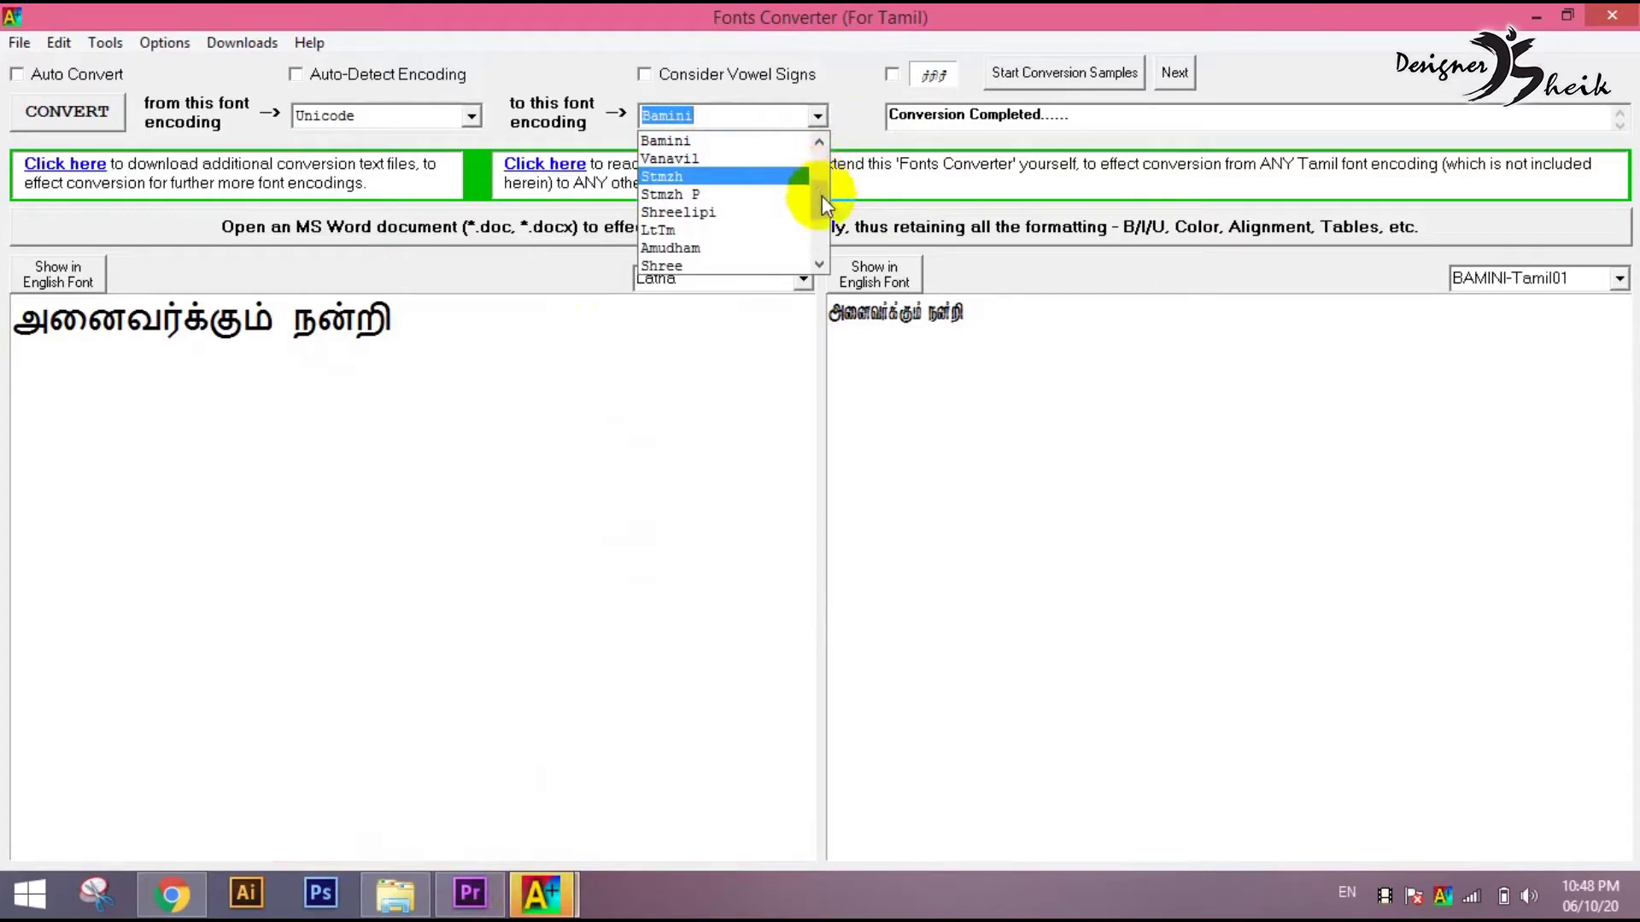
{"action": "scroll", "coordinate": [822, 196], "scroll_direction": "down", "scroll_amount": 1}
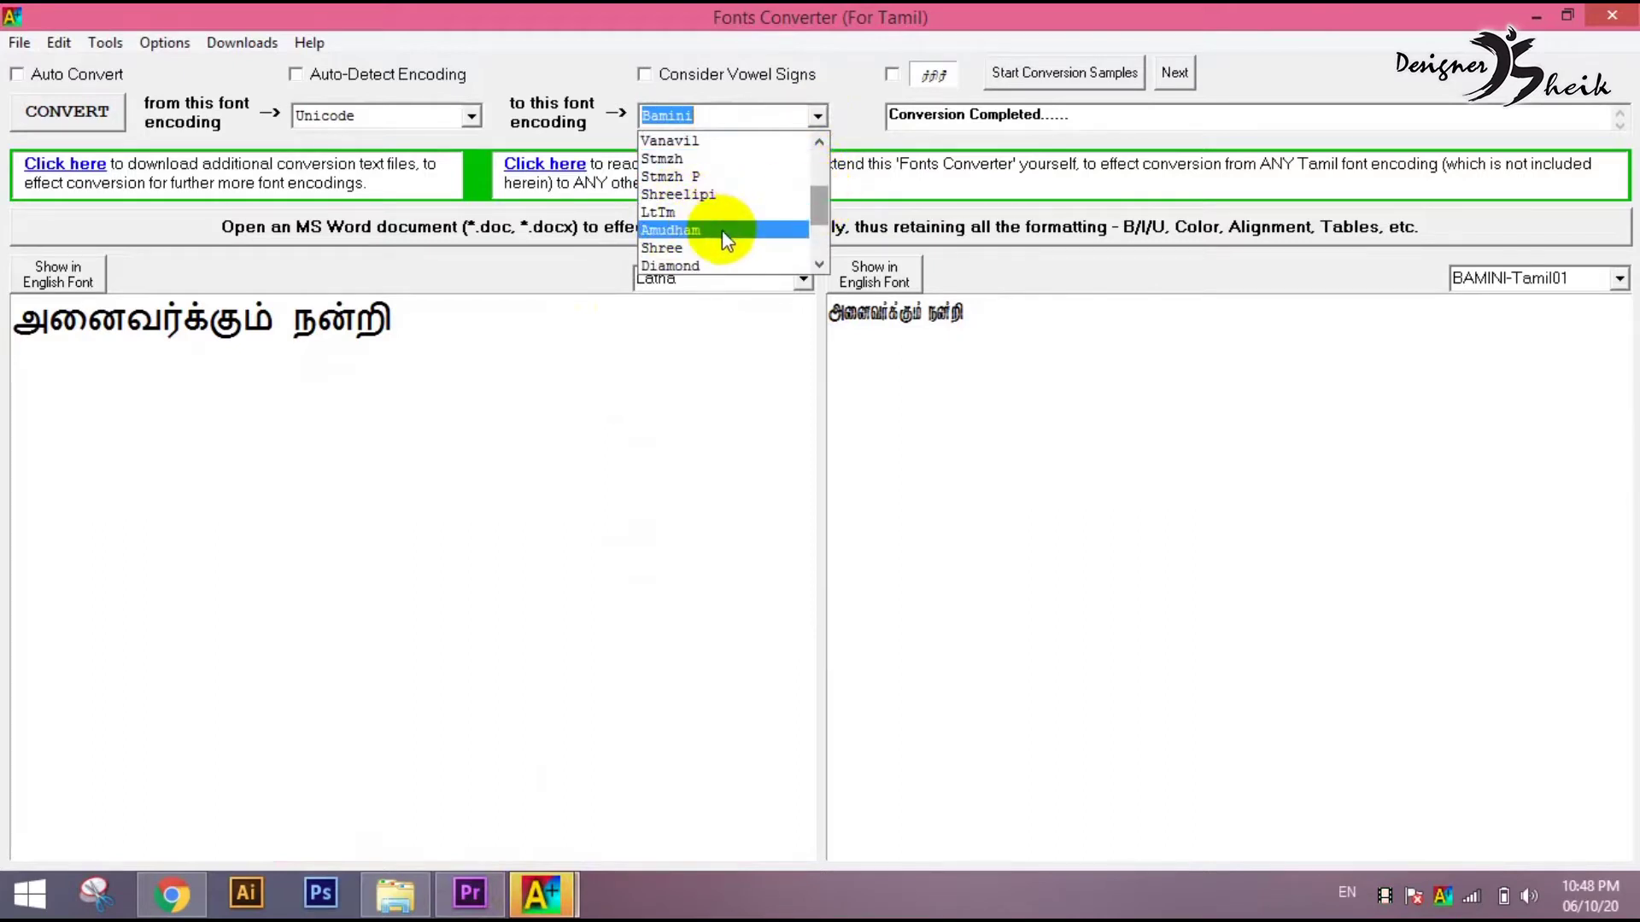
{"action": "left_click_drag", "start_coordinate": [817, 211], "coordinate": [820, 248]}
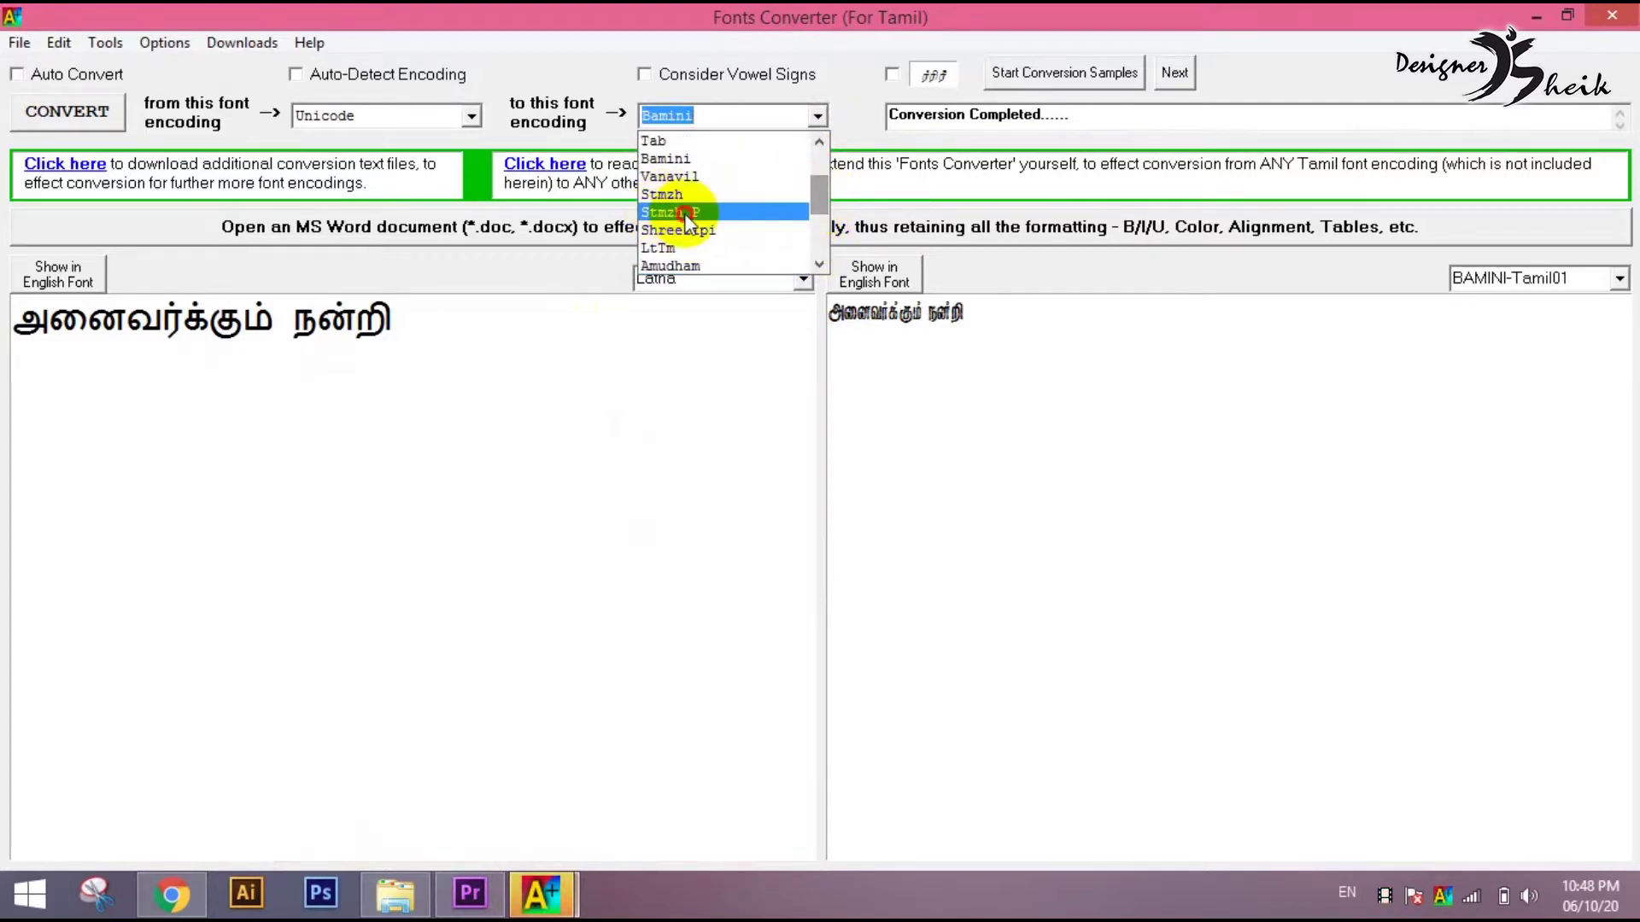
{"action": "left_click", "coordinate": [662, 213]}
{"action": "left_click", "coordinate": [70, 112]}
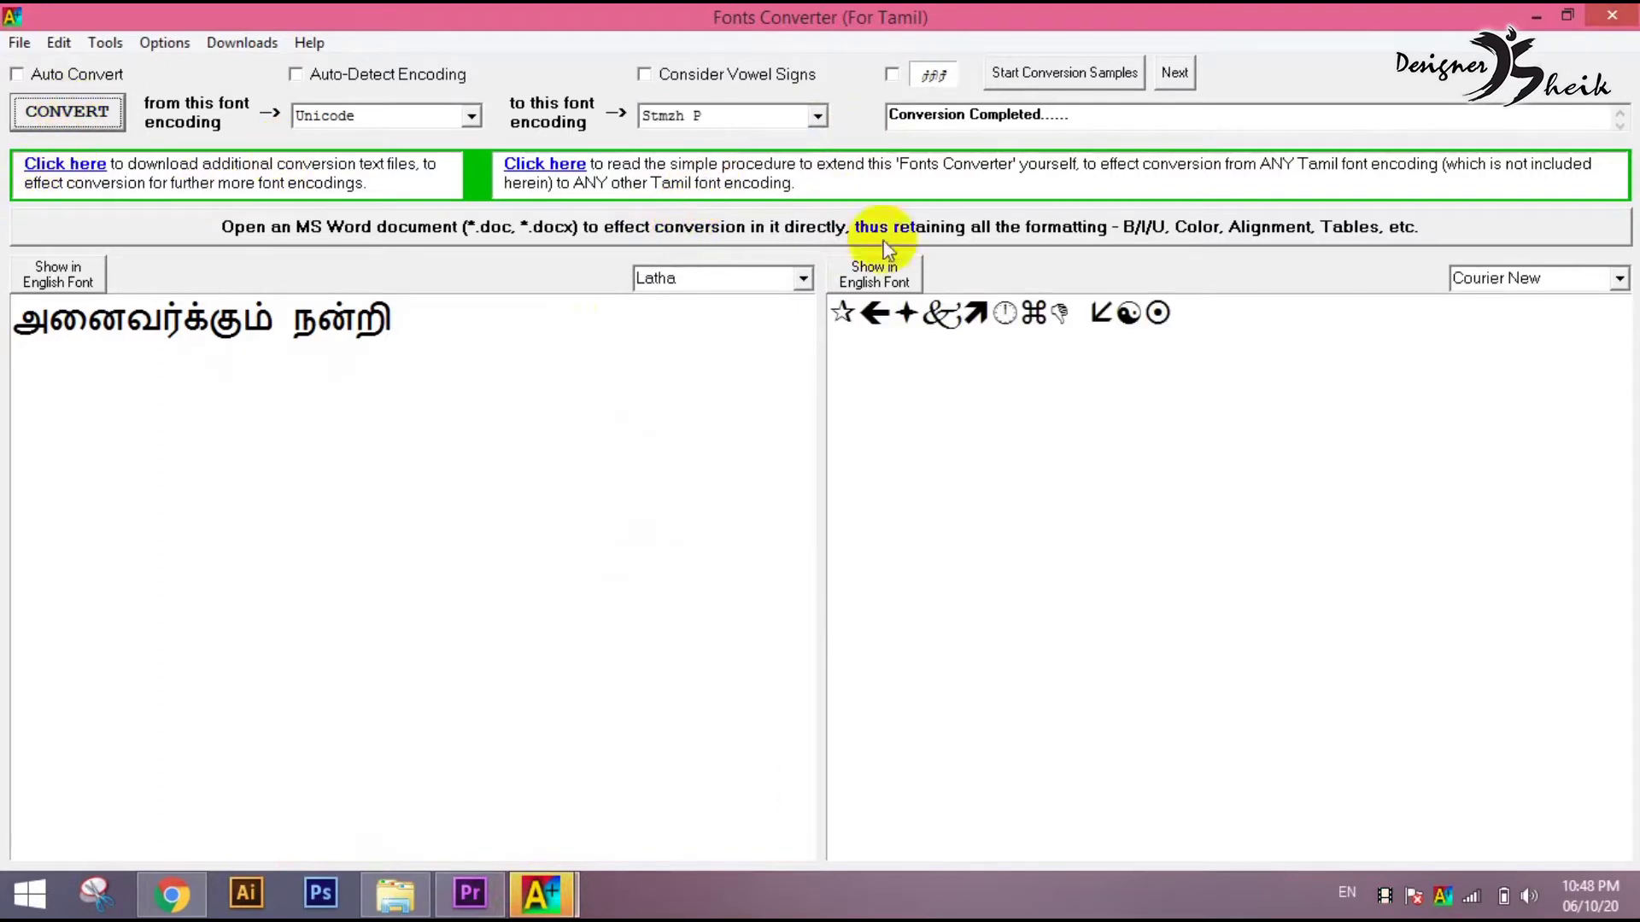
- Display the converted output in SR-Tamil299, select it for copying, and return to Premiere
{"action": "left_click_drag", "start_coordinate": [1256, 322], "coordinate": [846, 316]}
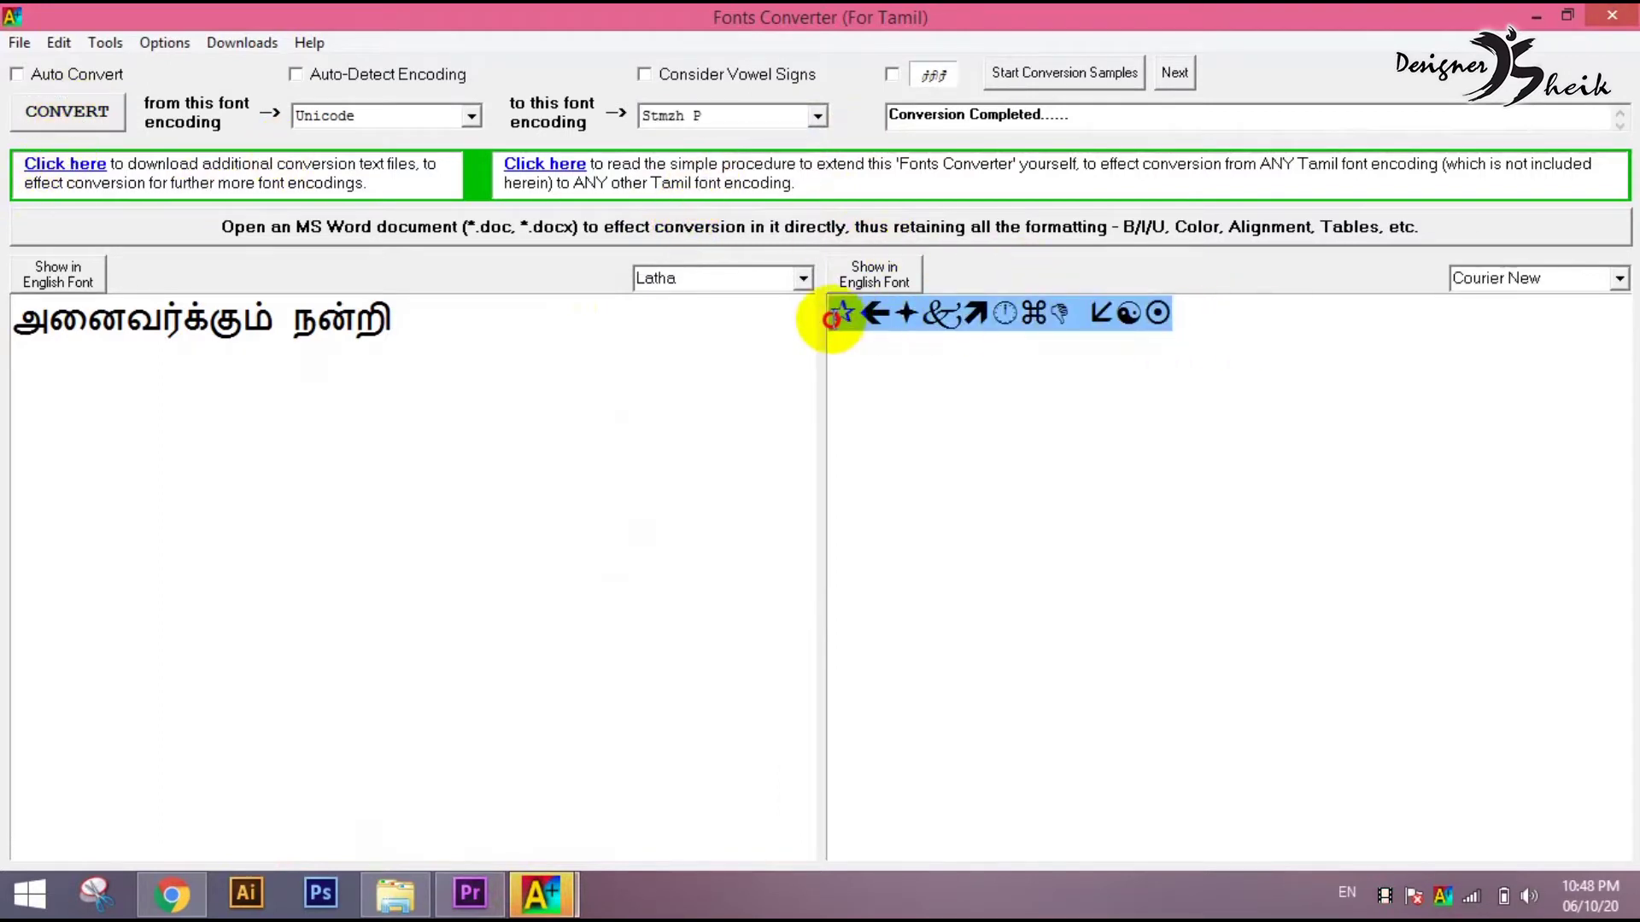
{"action": "left_click", "coordinate": [1619, 278]}
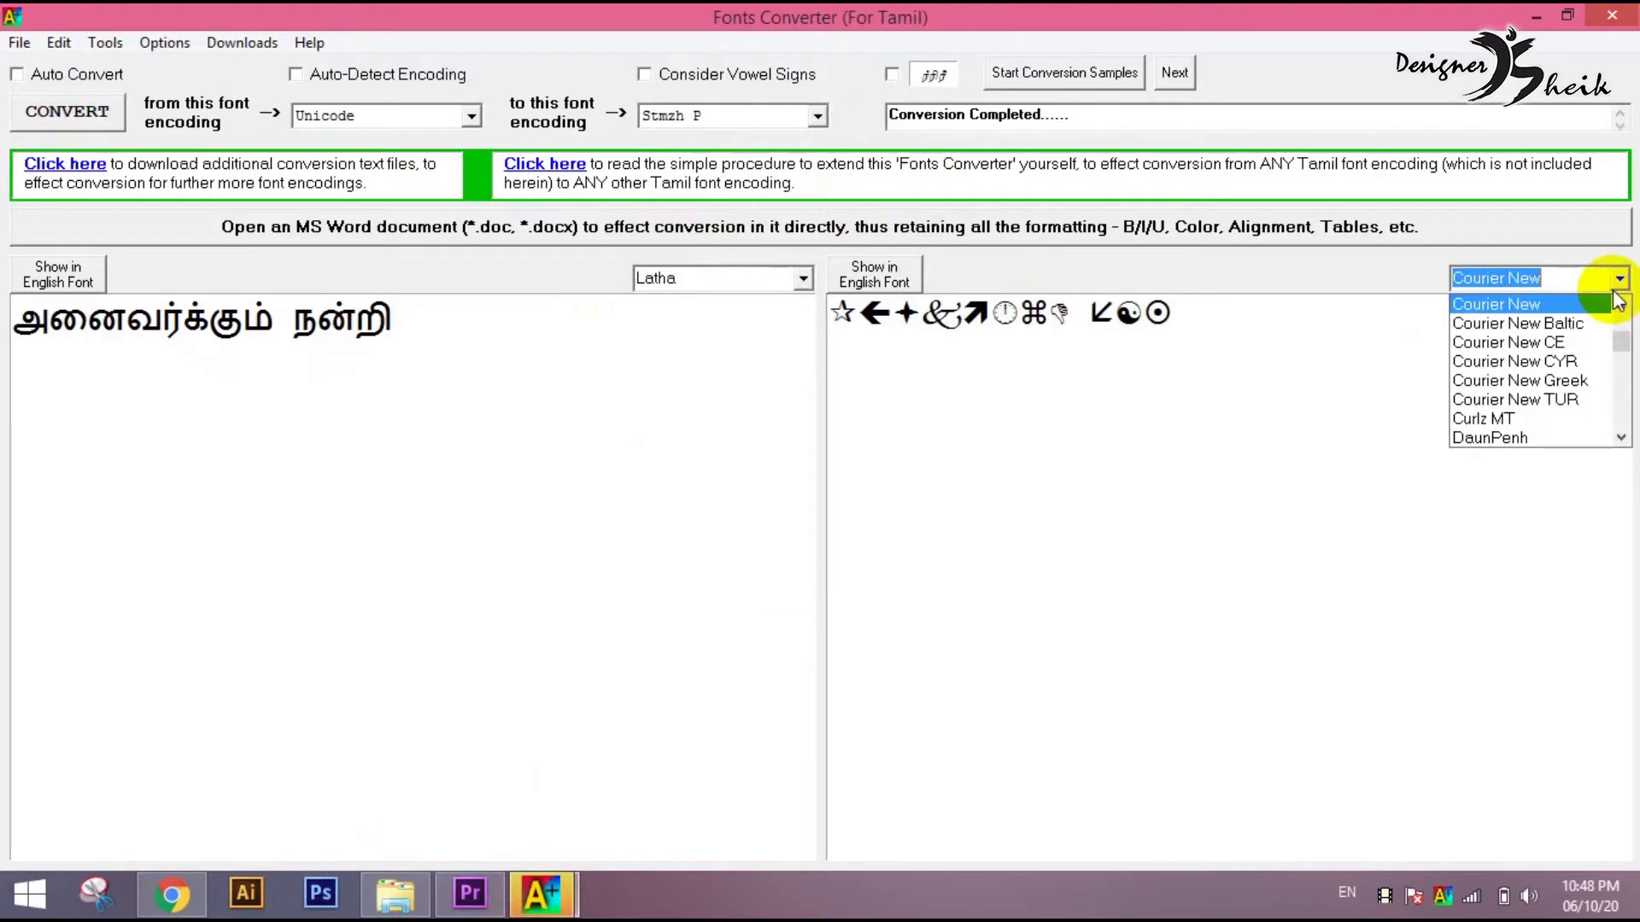
{"action": "scroll", "coordinate": [1580, 388], "scroll_direction": "down", "scroll_amount": 10}
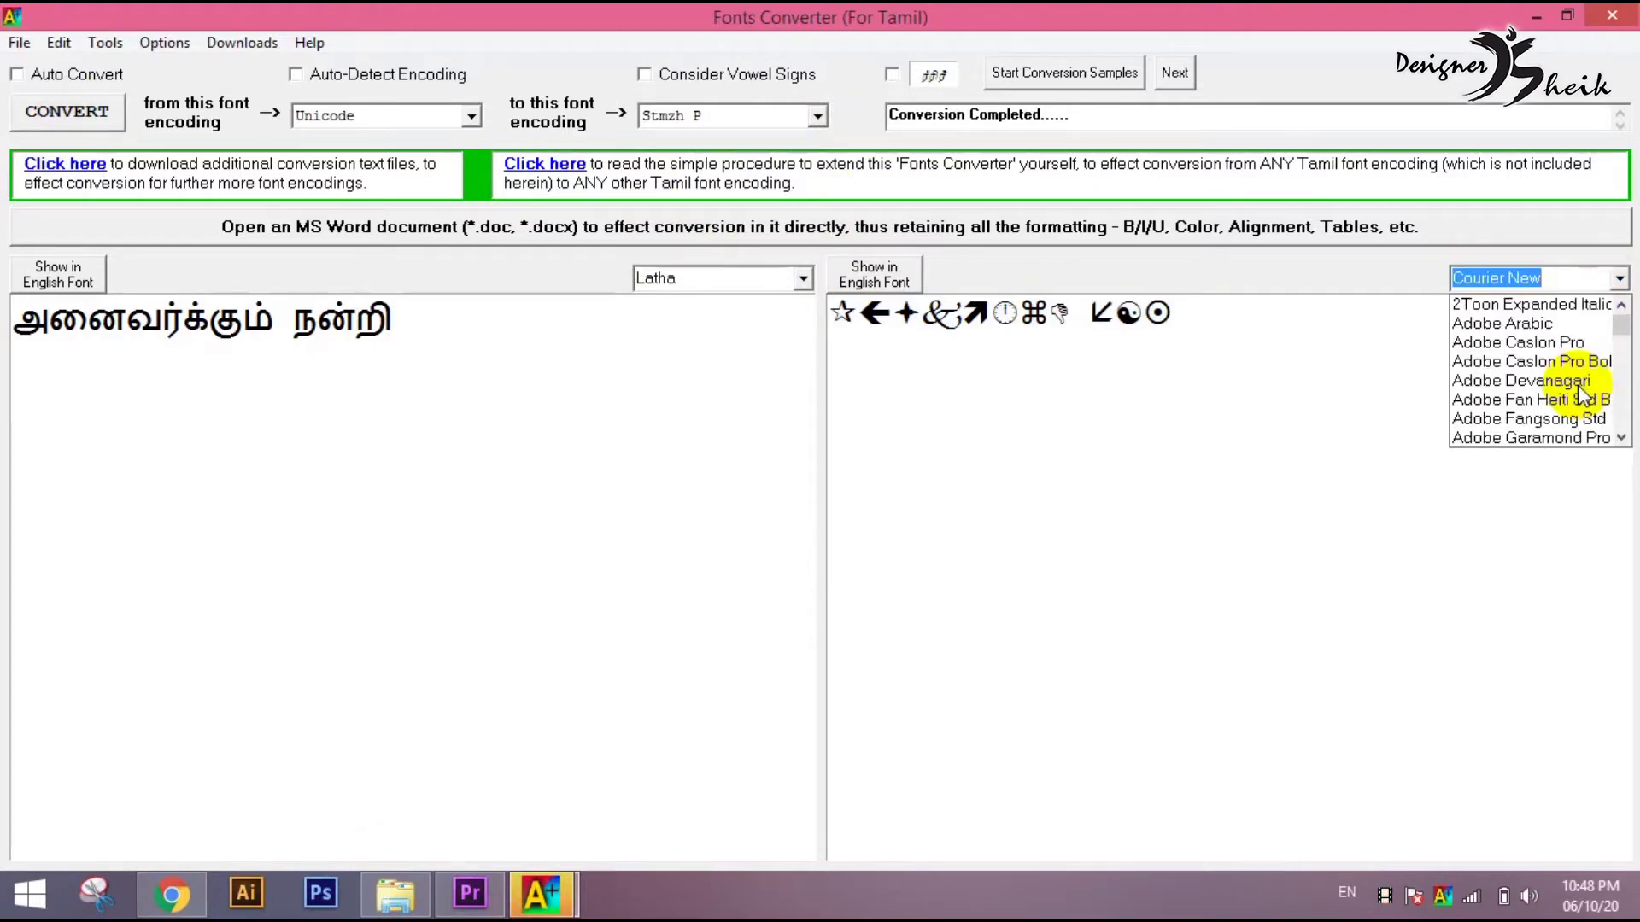
{"action": "scroll", "coordinate": [1577, 386], "scroll_direction": "down", "scroll_amount": 10}
{"action": "scroll", "coordinate": [1576, 386], "scroll_direction": "down", "scroll_amount": 5}
{"action": "scroll", "coordinate": [1577, 380], "scroll_direction": "up", "scroll_amount": 3}
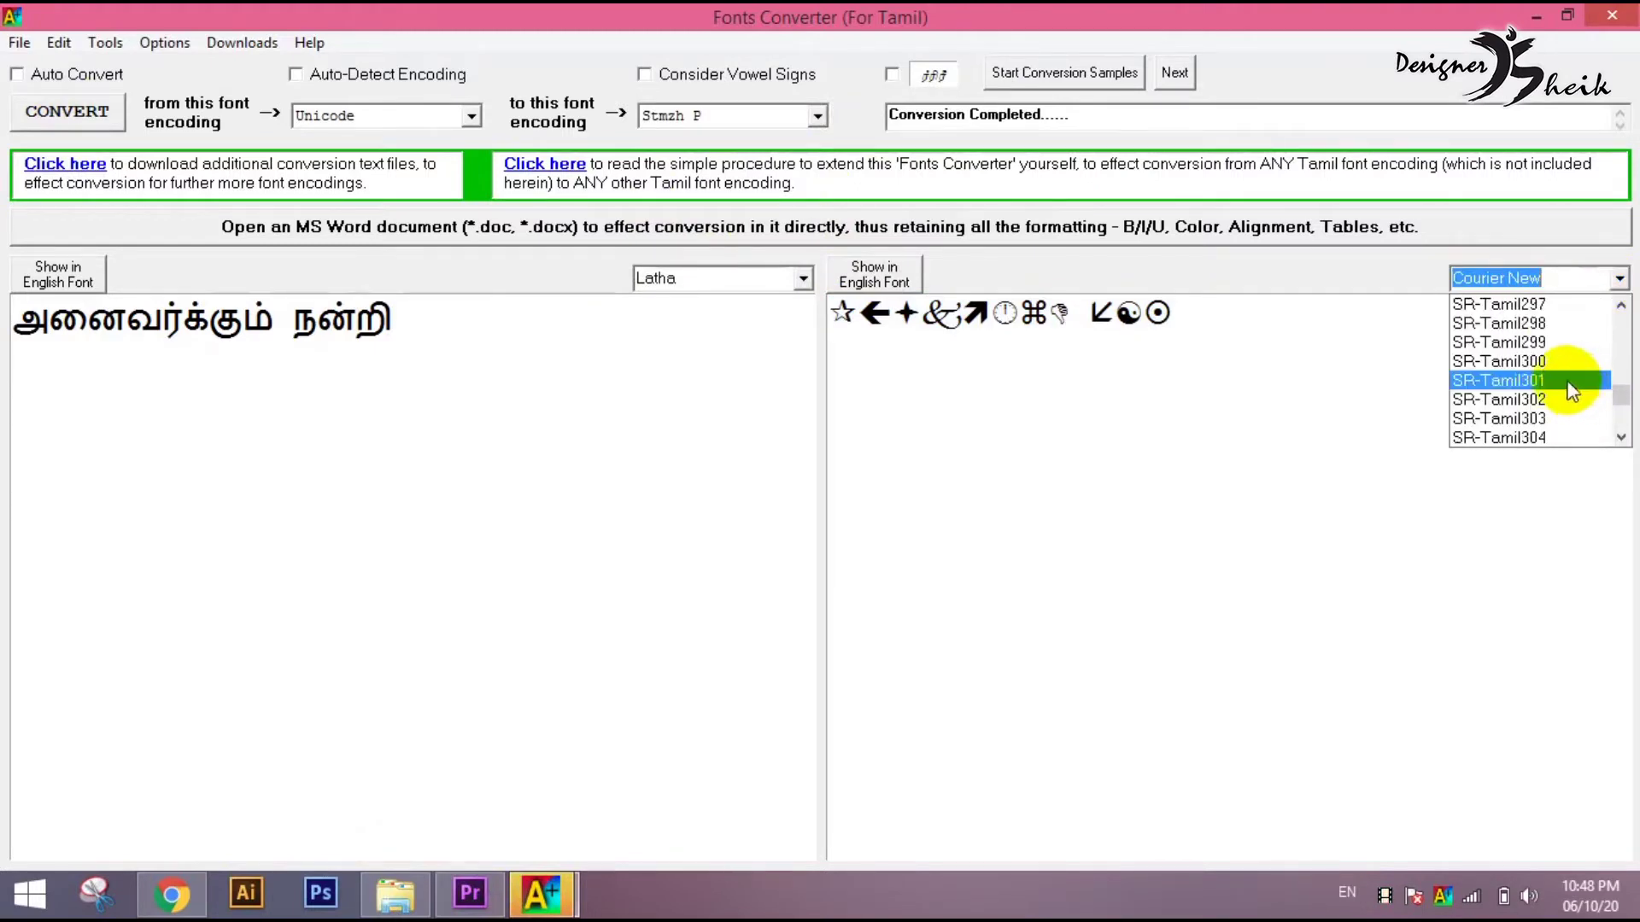
{"action": "left_click", "coordinate": [1577, 377]}
{"action": "left_click_drag", "start_coordinate": [1110, 329], "coordinate": [738, 319]}
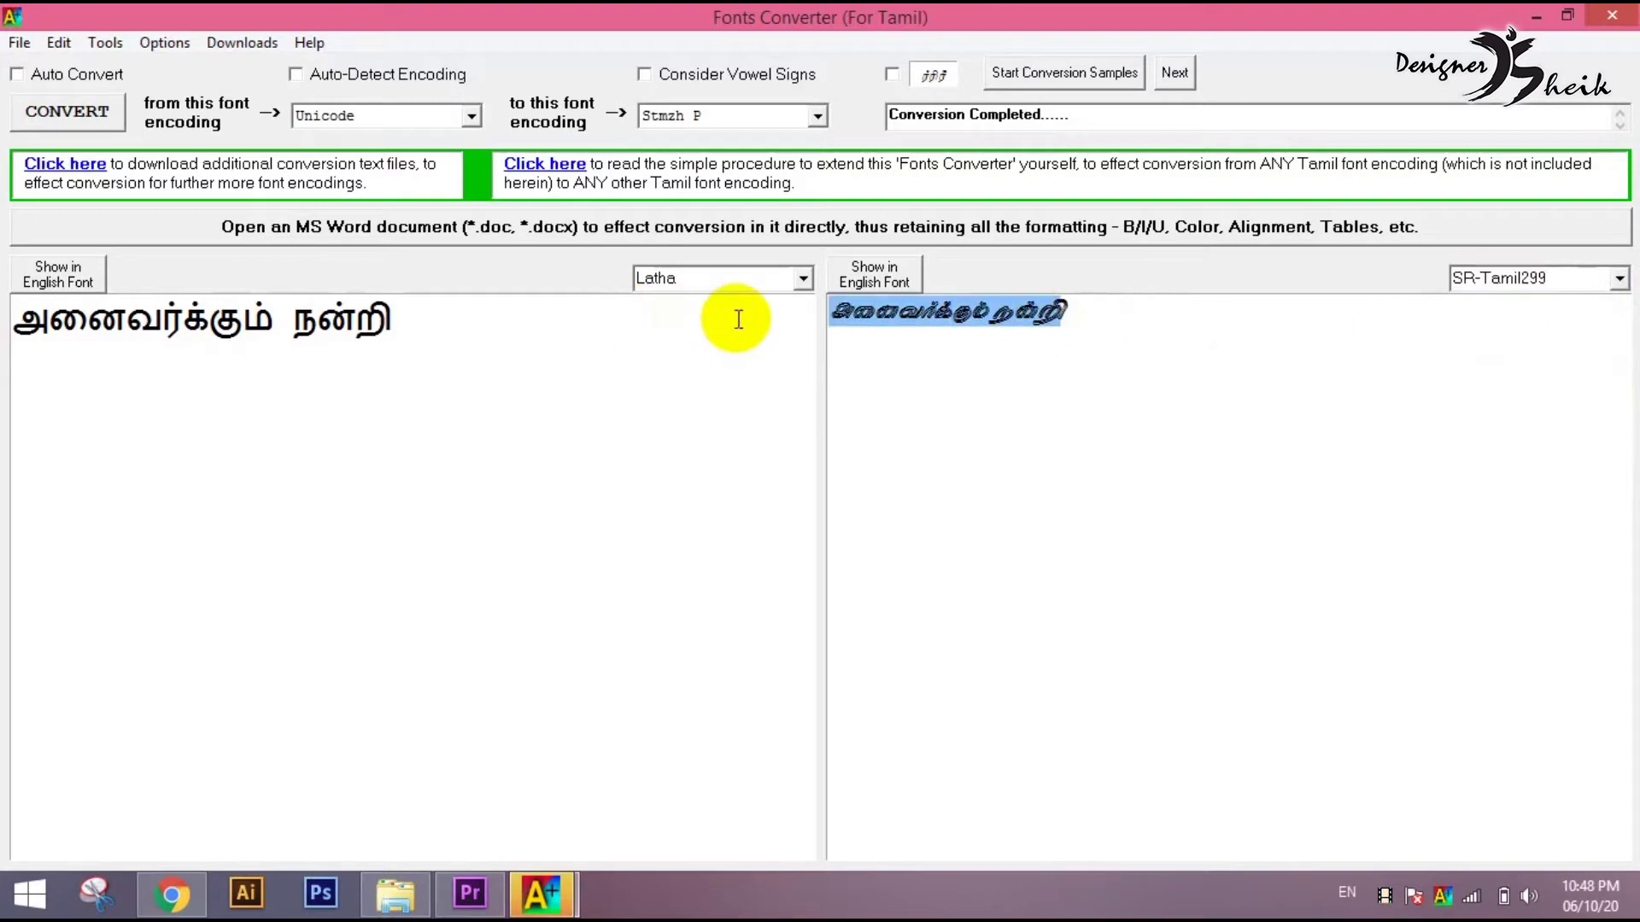
{"action": "left_click", "coordinate": [470, 893]}
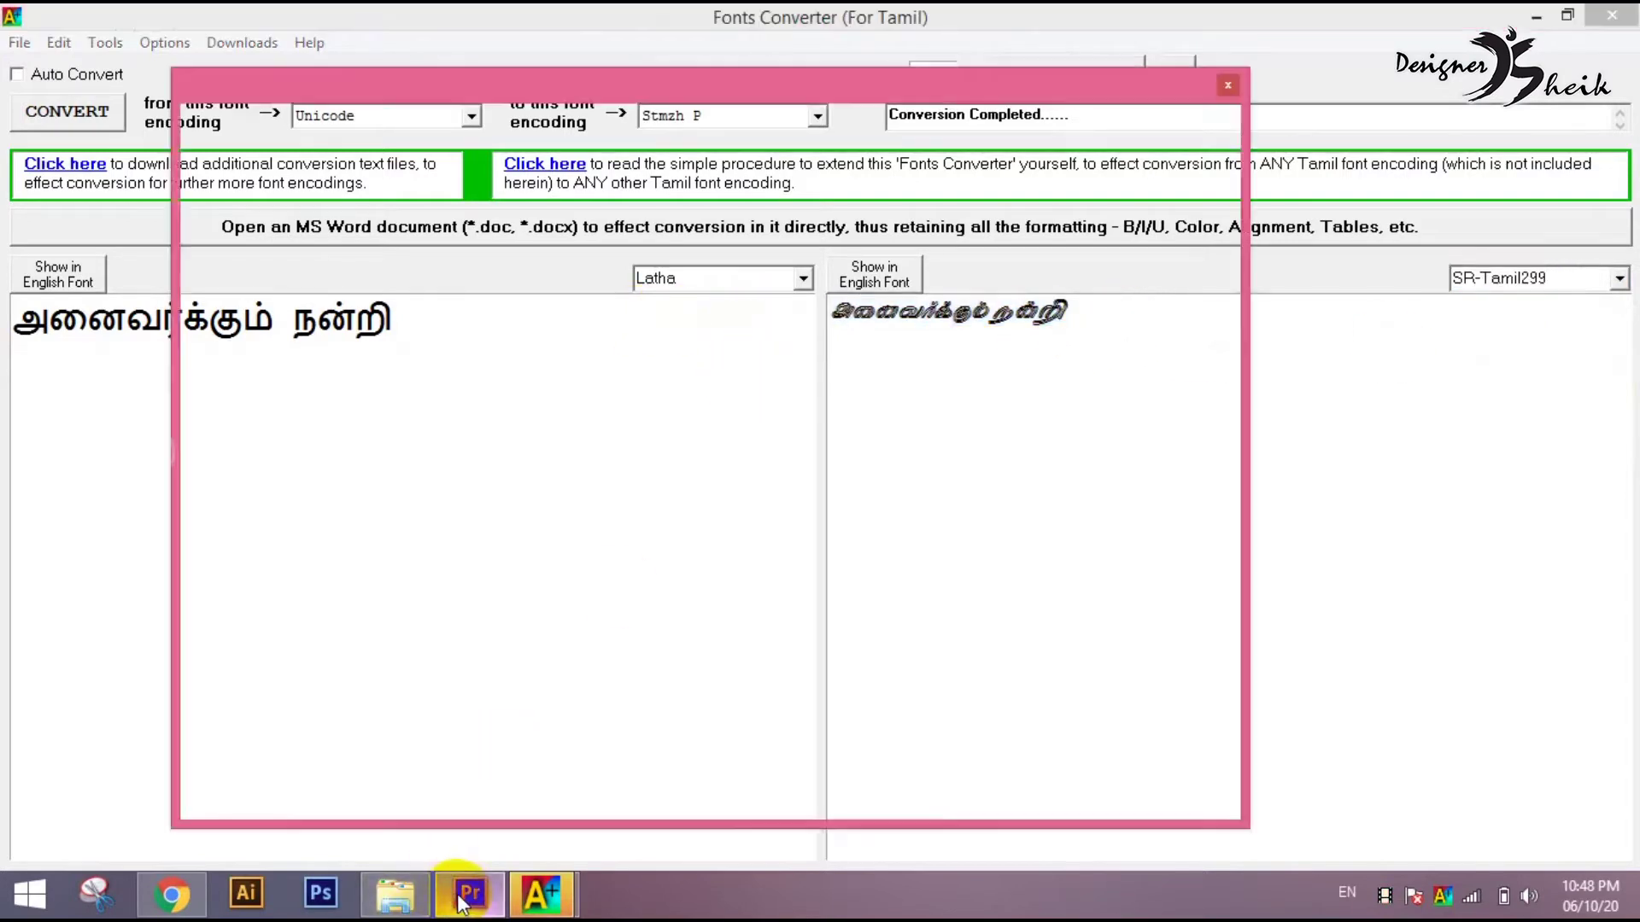
- Paste the converted phrase as a new title line in the SR-Tamil001 font
{"action": "left_click", "coordinate": [199, 165]}
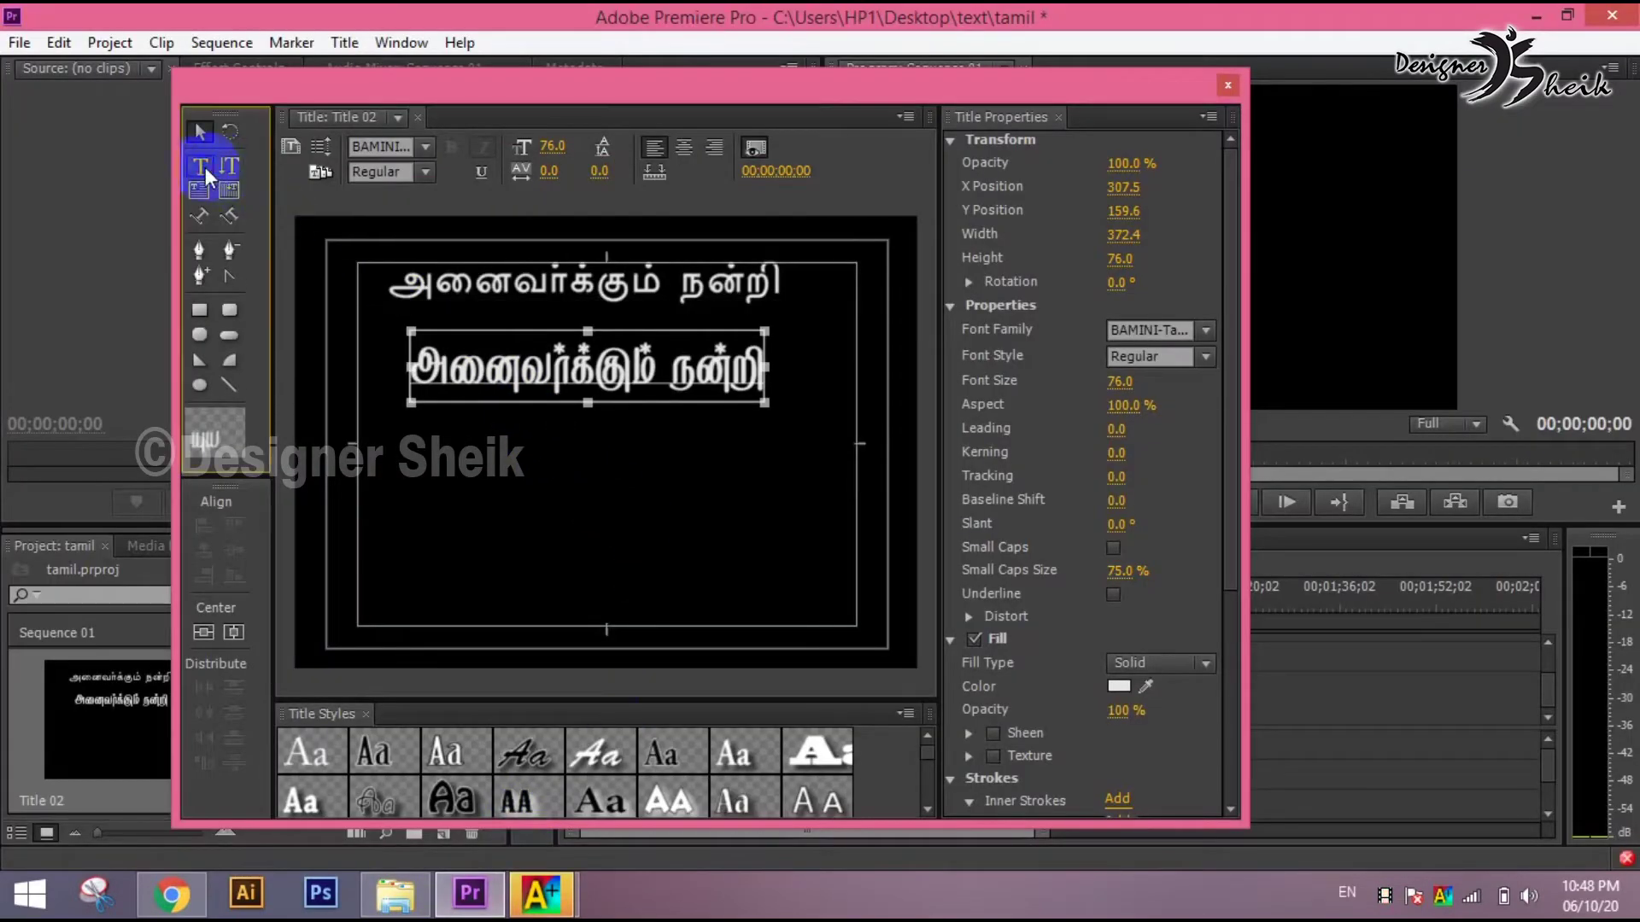
{"action": "left_click", "coordinate": [416, 517]}
{"action": "key", "text": "ctrl+v"}
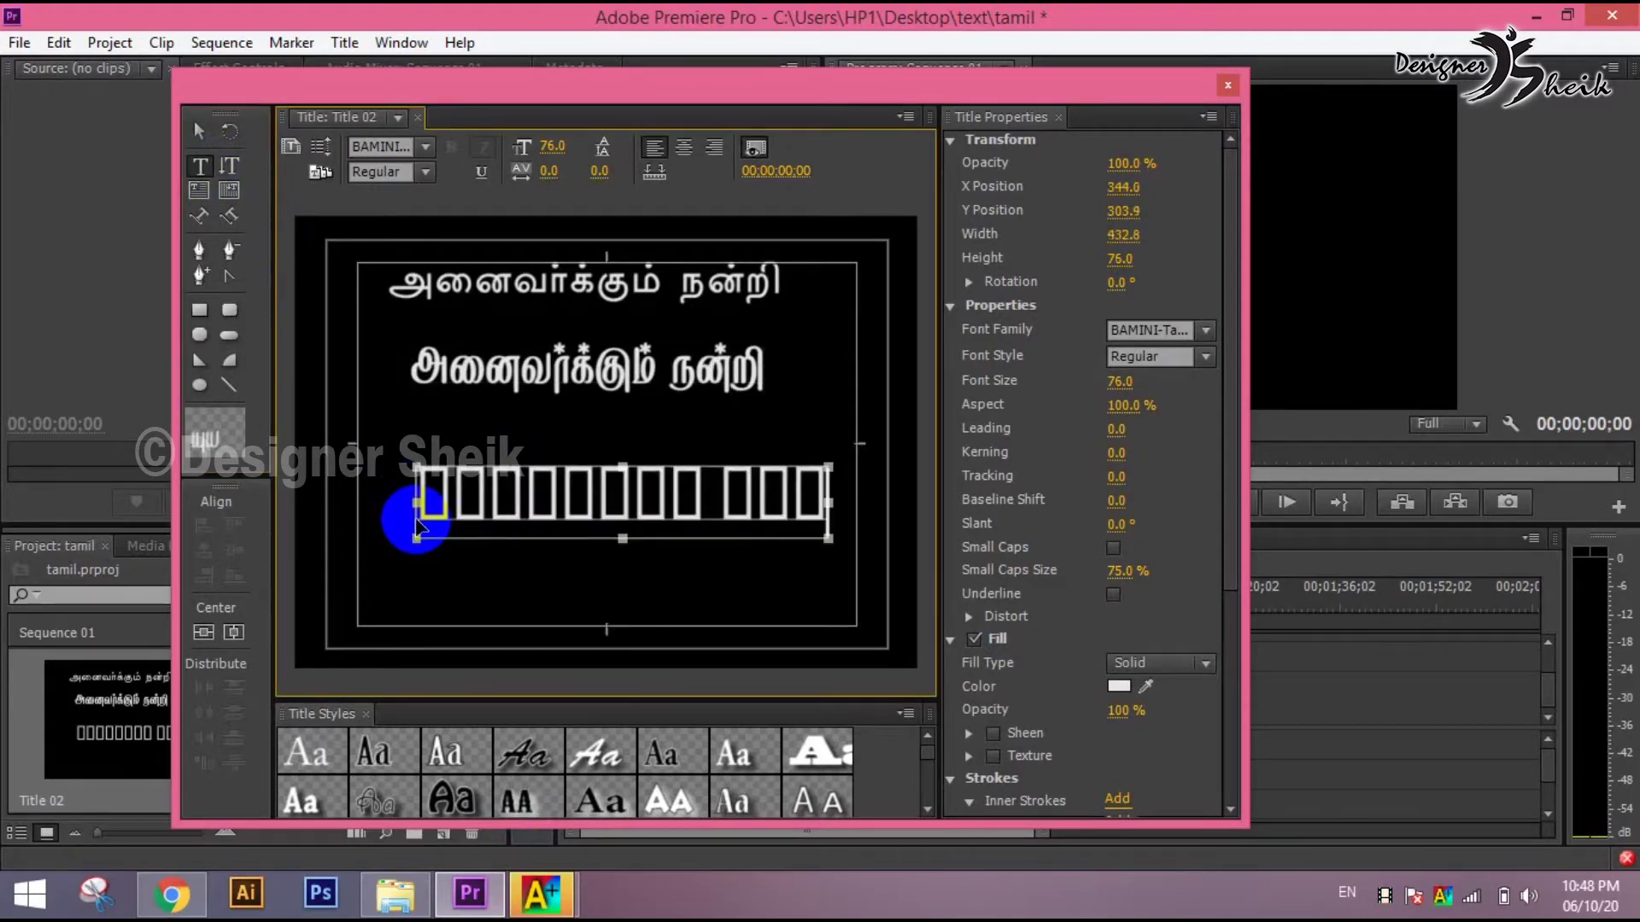
{"action": "left_click", "coordinate": [1136, 332]}
{"action": "type", "text": "SR-Tamil001"}
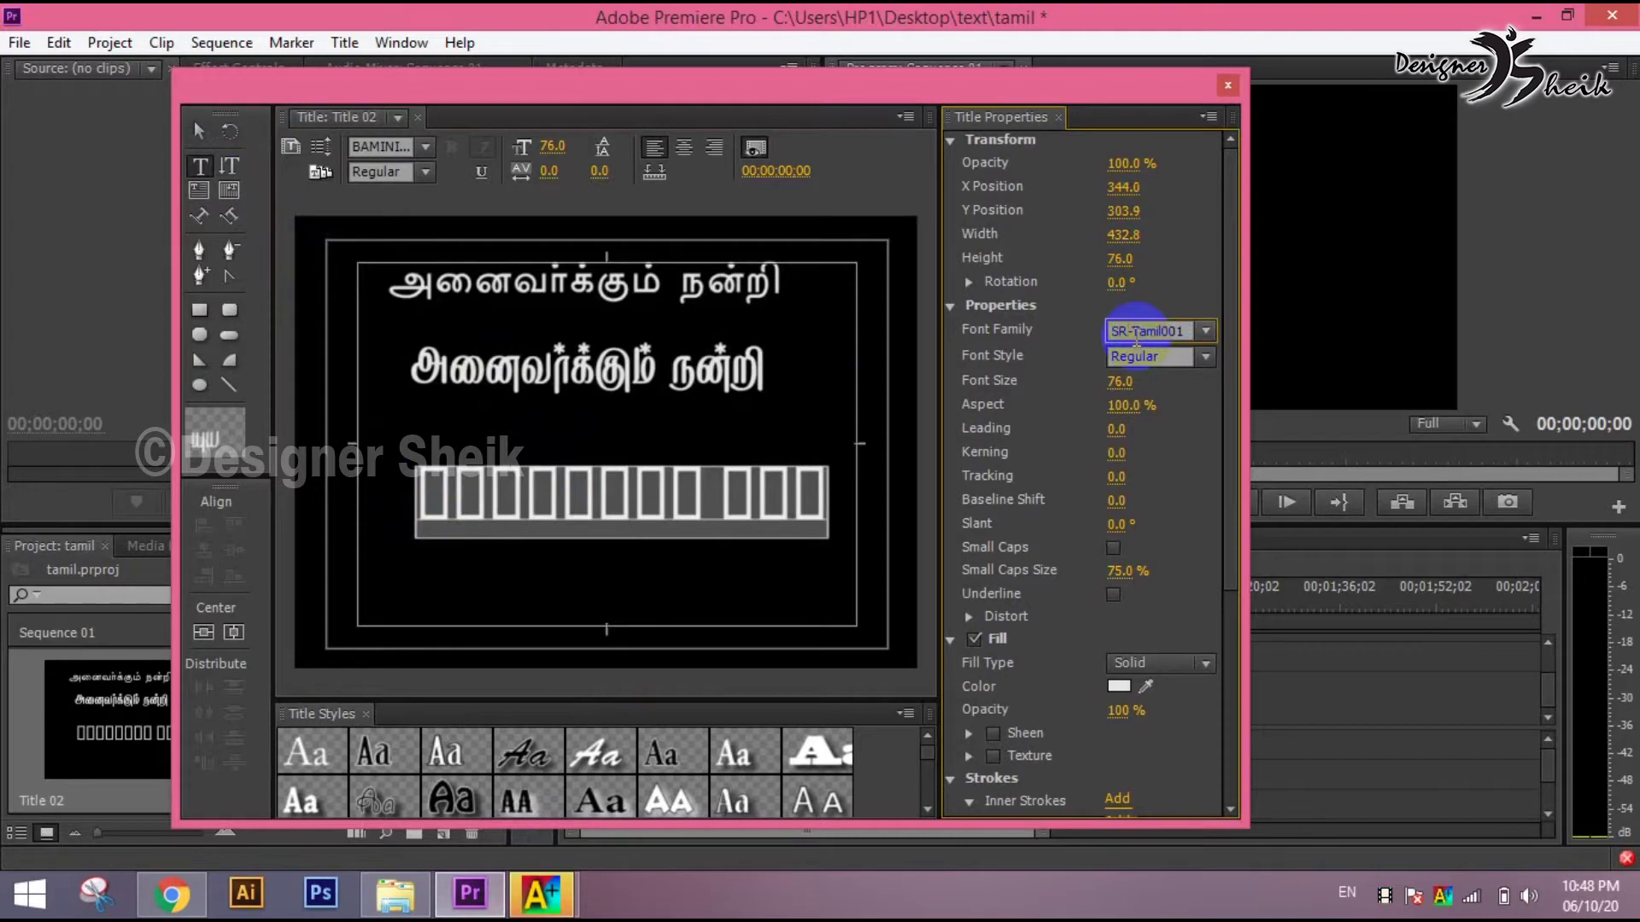
{"action": "key", "text": "Return"}
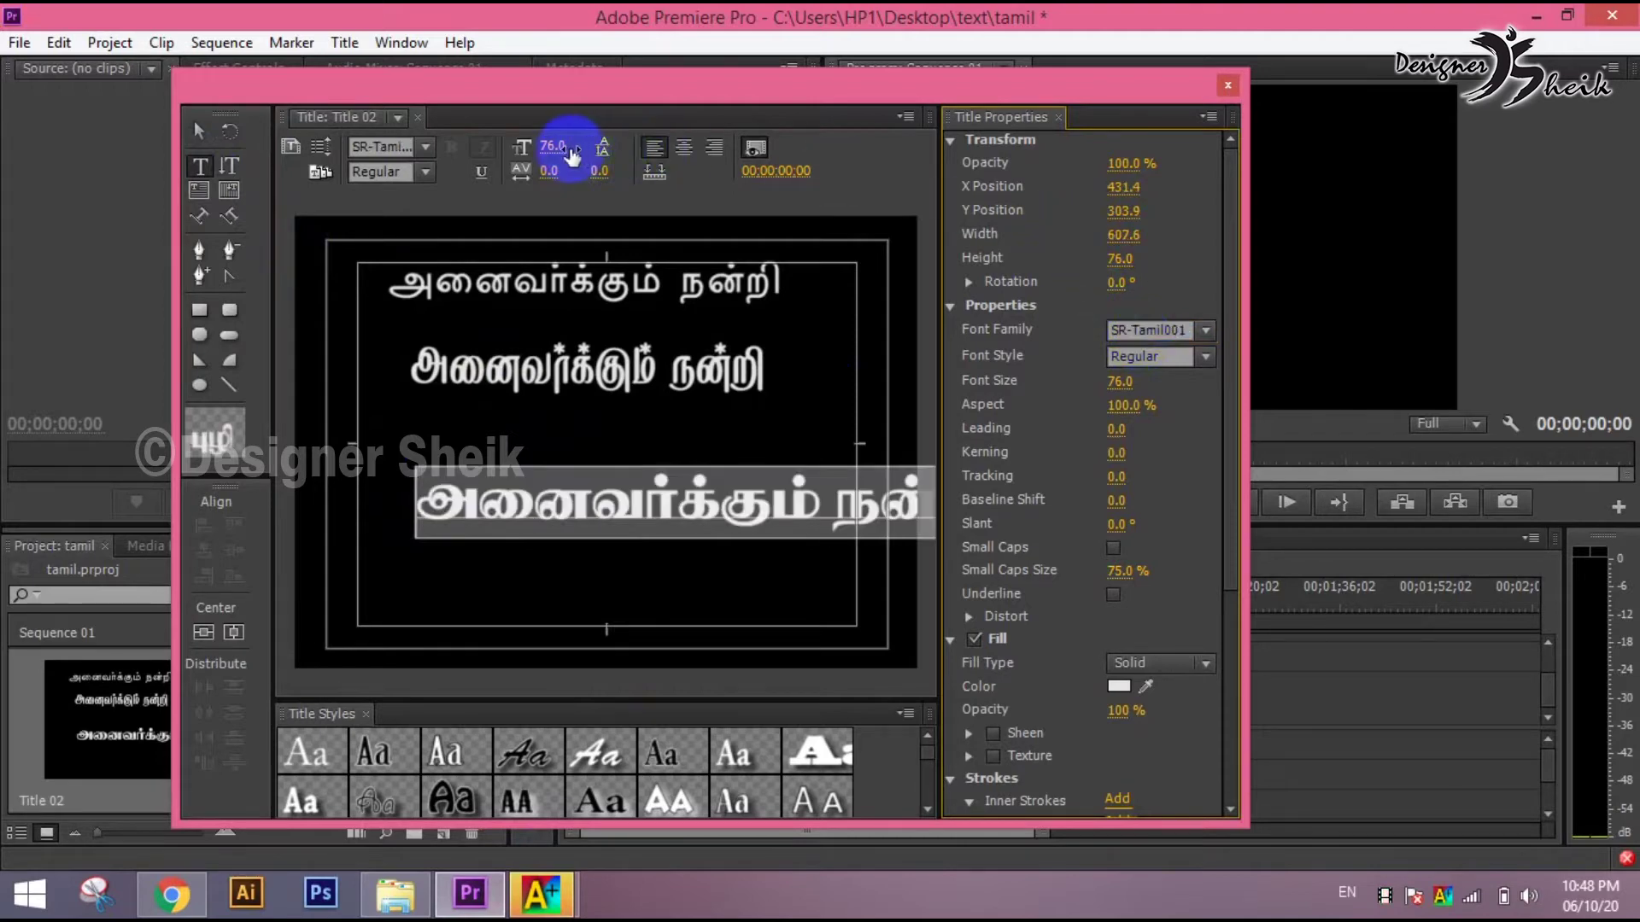
- Shrink the new line to size 55 and try SR-Tamil fonts until it renders correctly in SR-Tamil016
{"action": "left_click_drag", "start_coordinate": [551, 146], "coordinate": [495, 152]}
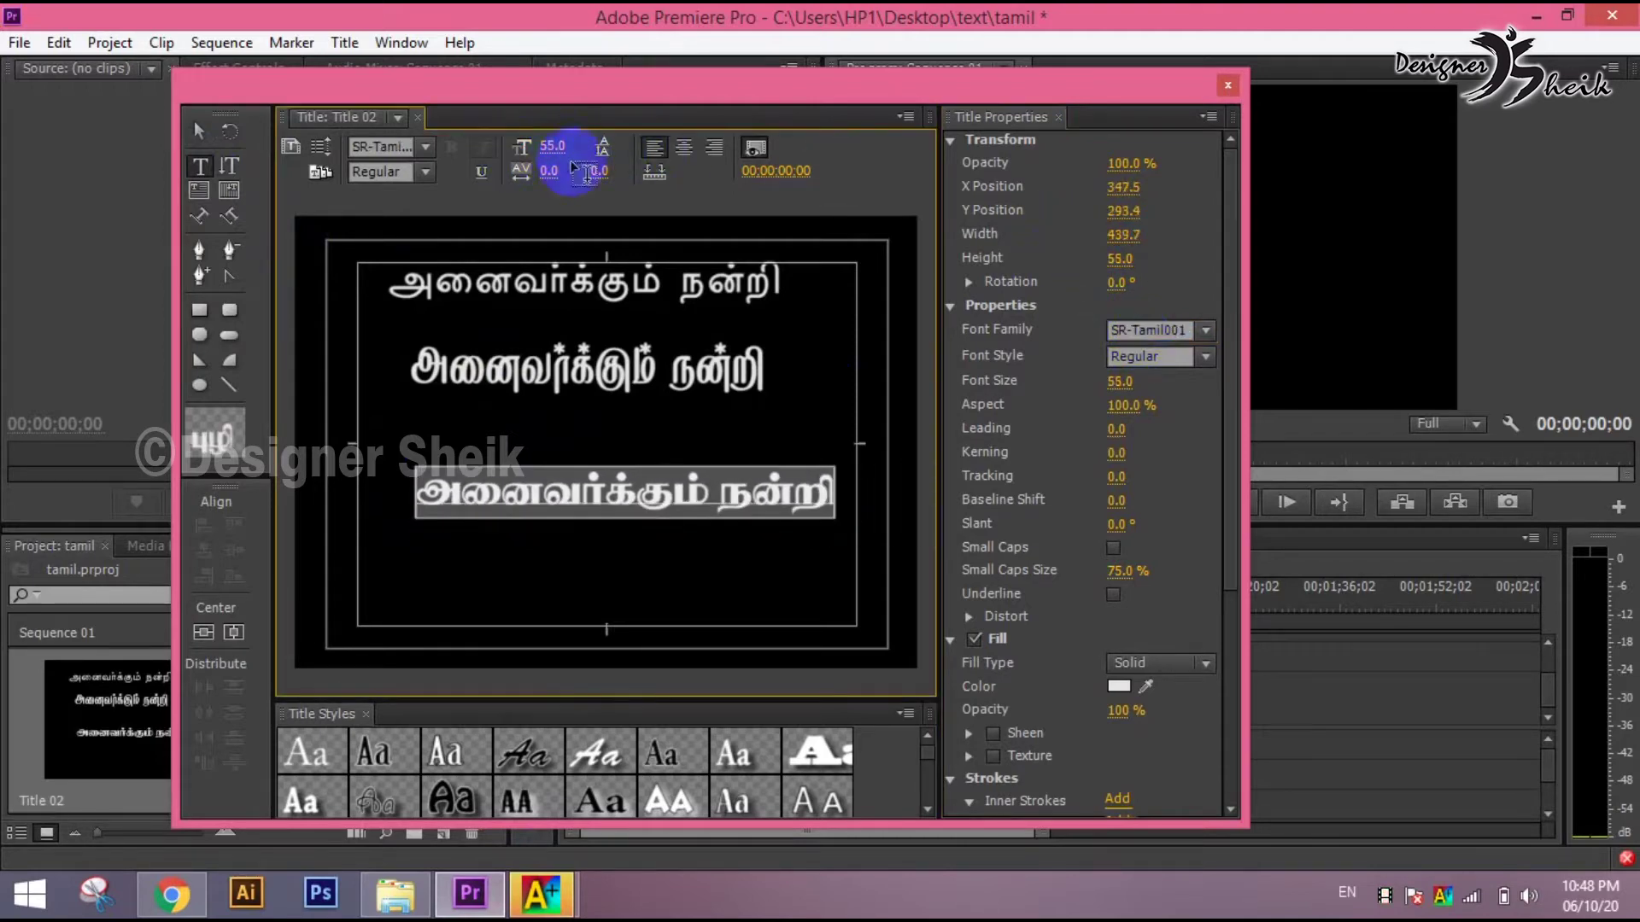
{"action": "left_click", "coordinate": [1138, 330]}
{"action": "key", "text": "Down"}
{"action": "key", "text": "Down"}
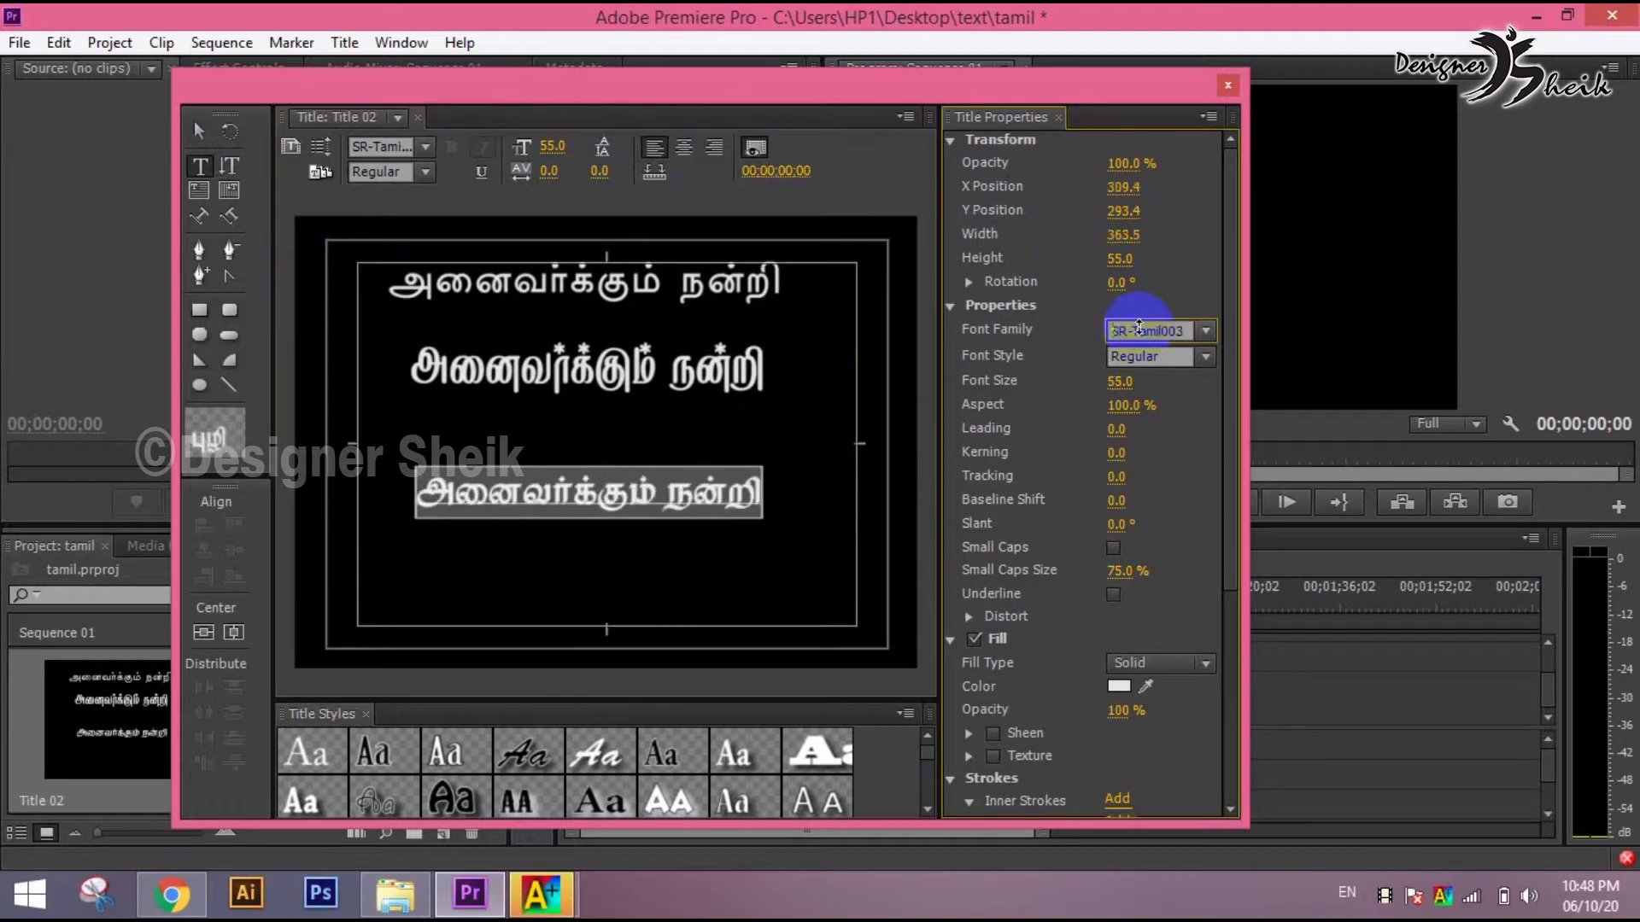
{"action": "key", "text": "Down"}
{"action": "key", "text": "Down"}
{"action": "key", "text": "Down"}
{"action": "key", "text": "Down"}
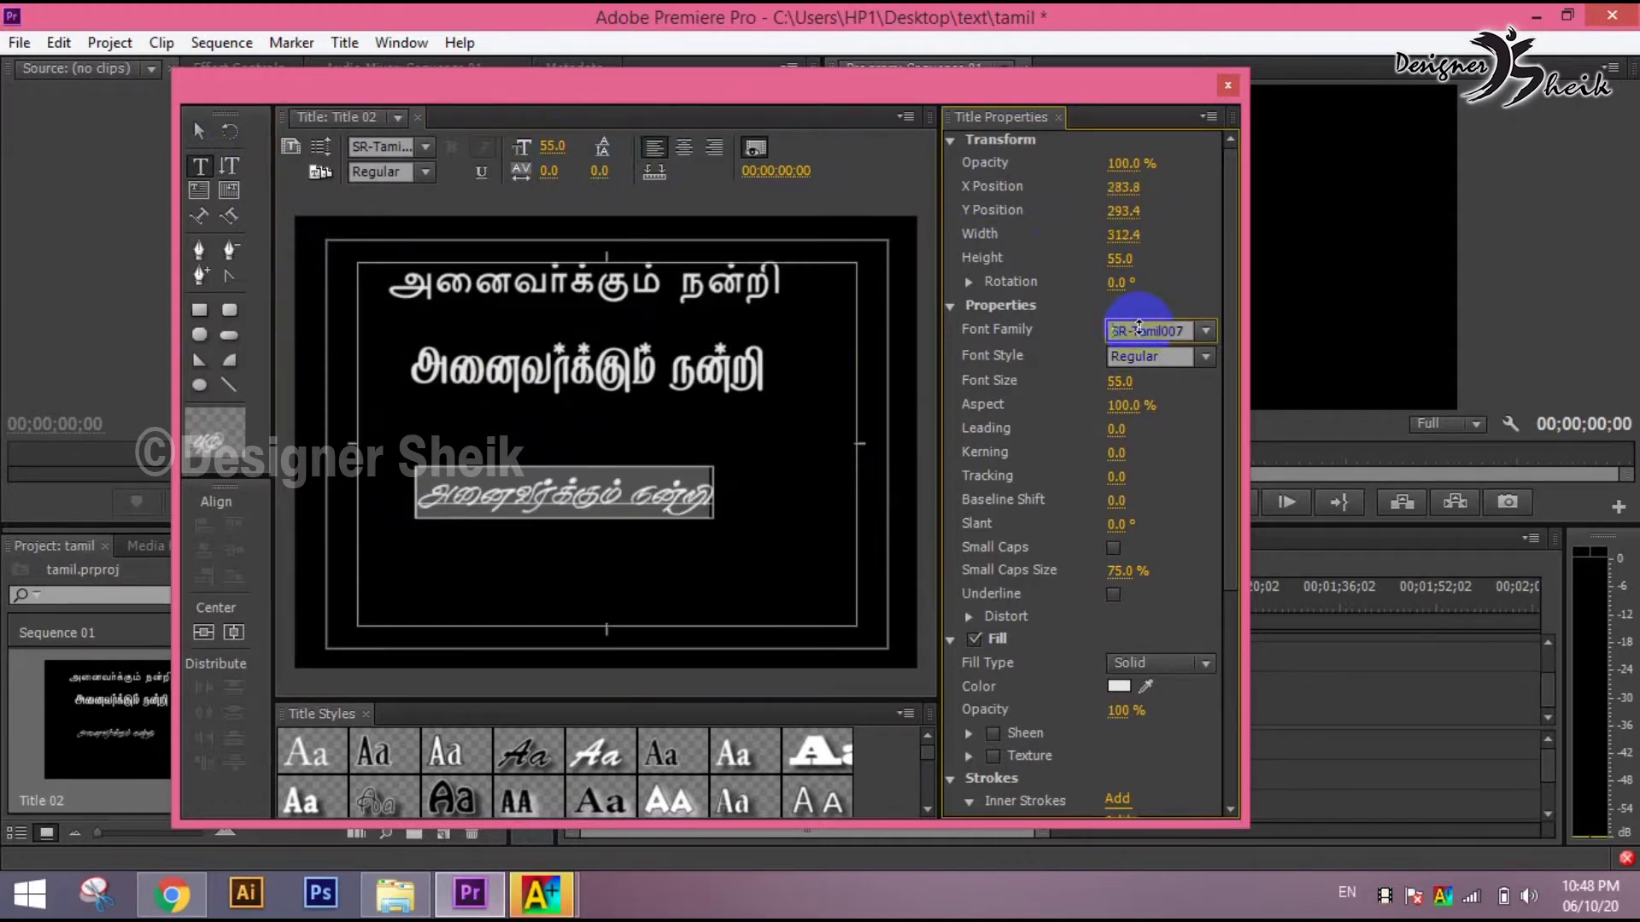
{"action": "key", "text": "Down"}
{"action": "key", "text": "Down"}
{"action": "key", "text": "Down"}
{"action": "key", "text": "Down"}
{"action": "key", "text": "Down"}
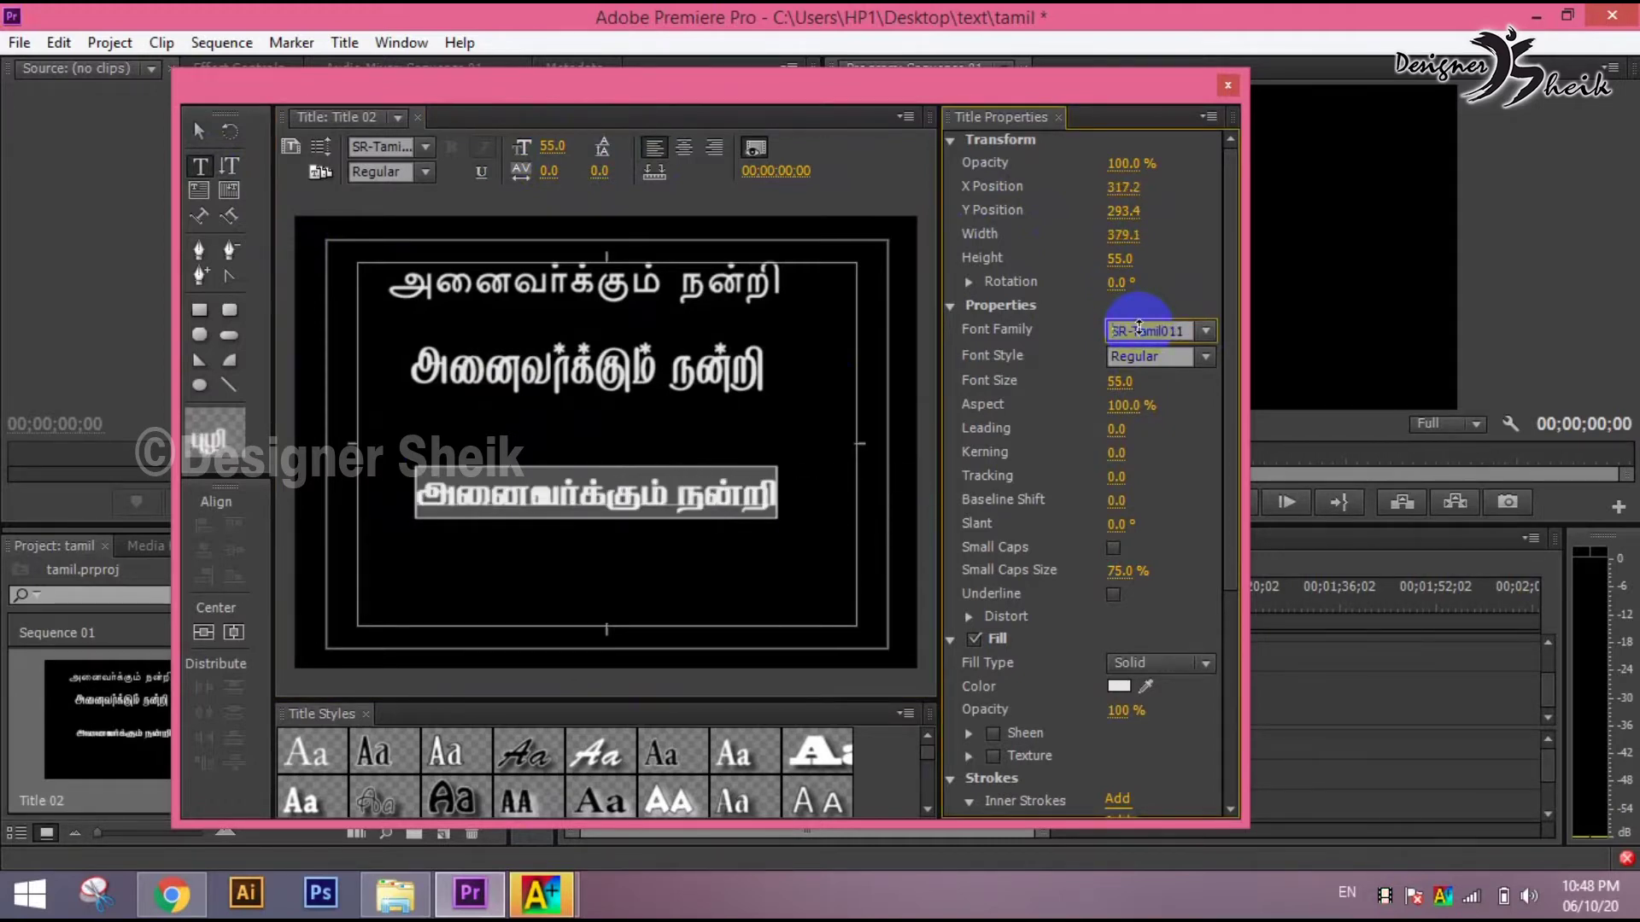
{"action": "key", "text": "Down"}
{"action": "key", "text": "Down"}
{"action": "key", "text": "Up"}
{"action": "key", "text": "Up"}
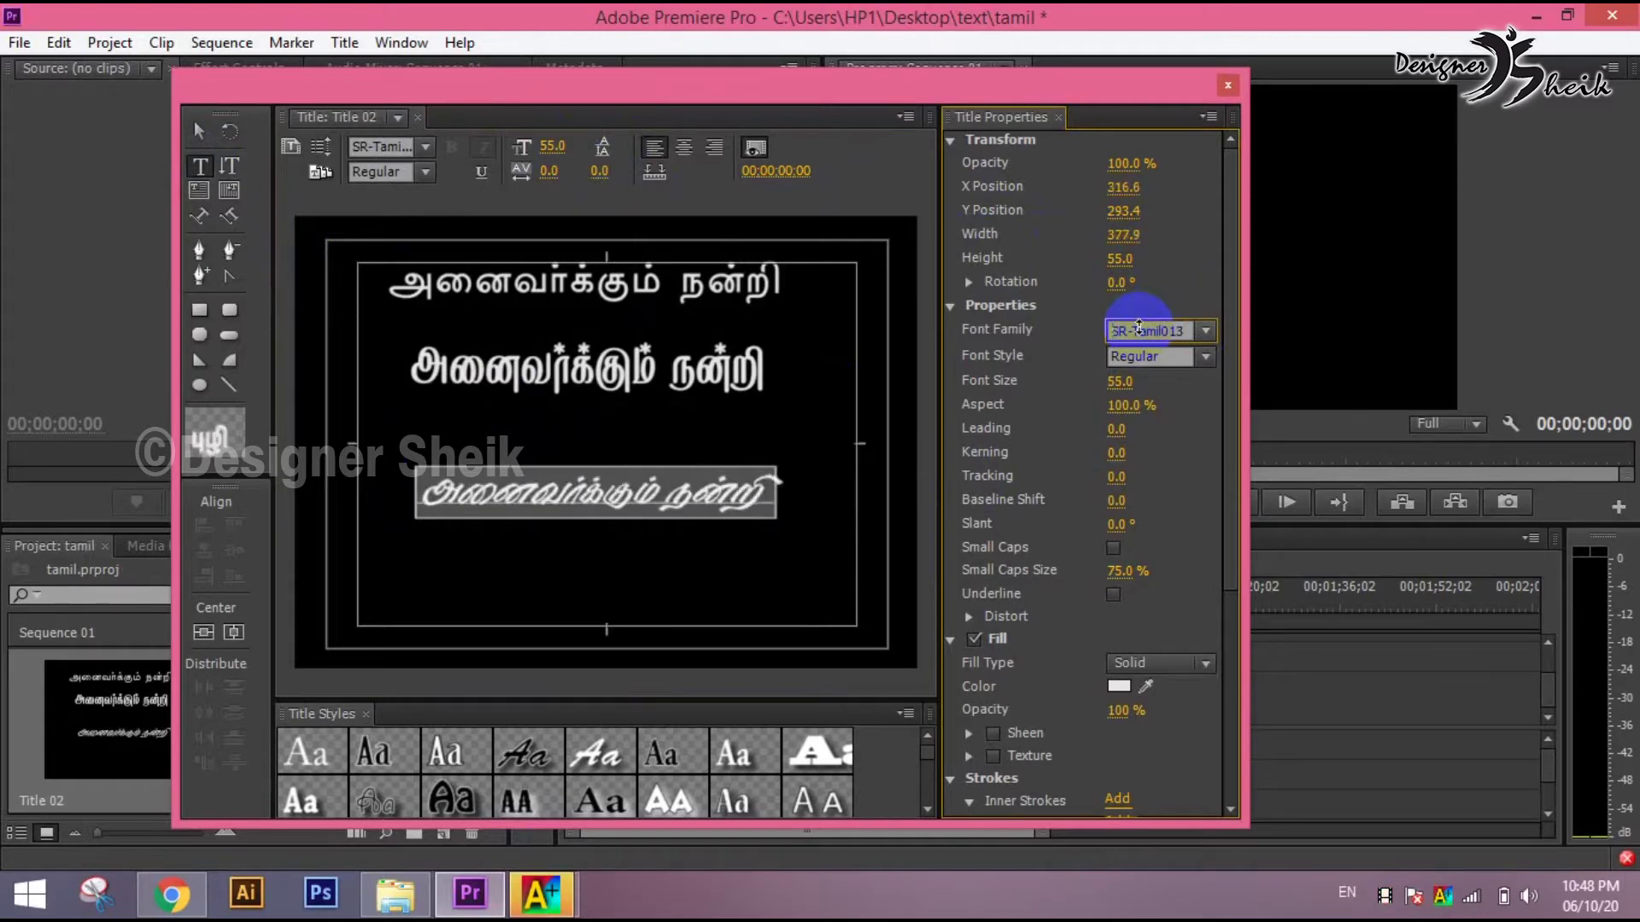
{"action": "key", "text": "Up"}
{"action": "key", "text": "Down"}
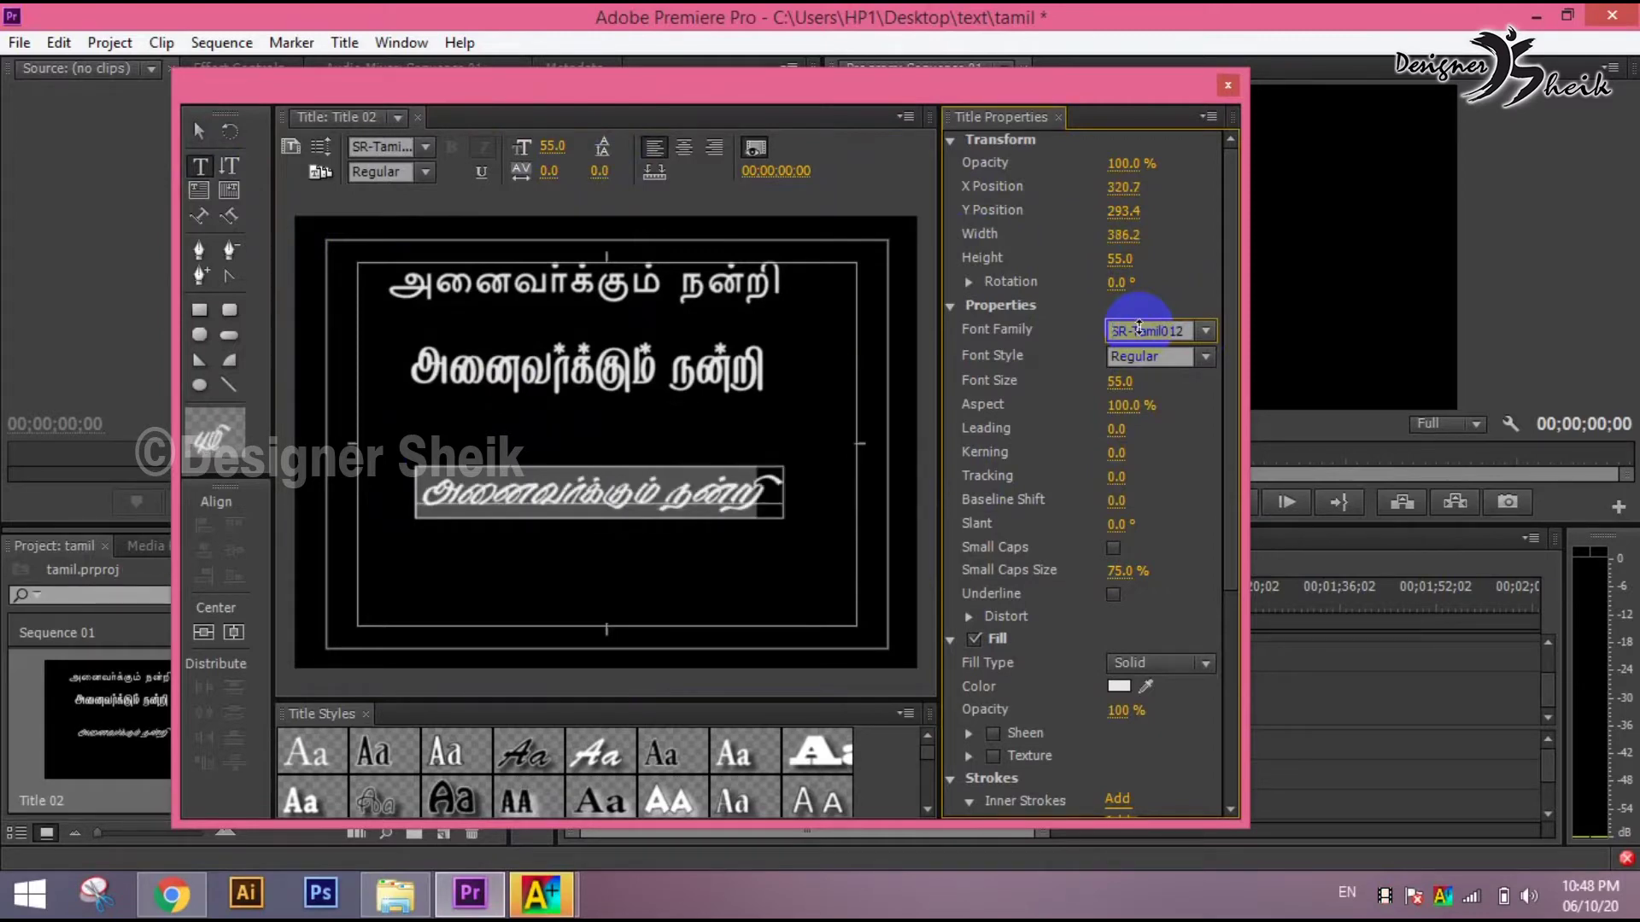
{"action": "key", "text": "Down"}
{"action": "key", "text": "Down"}
{"action": "key", "text": "Down"}
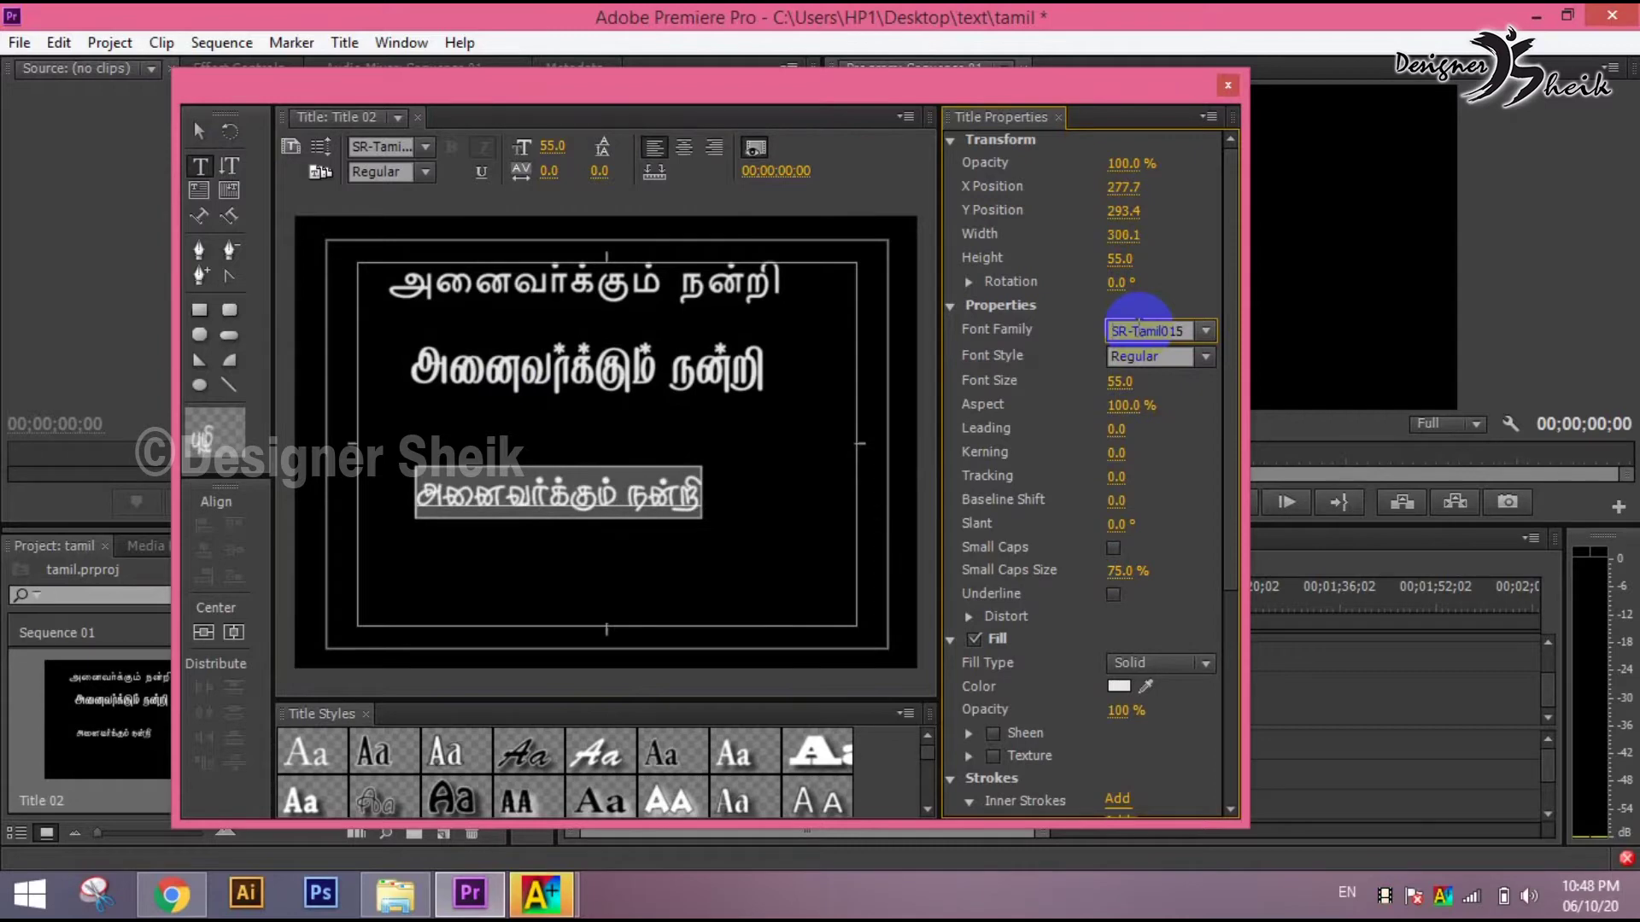
{"action": "key", "text": "Down"}
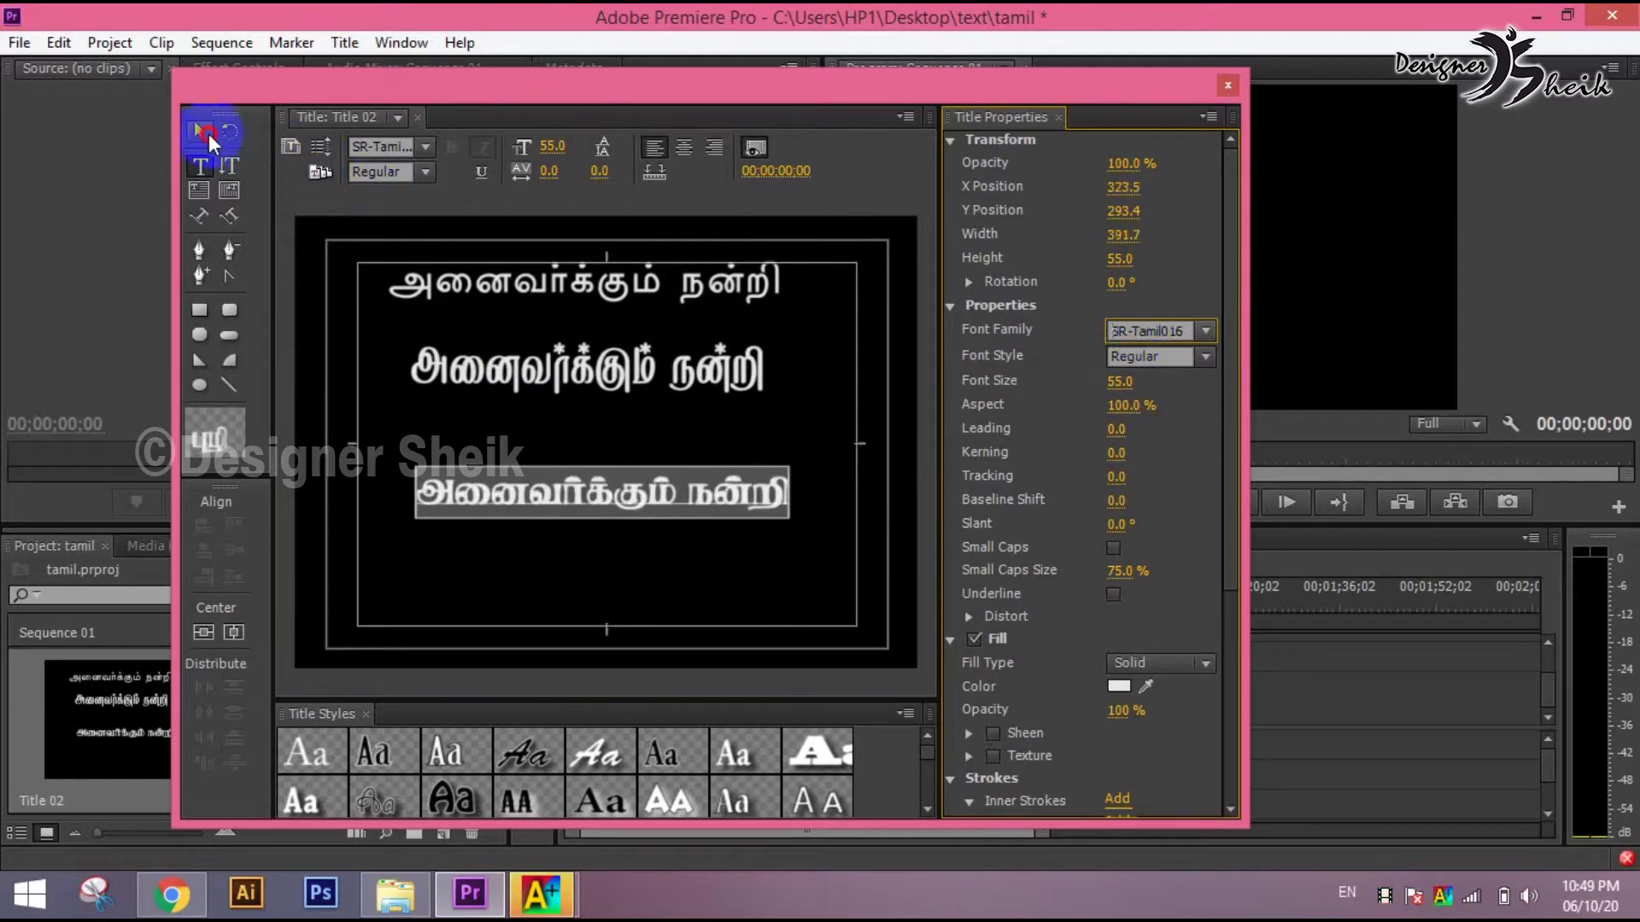
- Move the third Tamil line up into place and bring Fonts Converter forward
{"action": "left_click", "coordinate": [201, 132]}
{"action": "left_click_drag", "start_coordinate": [628, 478], "coordinate": [609, 421]}
{"action": "left_click", "coordinate": [646, 517]}
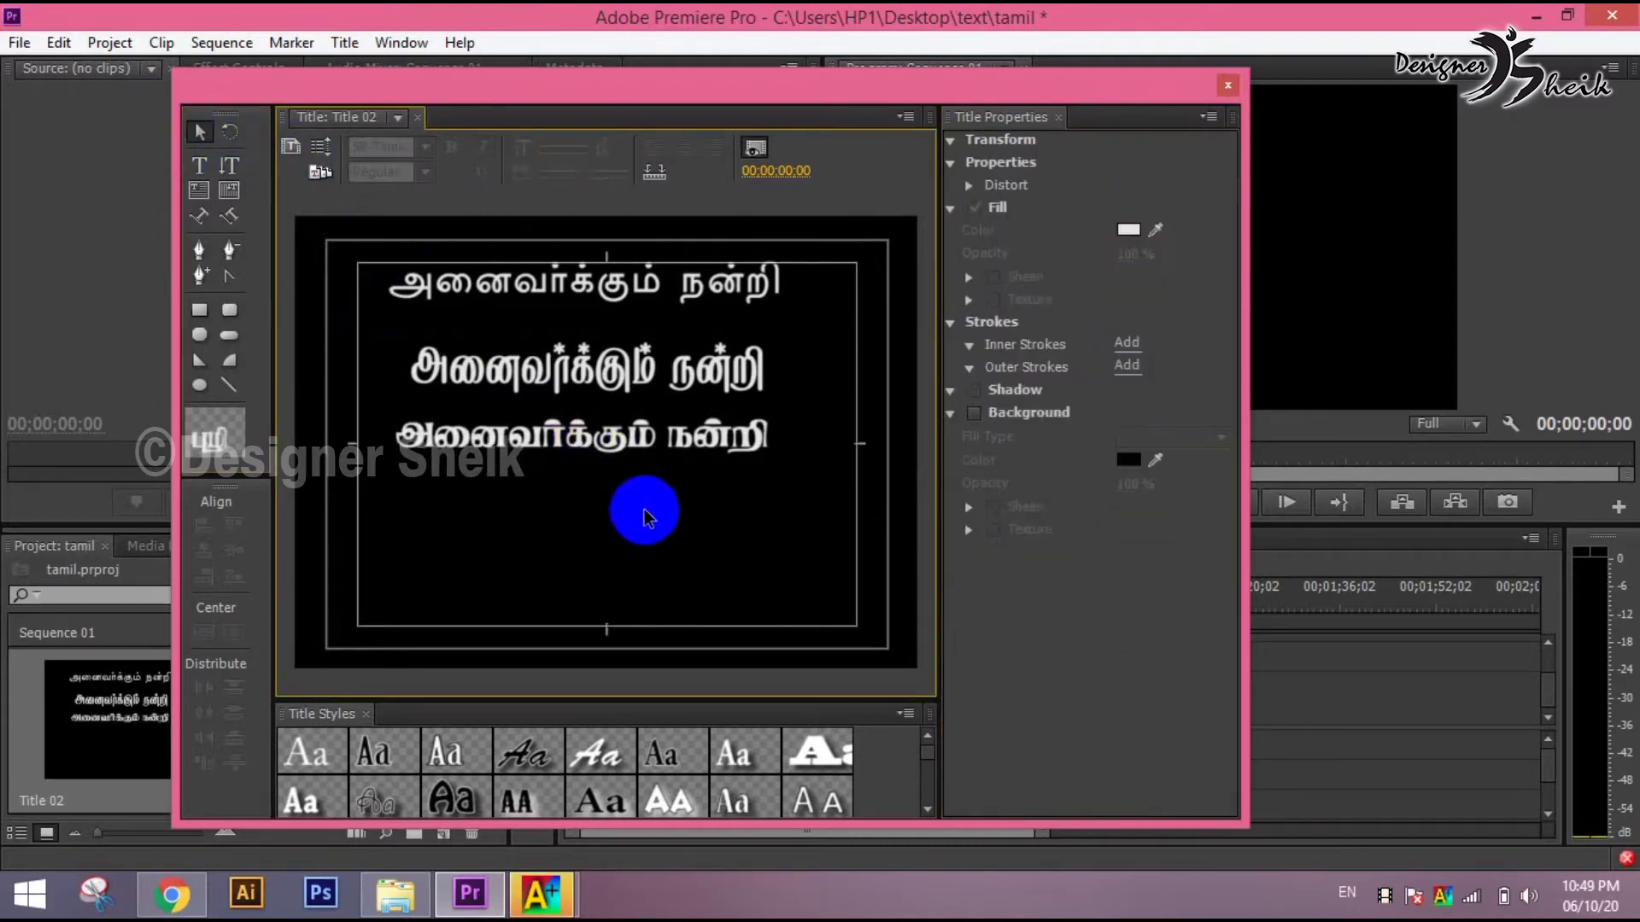
{"action": "left_click", "coordinate": [553, 880]}
{"action": "left_click", "coordinate": [675, 769]}
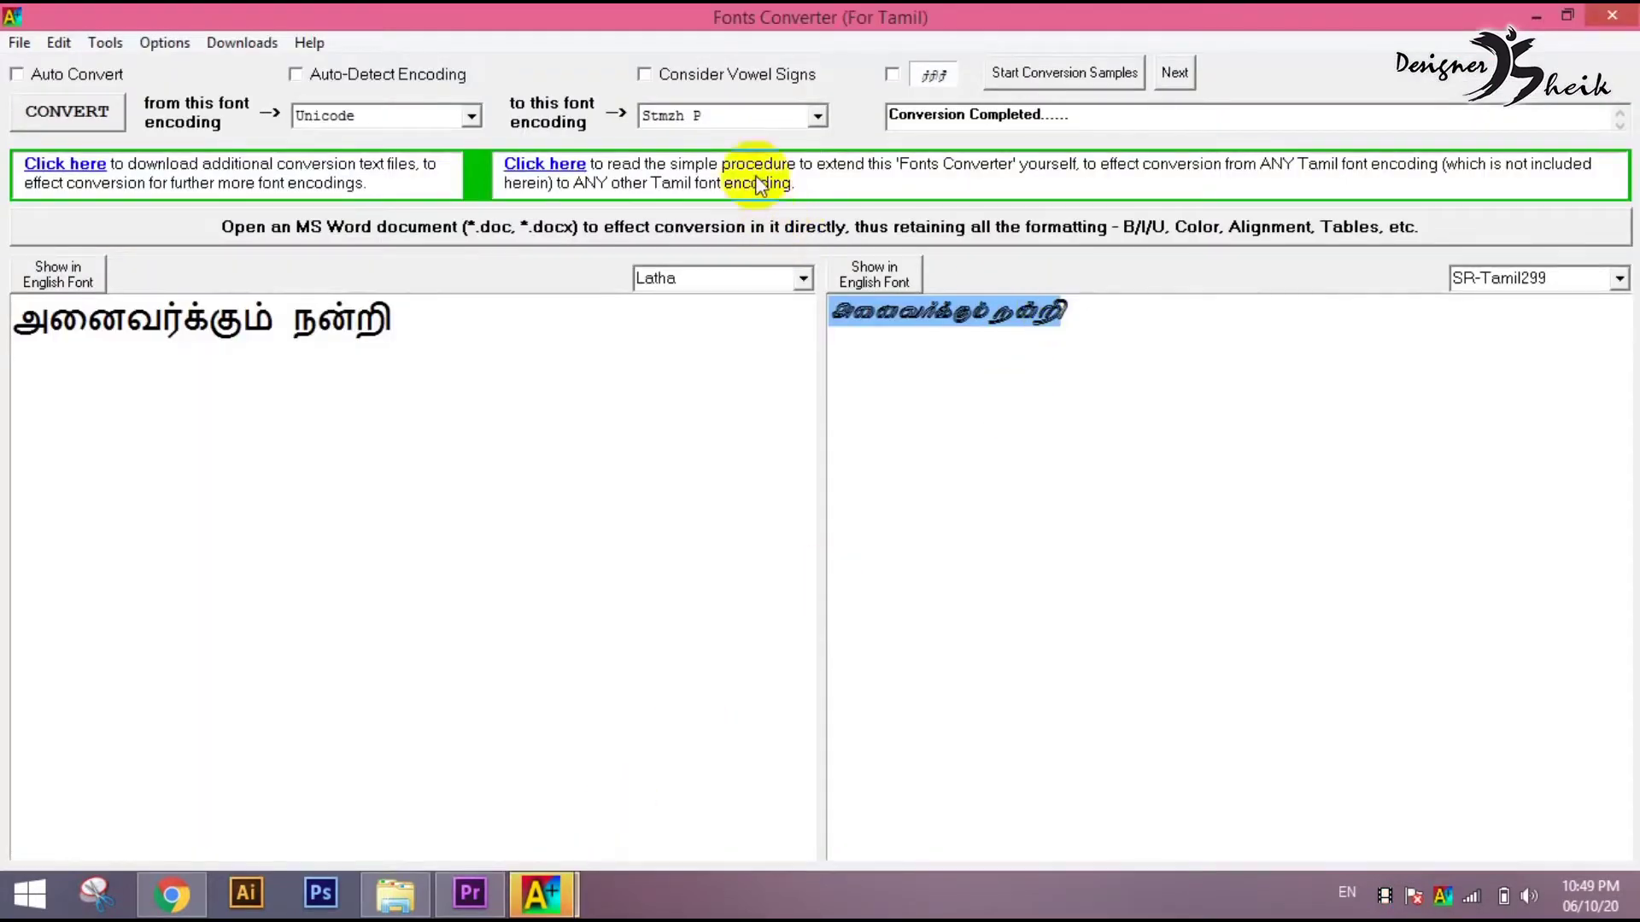
- Convert the Tamil phrase to Ka encoding, select the output, and return to Premiere's titler
{"action": "left_click", "coordinate": [817, 116]}
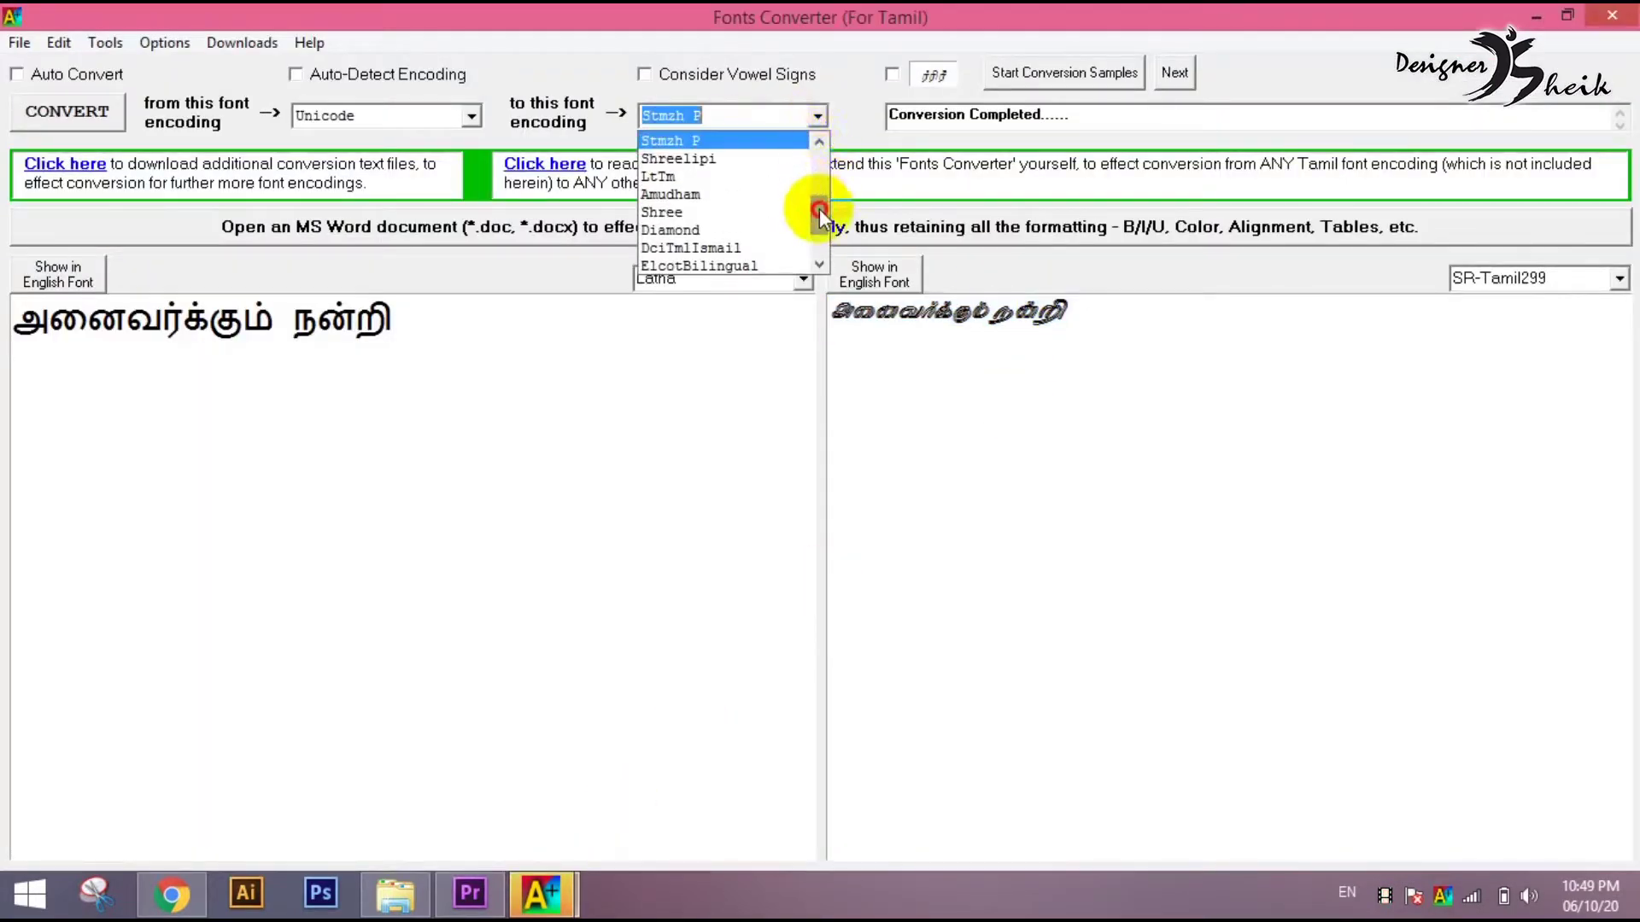
{"action": "left_click_drag", "start_coordinate": [818, 208], "coordinate": [823, 233]}
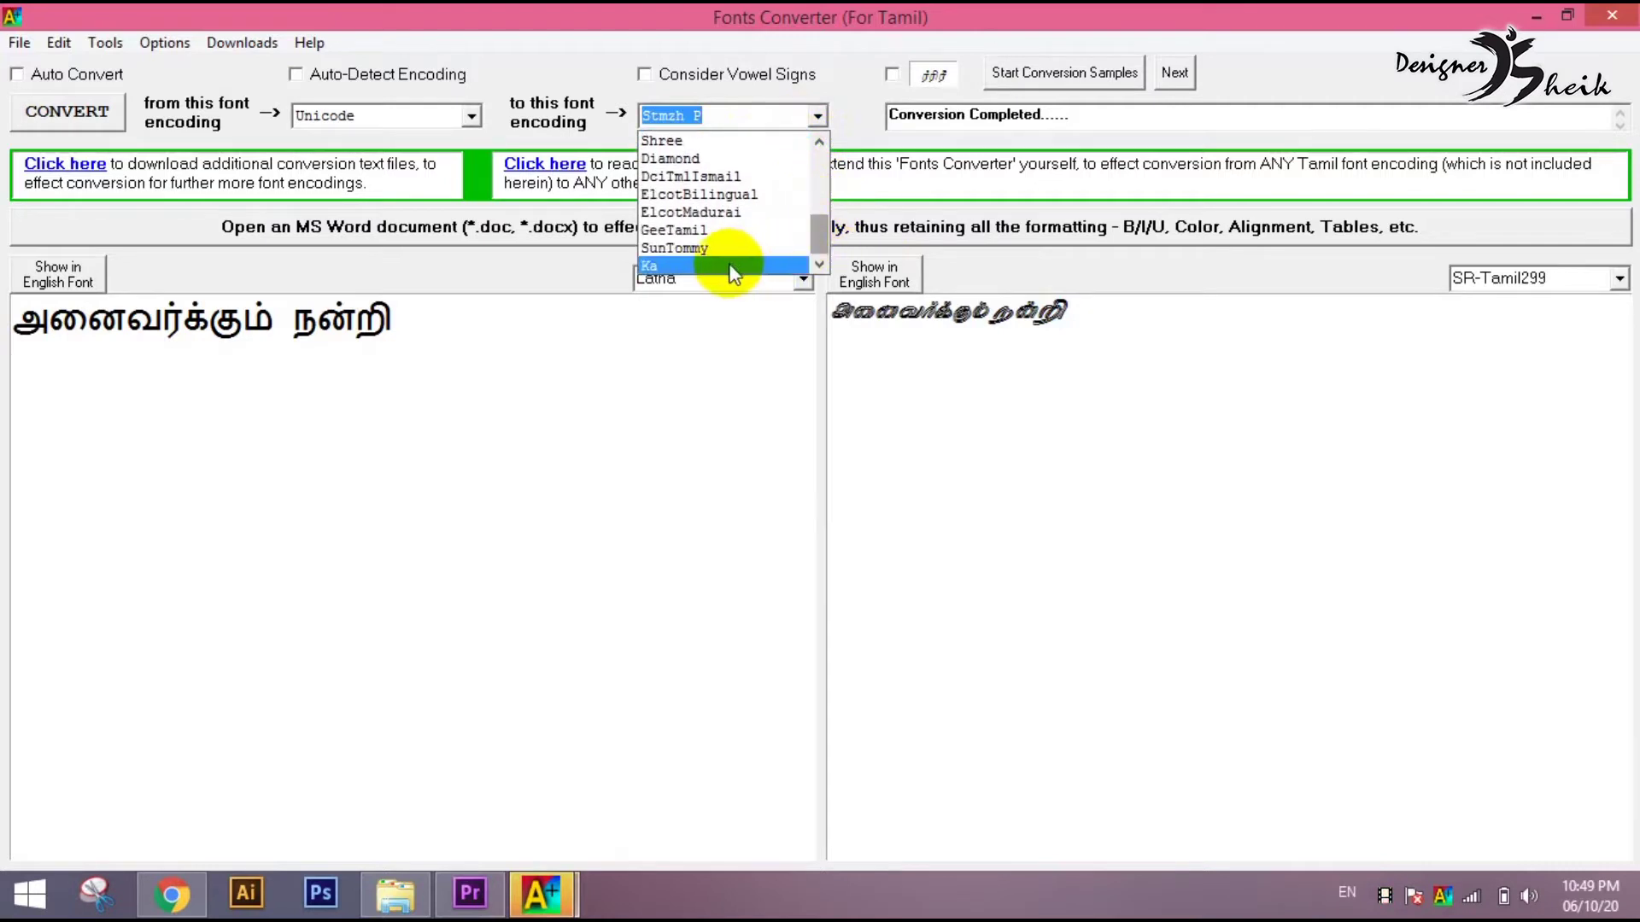
{"action": "left_click", "coordinate": [730, 271]}
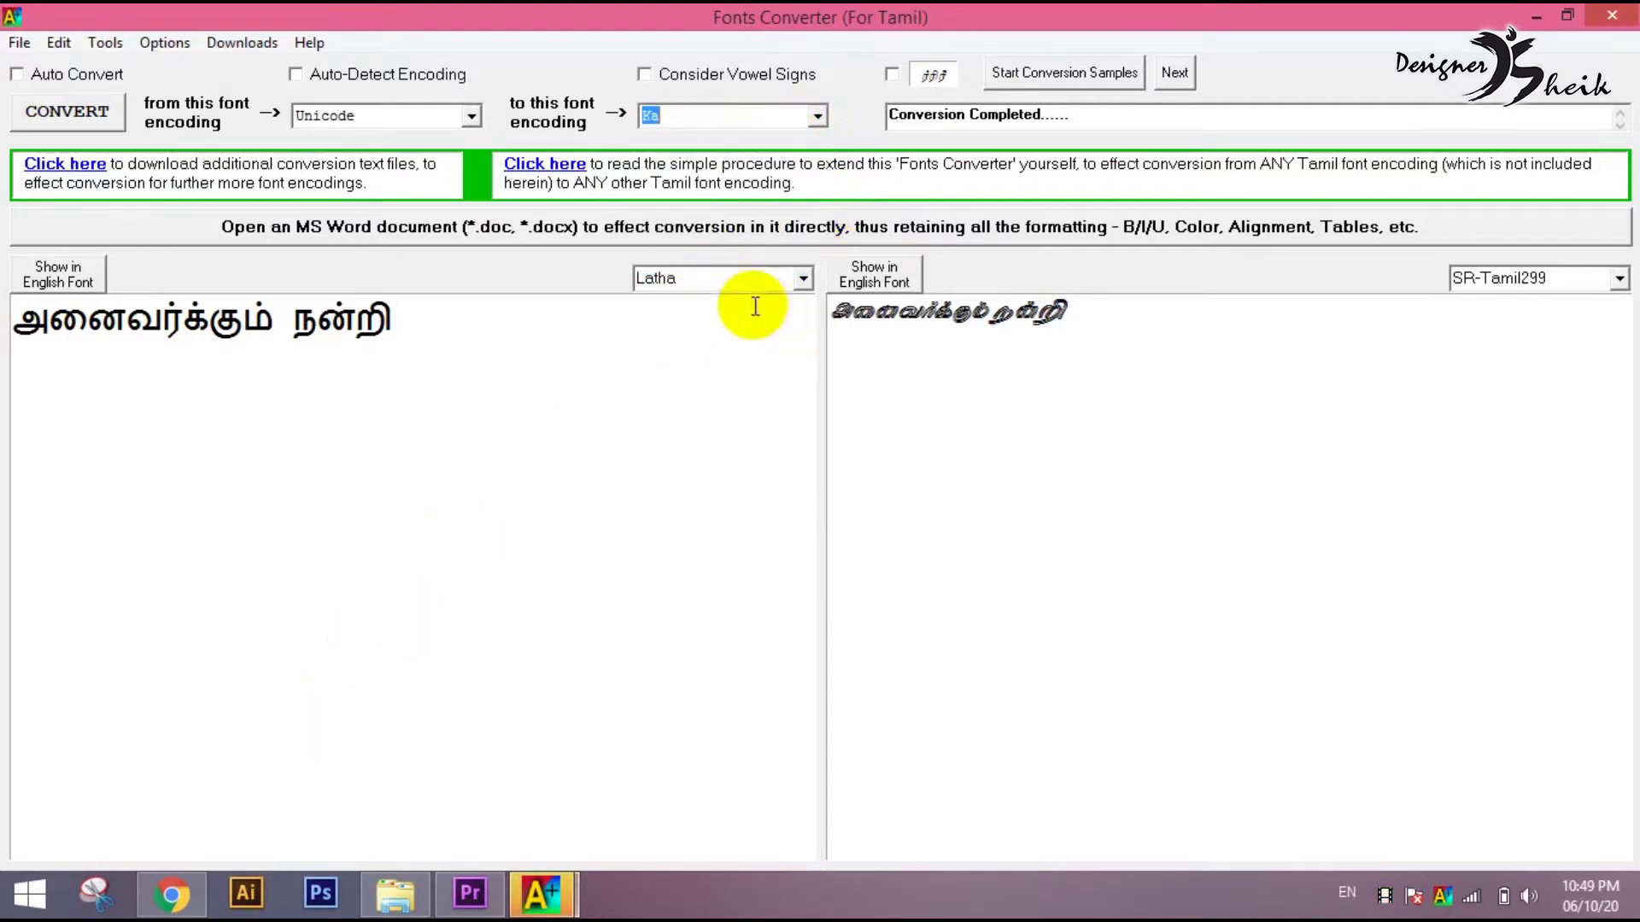
{"action": "left_click", "coordinate": [67, 127]}
{"action": "left_click", "coordinate": [1192, 325]}
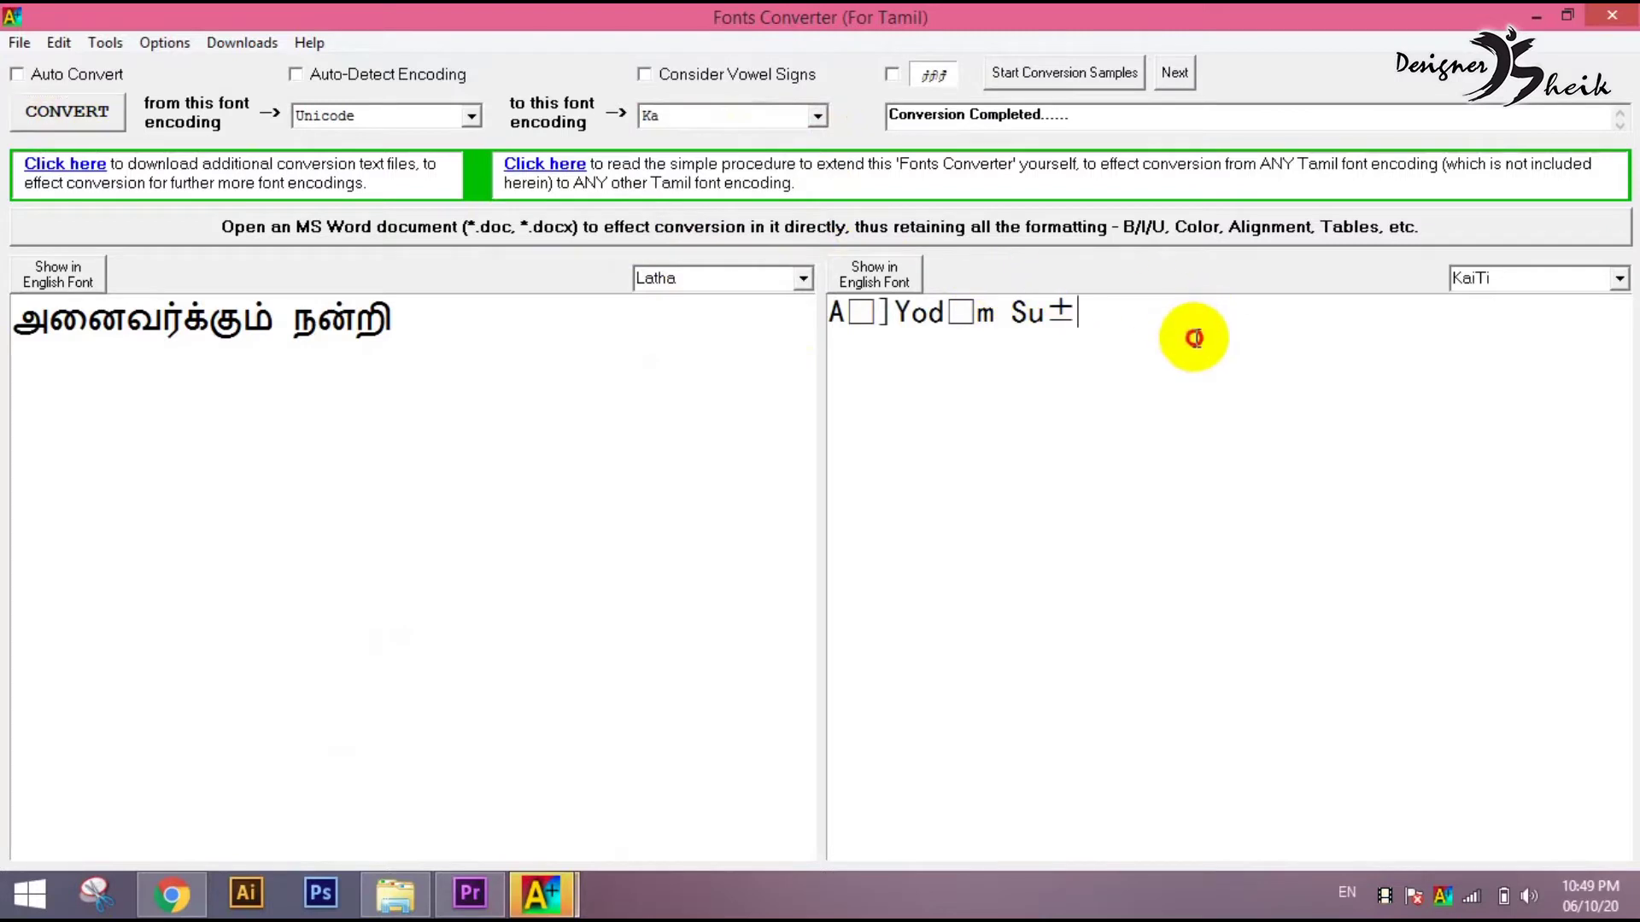
{"action": "left_click_drag", "start_coordinate": [1191, 325], "coordinate": [595, 332]}
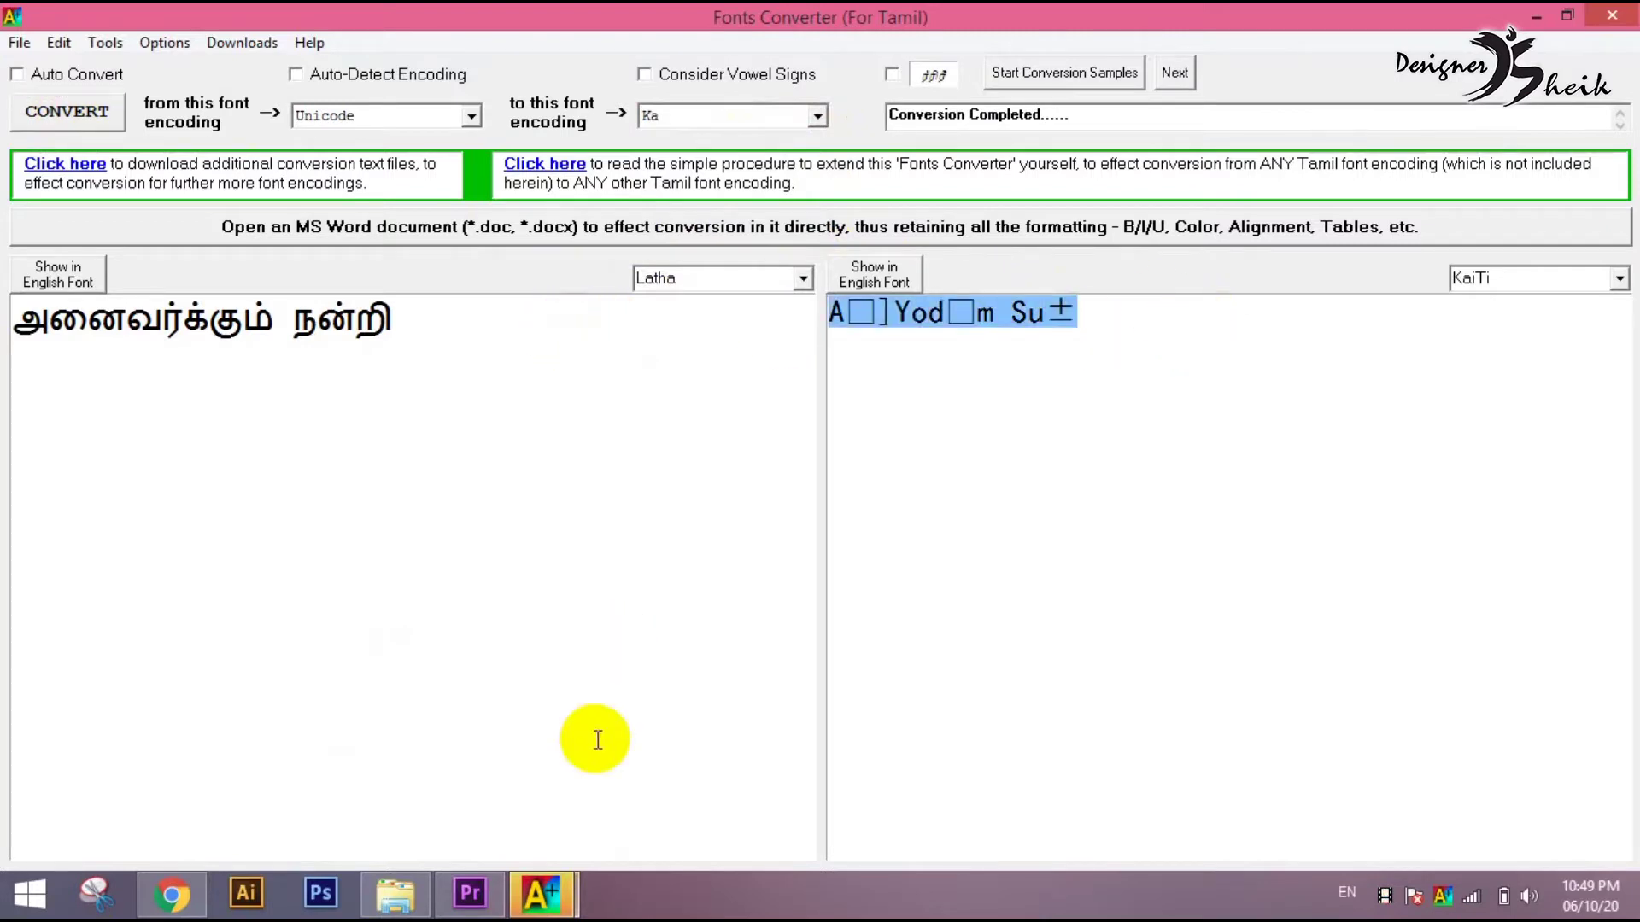
{"action": "left_click", "coordinate": [470, 894]}
{"action": "left_click", "coordinate": [560, 423]}
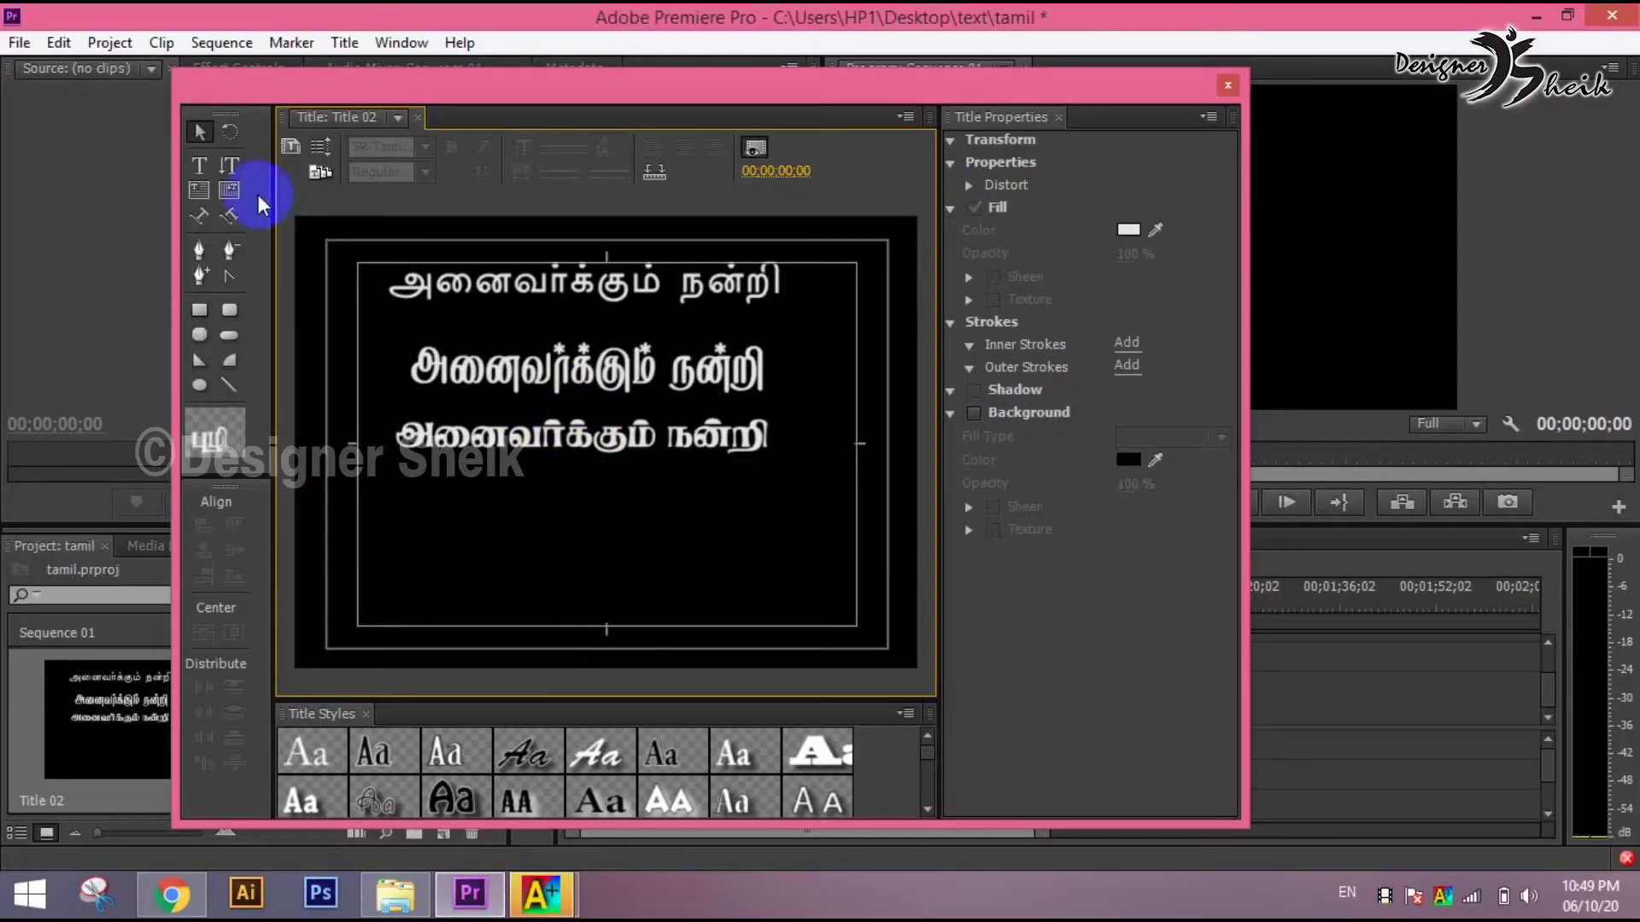
- Paste the Ka phrase as a fourth line in KA-Tamil007 Bold and position it beneath the others
{"action": "left_click", "coordinate": [199, 164]}
{"action": "left_click", "coordinate": [443, 518]}
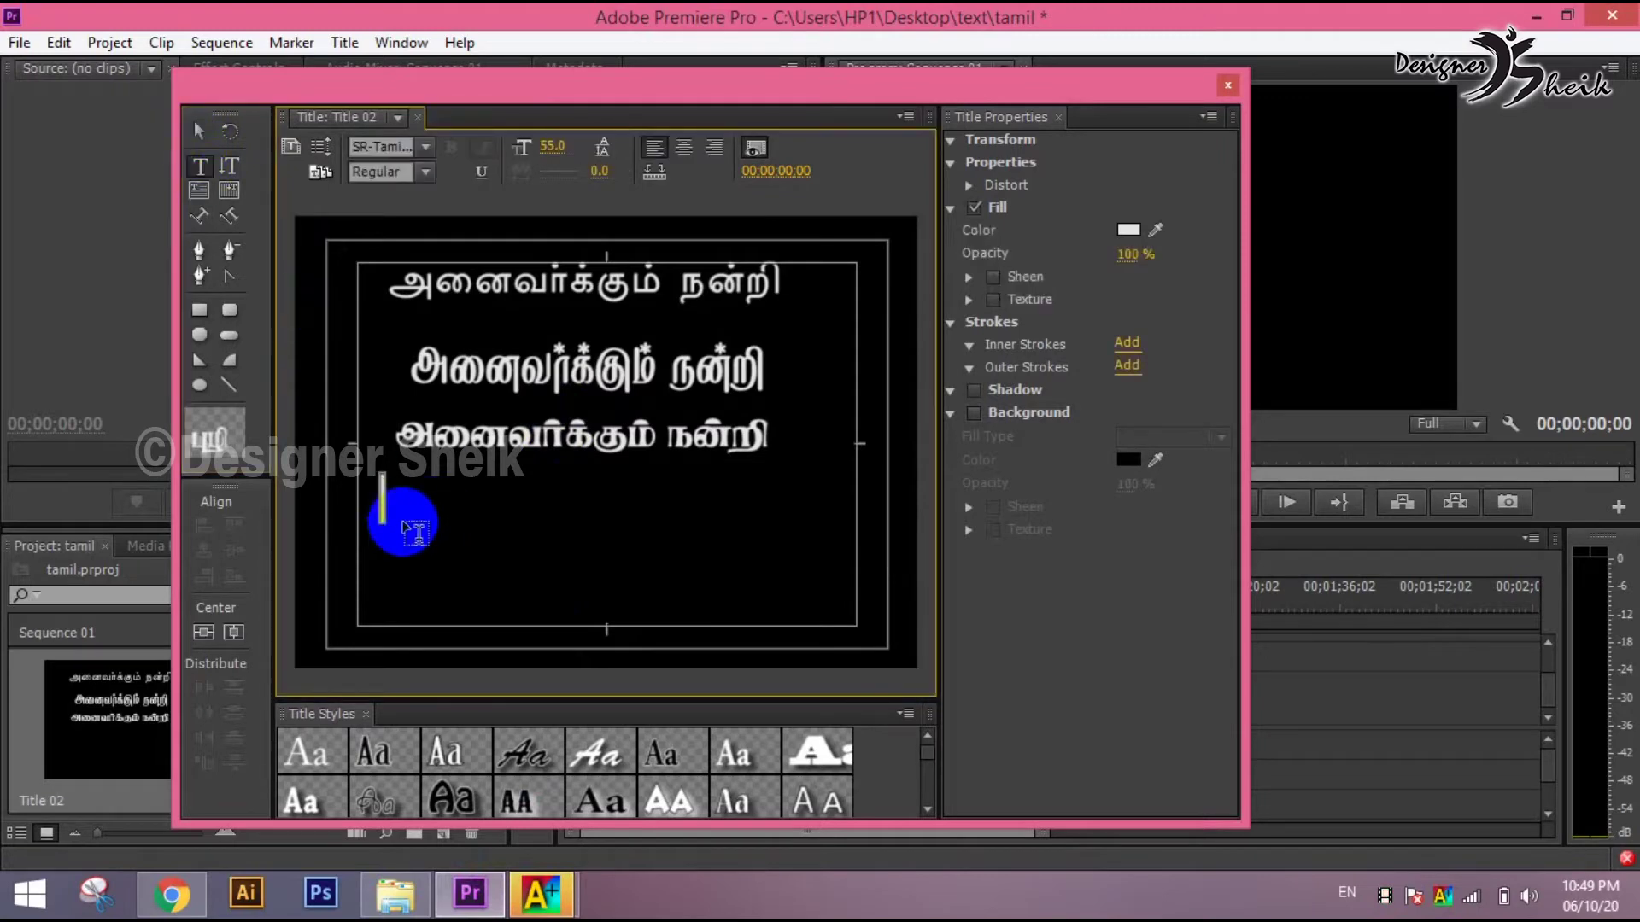
{"action": "key", "text": "ctrl+v"}
{"action": "left_click", "coordinate": [1136, 331]}
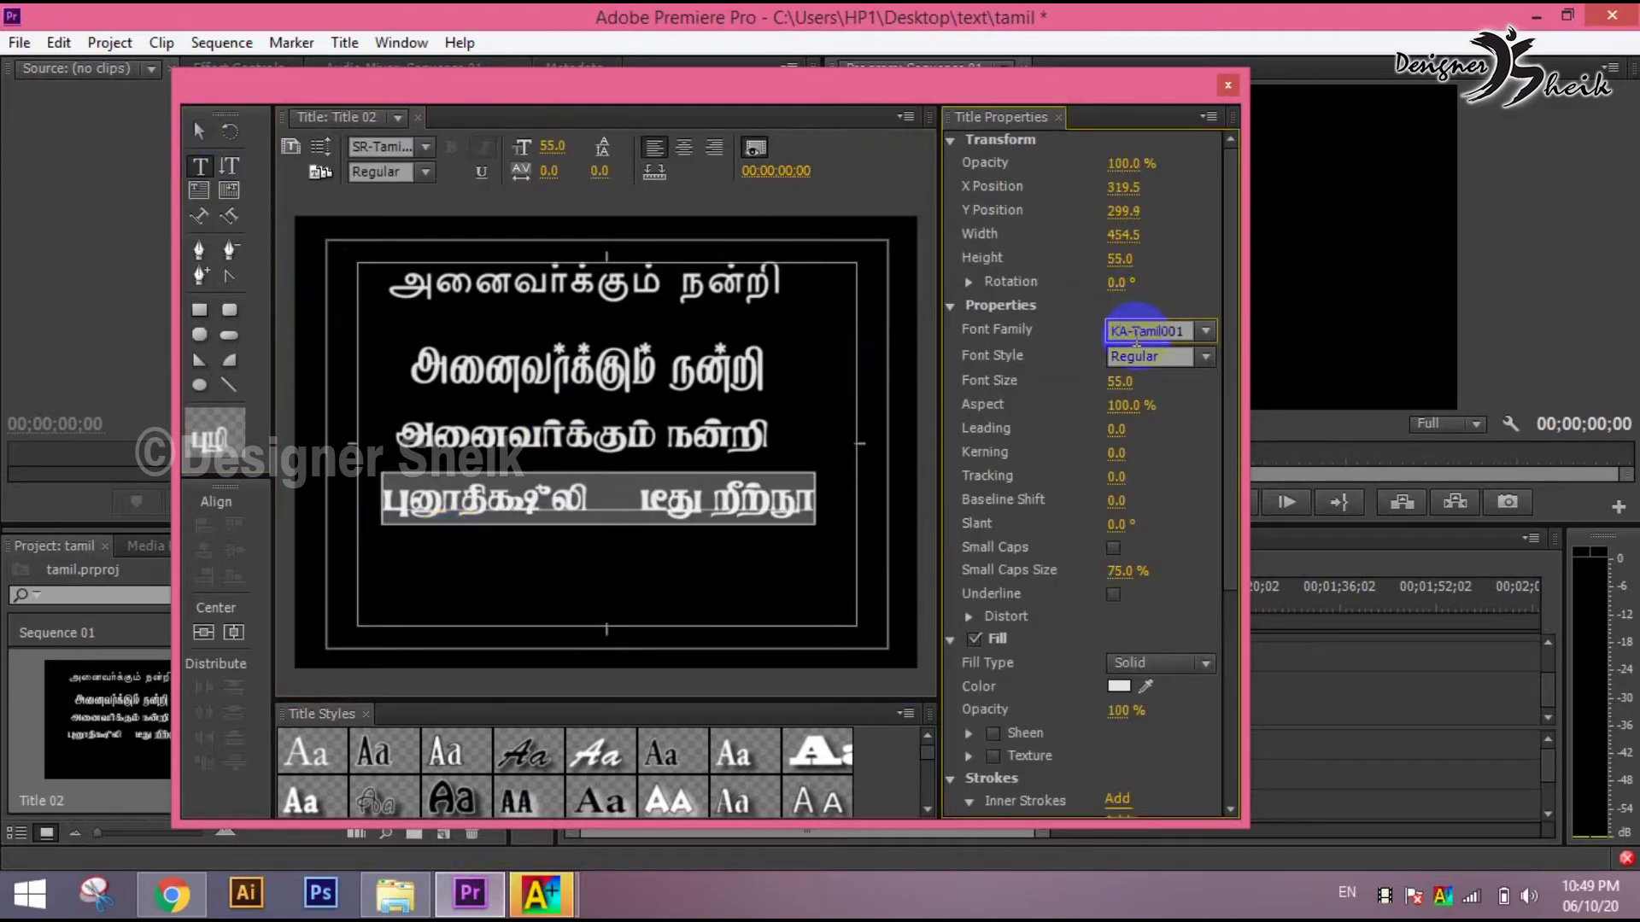
{"action": "key", "text": "Return"}
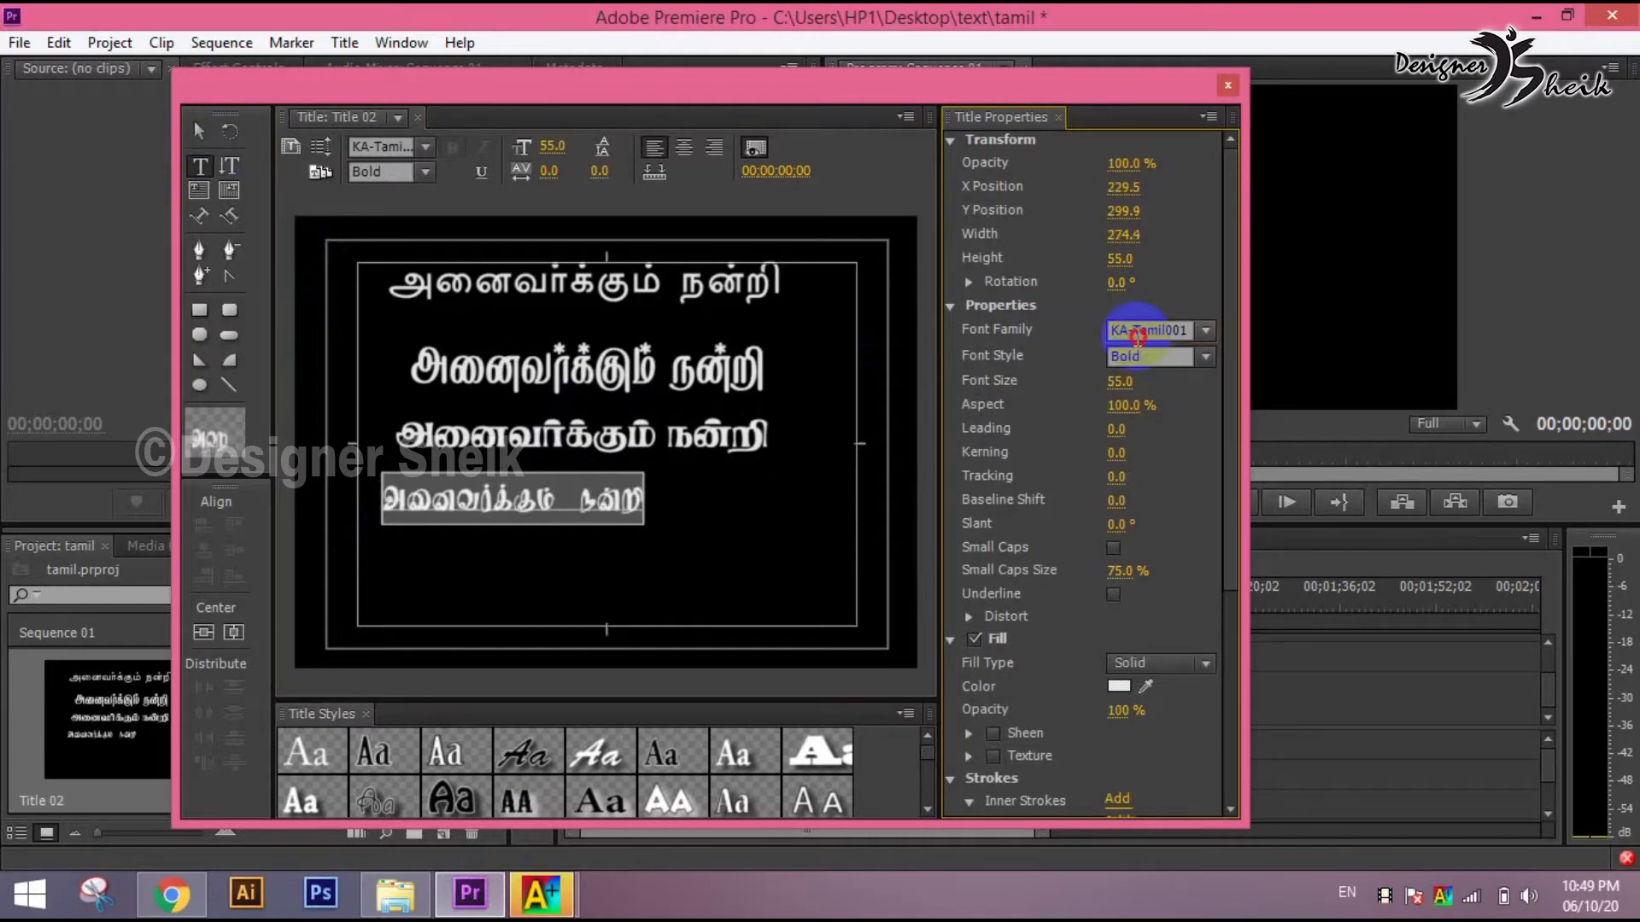
{"action": "key", "text": "Down"}
{"action": "key", "text": "Down"}
{"action": "key", "text": "Down"}
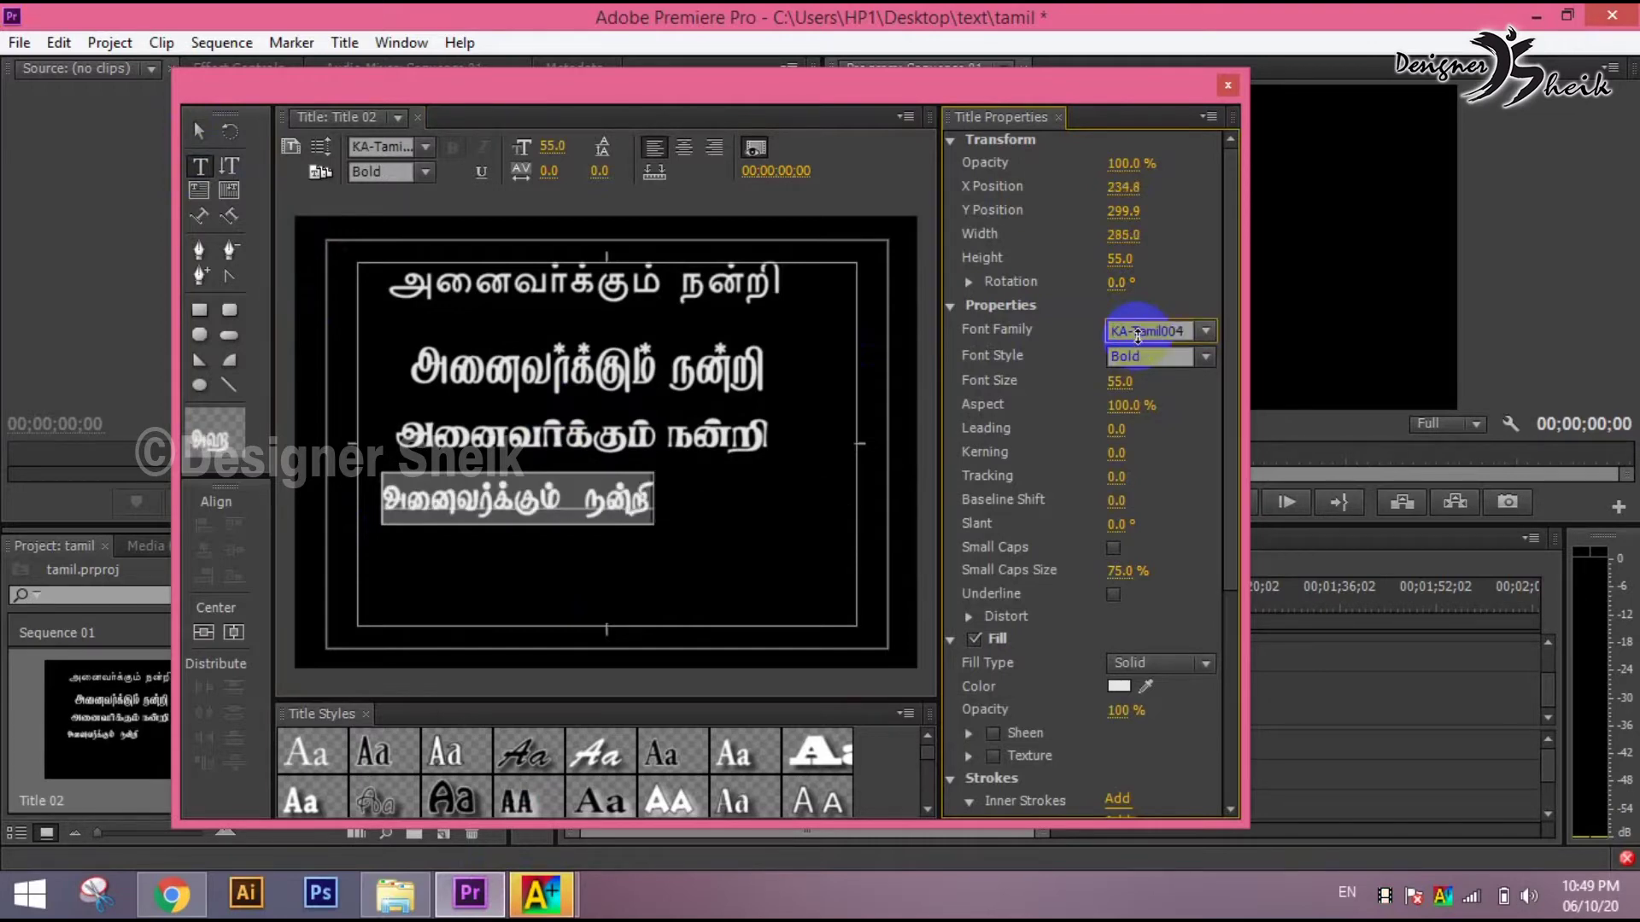
{"action": "key", "text": "Down"}
{"action": "key", "text": "Down"}
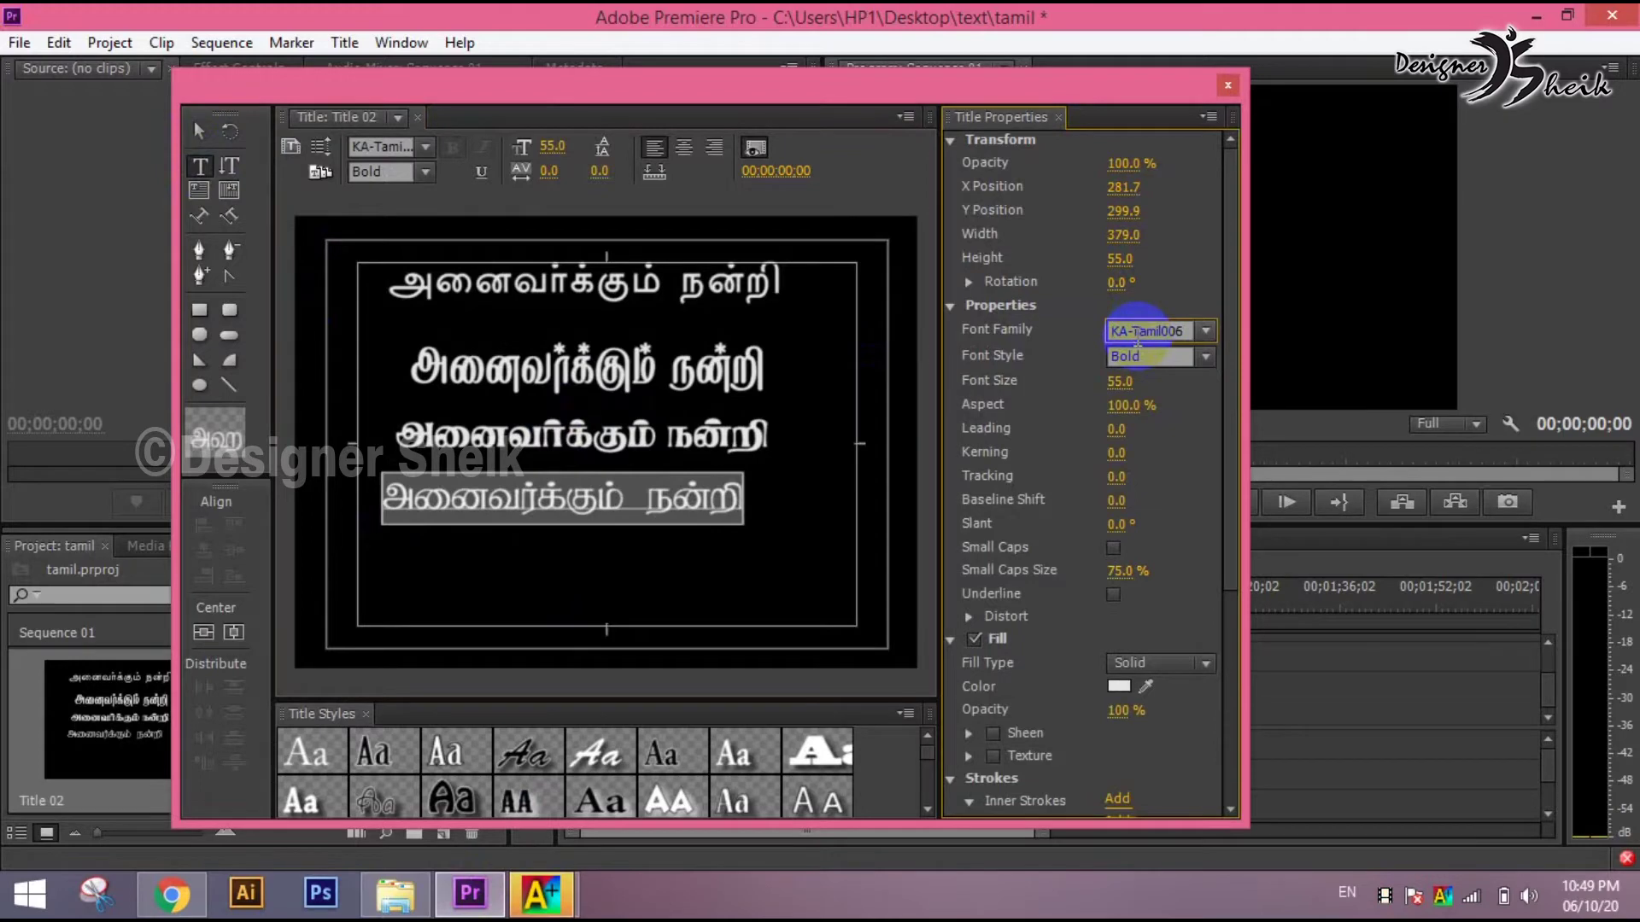
{"action": "key", "text": "Down"}
{"action": "left_click", "coordinate": [199, 130]}
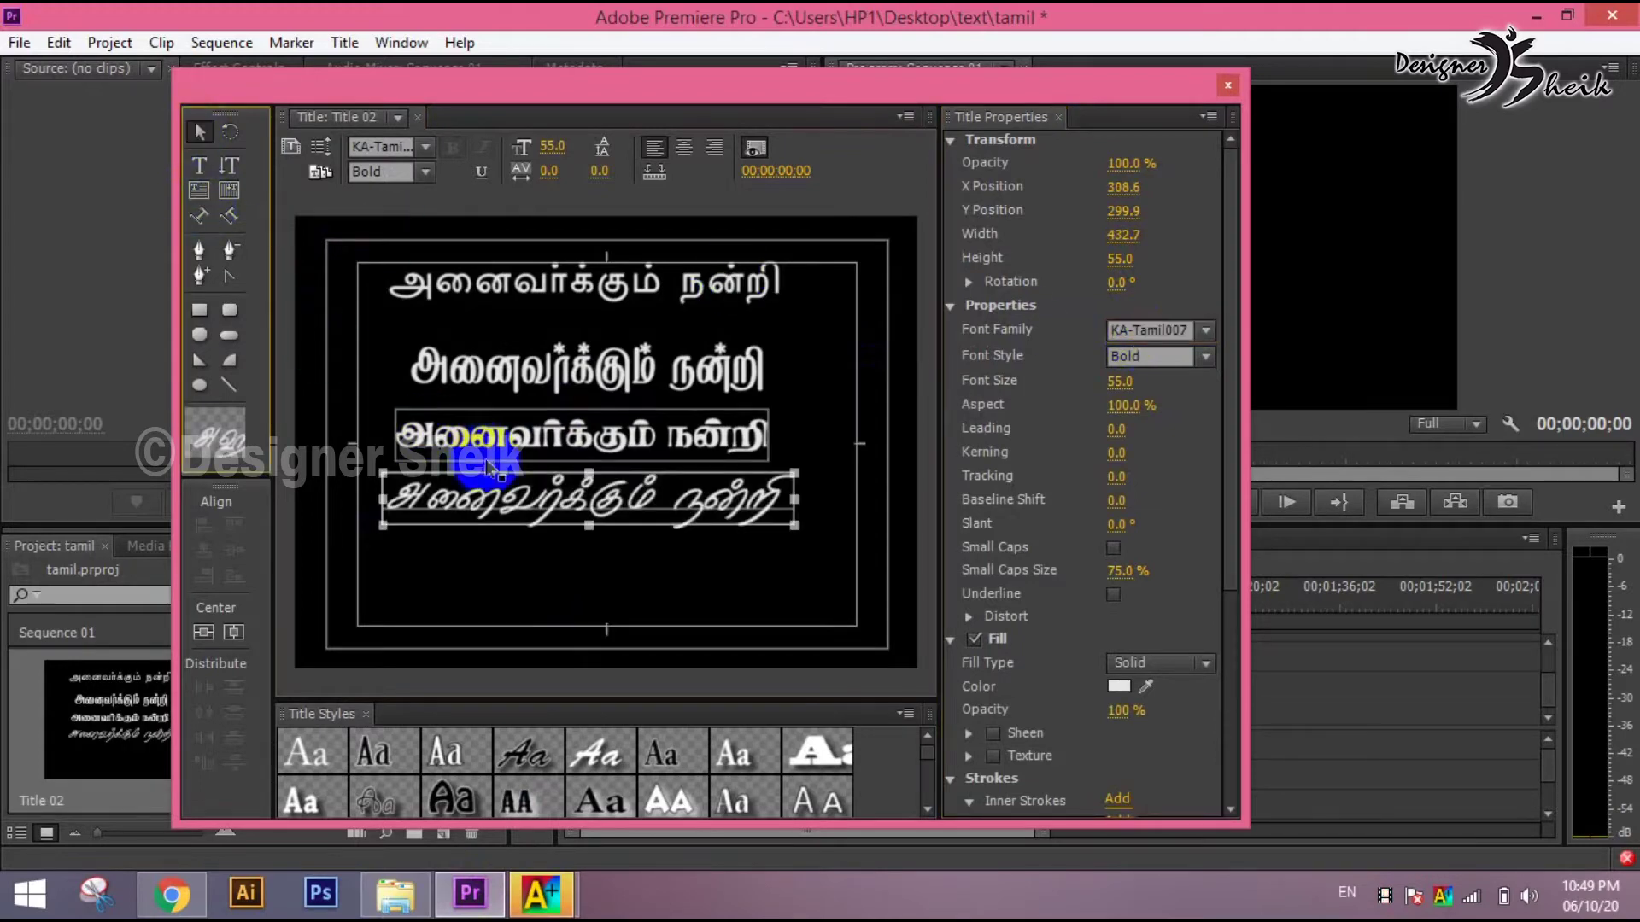
{"action": "mouse_move", "coordinate": [485, 501]}
{"action": "left_mouse_down"}
{"action": "mouse_move", "coordinate": [486, 555]}
{"action": "mouse_move", "coordinate": [478, 449]}
{"action": "left_mouse_up"}
- Paste the phrase as a fifth line near the bottom in the JF-Tamil001 font
{"action": "left_click", "coordinate": [199, 164]}
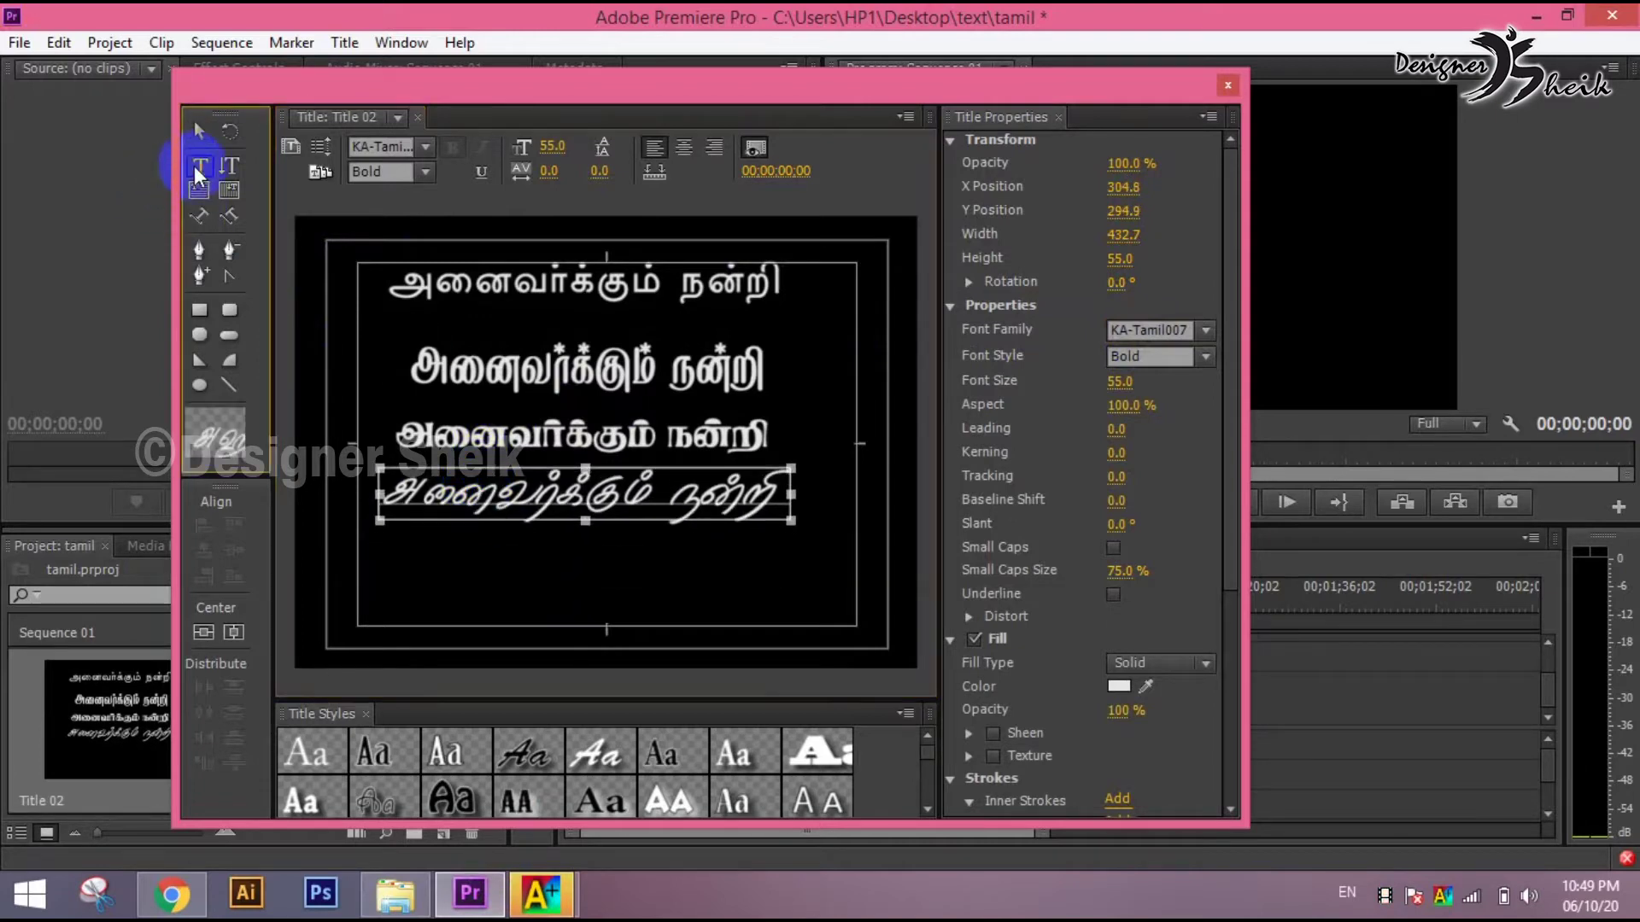
{"action": "left_click", "coordinate": [433, 543]}
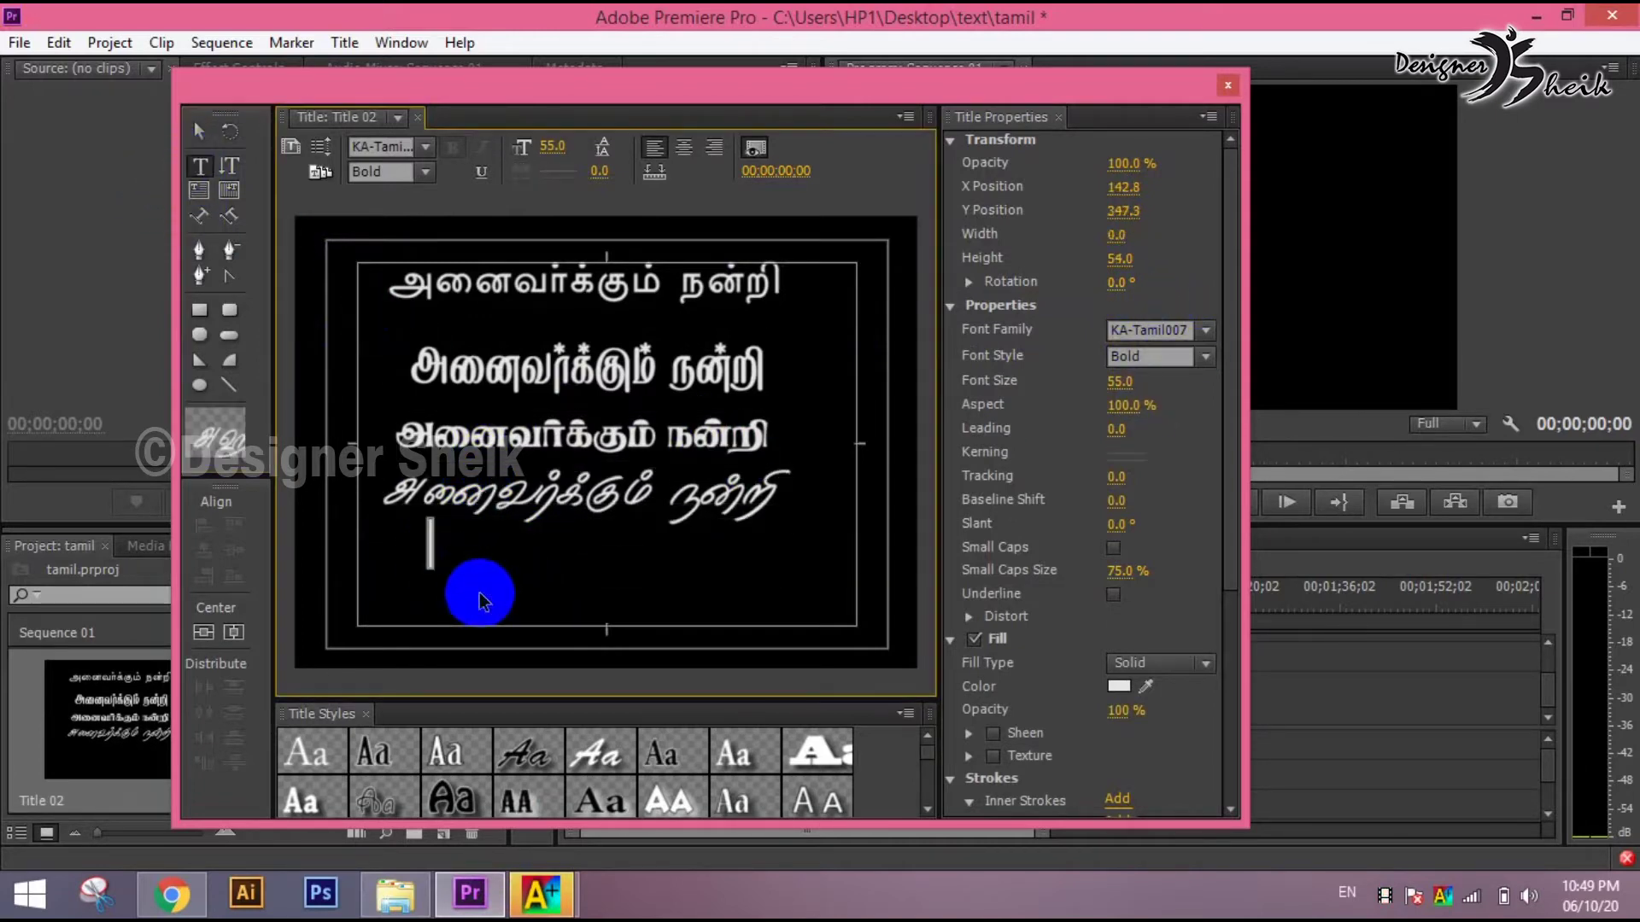
{"action": "key", "text": "ctrl+v"}
{"action": "key", "text": "ctrl+a"}
{"action": "left_click", "coordinate": [1149, 332]}
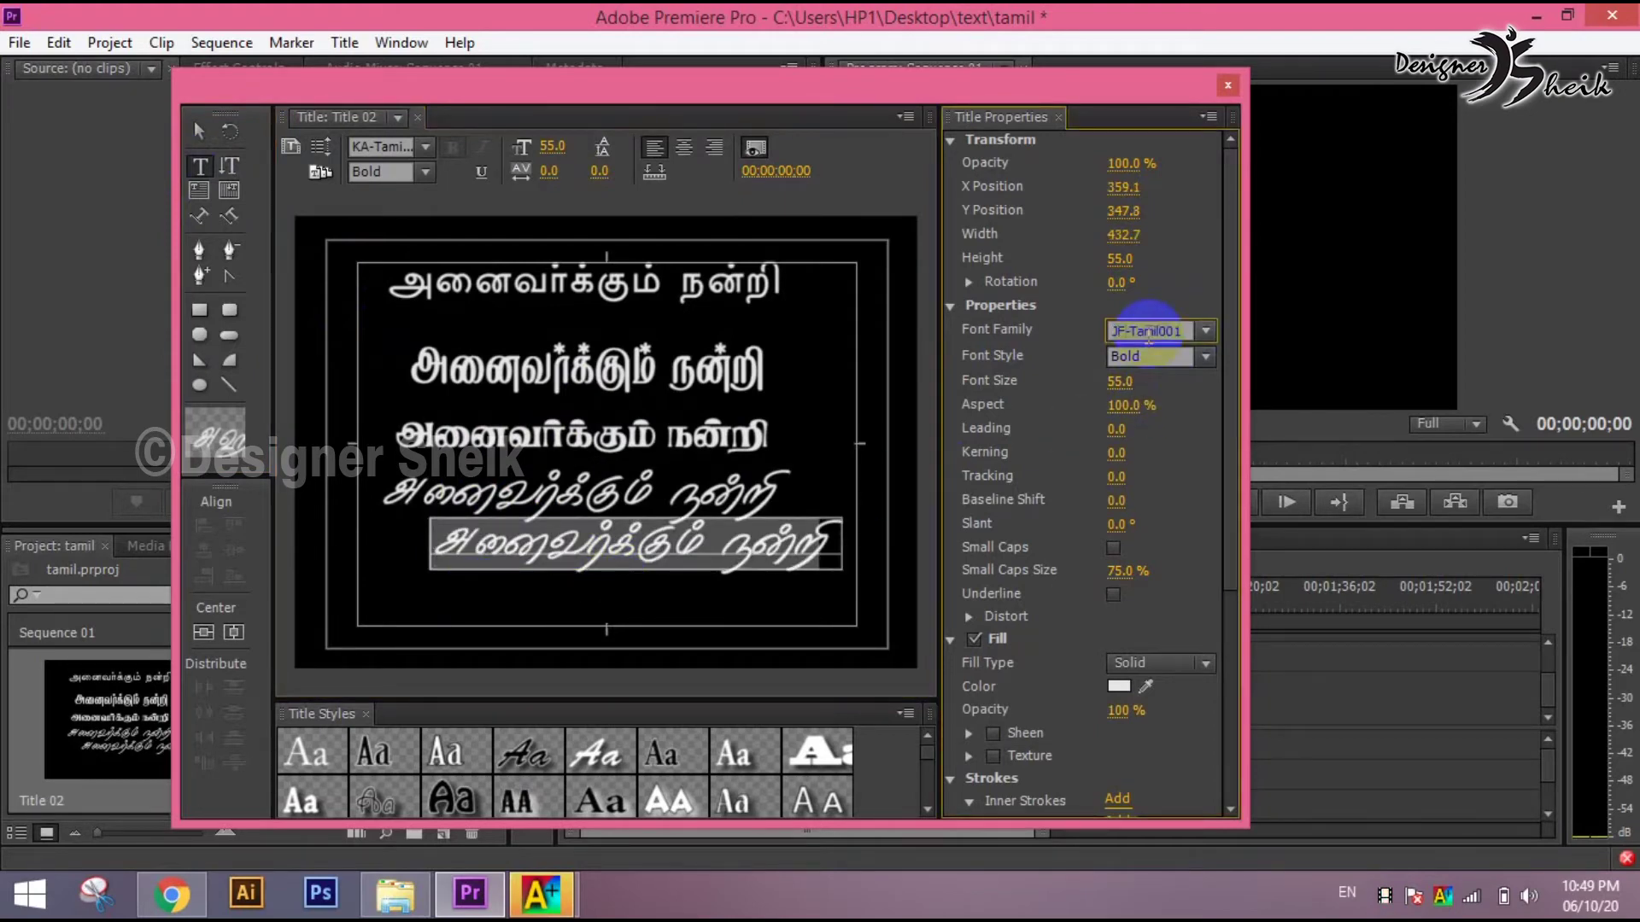
{"action": "key", "text": "Return"}
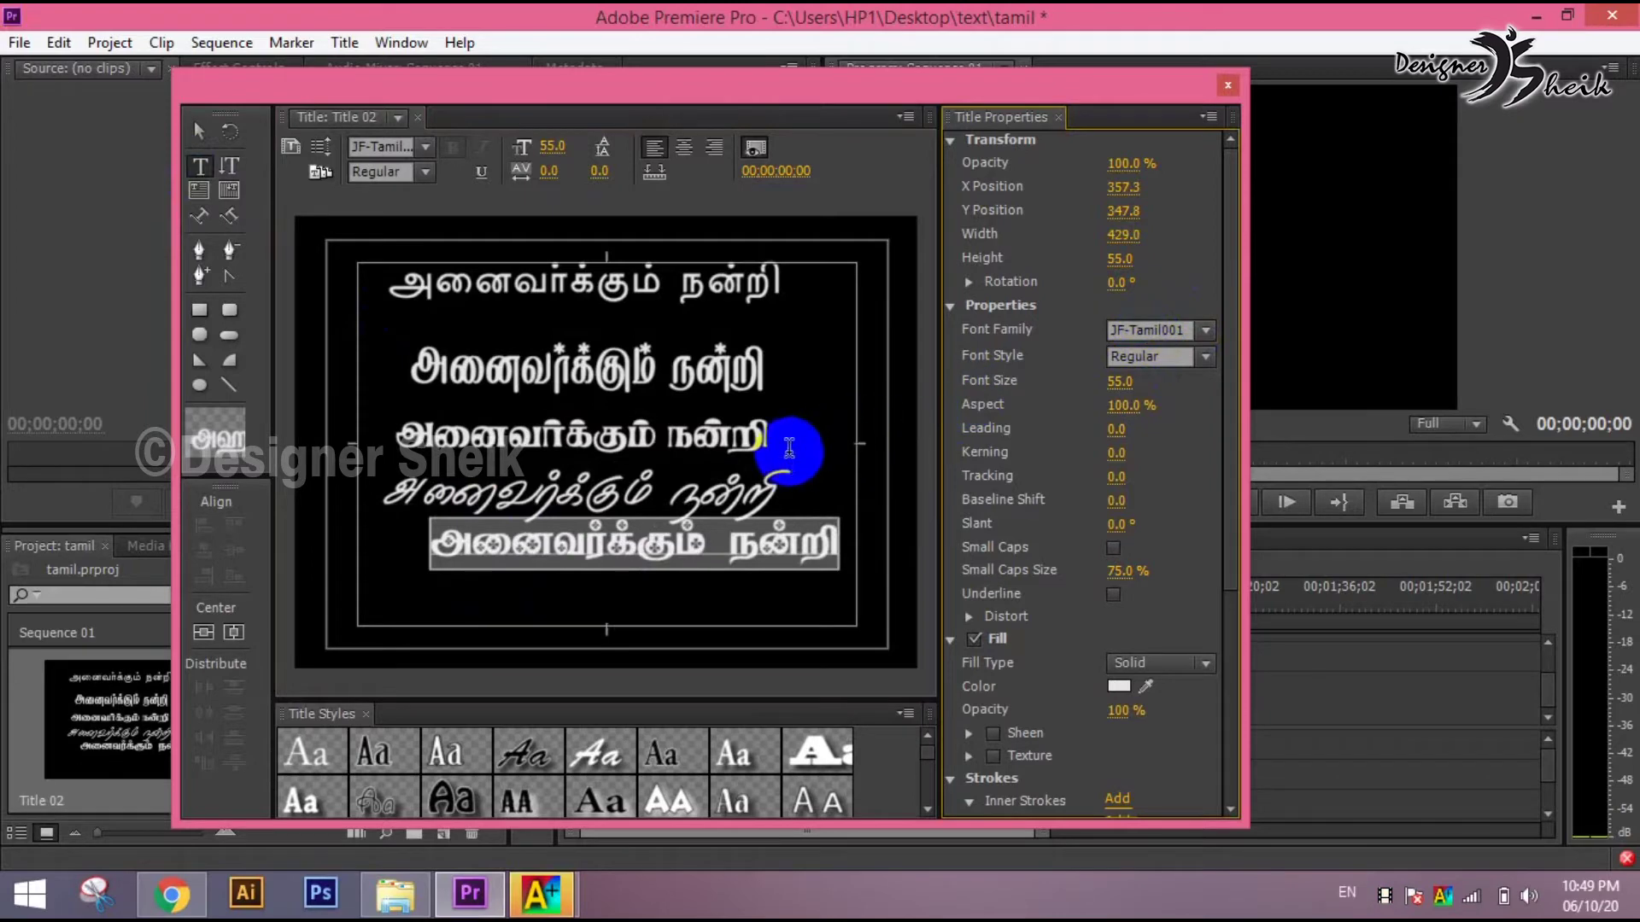
{"action": "left_click", "coordinate": [784, 450]}
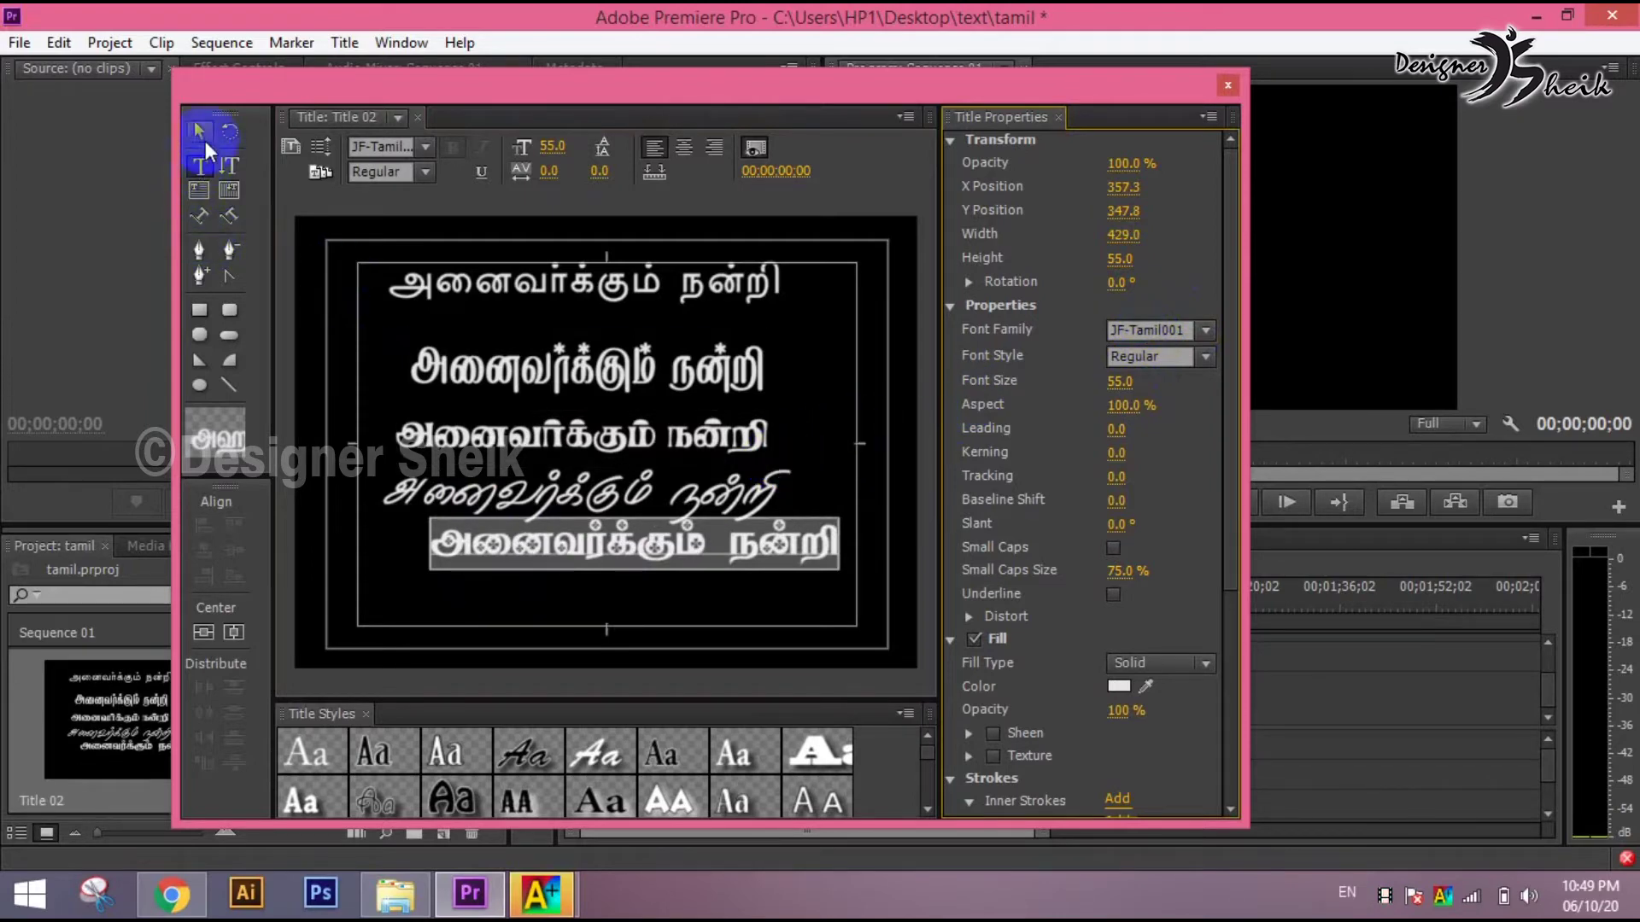
- Reposition the fifth line just beneath the KA-Tamil007 line
{"action": "left_click", "coordinate": [199, 130]}
{"action": "left_click", "coordinate": [544, 560]}
{"action": "left_click_drag", "start_coordinate": [544, 560], "coordinate": [493, 583]}
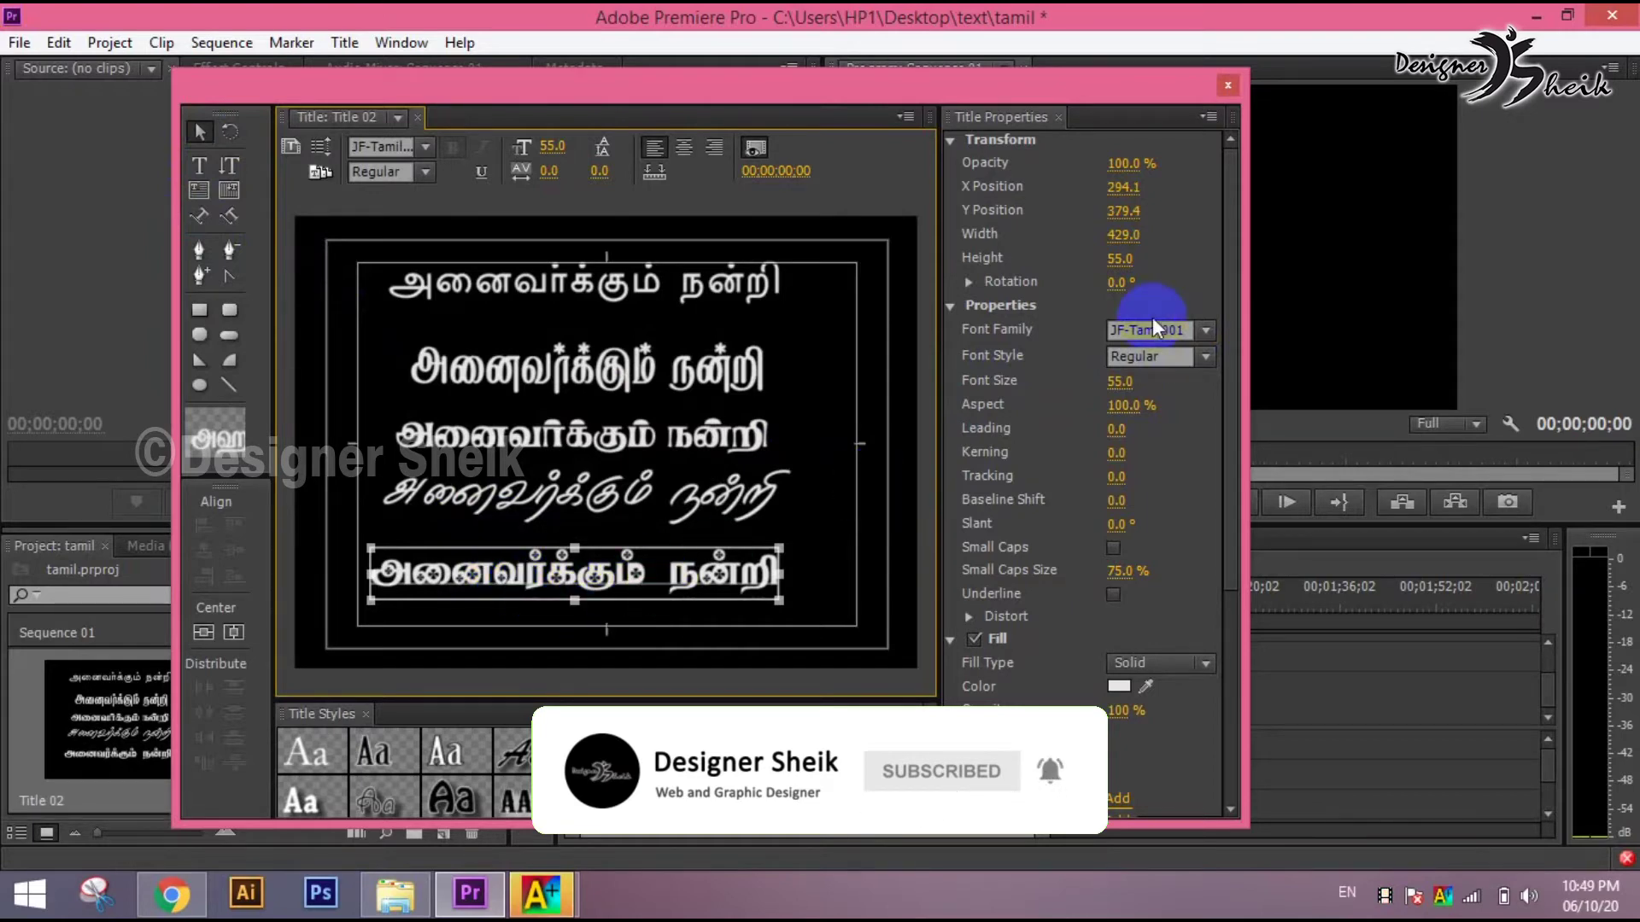
{"action": "left_click", "coordinate": [1145, 330]}
{"action": "left_click_drag", "start_coordinate": [732, 591], "coordinate": [752, 555]}
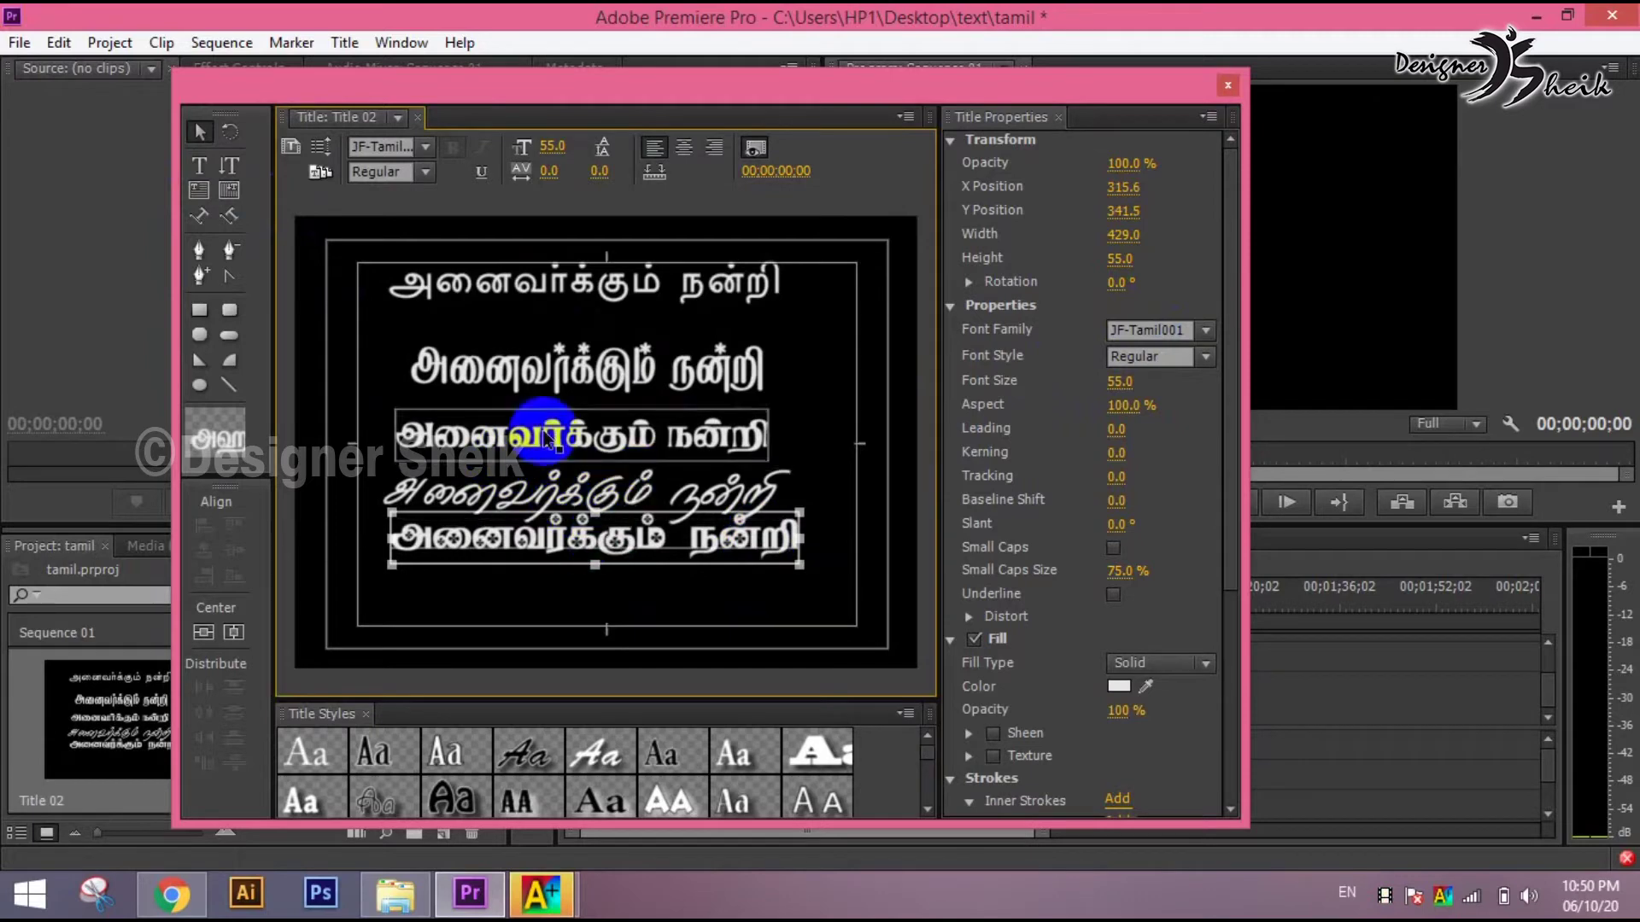
{"action": "left_click", "coordinate": [481, 582]}
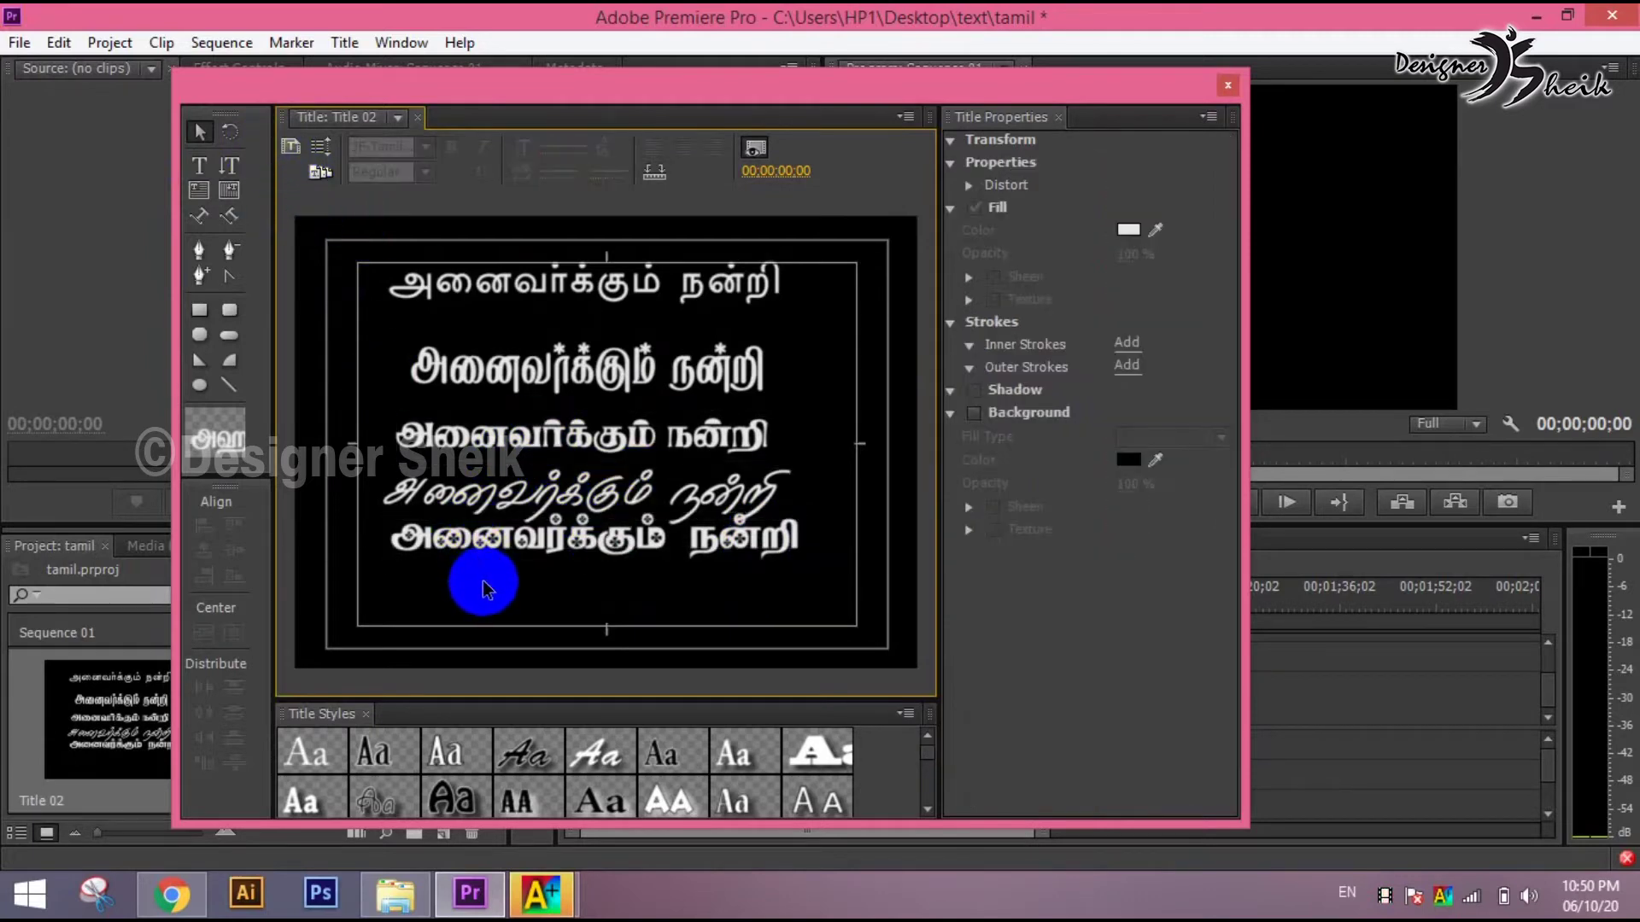
{"action": "left_click", "coordinate": [455, 521]}
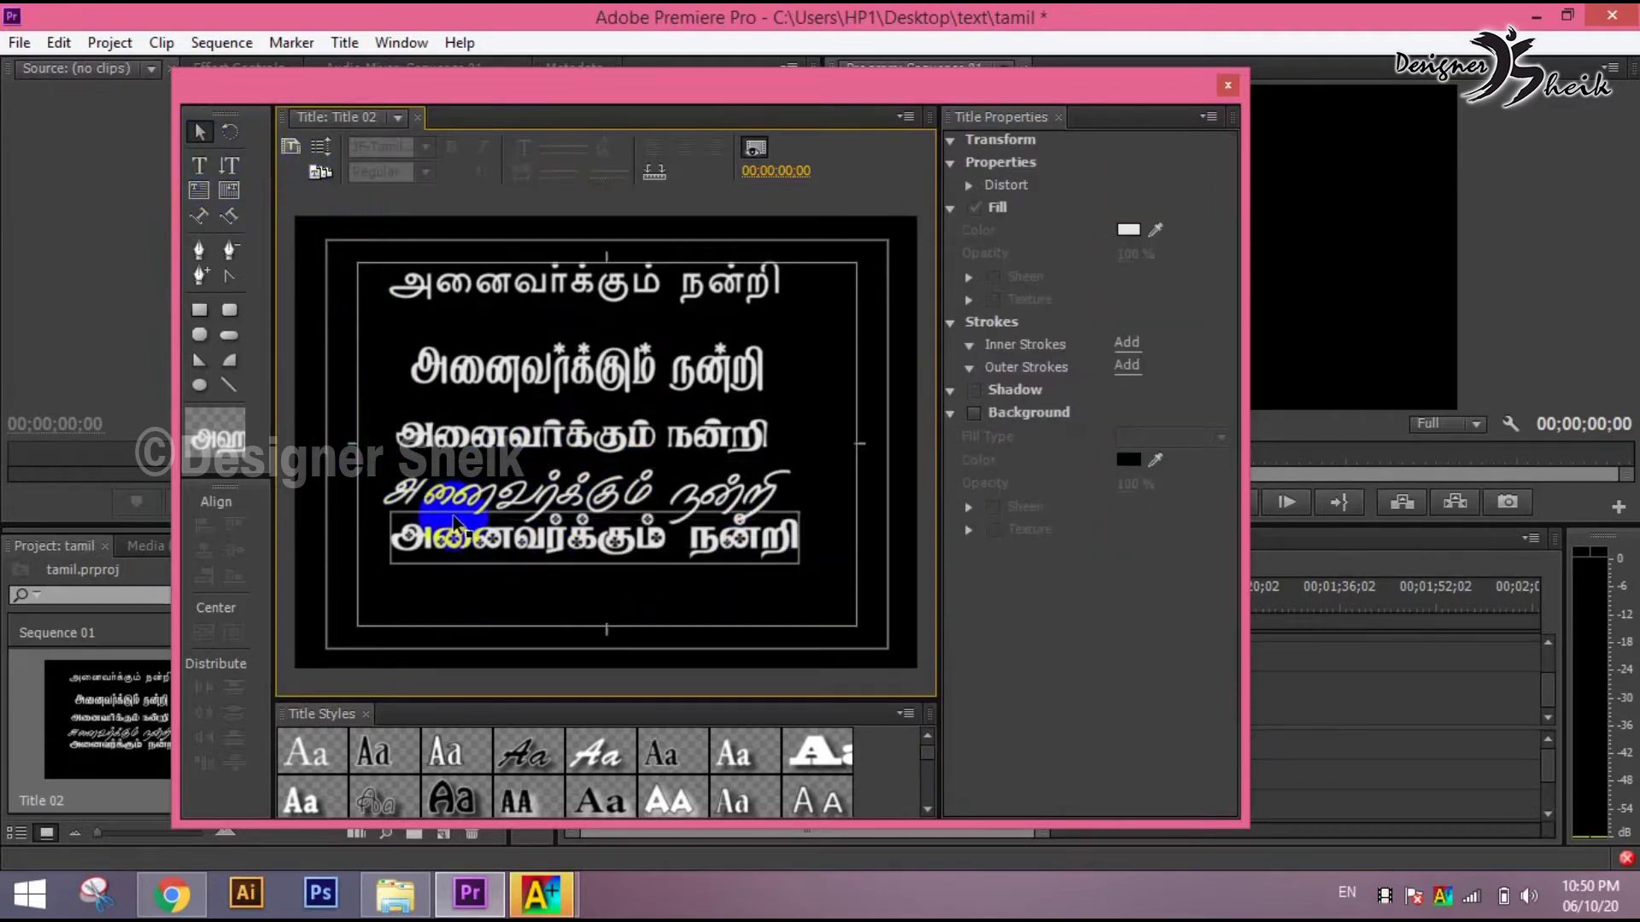
{"action": "left_click", "coordinate": [543, 899]}
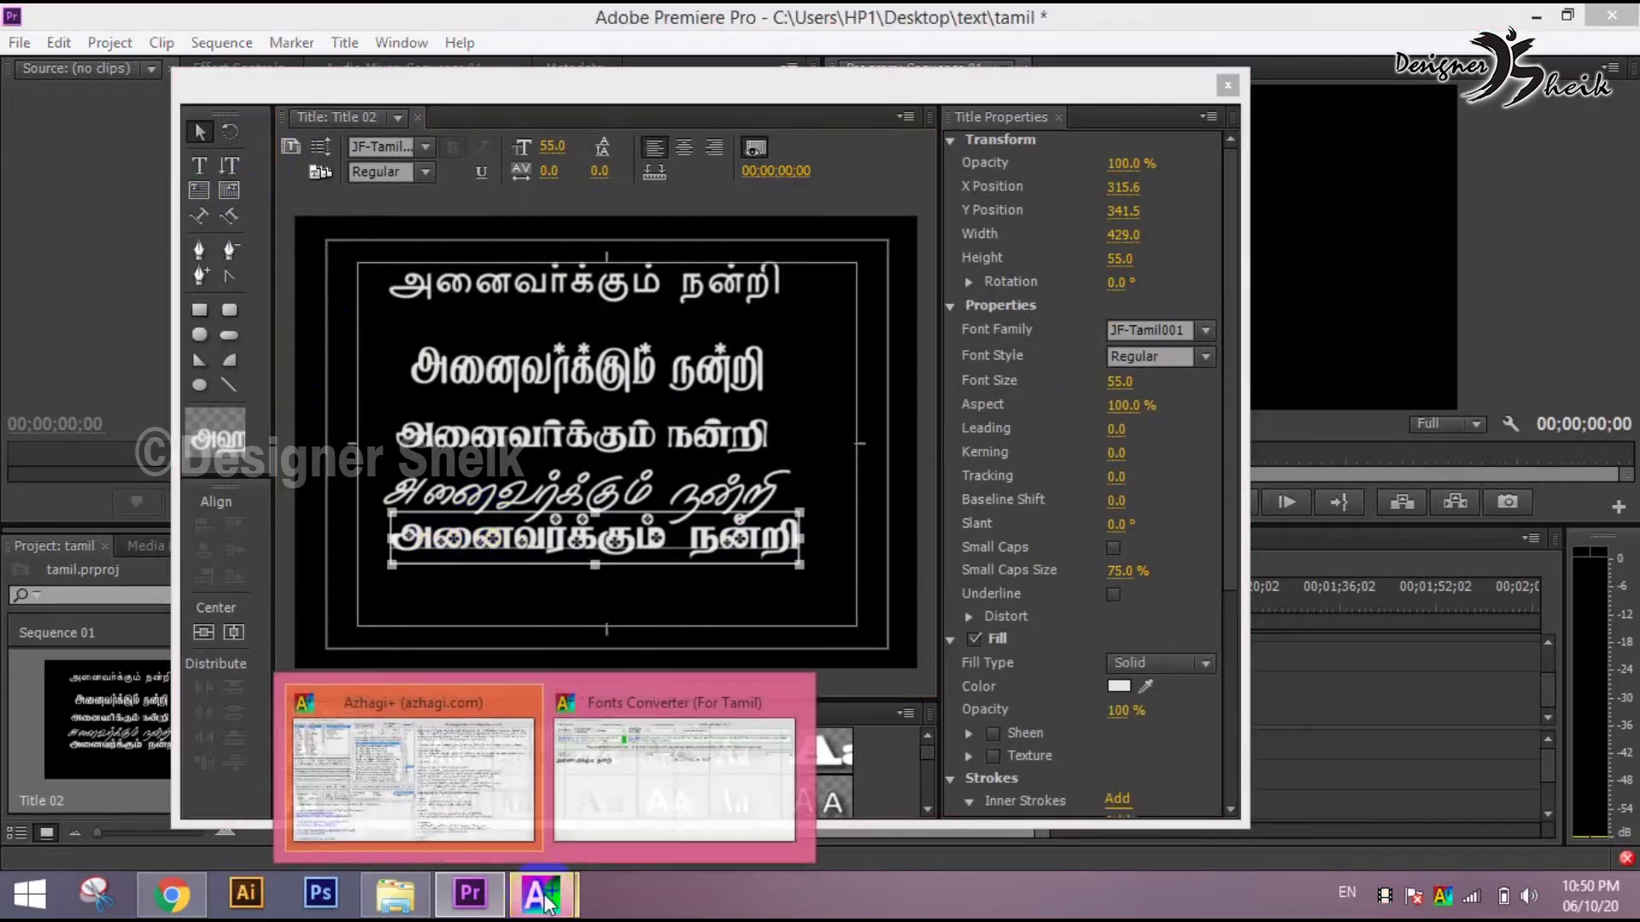
{"action": "left_click", "coordinate": [399, 892]}
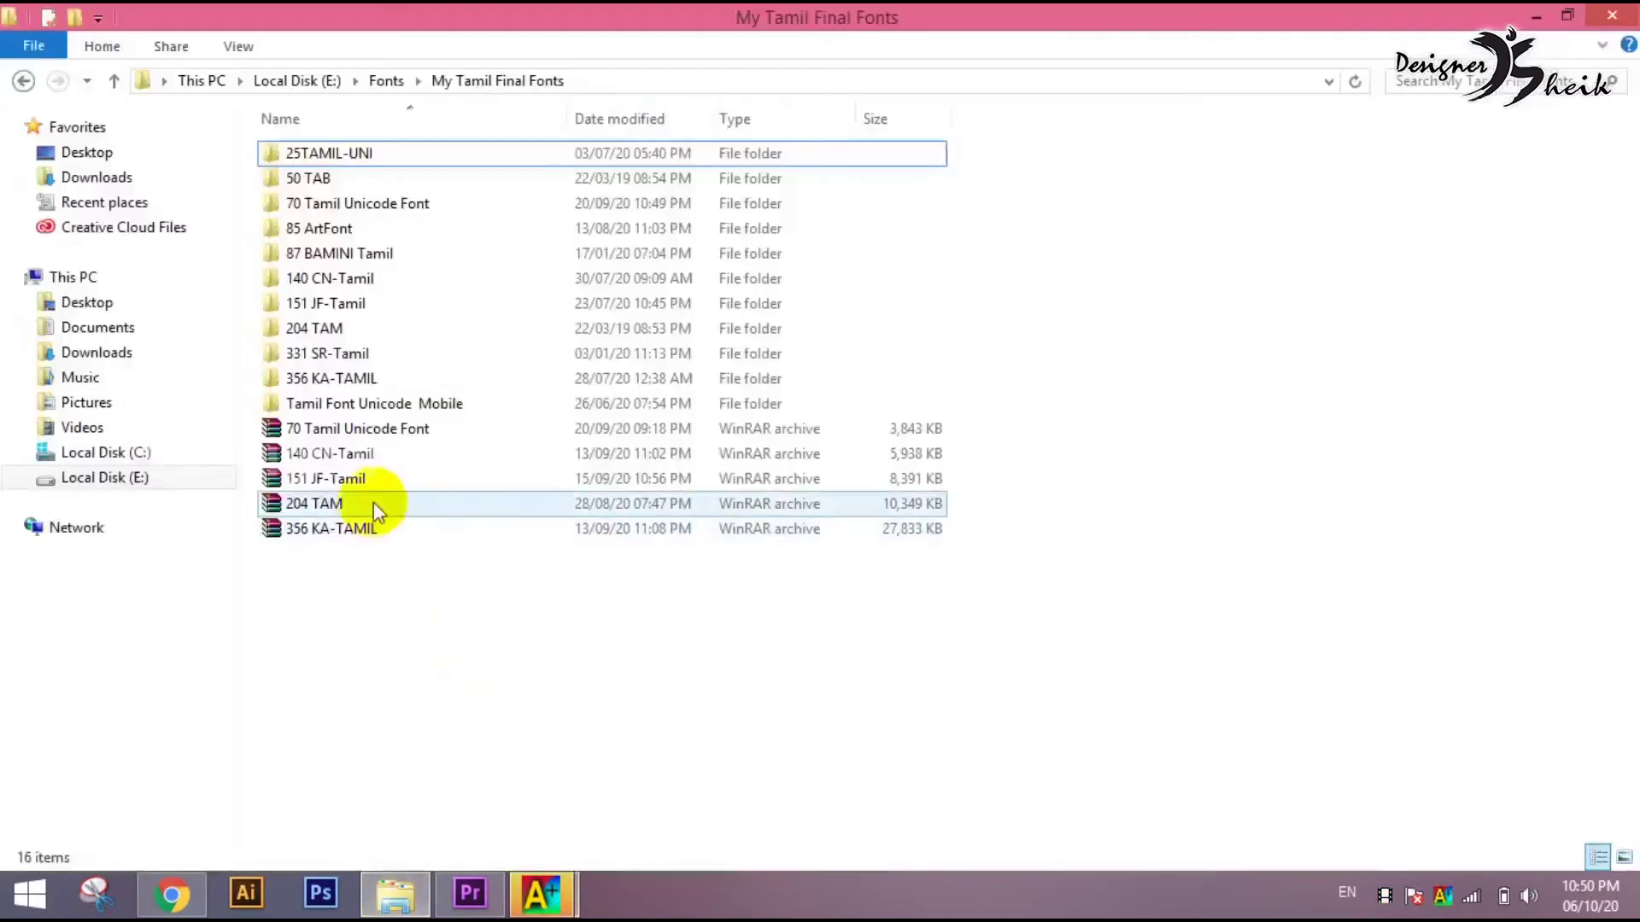
{"action": "left_click", "coordinate": [351, 280]}
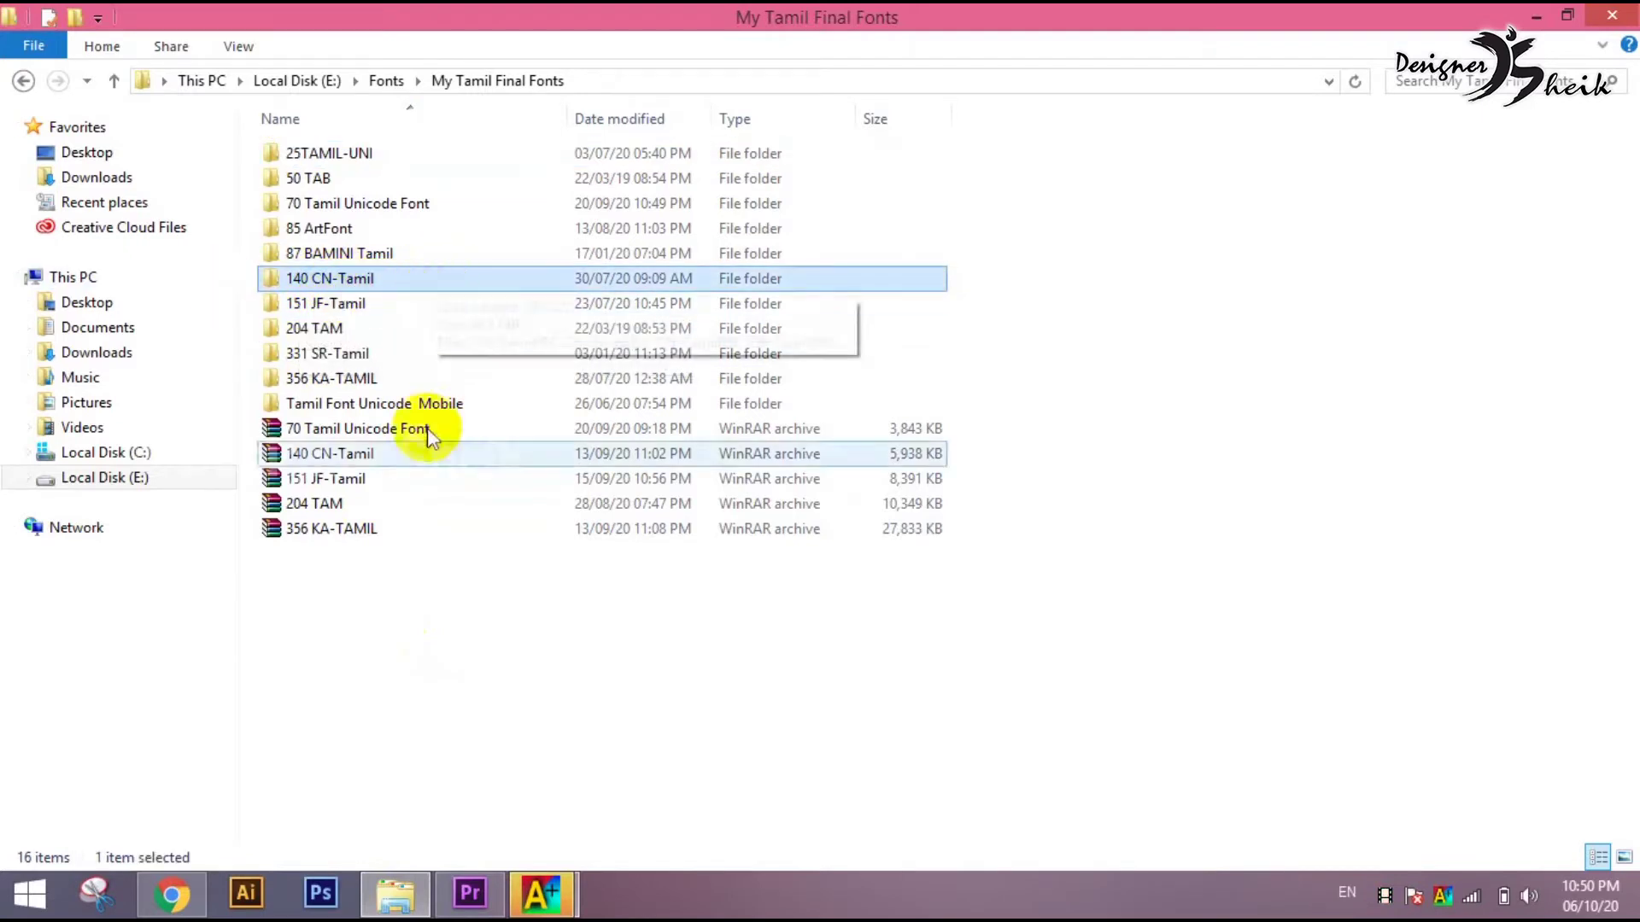
{"action": "mouse_move", "coordinate": [546, 893]}
{"action": "left_click", "coordinate": [732, 797]}
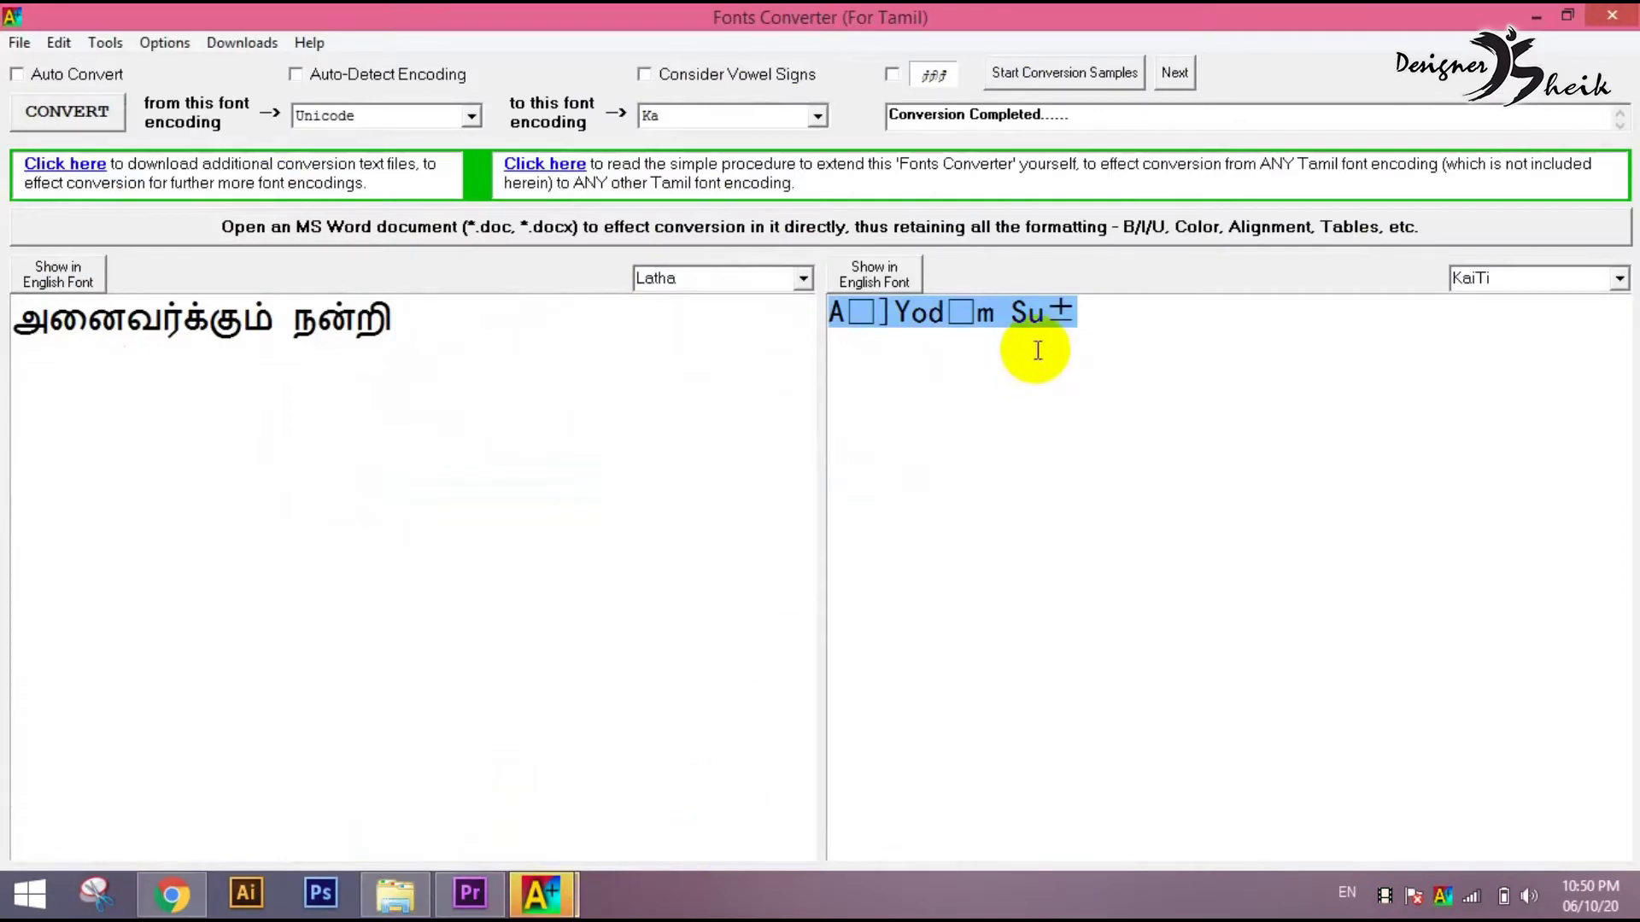
{"action": "left_click", "coordinate": [470, 893]}
- Paste the phrase as a sixth bottom line and set its font to CN-Tamil005 Regular
{"action": "left_click", "coordinate": [482, 608]}
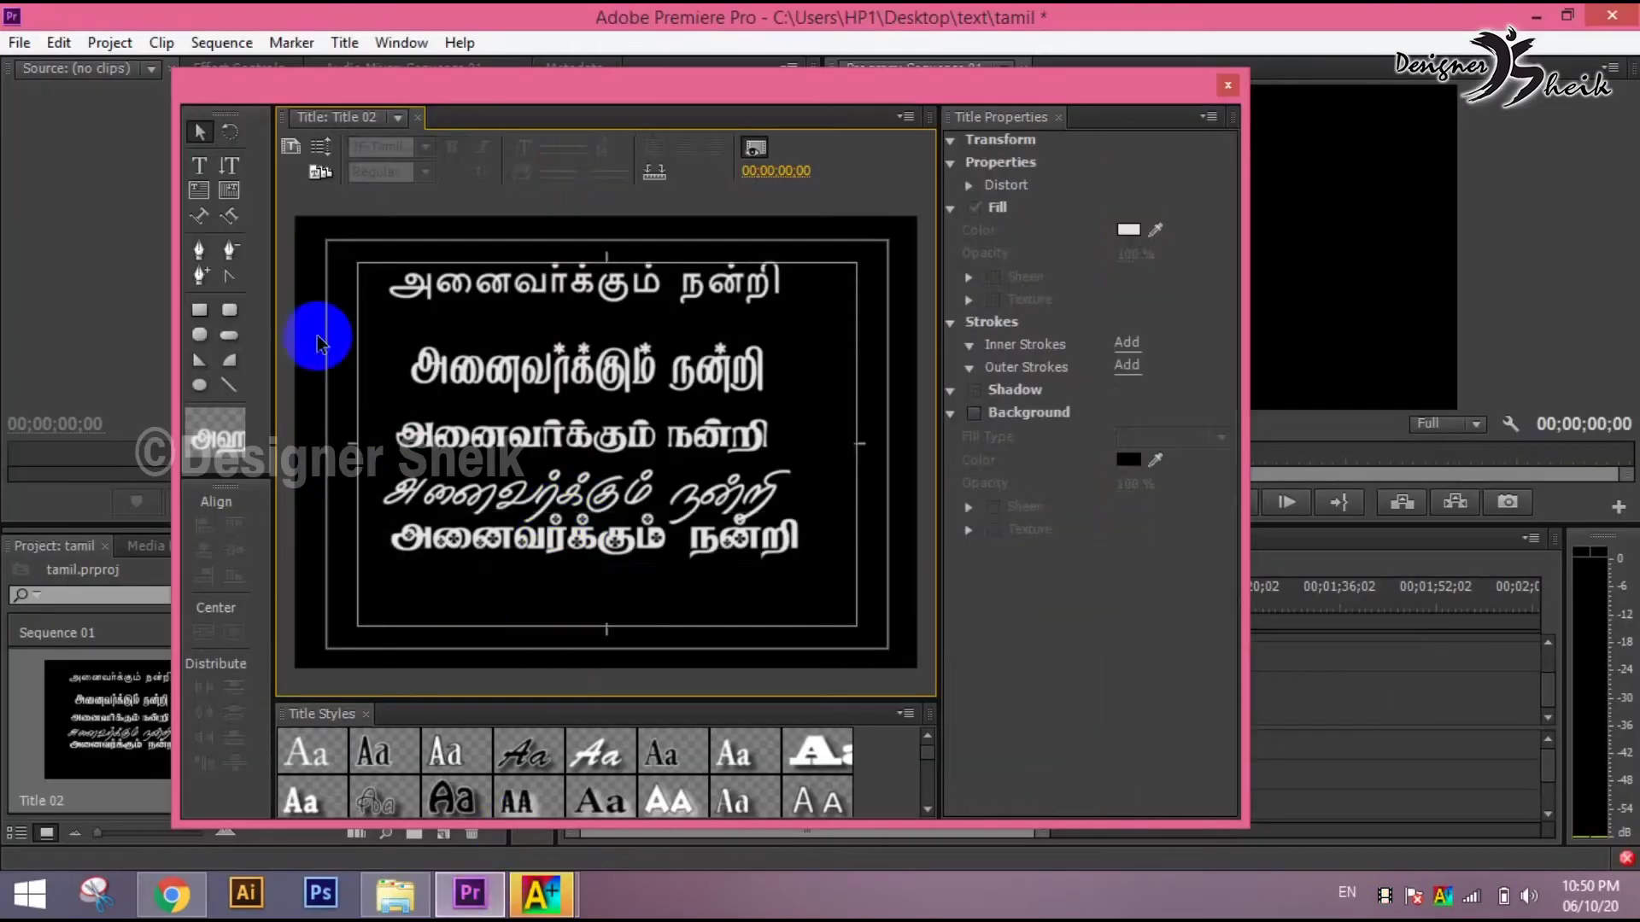
{"action": "left_click", "coordinate": [199, 165]}
{"action": "left_click", "coordinate": [387, 592]}
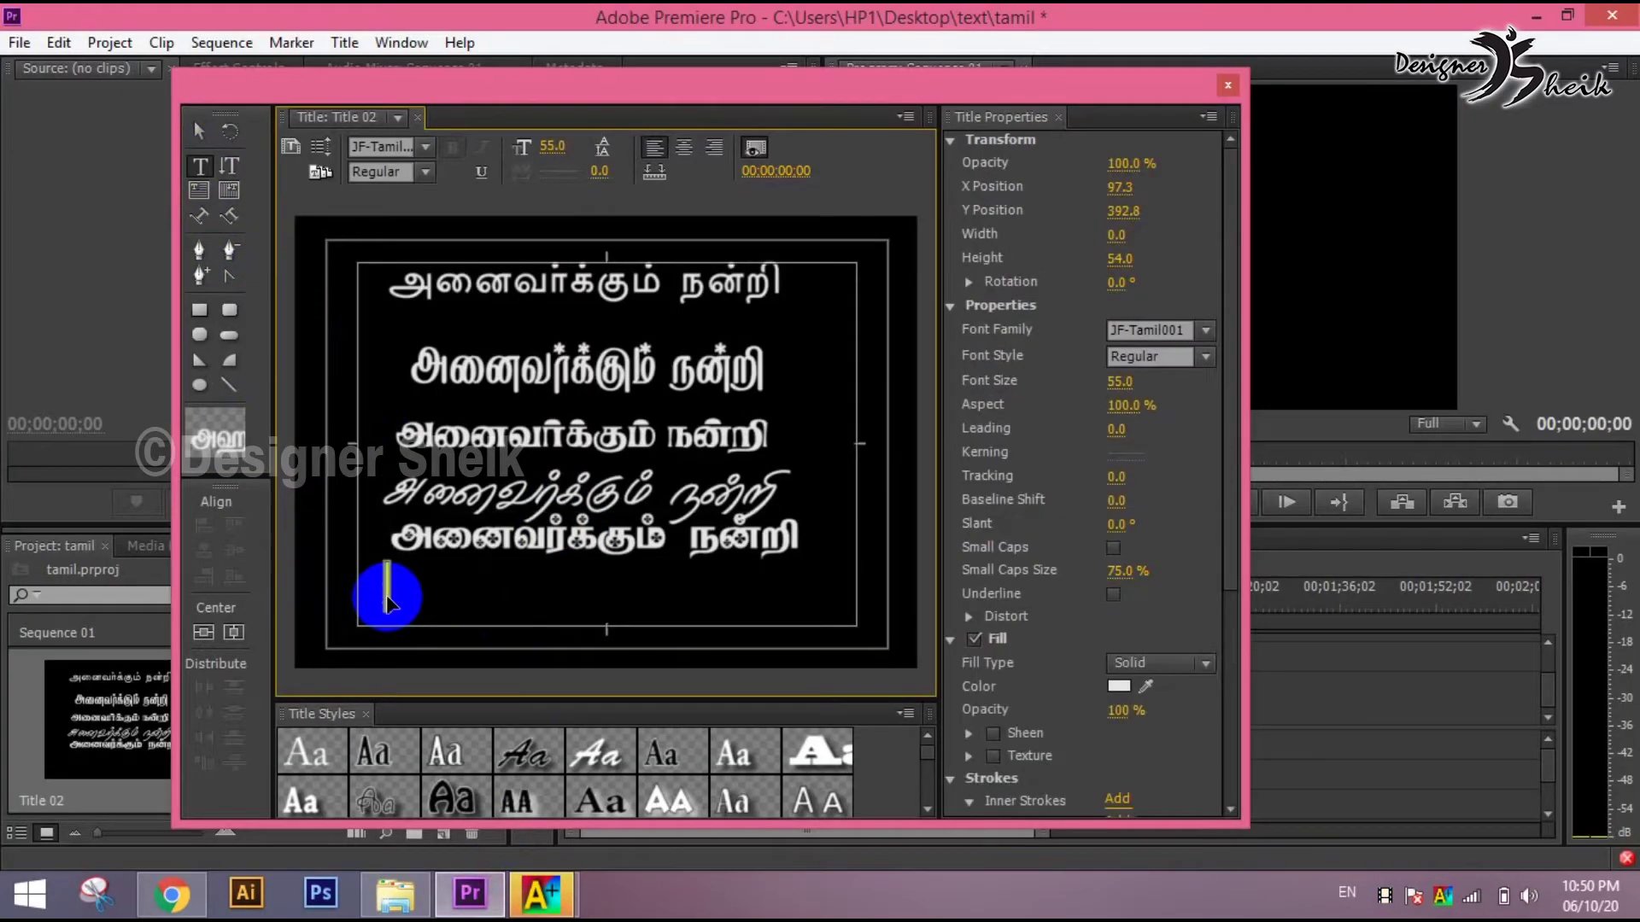
{"action": "type", "text": "அனைவர்க்கும் நன்றி"}
{"action": "left_click_drag", "start_coordinate": [387, 592], "coordinate": [808, 495]}
{"action": "left_click", "coordinate": [1138, 331]}
{"action": "type", "text": "CN"}
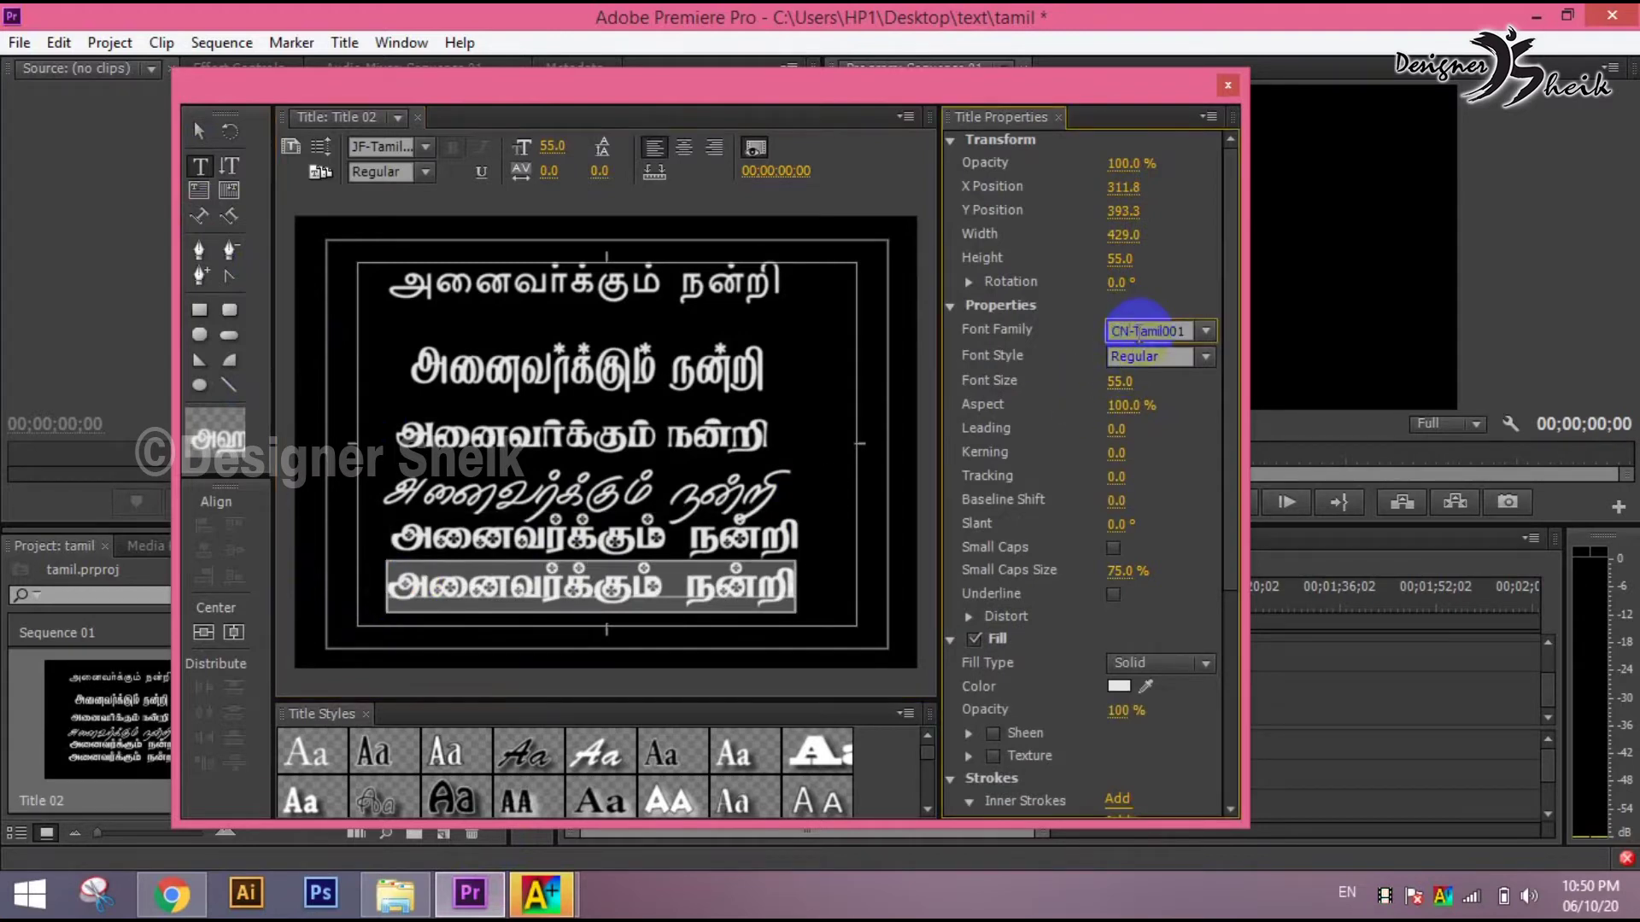
{"action": "key", "text": "Return"}
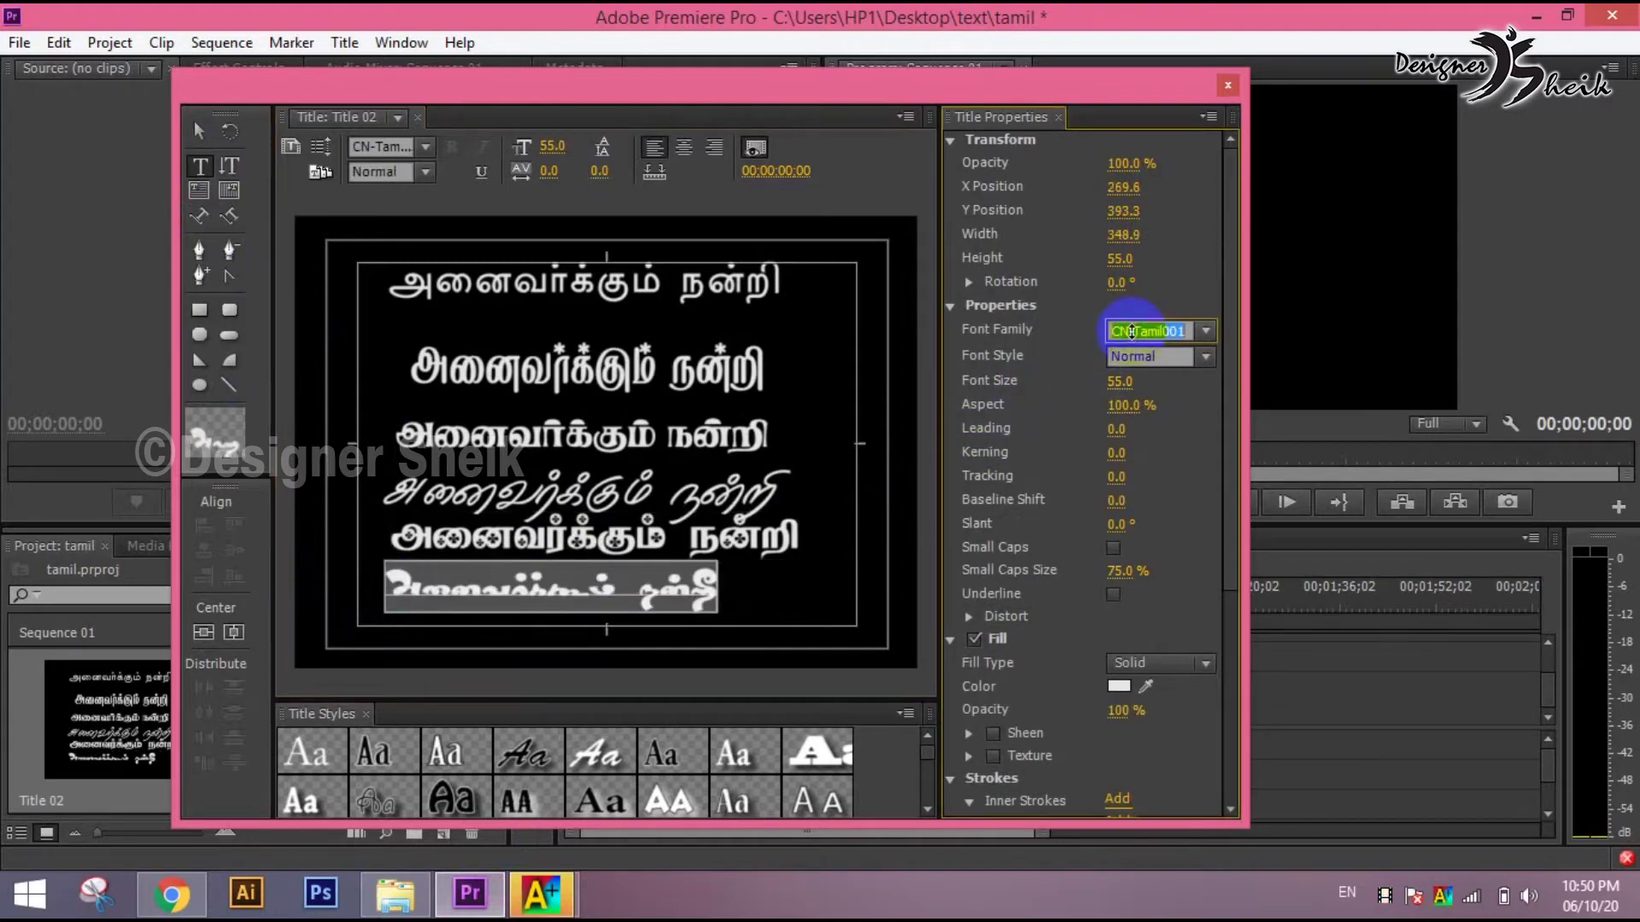
{"action": "key", "text": "Down"}
{"action": "key", "text": "Down"}
{"action": "key", "text": "Down"}
{"action": "key", "text": "Down"}
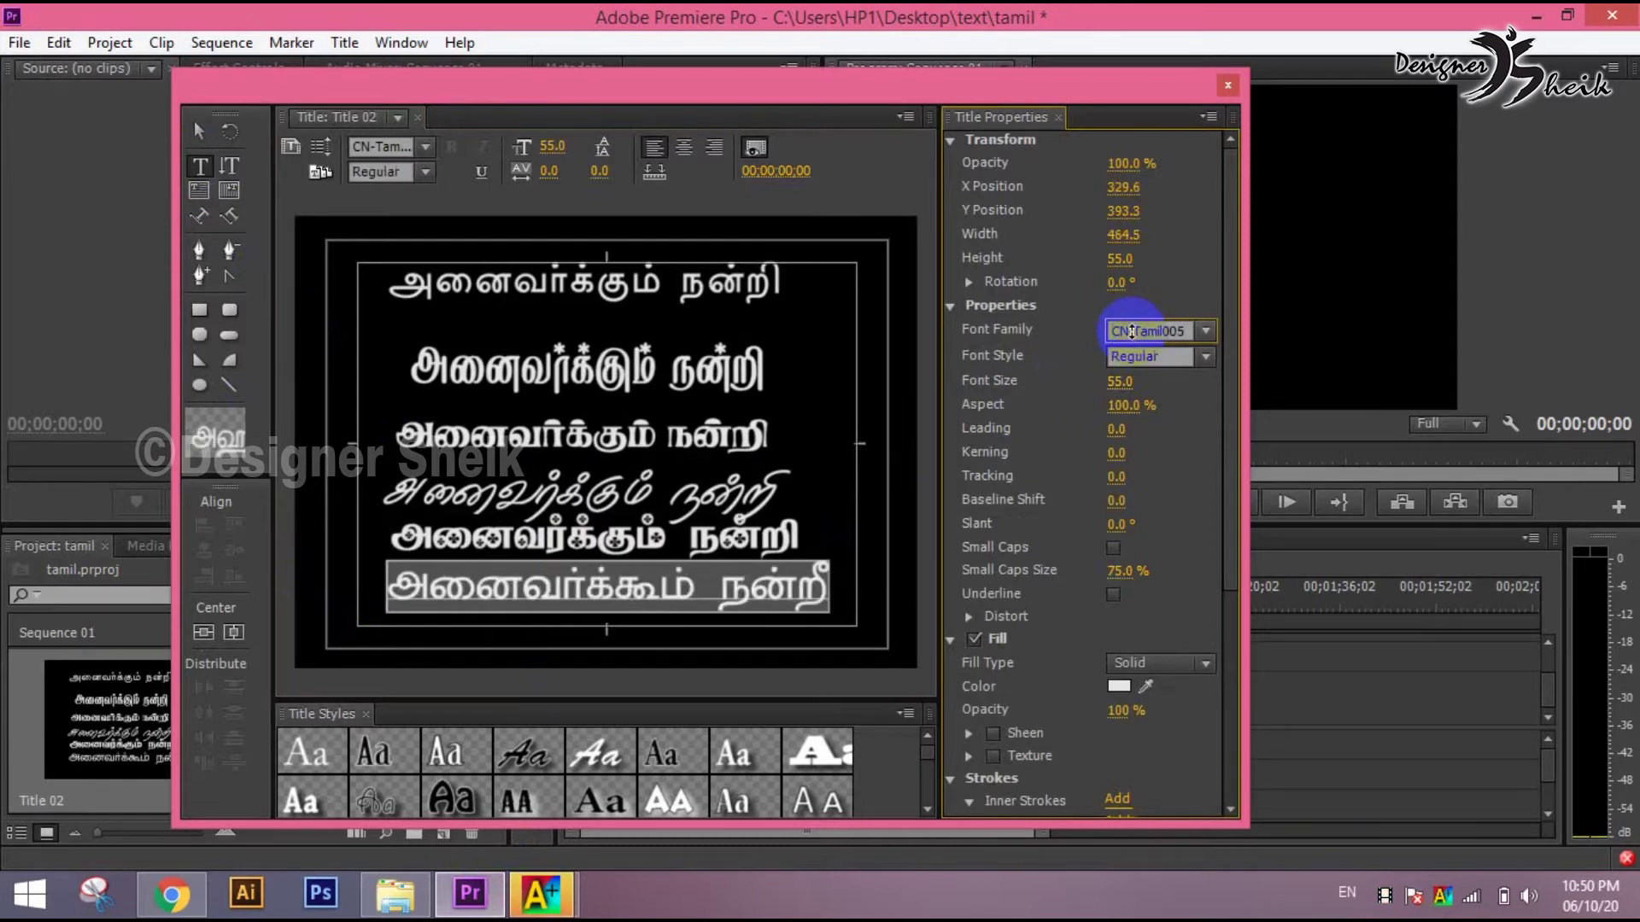
- Check letters of the bottom line, close the title designer, and bring Azhagi+ forward
{"action": "left_click_drag", "start_coordinate": [768, 604], "coordinate": [830, 590]}
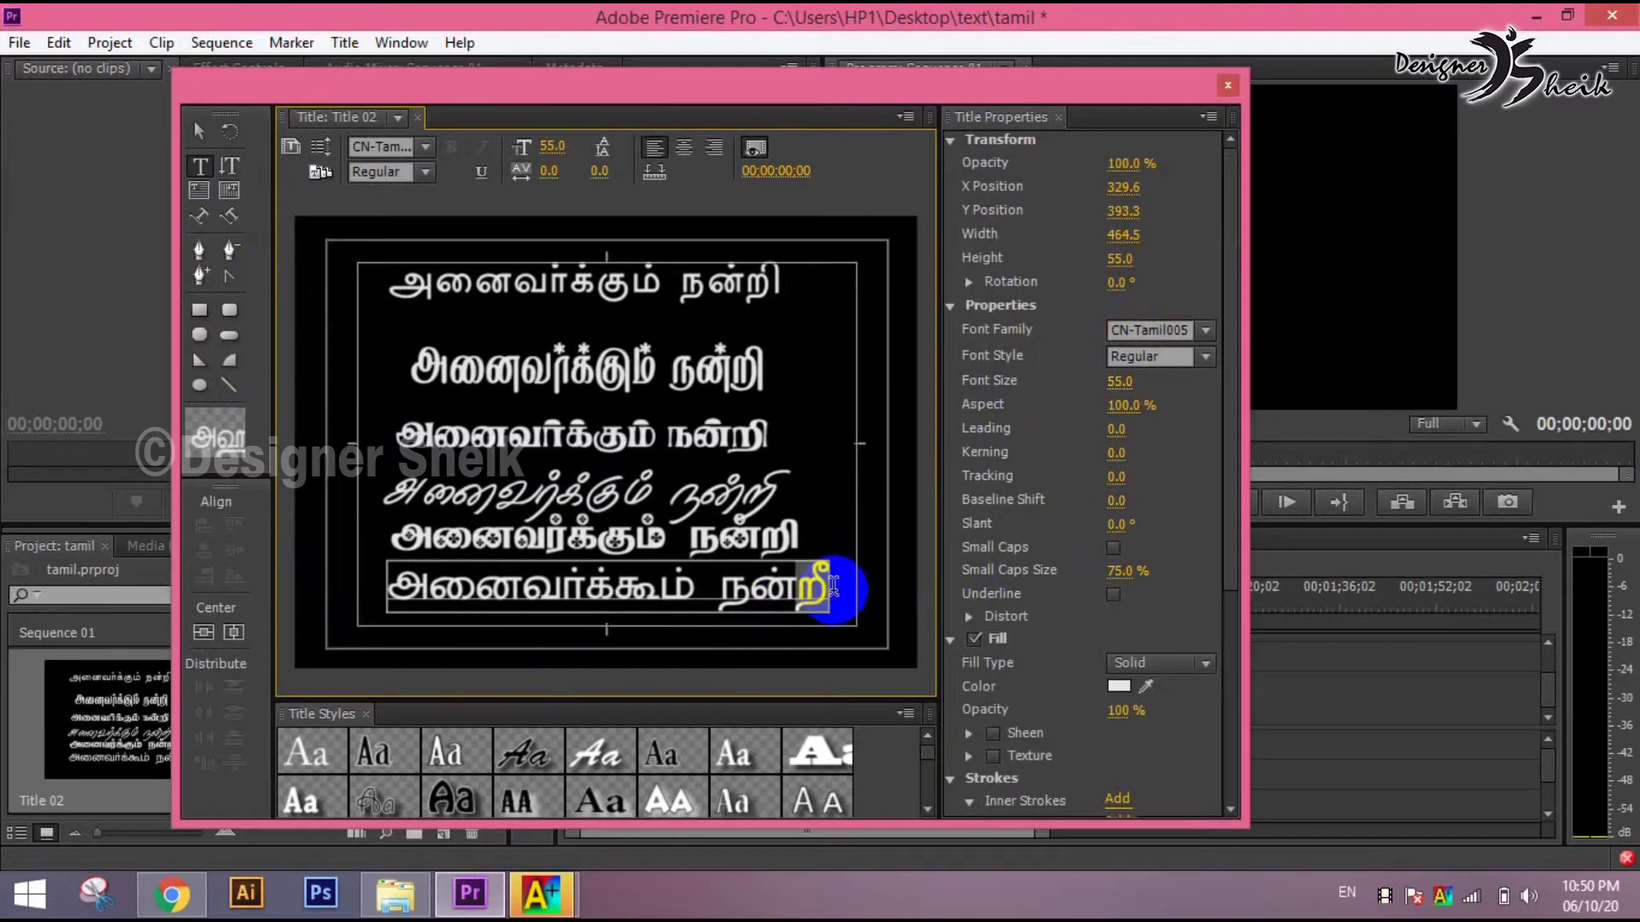
{"action": "left_click_drag", "start_coordinate": [613, 588], "coordinate": [655, 588]}
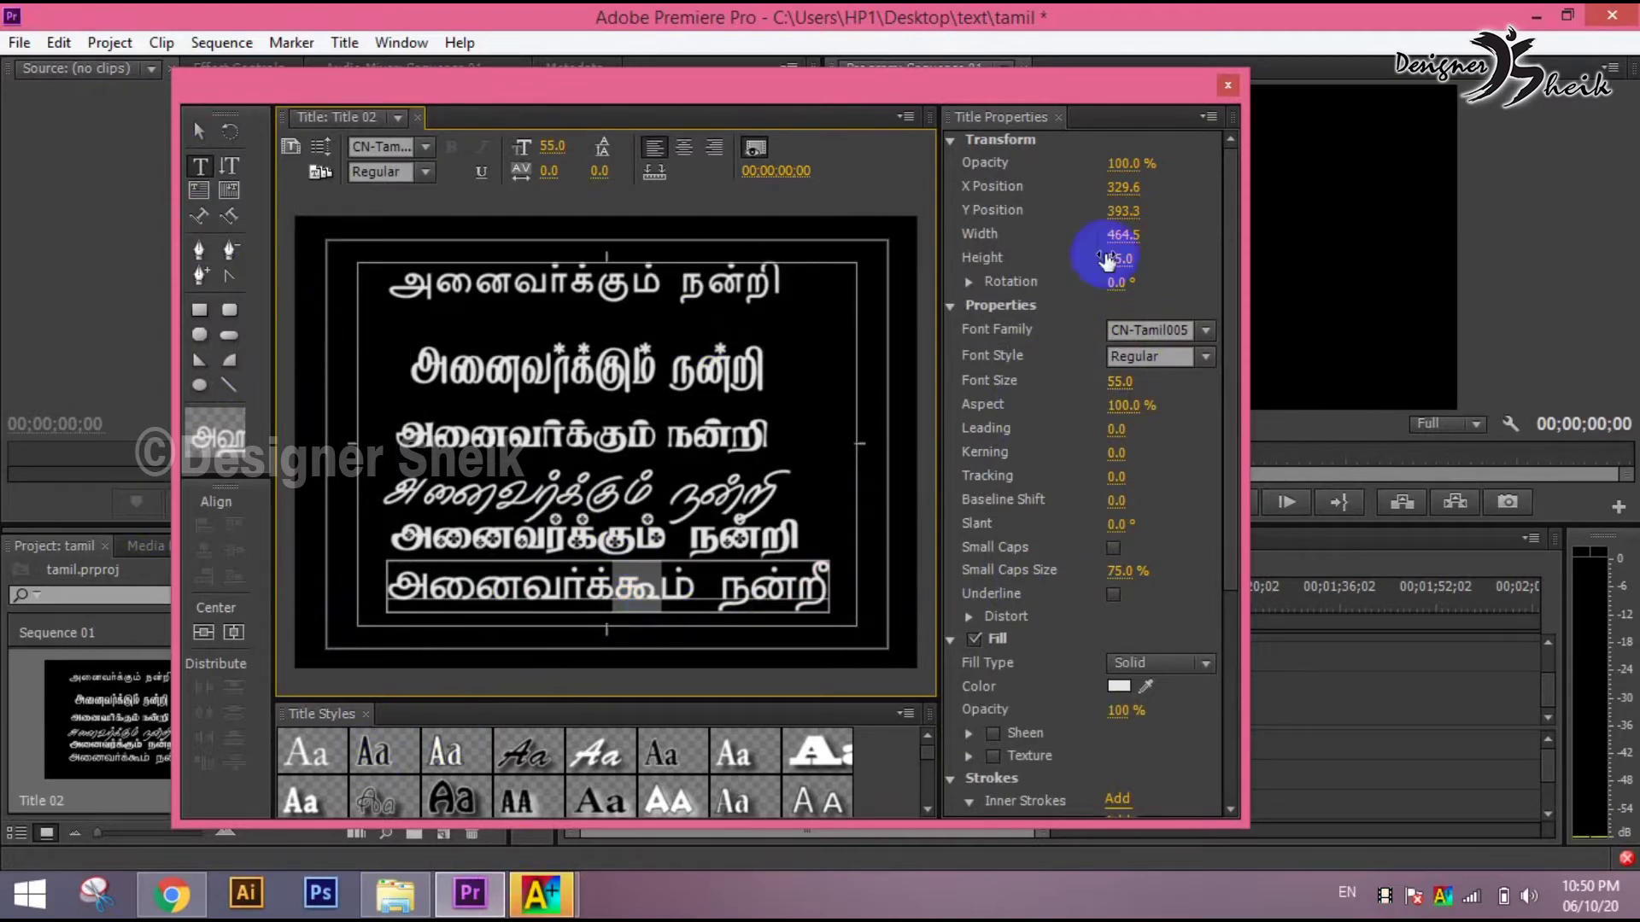
{"action": "left_click", "coordinate": [1230, 82]}
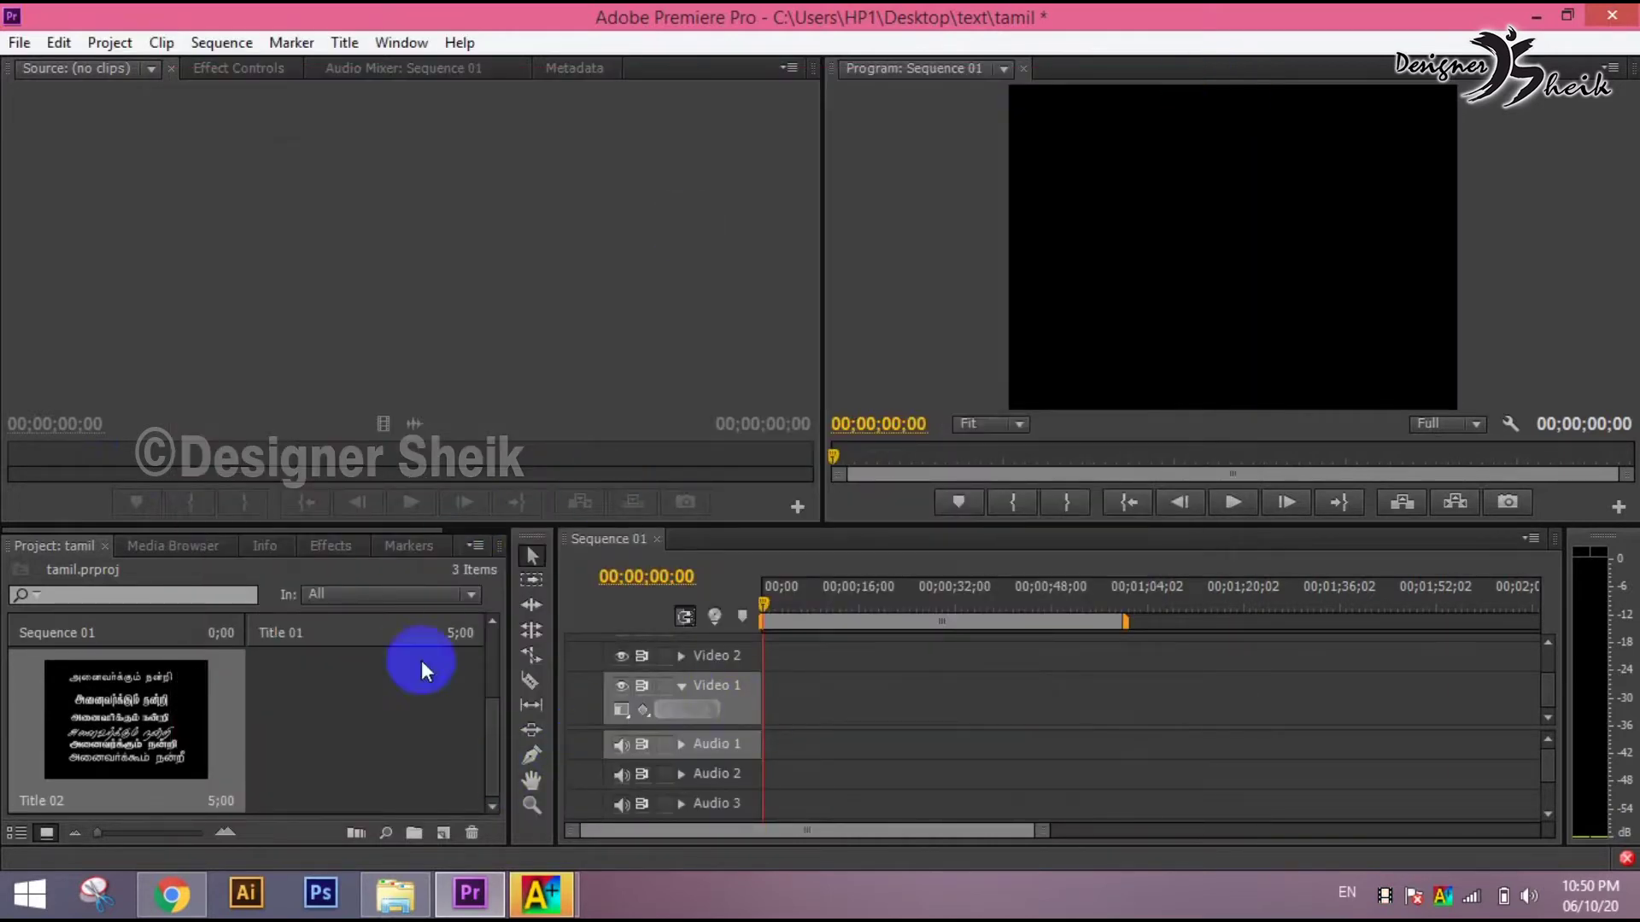
{"action": "mouse_move", "coordinate": [542, 894]}
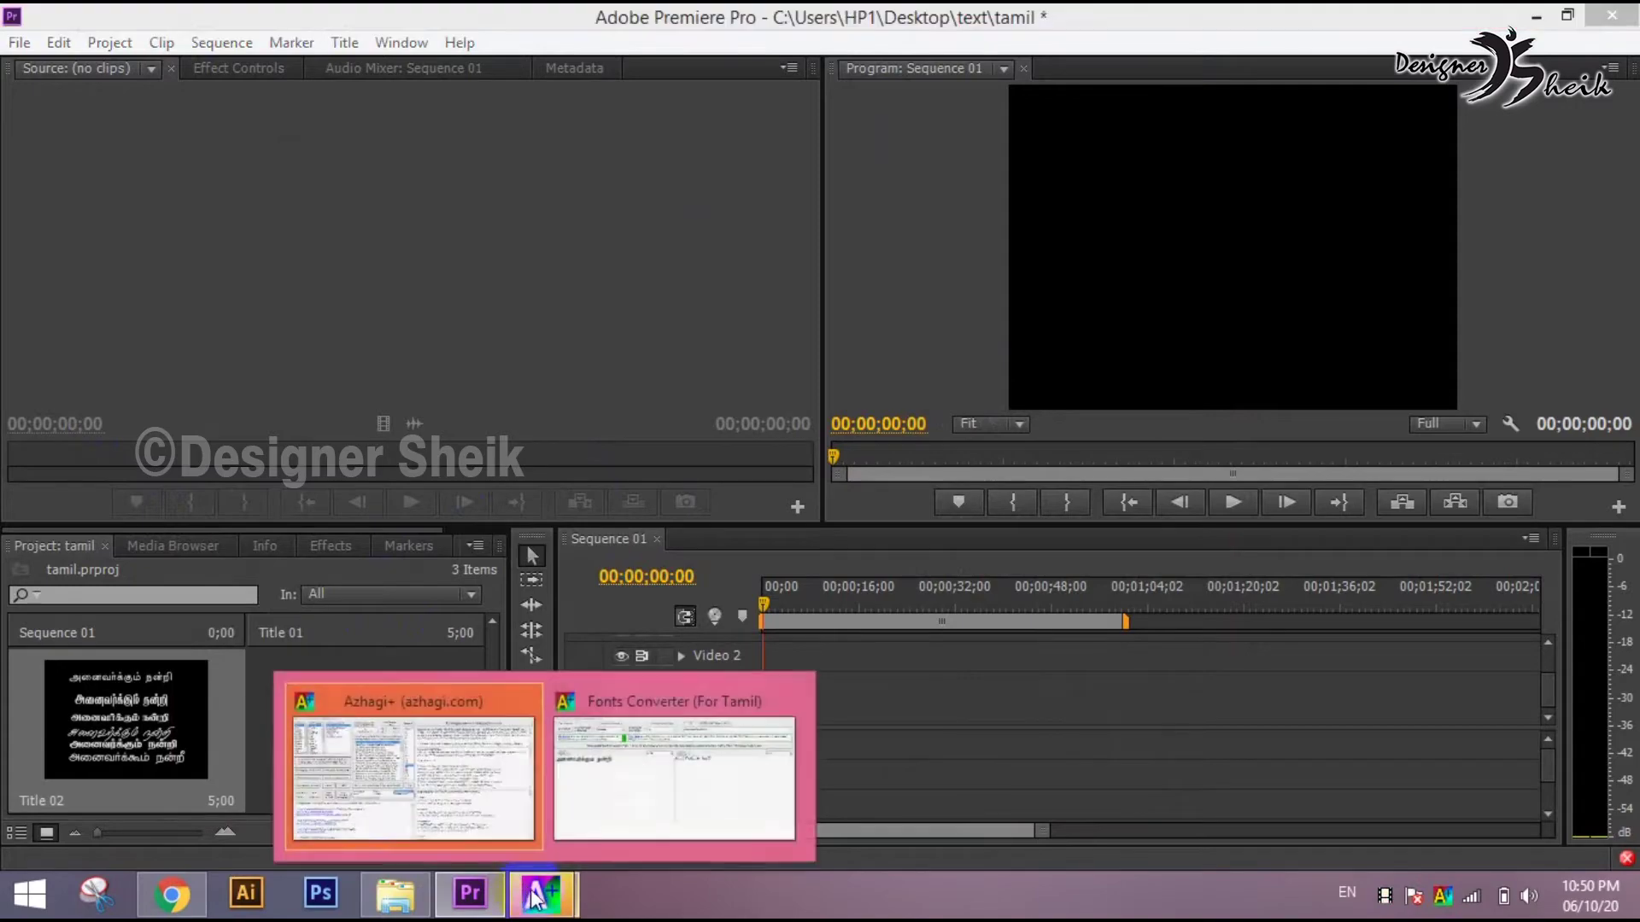
{"action": "left_click", "coordinate": [670, 773]}
{"action": "left_click", "coordinate": [1612, 15]}
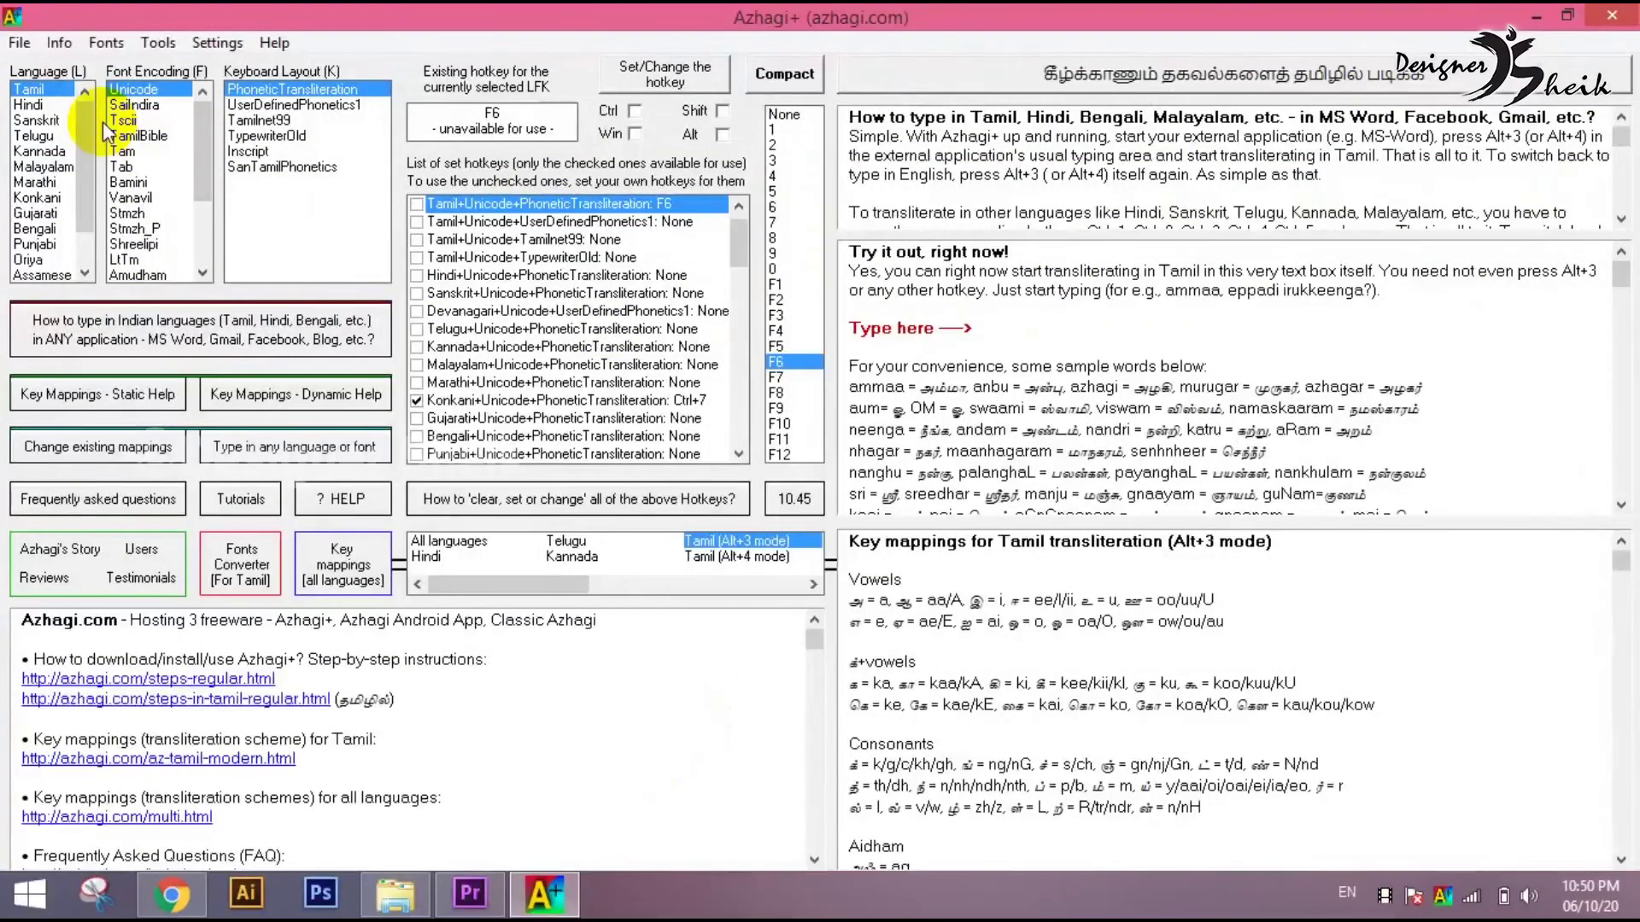
- Browse Tamil's font encodings (Unicode, Tam, Bamini) in Azhagi+ and select Stmzh_P
{"action": "left_click", "coordinate": [54, 91]}
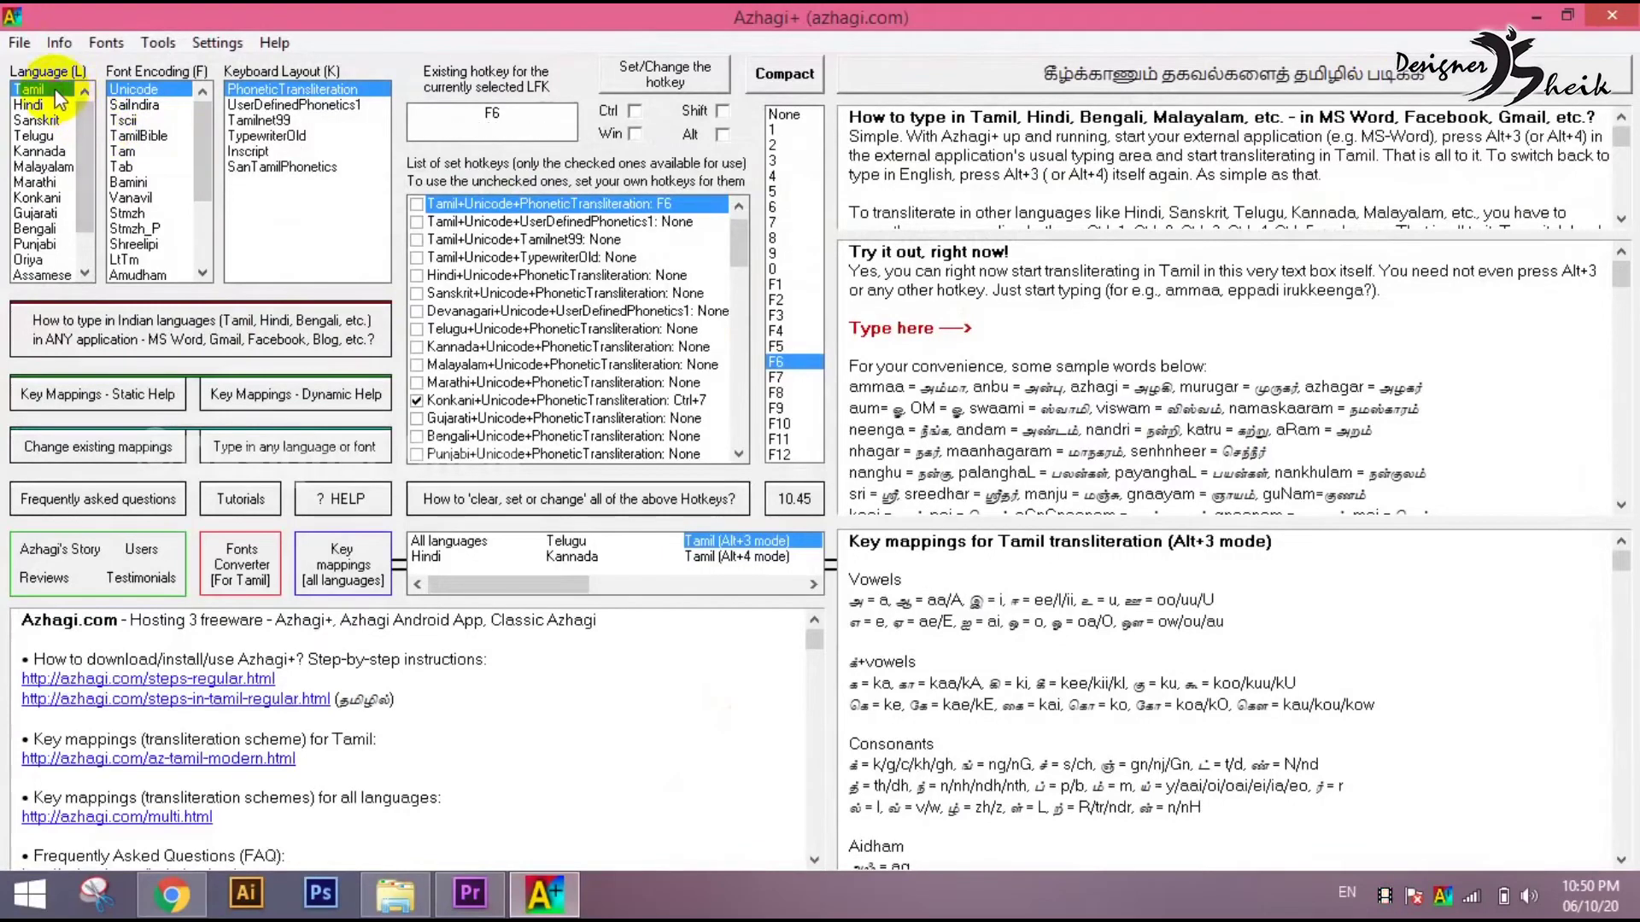
{"action": "left_click", "coordinate": [139, 93]}
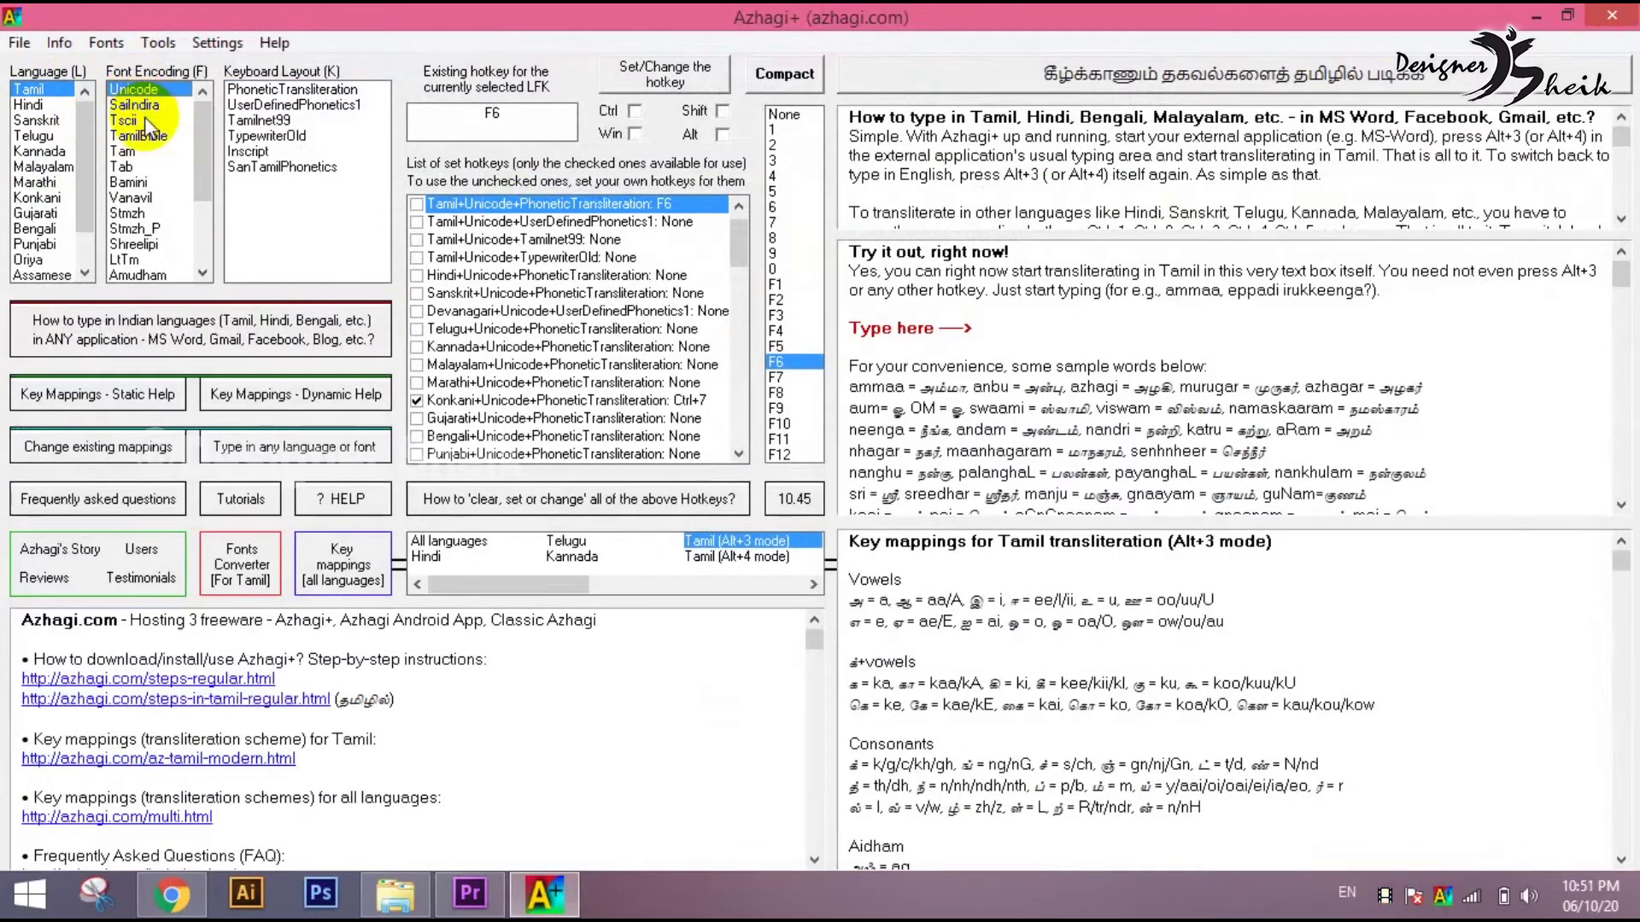
{"action": "left_click", "coordinate": [35, 89]}
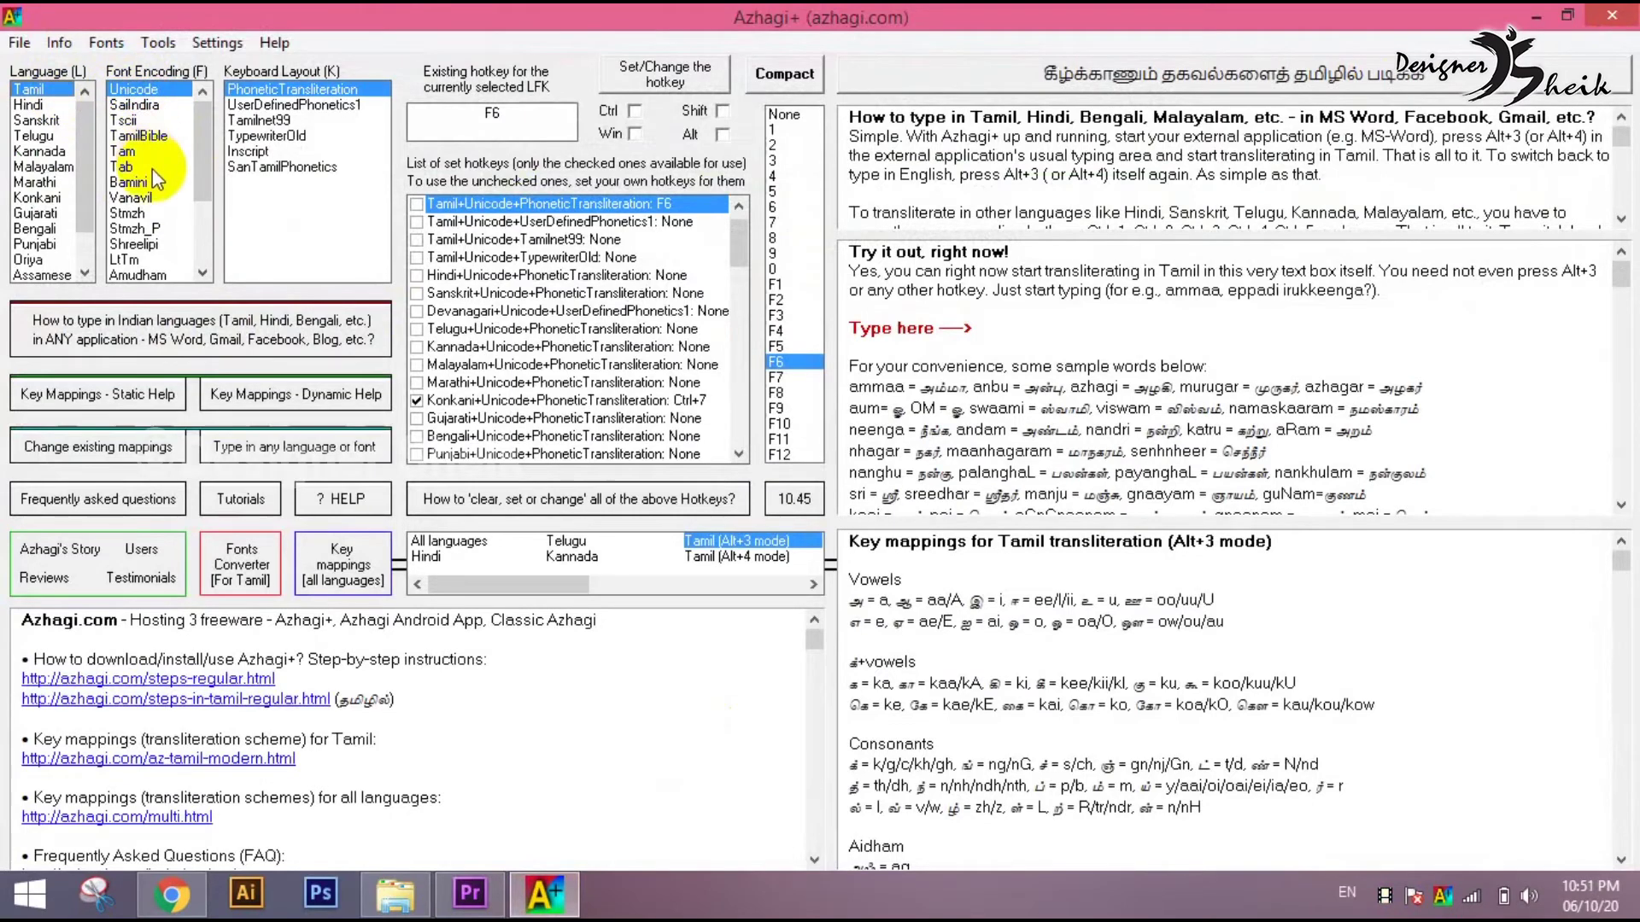
{"action": "left_click", "coordinate": [126, 153]}
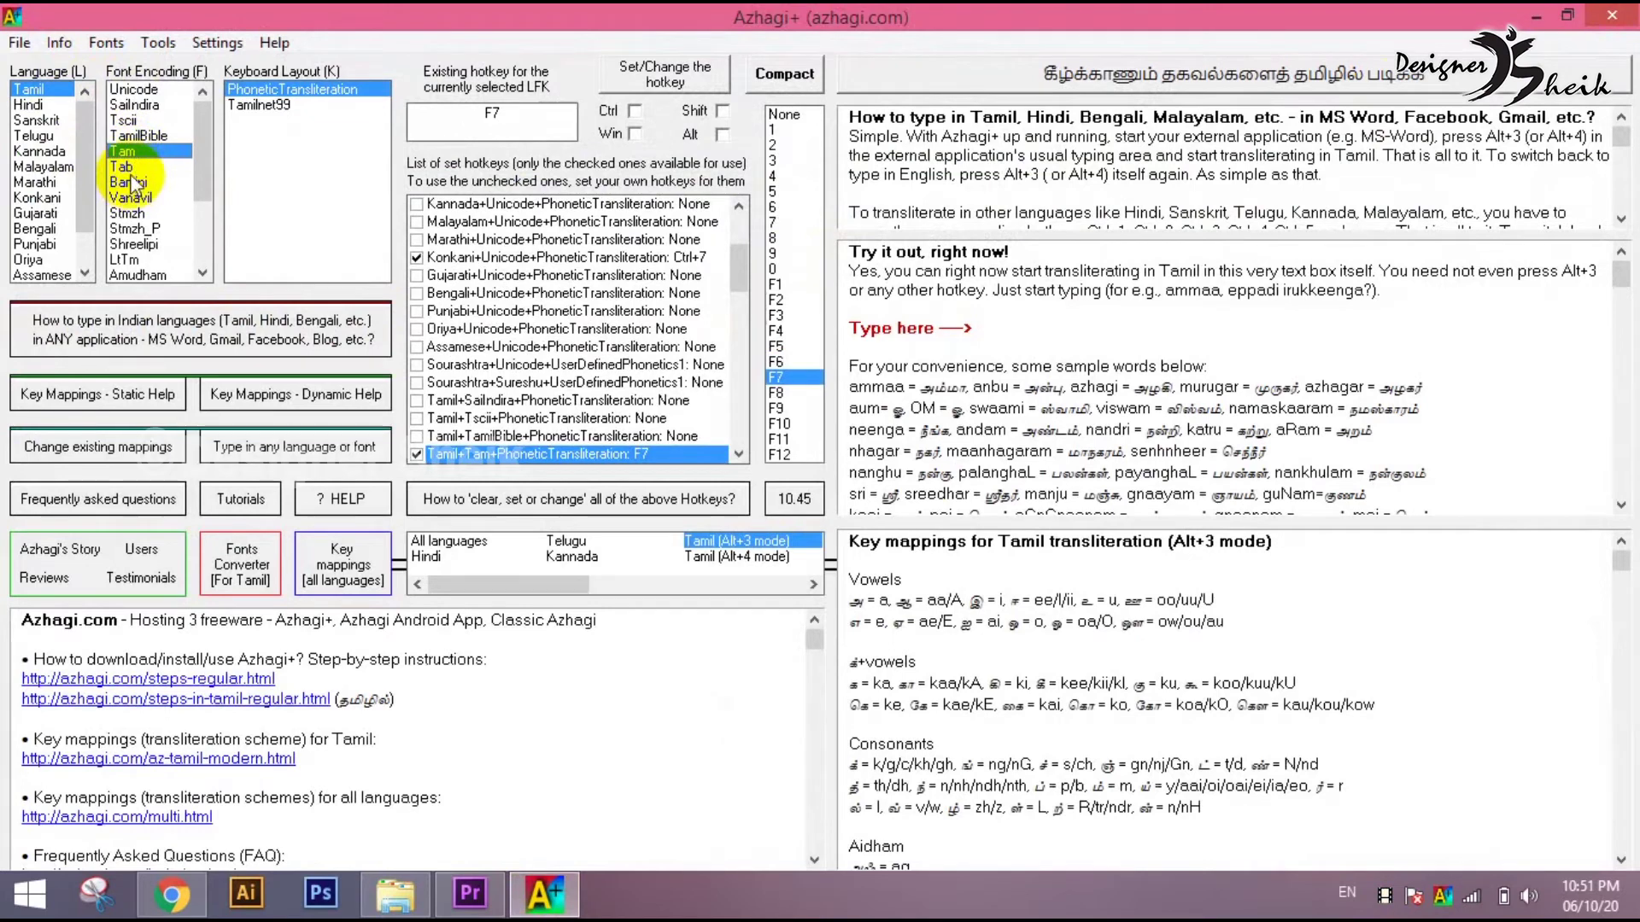
{"action": "left_click", "coordinate": [122, 166]}
{"action": "left_click", "coordinate": [137, 183]}
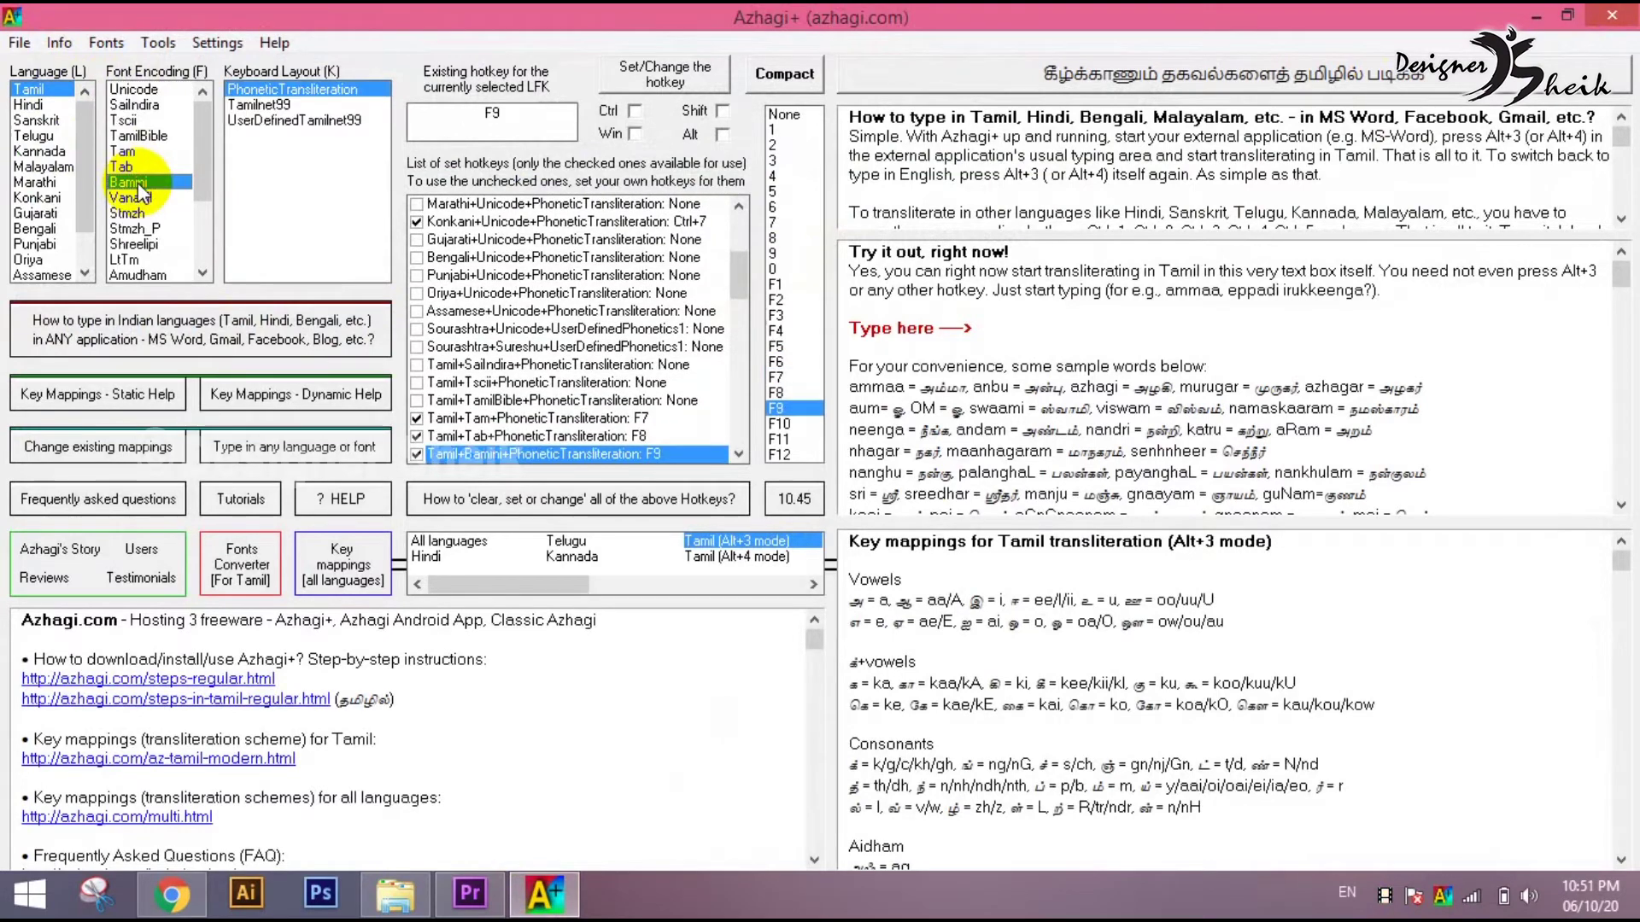
{"action": "scroll", "coordinate": [138, 215], "scroll_direction": "down", "scroll_amount": 3}
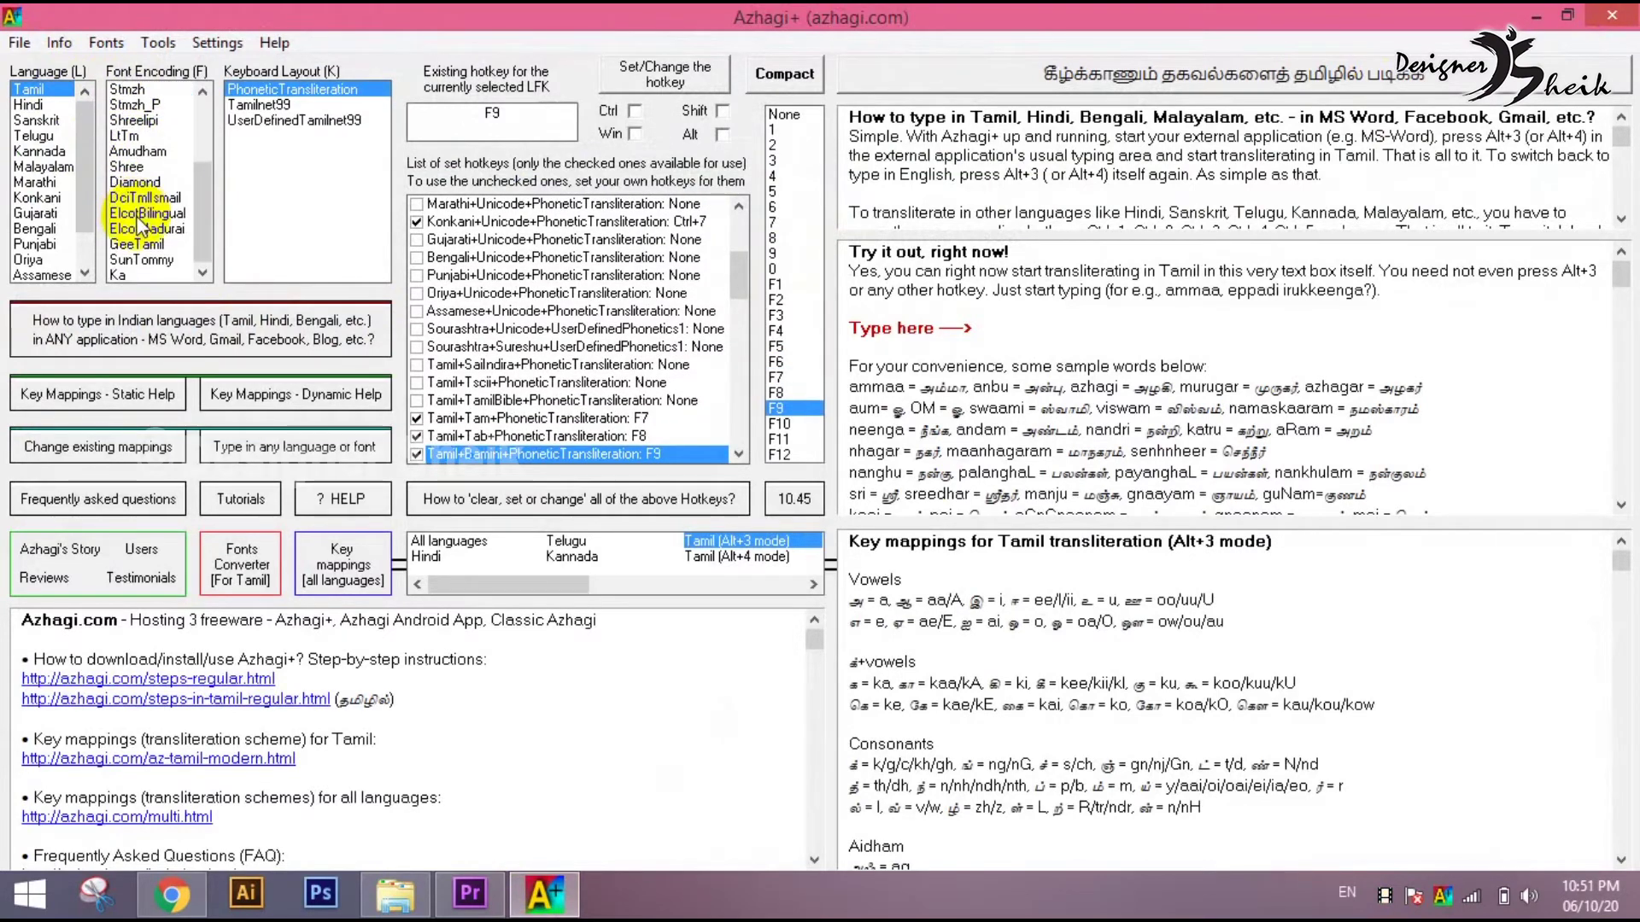
{"action": "left_click", "coordinate": [133, 104]}
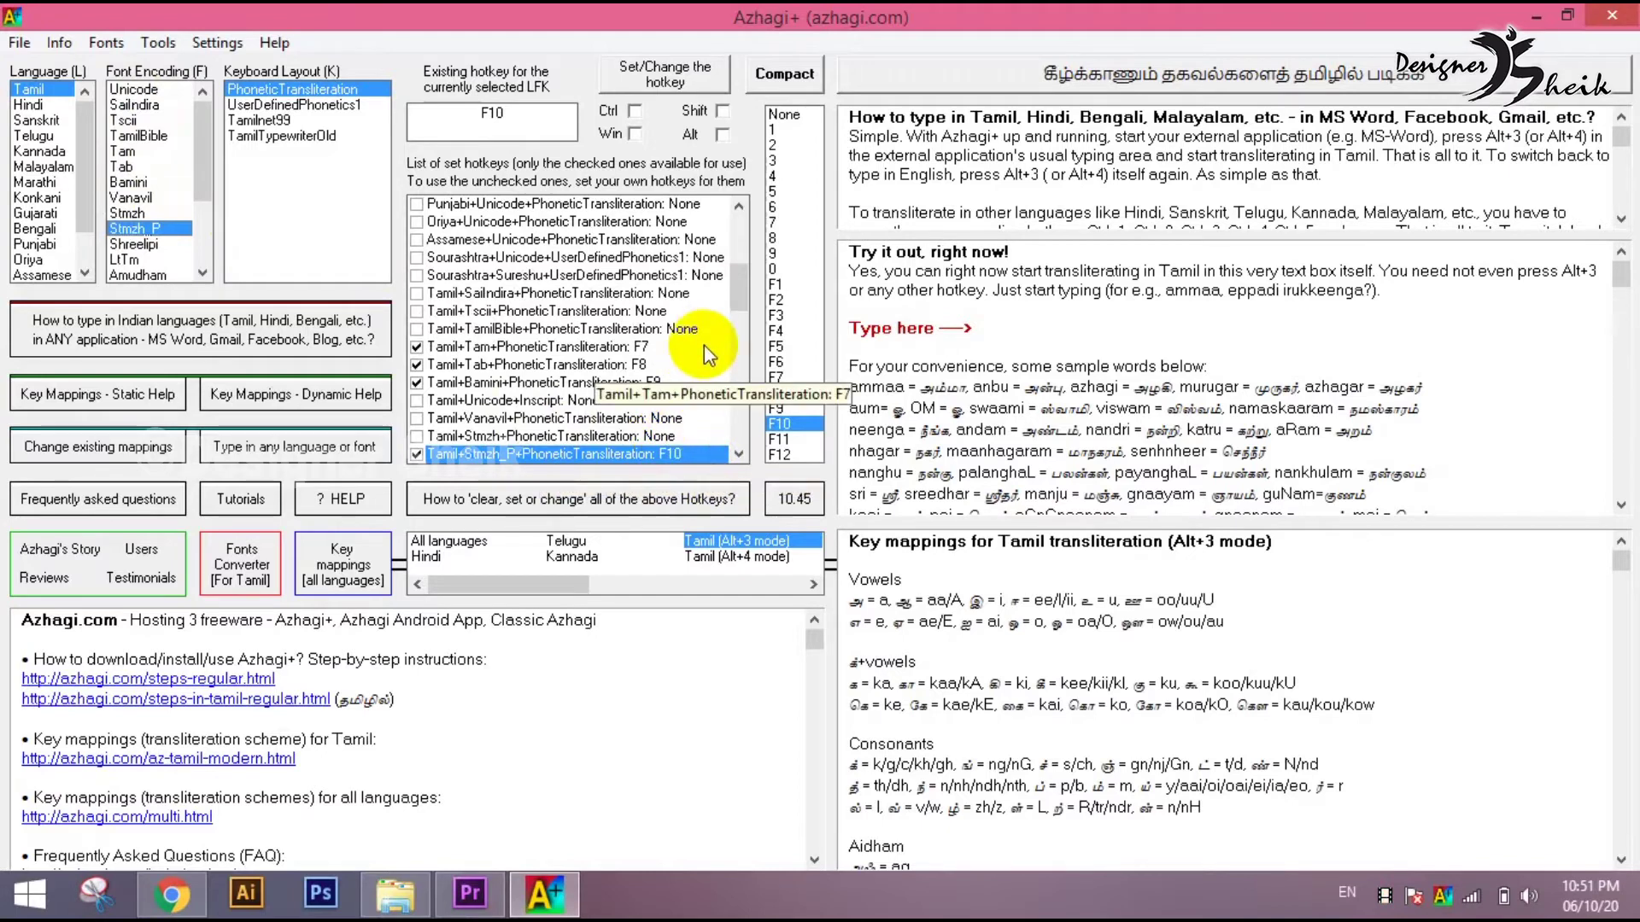
- Remove and reassign the F10 hotkey to Tamil+Stmzh_P transliteration, dismissing the conflict message
{"action": "left_click", "coordinate": [784, 114]}
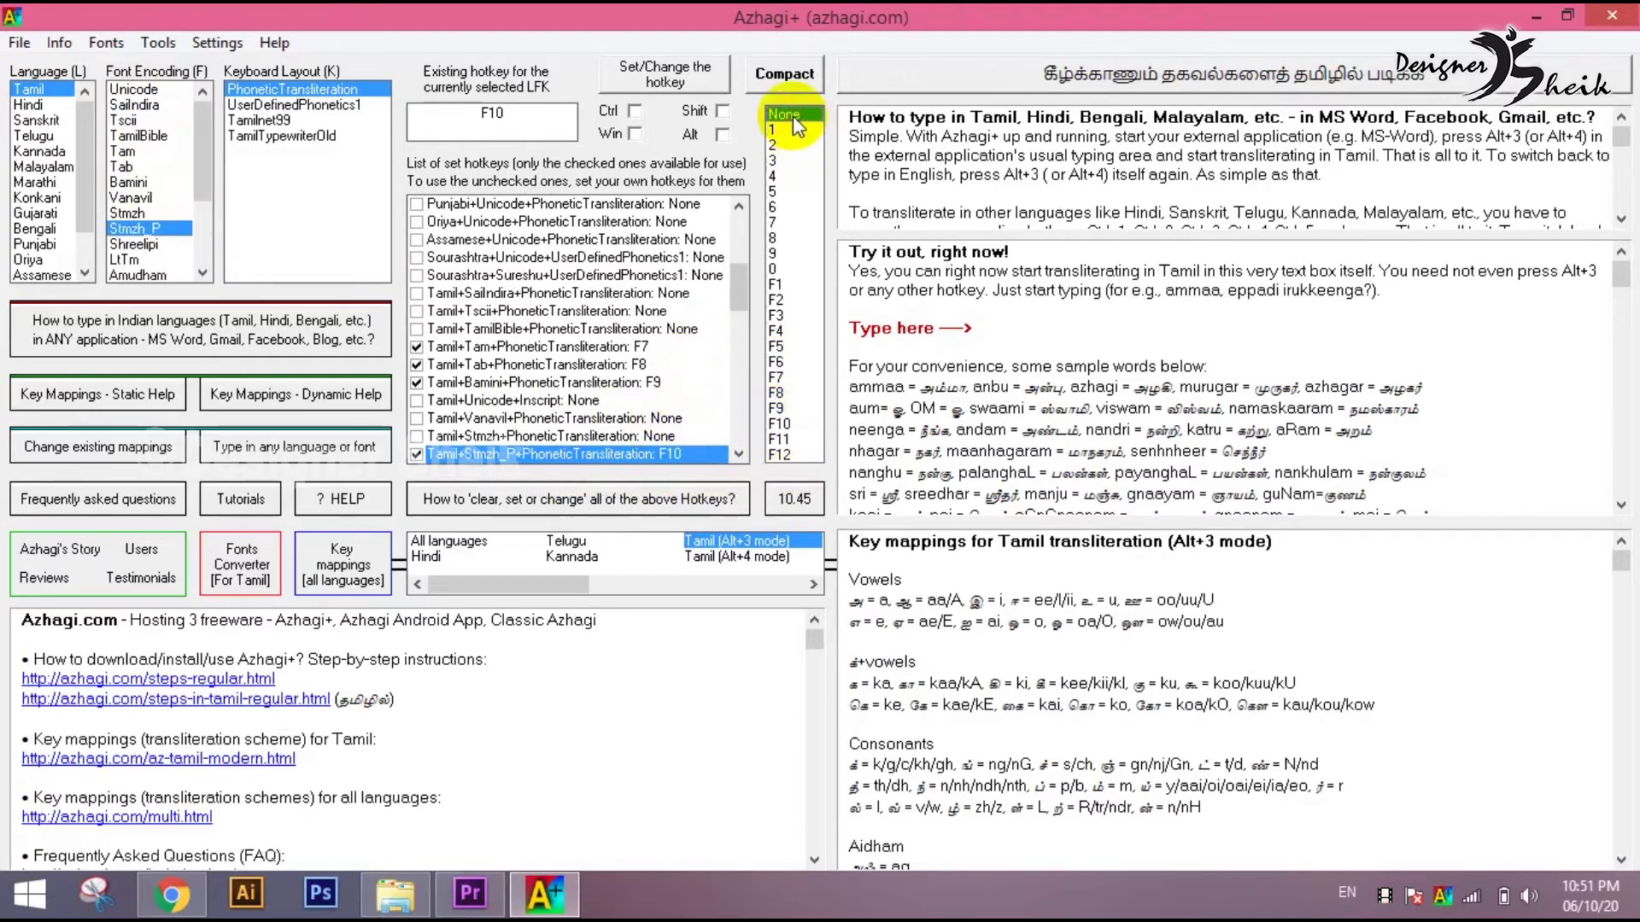
{"action": "left_click", "coordinate": [417, 456]}
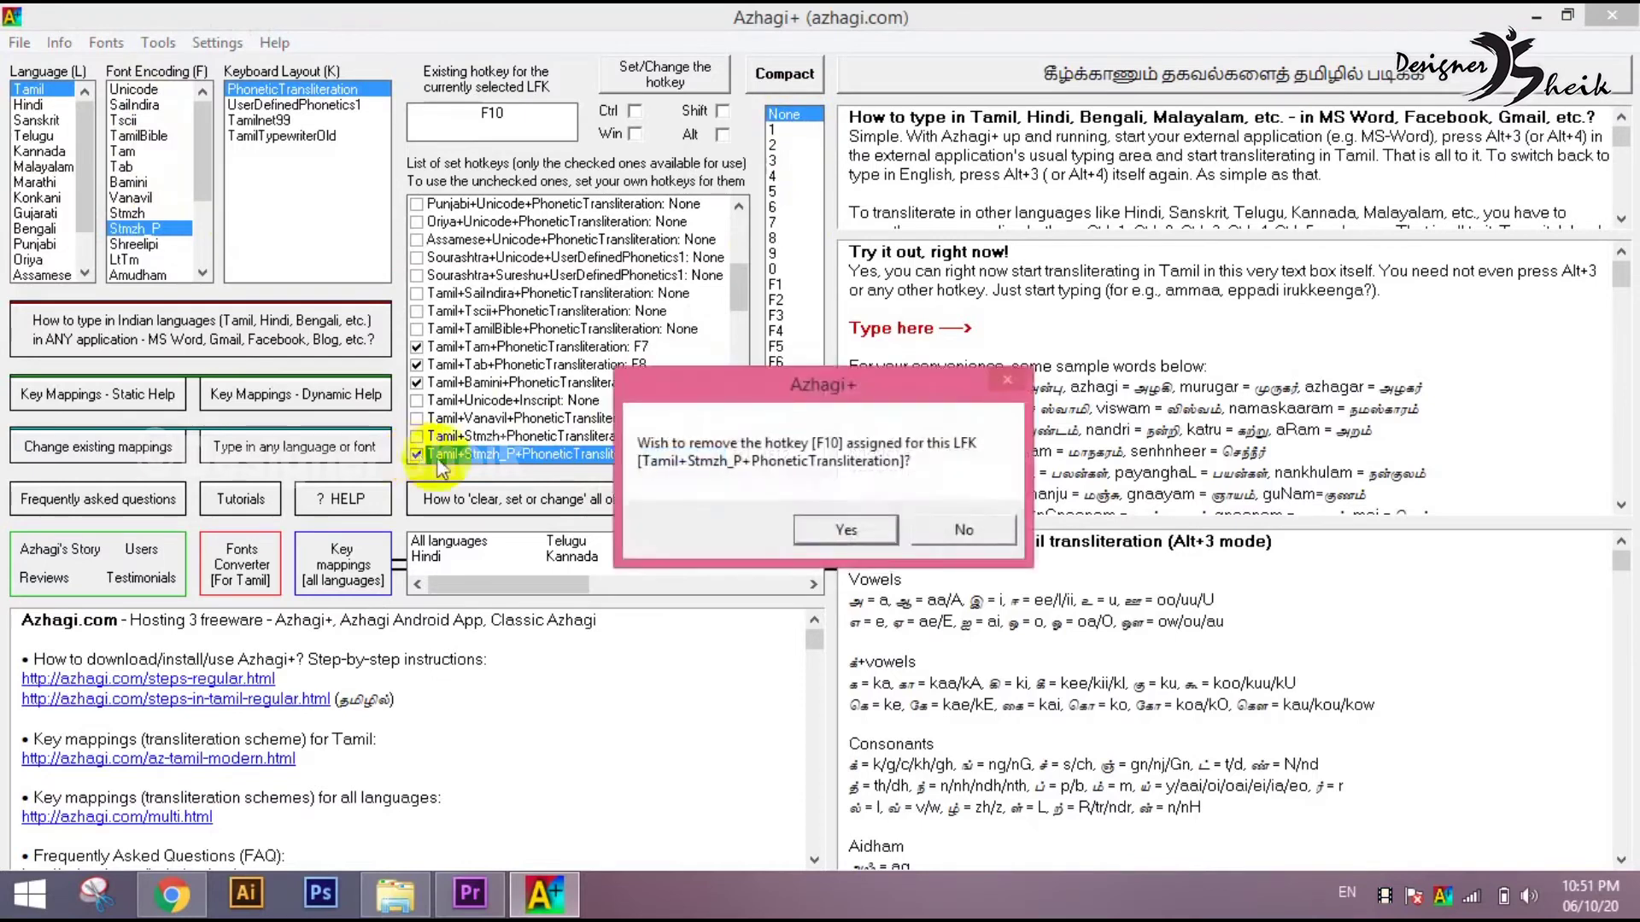
{"action": "left_click", "coordinate": [750, 630]}
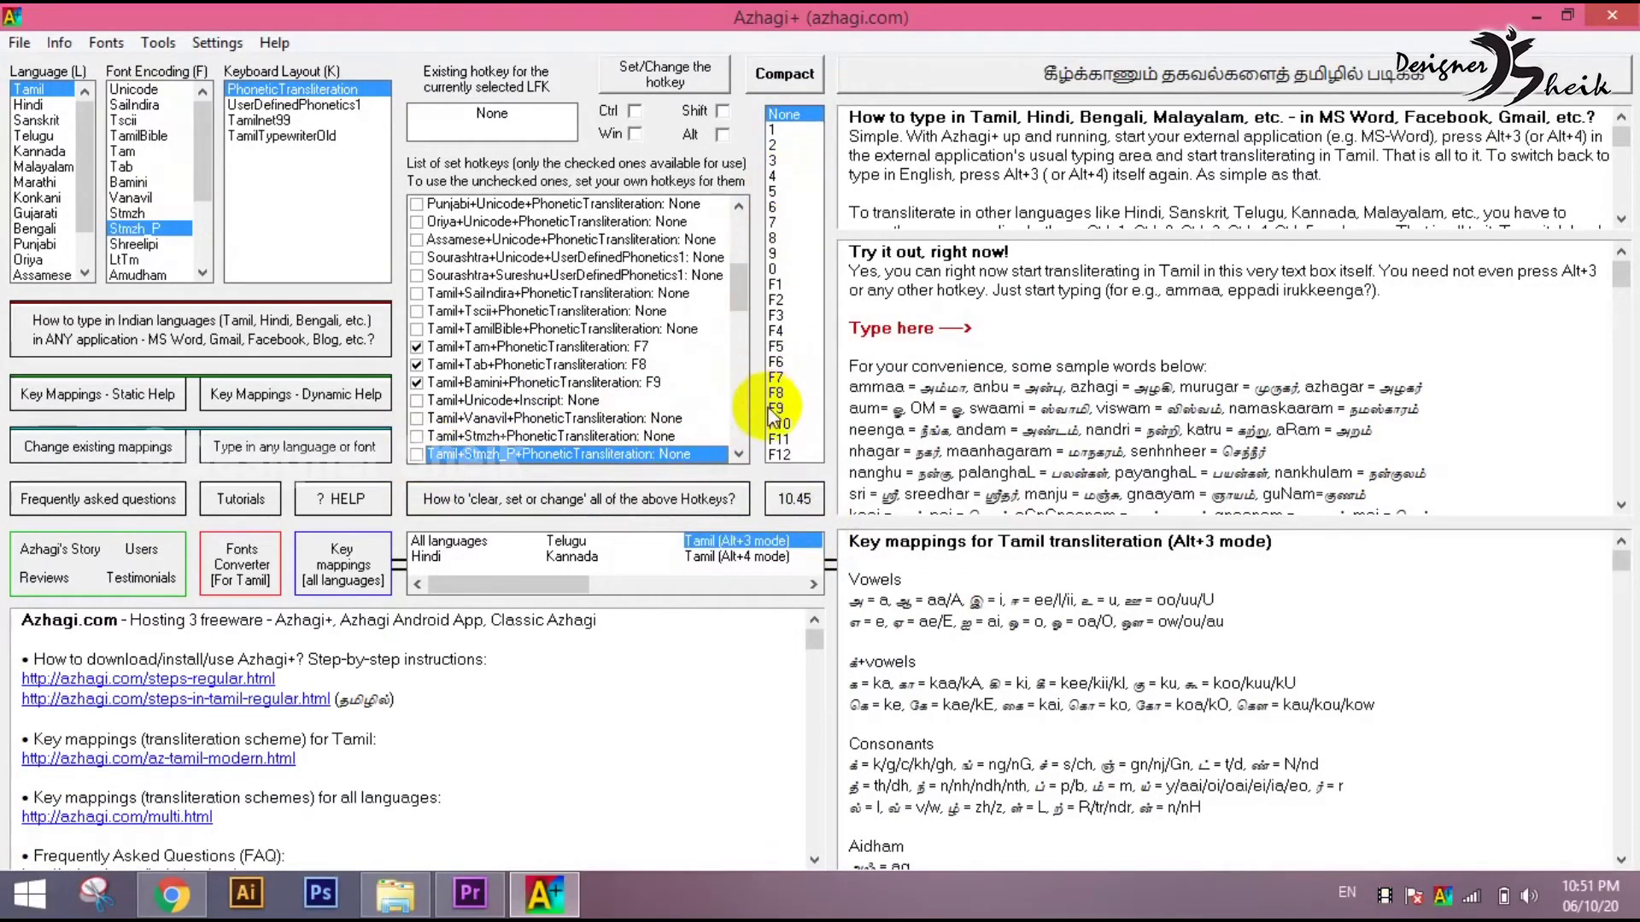
{"action": "left_click", "coordinate": [782, 424]}
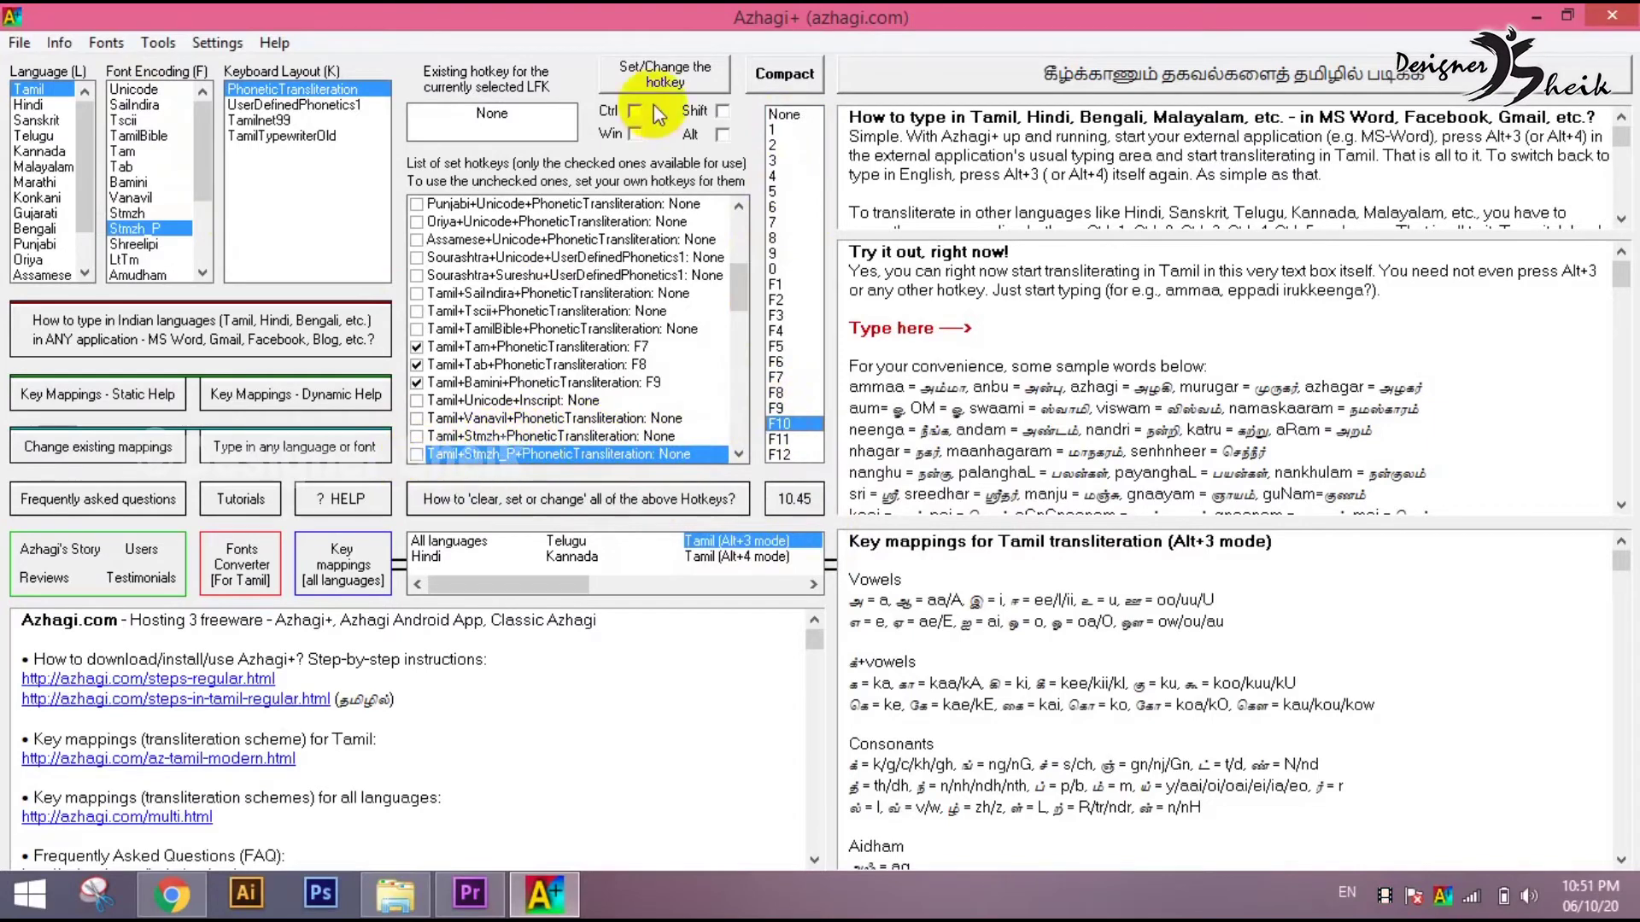
{"action": "left_click", "coordinate": [417, 454]}
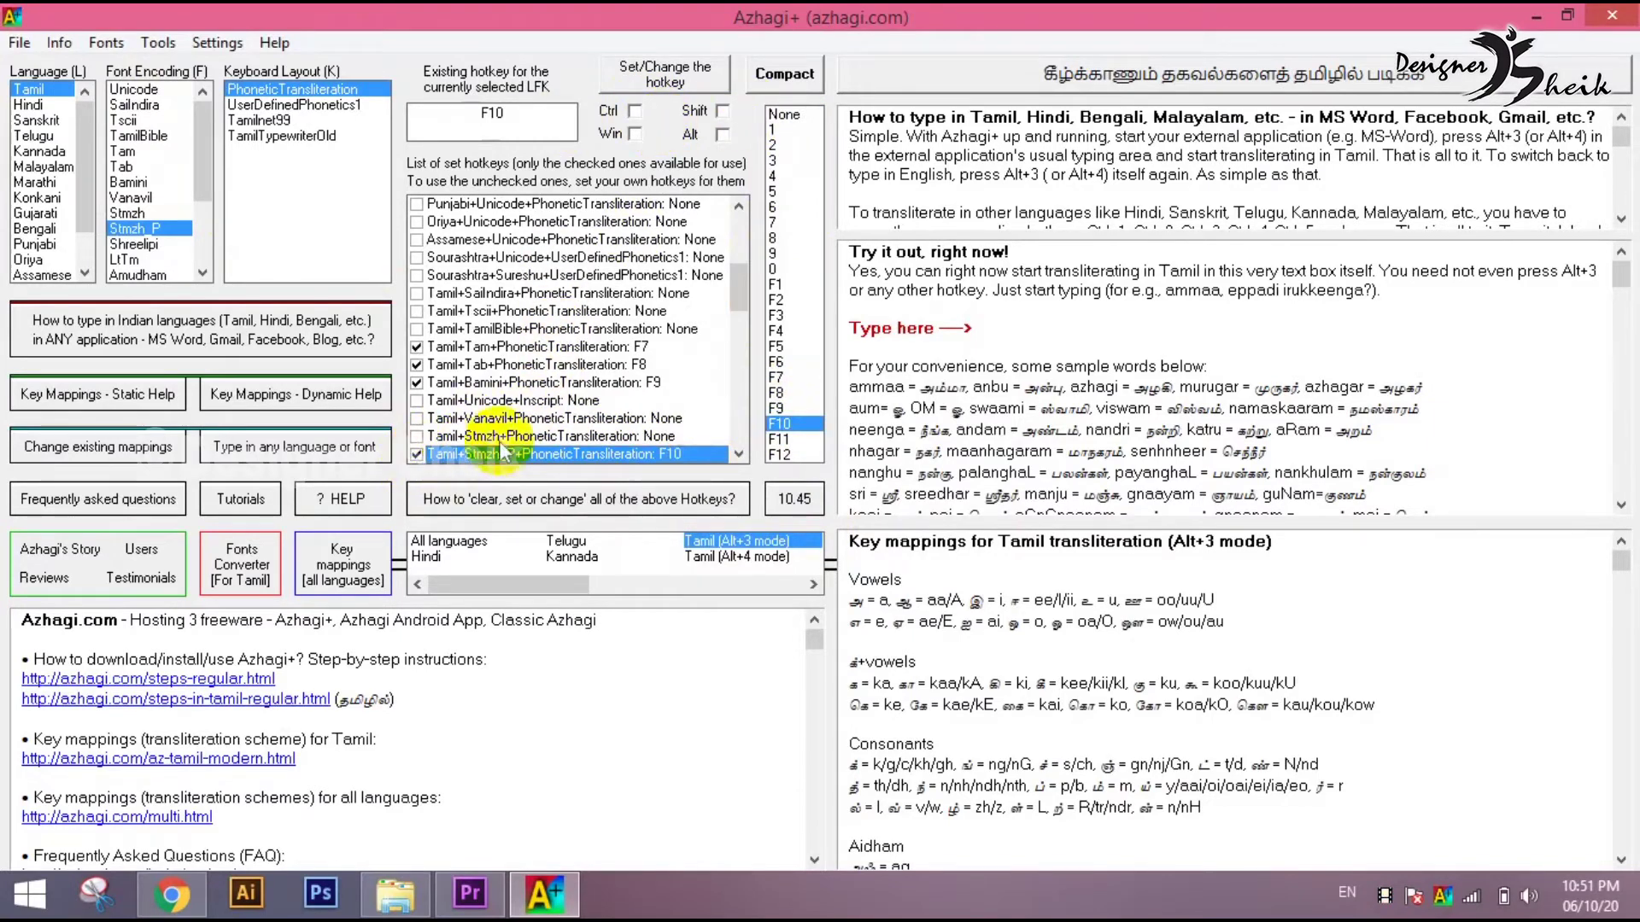
{"action": "left_click", "coordinate": [649, 75]}
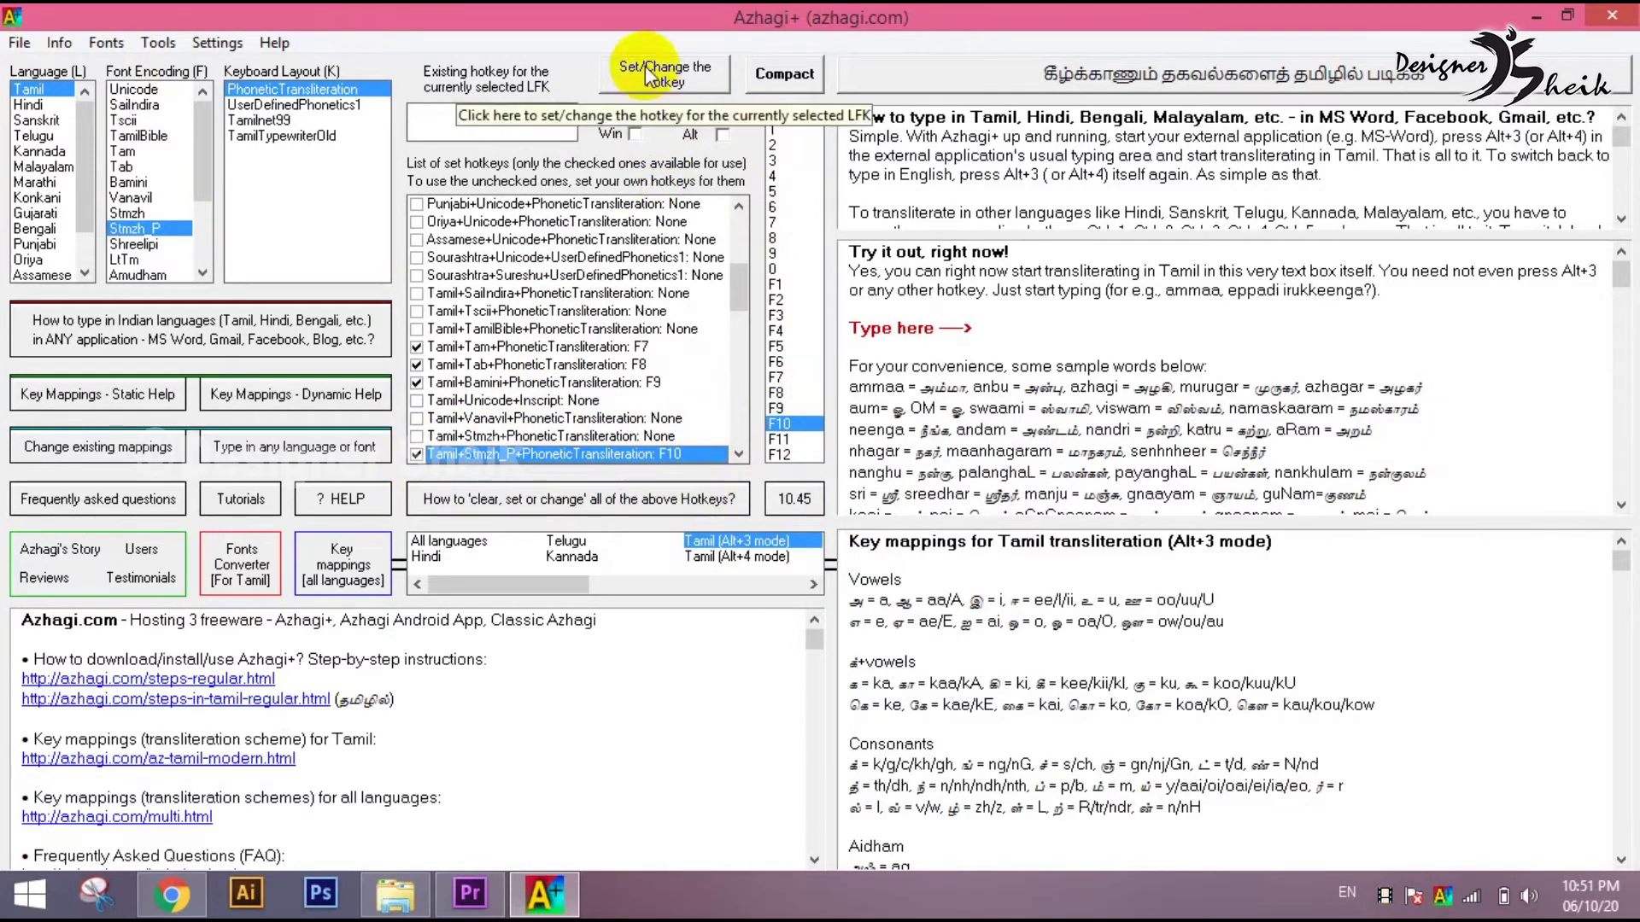
{"action": "left_click", "coordinate": [649, 75]}
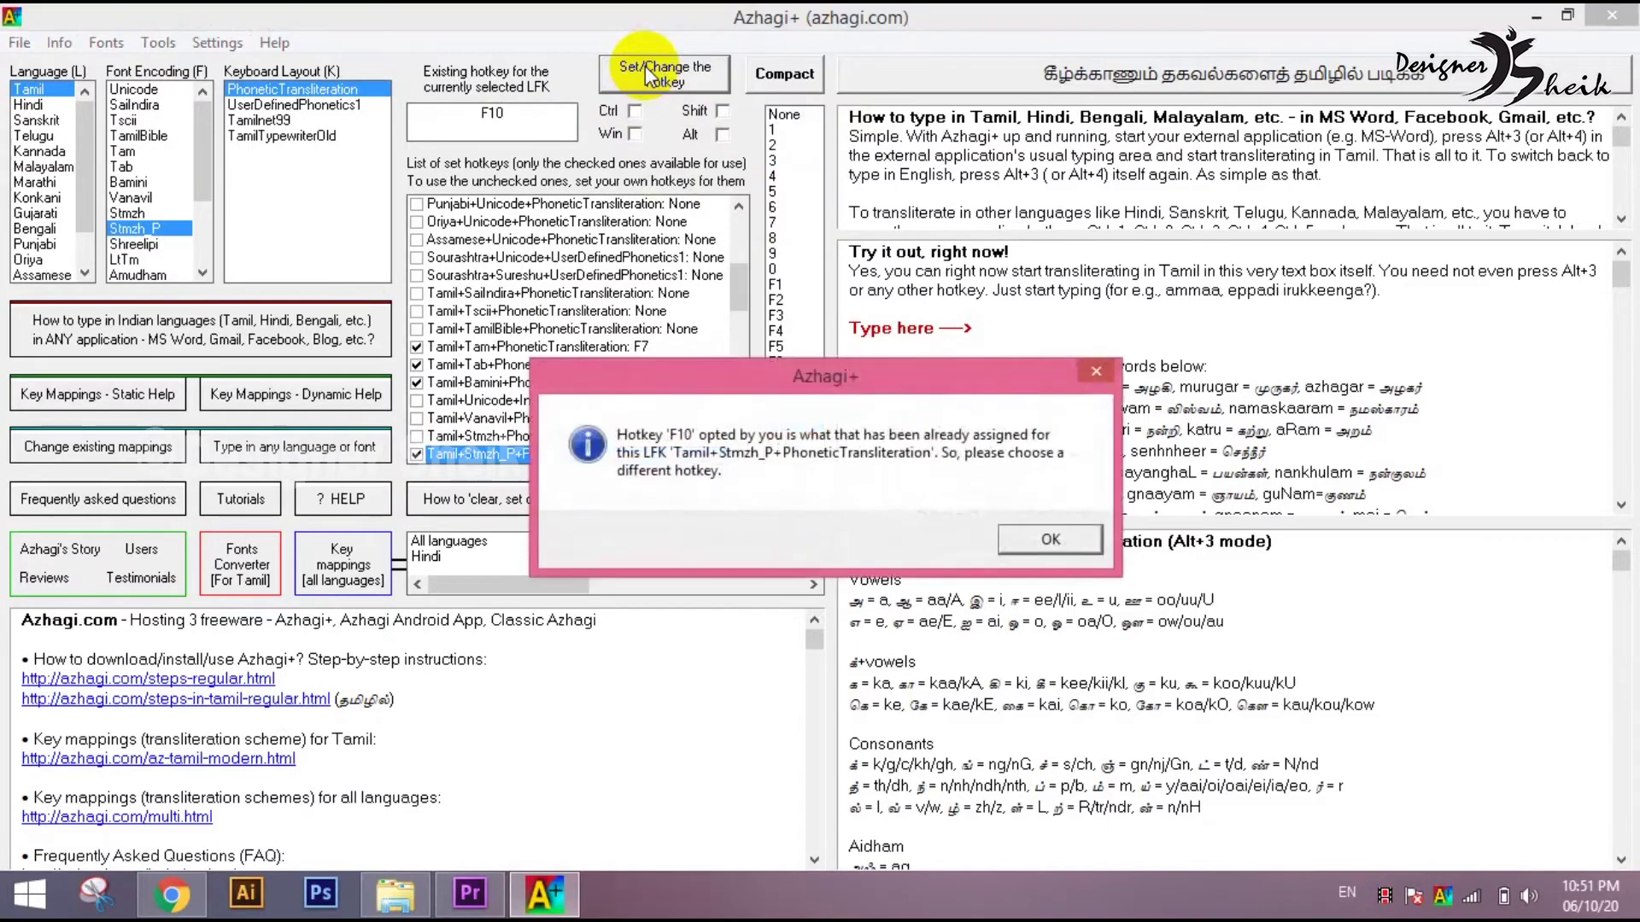
{"action": "left_click", "coordinate": [1034, 533]}
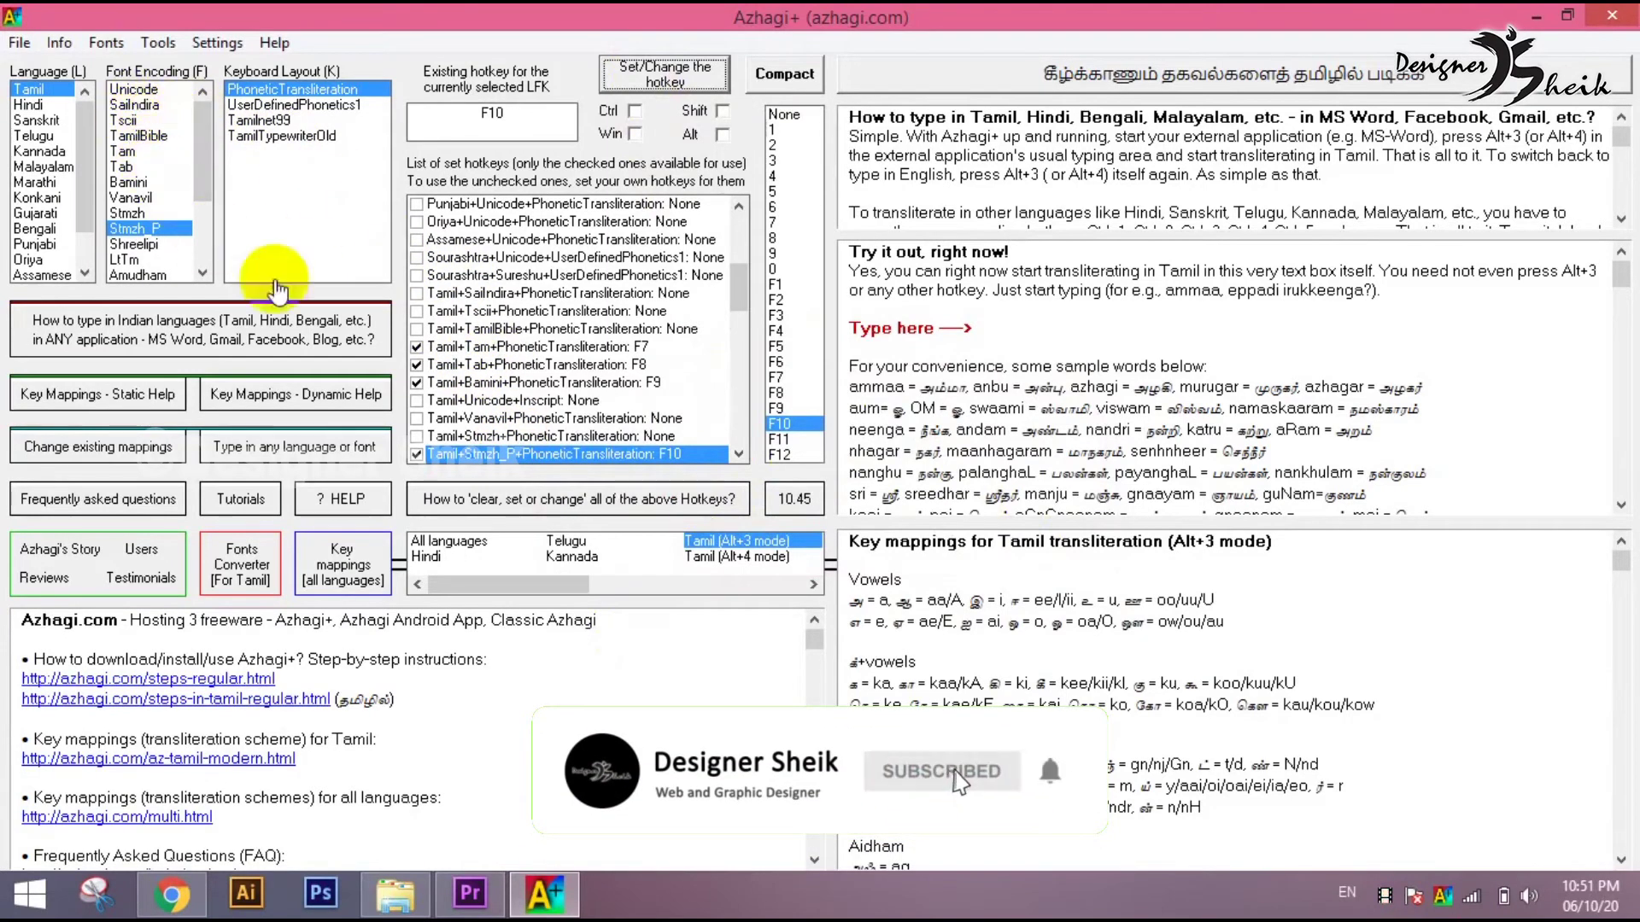
{"action": "left_click", "coordinate": [779, 363]}
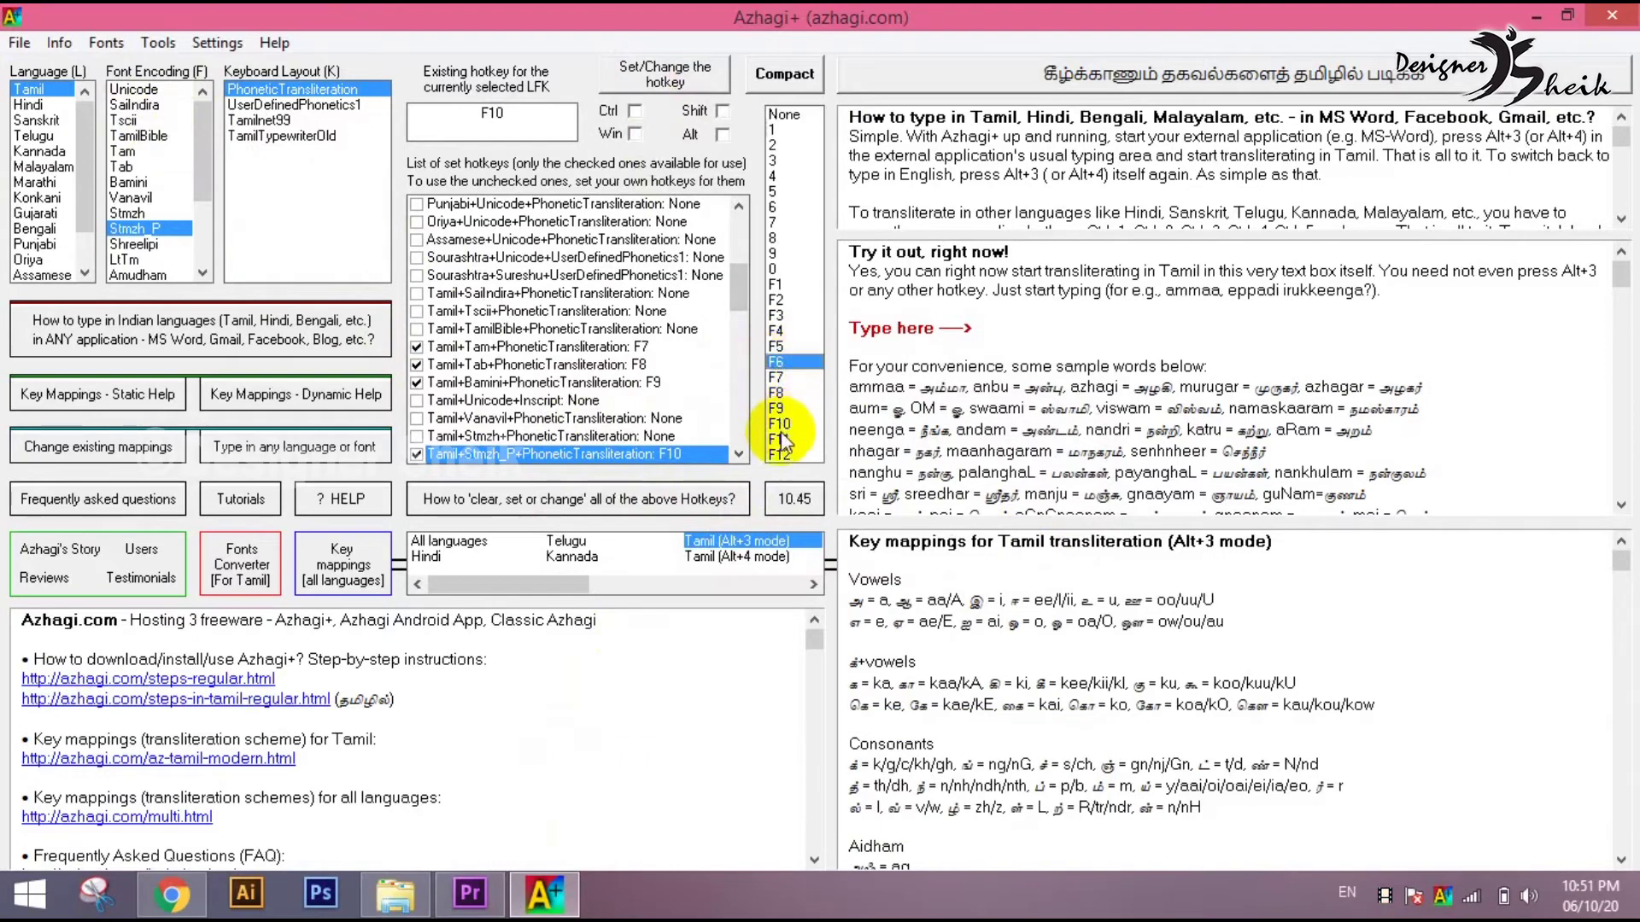
{"action": "left_click_drag", "start_coordinate": [779, 372], "coordinate": [779, 439]}
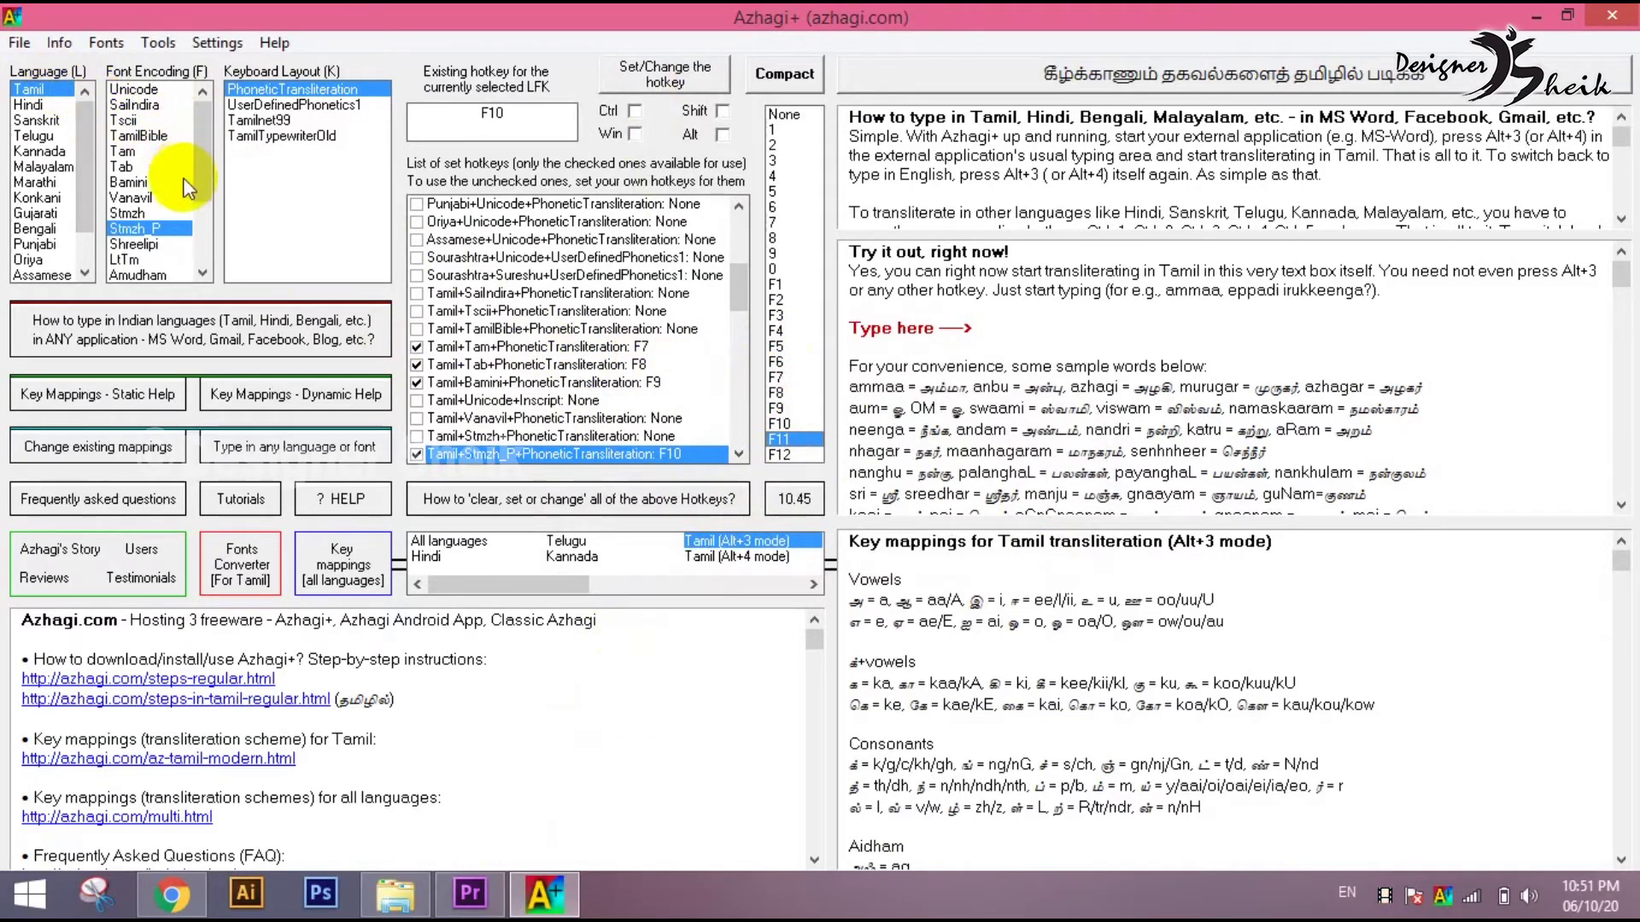
- Choose the Tamil + Tam encoding with hotkey F7 and return to Premiere
{"action": "left_click", "coordinate": [209, 130]}
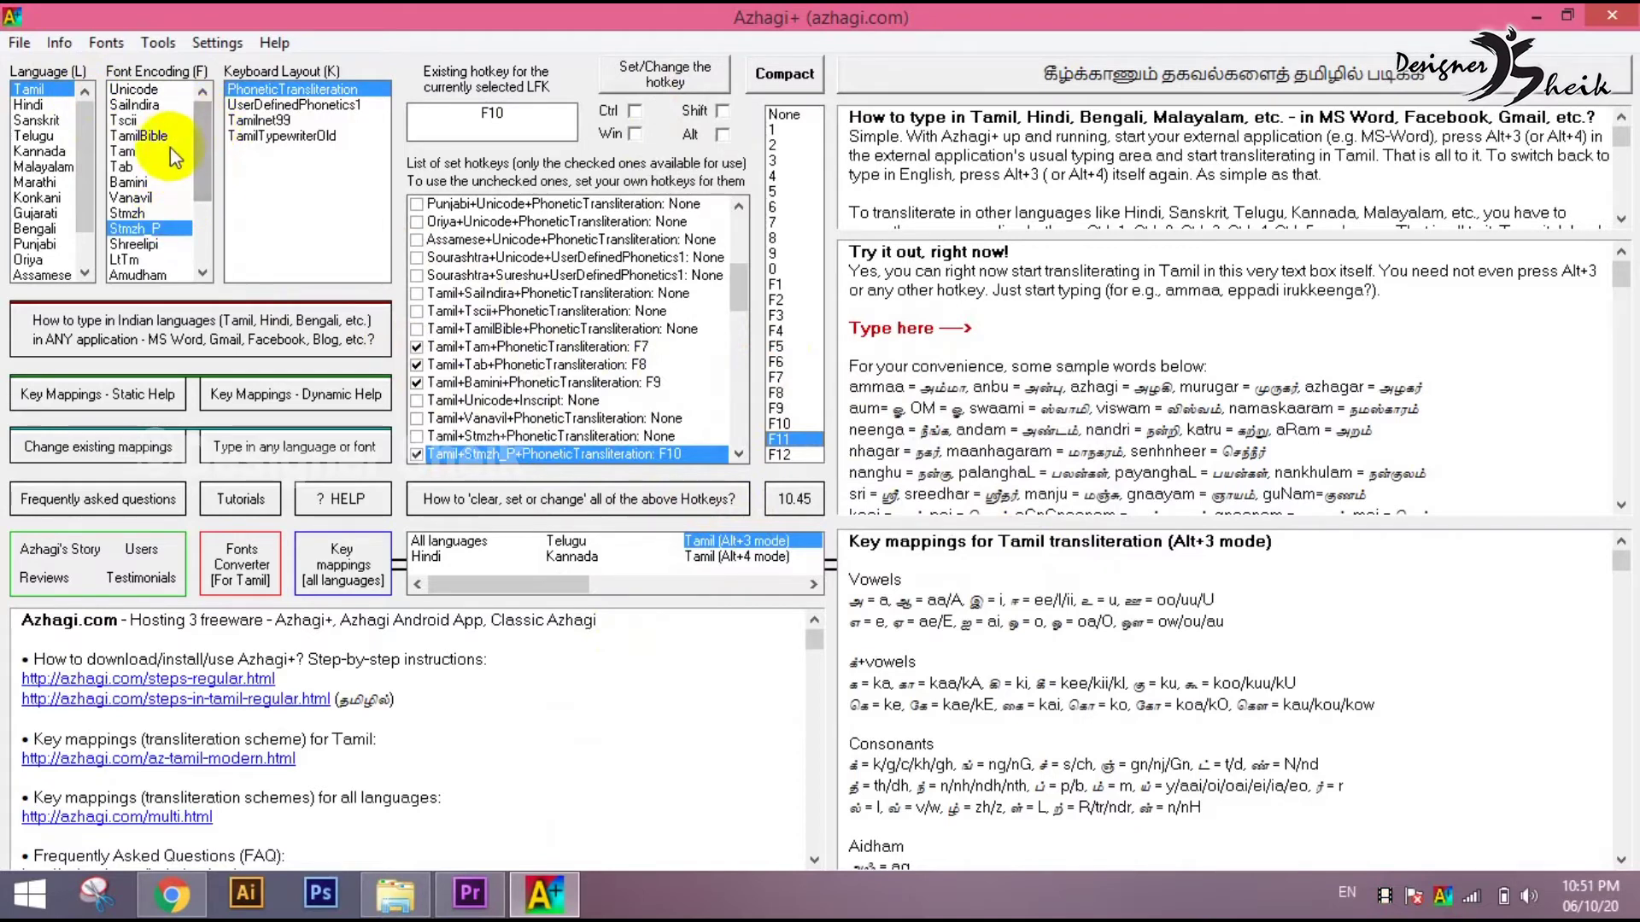
{"action": "left_click", "coordinate": [188, 151]}
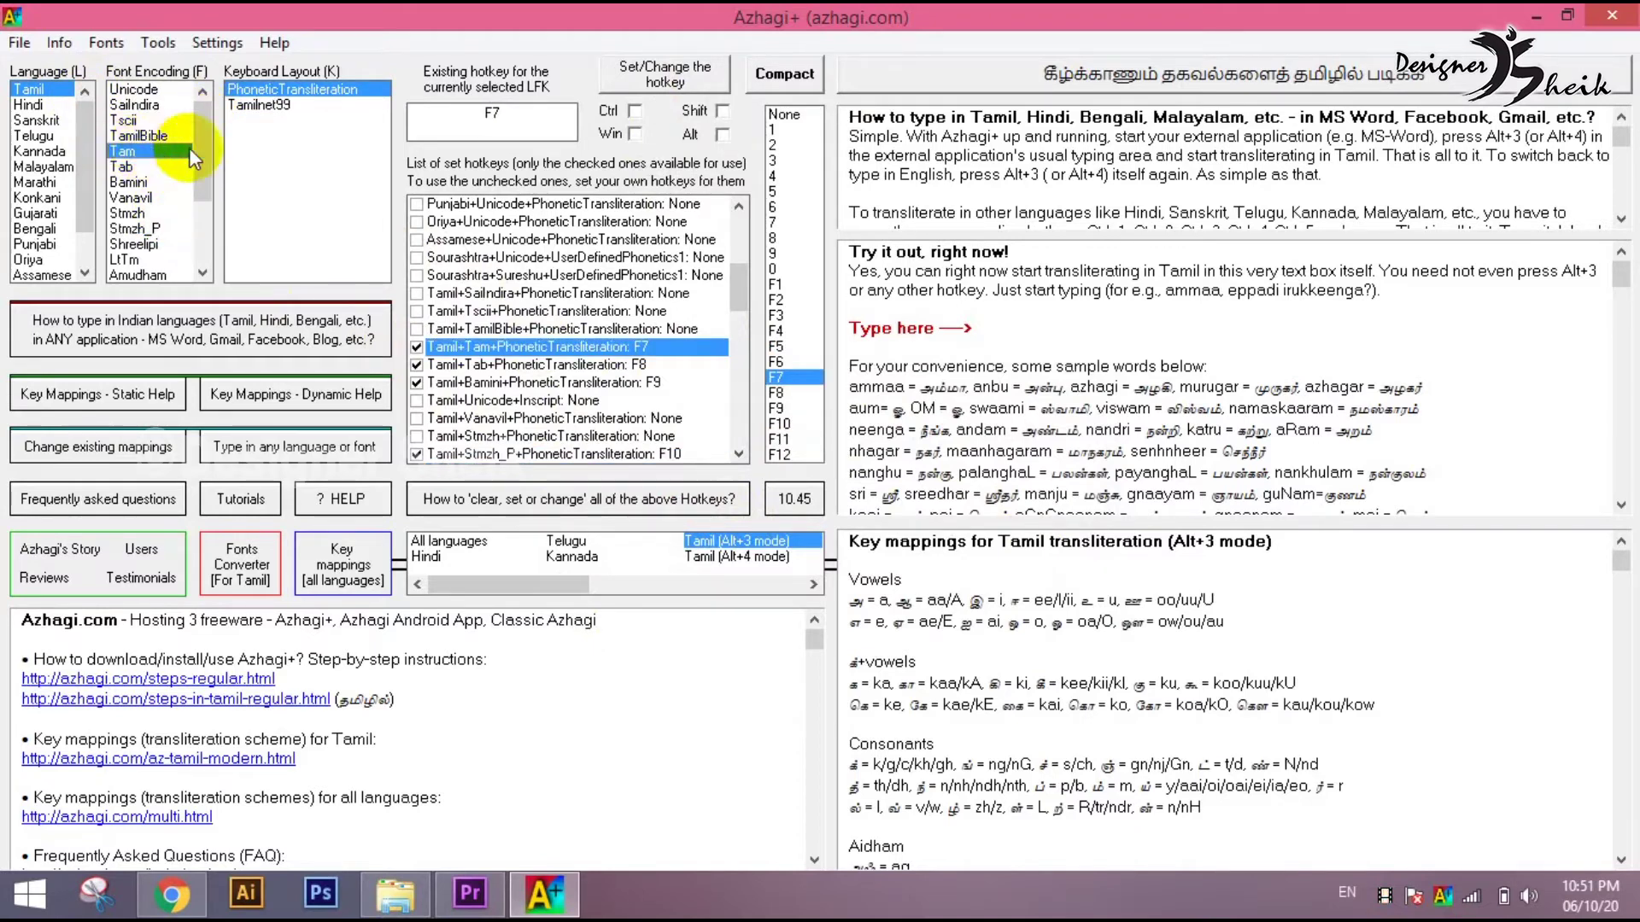
{"action": "left_click", "coordinate": [470, 894]}
- Create a new default still title, Title 03, and open it in the titler
{"action": "left_click", "coordinate": [345, 43]}
{"action": "mouse_move", "coordinate": [597, 62]}
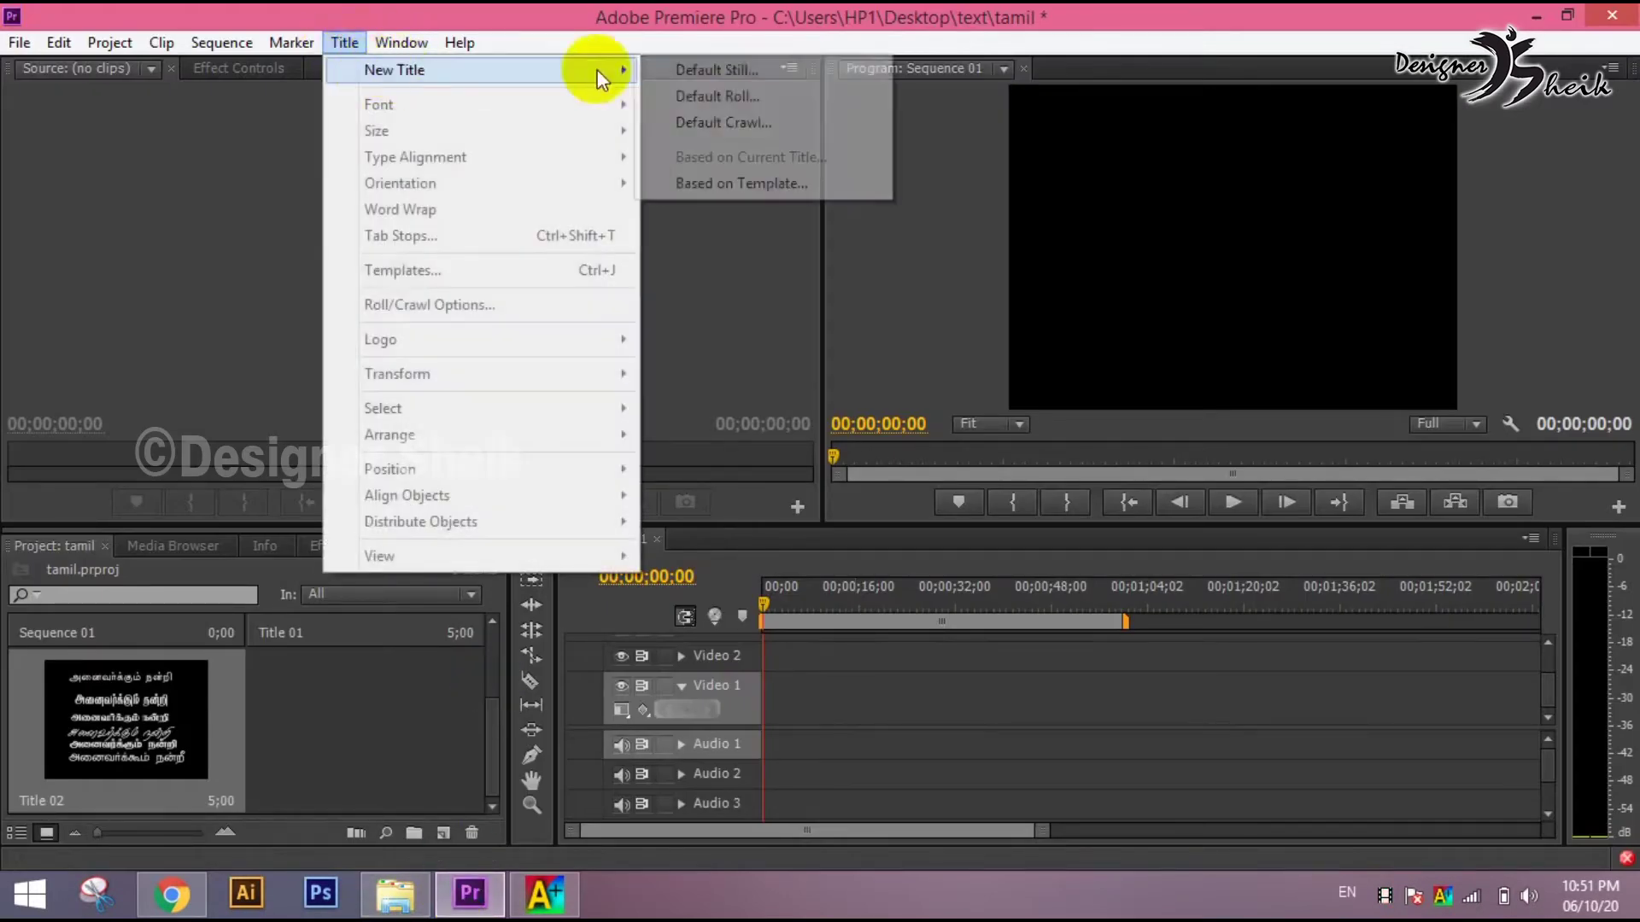
{"action": "left_click", "coordinate": [762, 72]}
{"action": "left_click", "coordinate": [853, 550]}
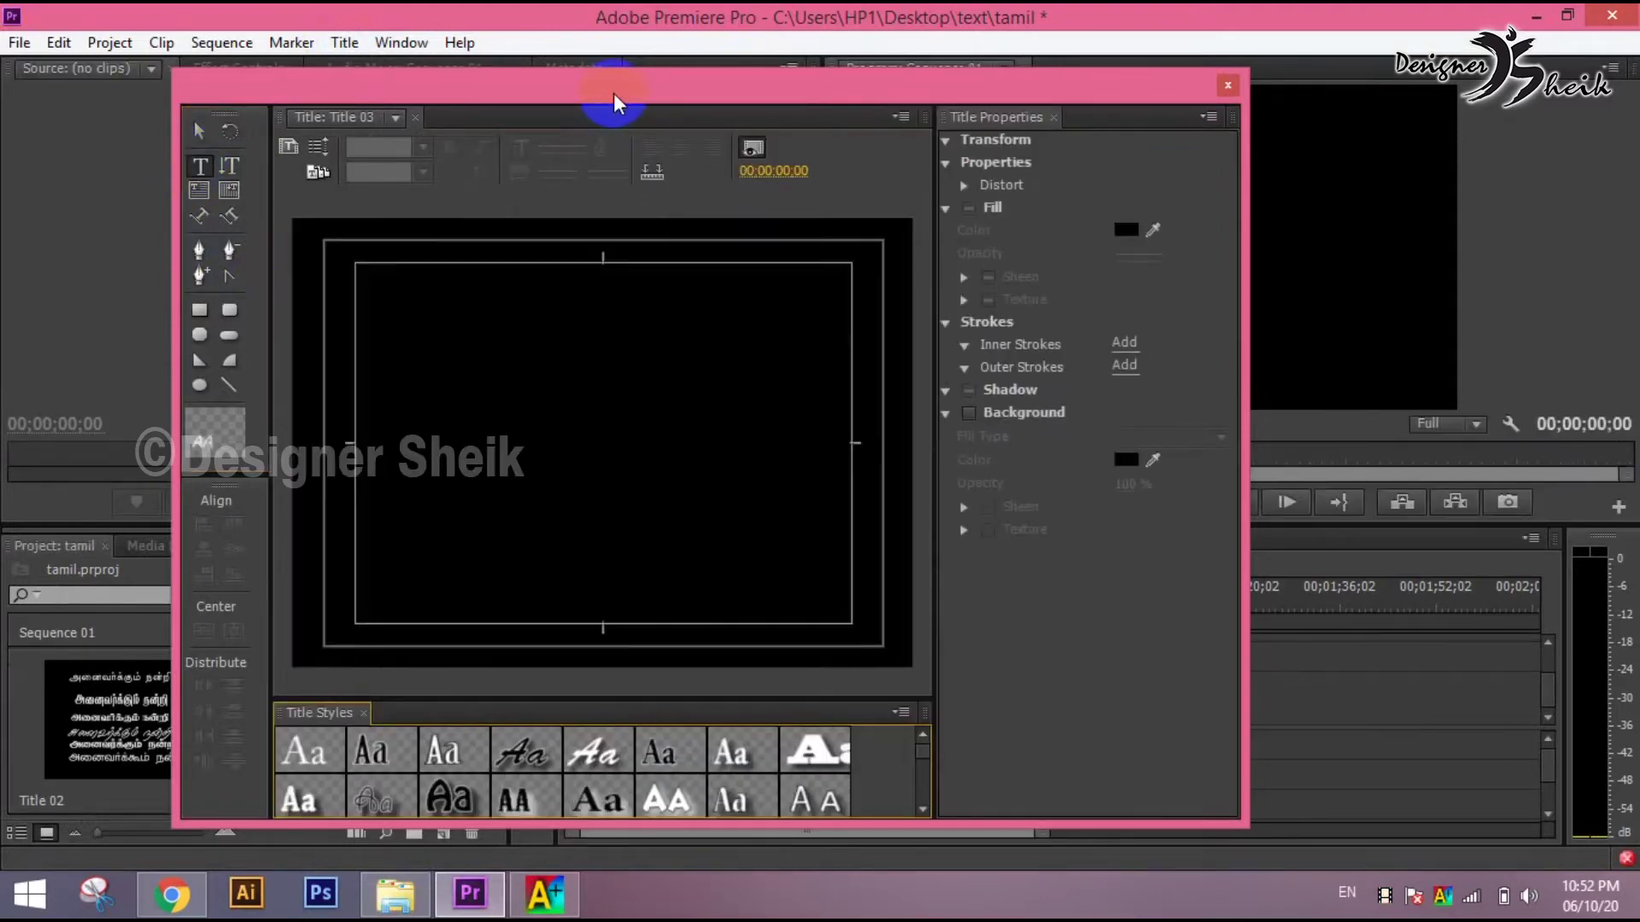
- Start a text box near the top-left and set its font family to TAM-Tamil001
{"action": "left_click", "coordinate": [394, 308]}
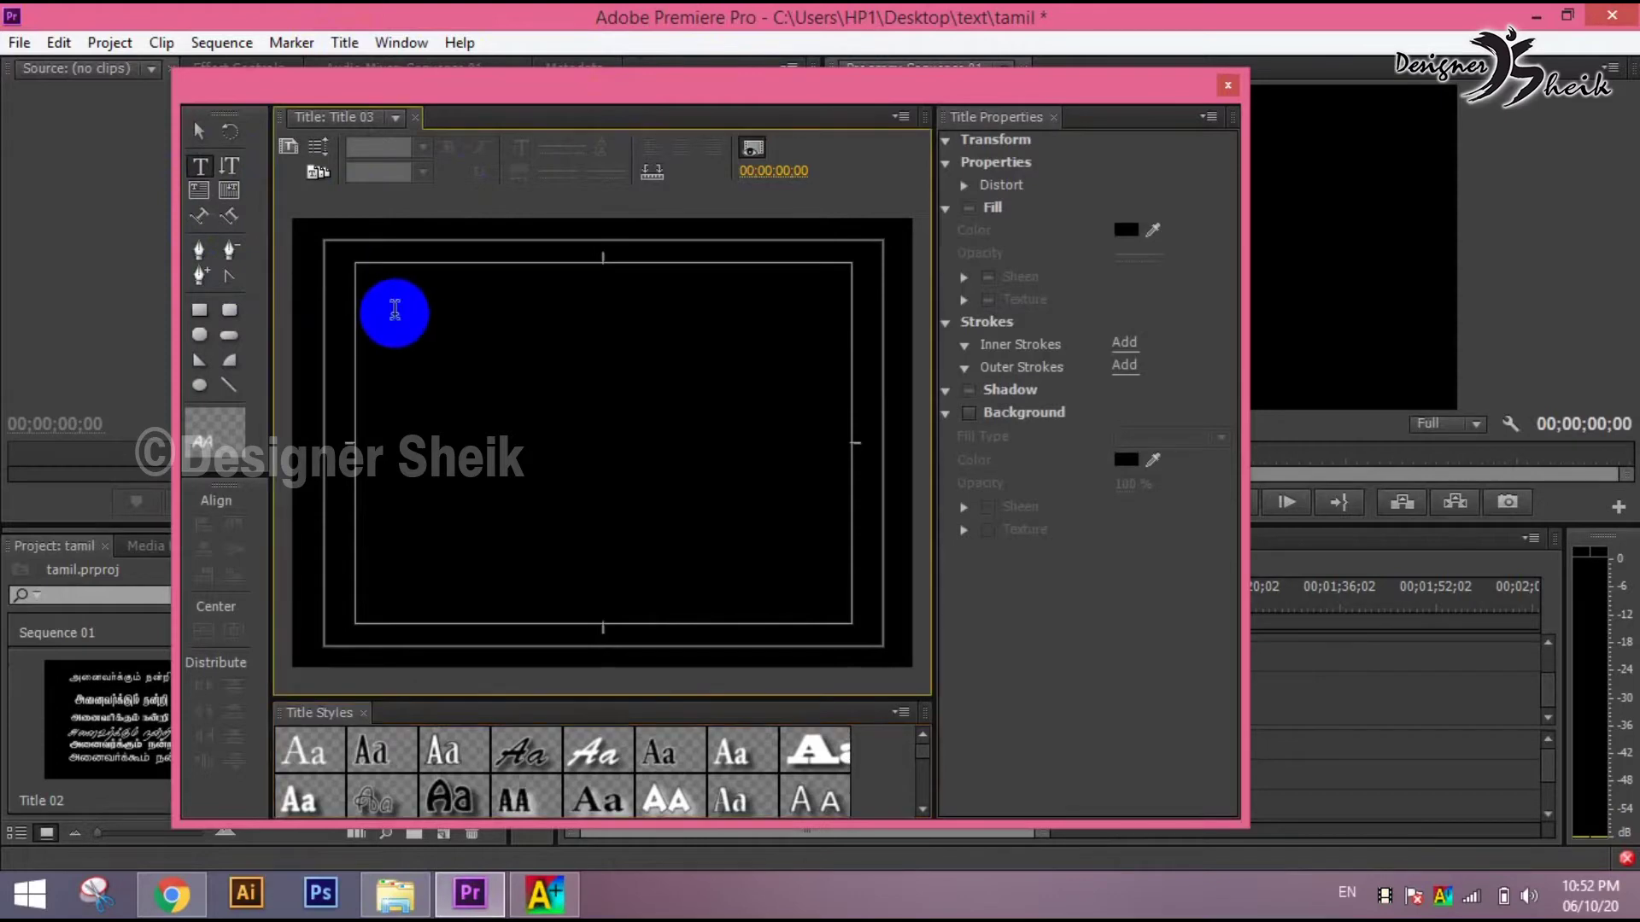
{"action": "left_click", "coordinate": [1134, 329]}
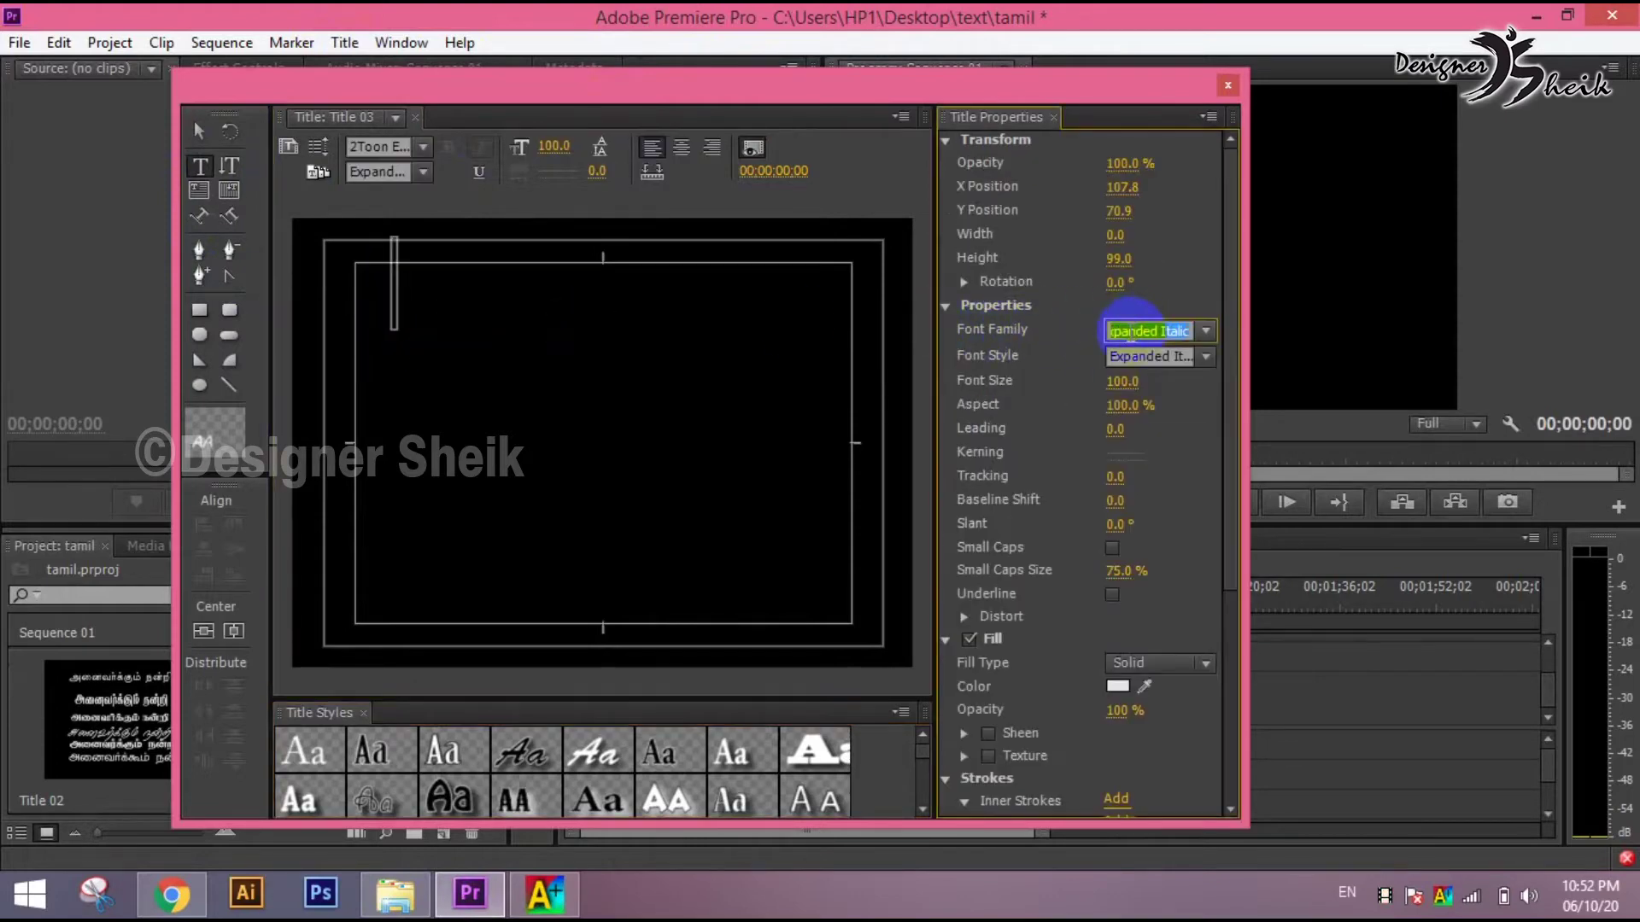
{"action": "type", "text": "TAB-Tamil001"}
{"action": "key", "text": "Return"}
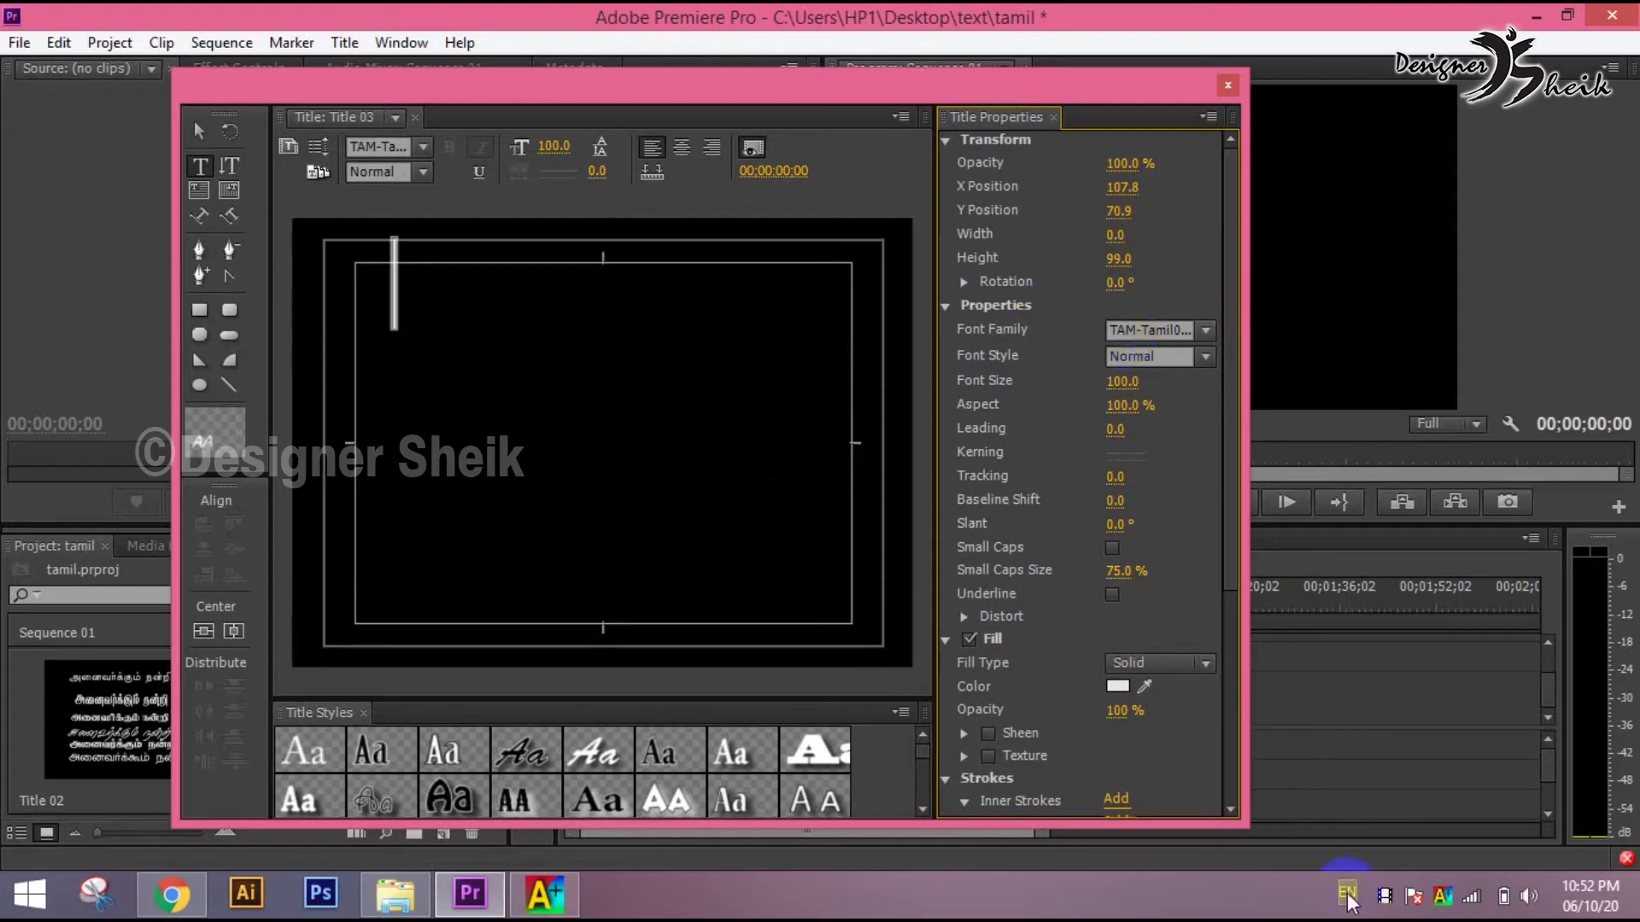
- Enable Azhagi+'s Tamil+Tam phonetic transliteration on F7, then minimise Azhagi+ to the titler
{"action": "left_click", "coordinate": [1443, 895]}
{"action": "left_click", "coordinate": [1443, 895]}
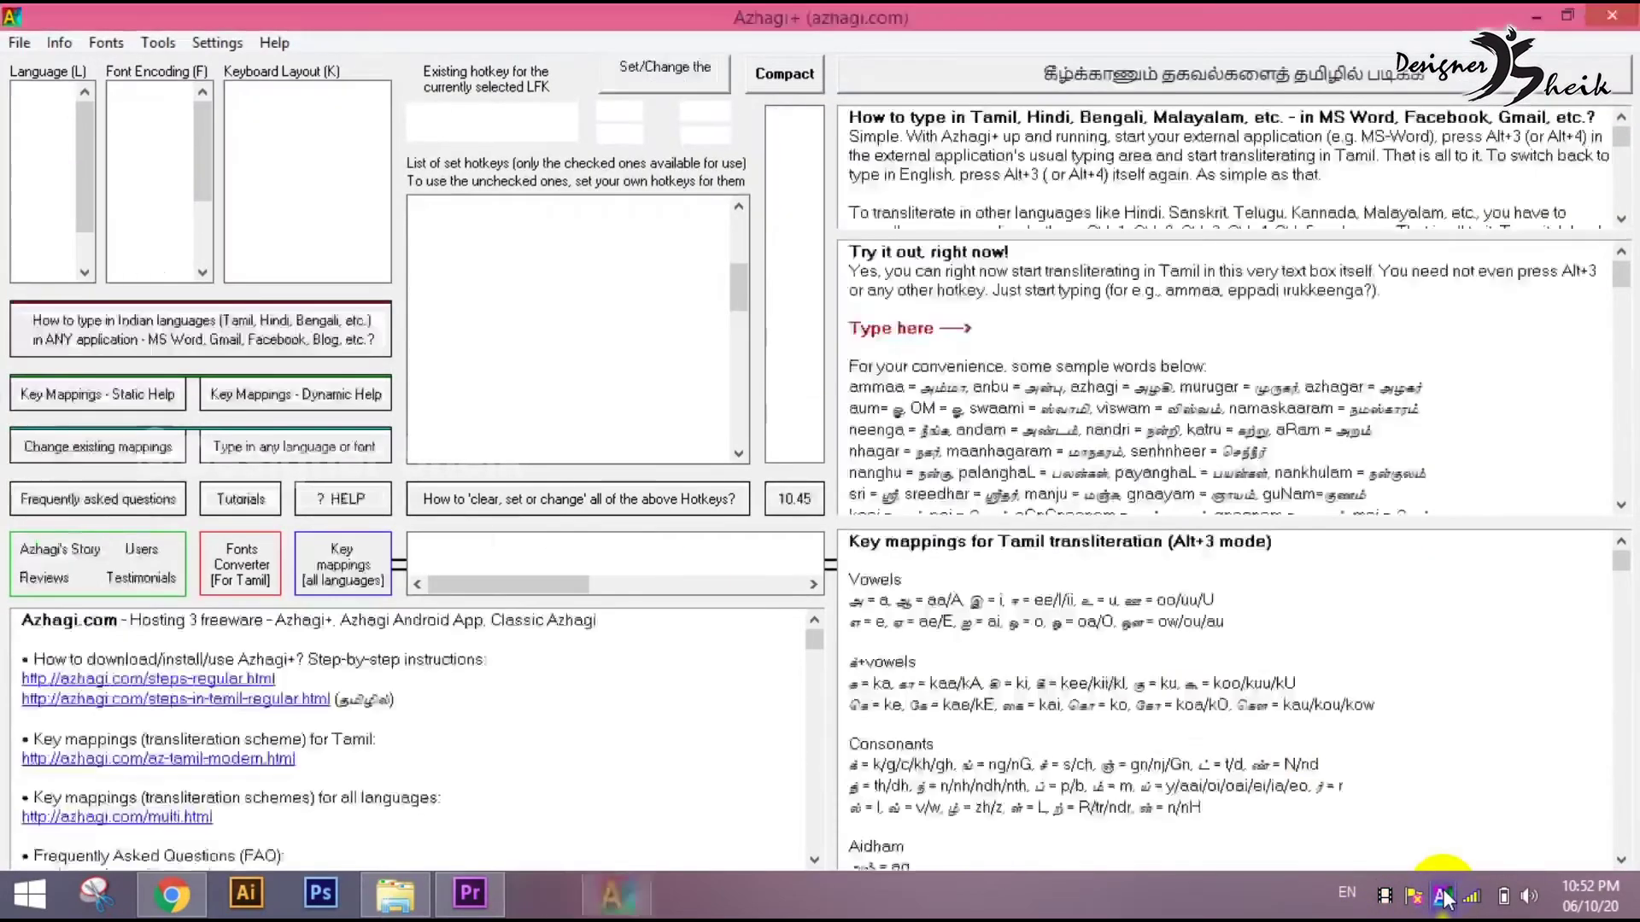
{"action": "left_click", "coordinate": [621, 349]}
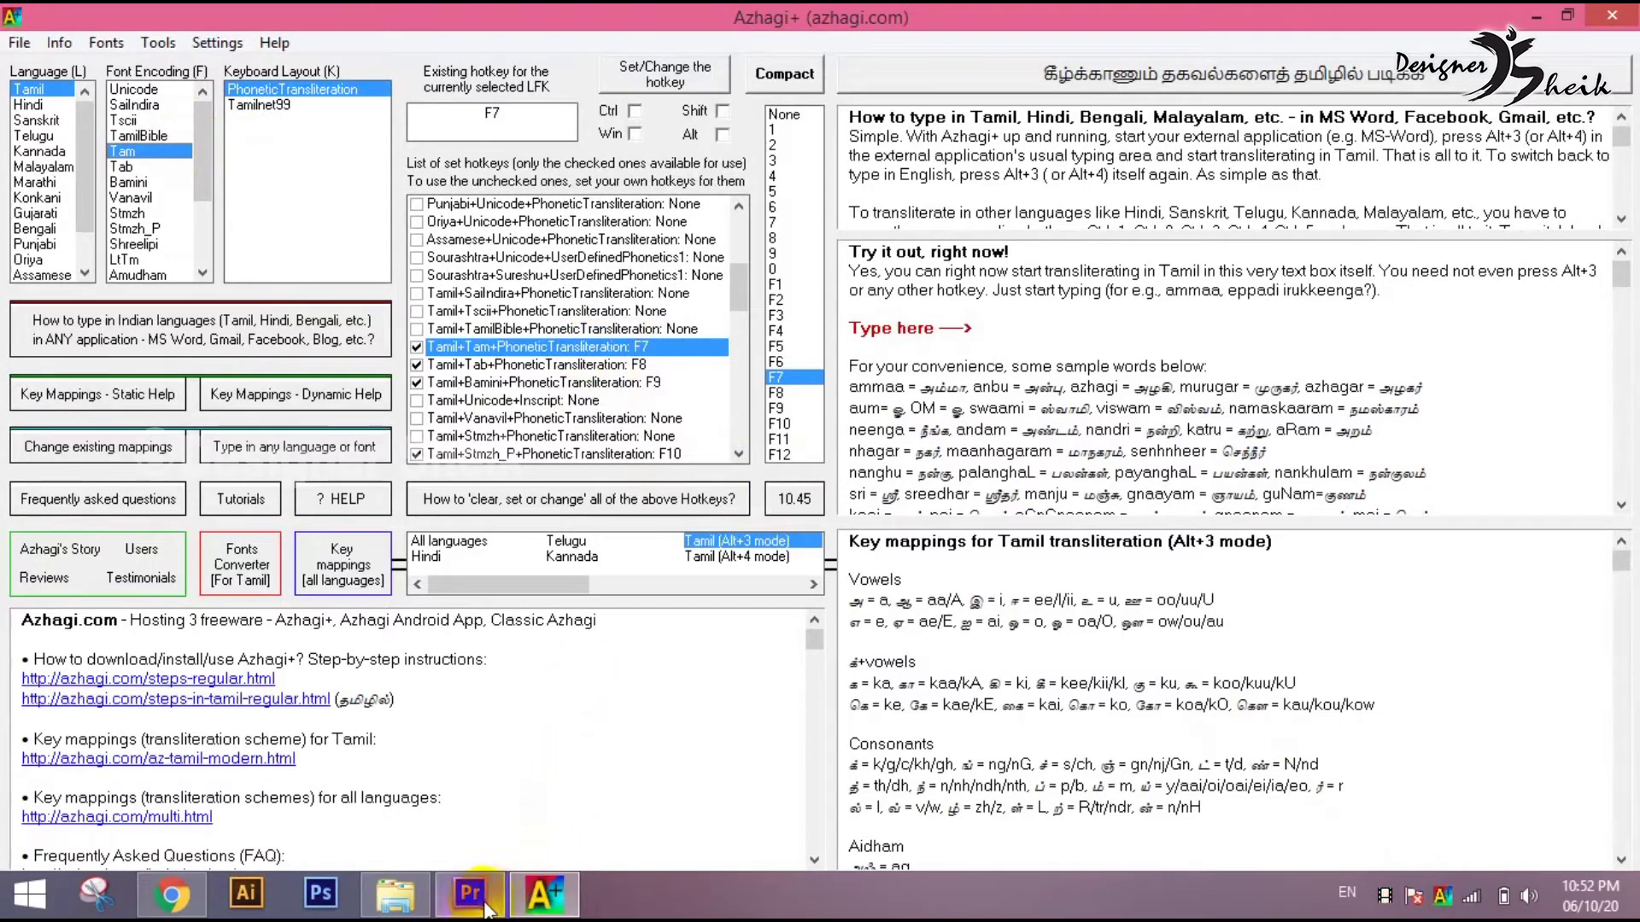
{"action": "left_click", "coordinate": [544, 894]}
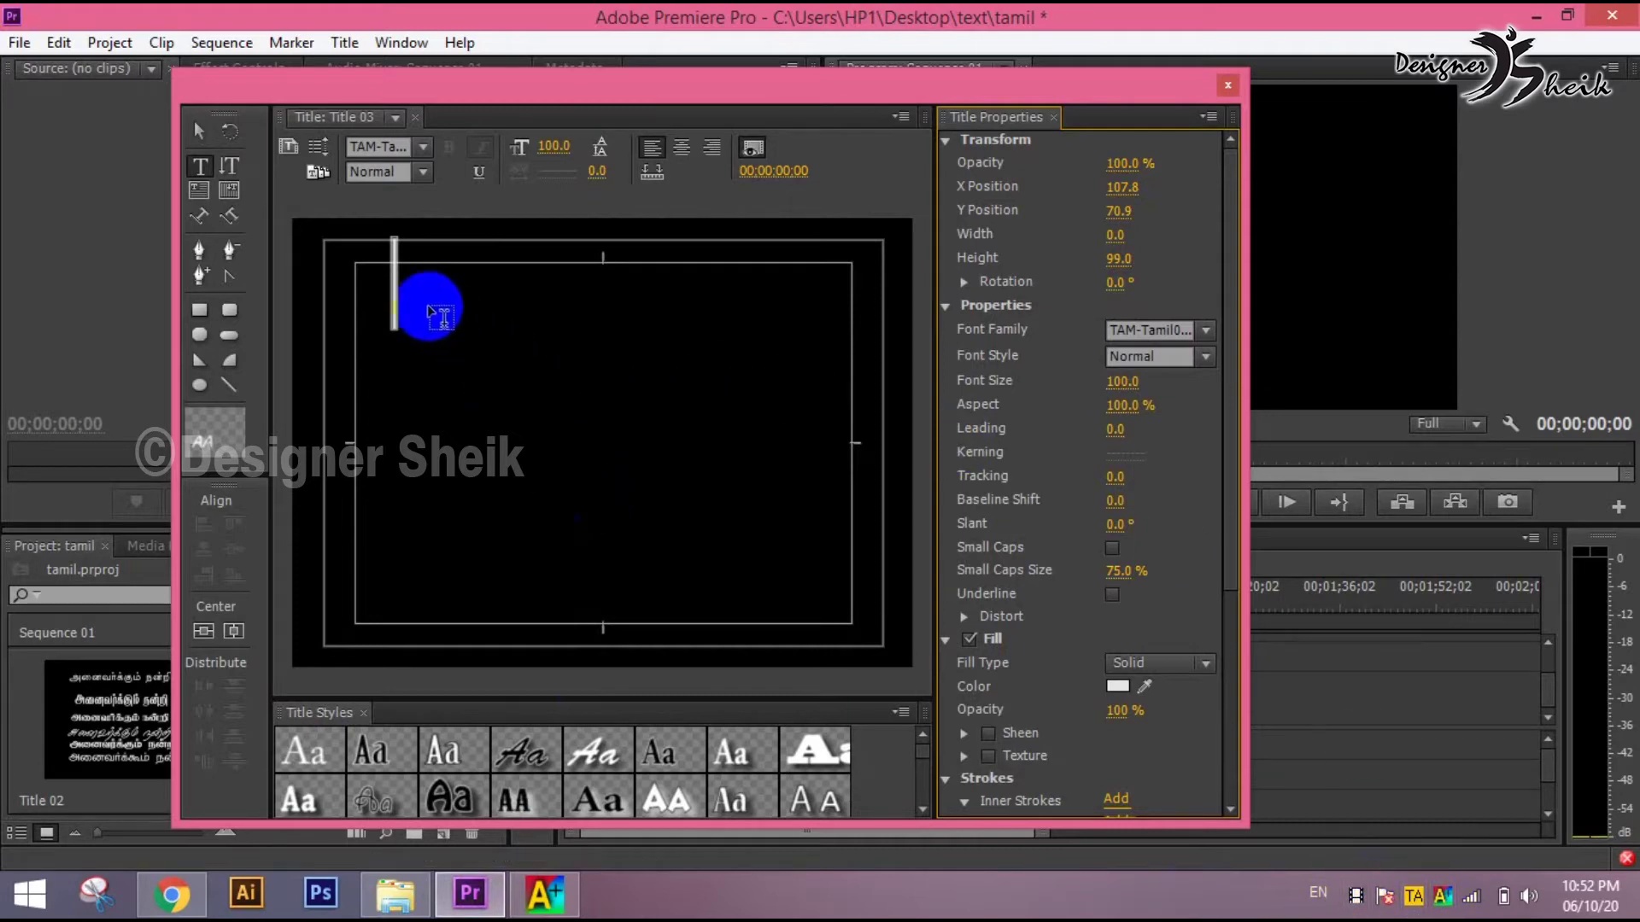
- Type the trial text தமிழ் வழி on one line and கல்வி on the next
{"action": "left_click", "coordinate": [396, 285]}
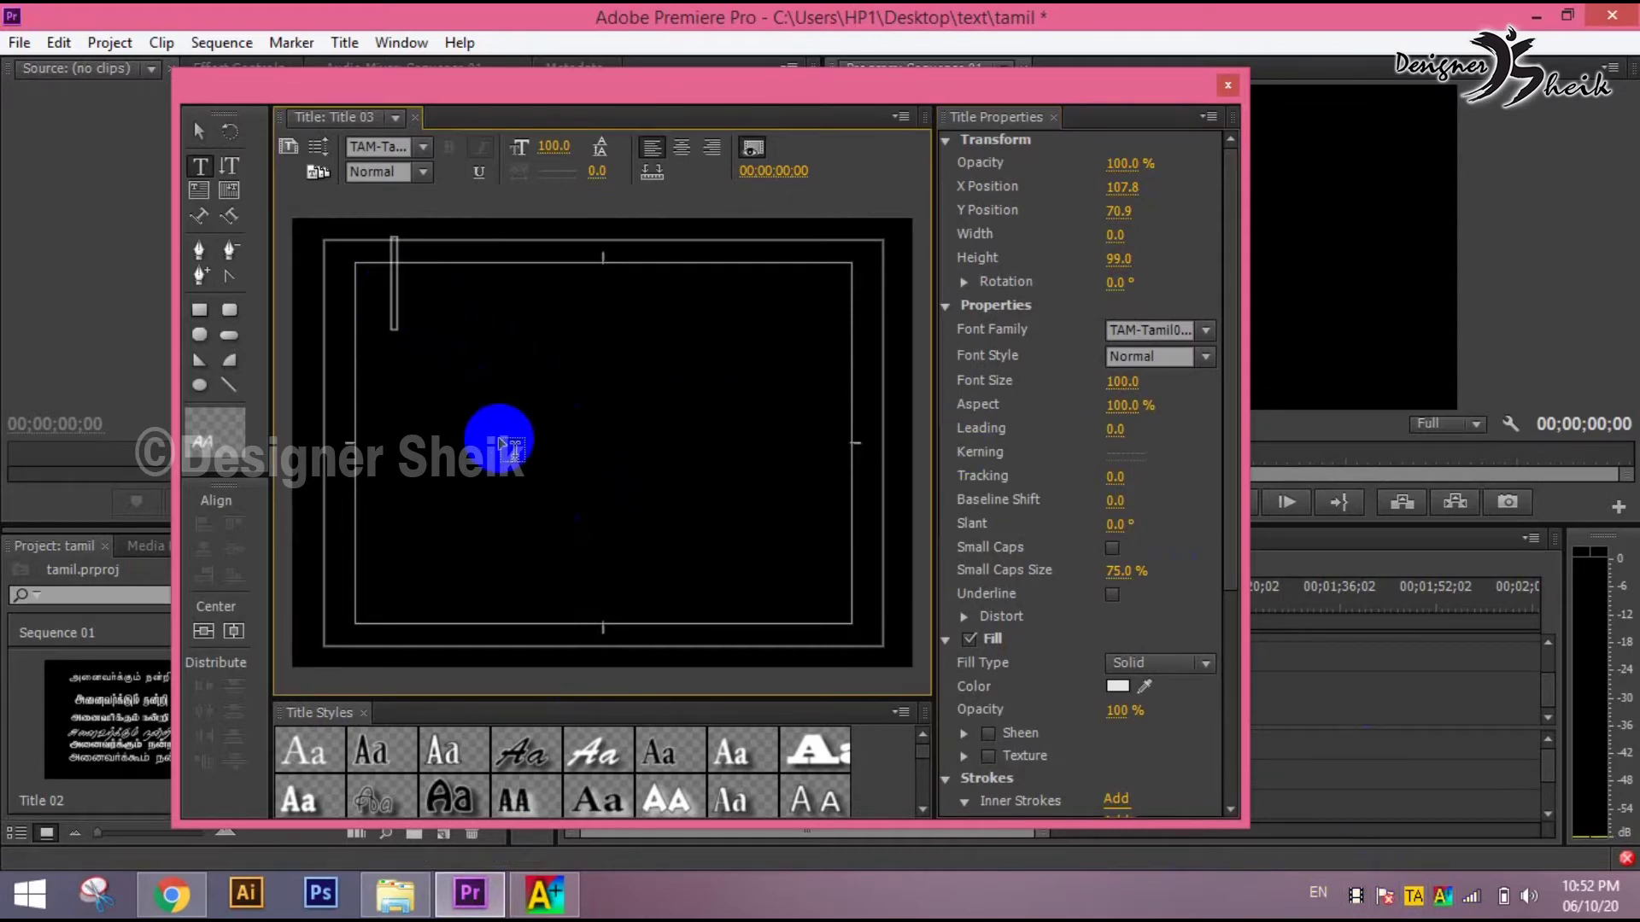
{"action": "type", "text": "த"}
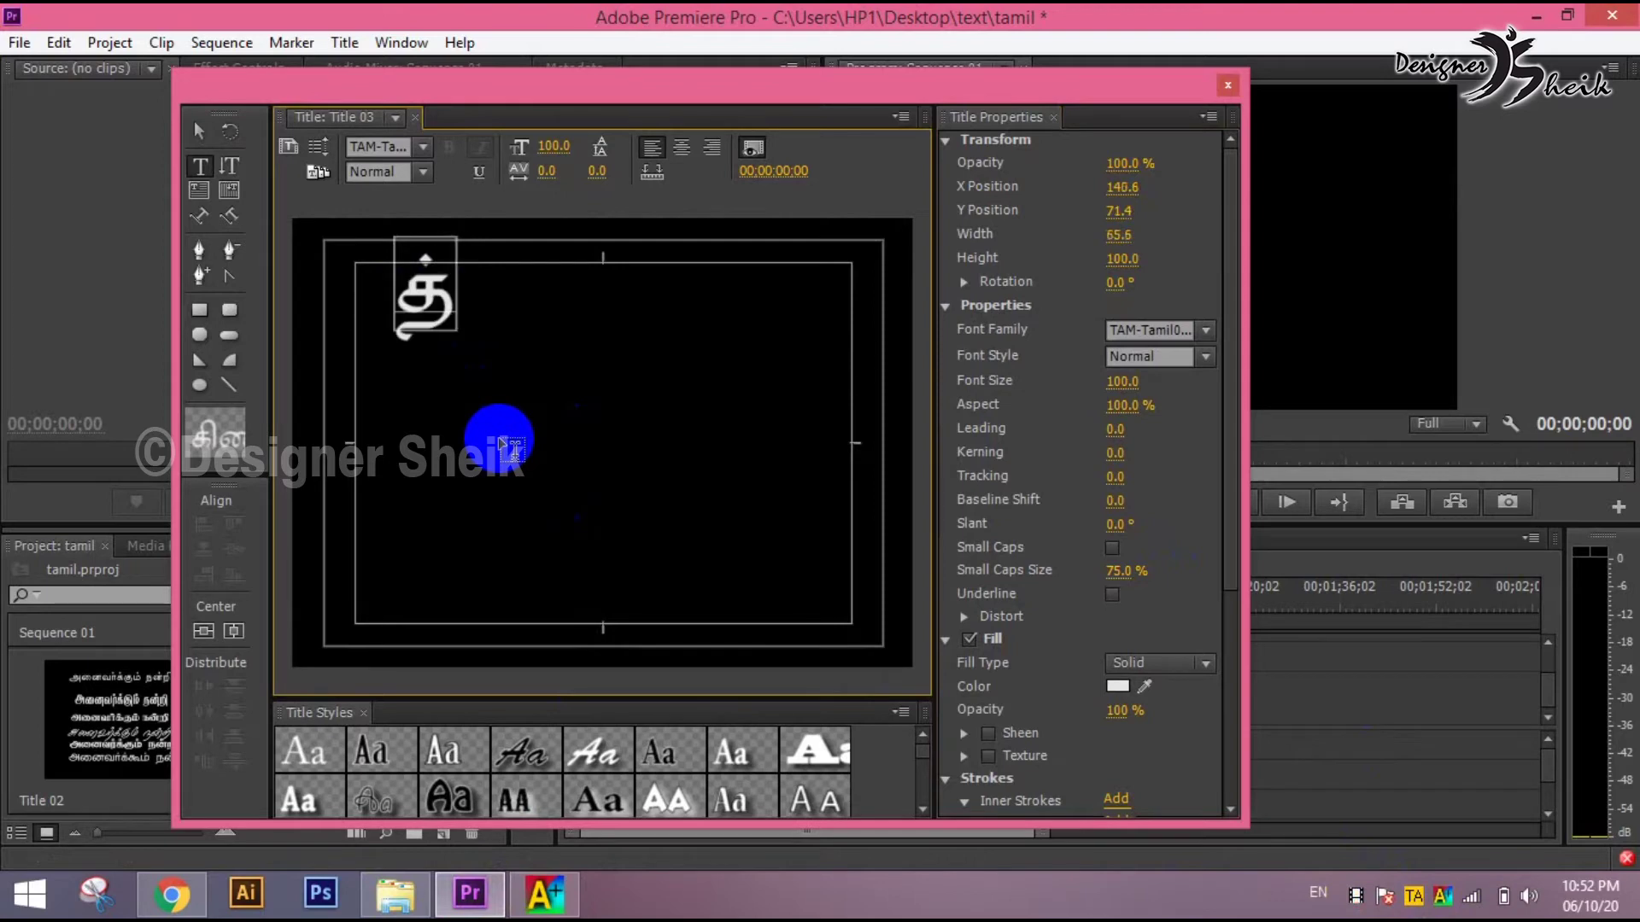
{"action": "type", "text": "மிழ்"}
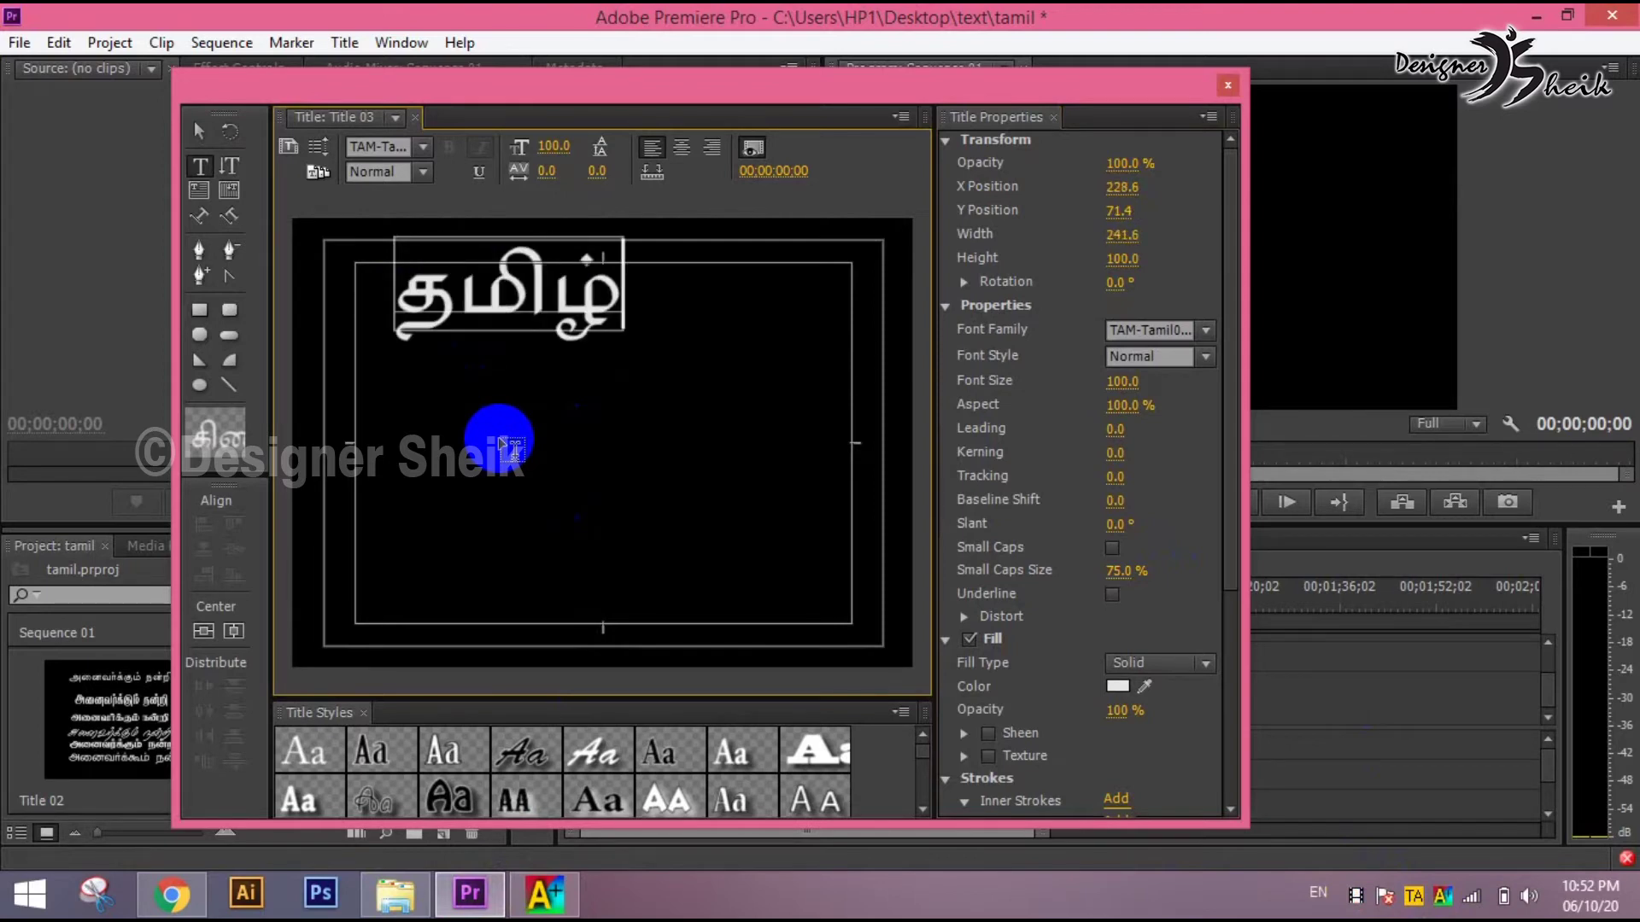
{"action": "type", "text": " வ்"}
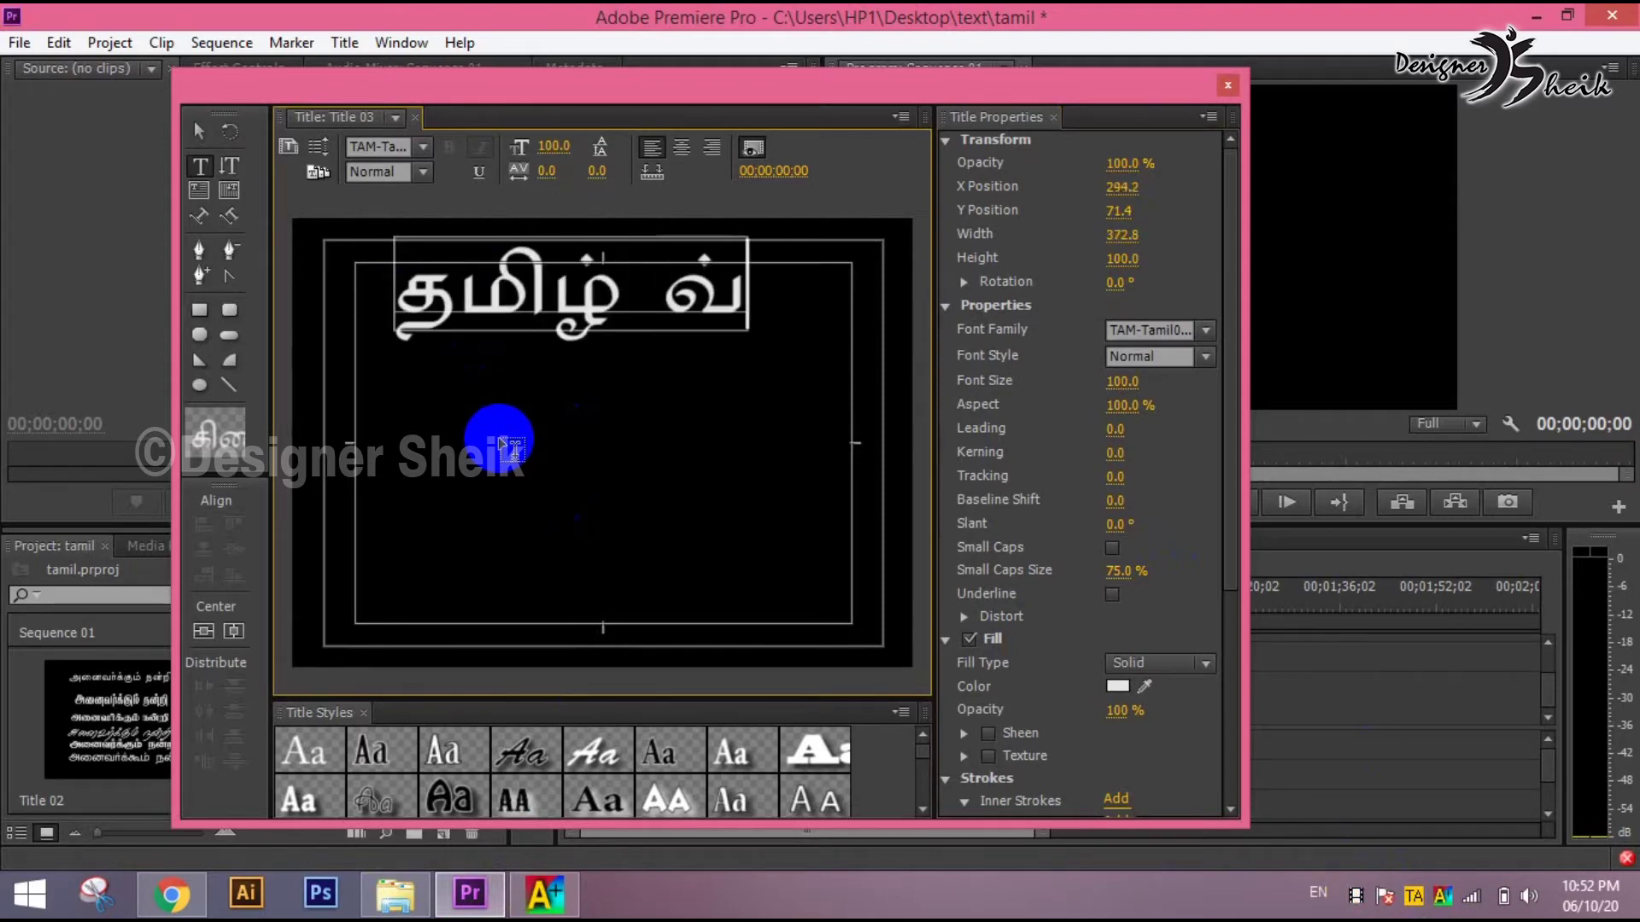
{"action": "type", "text": "ழ்"}
{"action": "type", "text": "ி"}
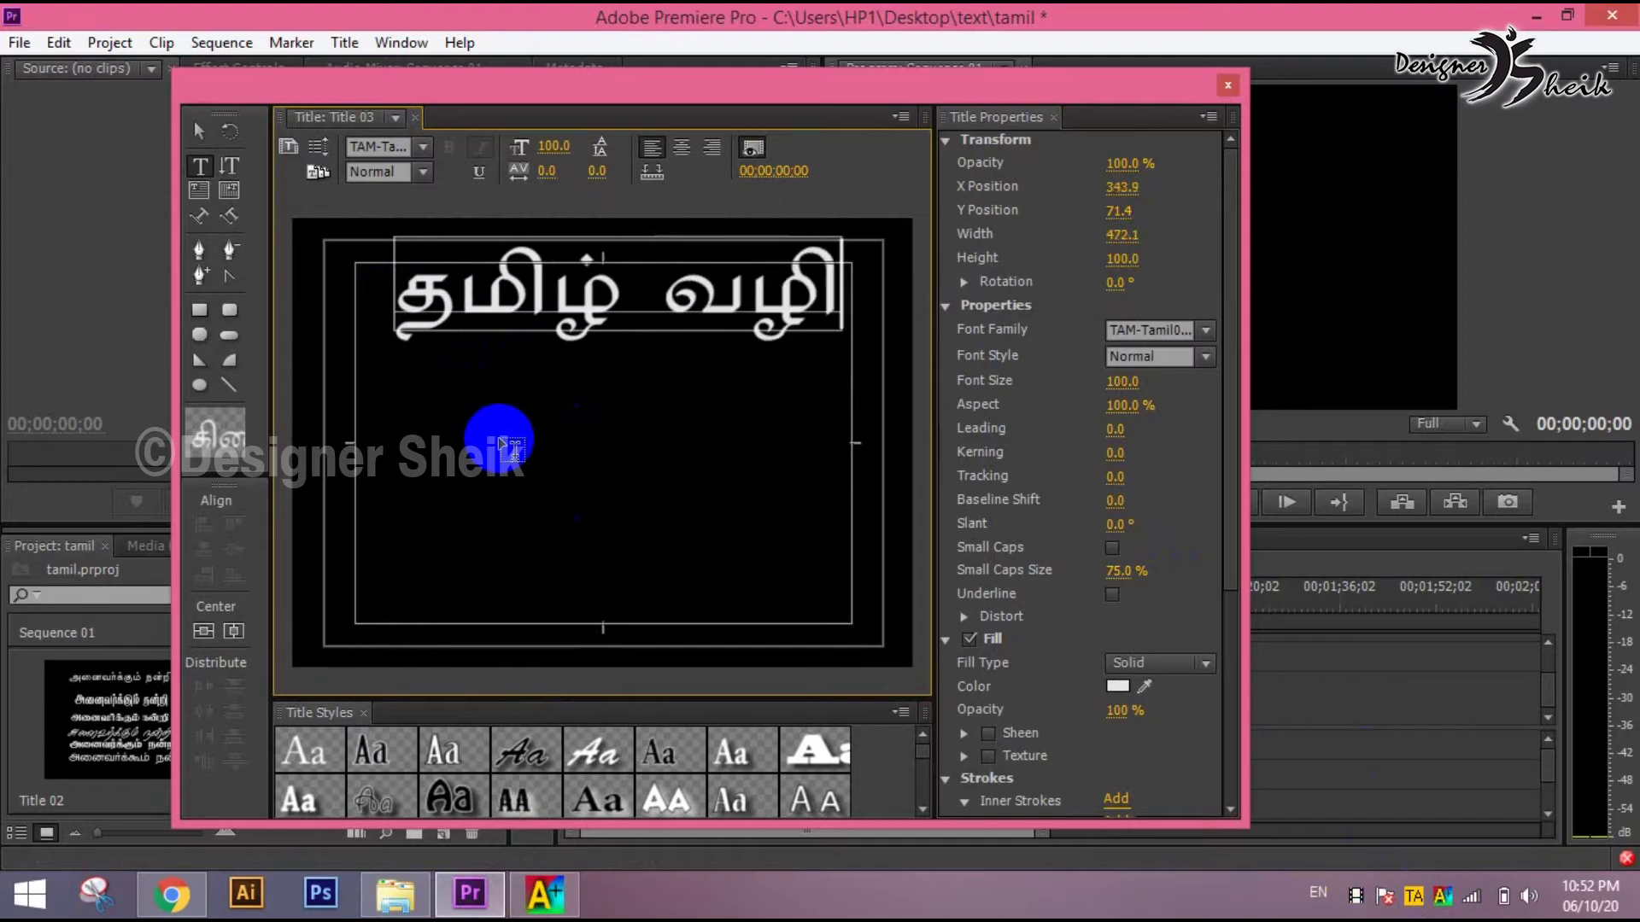
{"action": "key", "text": "Return"}
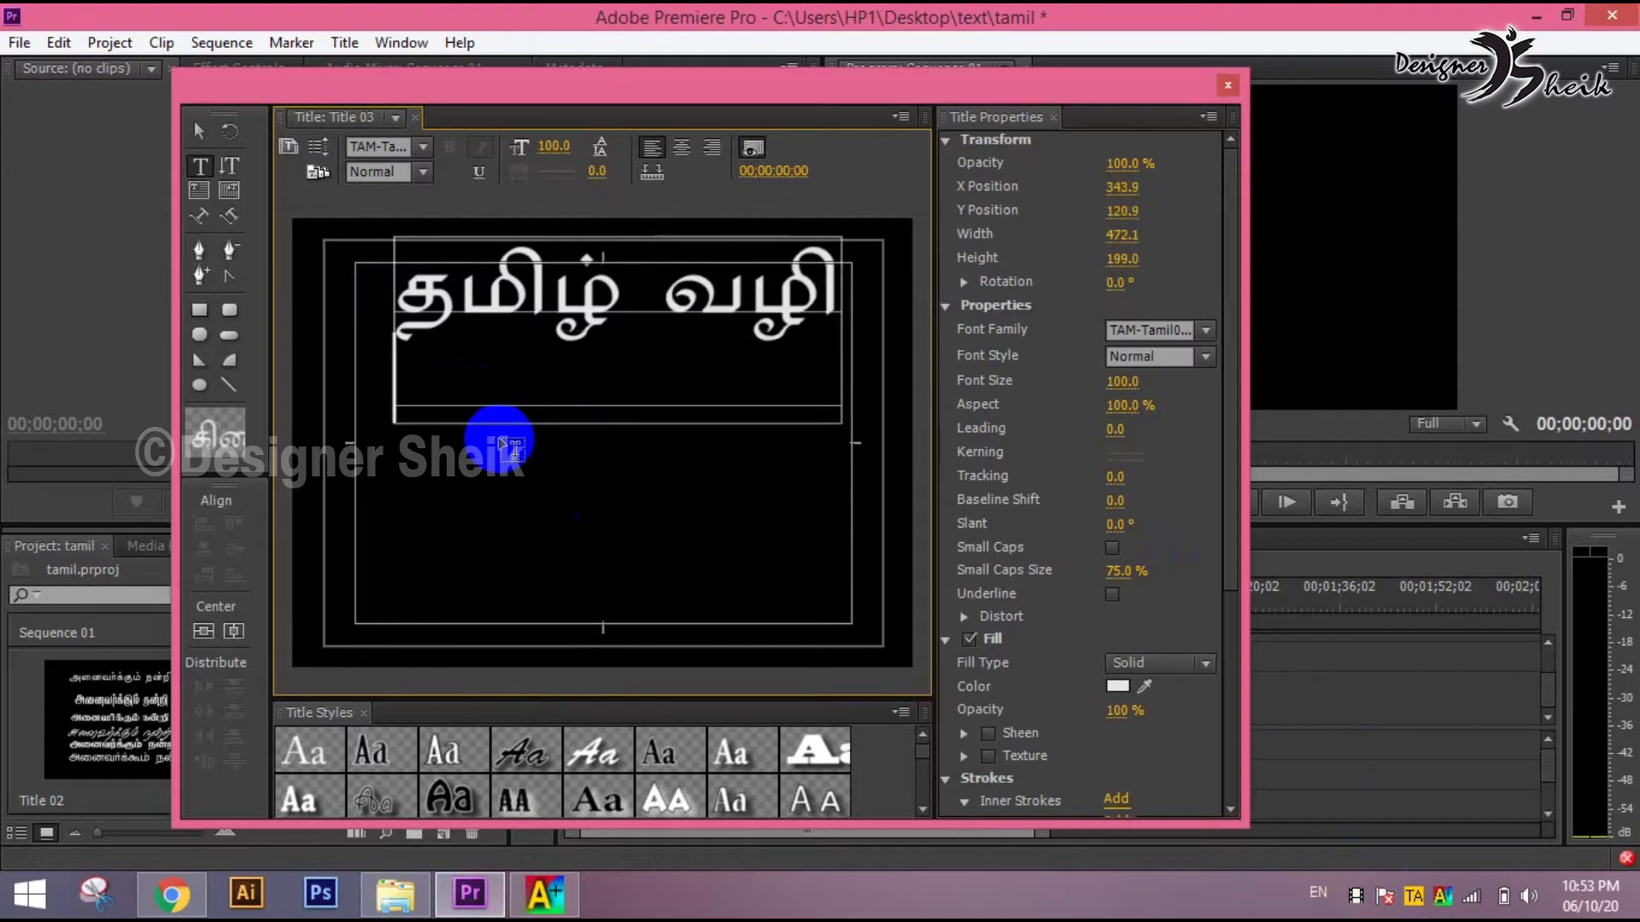
{"action": "type", "text": "க்"}
{"action": "type", "text": "க"}
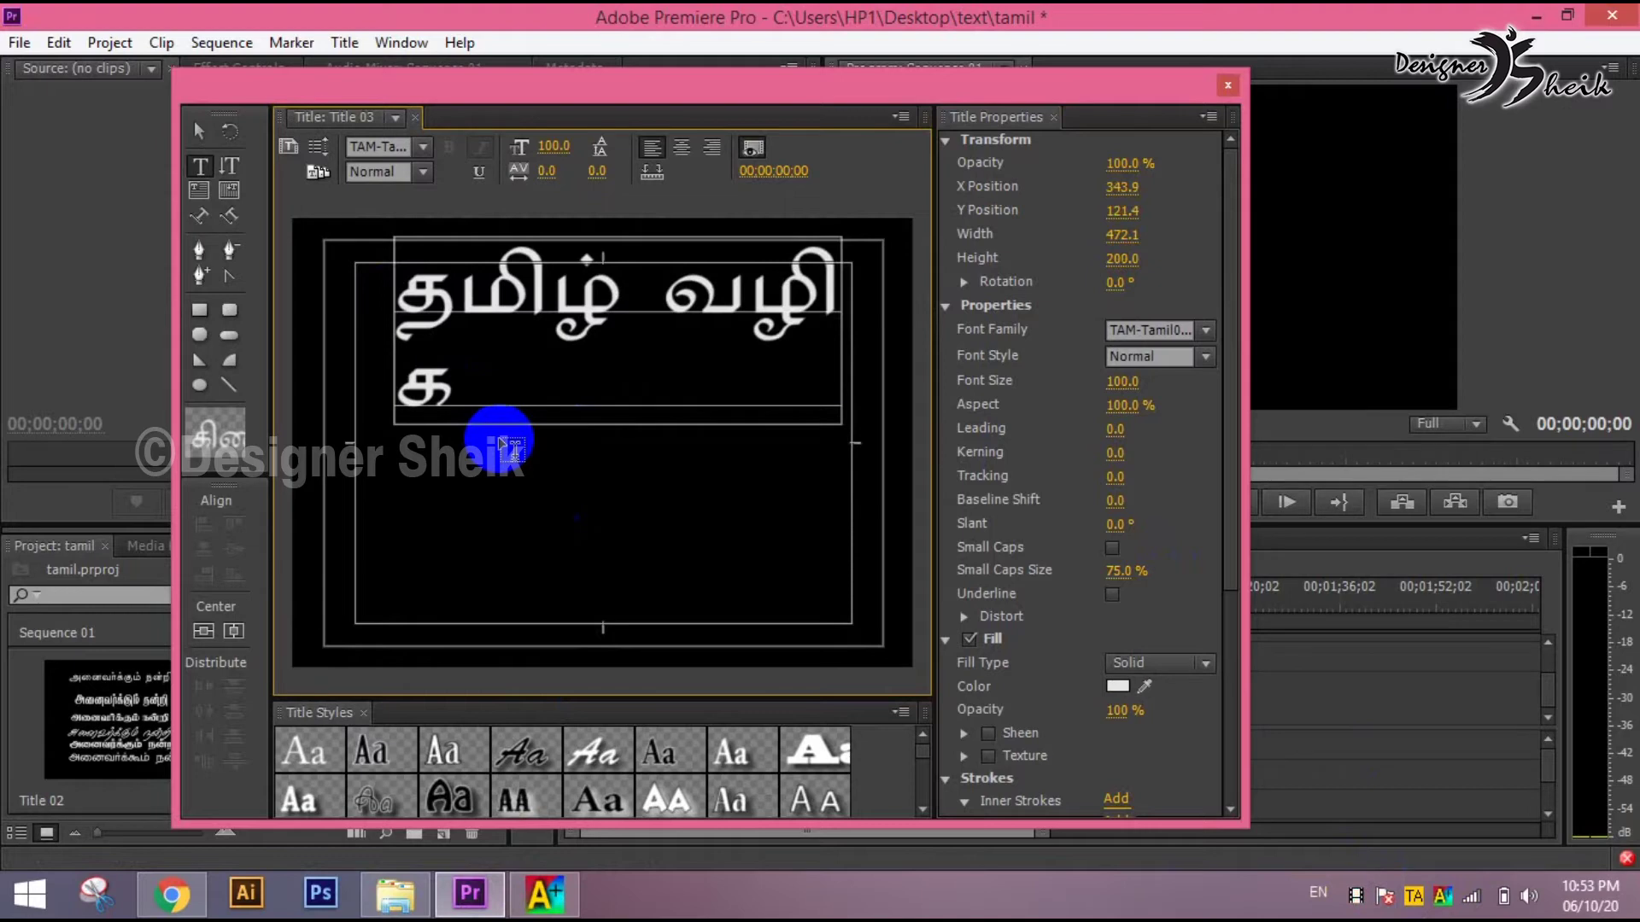
{"action": "type", "text": "ல்"}
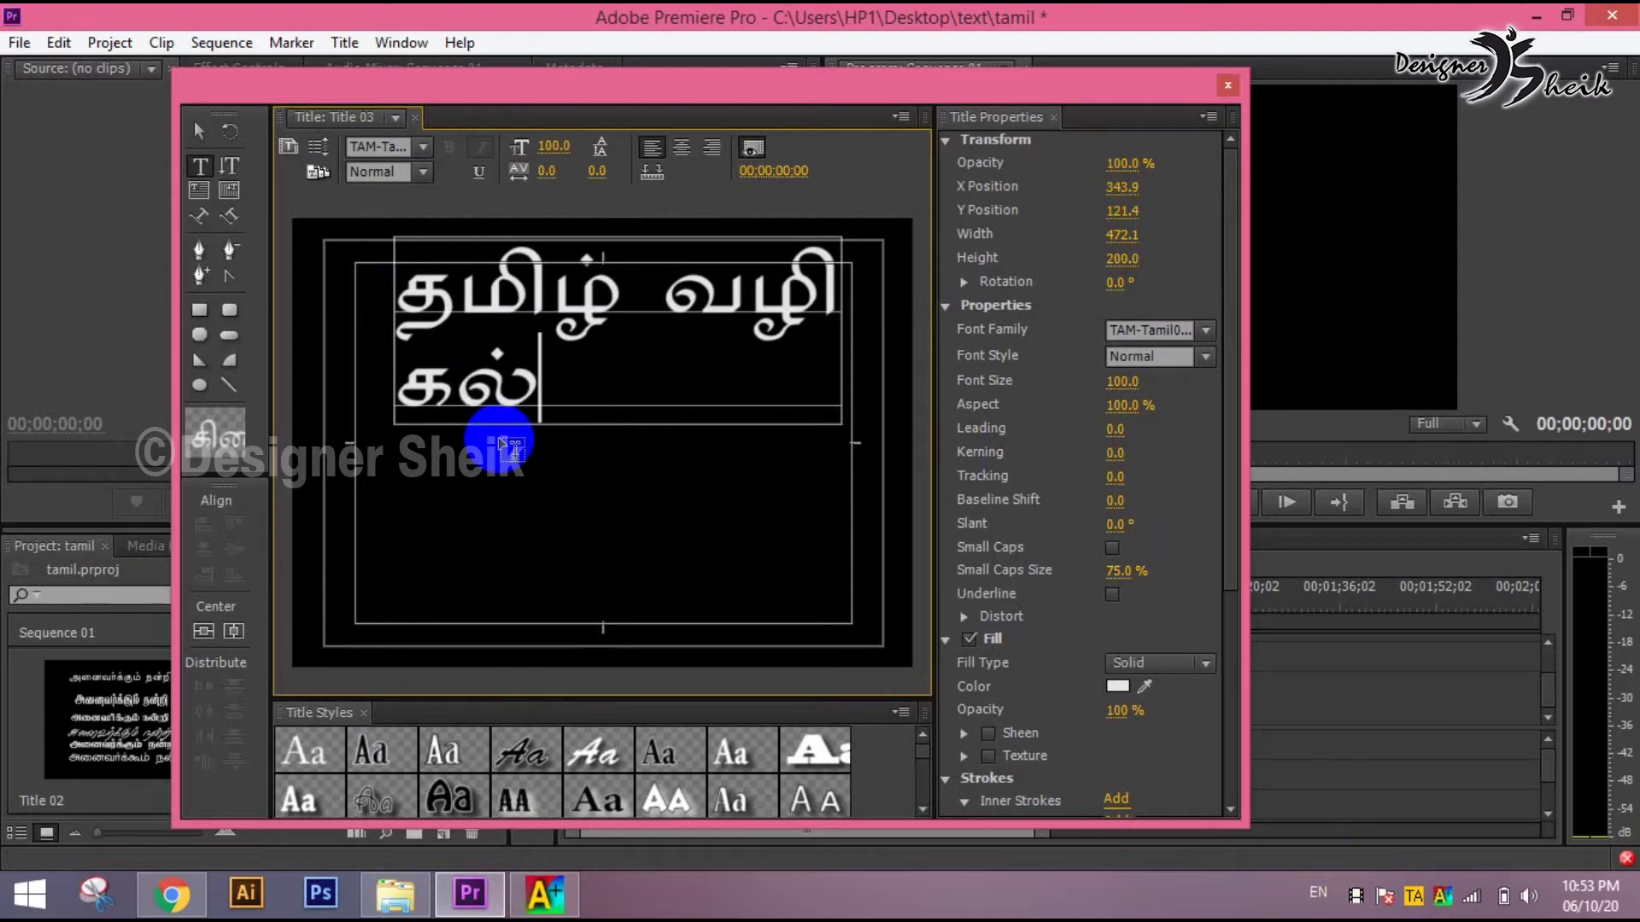
{"action": "type", "text": "வி"}
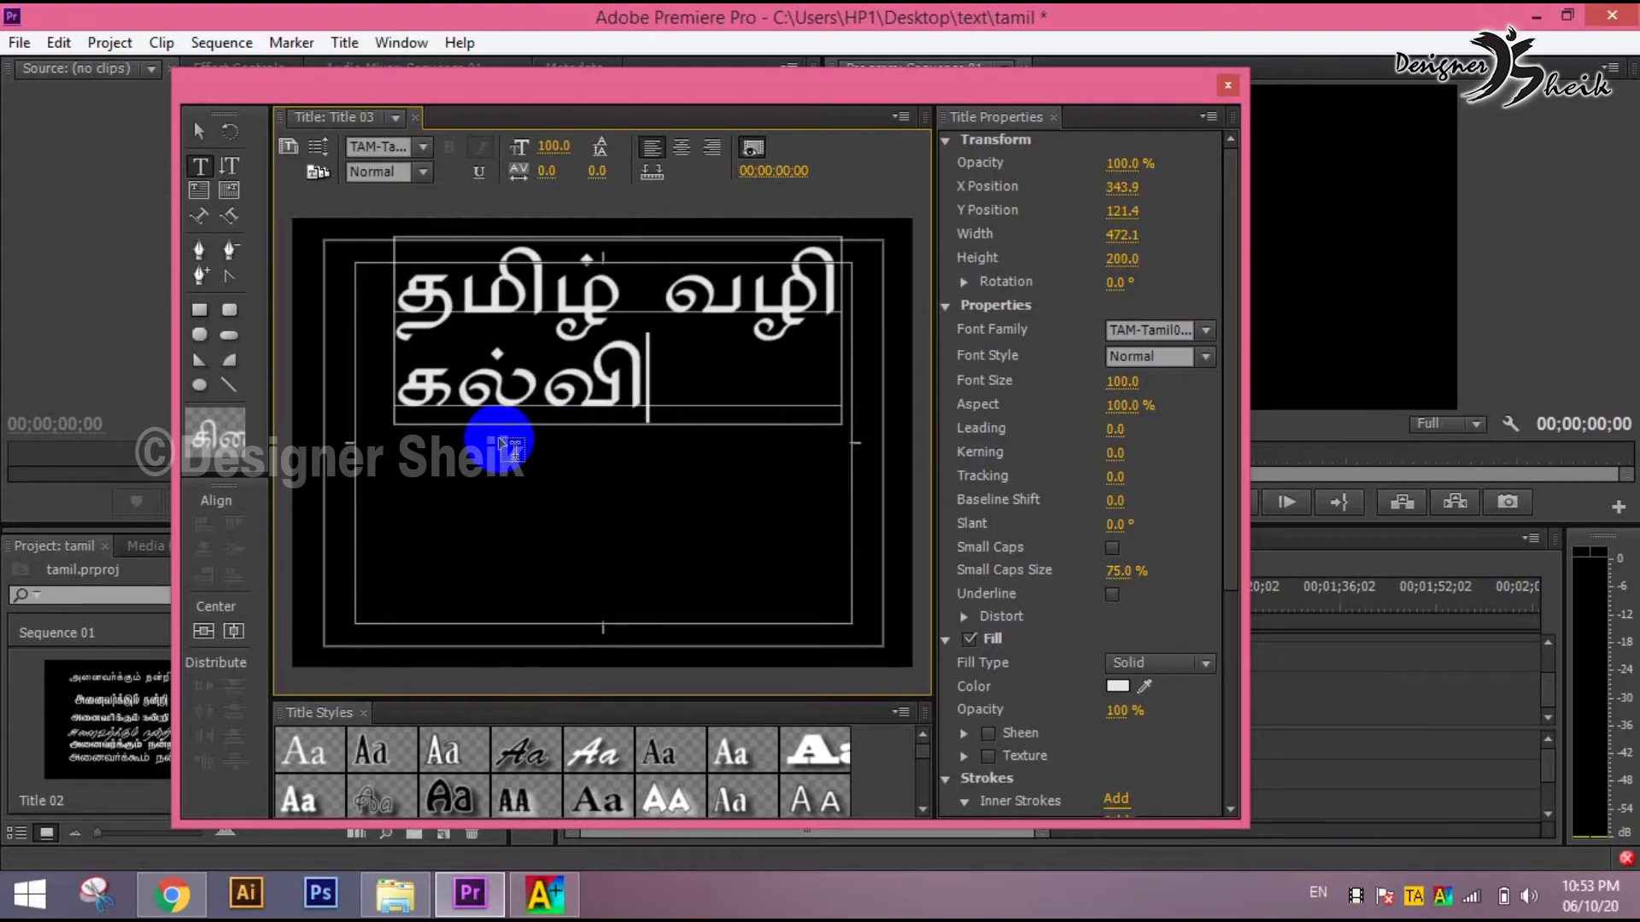
- Move the text box down and left, then delete all its text
{"action": "key", "text": "ctrl+a"}
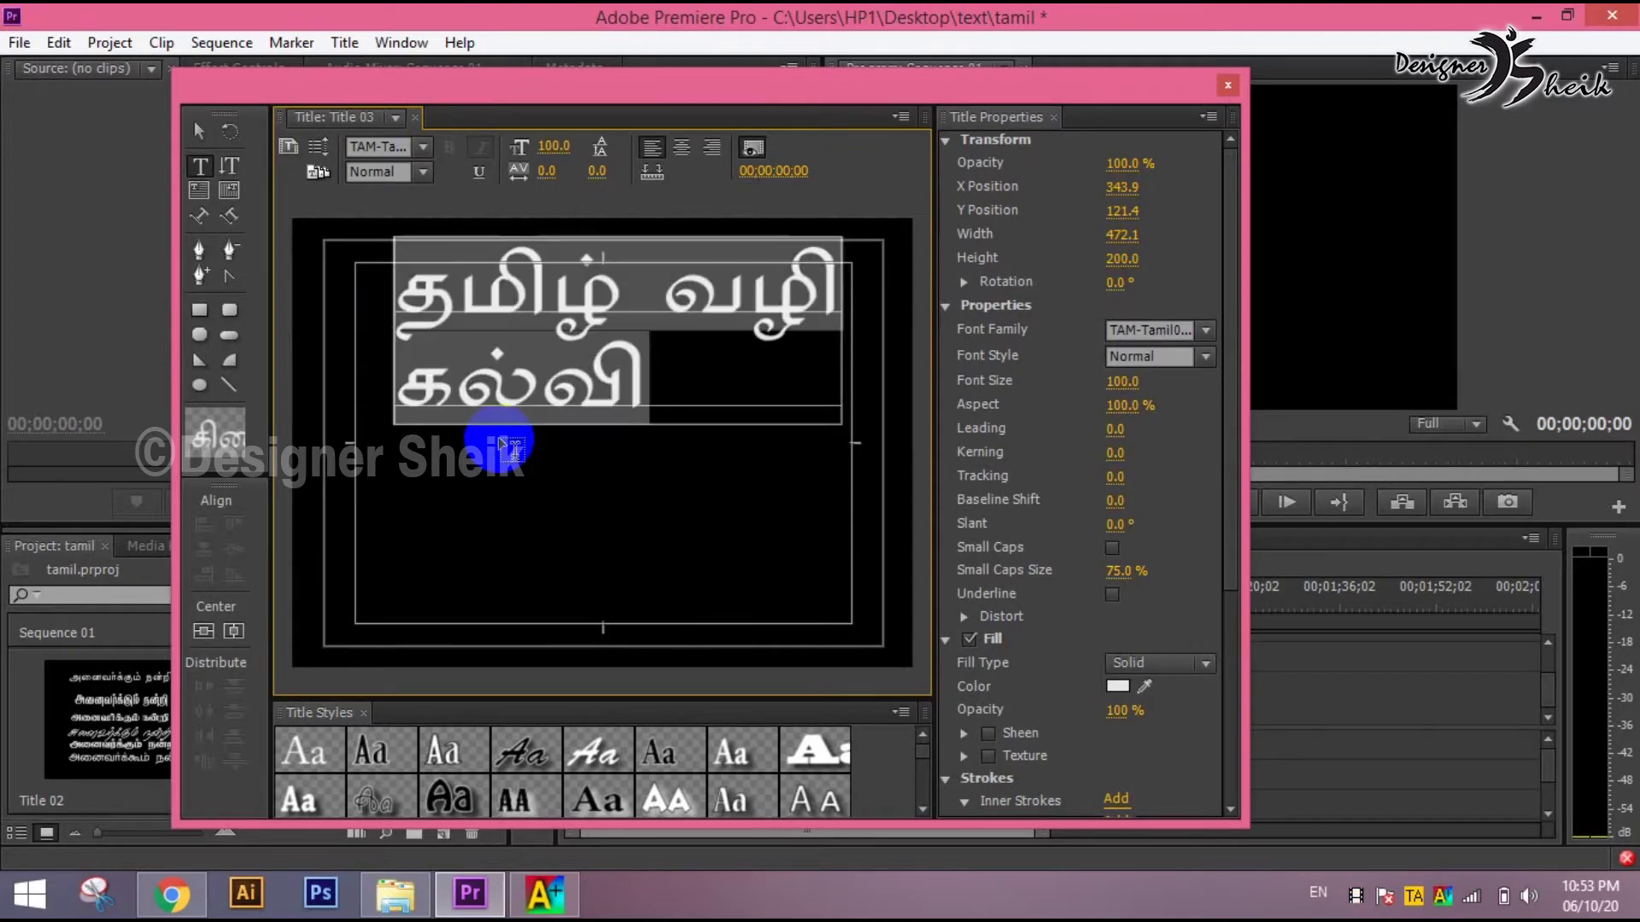
{"action": "left_click", "coordinate": [199, 131]}
{"action": "left_click_drag", "start_coordinate": [476, 365], "coordinate": [520, 466]}
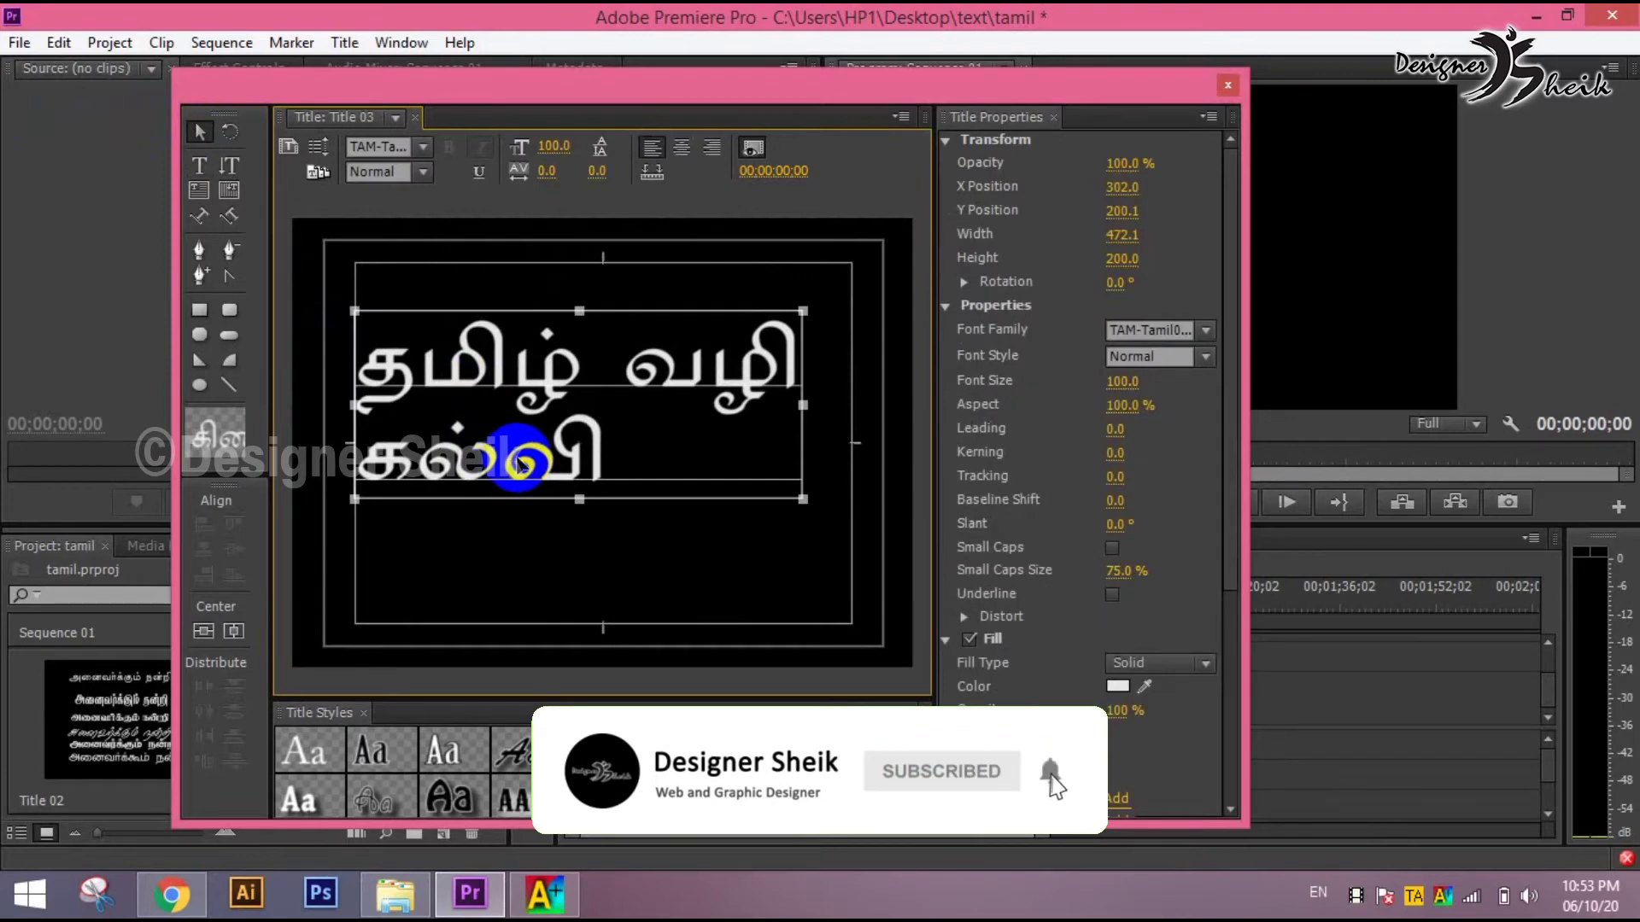
{"action": "double_click", "coordinate": [517, 453]}
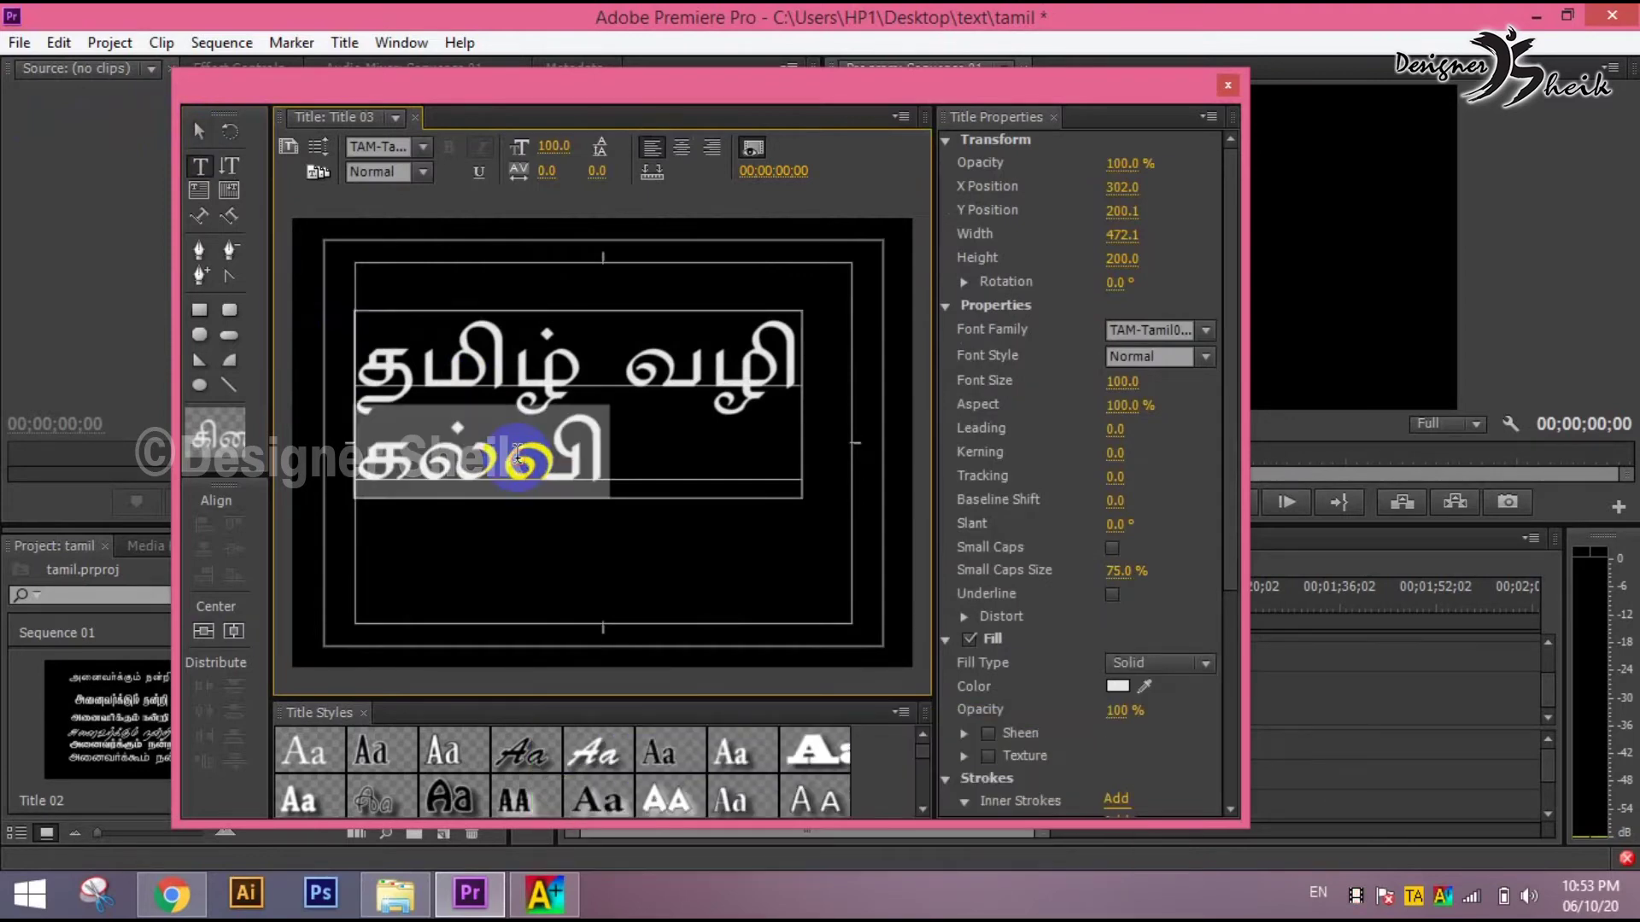
{"action": "key", "text": "ctrl+a"}
{"action": "key", "text": "BackSpace"}
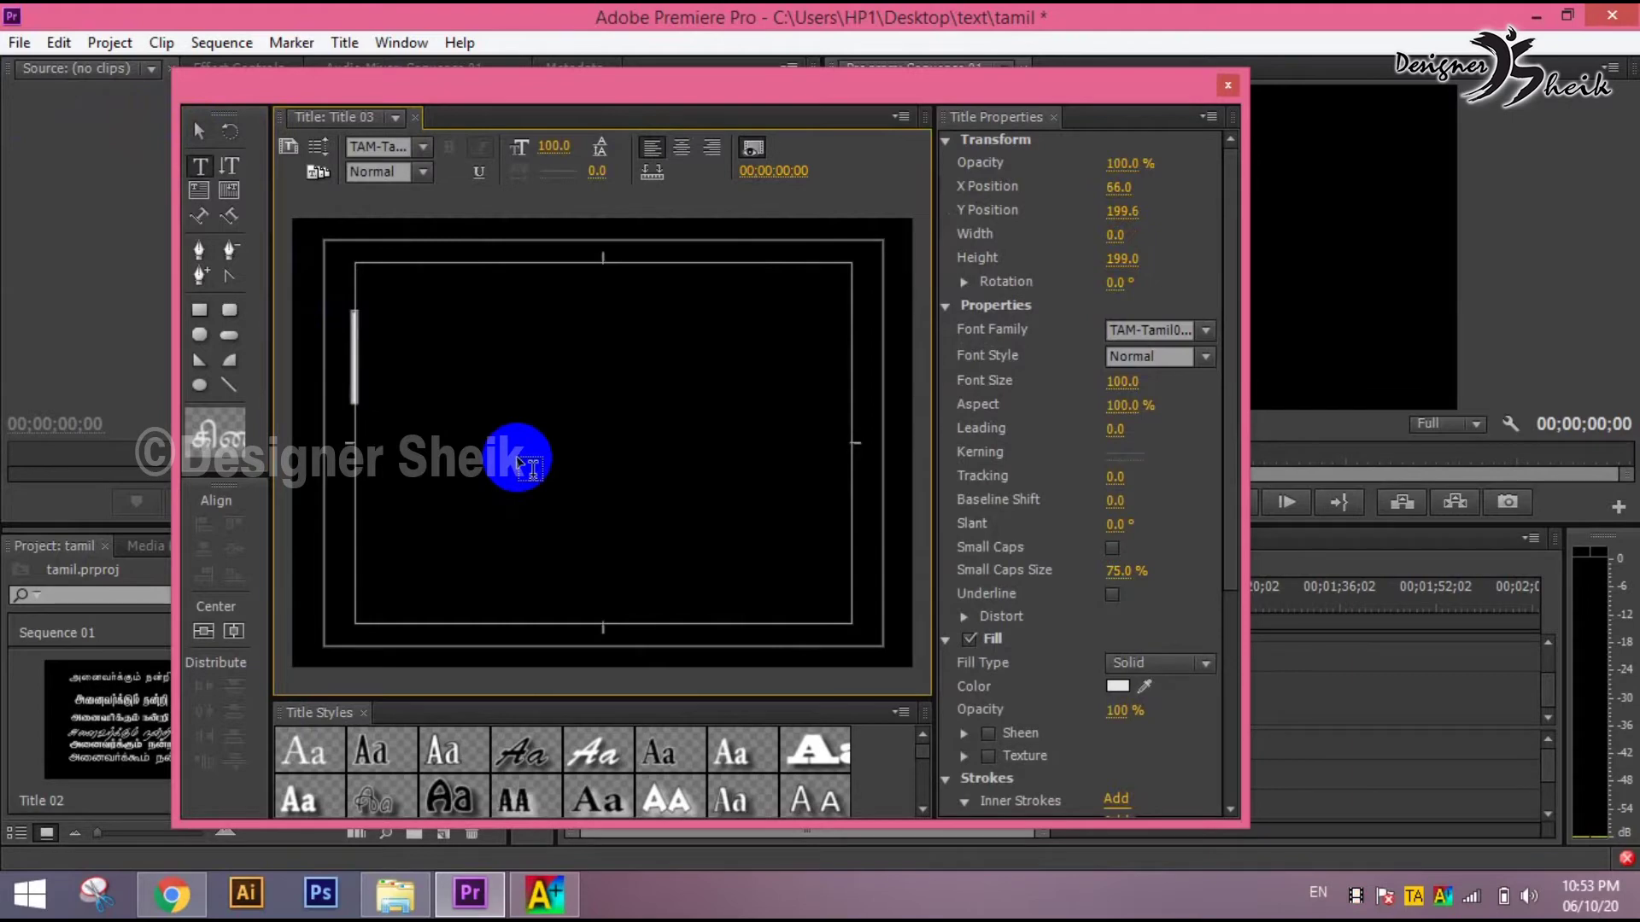
- Turn on Tamil transliteration and browse the font families, trying SR-Tamil326 for the text box
{"action": "key", "text": "alt+shift"}
{"action": "left_click", "coordinate": [1154, 331]}
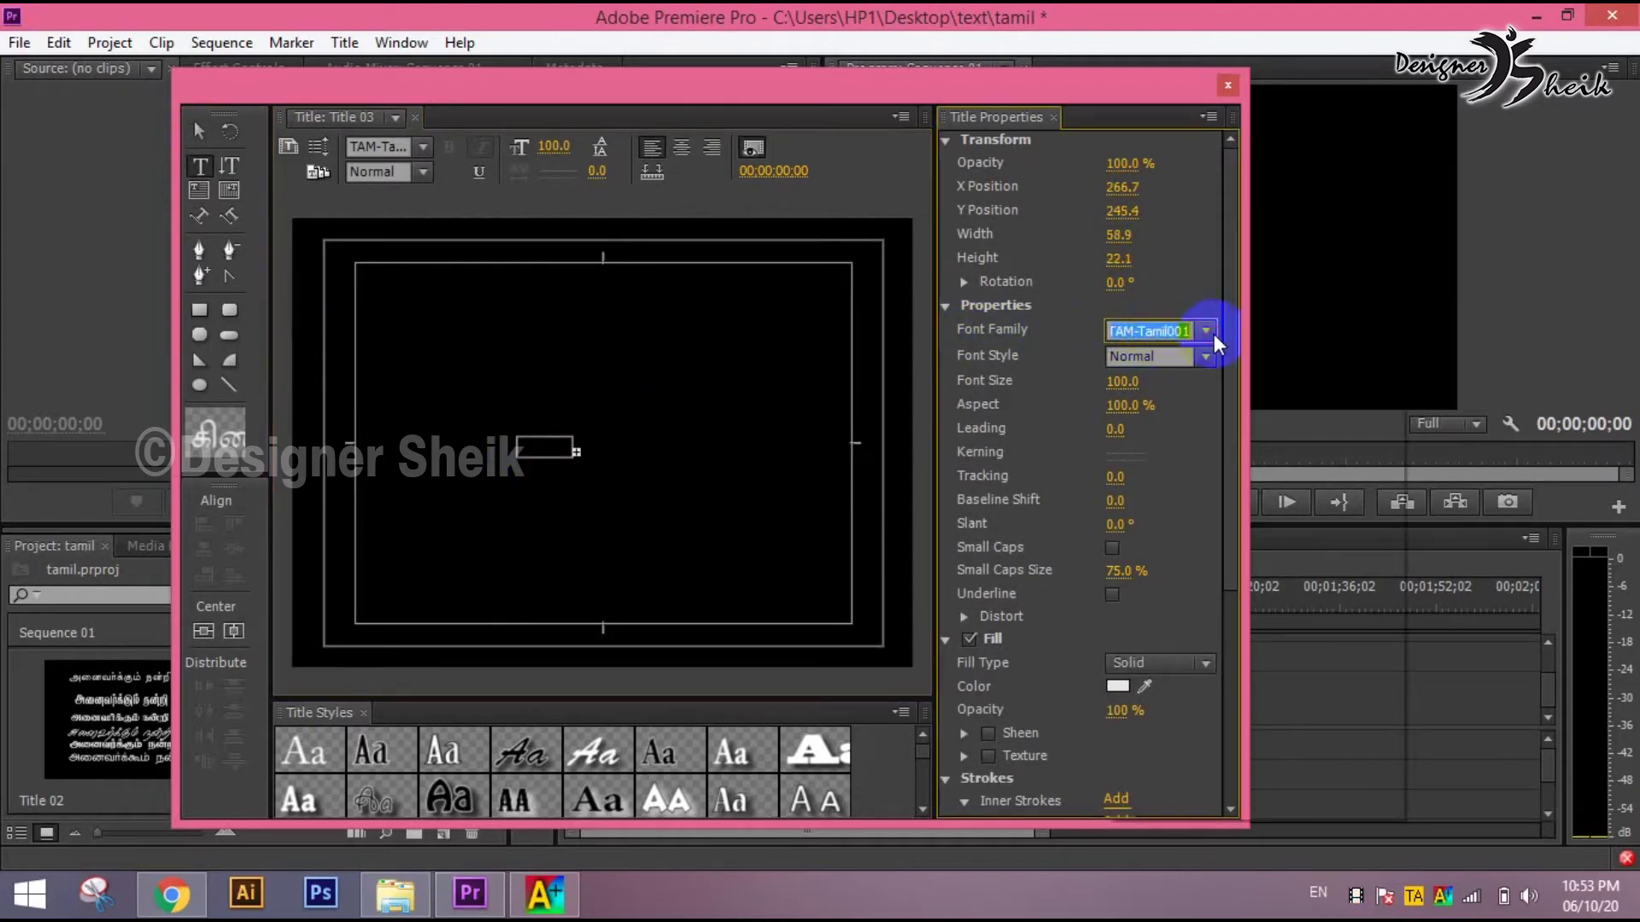
{"action": "left_click", "coordinate": [1213, 335]}
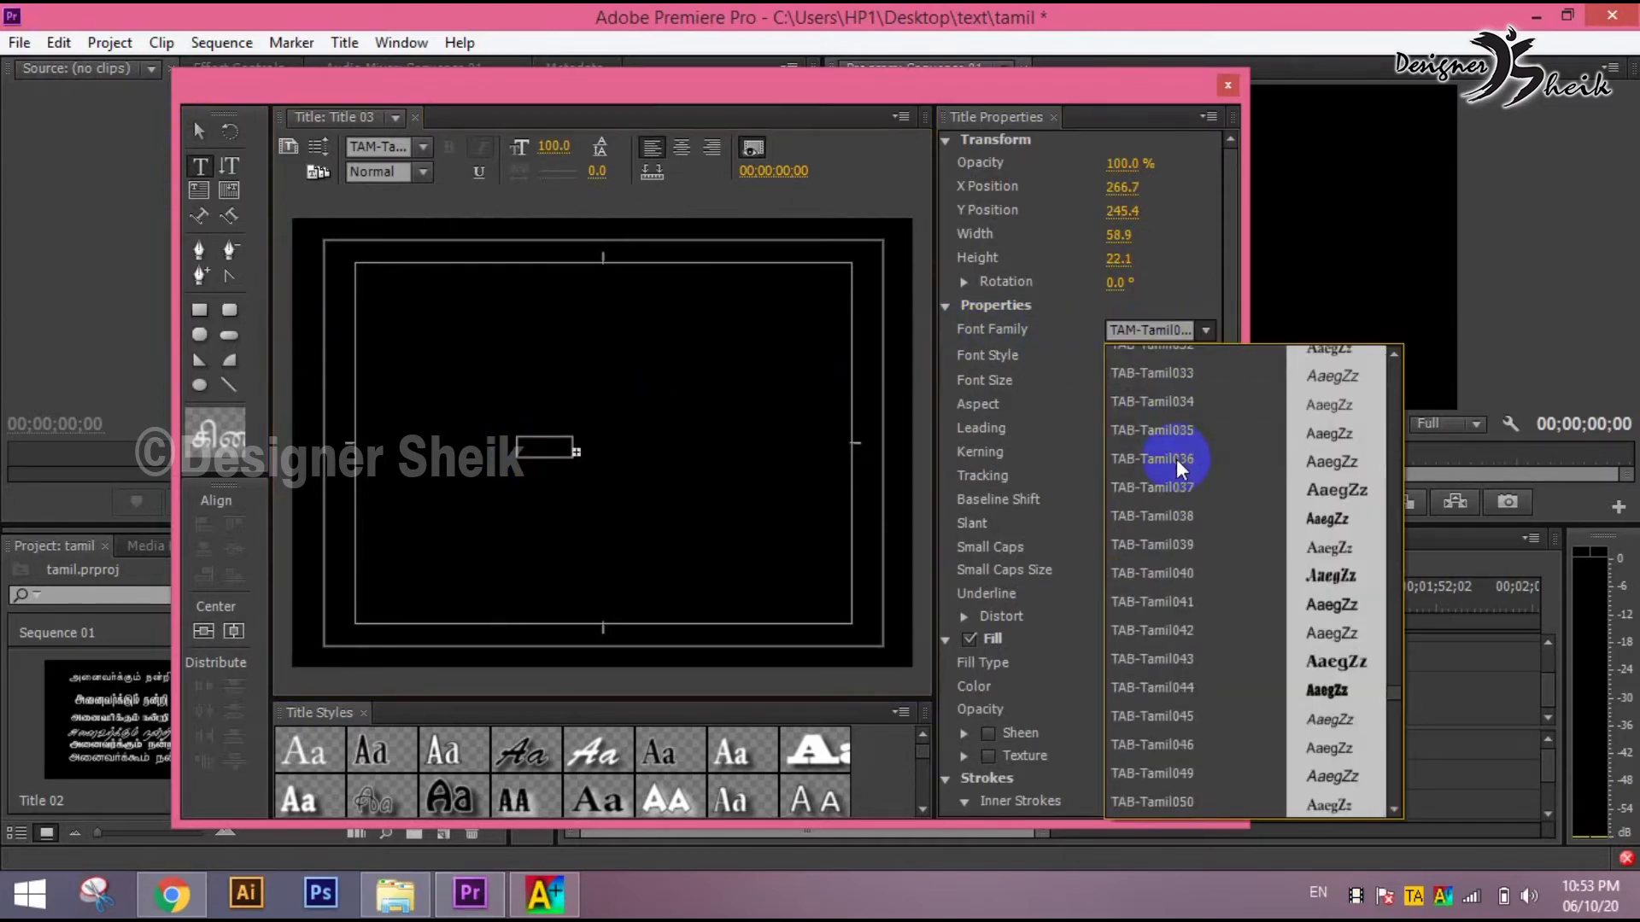
{"action": "scroll", "coordinate": [1140, 420], "scroll_direction": "up", "scroll_amount": 10}
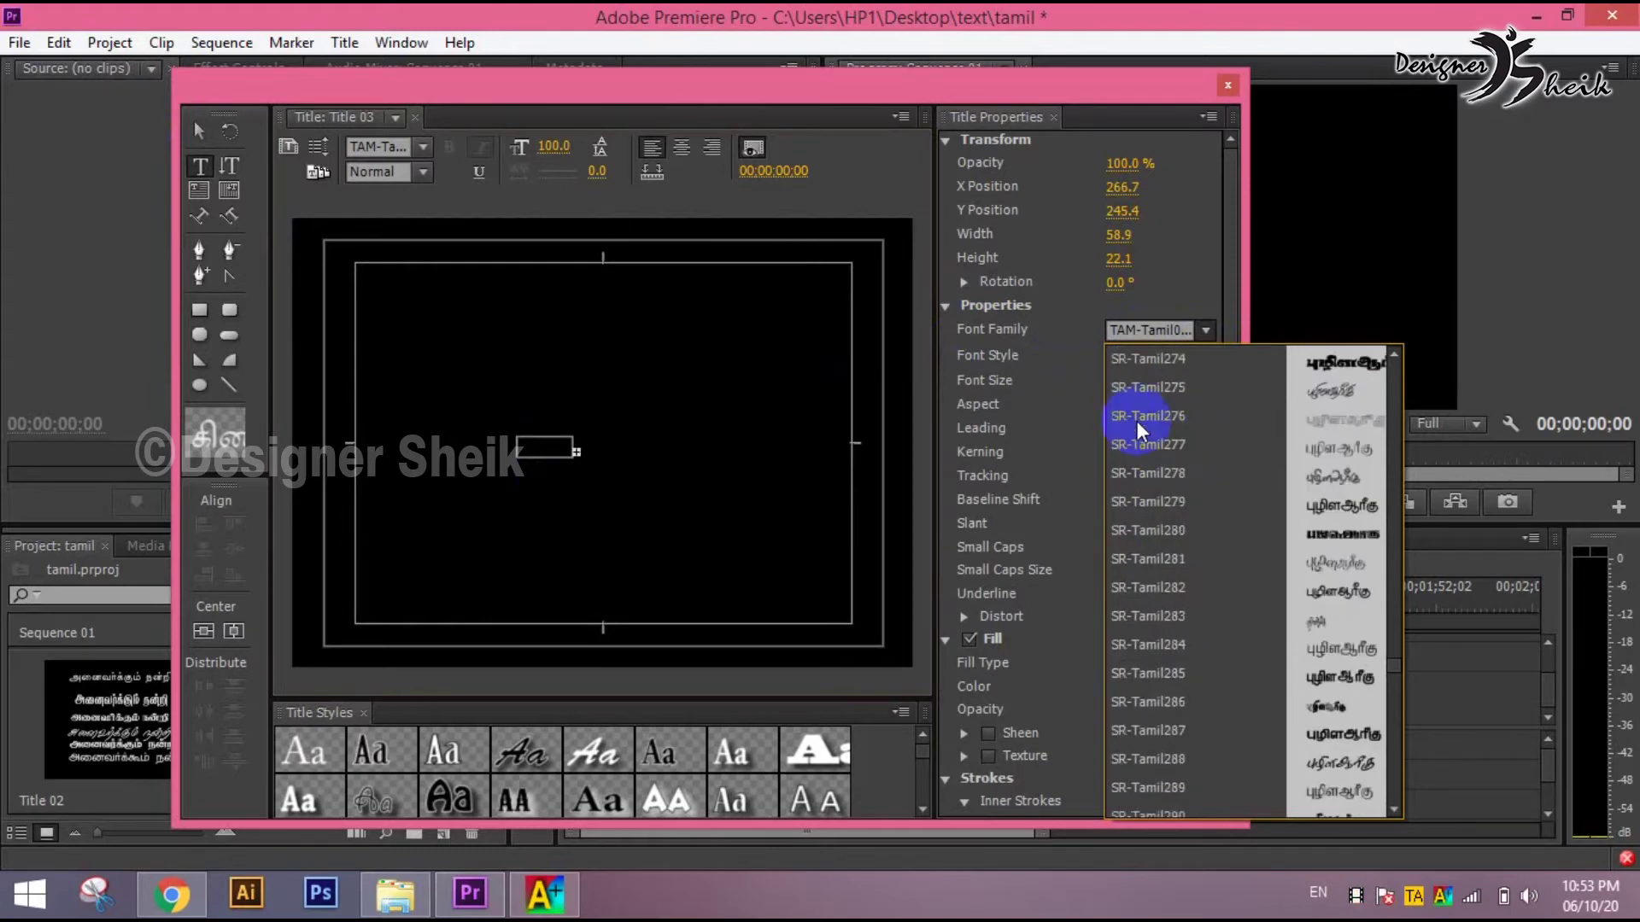
{"action": "scroll", "coordinate": [1151, 468], "scroll_direction": "down", "scroll_amount": 10}
{"action": "left_click", "coordinate": [1150, 468]}
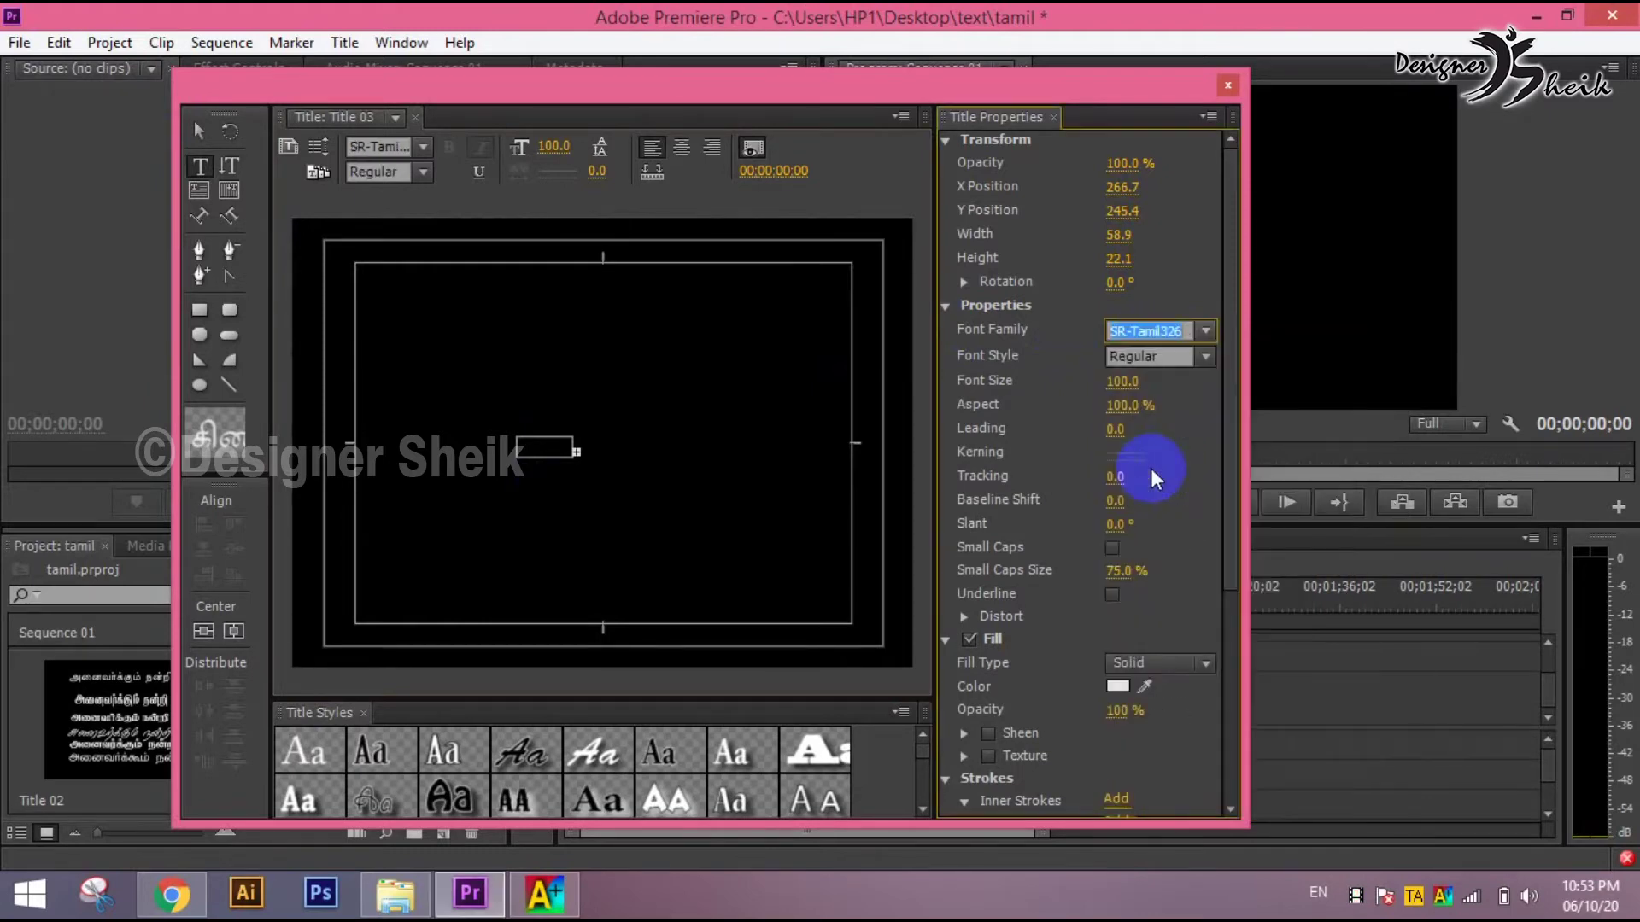
{"action": "left_click", "coordinate": [1206, 331]}
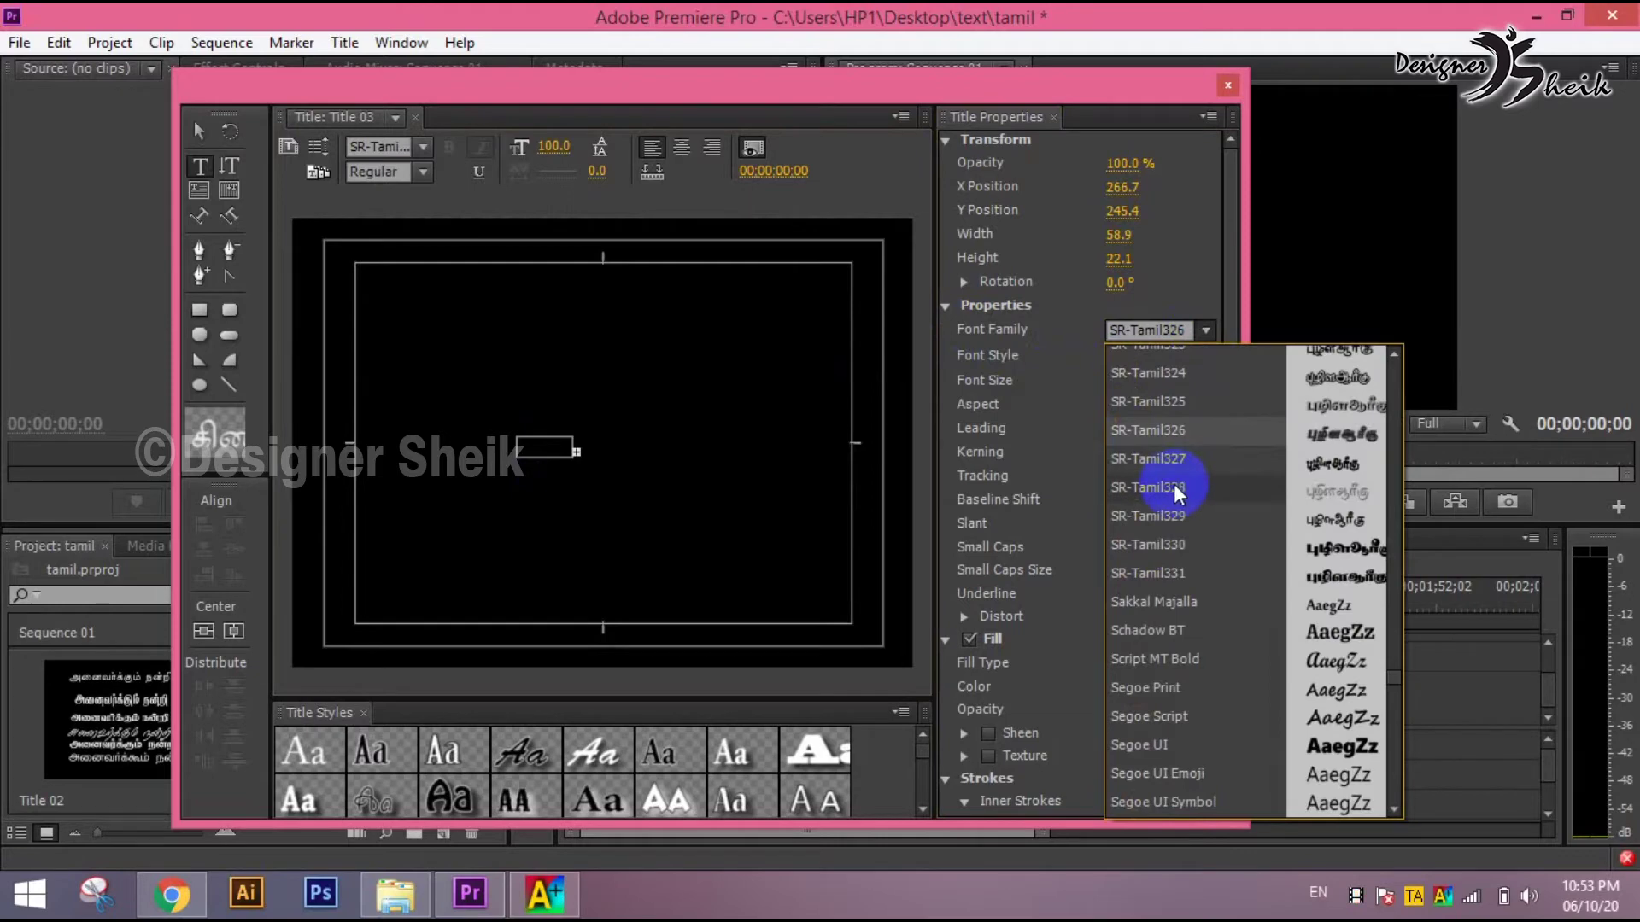
{"action": "scroll", "coordinate": [1171, 483], "scroll_direction": "up", "scroll_amount": 5}
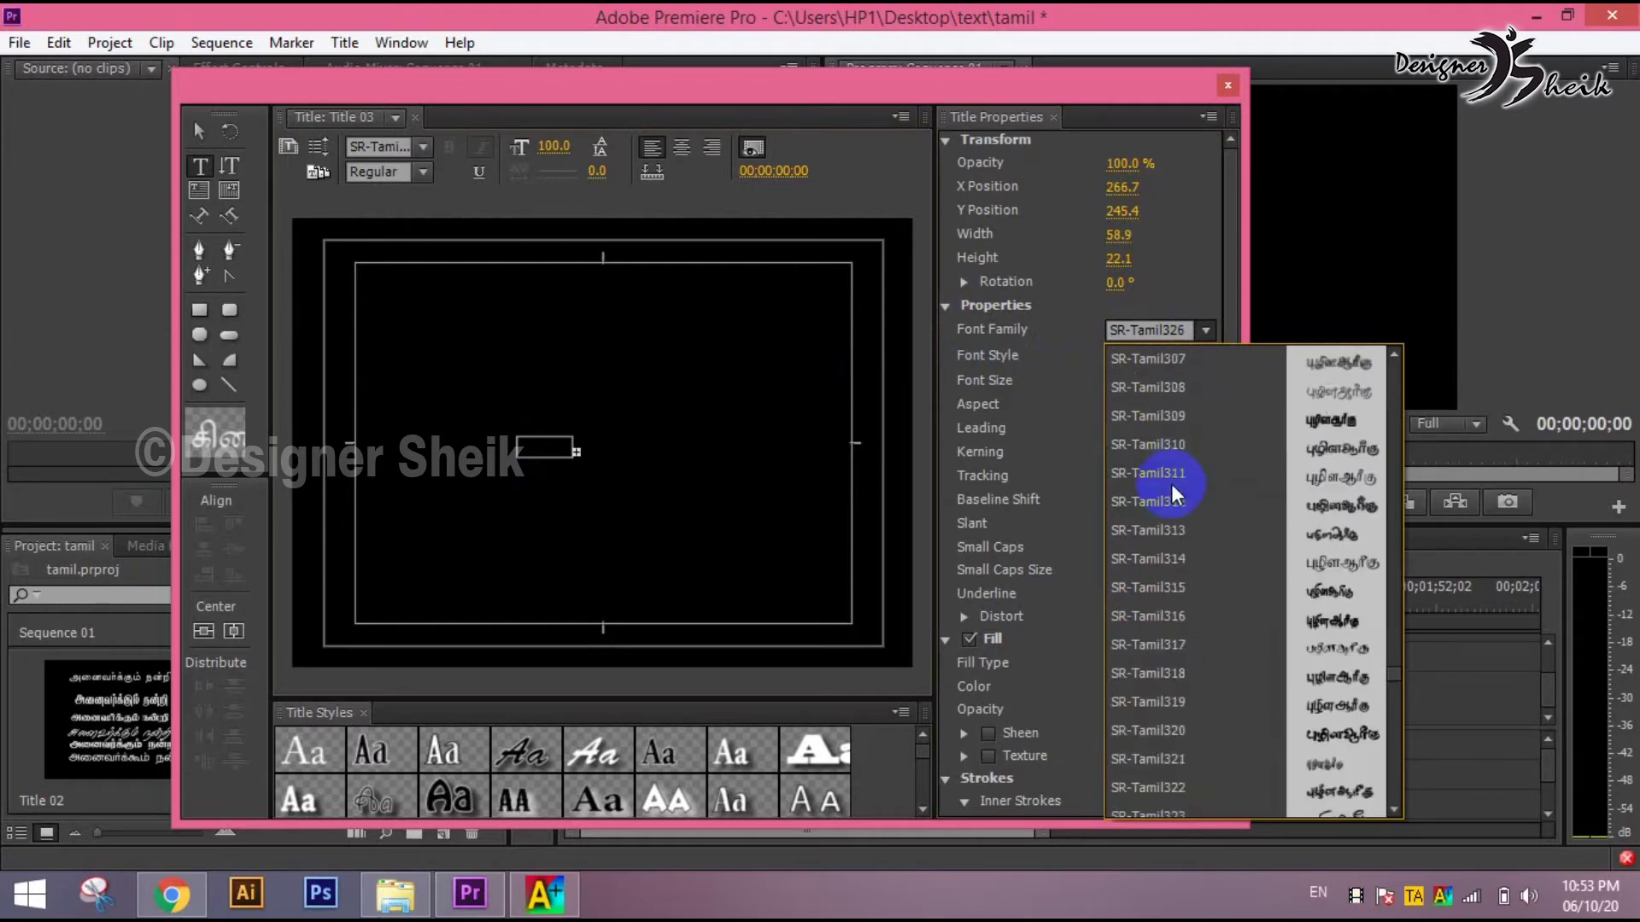
{"action": "left_click", "coordinate": [525, 433]}
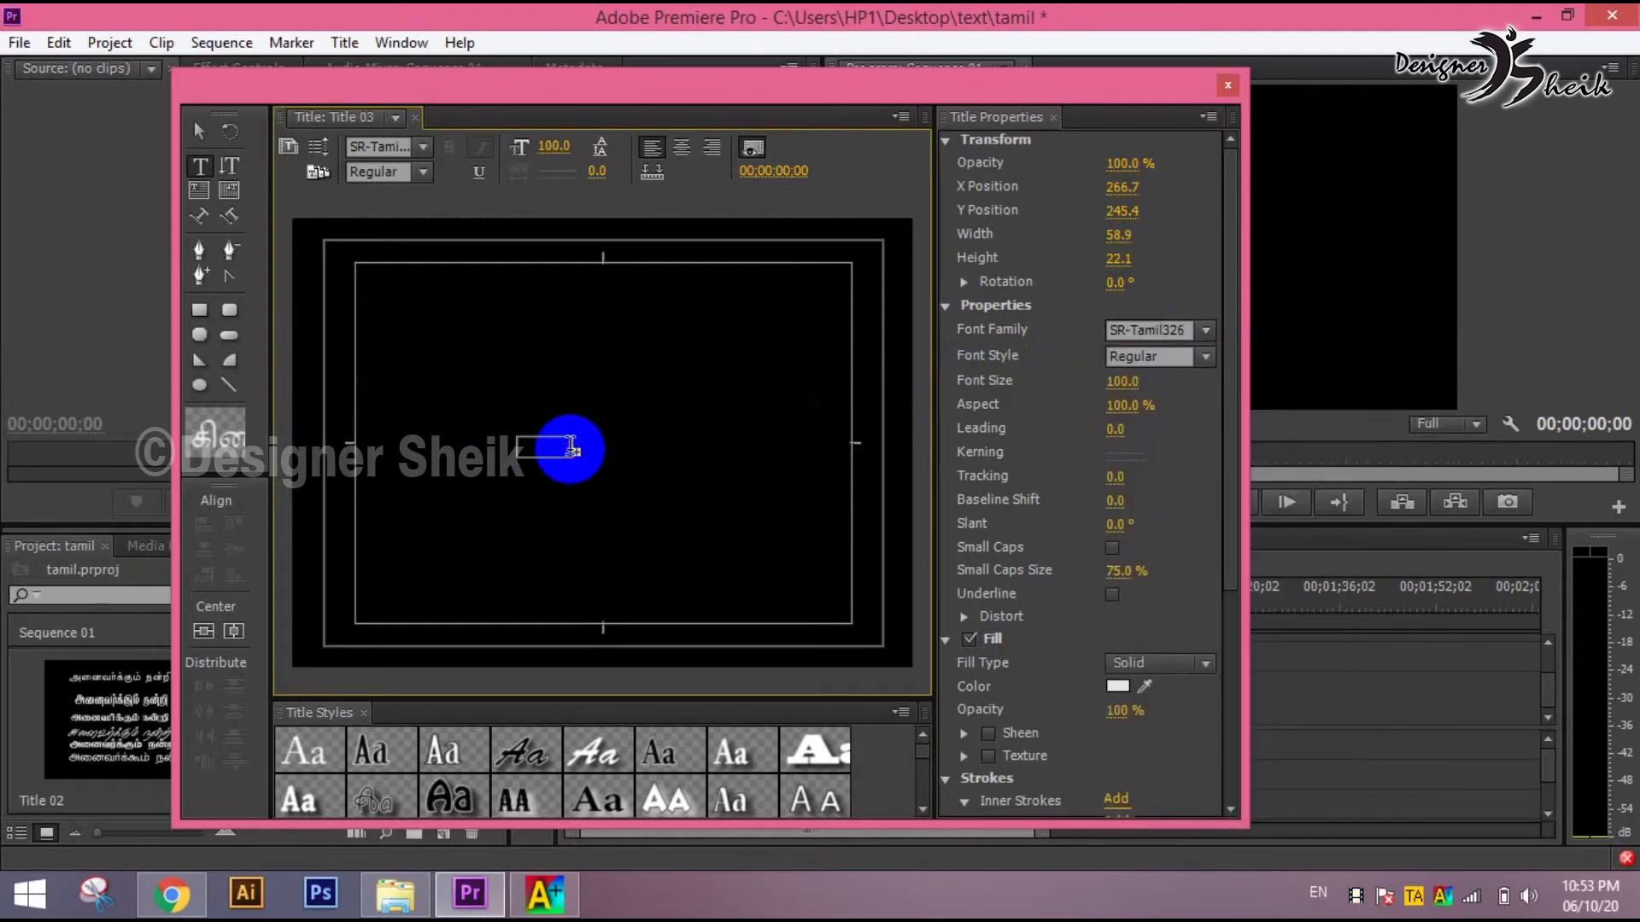
- Start a new empty text entry on the title and change its font family to TAB-Tamil004
{"action": "left_click", "coordinate": [199, 130]}
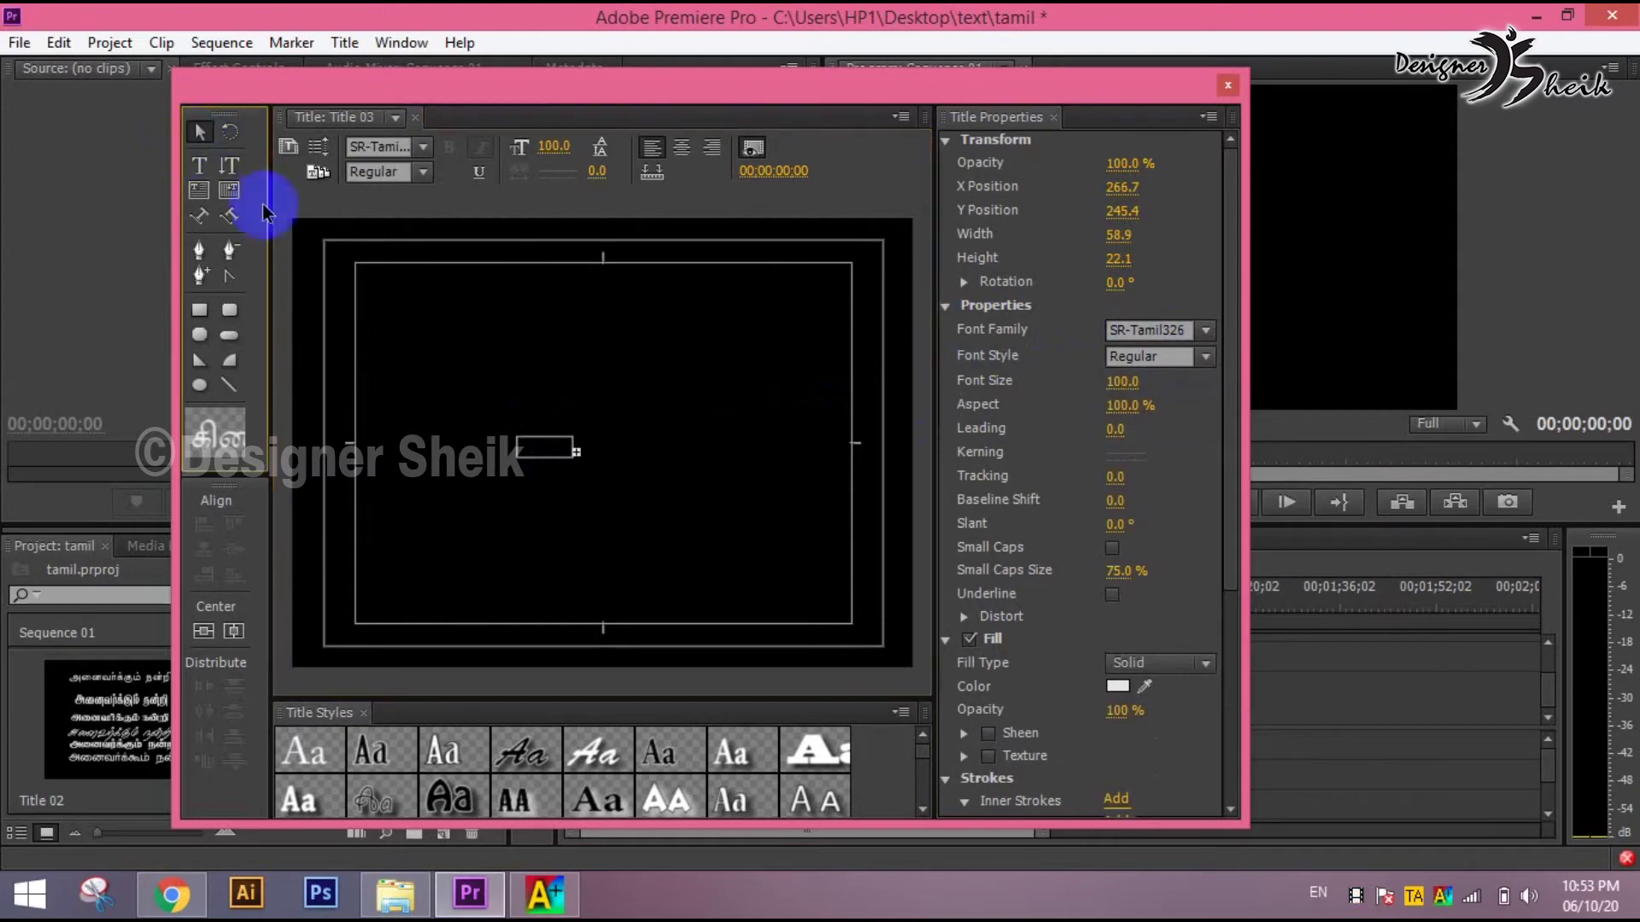
{"action": "left_click", "coordinate": [283, 224]}
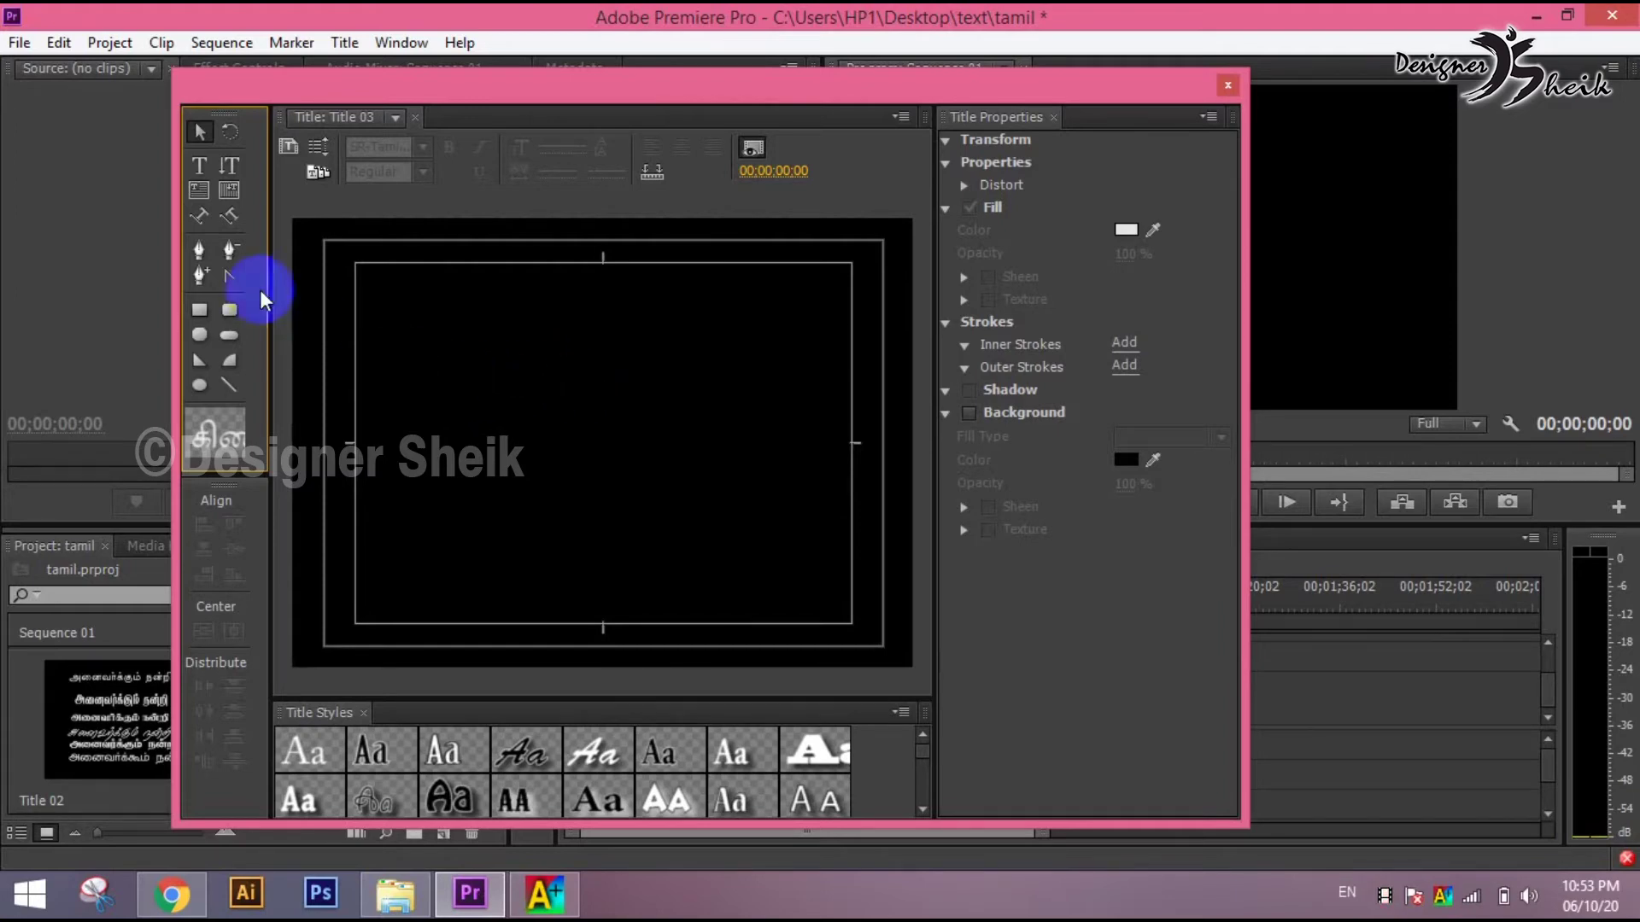
{"action": "left_click", "coordinate": [201, 165]}
{"action": "left_click", "coordinate": [453, 376]}
{"action": "left_click", "coordinate": [1175, 332]}
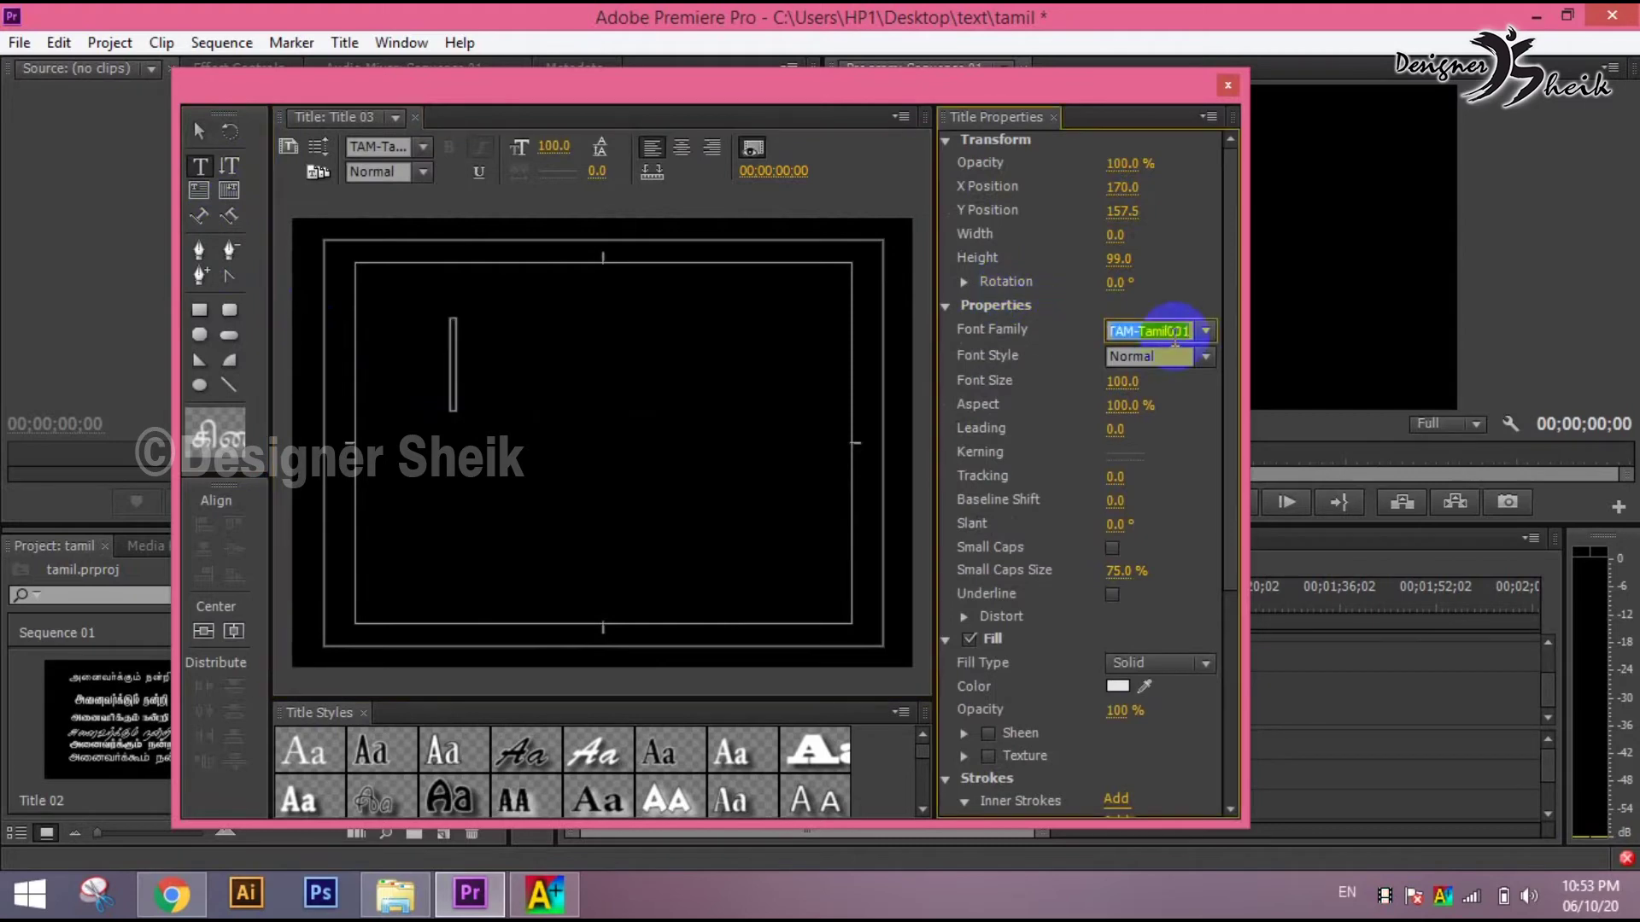
{"action": "key", "text": "Up"}
{"action": "key", "text": "Return"}
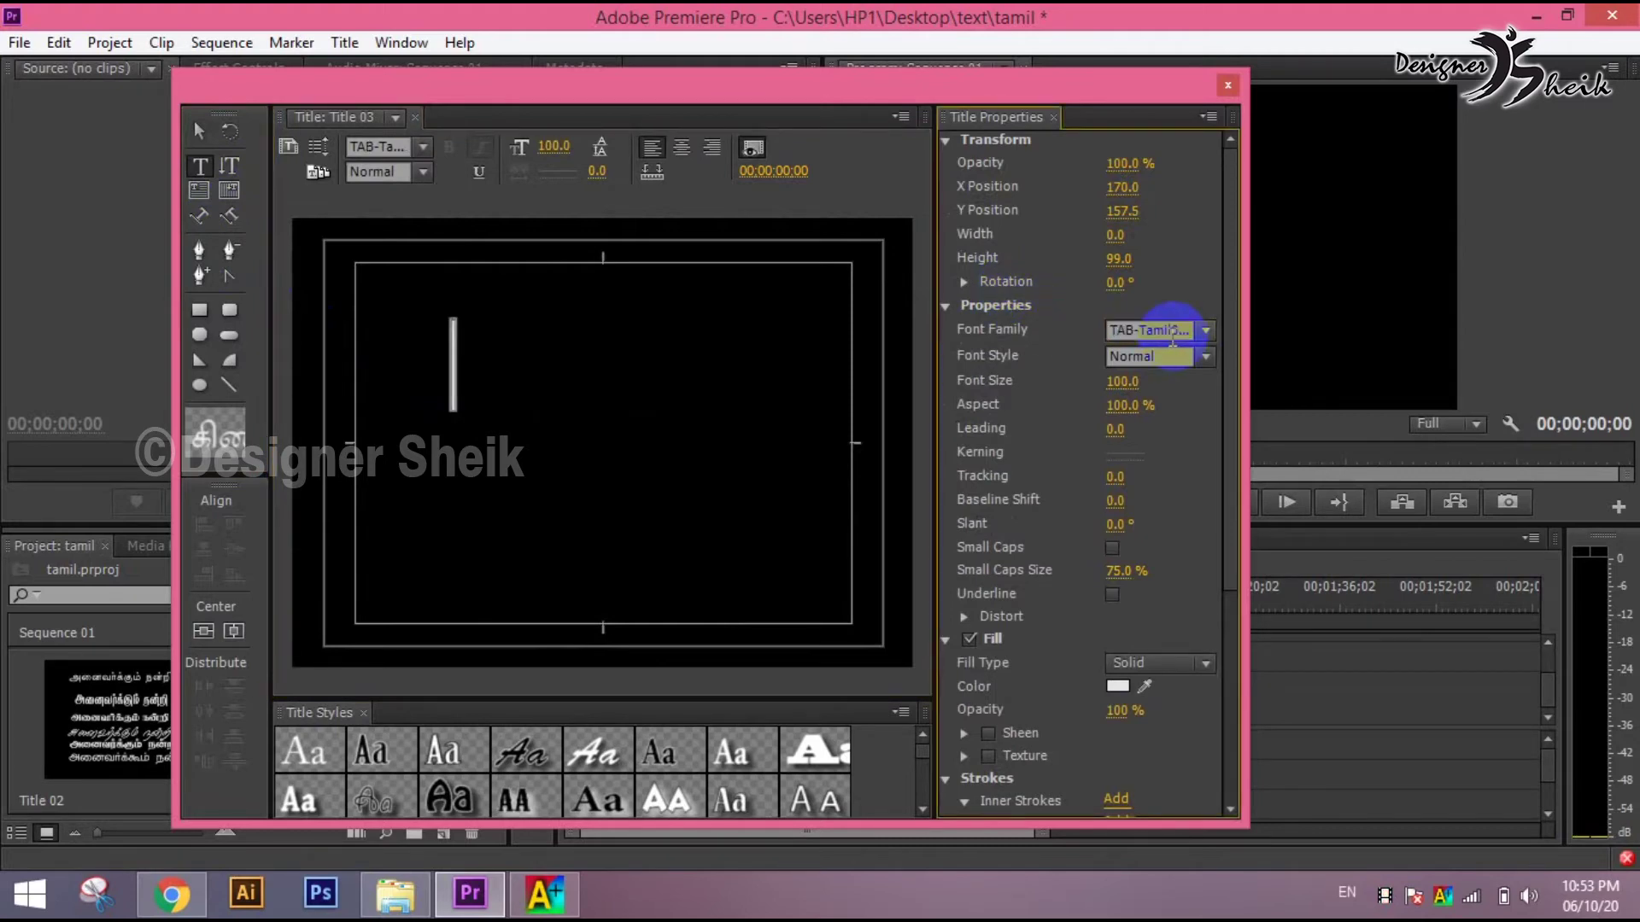
{"action": "left_click", "coordinate": [1172, 335]}
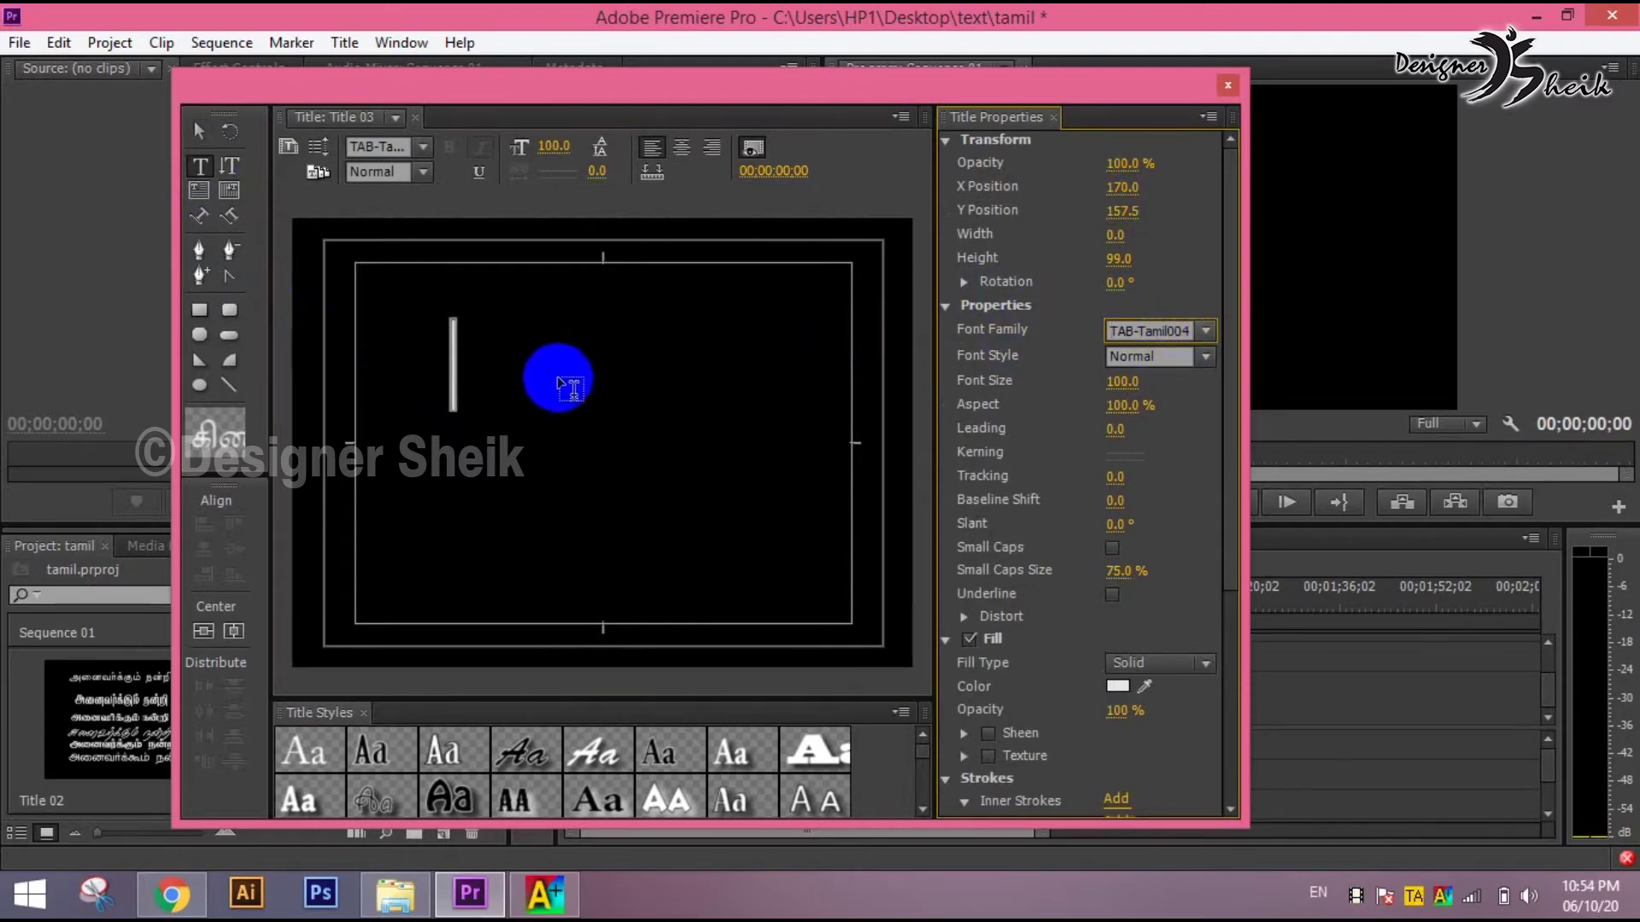
- Type தமிழ் in the TAB-Tamil text box using Alt+2 transliteration, deleting the extra trailing letters
{"action": "left_click", "coordinate": [460, 360]}
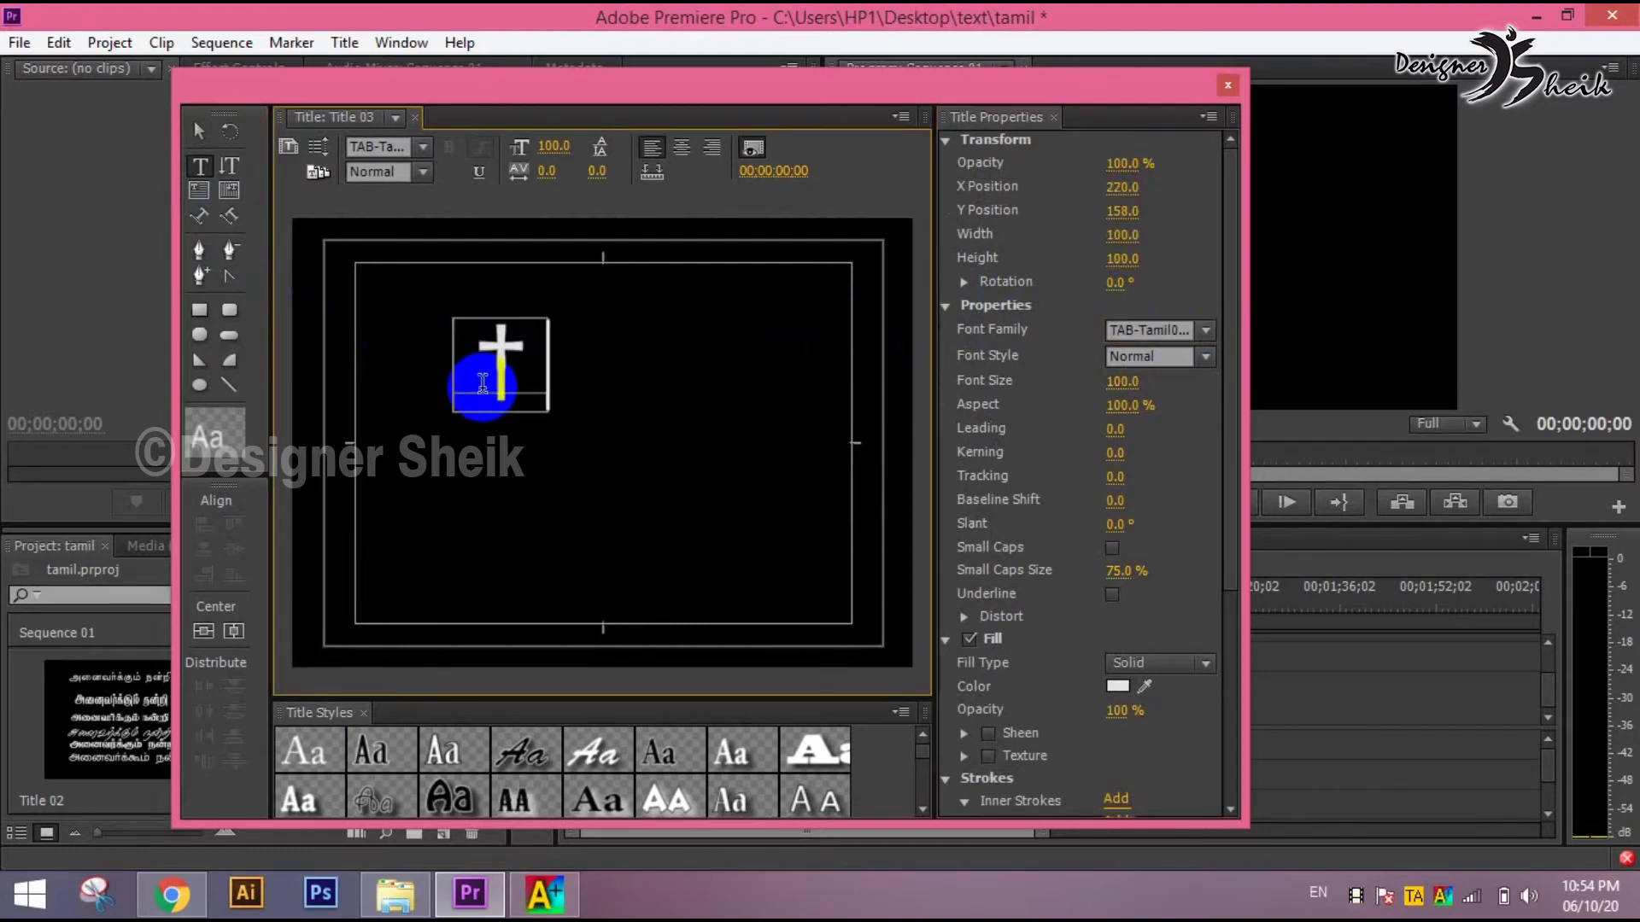
{"action": "type", "text": "a"}
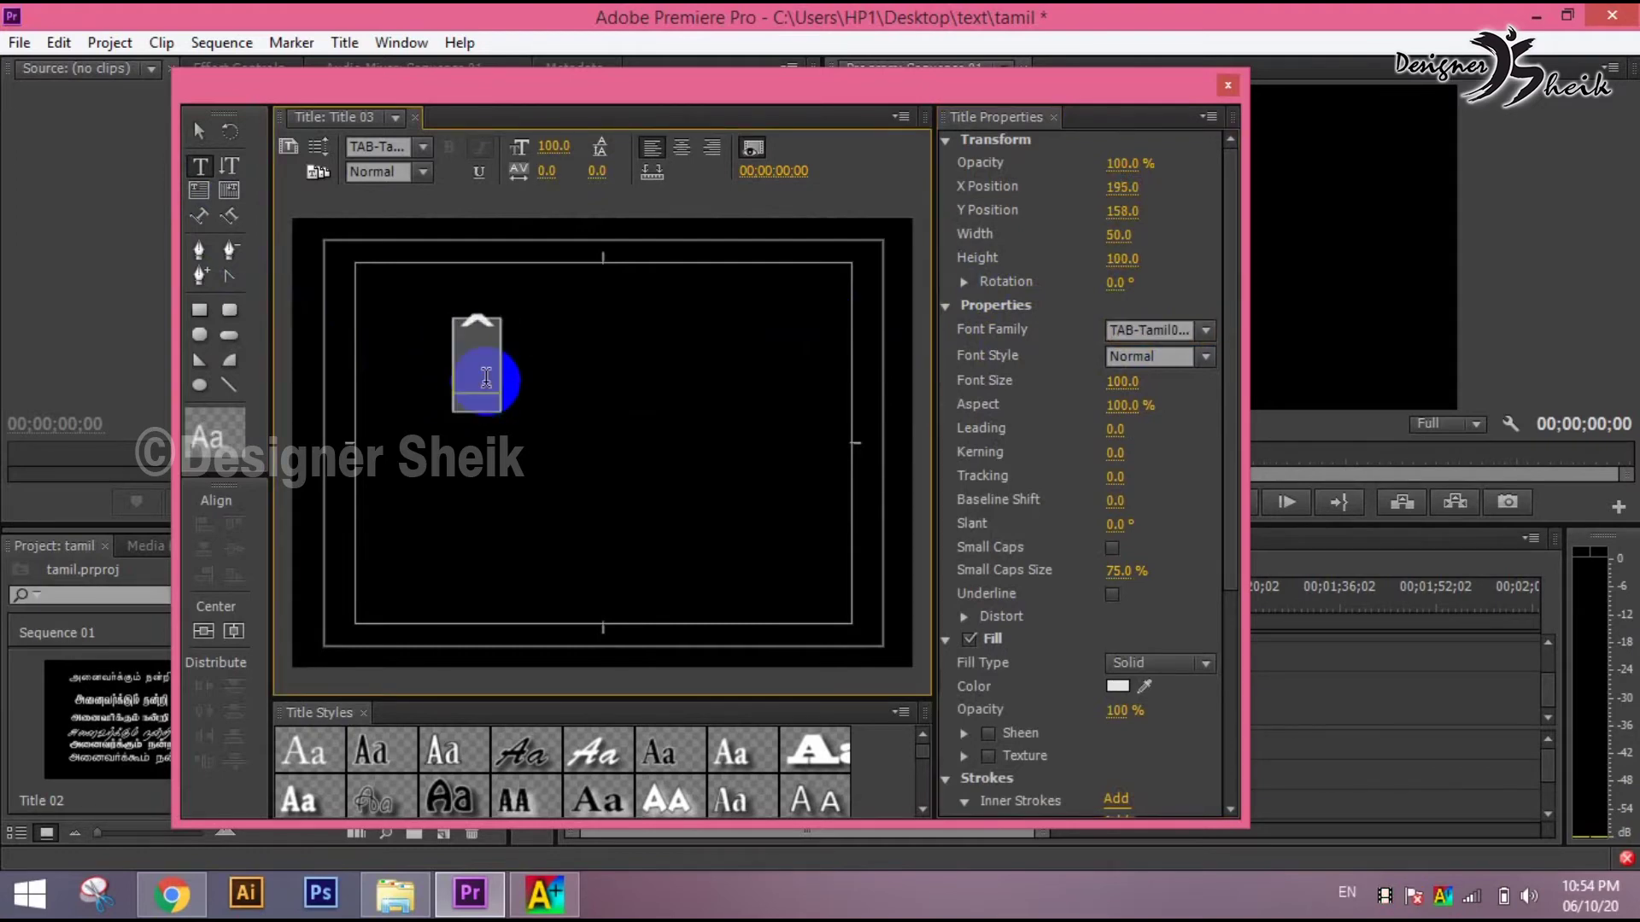
{"action": "key", "text": "BackSpace"}
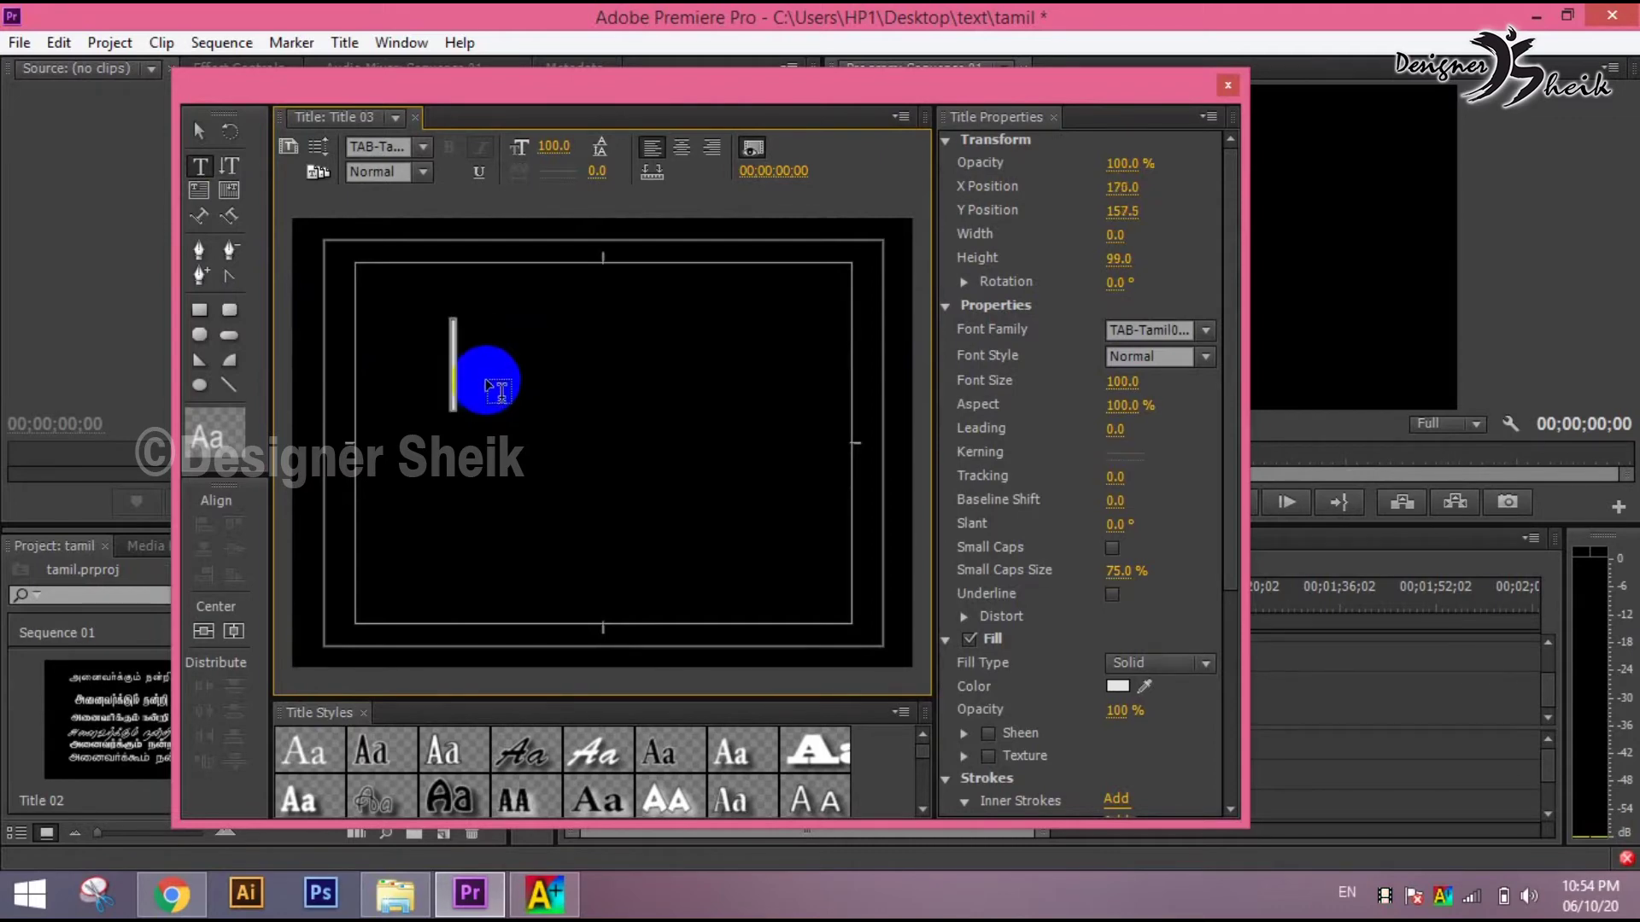
{"action": "key", "text": "alt+2"}
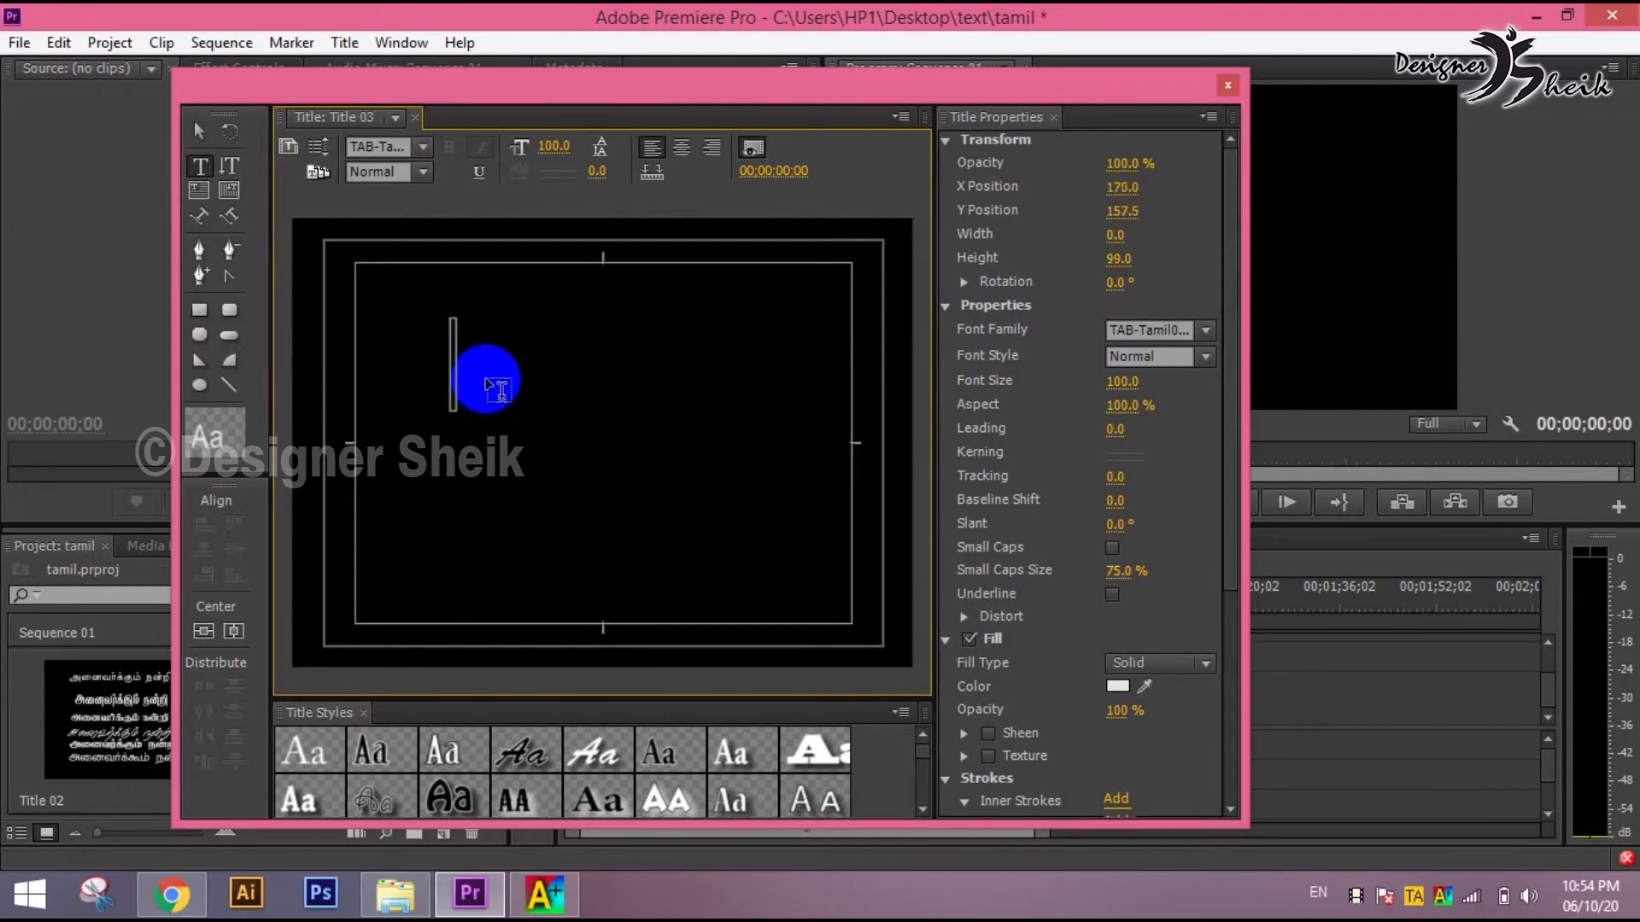
{"action": "type", "text": "த"}
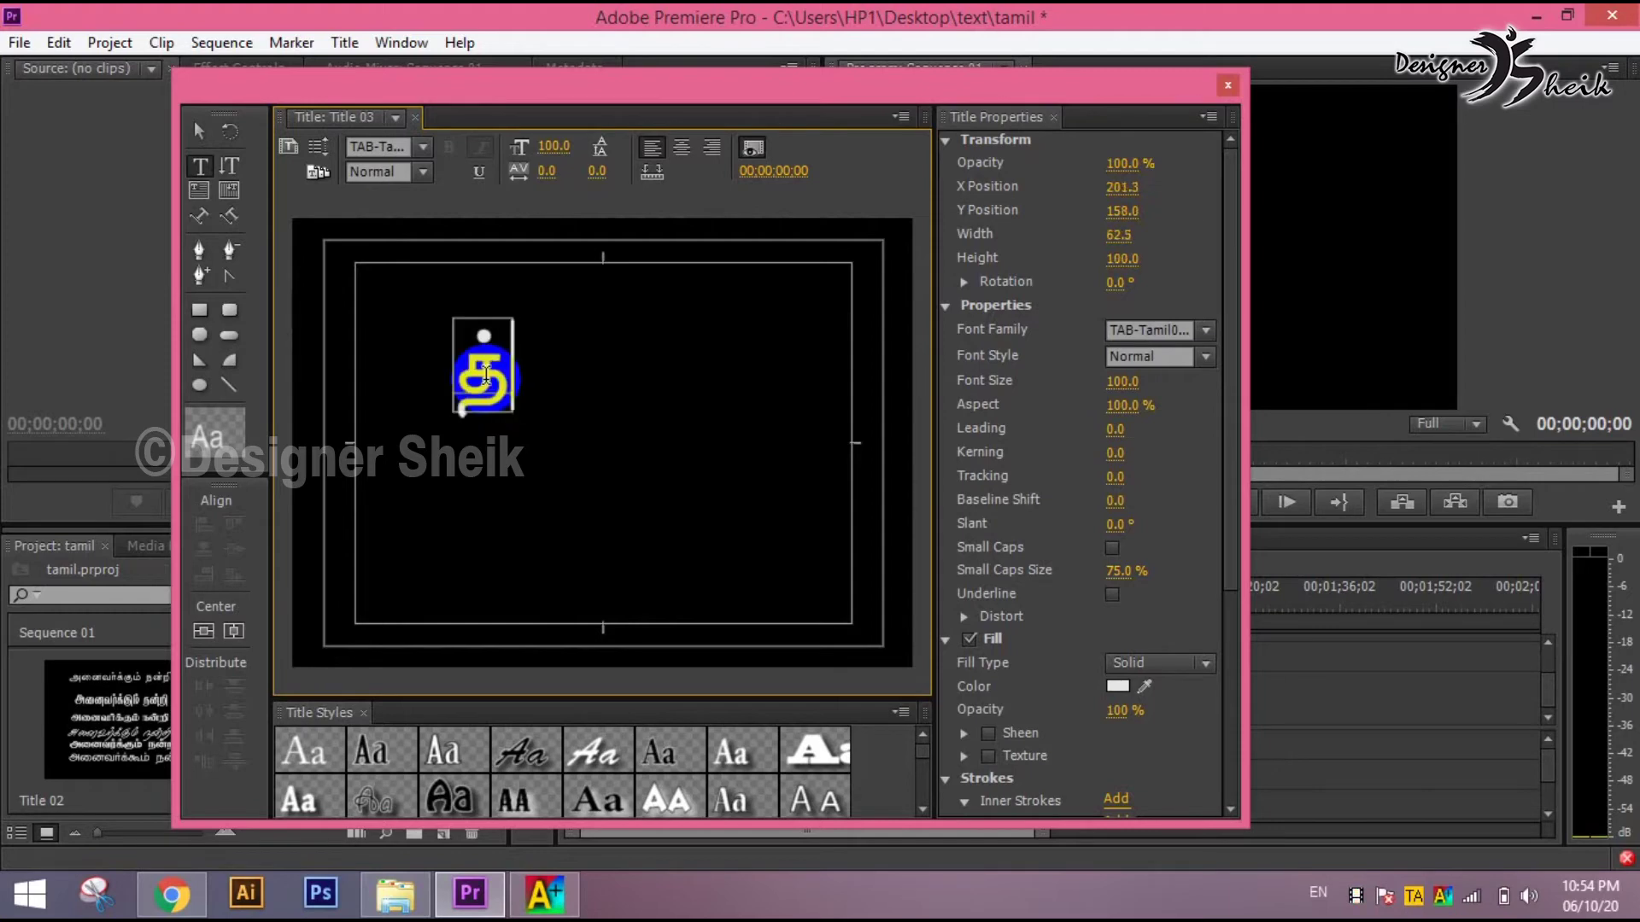
{"action": "type", "text": "மி"}
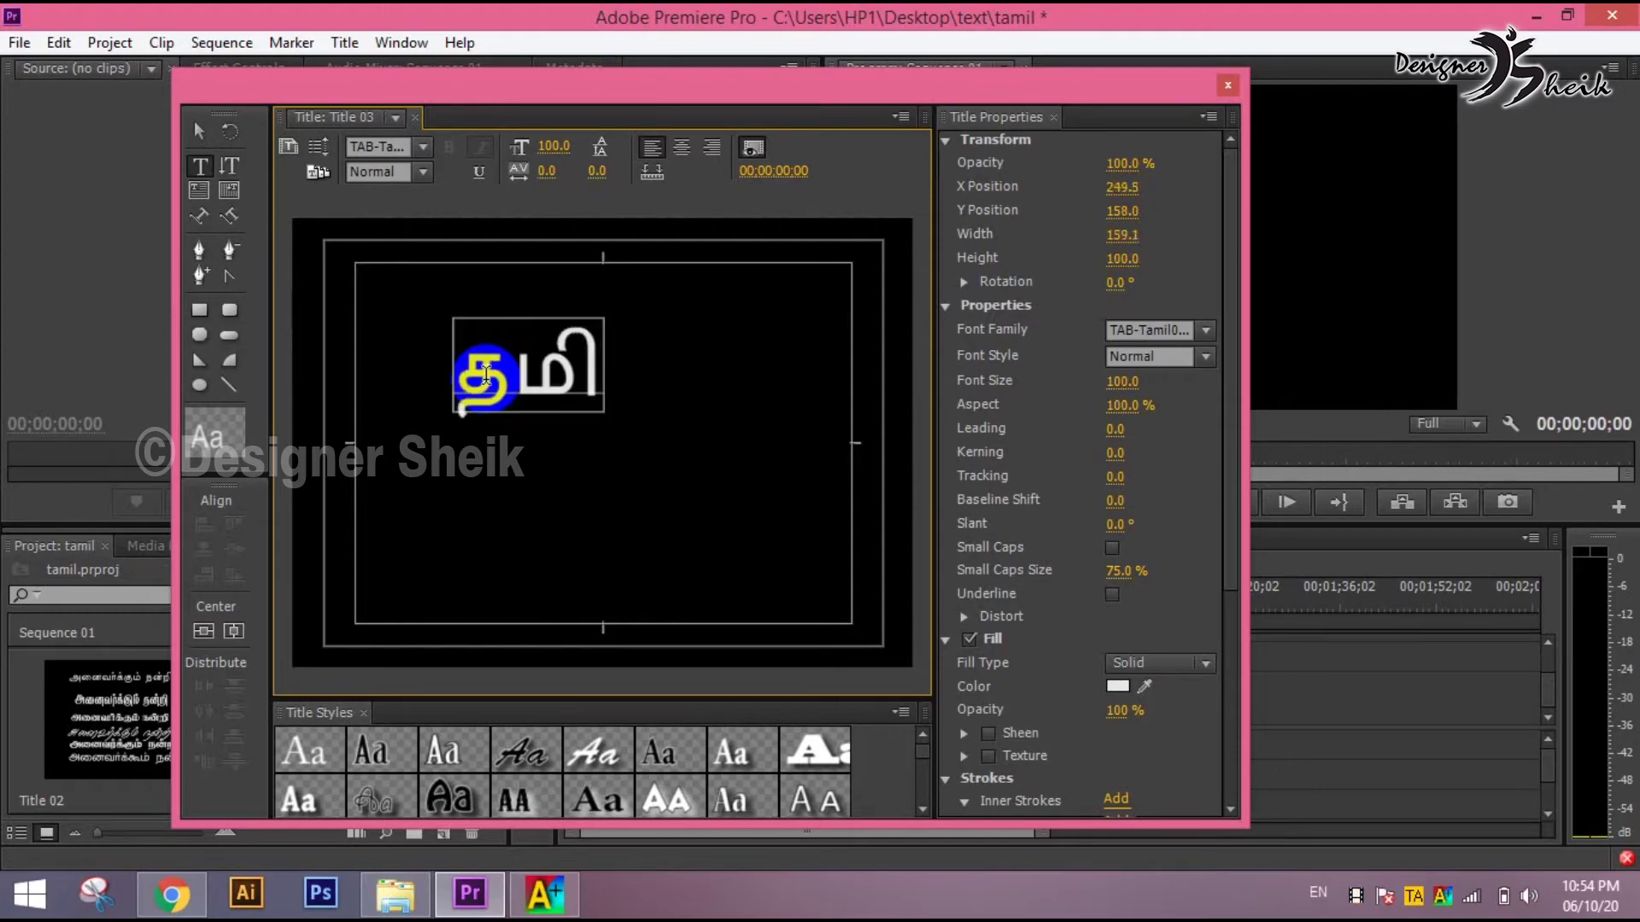
{"action": "type", "text": "ழ்"}
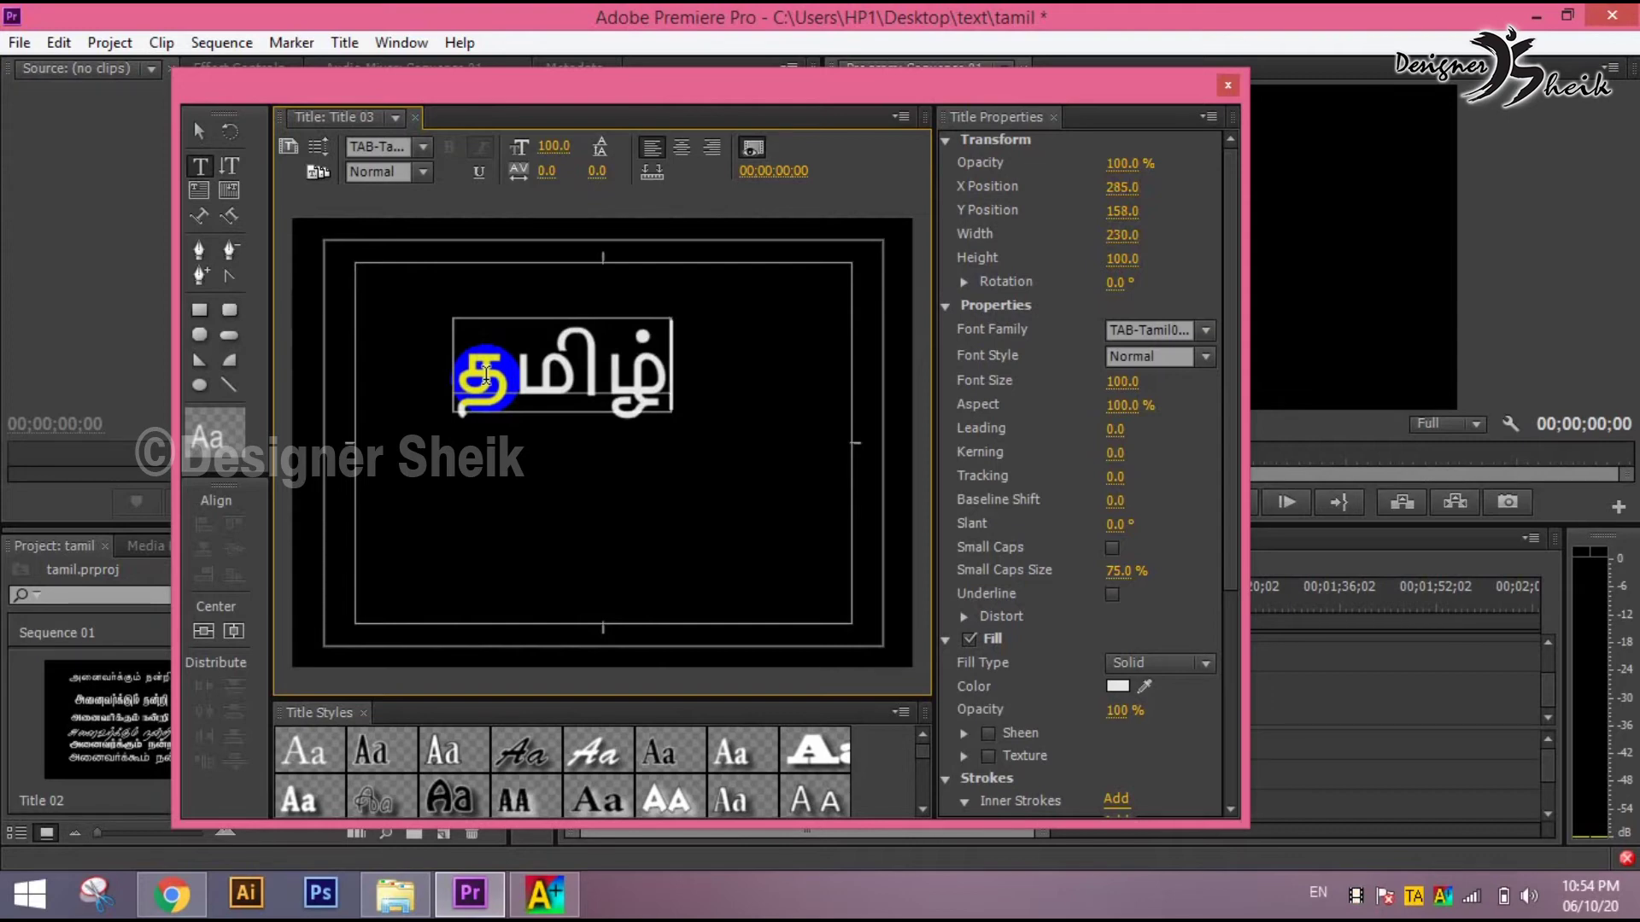
{"action": "type", "text": "வ்"}
{"action": "key", "text": "BackSpace"}
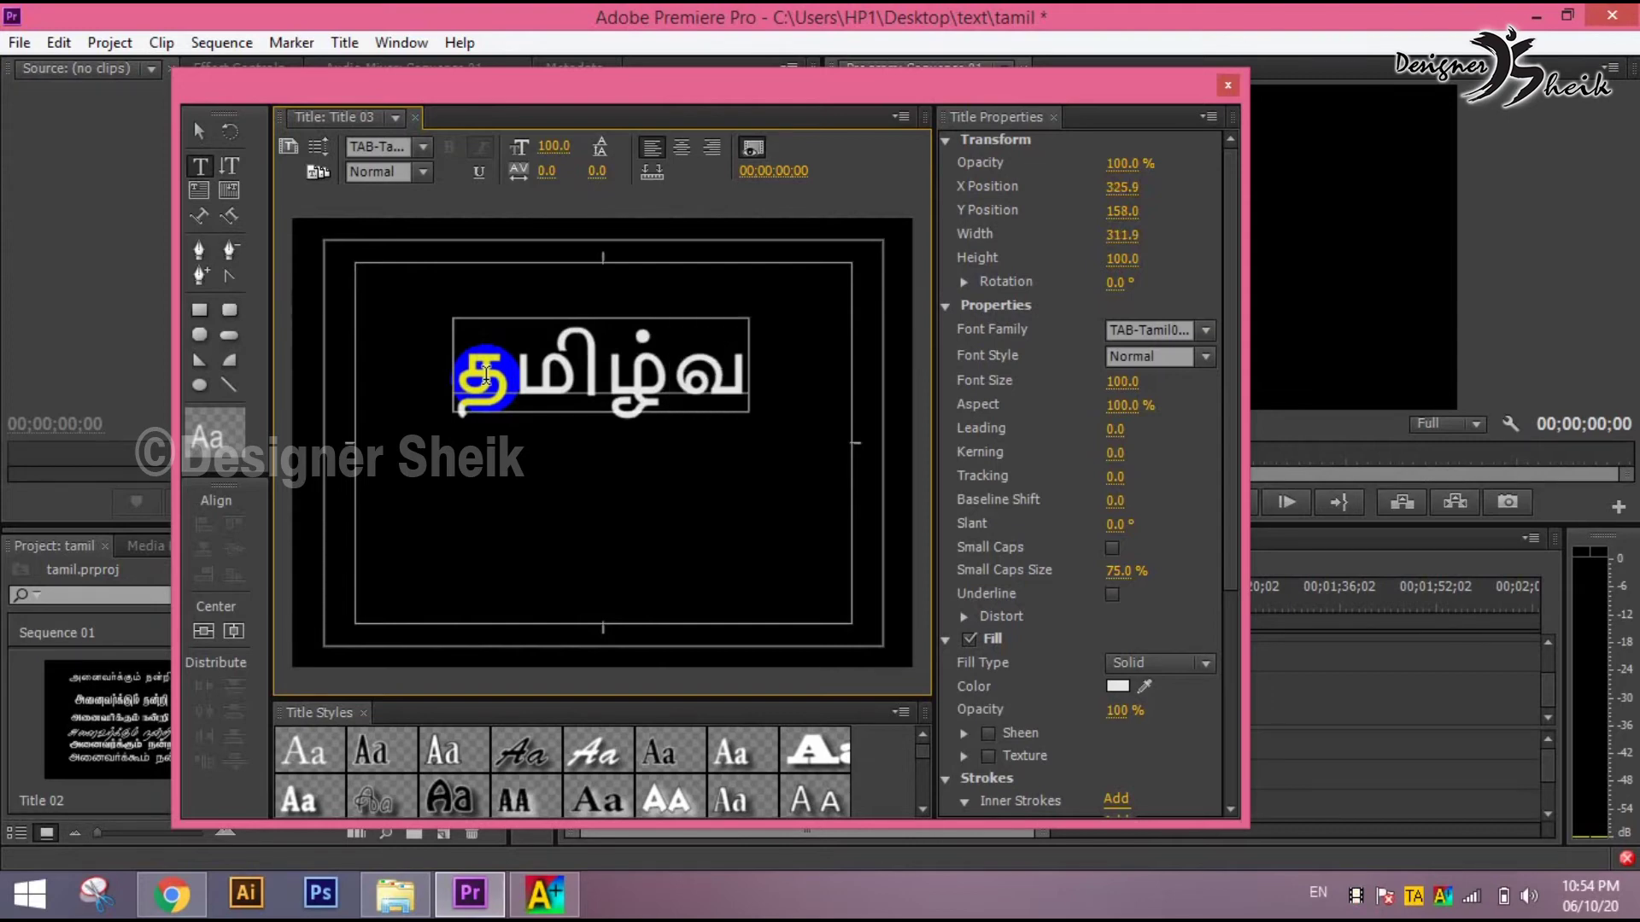
{"action": "key", "text": "BackSpace"}
{"action": "left_click", "coordinate": [453, 368], "text": "shift"}
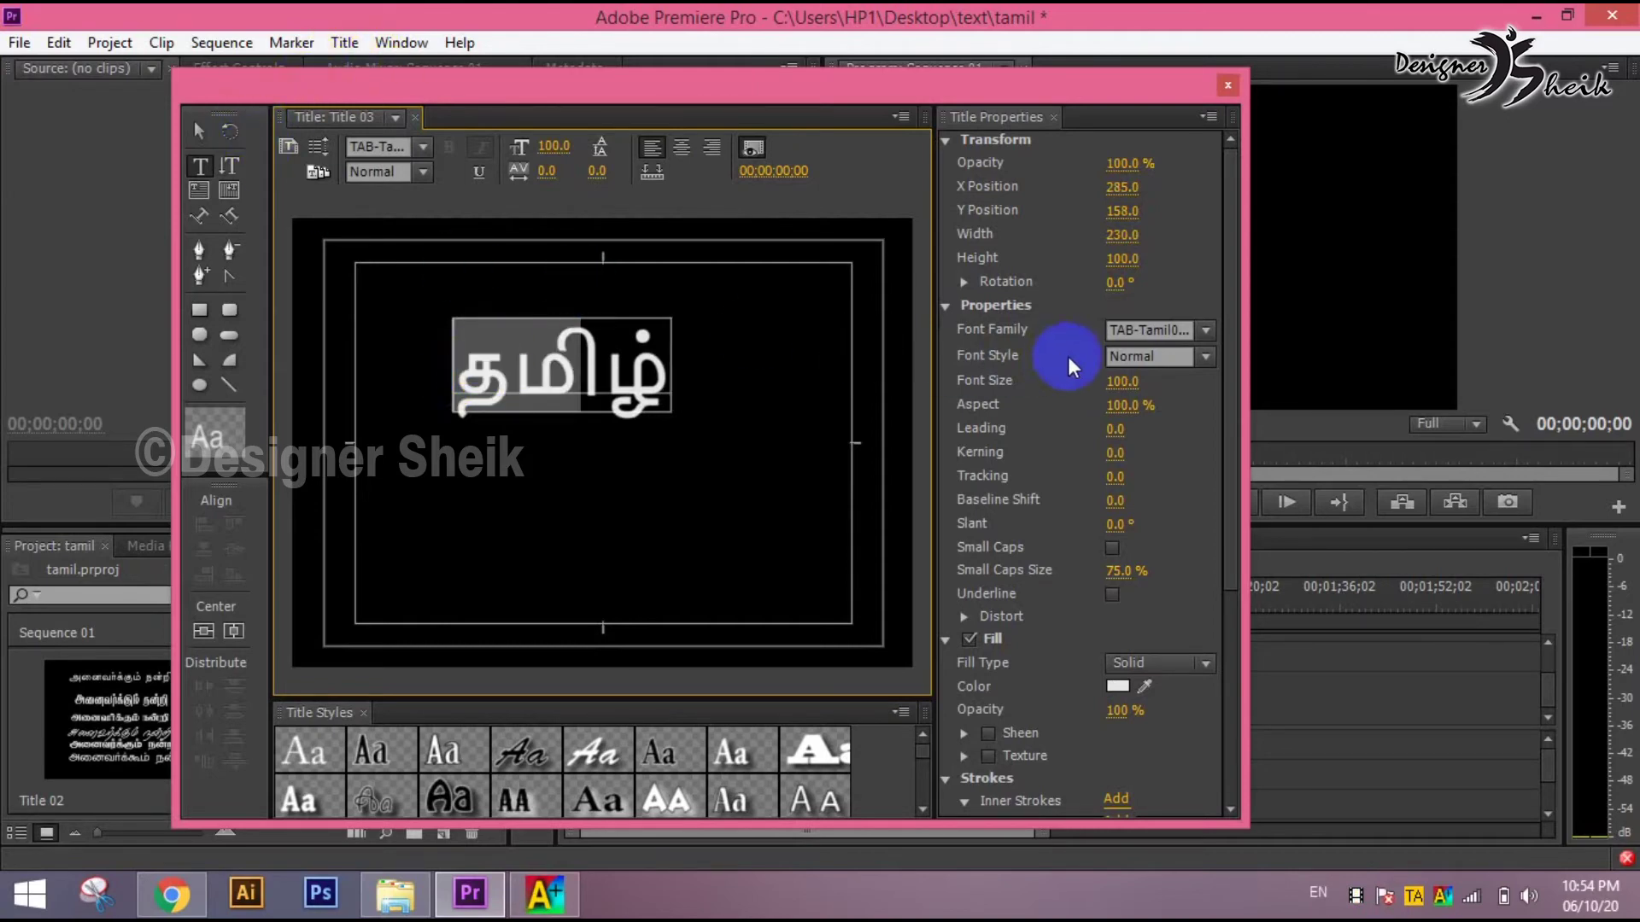
- Close Azhagi+'s key mappings table and select the Tamil+Tab+PhoneticTransliteration layout on F8
{"action": "left_click", "coordinate": [1413, 895]}
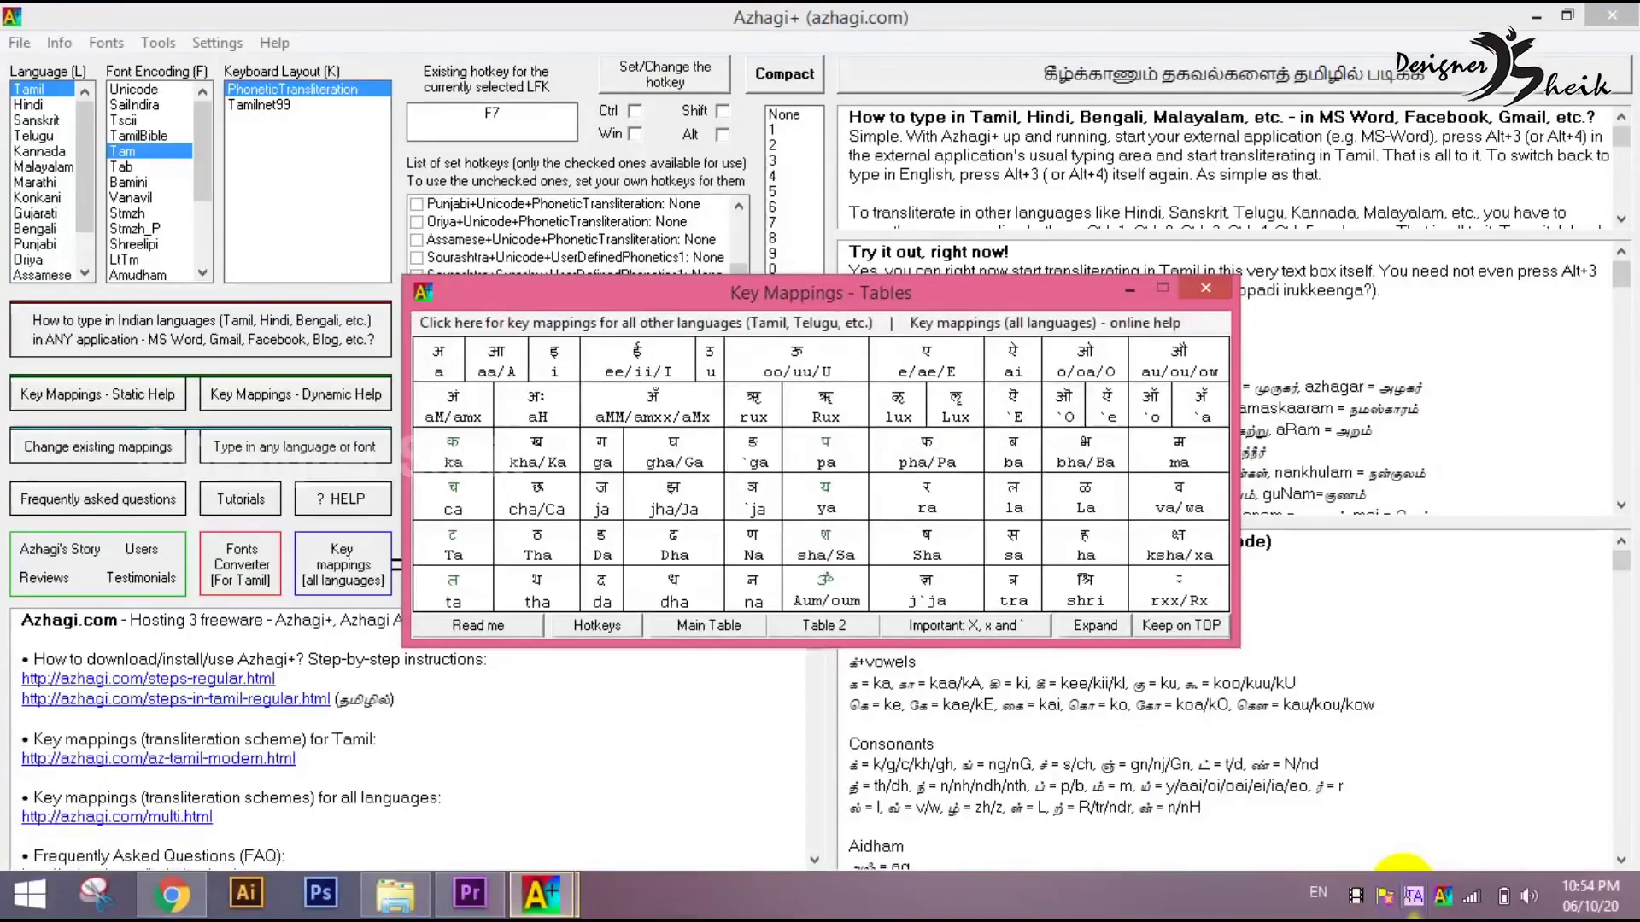
{"action": "left_click", "coordinate": [1206, 288]}
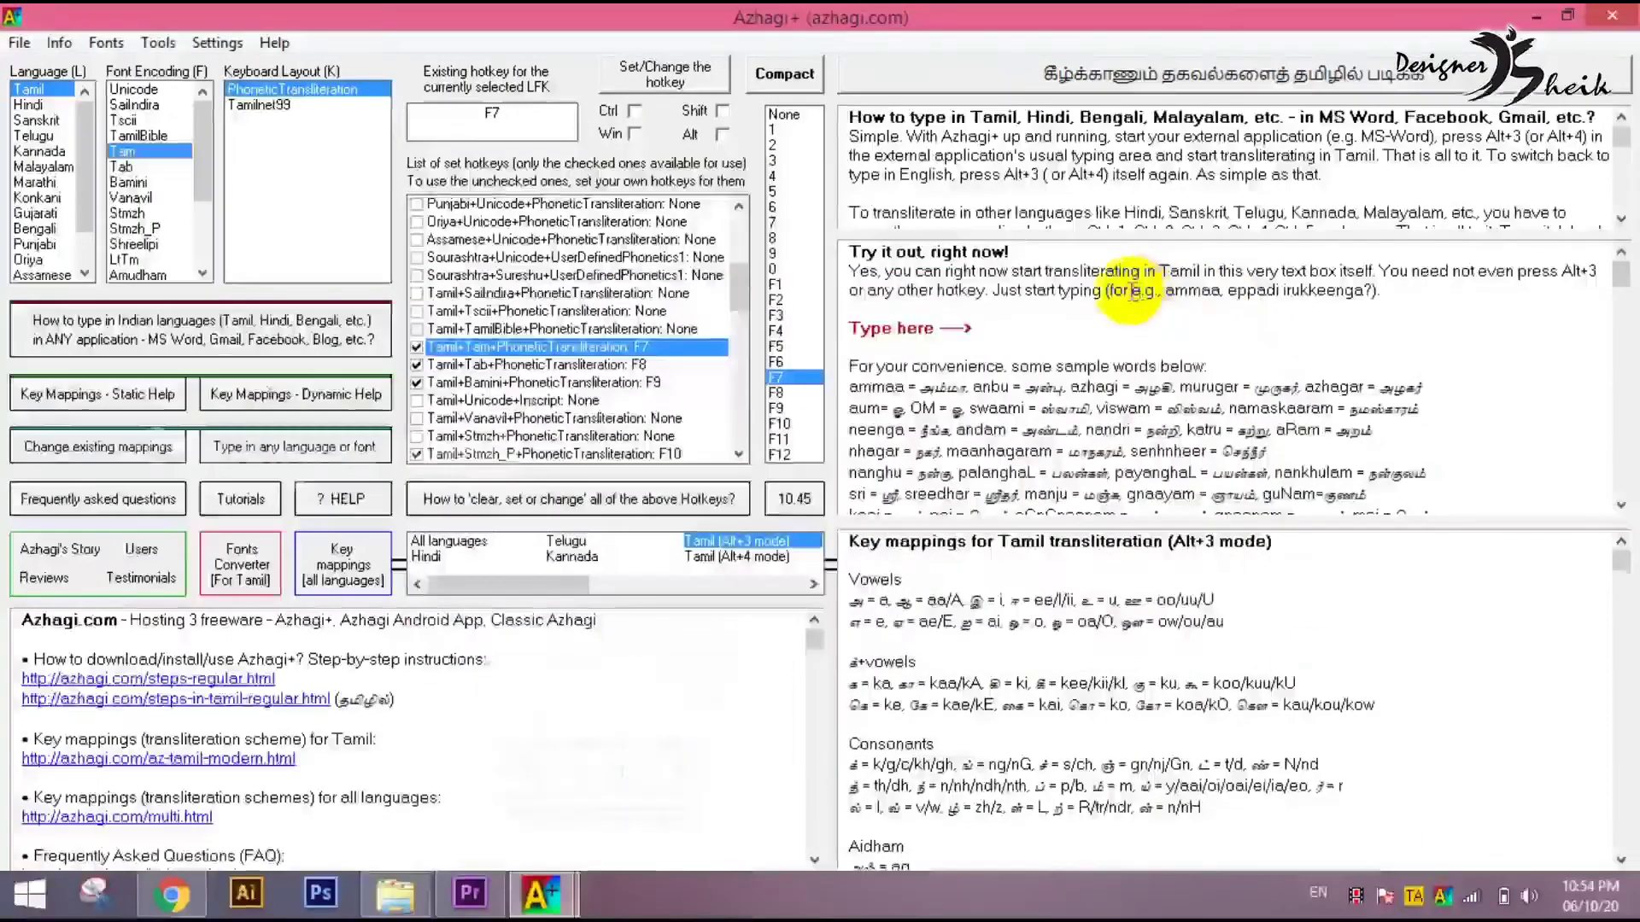
{"action": "left_click", "coordinate": [669, 369]}
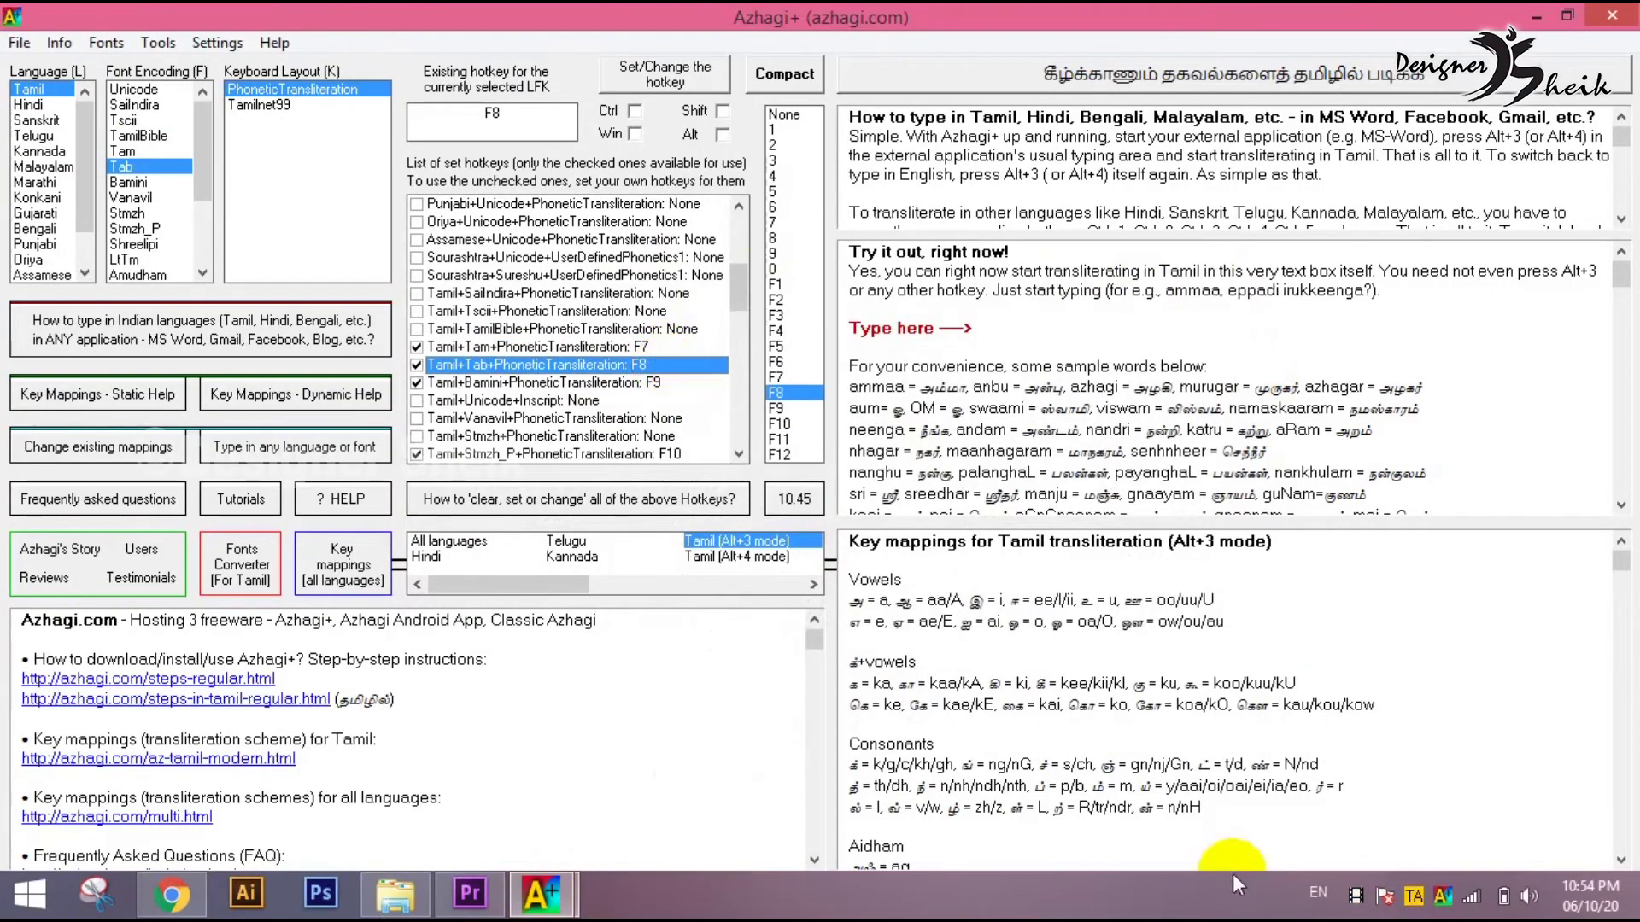
{"action": "mouse_move", "coordinate": [1415, 899]}
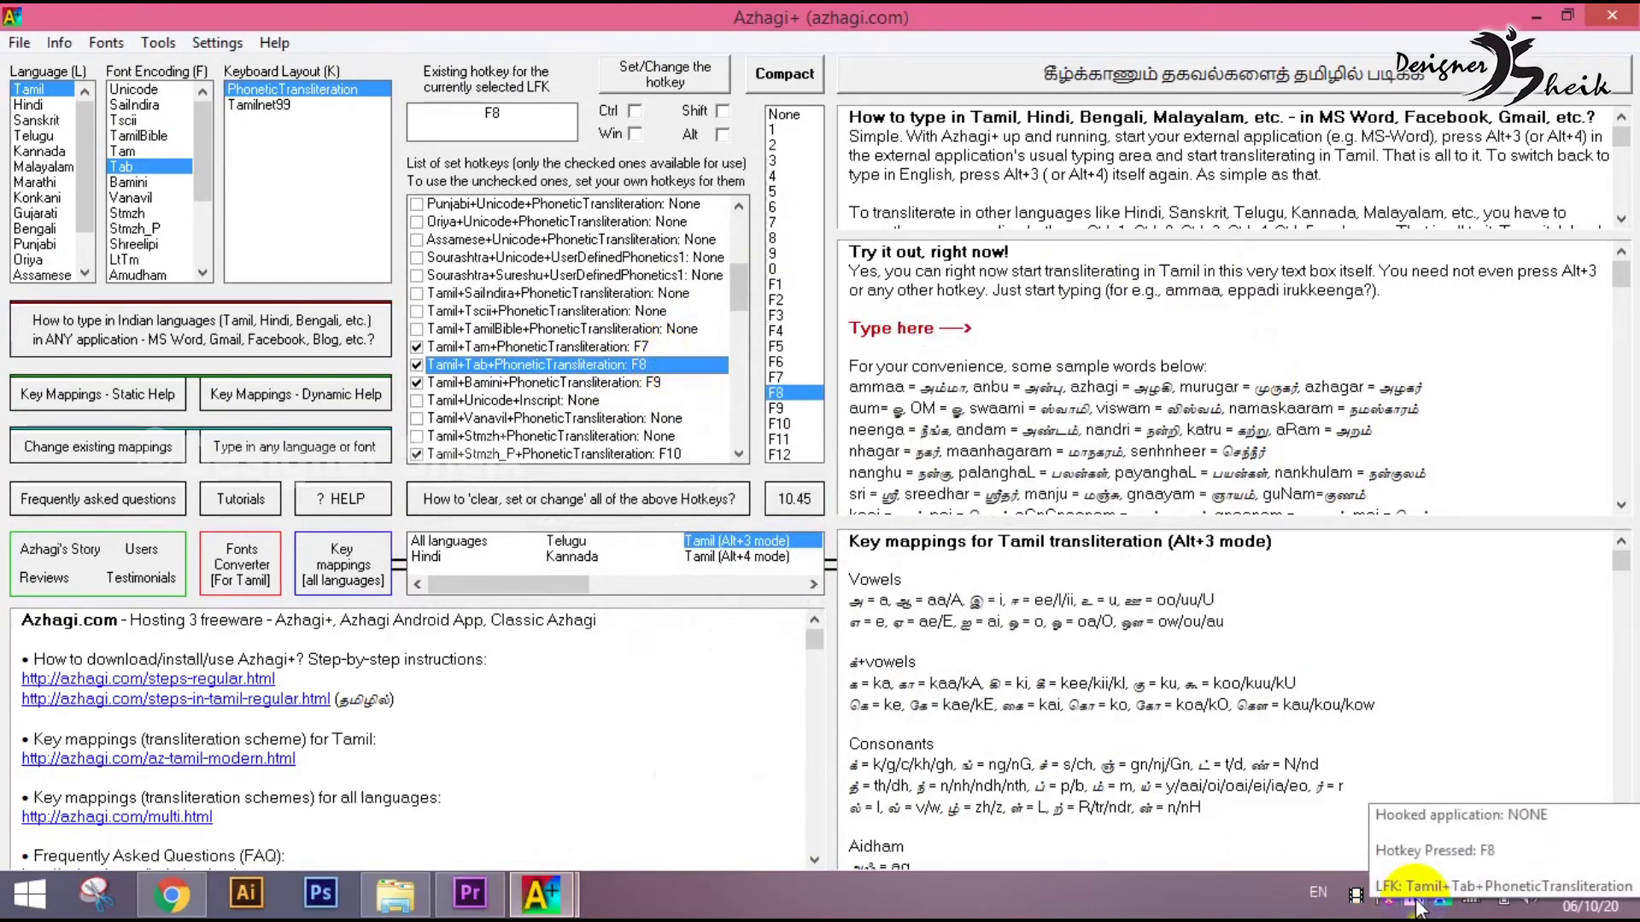
- Back in Premiere, delete the existing Tamil word from the title's text box
{"action": "left_click", "coordinate": [474, 895]}
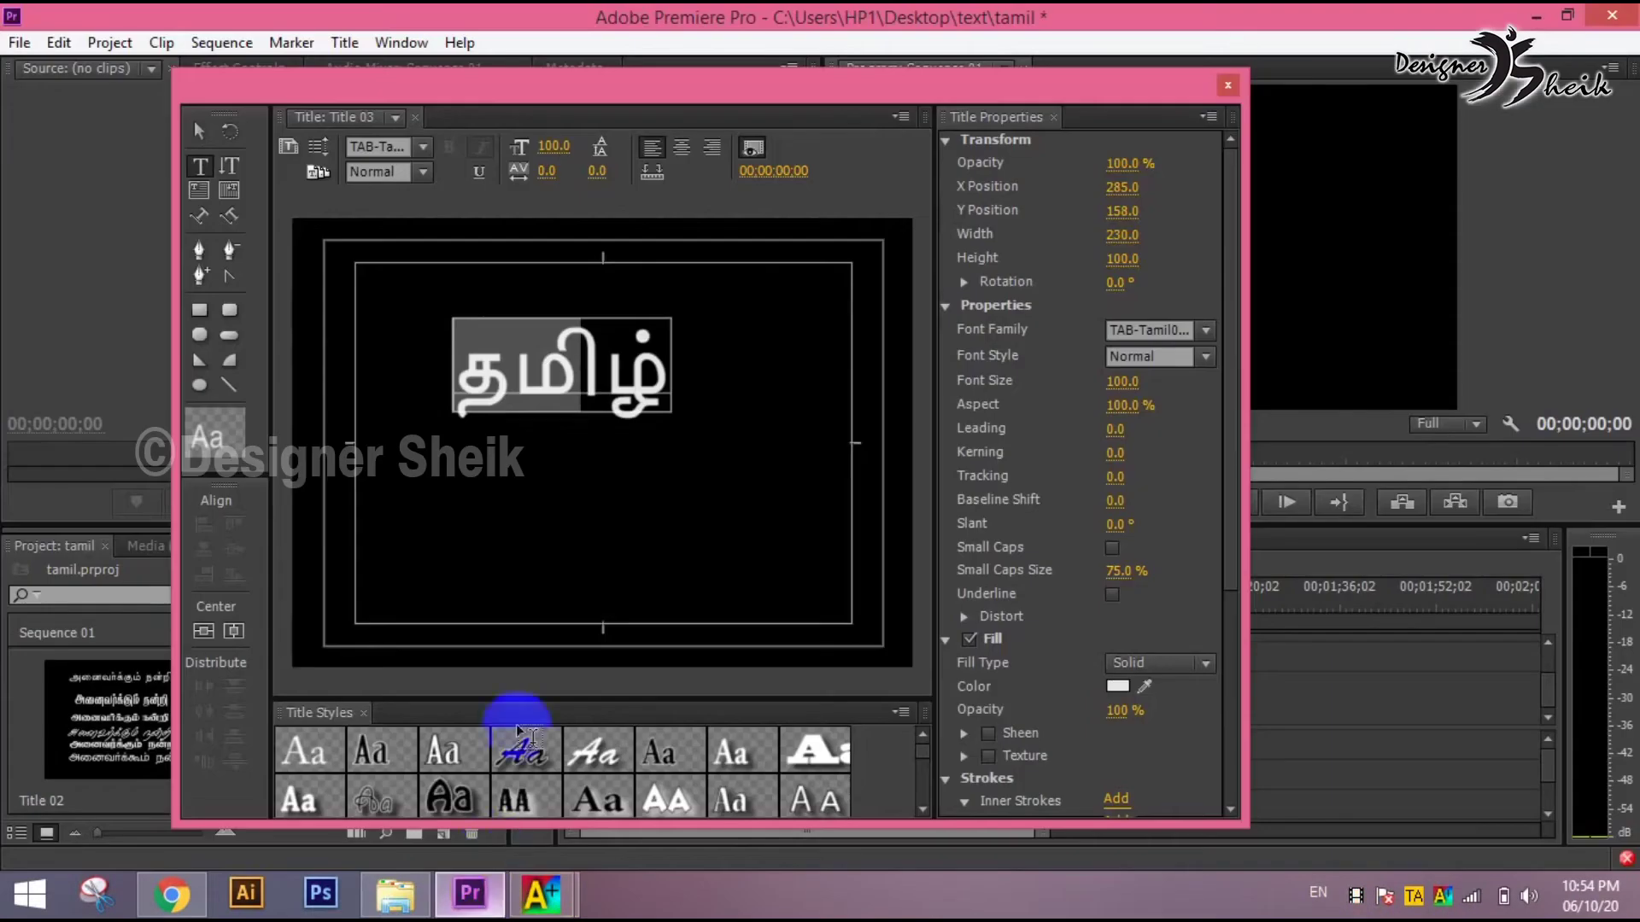
{"action": "left_click", "coordinate": [531, 369]}
{"action": "mouse_move", "coordinate": [501, 373]}
{"action": "left_mouse_down"}
{"action": "mouse_move", "coordinate": [464, 363]}
{"action": "mouse_move", "coordinate": [665, 363]}
{"action": "left_mouse_up"}
{"action": "key", "text": "BackSpace"}
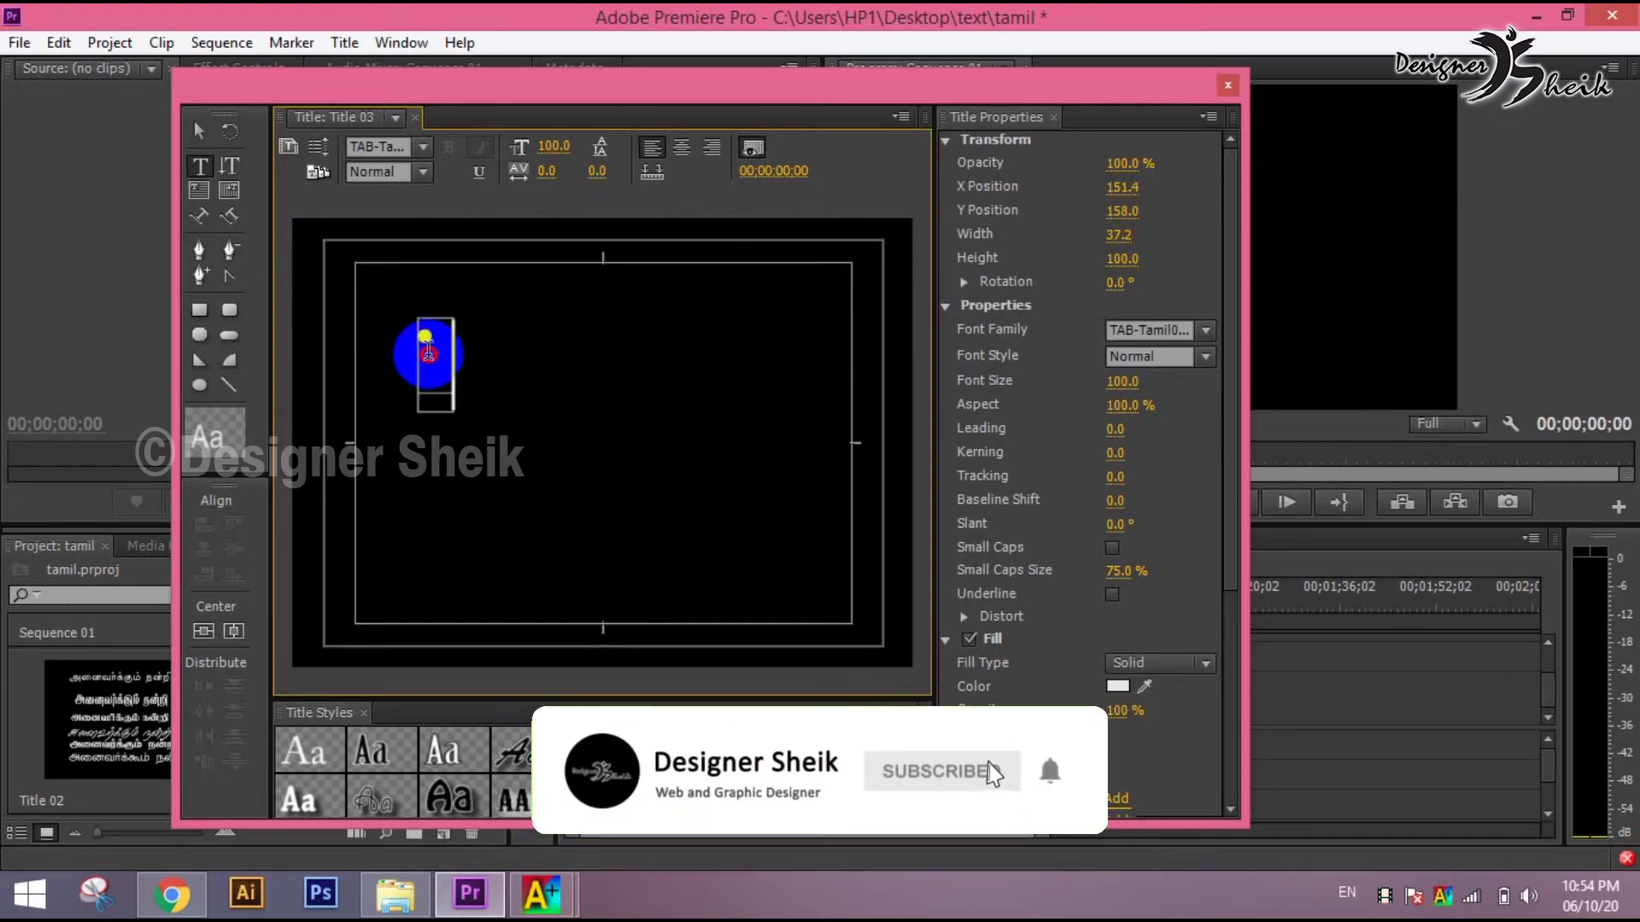
{"action": "left_click", "coordinate": [414, 354]}
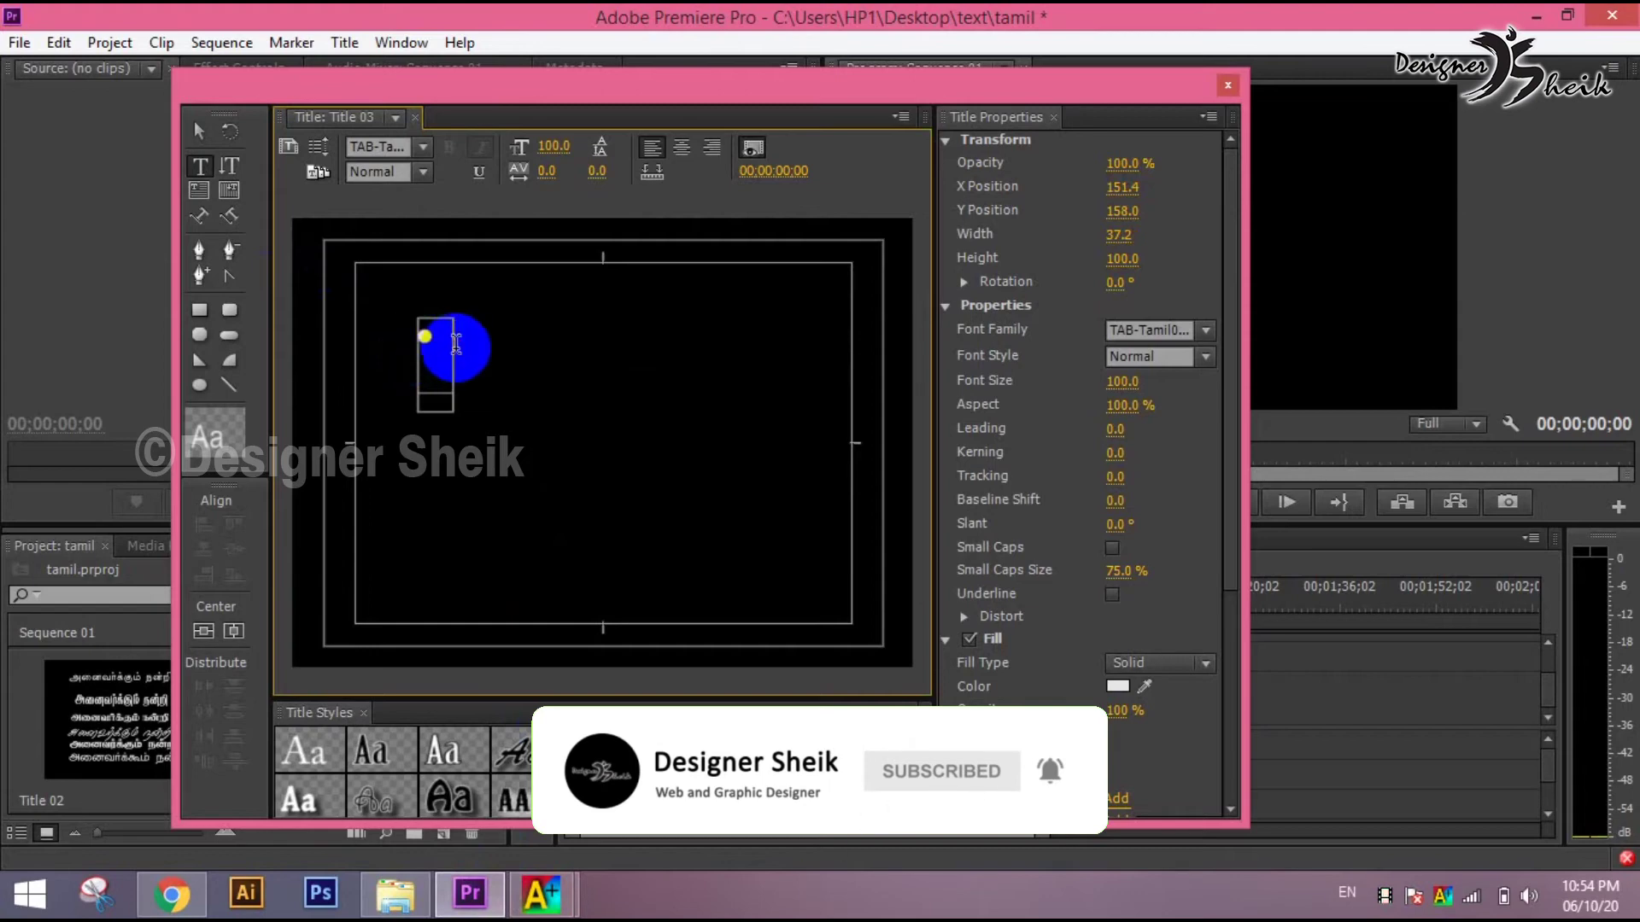
{"action": "key", "text": "Escape"}
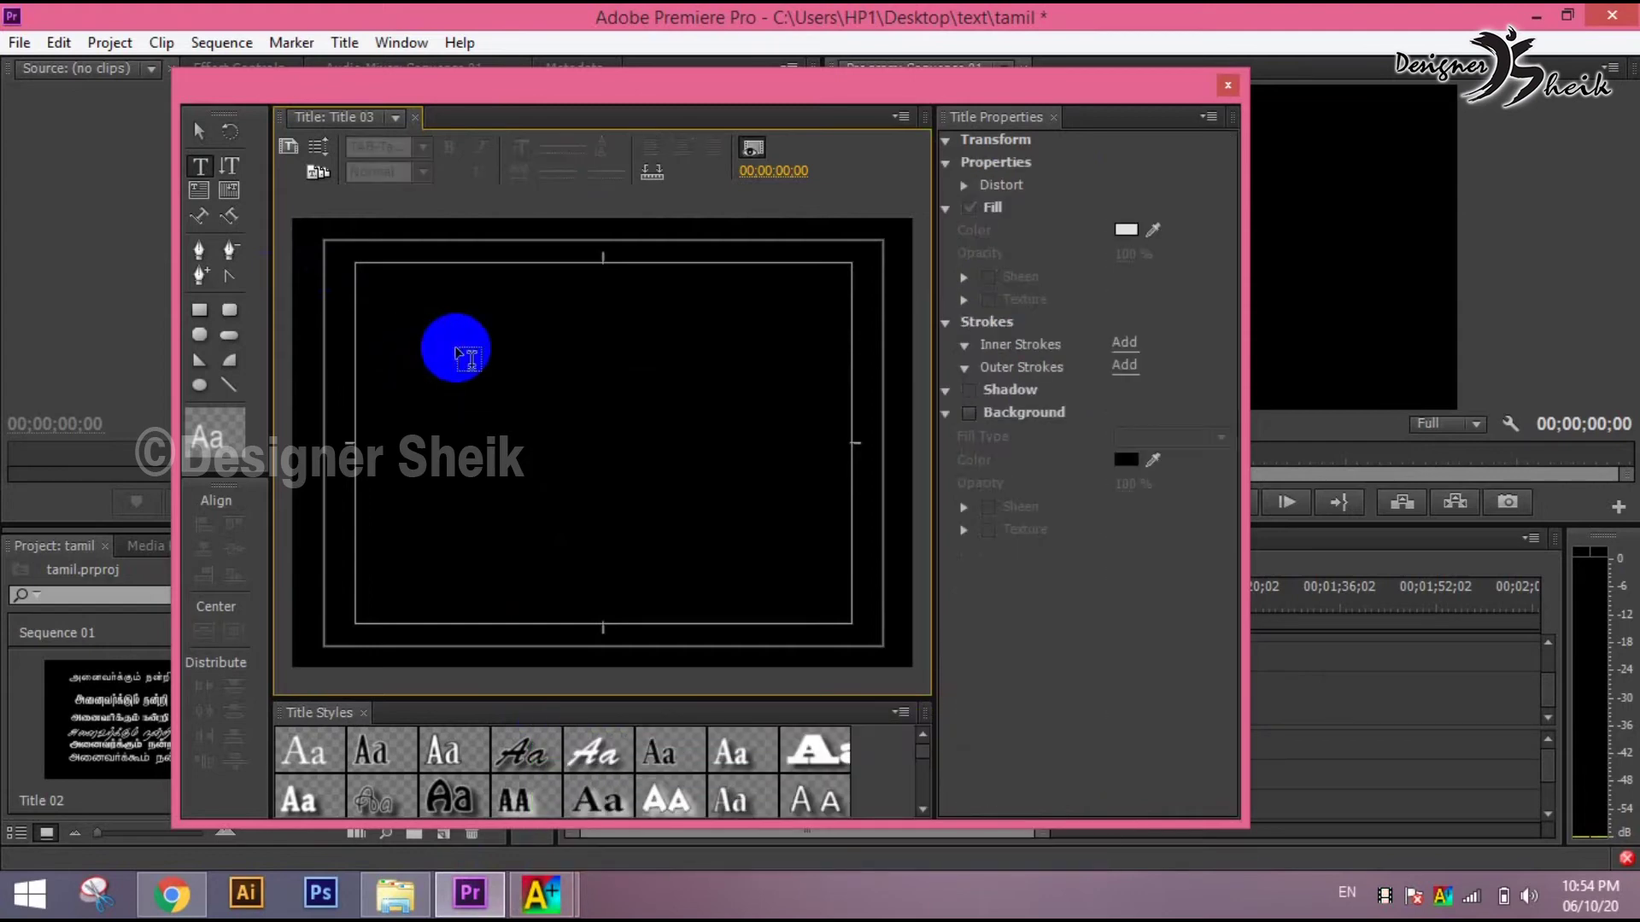
- Start a new text entry in BAMINI-Tamil and type தமிழ் as 'mkpo;'
{"action": "left_click", "coordinate": [542, 363]}
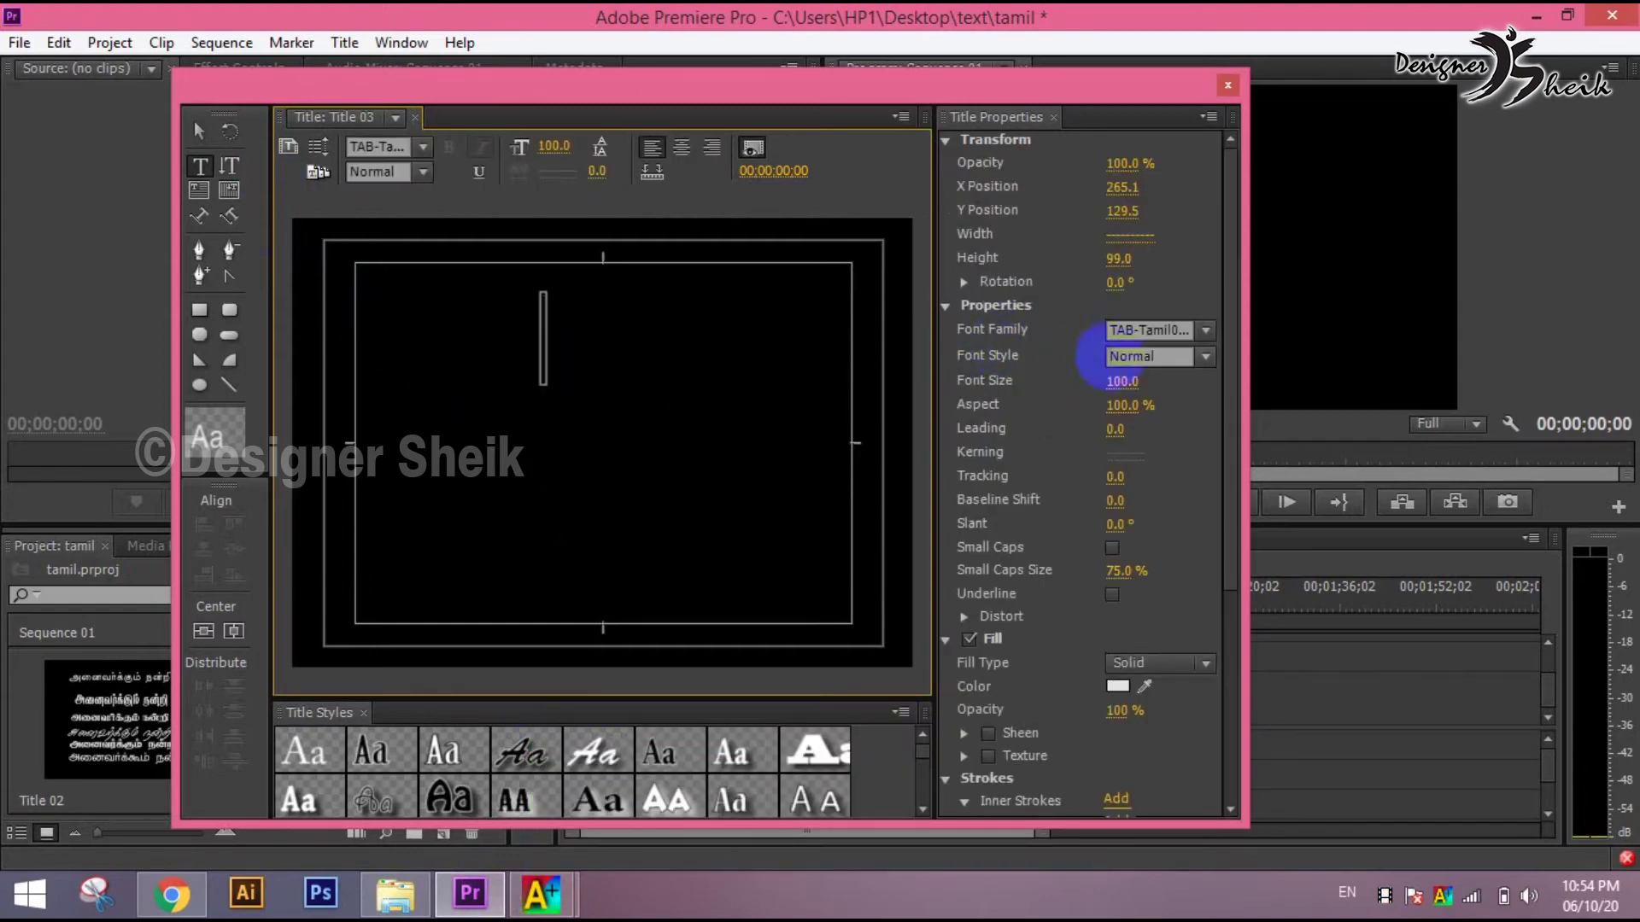
{"action": "left_click", "coordinate": [1124, 331]}
{"action": "type", "text": "b"}
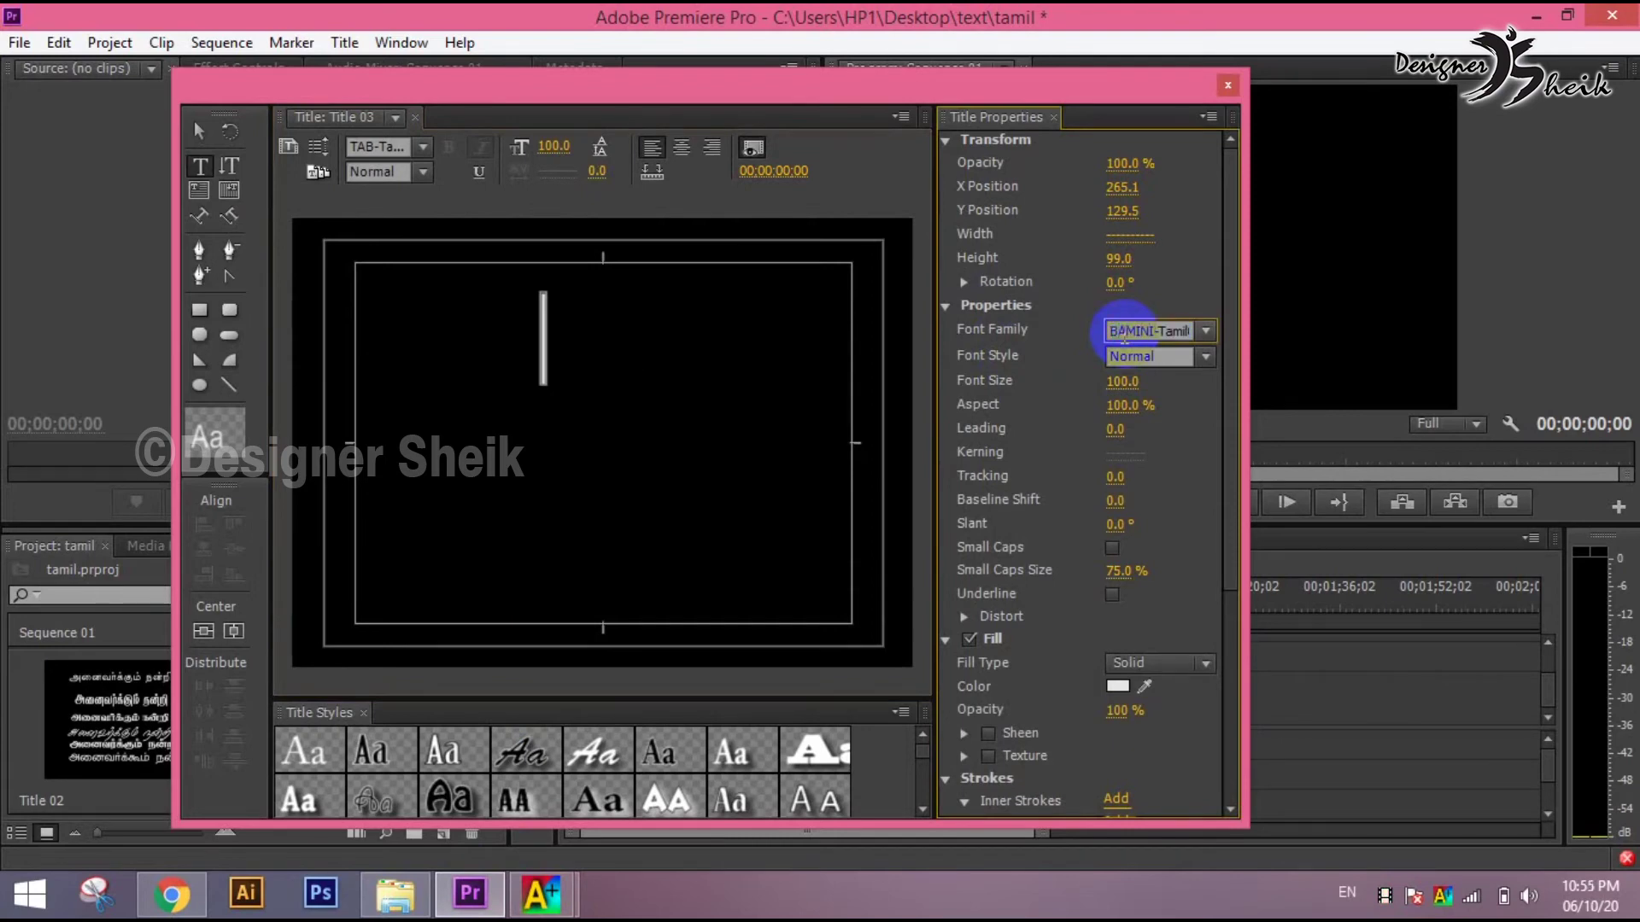
{"action": "key", "text": "Return"}
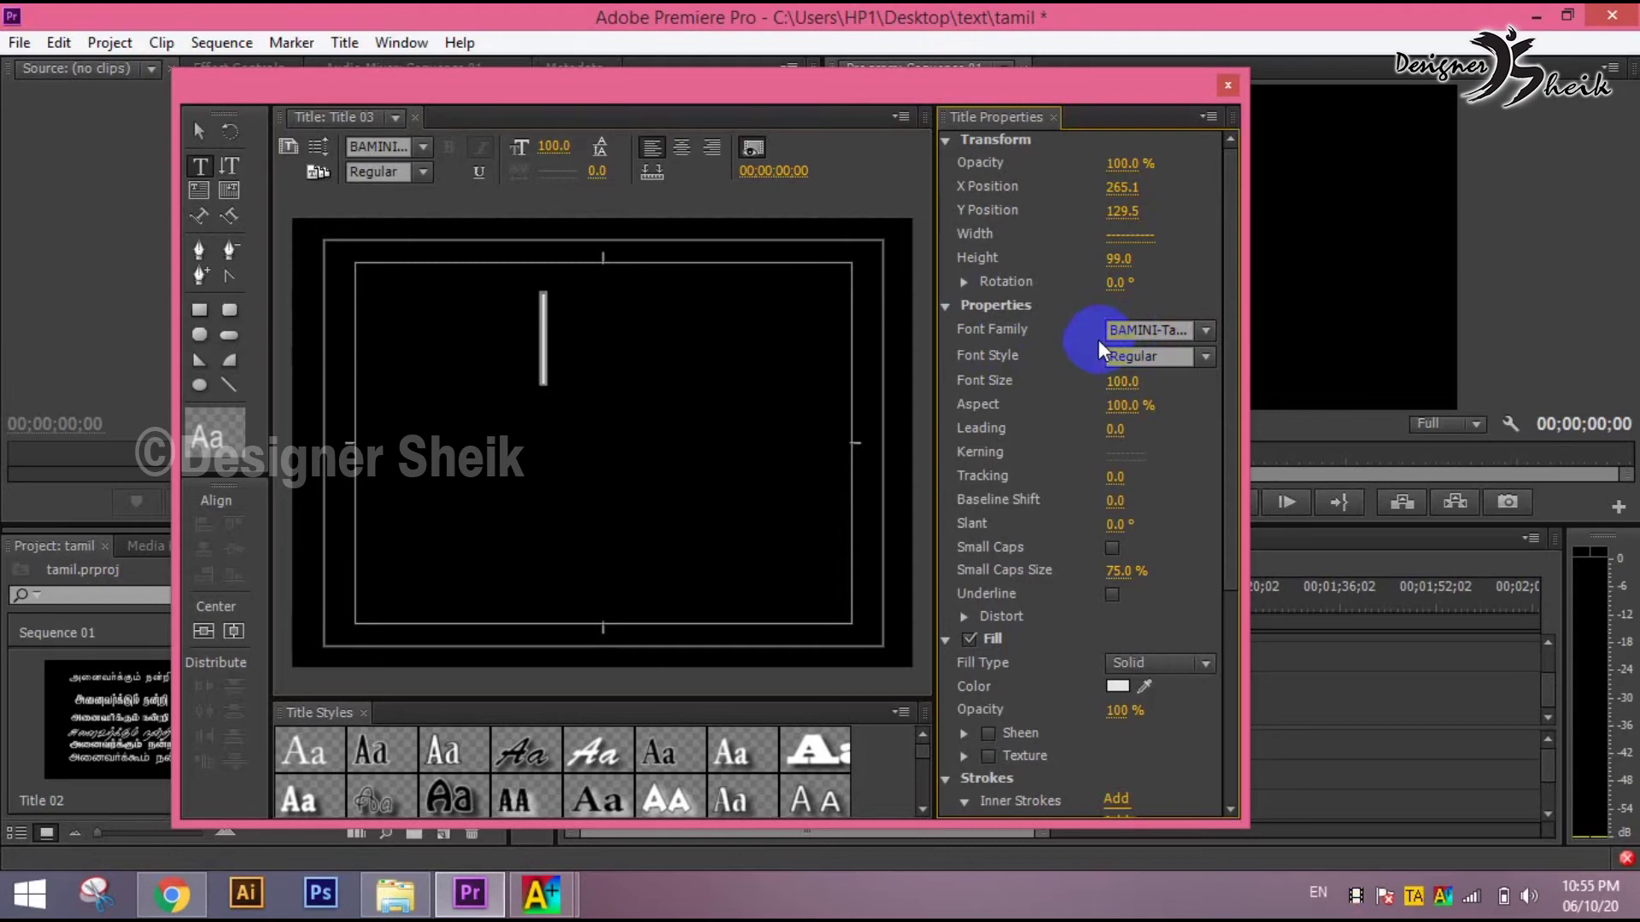
{"action": "left_click", "coordinate": [660, 398]}
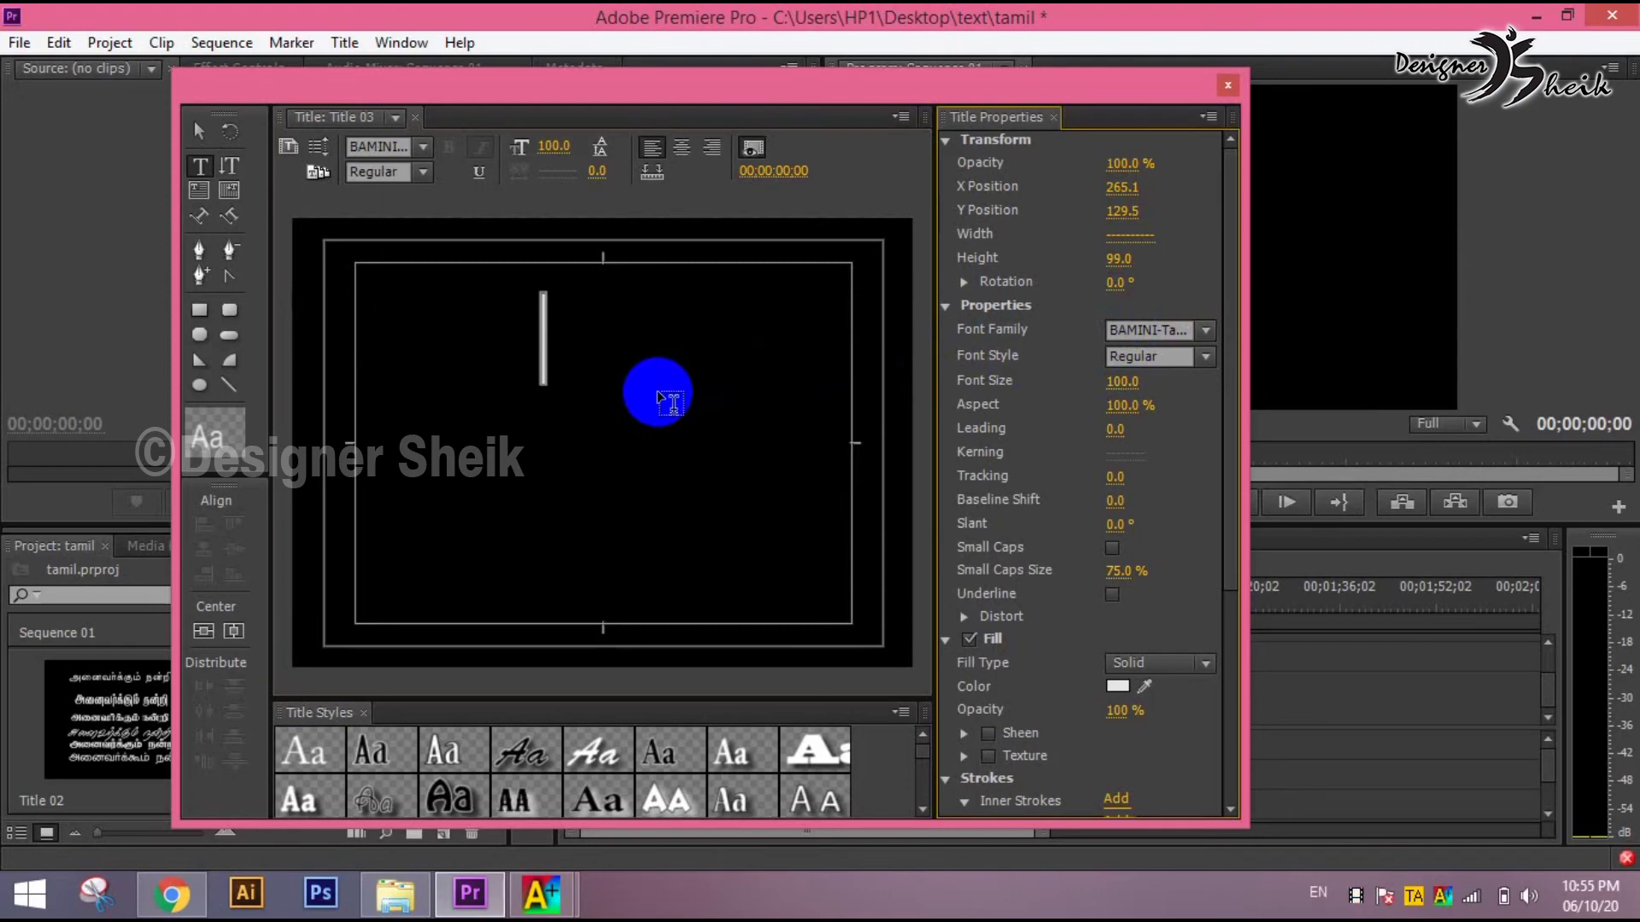
{"action": "left_click", "coordinate": [543, 318]}
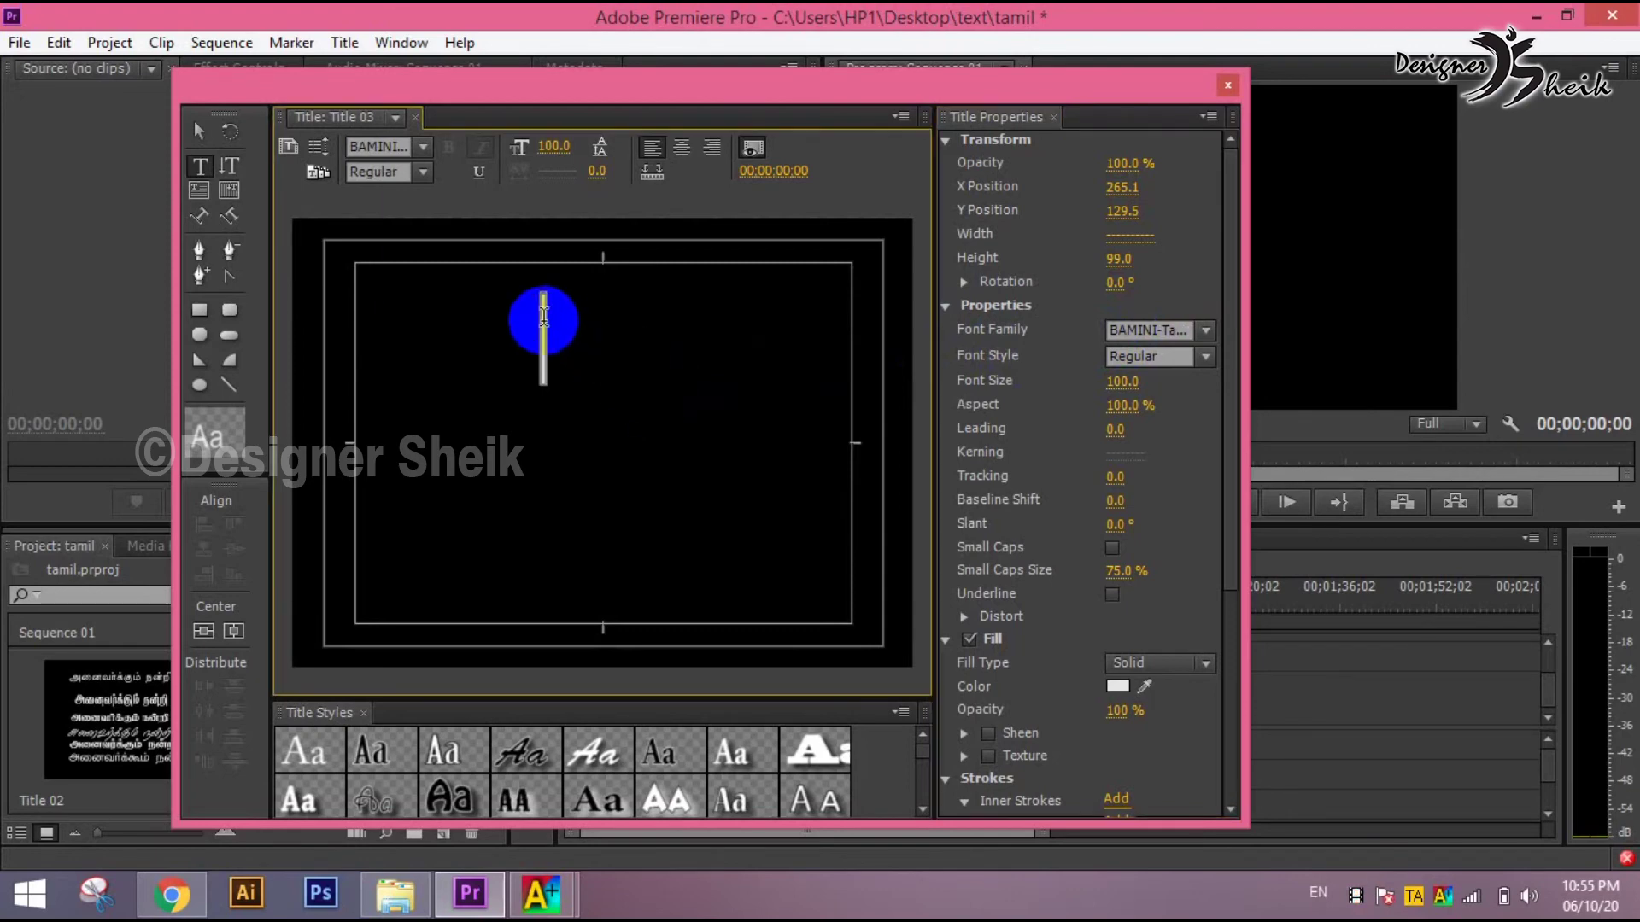
{"action": "type", "text": "m"}
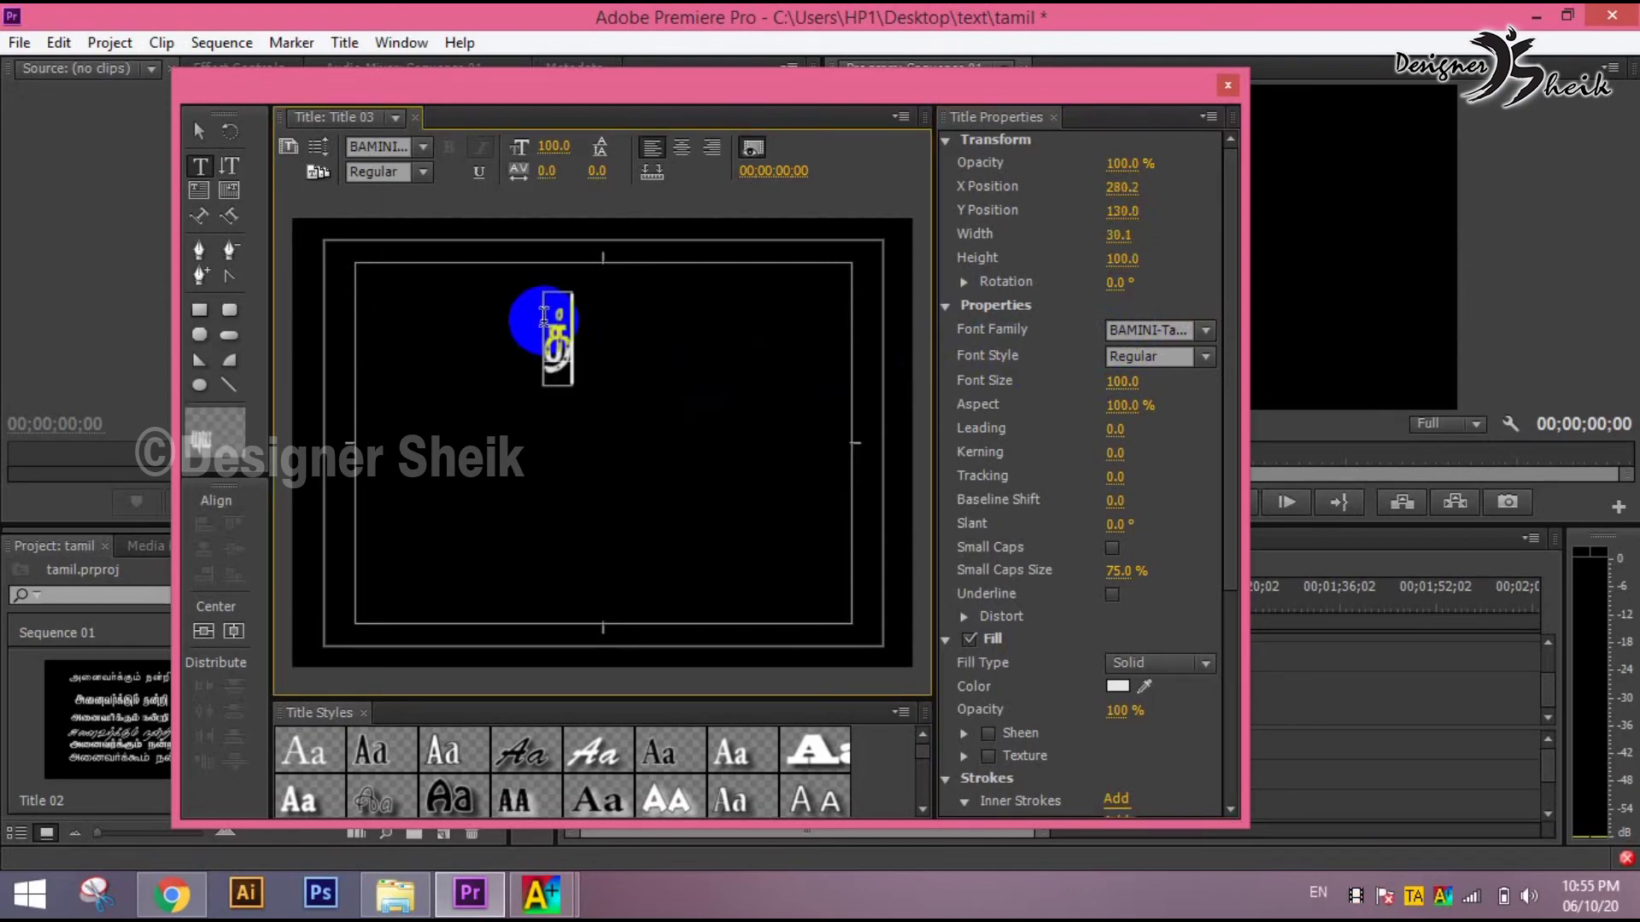
{"action": "type", "text": "kpo;"}
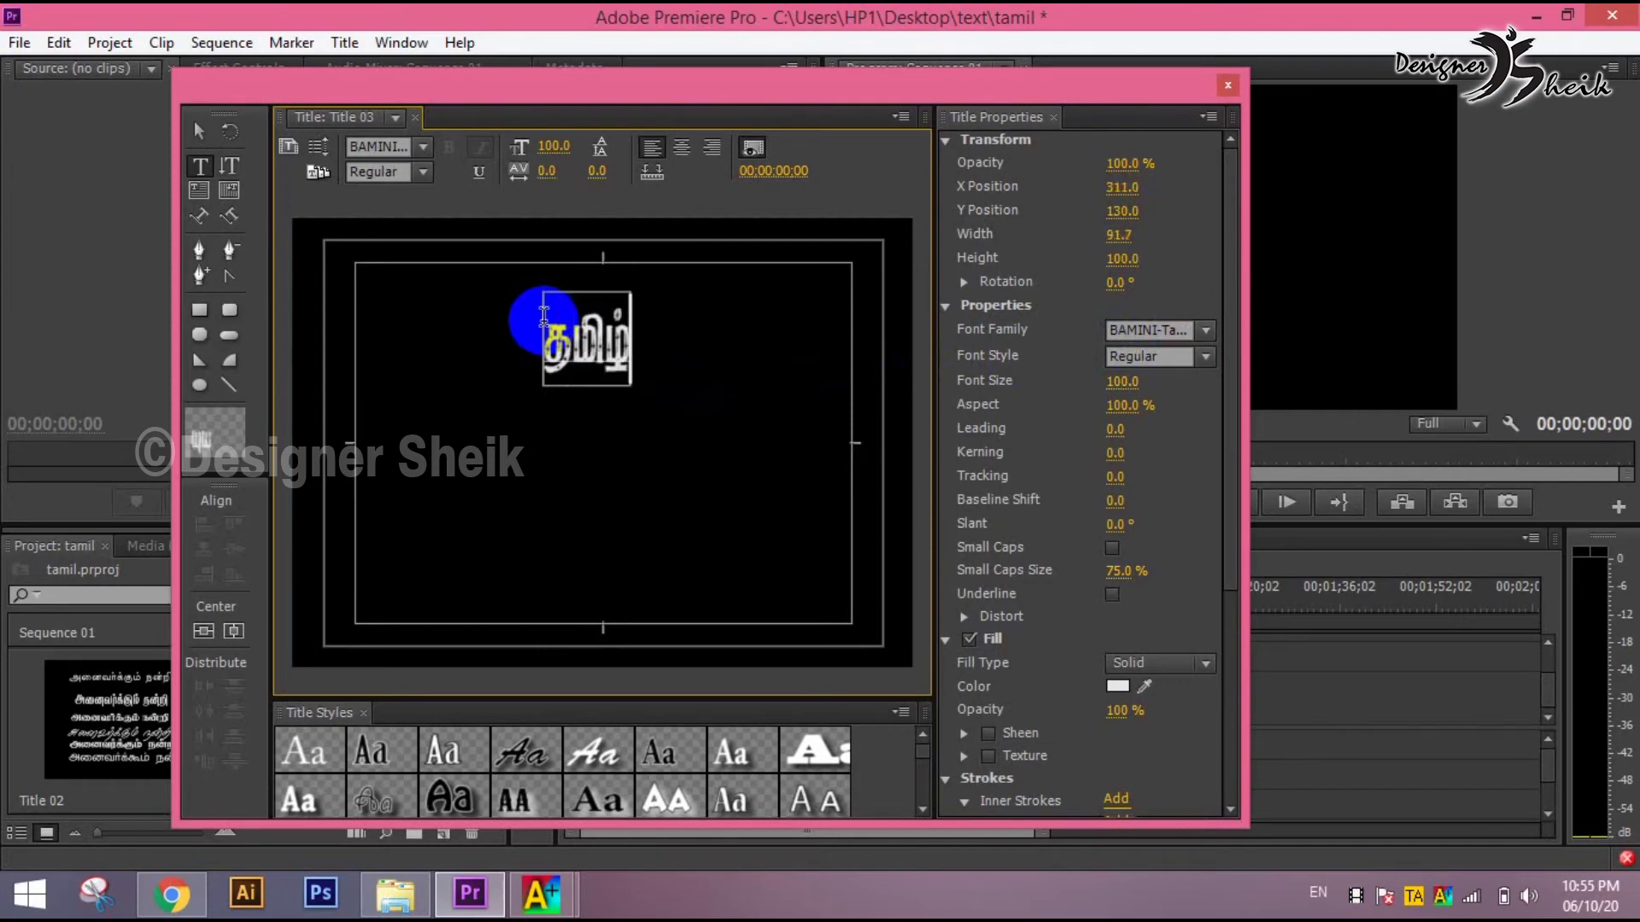
{"action": "double_click", "coordinate": [543, 316]}
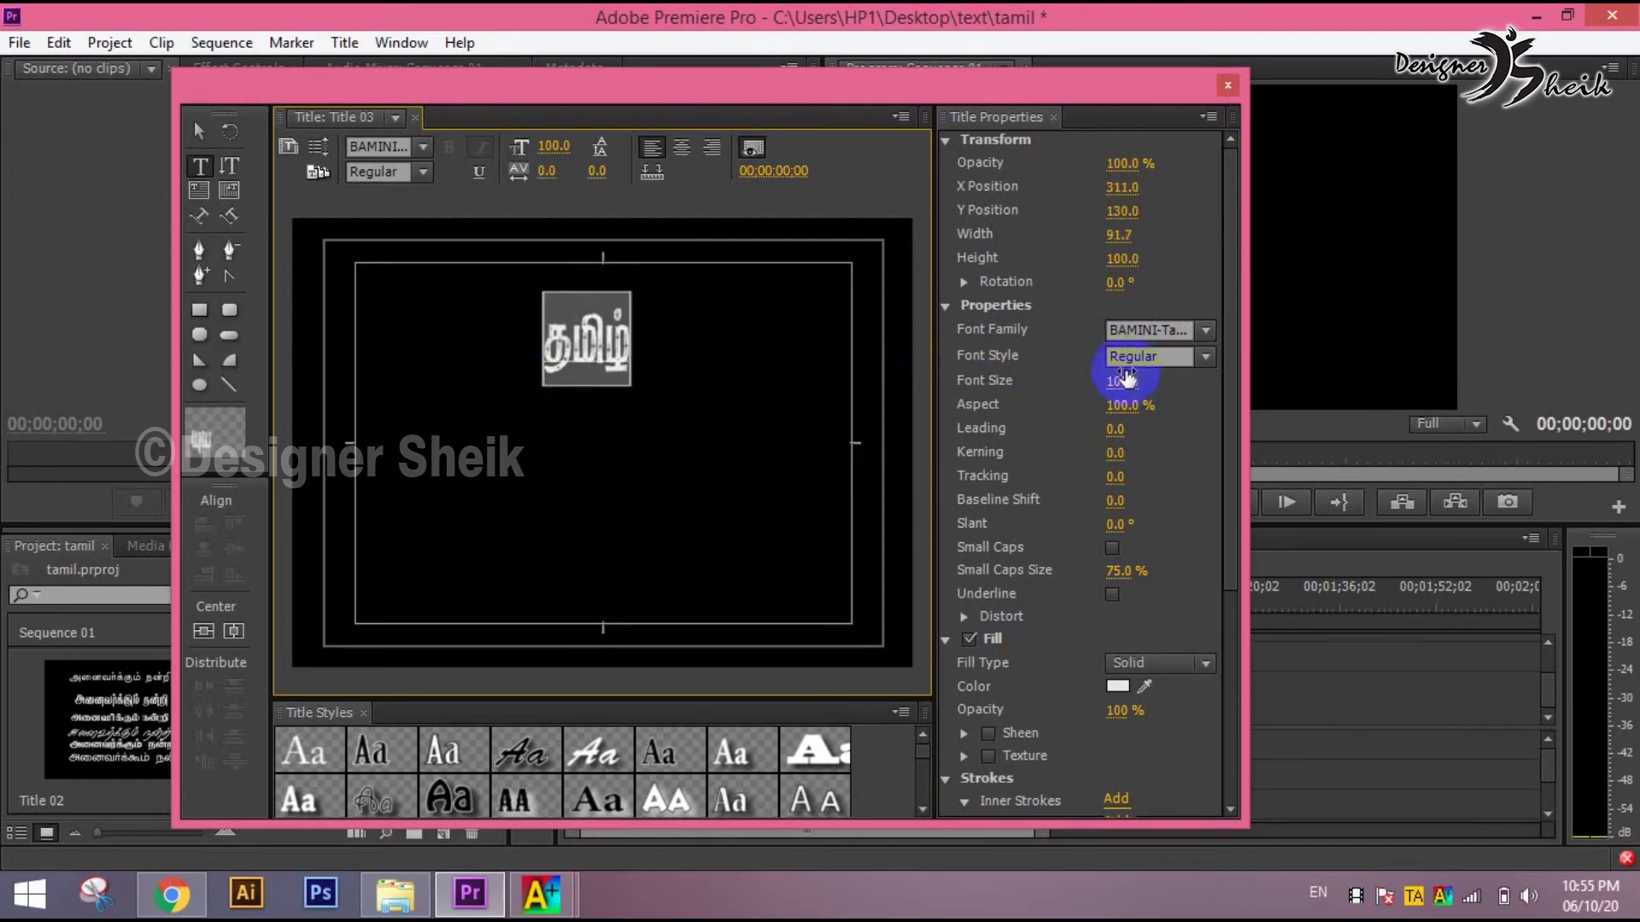
{"action": "left_click", "coordinate": [1149, 331]}
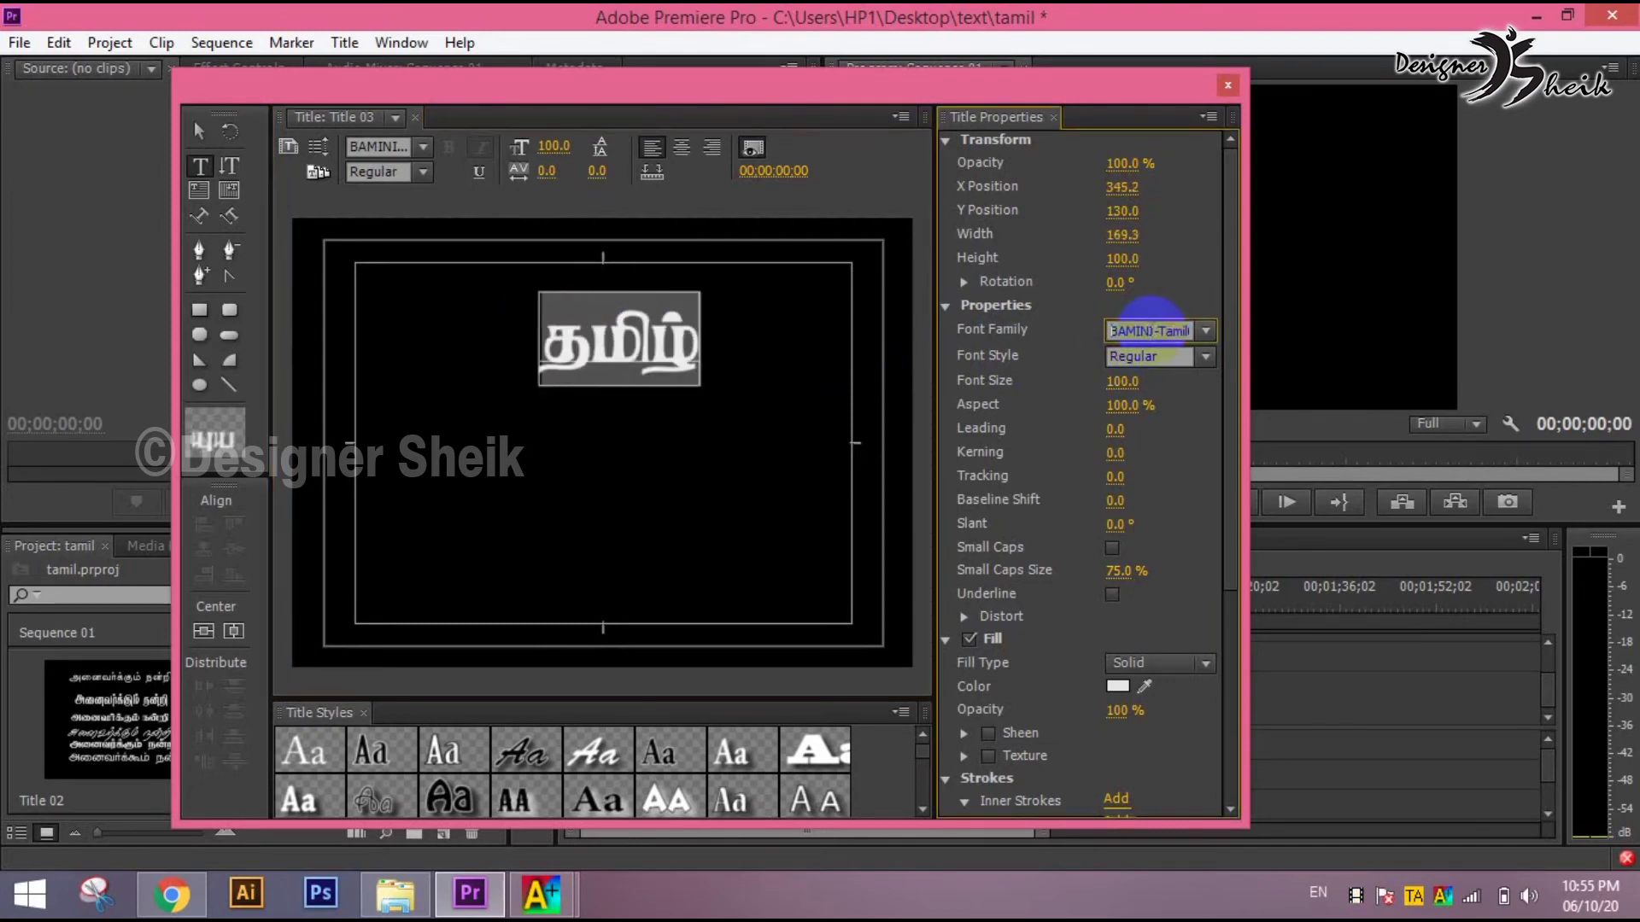
{"action": "left_click", "coordinate": [747, 333]}
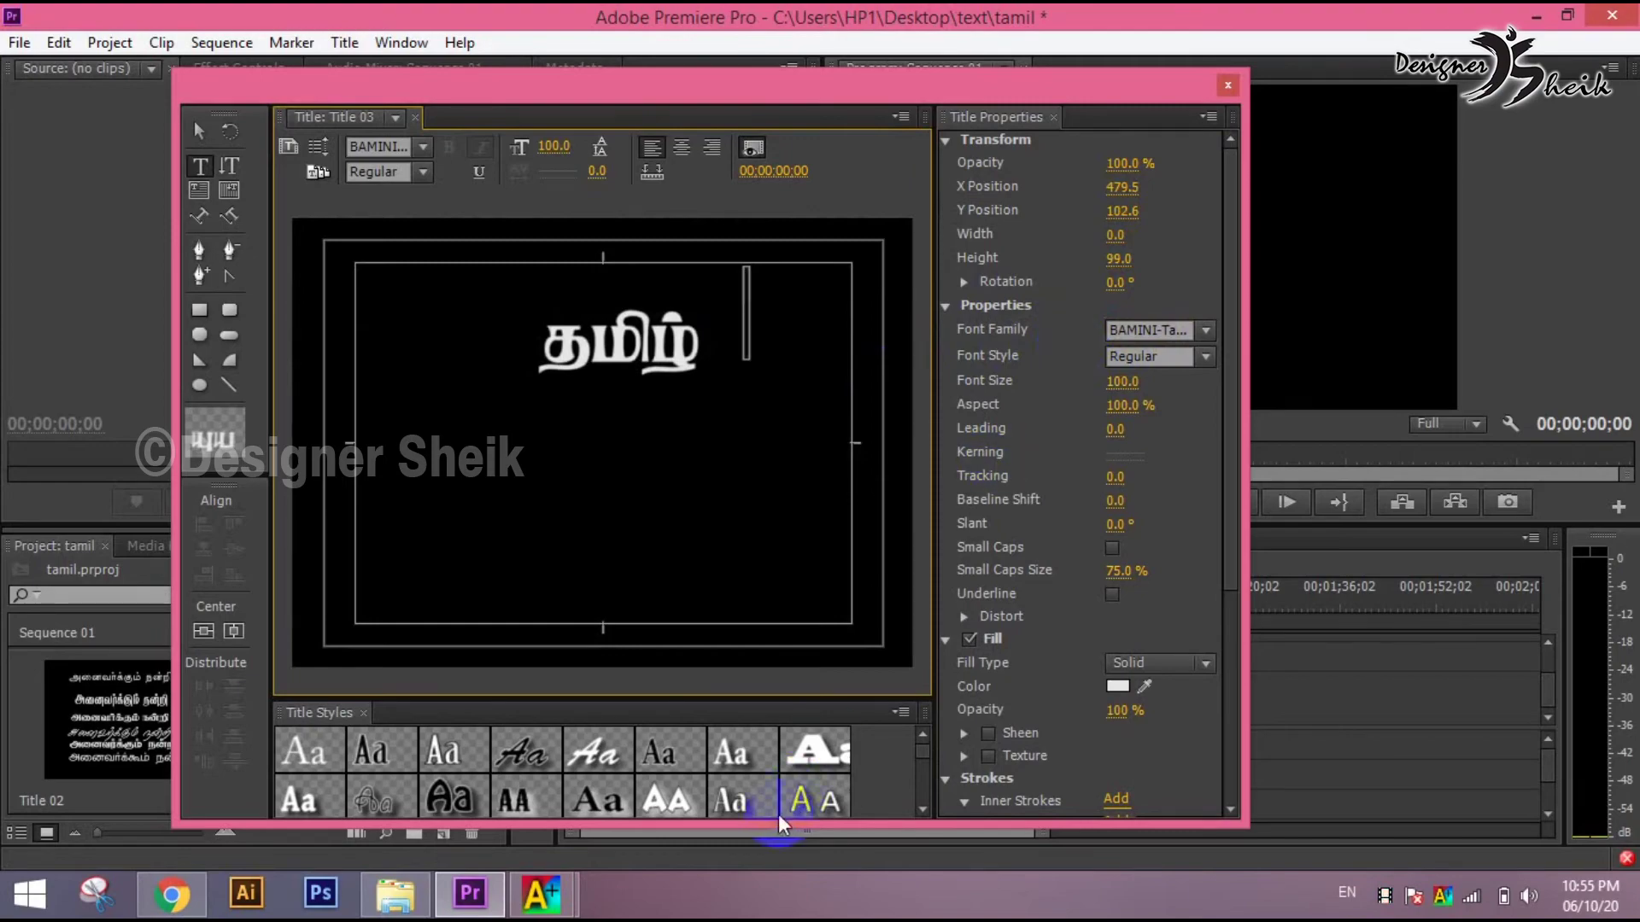
- In Azhagi+, select the Tamil+Stmzh_P+PhoneticTransliteration entry on hotkey F10
{"action": "mouse_move", "coordinate": [542, 894]}
{"action": "left_click", "coordinate": [496, 736]}
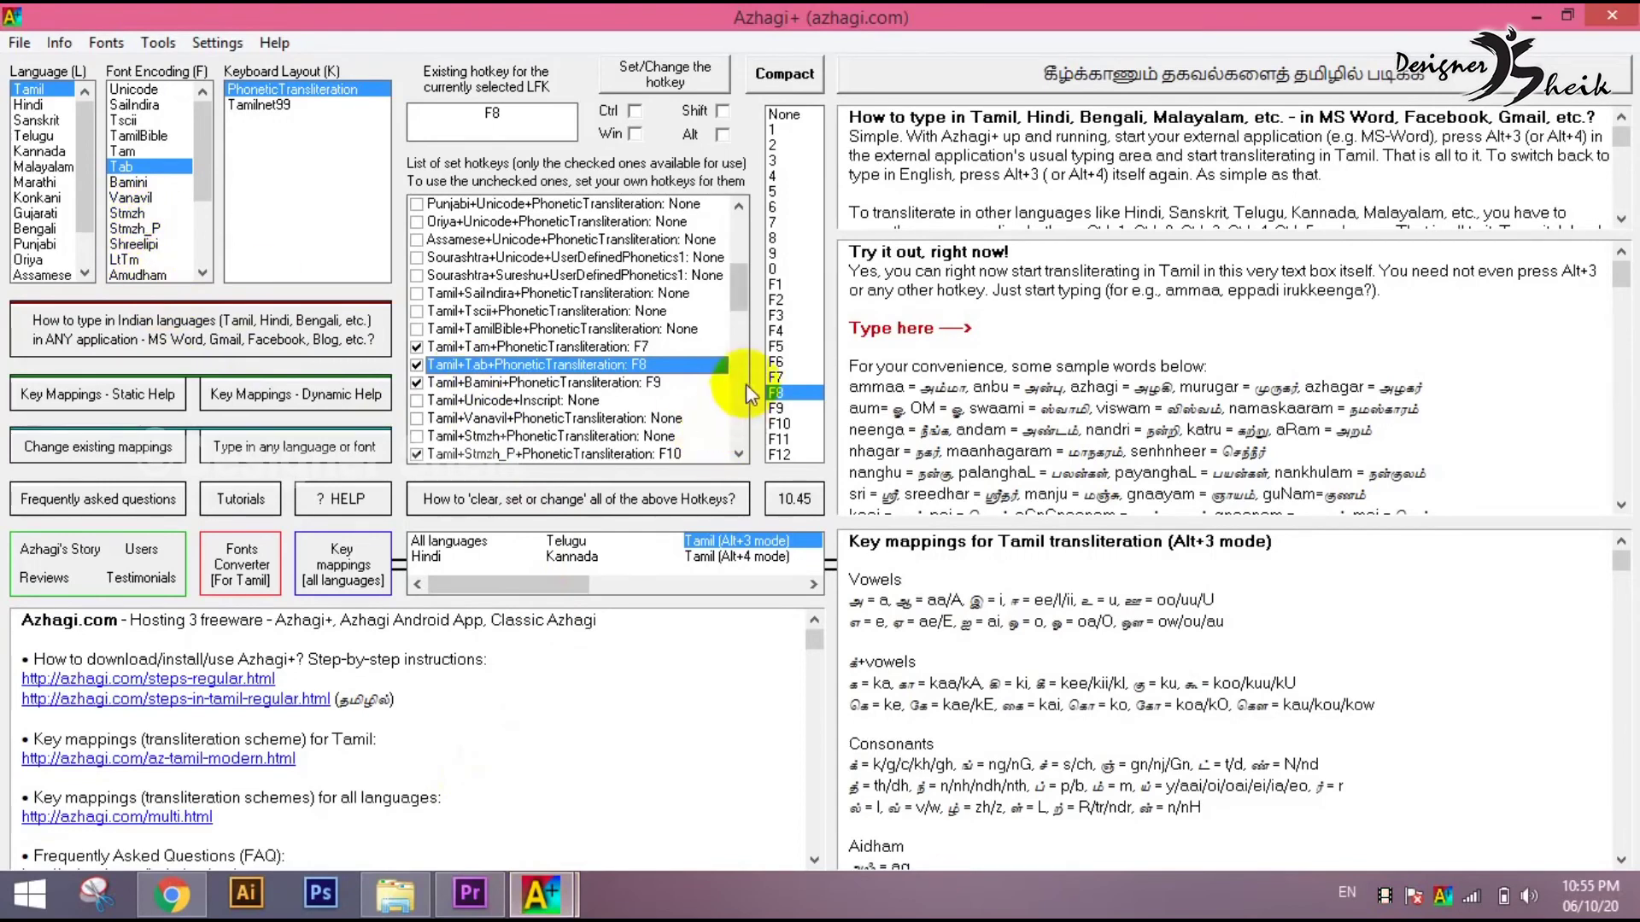
{"action": "left_click", "coordinate": [653, 453]}
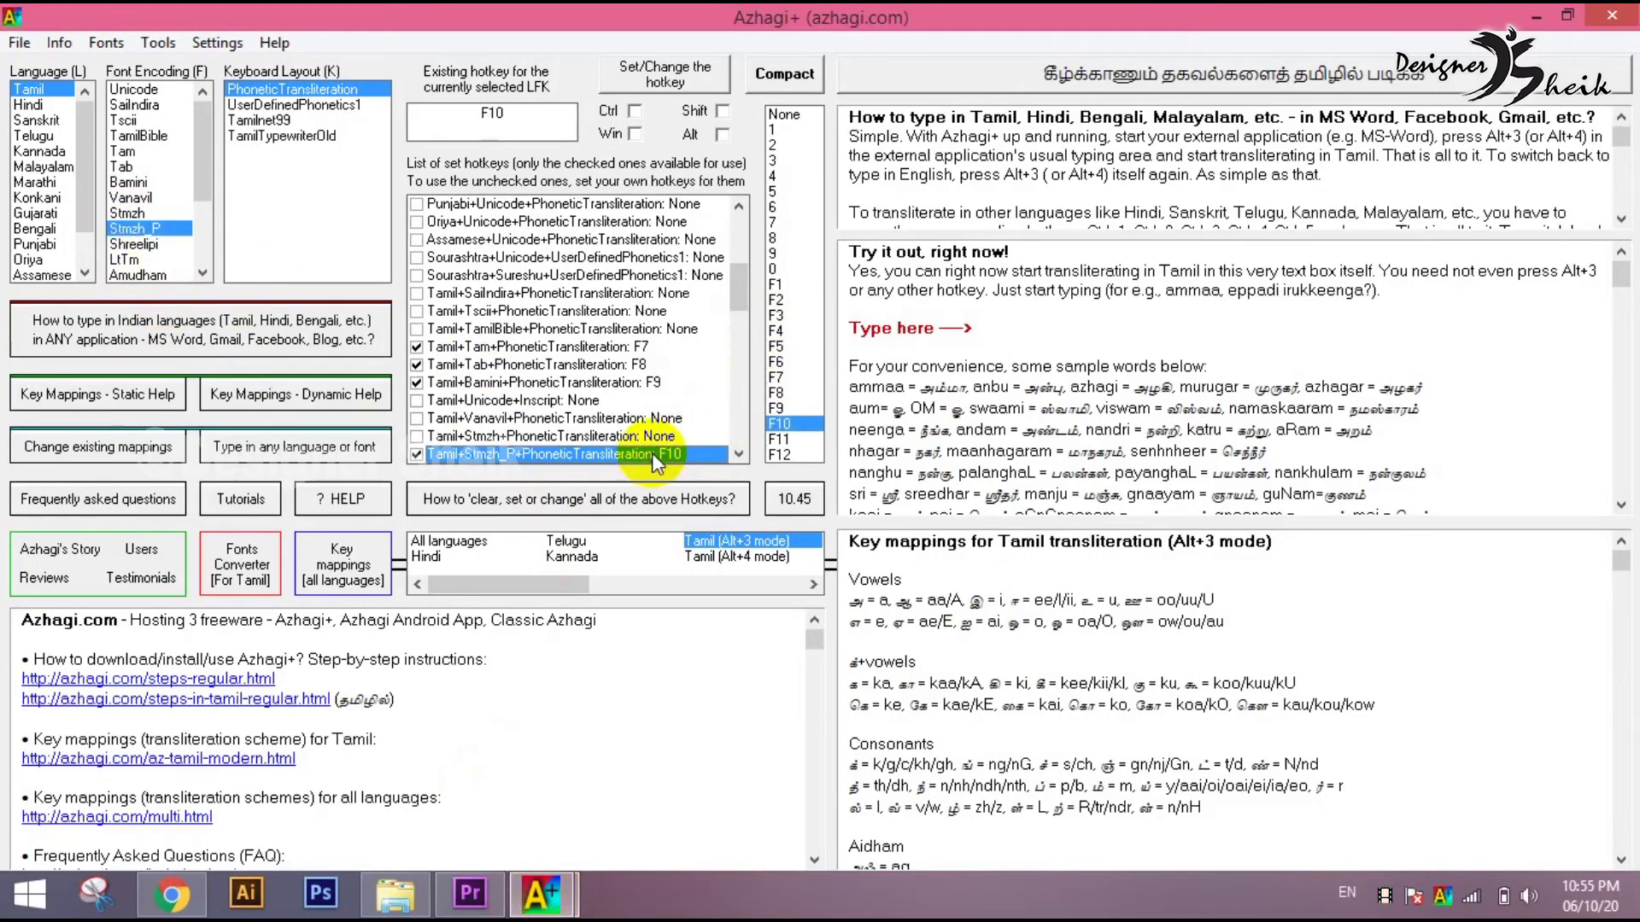
{"action": "left_click_drag", "start_coordinate": [738, 299], "coordinate": [739, 329]}
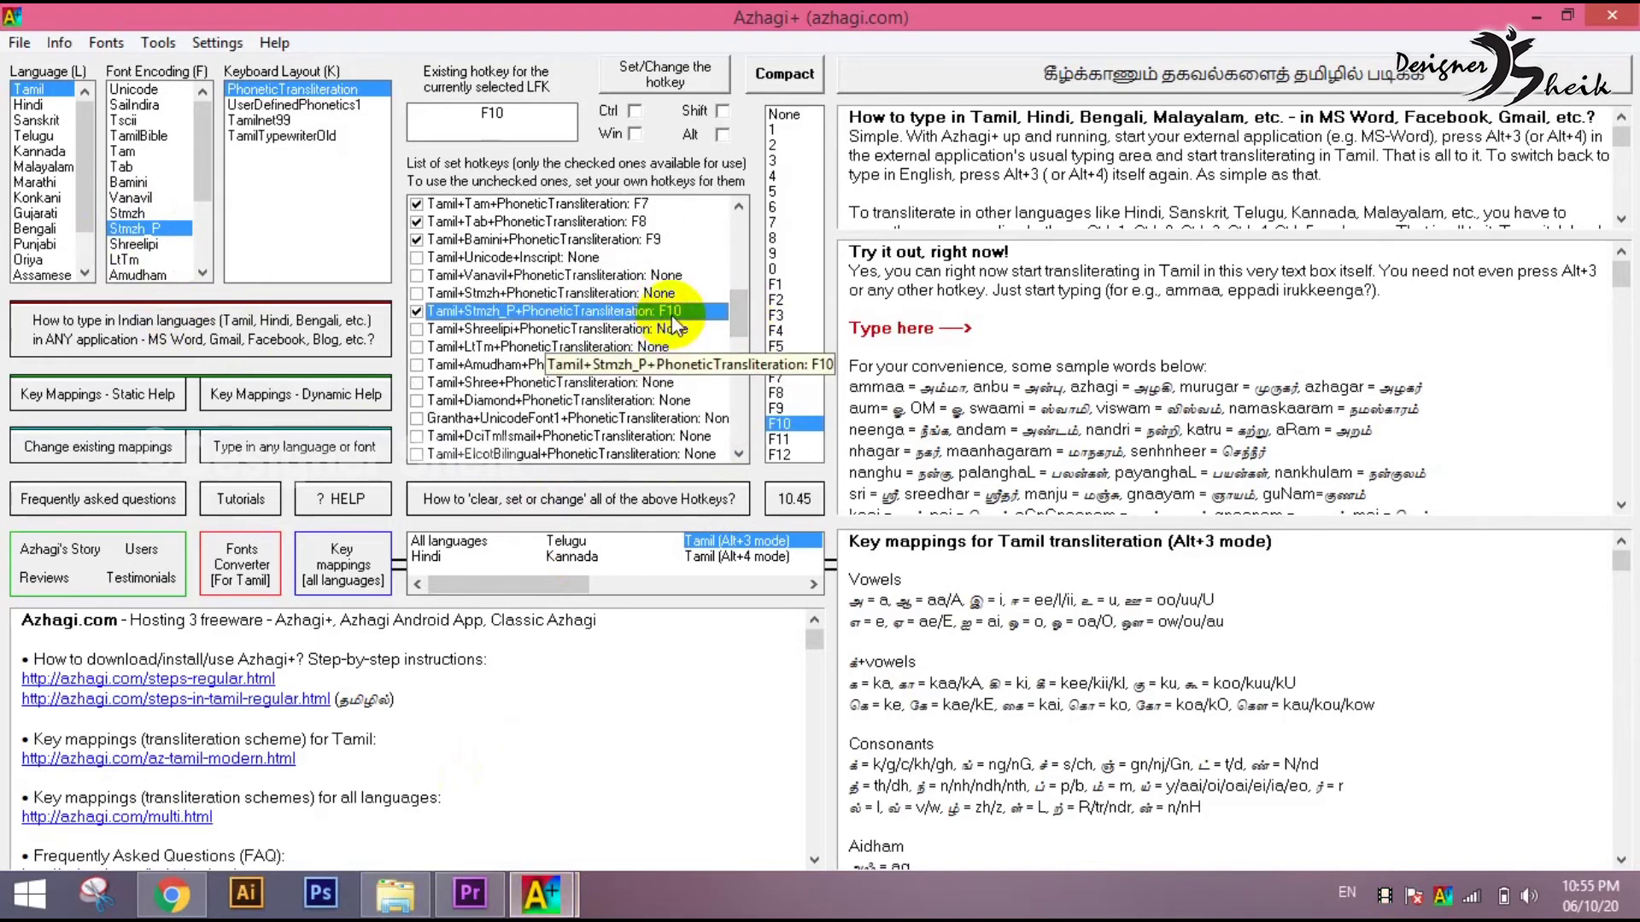
- Set the new text box's font family to SR-Tamil001 and type தமிழ் in it
{"action": "left_click", "coordinate": [470, 893]}
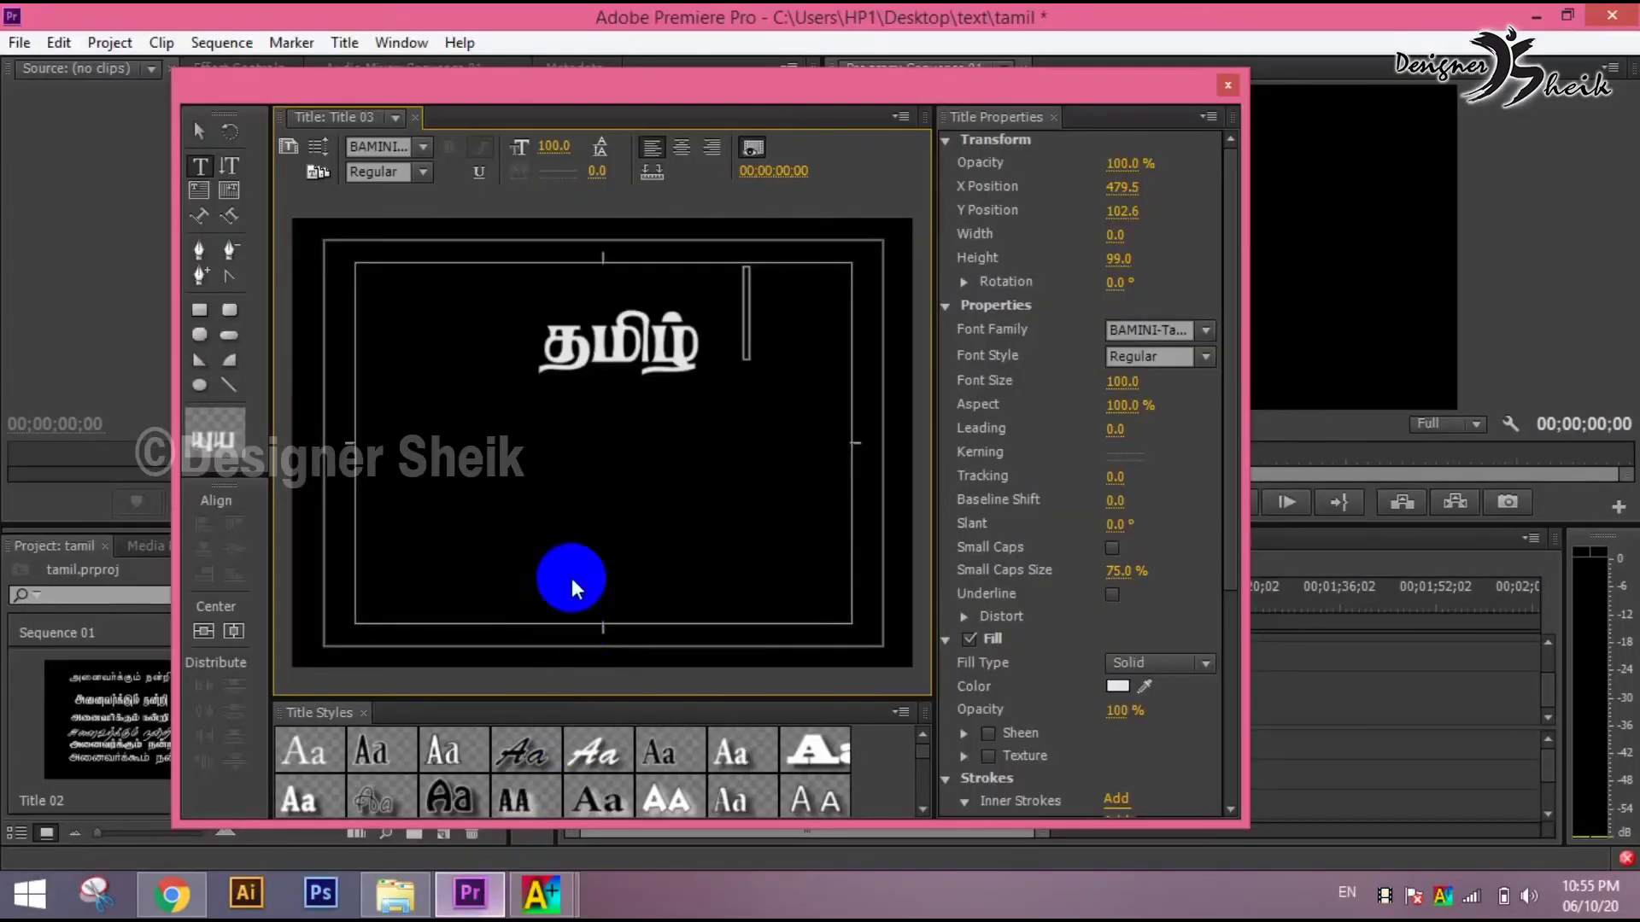
{"action": "left_click", "coordinate": [1141, 329]}
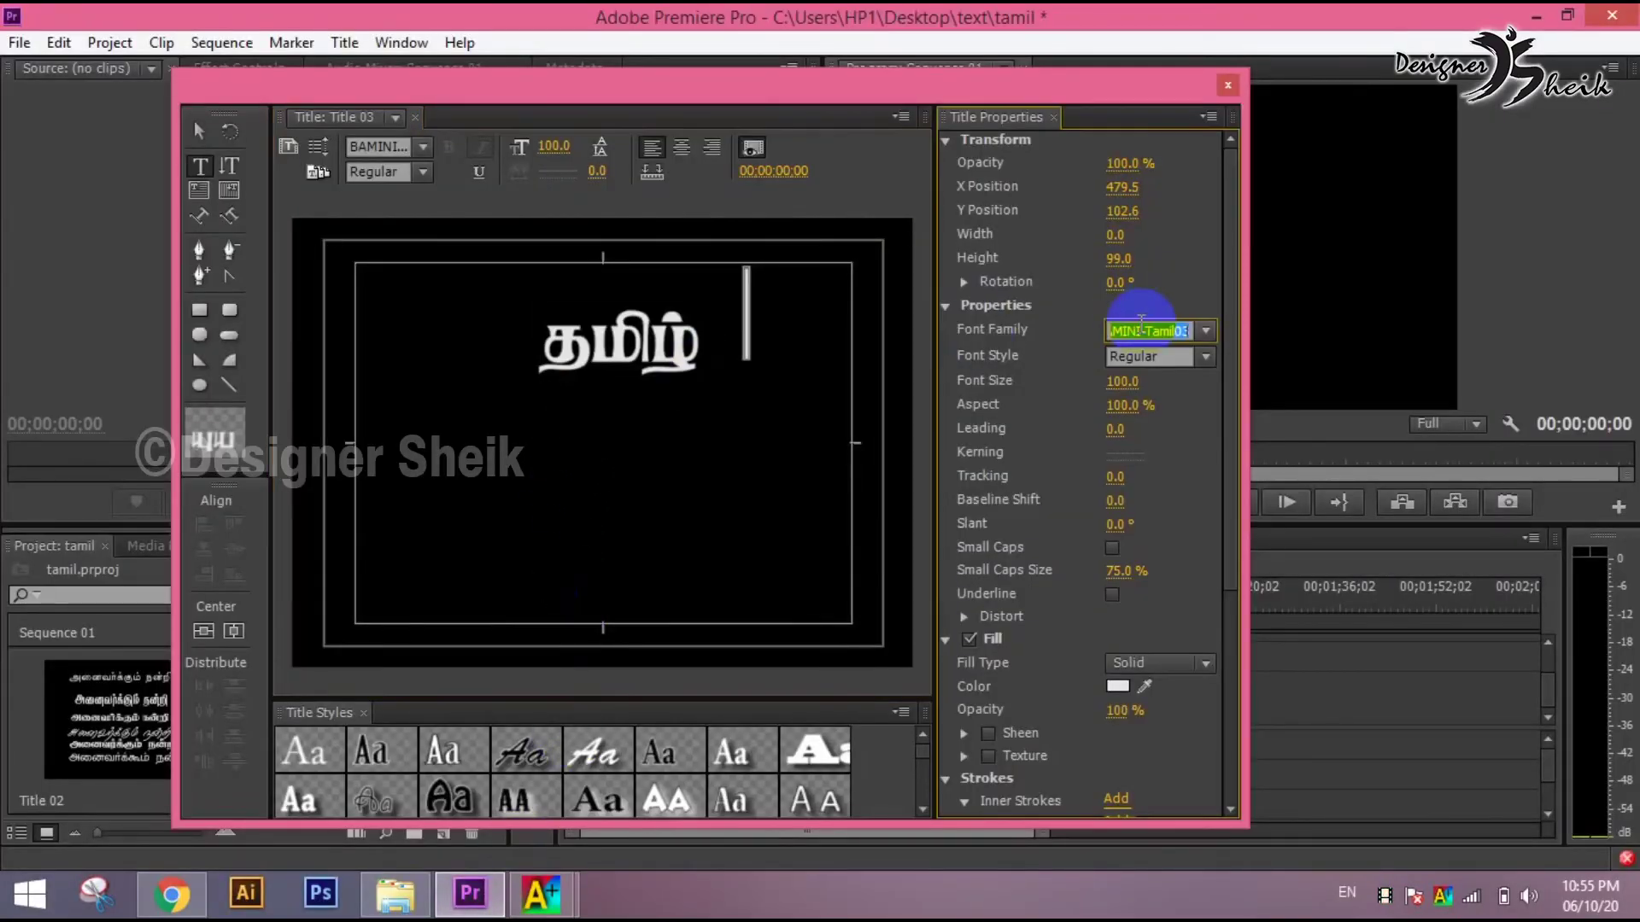
{"action": "type", "text": "SR-Tamil001"}
{"action": "key", "text": "Return"}
{"action": "left_click", "coordinate": [748, 308]}
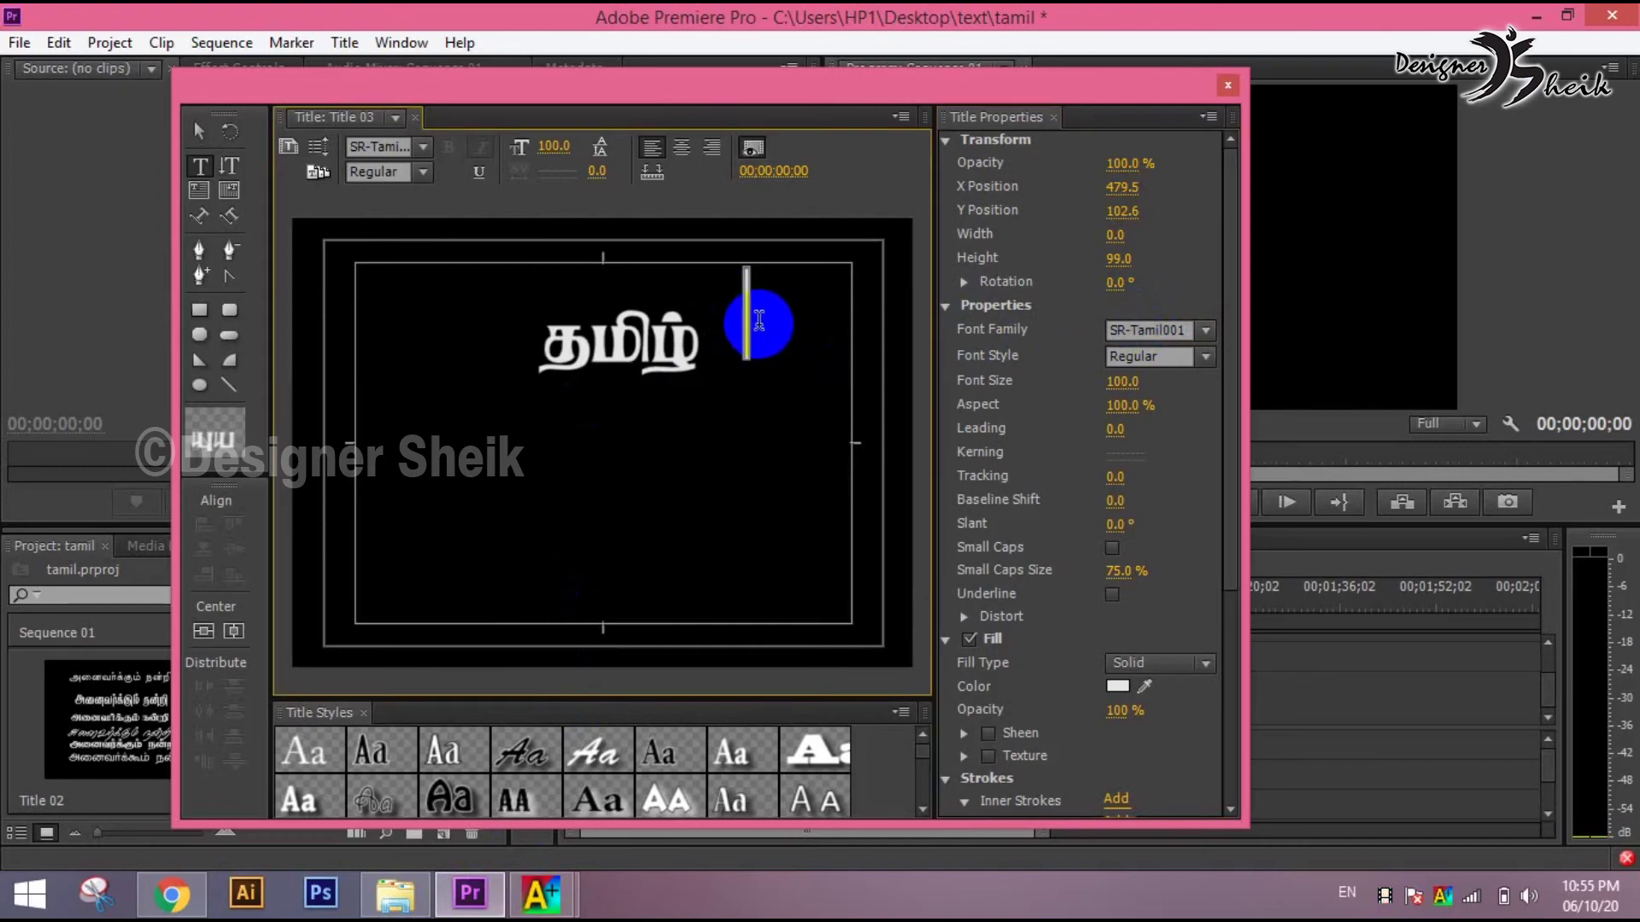
{"action": "key", "text": "alt+shift"}
{"action": "type", "text": "த"}
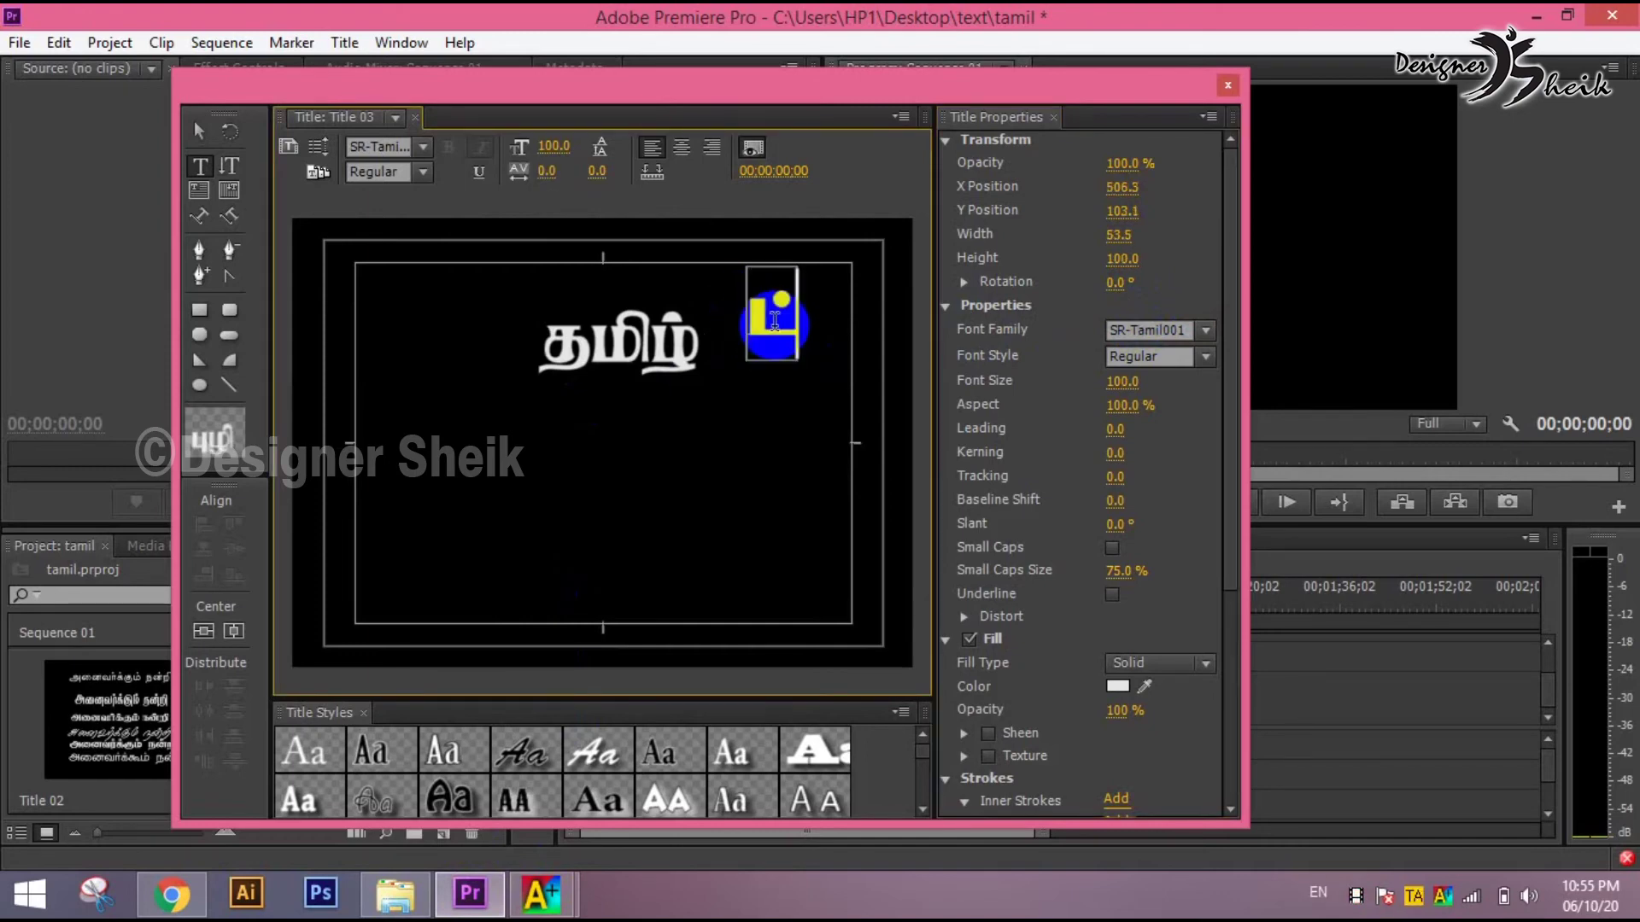
{"action": "type", "text": "ம்"}
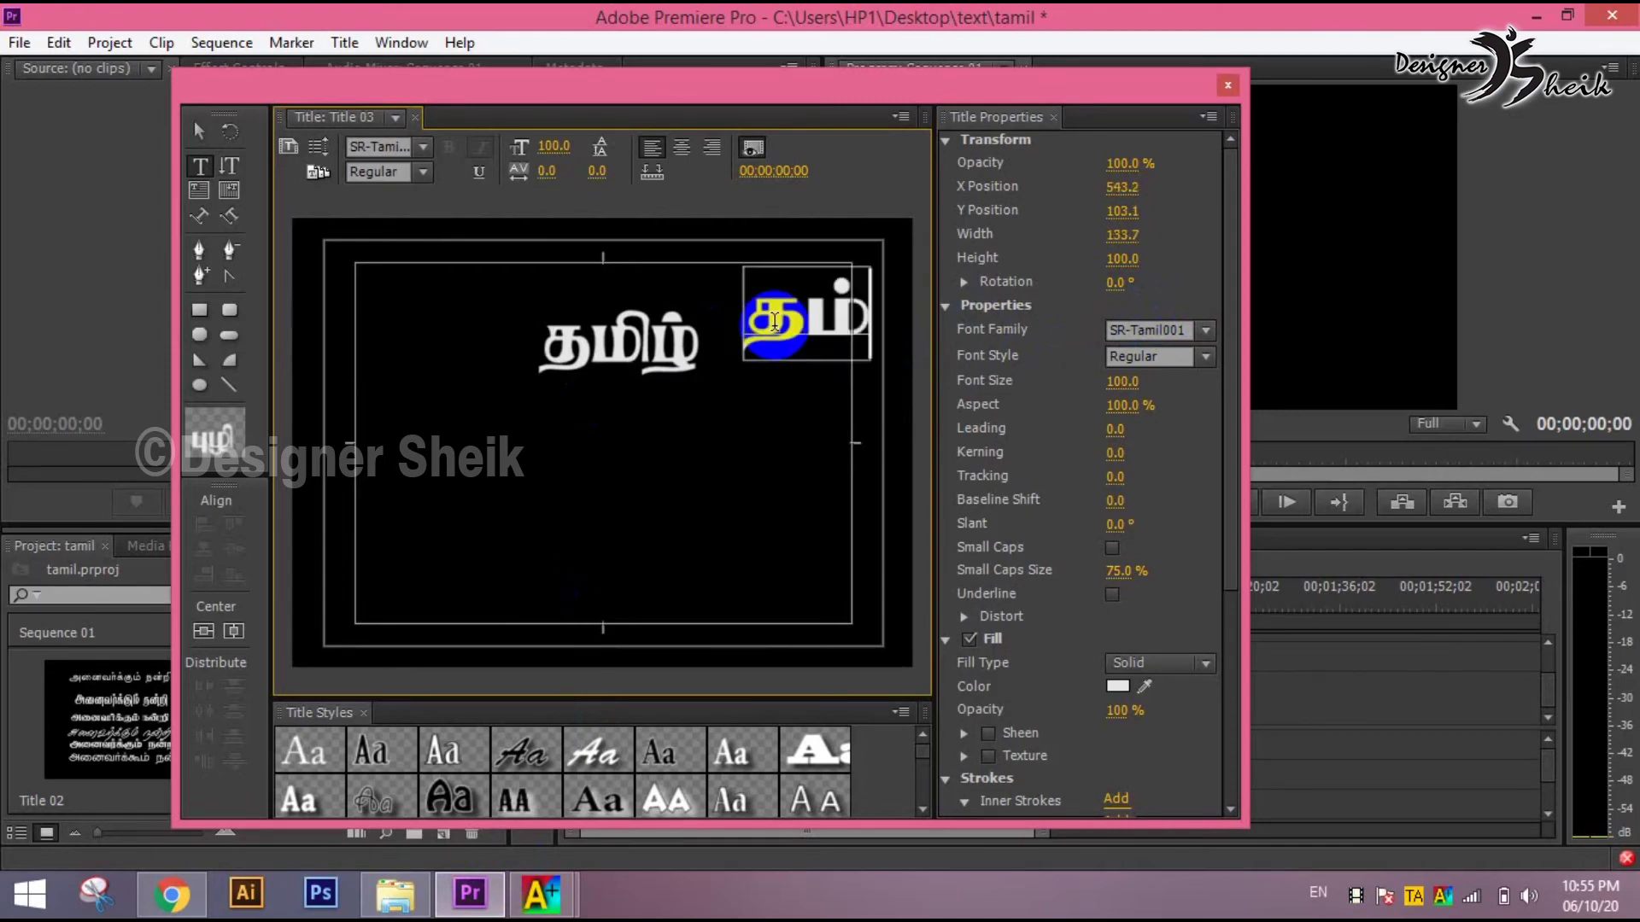
{"action": "key", "text": "BackSpace"}
{"action": "type", "text": "ிழ்"}
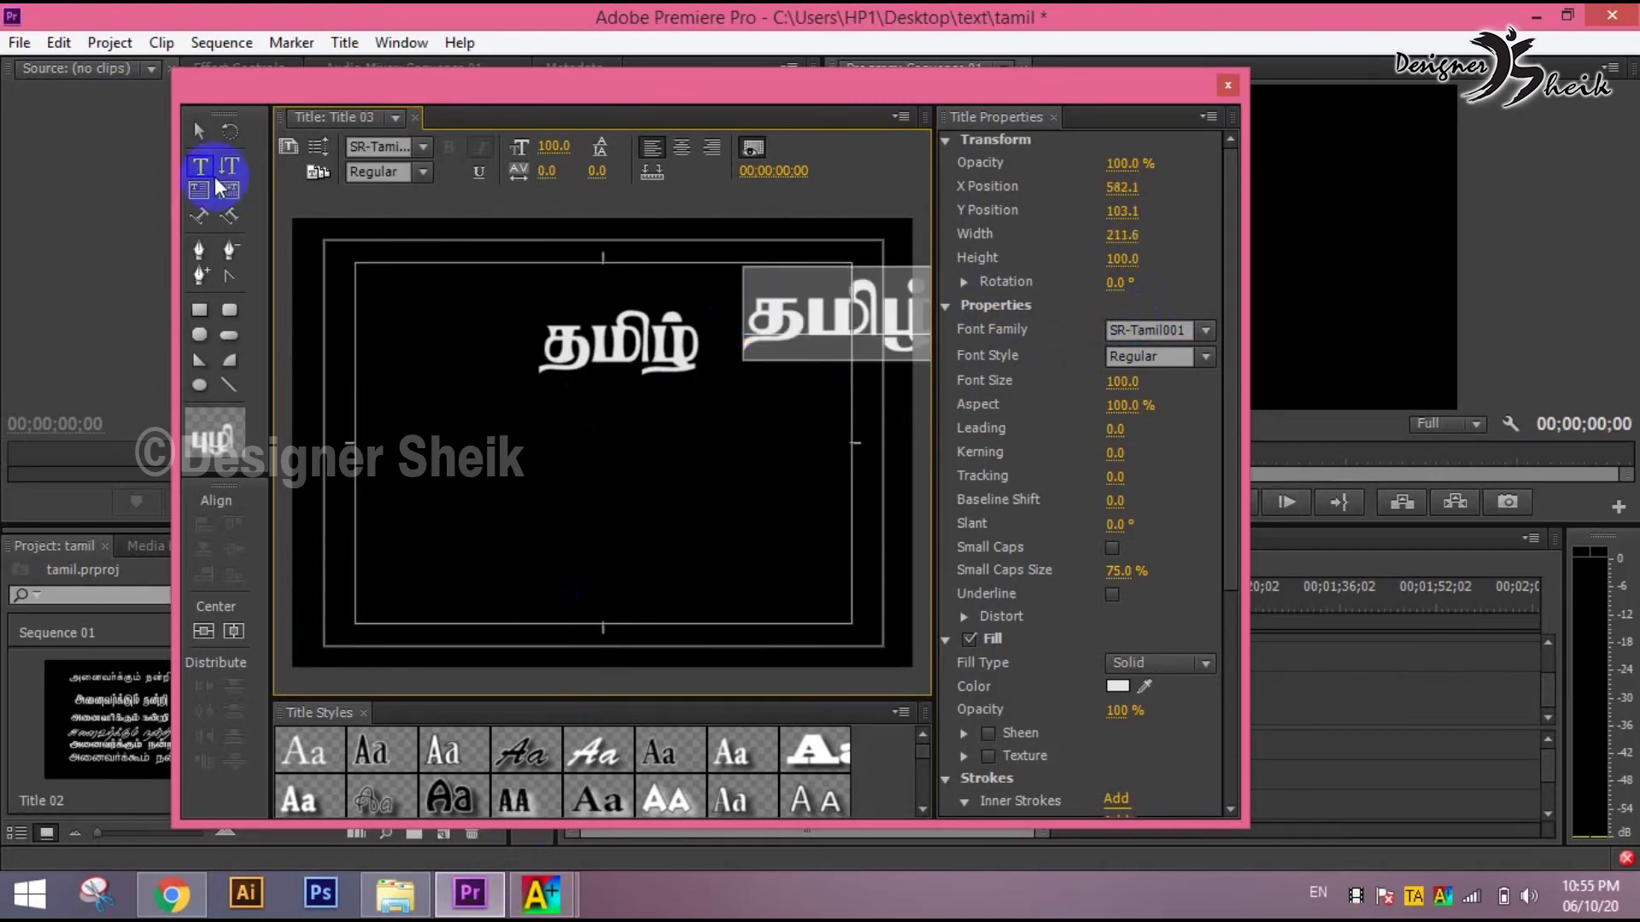
- Move both தமிழ் words to the left, stacked, and start a new text box below them
{"action": "left_click", "coordinate": [199, 131]}
{"action": "left_click_drag", "start_coordinate": [717, 349], "coordinate": [549, 451]}
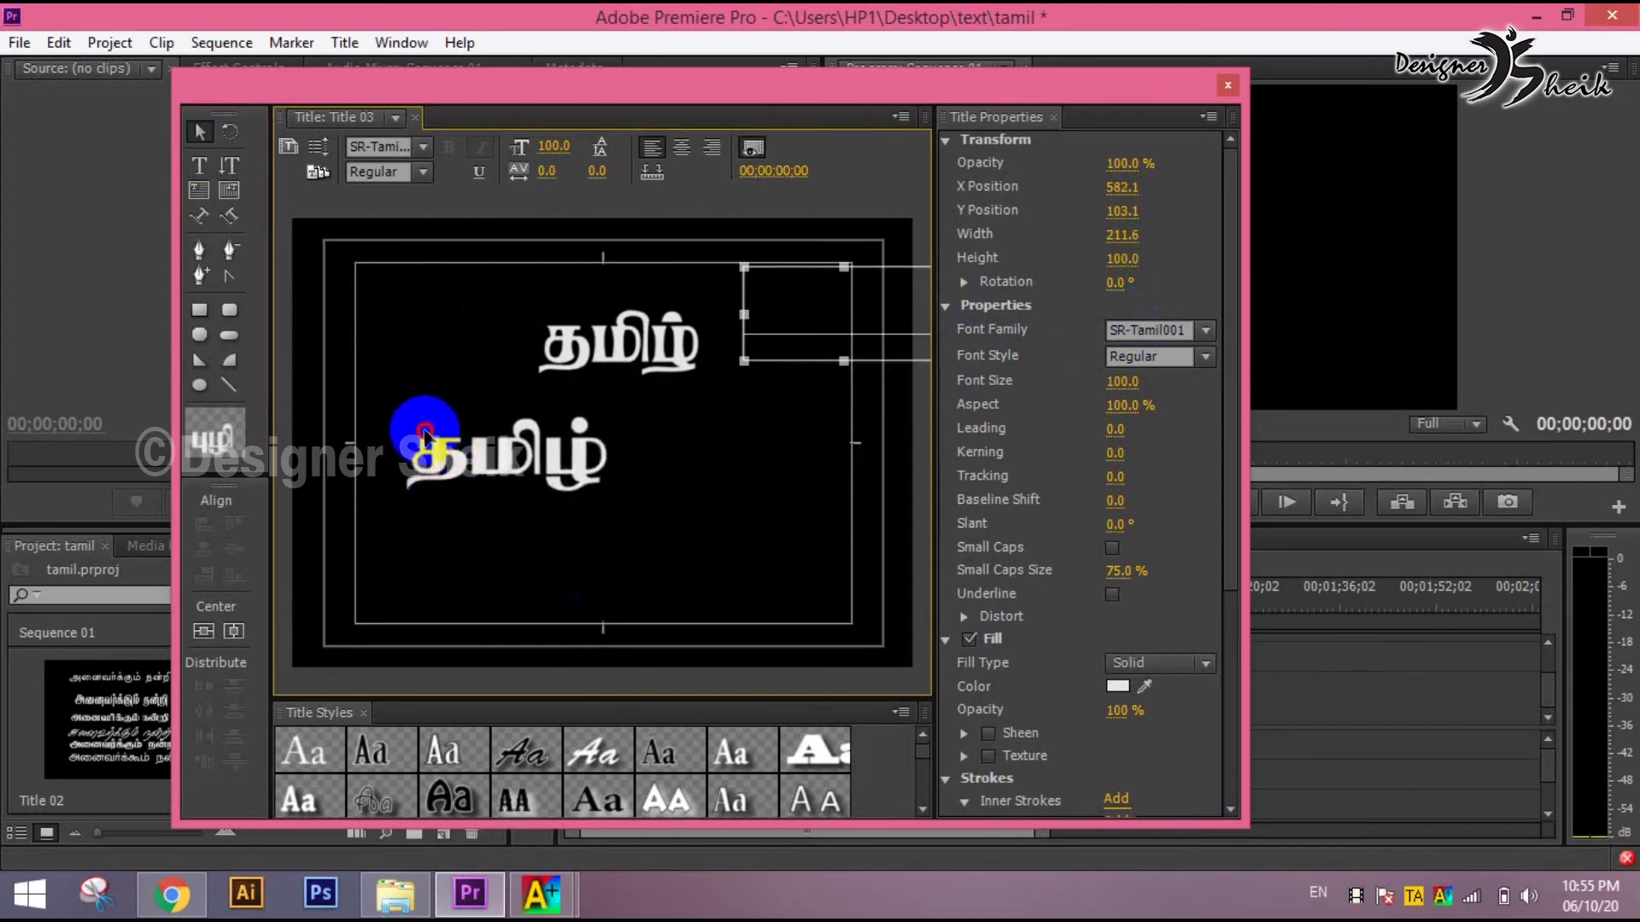
{"action": "left_click_drag", "start_coordinate": [615, 341], "coordinate": [455, 332]}
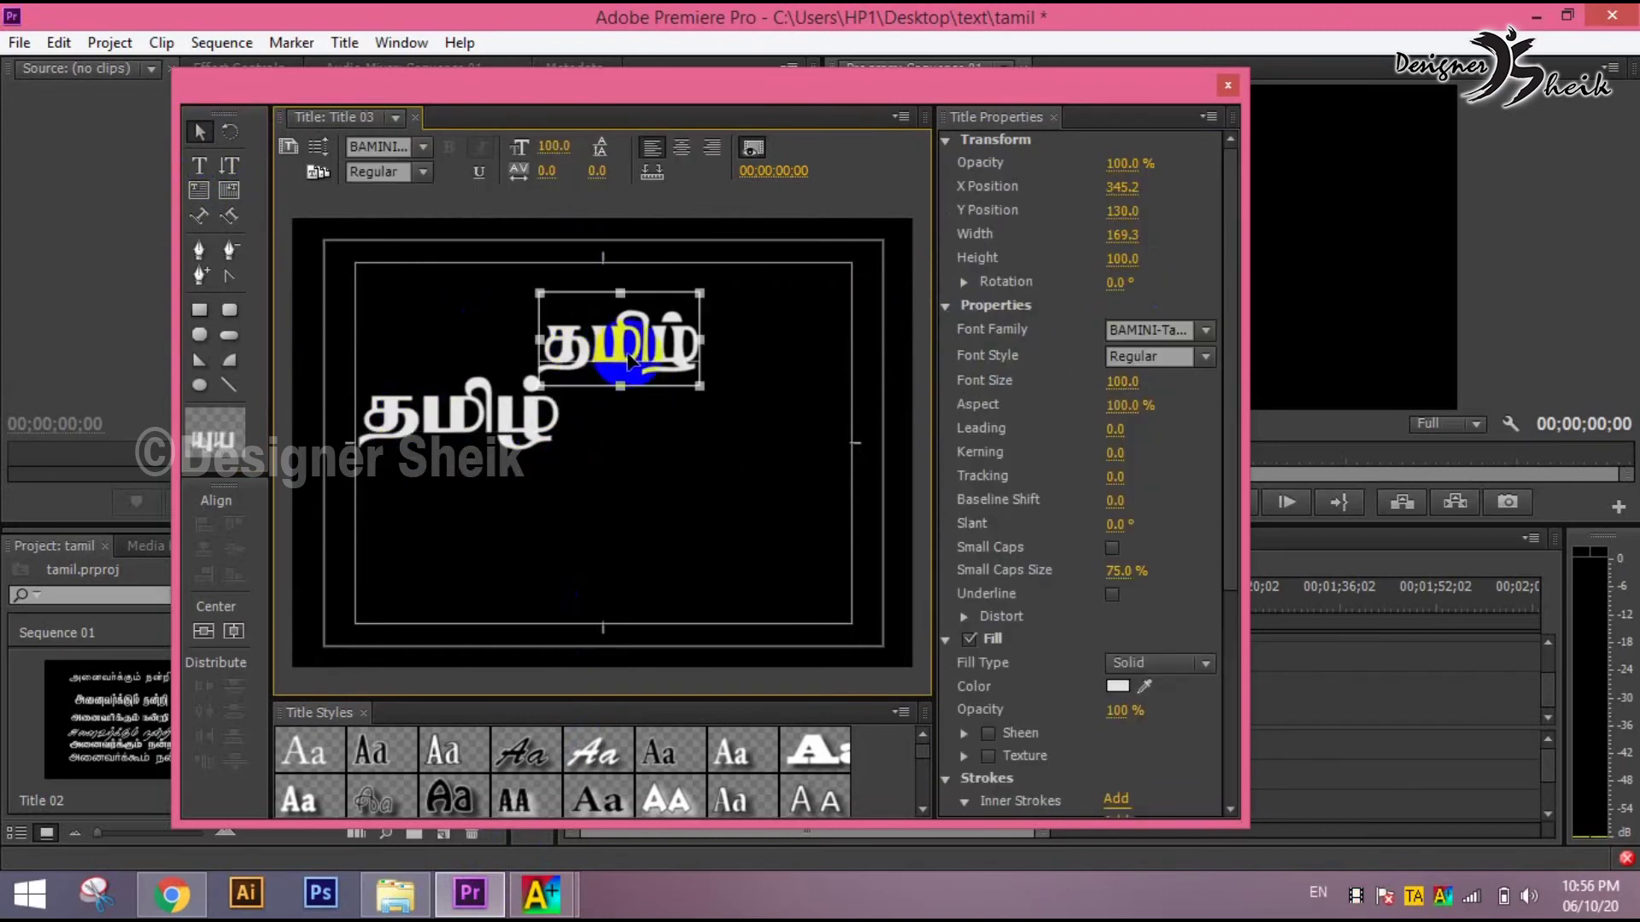
{"action": "left_click", "coordinate": [561, 347]}
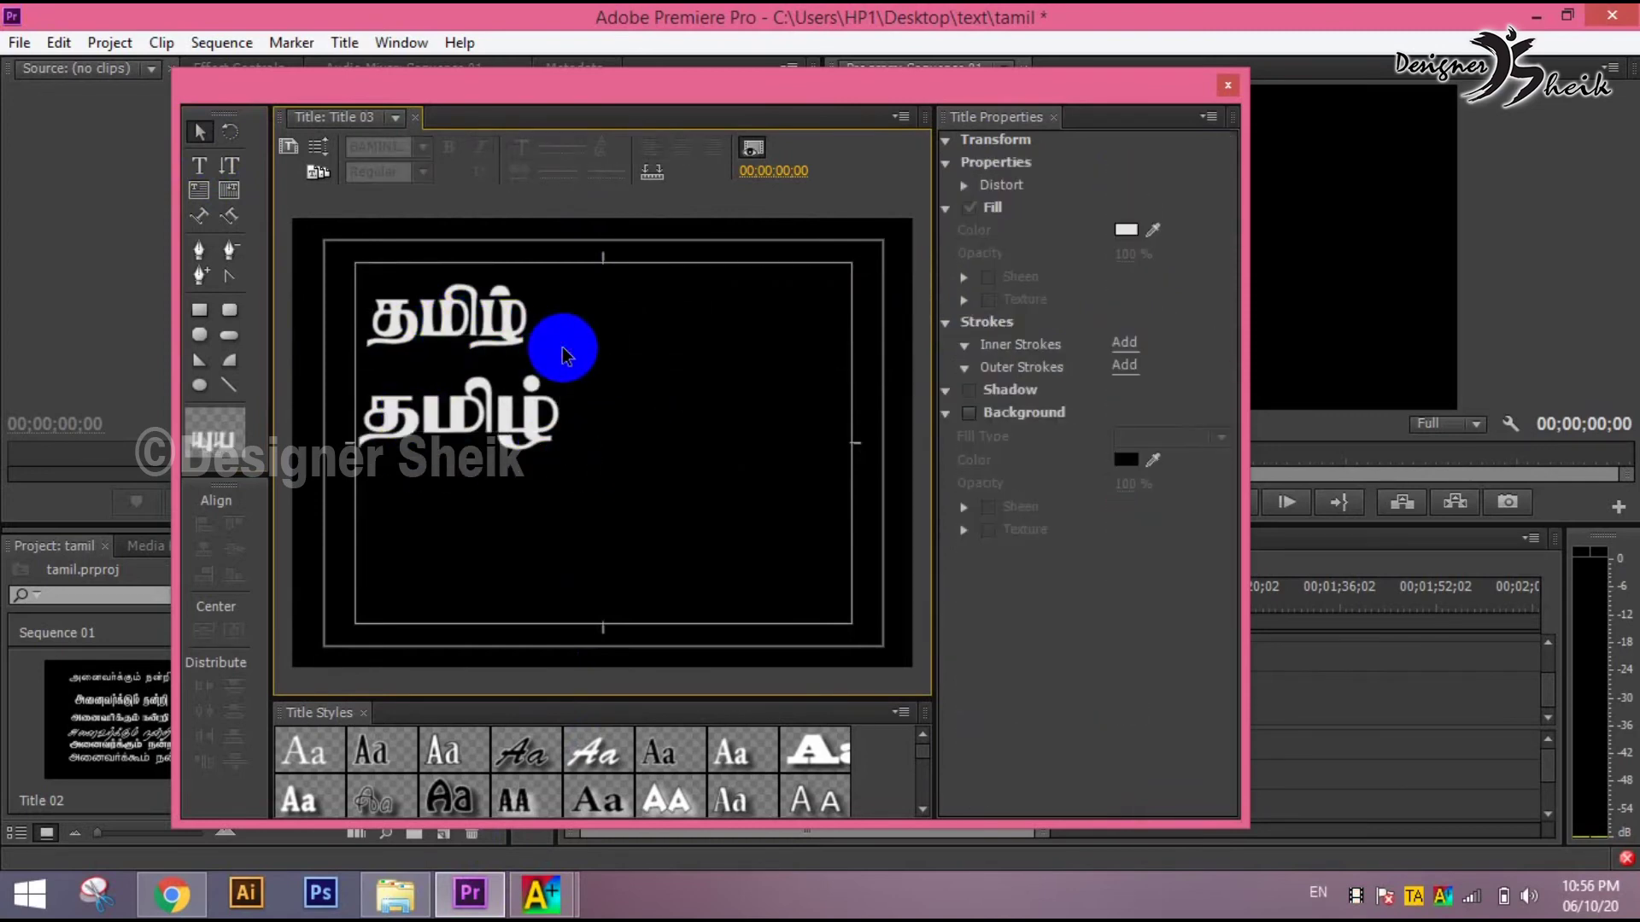
{"action": "left_click", "coordinate": [535, 401]}
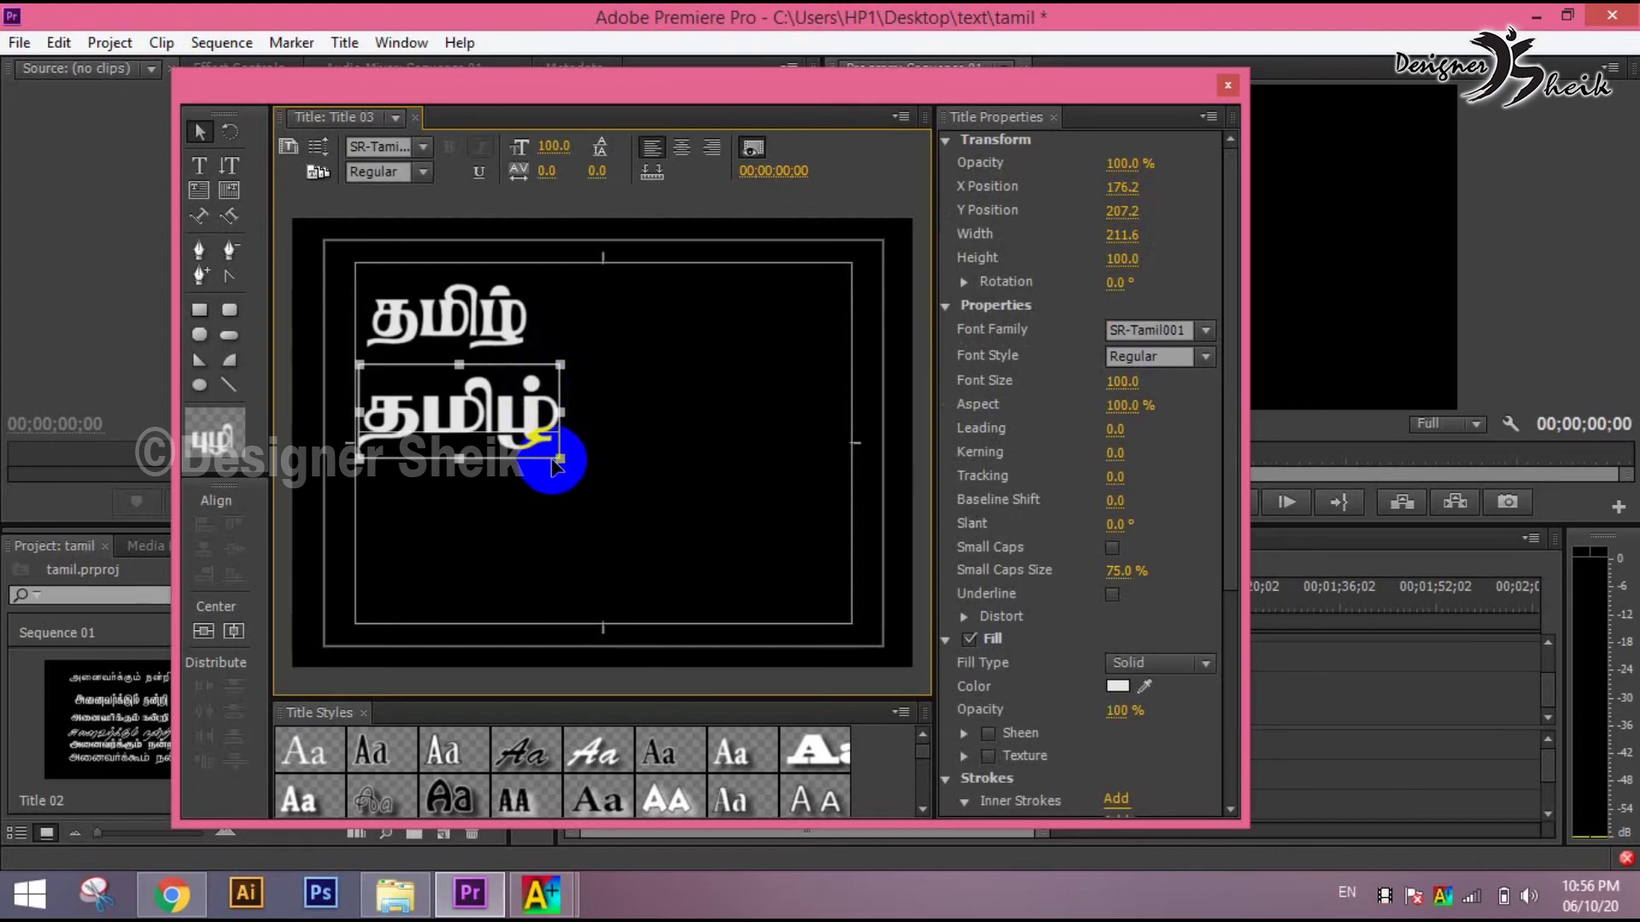
{"action": "left_click", "coordinate": [549, 511]}
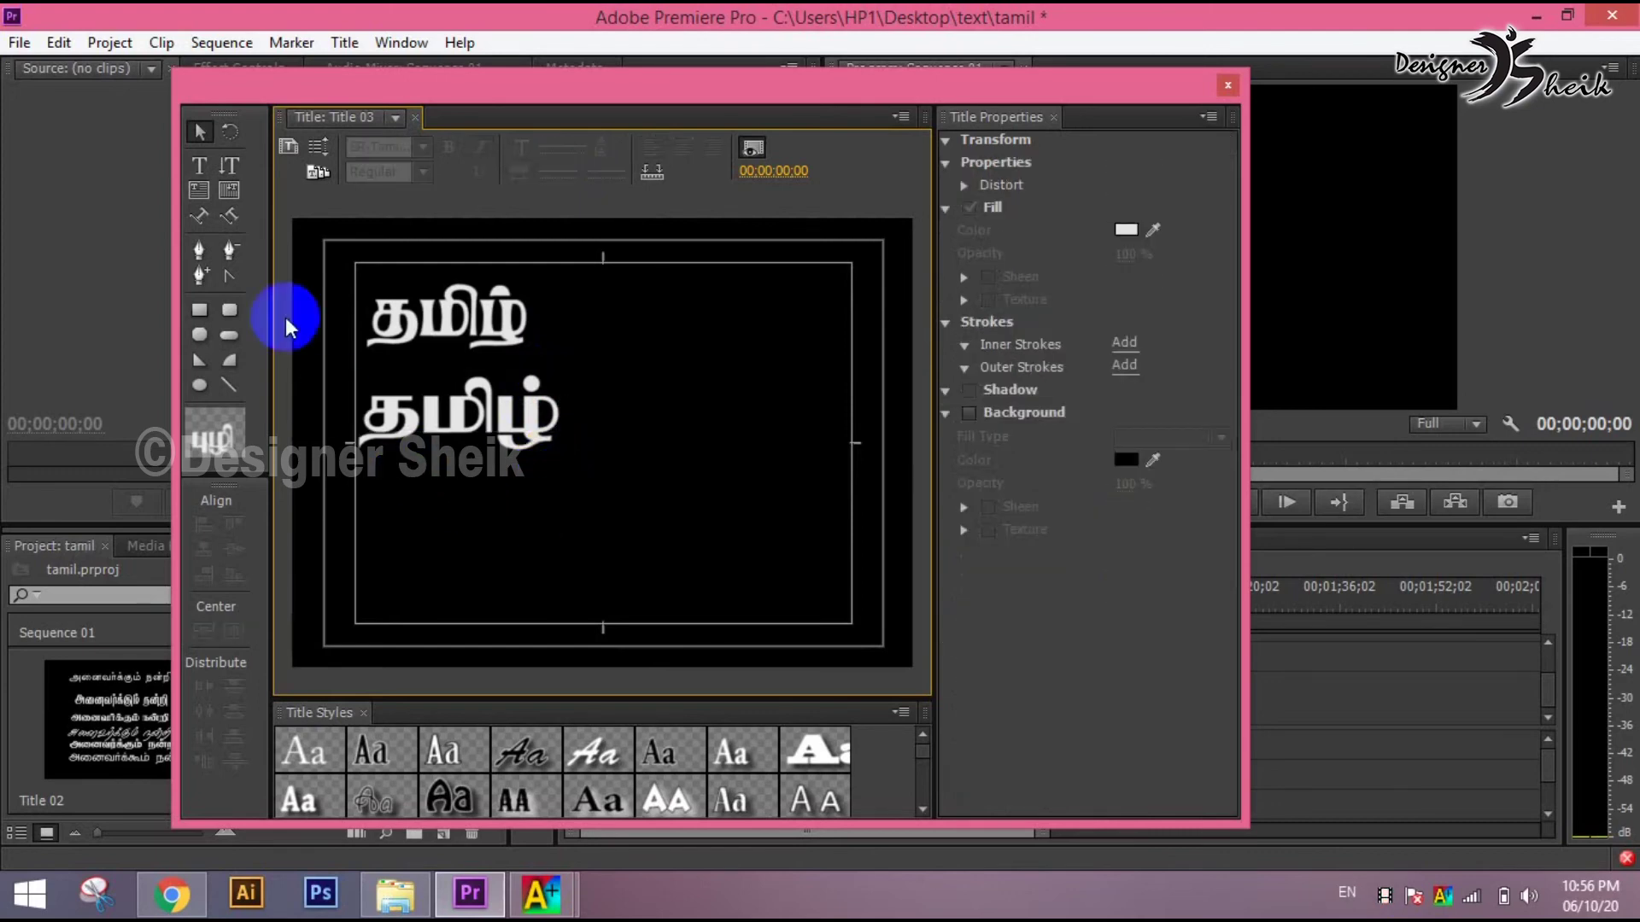
{"action": "left_click", "coordinate": [200, 164]}
{"action": "left_click", "coordinate": [414, 502]}
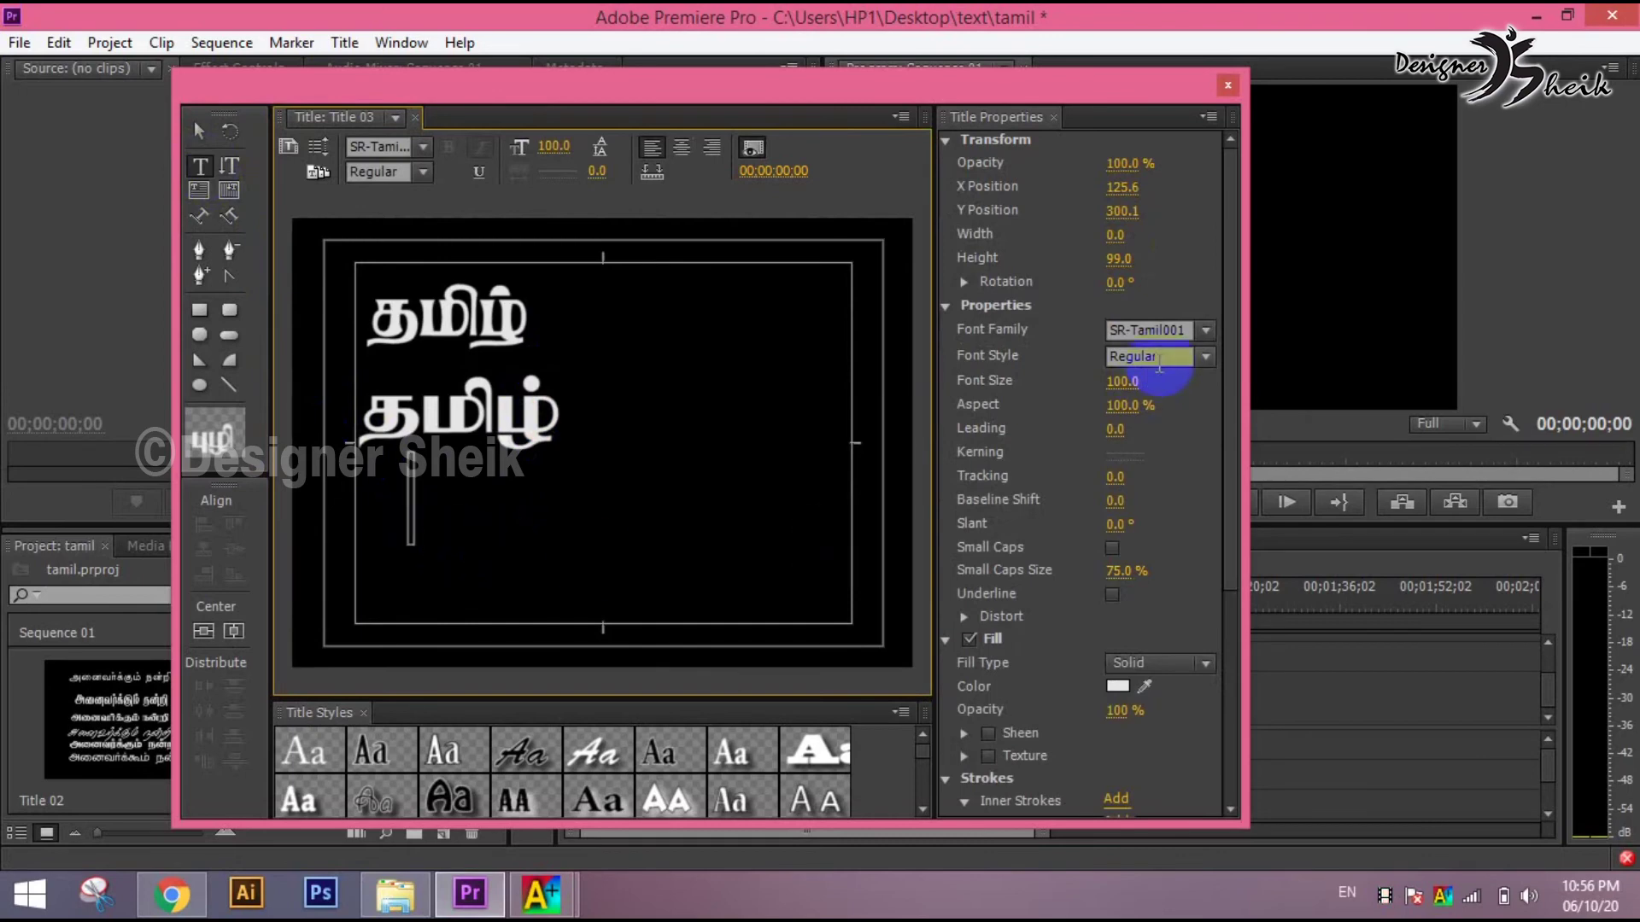
{"action": "left_click", "coordinate": [1140, 331]}
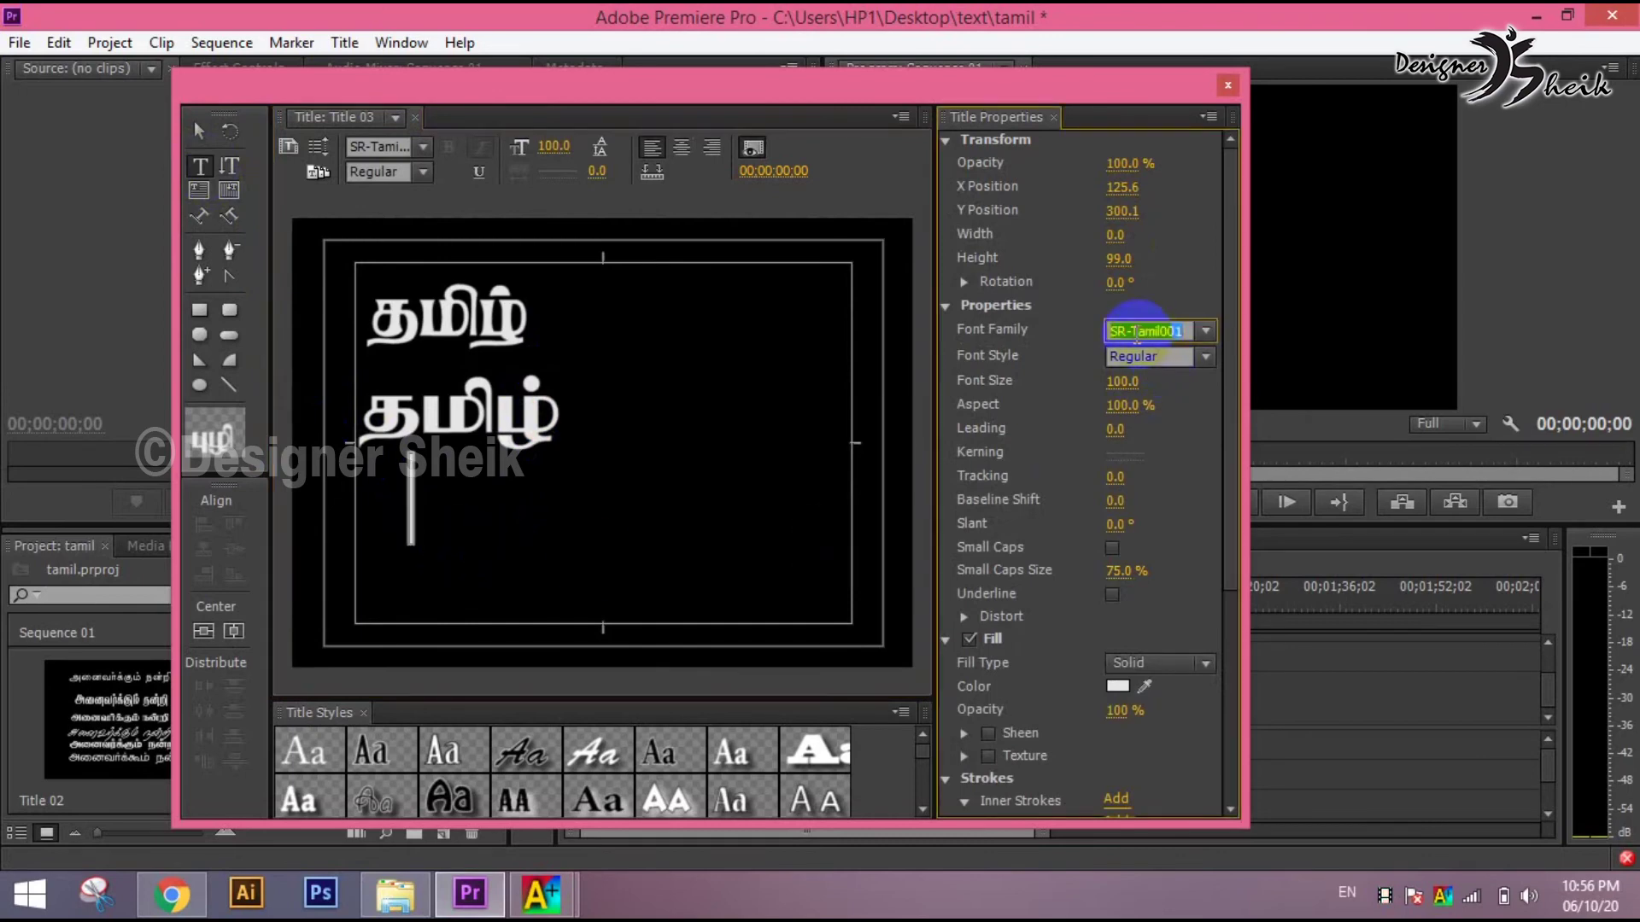
- Set the new box to CN-Tamil001 and type தமிழ், correcting the mistyped letters
{"action": "type", "text": "CN"}
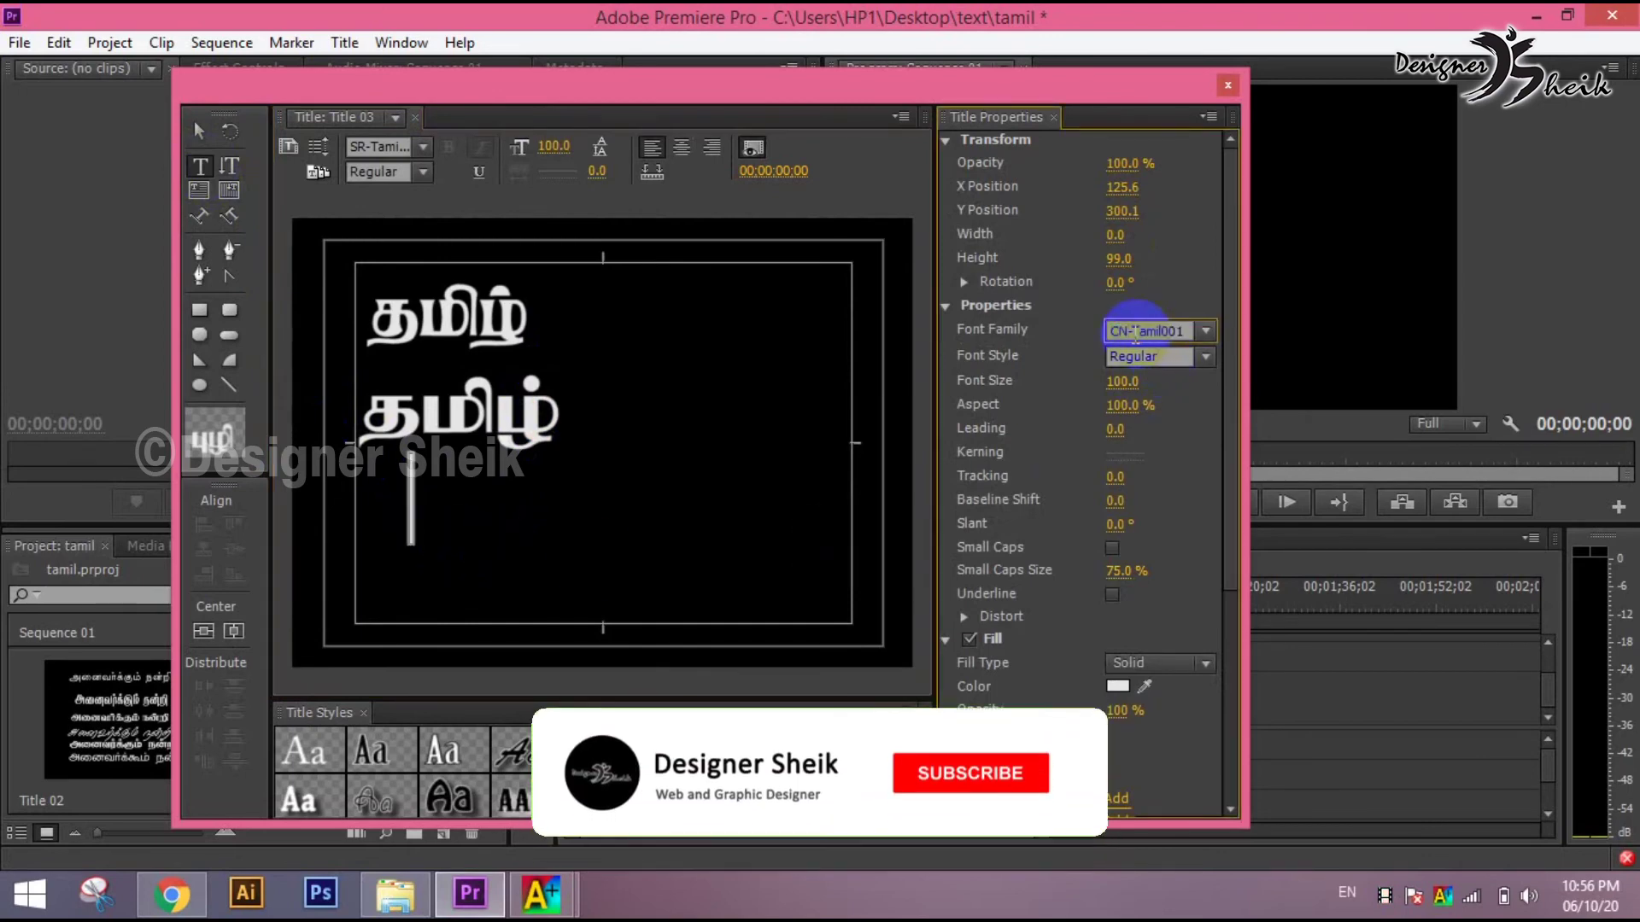
{"action": "key", "text": "Return"}
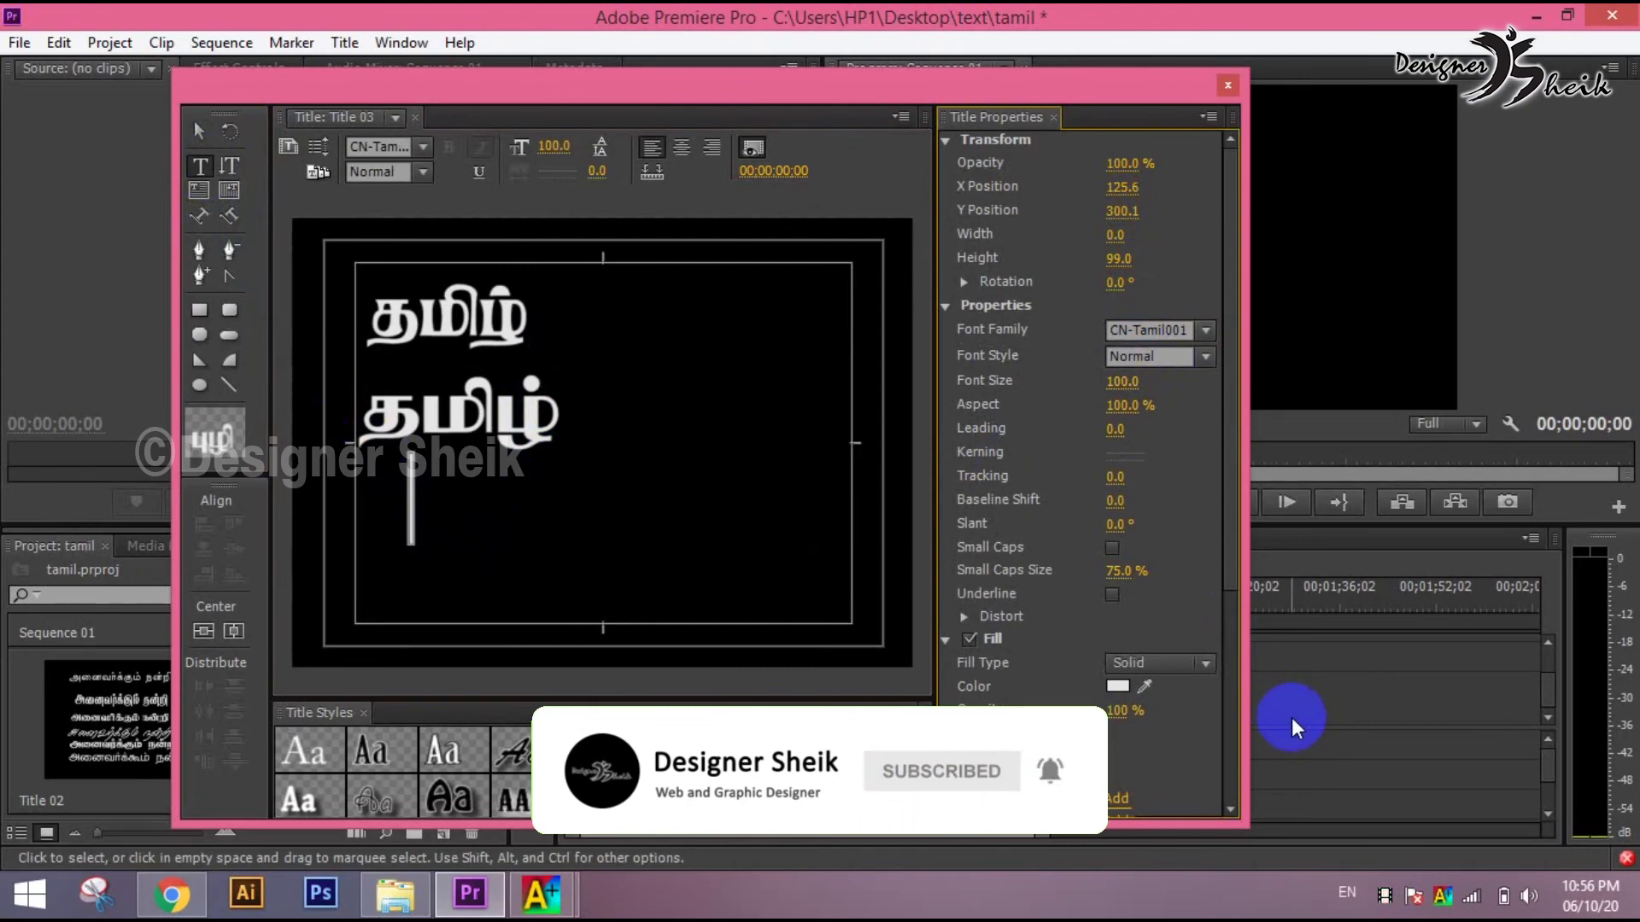
{"action": "left_click", "coordinate": [1292, 718]}
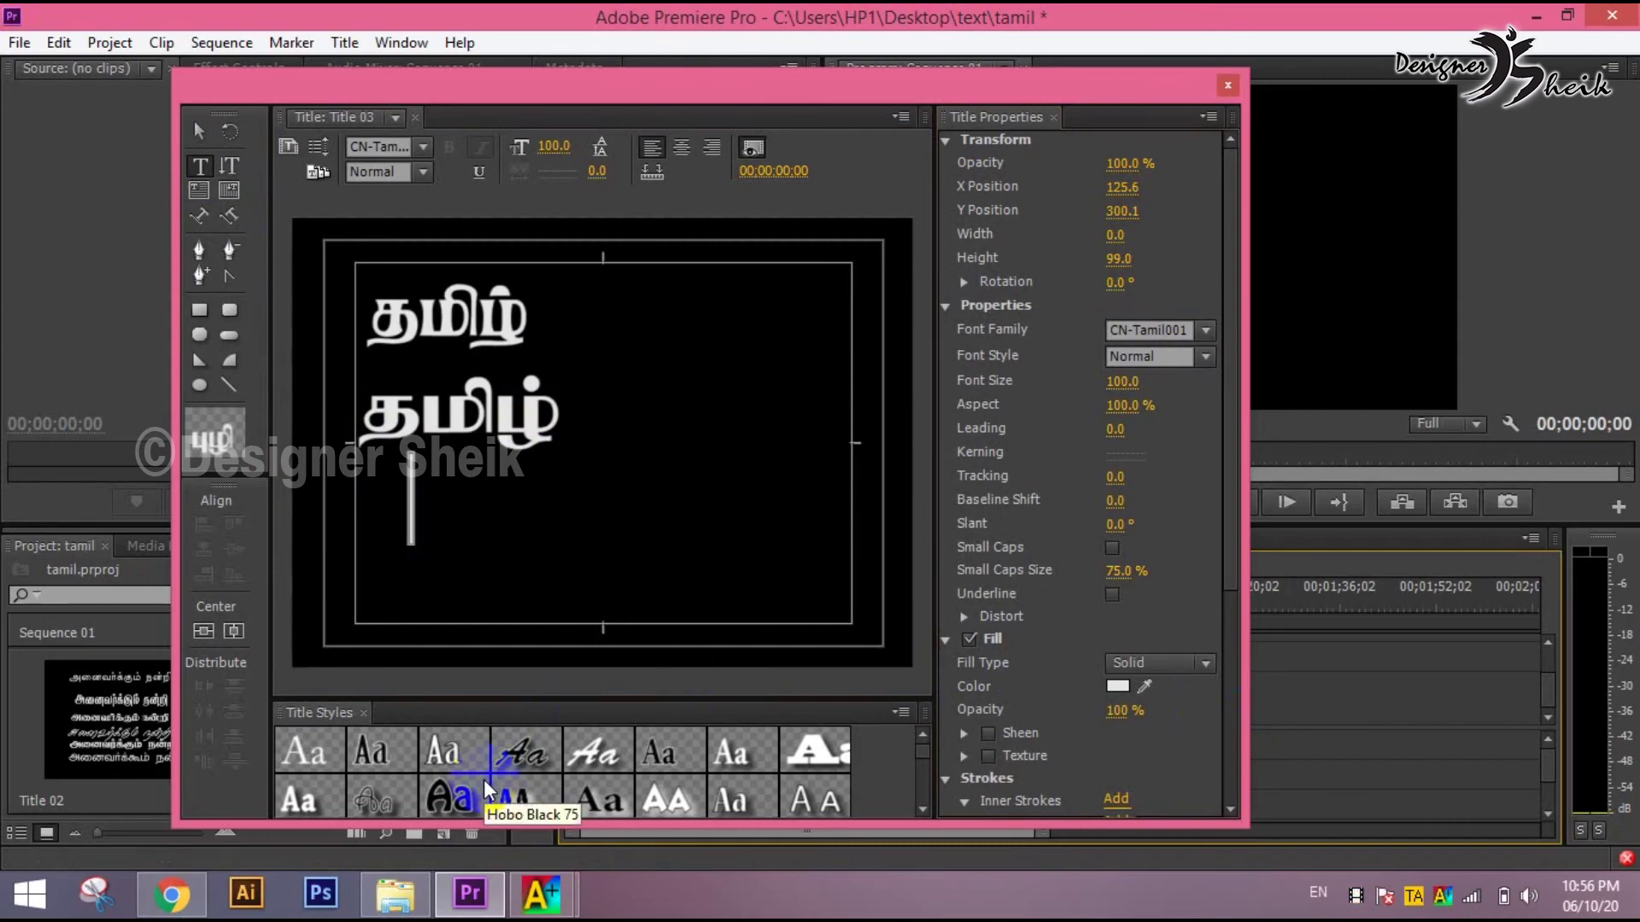
{"action": "left_click", "coordinate": [402, 483]}
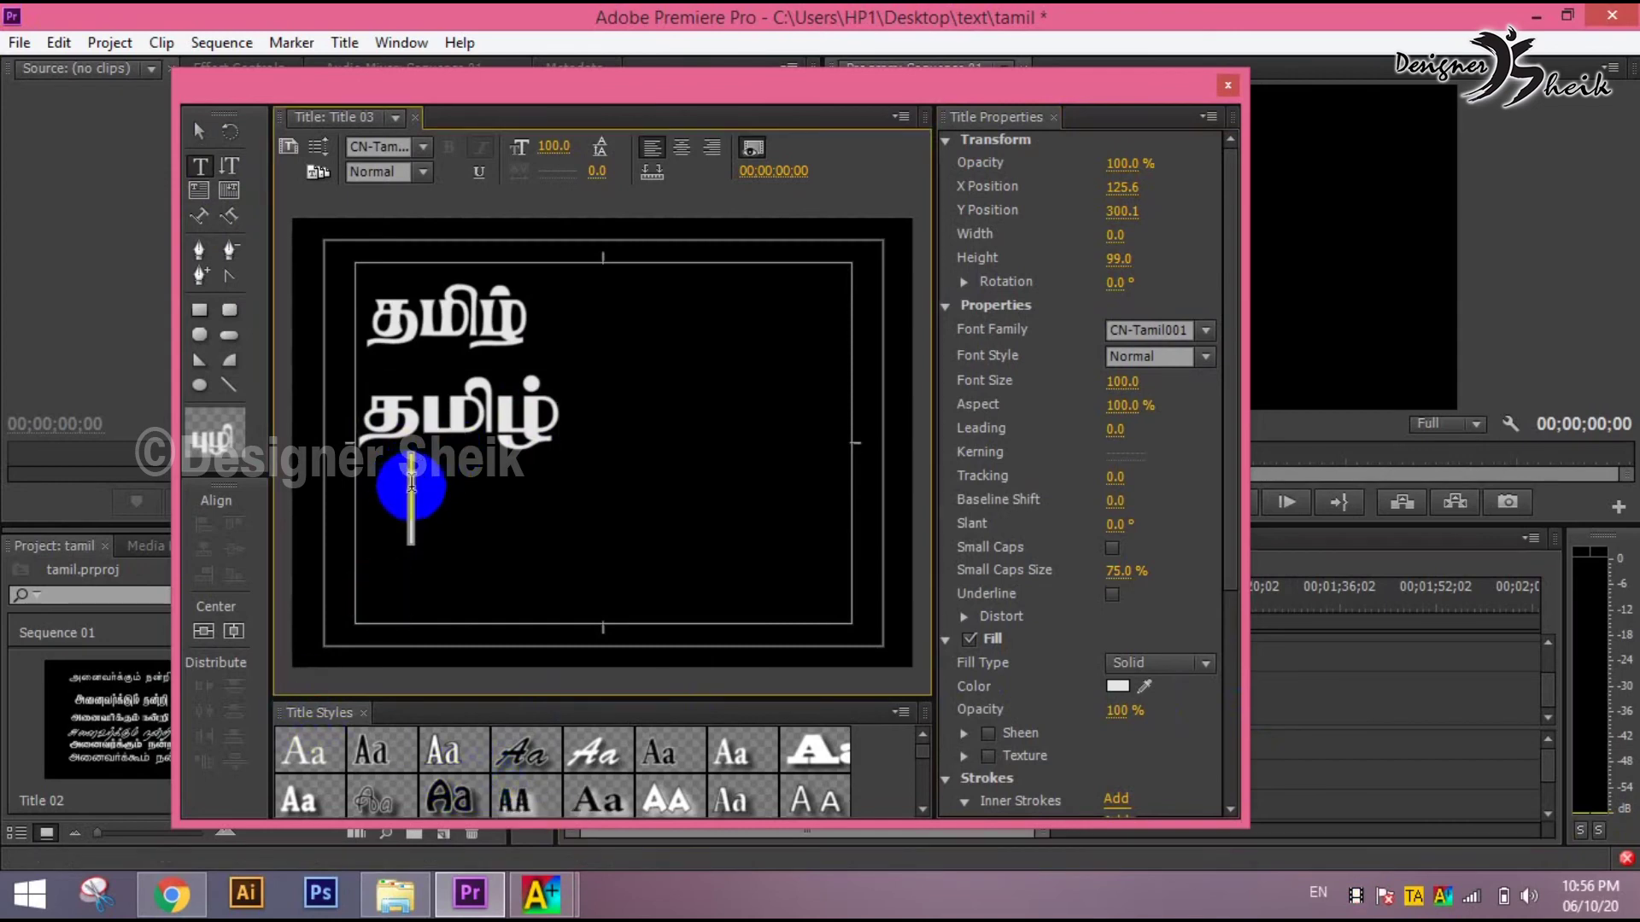
{"action": "type", "text": "த்"}
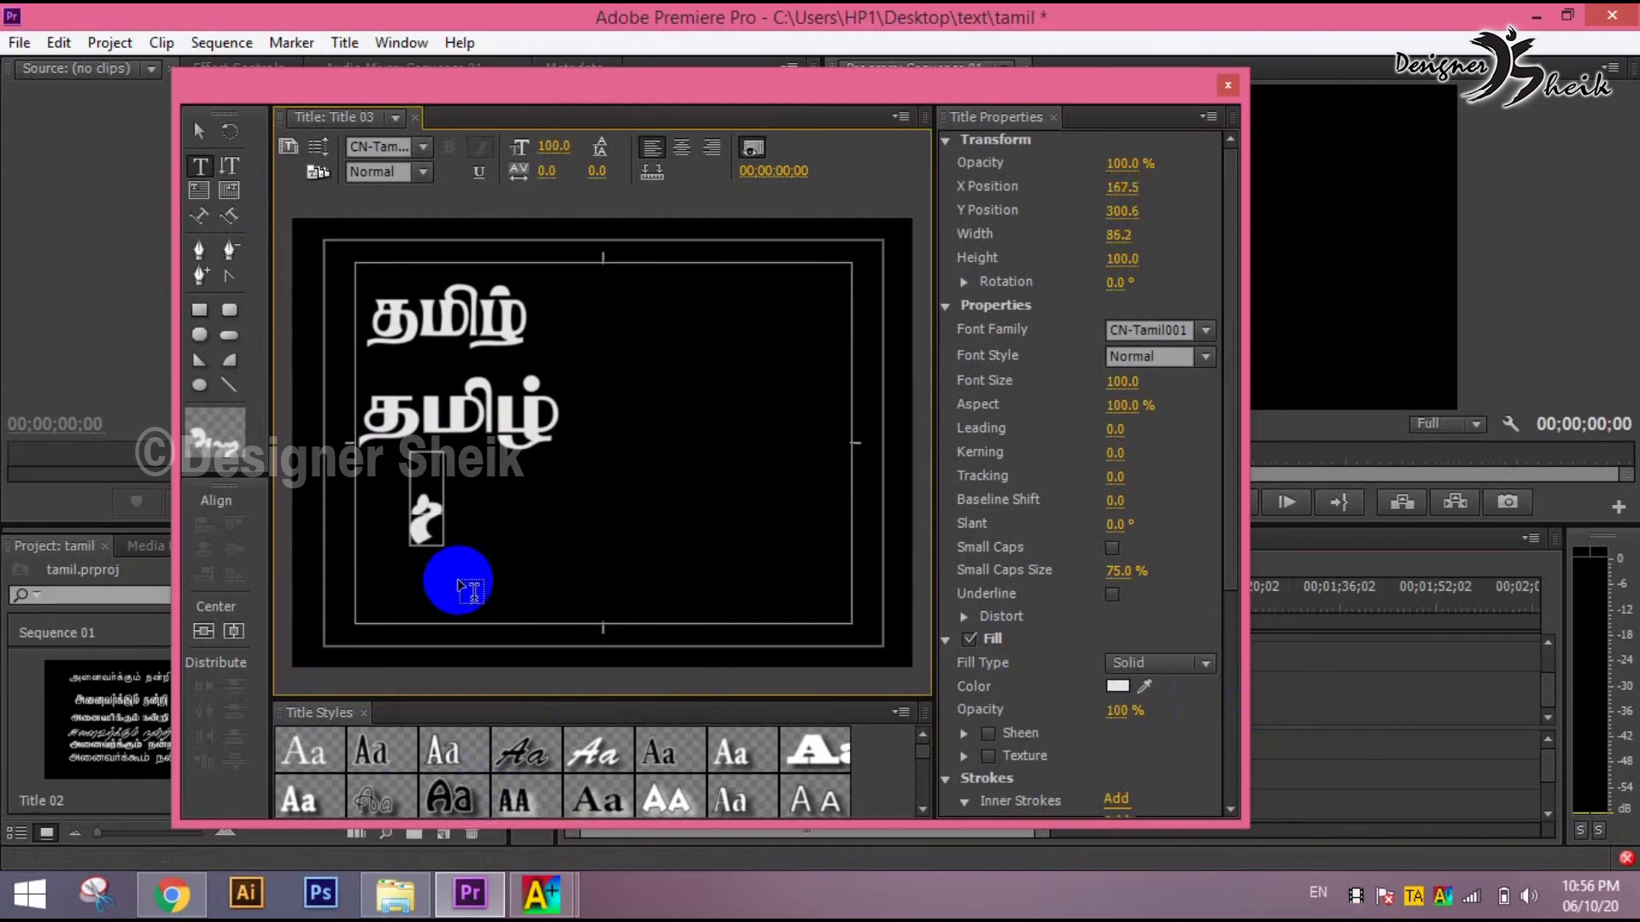
{"action": "type", "text": "ஓ"}
{"action": "key", "text": "BackSpace"}
{"action": "type", "text": "ம்"}
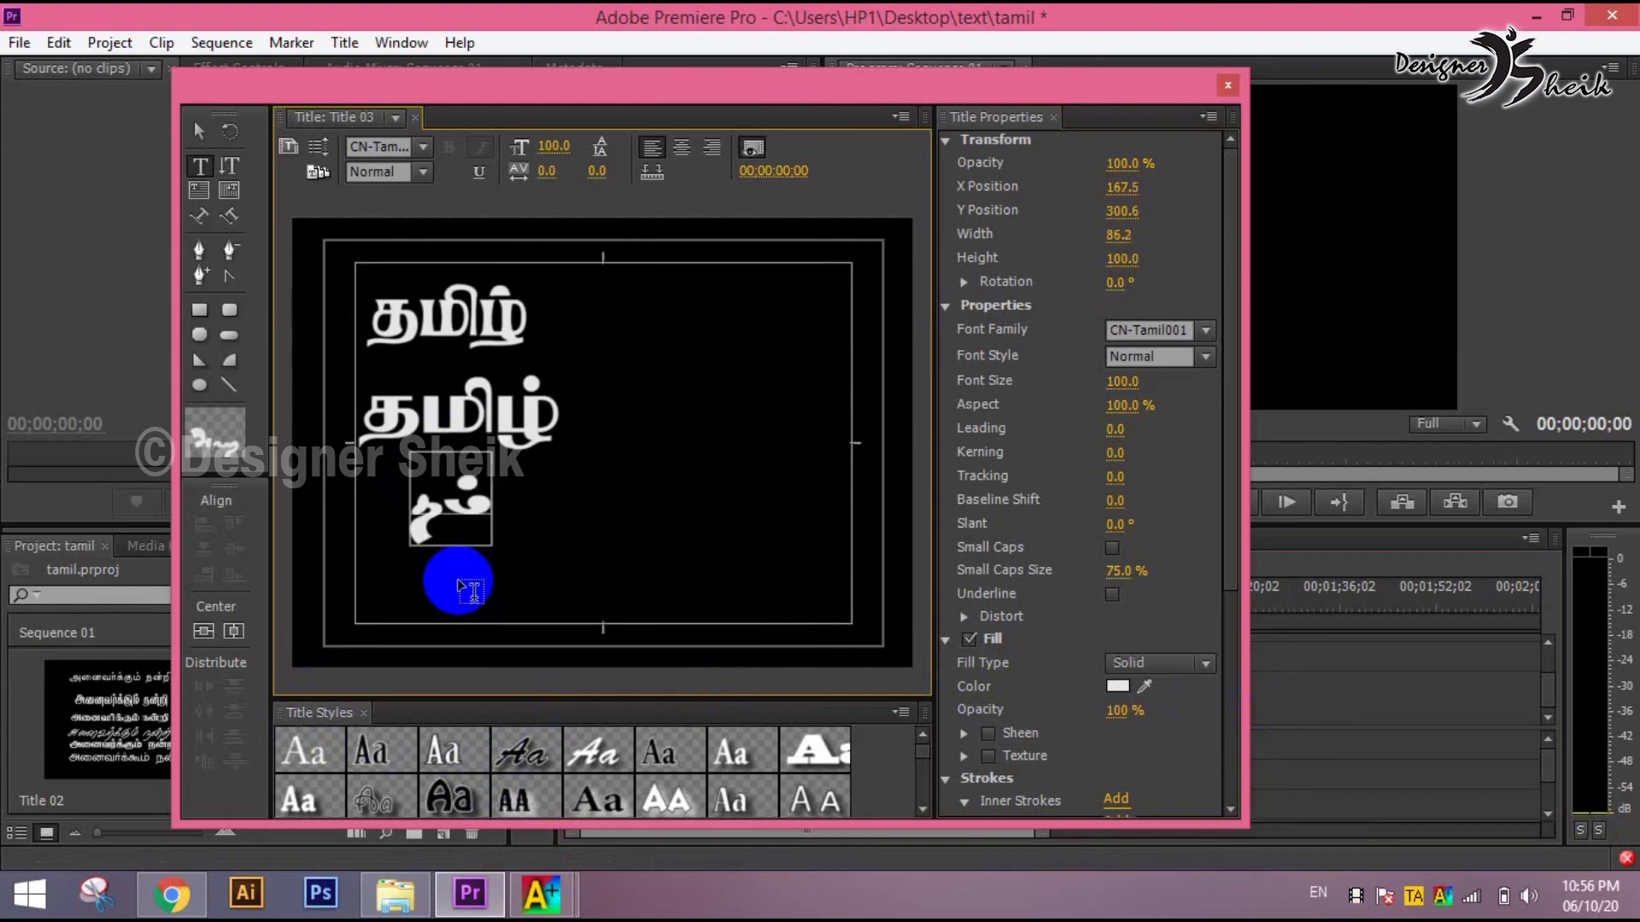
{"action": "key", "text": "BackSpace"}
{"action": "type", "text": "மி"}
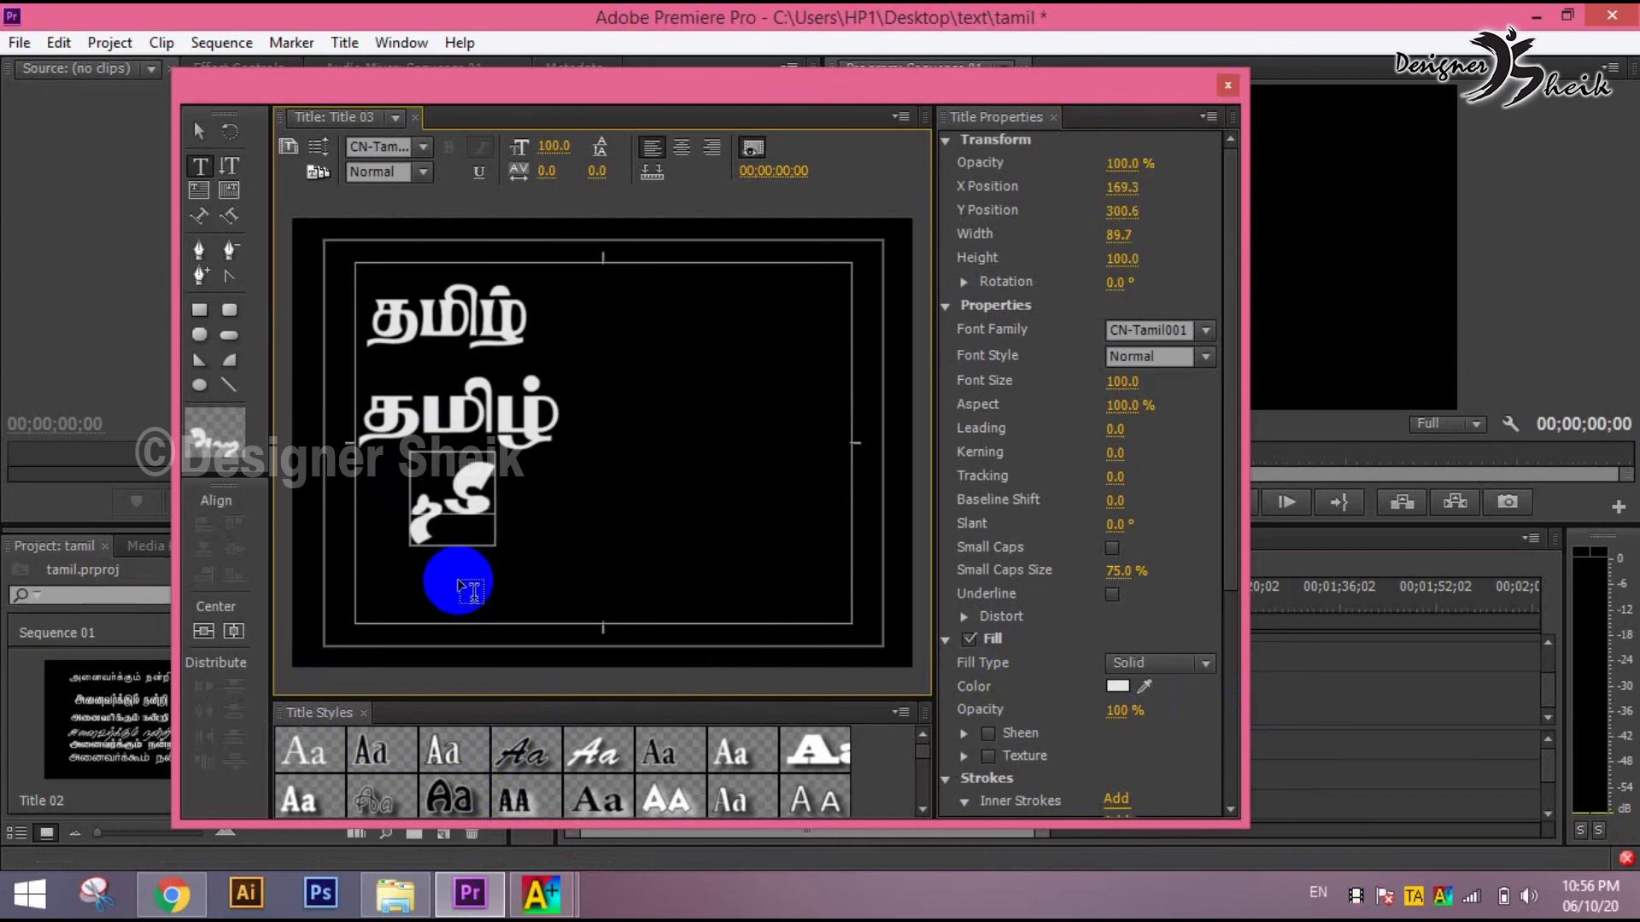
{"action": "type", "text": "ழ்"}
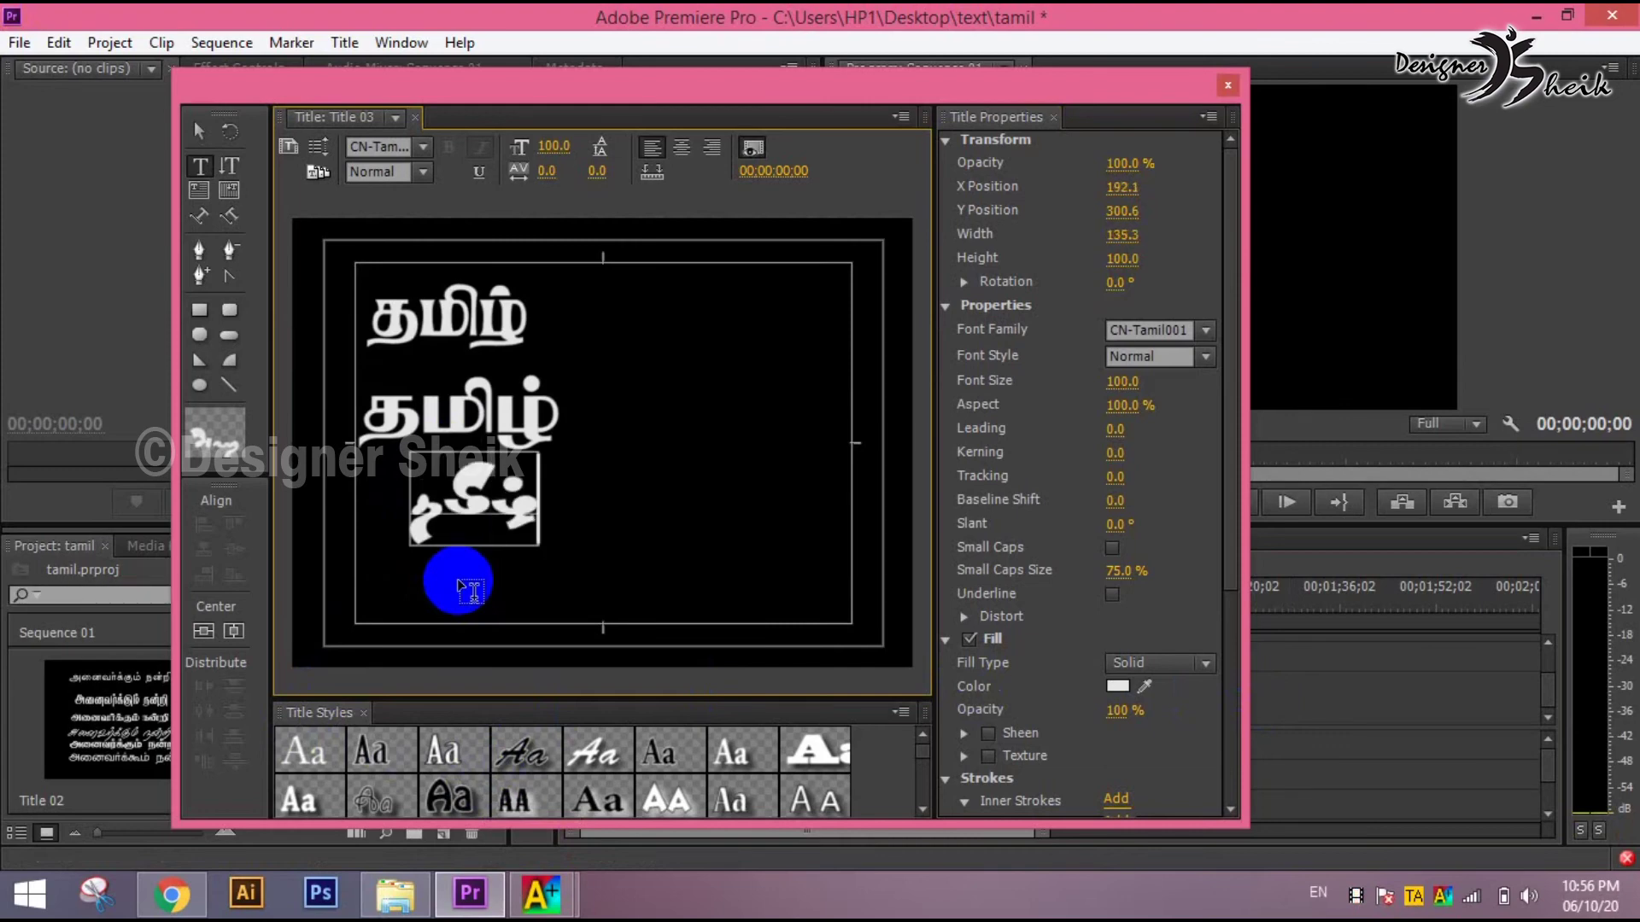
- Switch the third word to CN-Tamil002, shift it left to line up, and start another text box
{"action": "key", "text": "ctrl+a"}
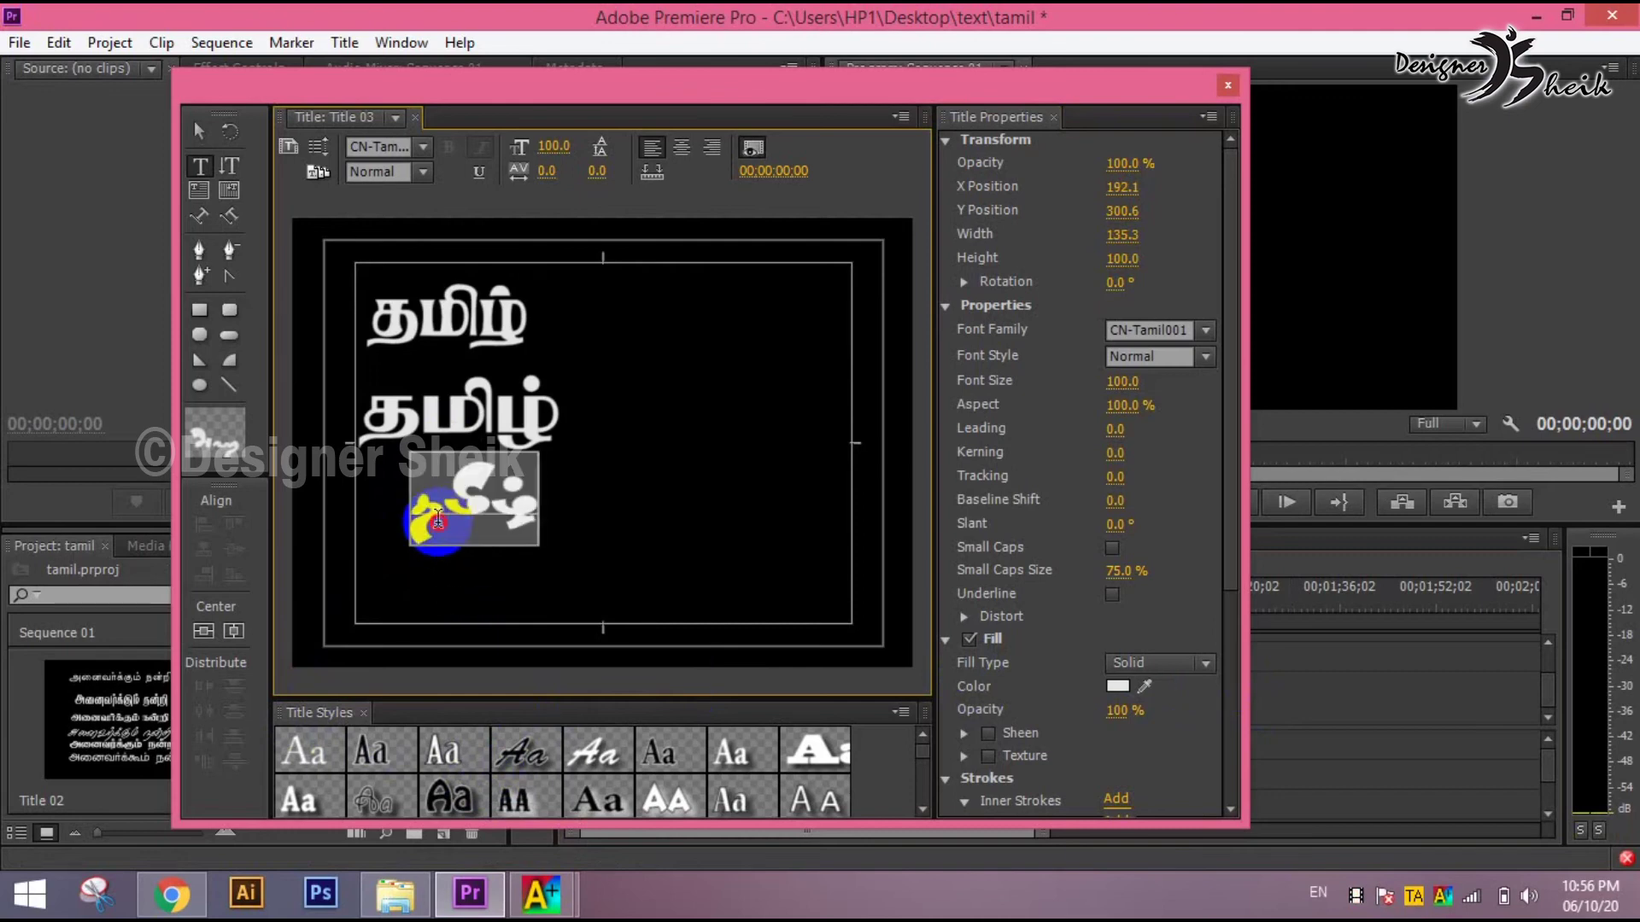
{"action": "left_click", "coordinate": [1187, 331]}
{"action": "key", "text": "Down"}
{"action": "left_click", "coordinate": [623, 311]}
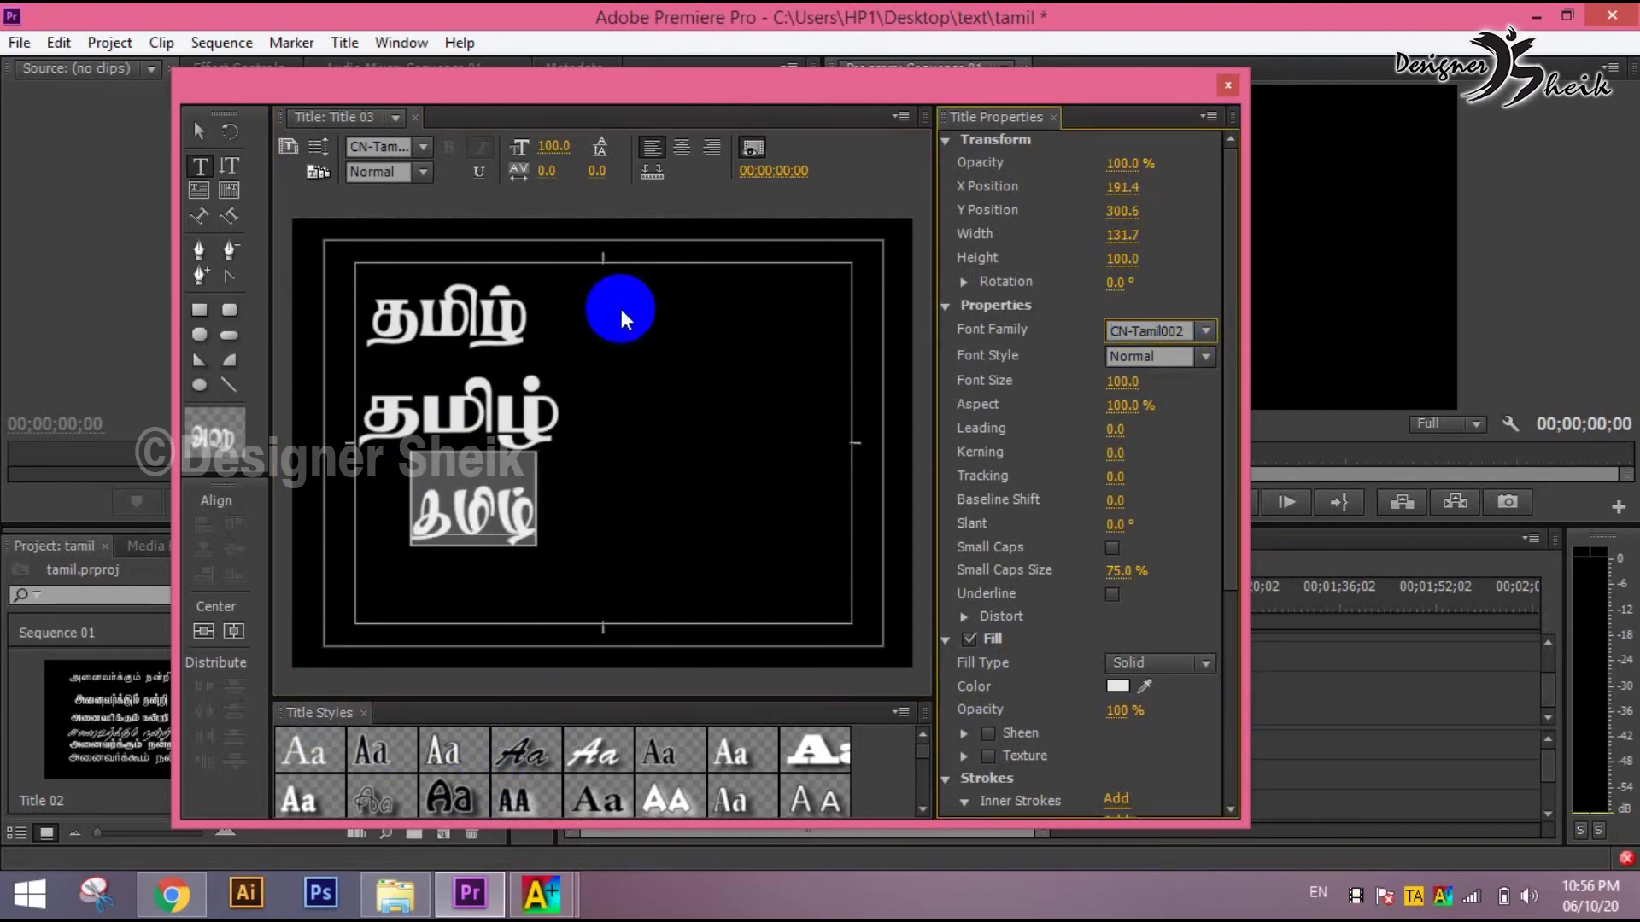
{"action": "left_click", "coordinate": [201, 132]}
{"action": "left_click", "coordinate": [459, 453]}
{"action": "left_click_drag", "start_coordinate": [458, 453], "coordinate": [408, 457]}
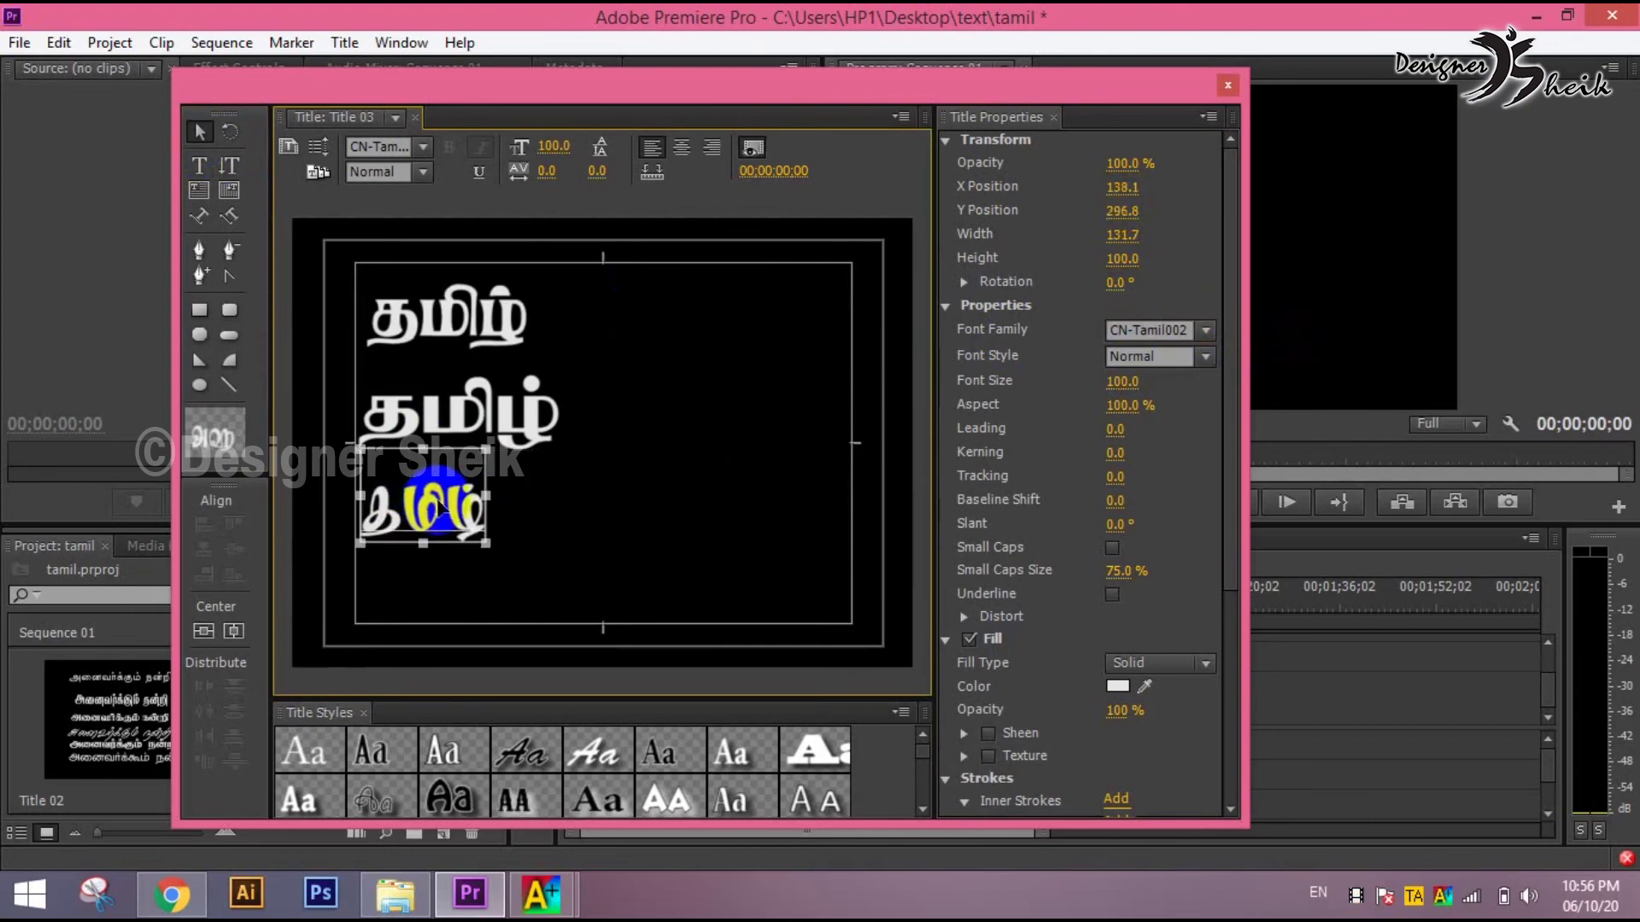
{"action": "left_click", "coordinate": [541, 513]}
{"action": "left_click", "coordinate": [200, 165]}
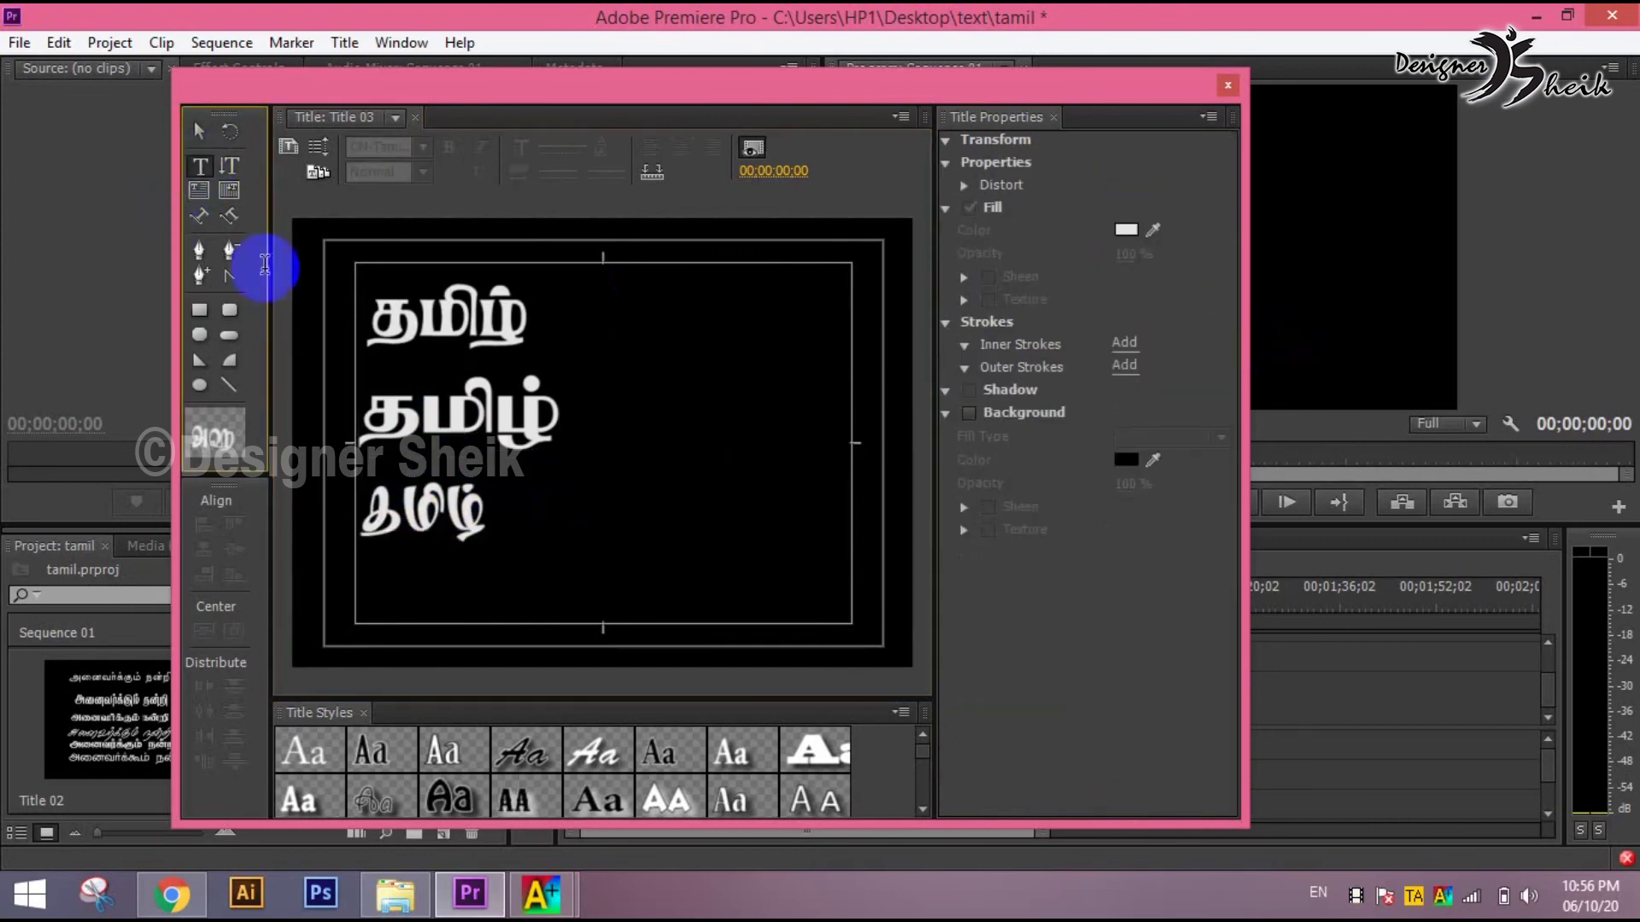
{"action": "left_click", "coordinate": [562, 523]}
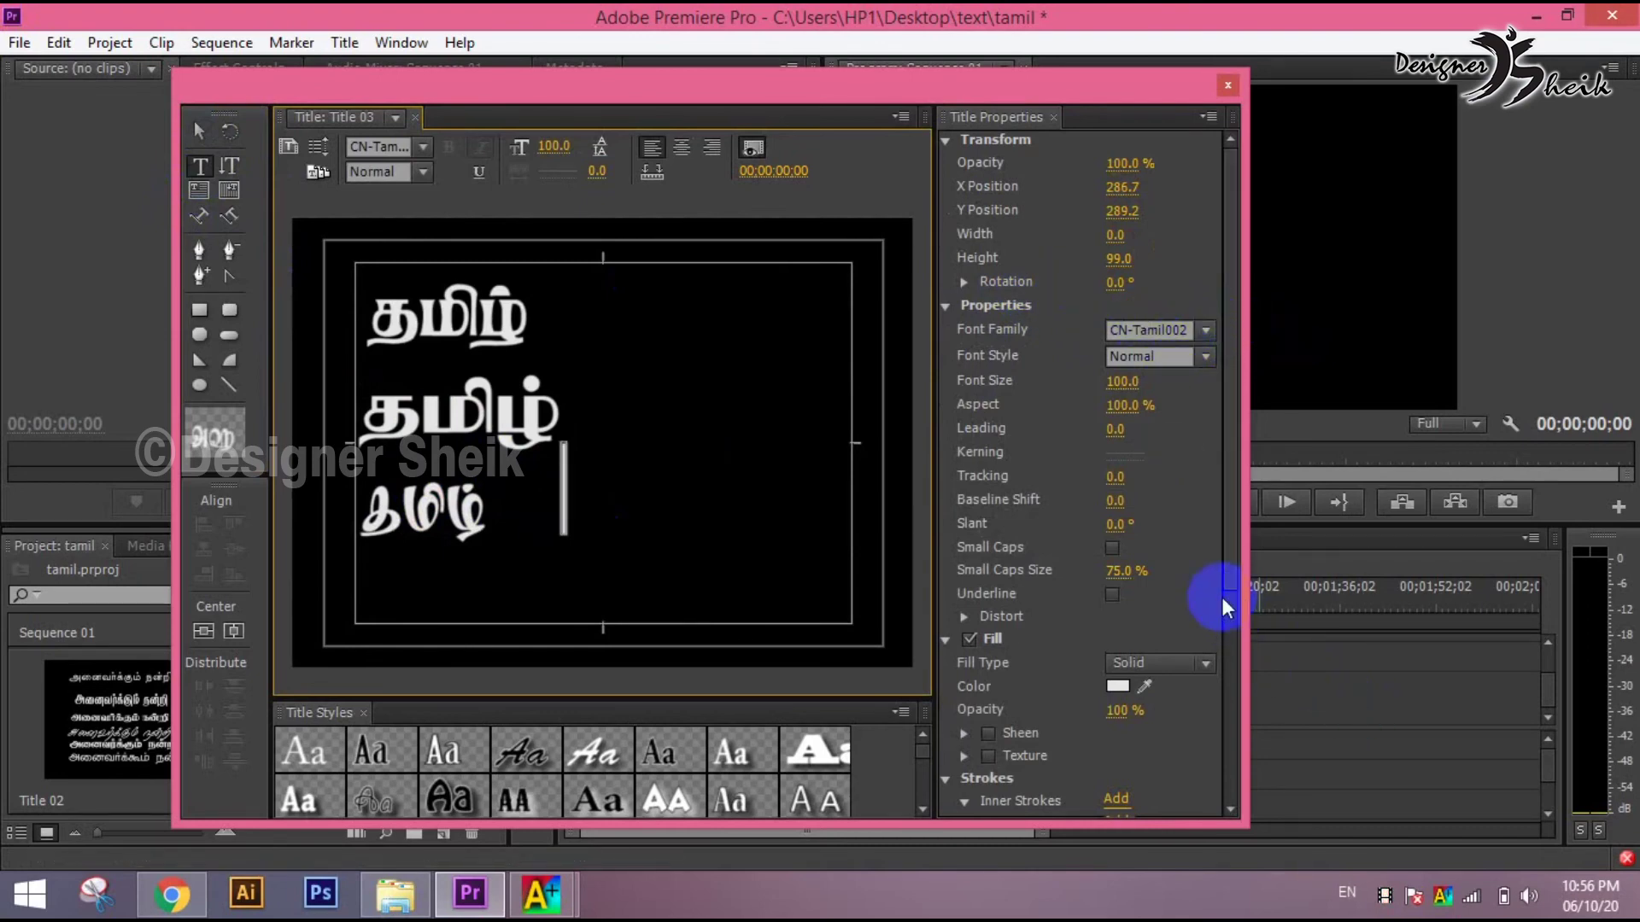
- Set the font family to JF-Tamil001 and type தமிழ் beside the third word
{"action": "left_click", "coordinate": [1181, 326]}
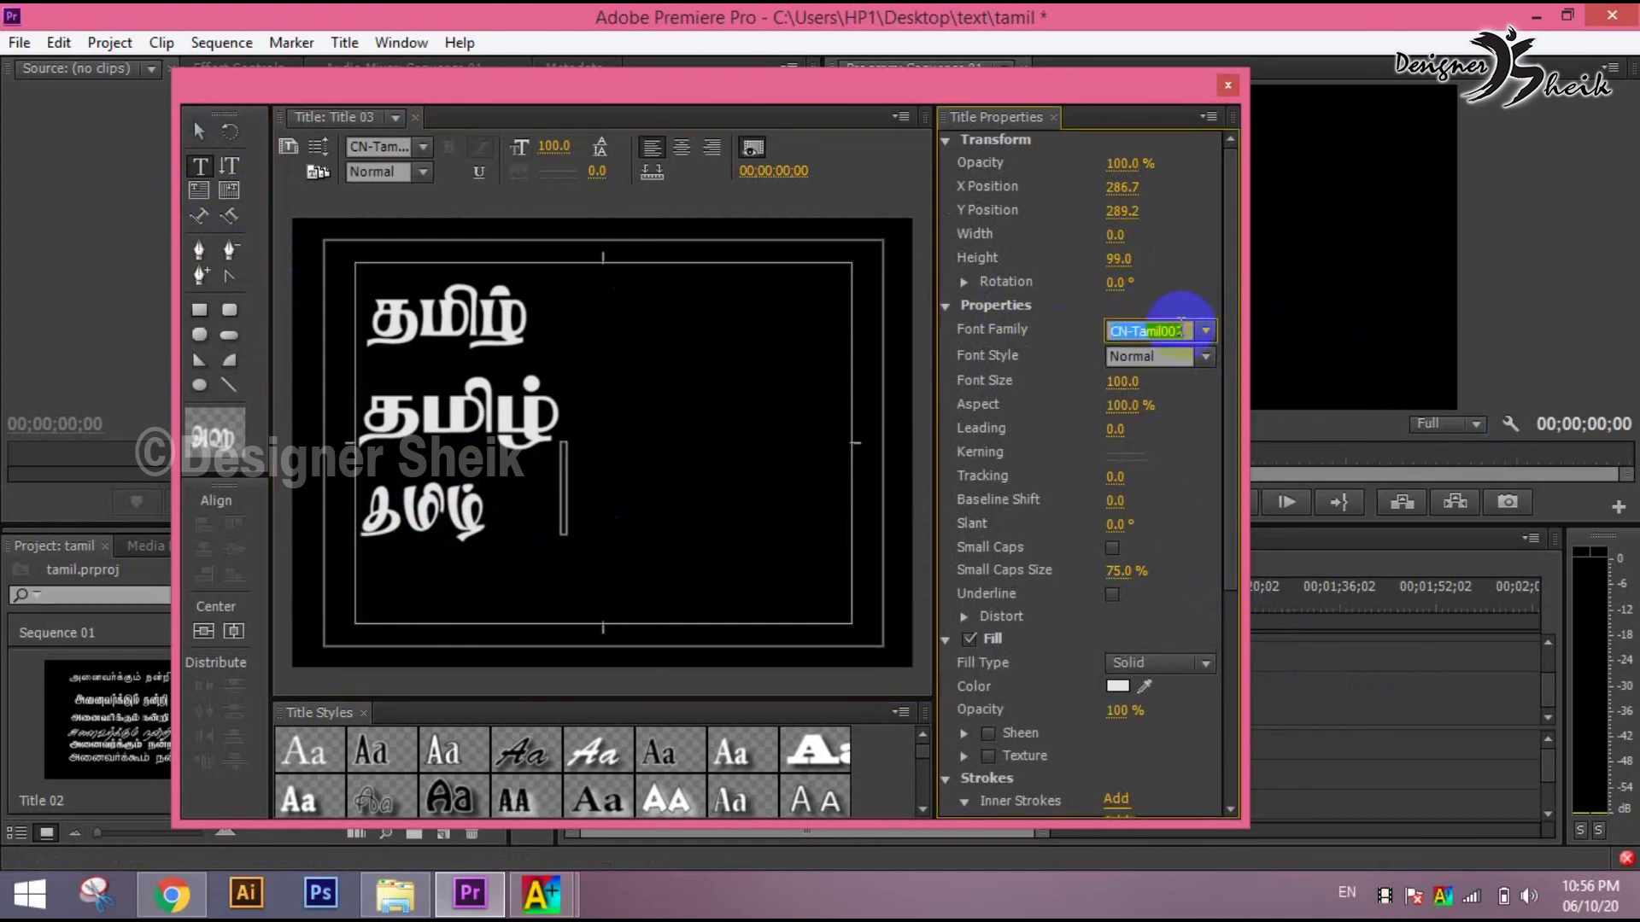
{"action": "type", "text": "JF-Tamil001"}
{"action": "key", "text": "Return"}
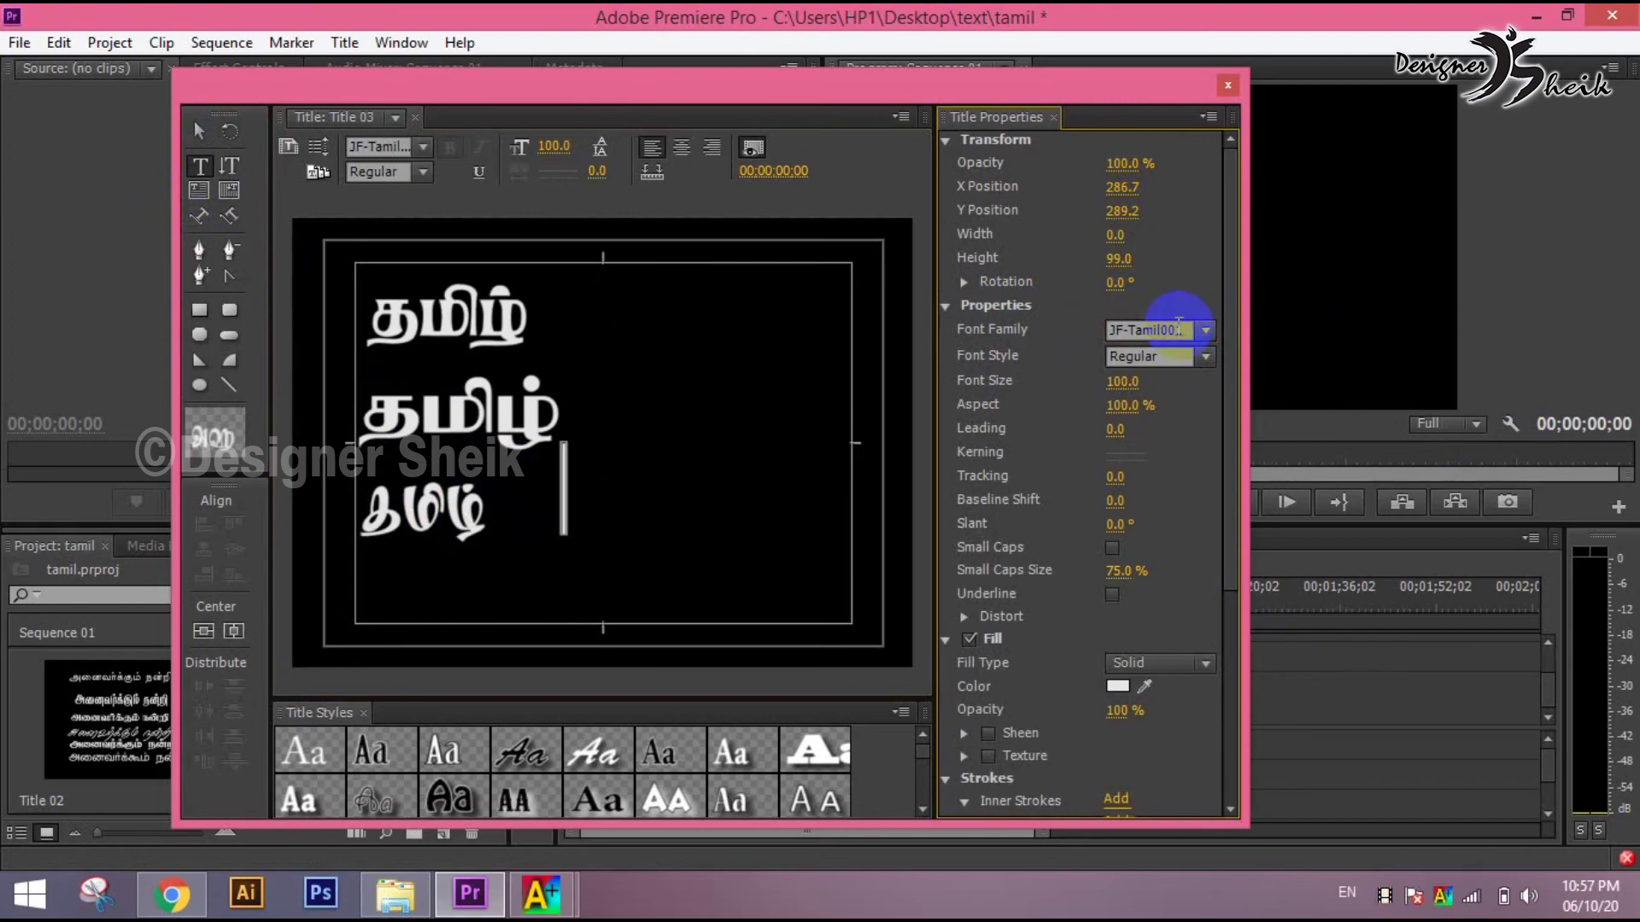
{"action": "left_click", "coordinate": [561, 478]}
{"action": "type", "text": "த"}
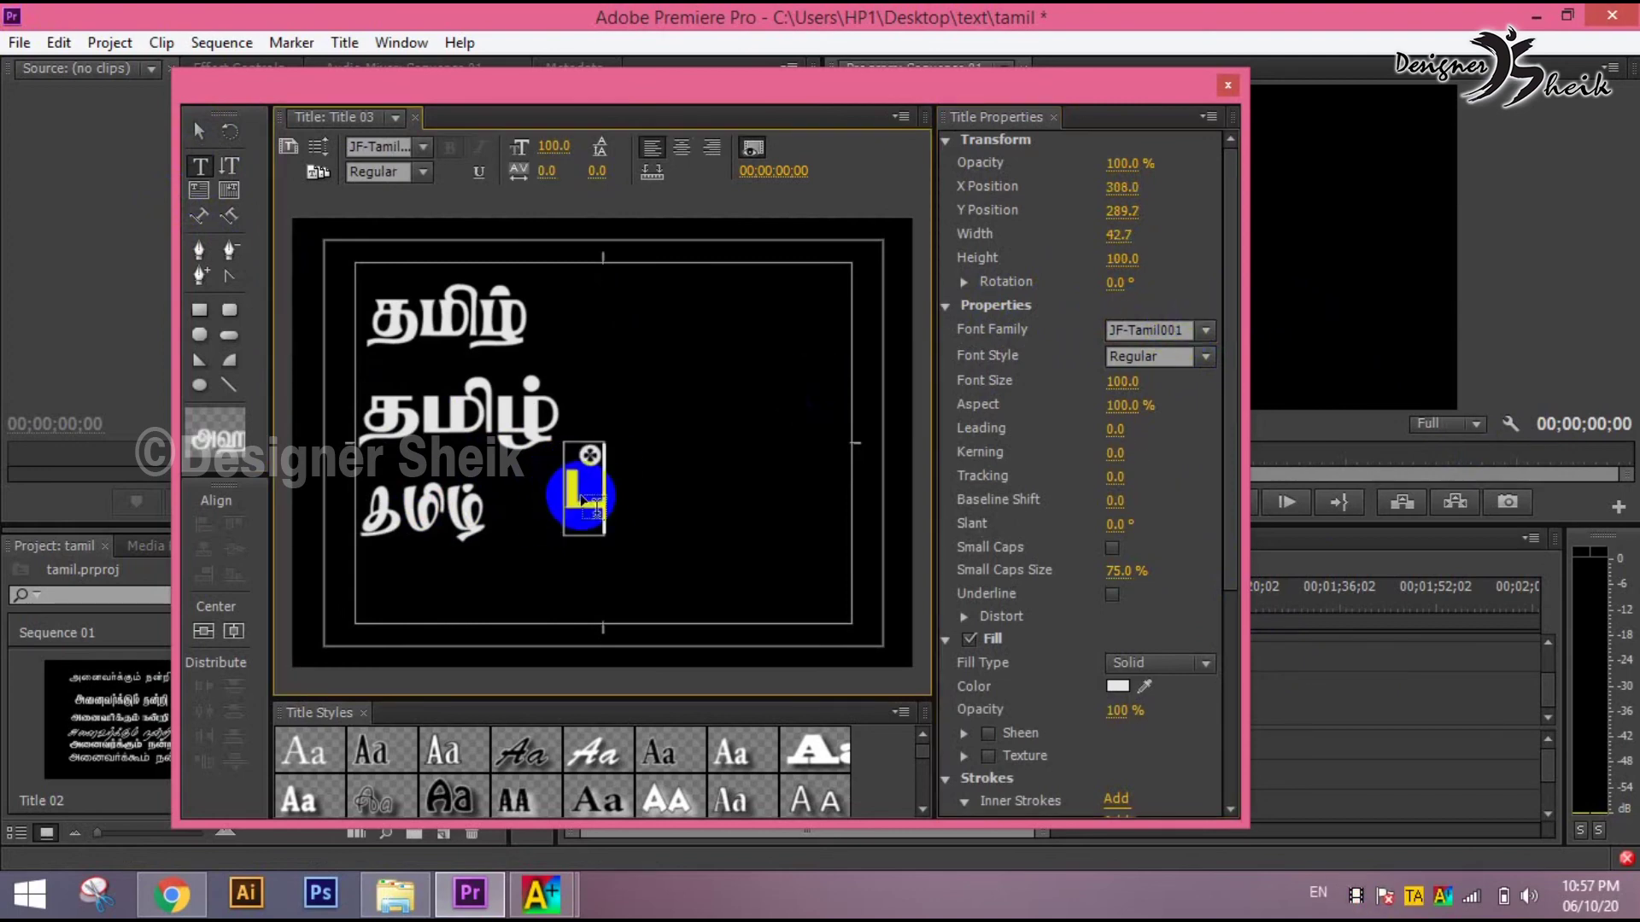
{"action": "type", "text": "மிழ்"}
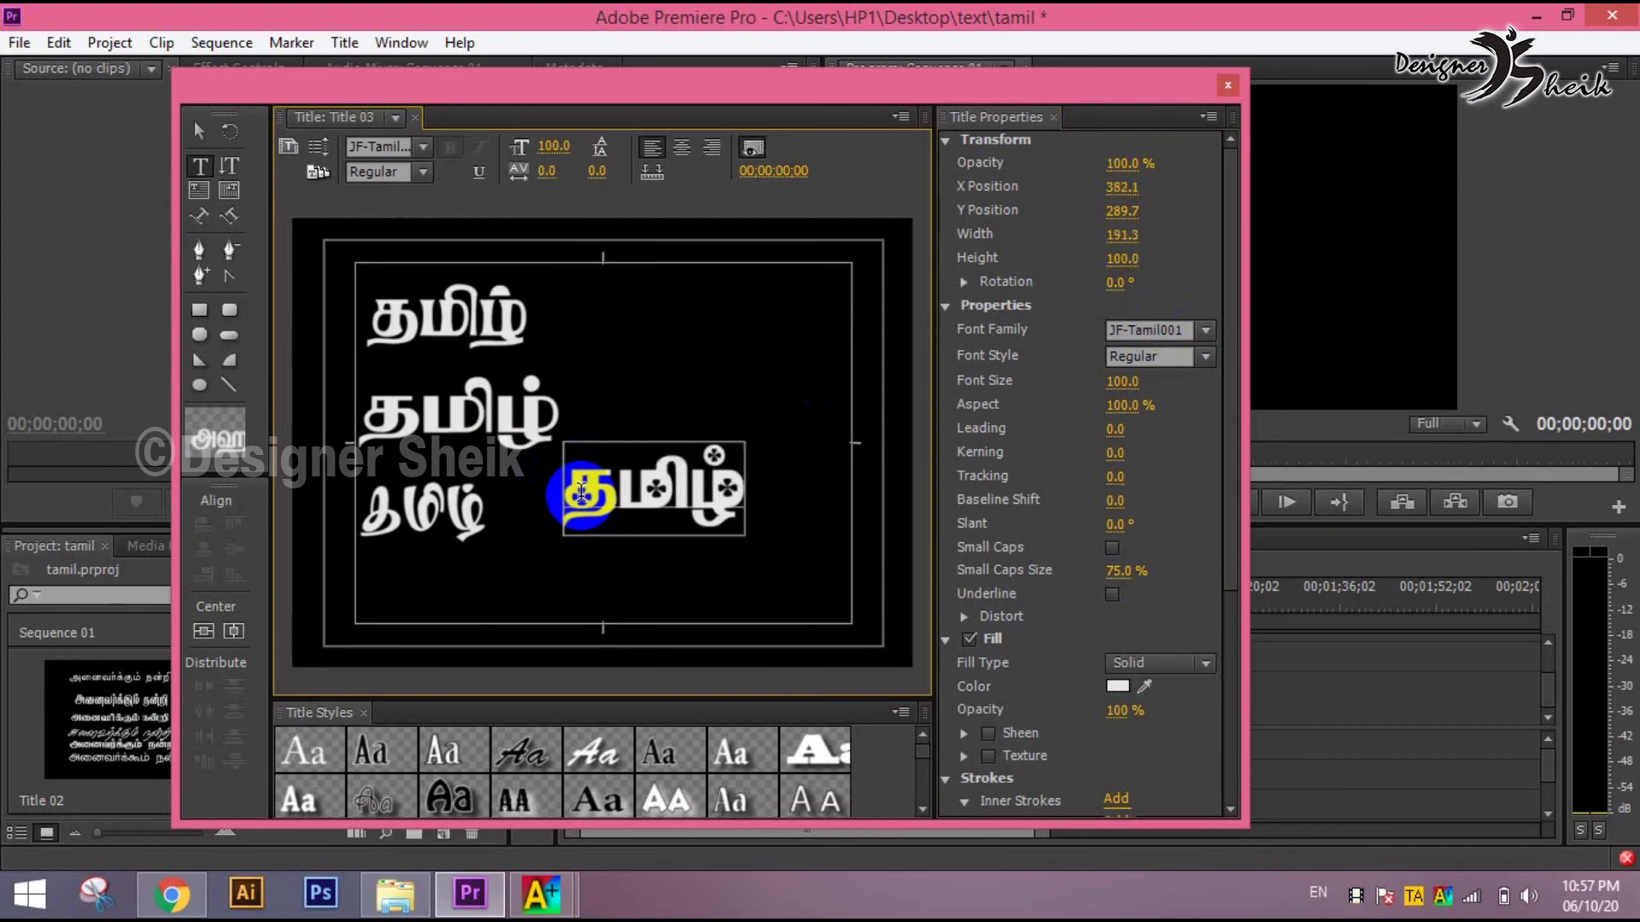
- Change the new word to JF-Tamil008 and move it to the top right beside the first word
{"action": "double_click", "coordinate": [657, 491]}
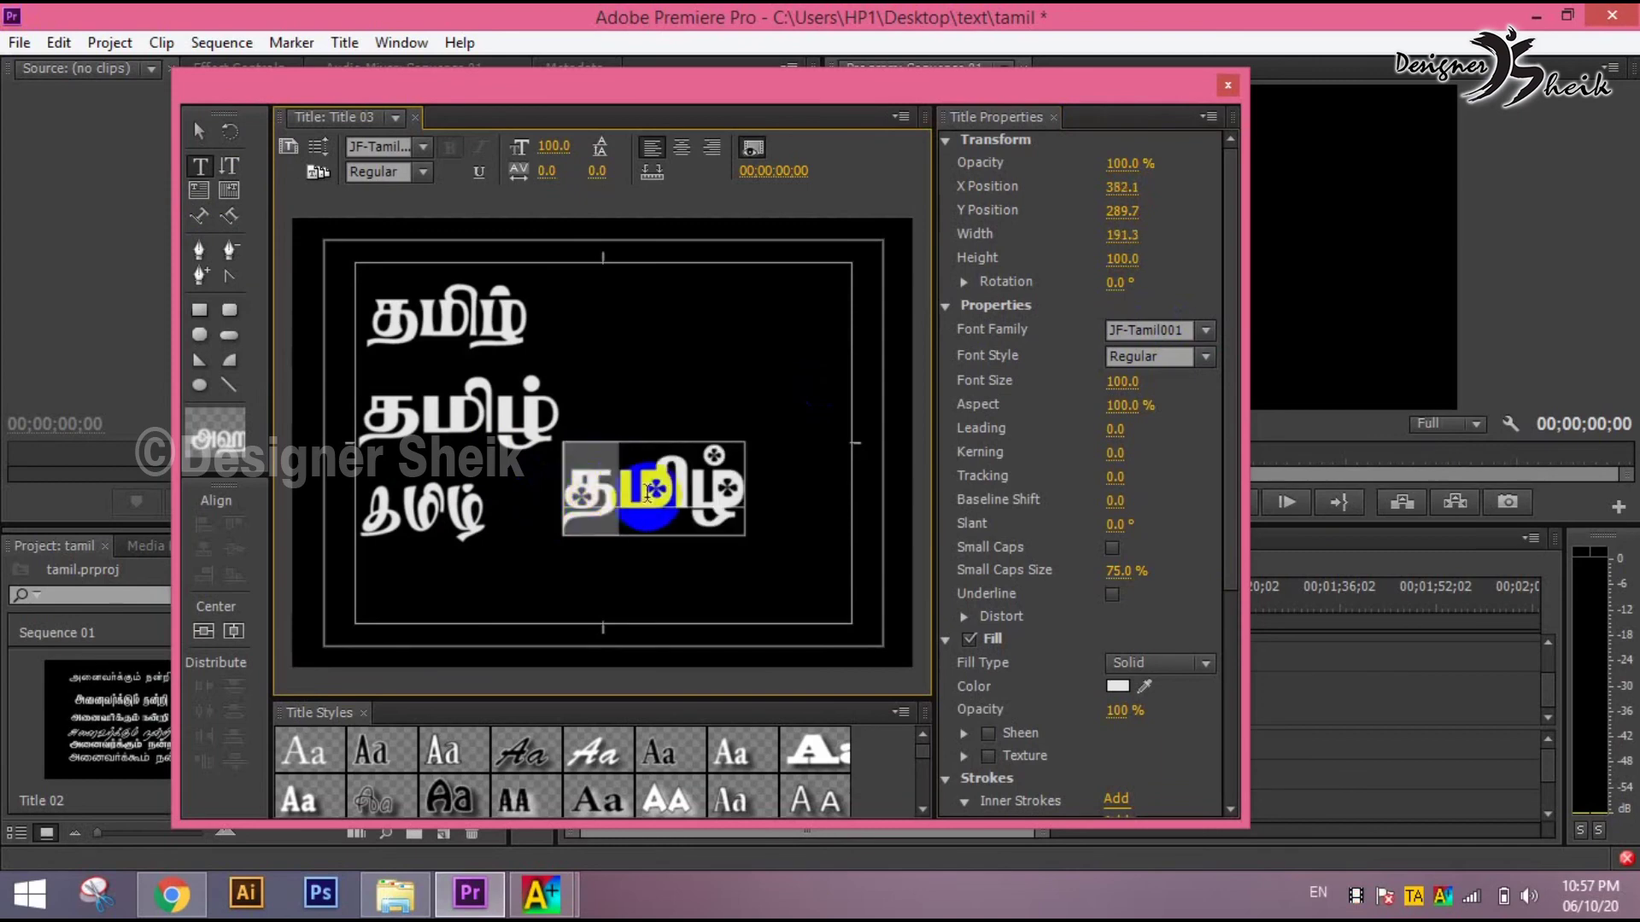
{"action": "double_click", "coordinate": [570, 476]}
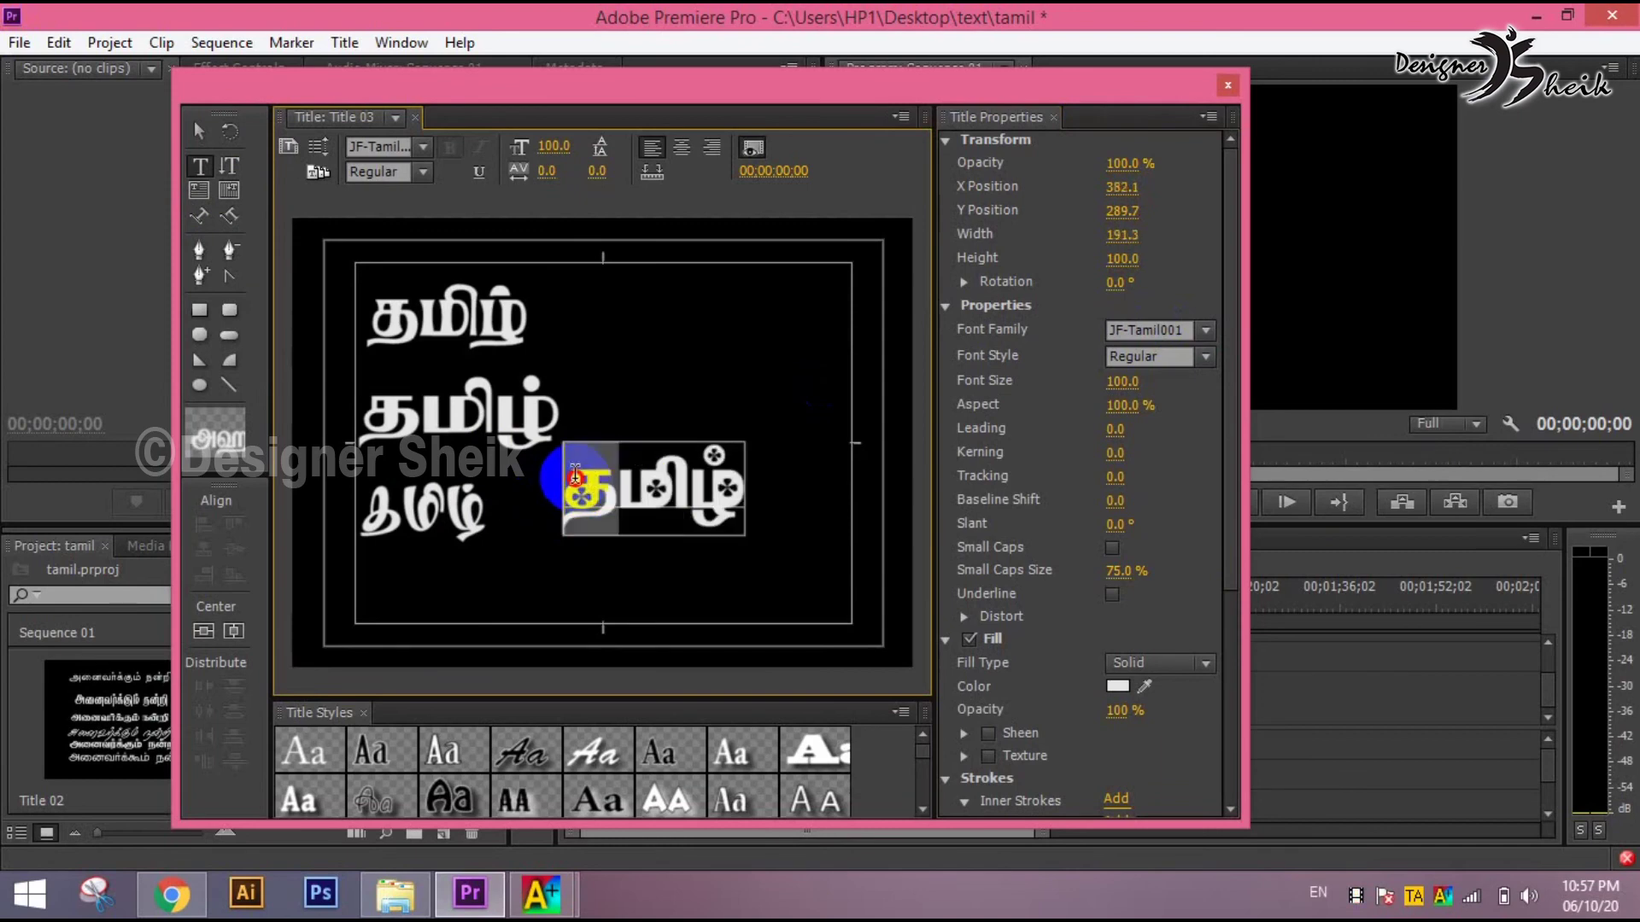
{"action": "left_click_drag", "start_coordinate": [575, 474], "coordinate": [728, 472]}
{"action": "left_click_drag", "start_coordinate": [1203, 333], "coordinate": [1175, 333]}
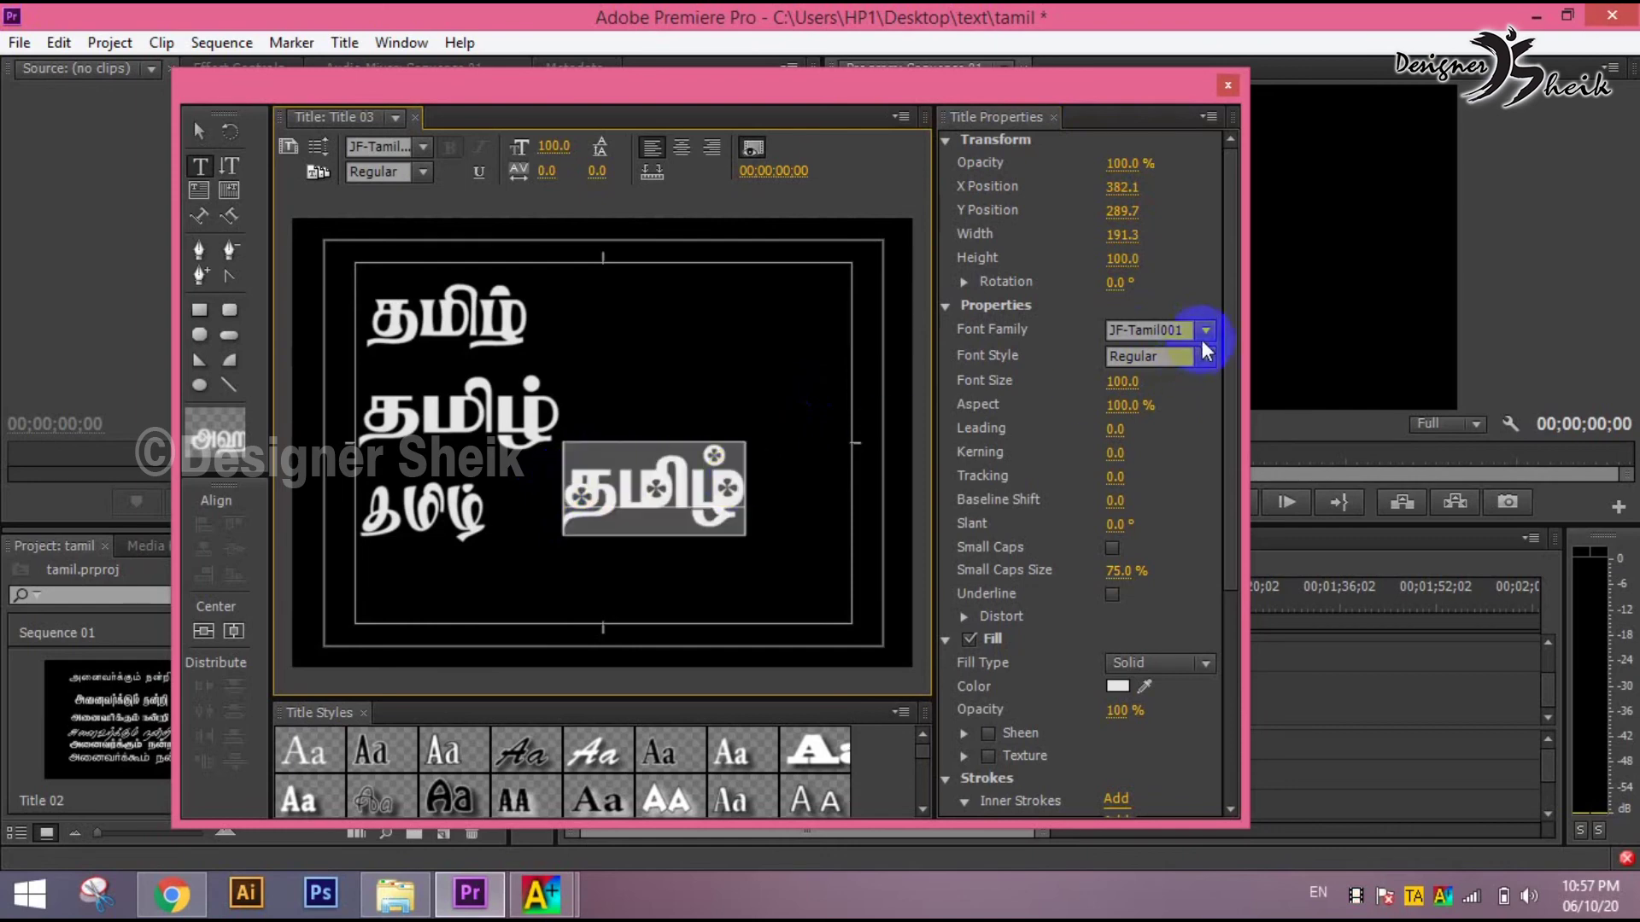
{"action": "key", "text": "Down"}
{"action": "key", "text": "Down"}
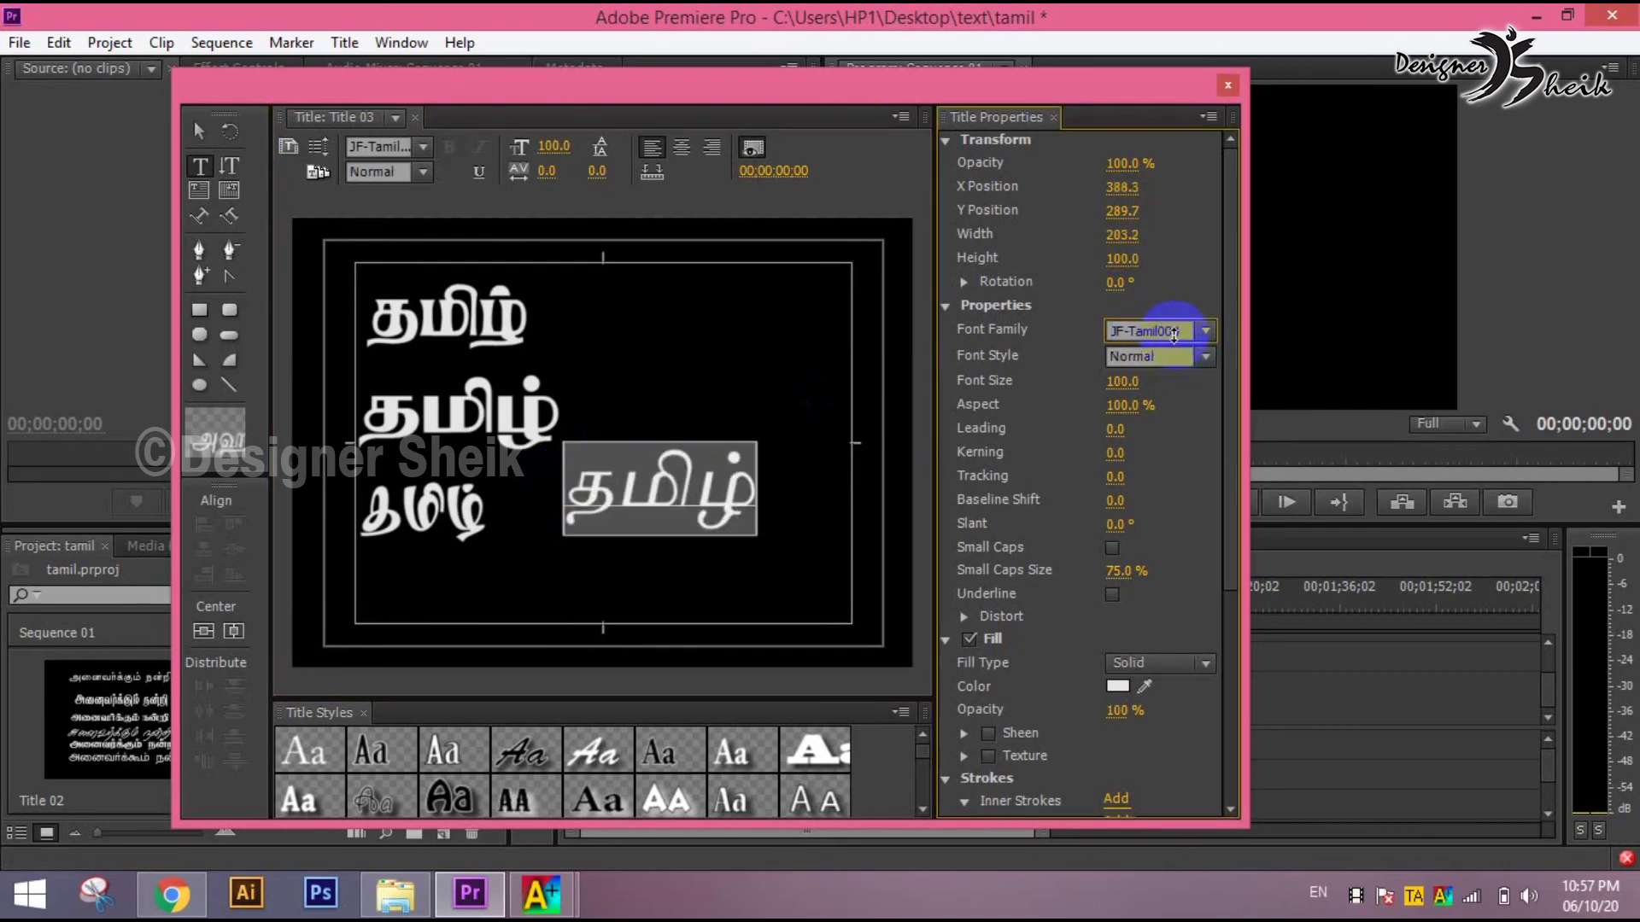
{"action": "key", "text": "Down"}
{"action": "key", "text": "Down"}
{"action": "key", "text": "Down"}
{"action": "key", "text": "Down"}
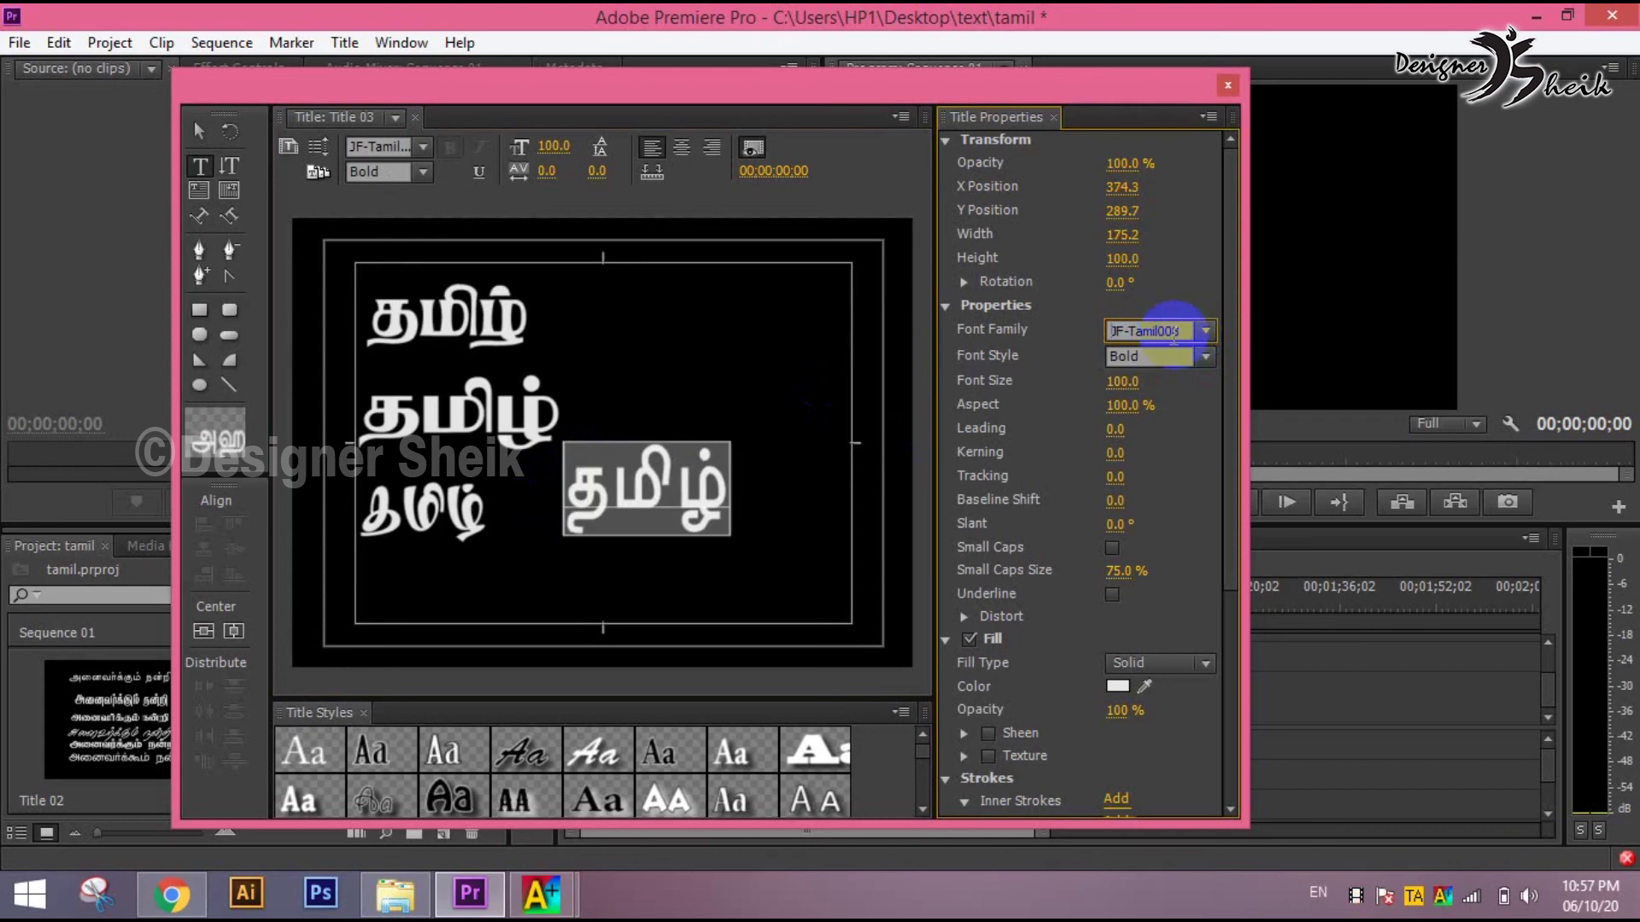
{"action": "left_click", "coordinate": [199, 132]}
{"action": "left_click_drag", "start_coordinate": [658, 517], "coordinate": [667, 333]}
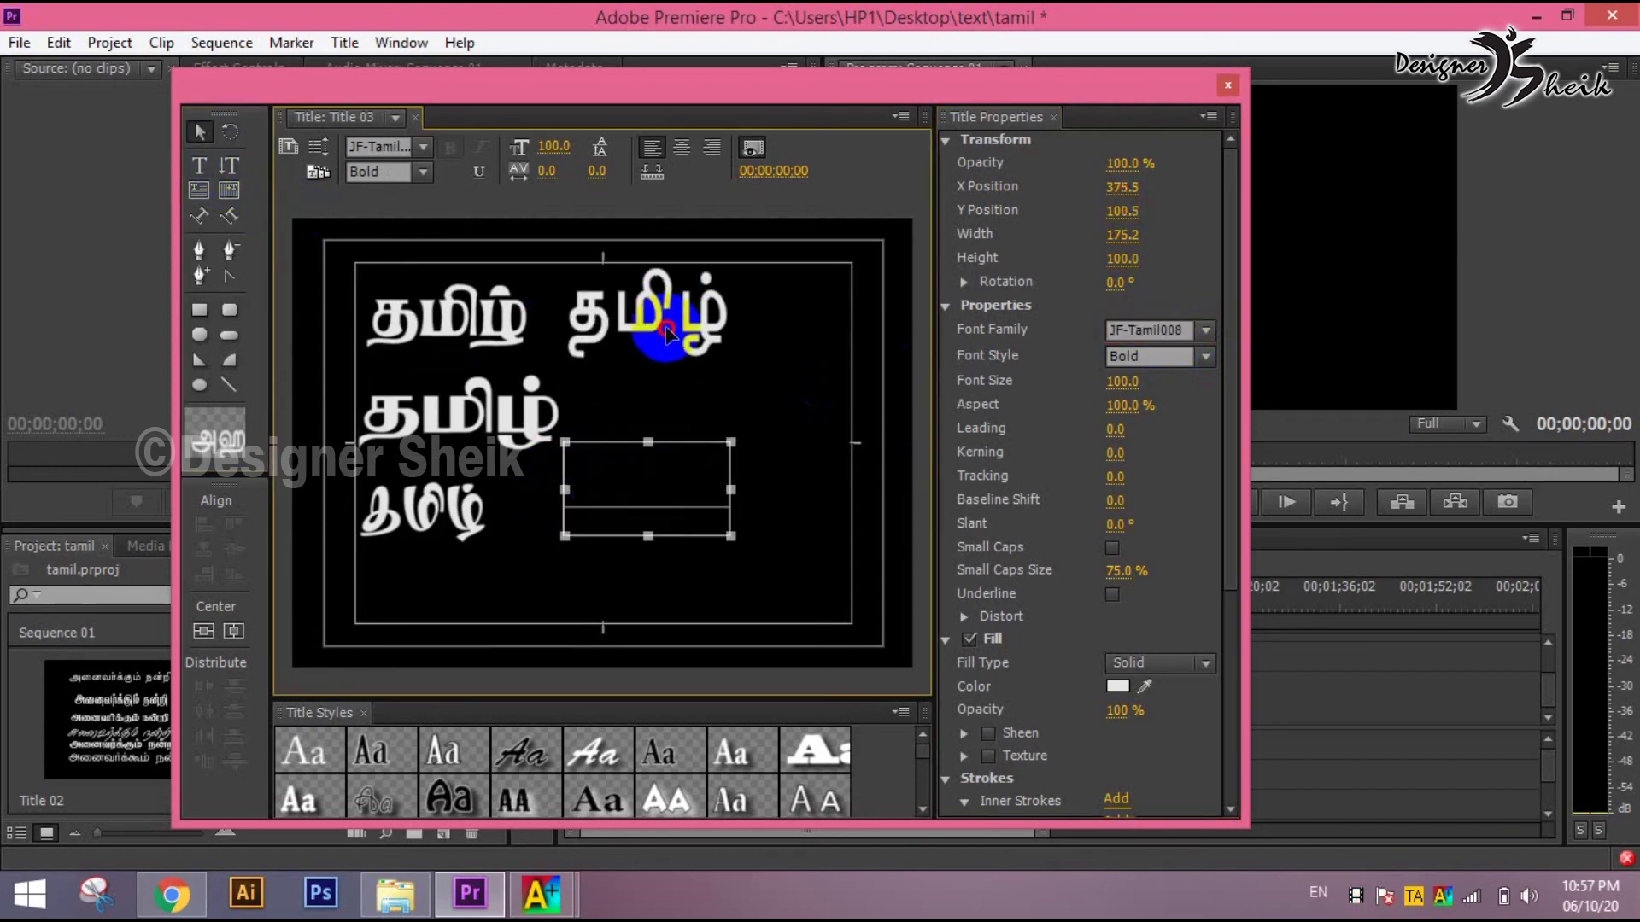
{"action": "left_click", "coordinate": [662, 449]}
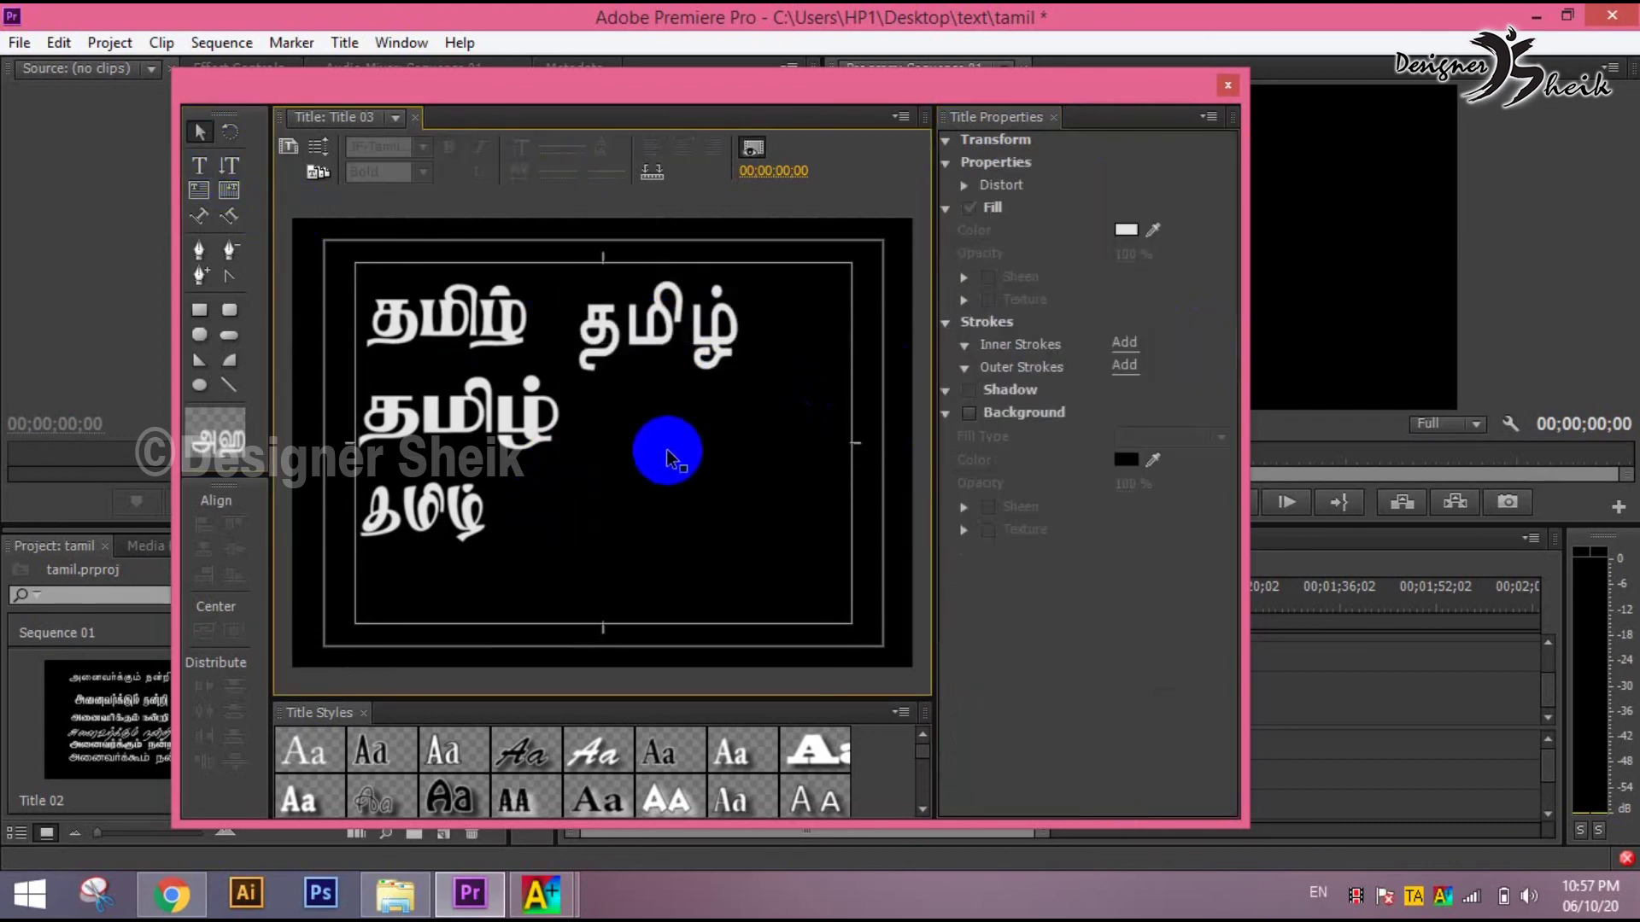
- Start a new text box in KA-Tamil001 and type தமிழ் in it
{"action": "left_click", "coordinate": [199, 167]}
{"action": "left_click", "coordinate": [557, 512]}
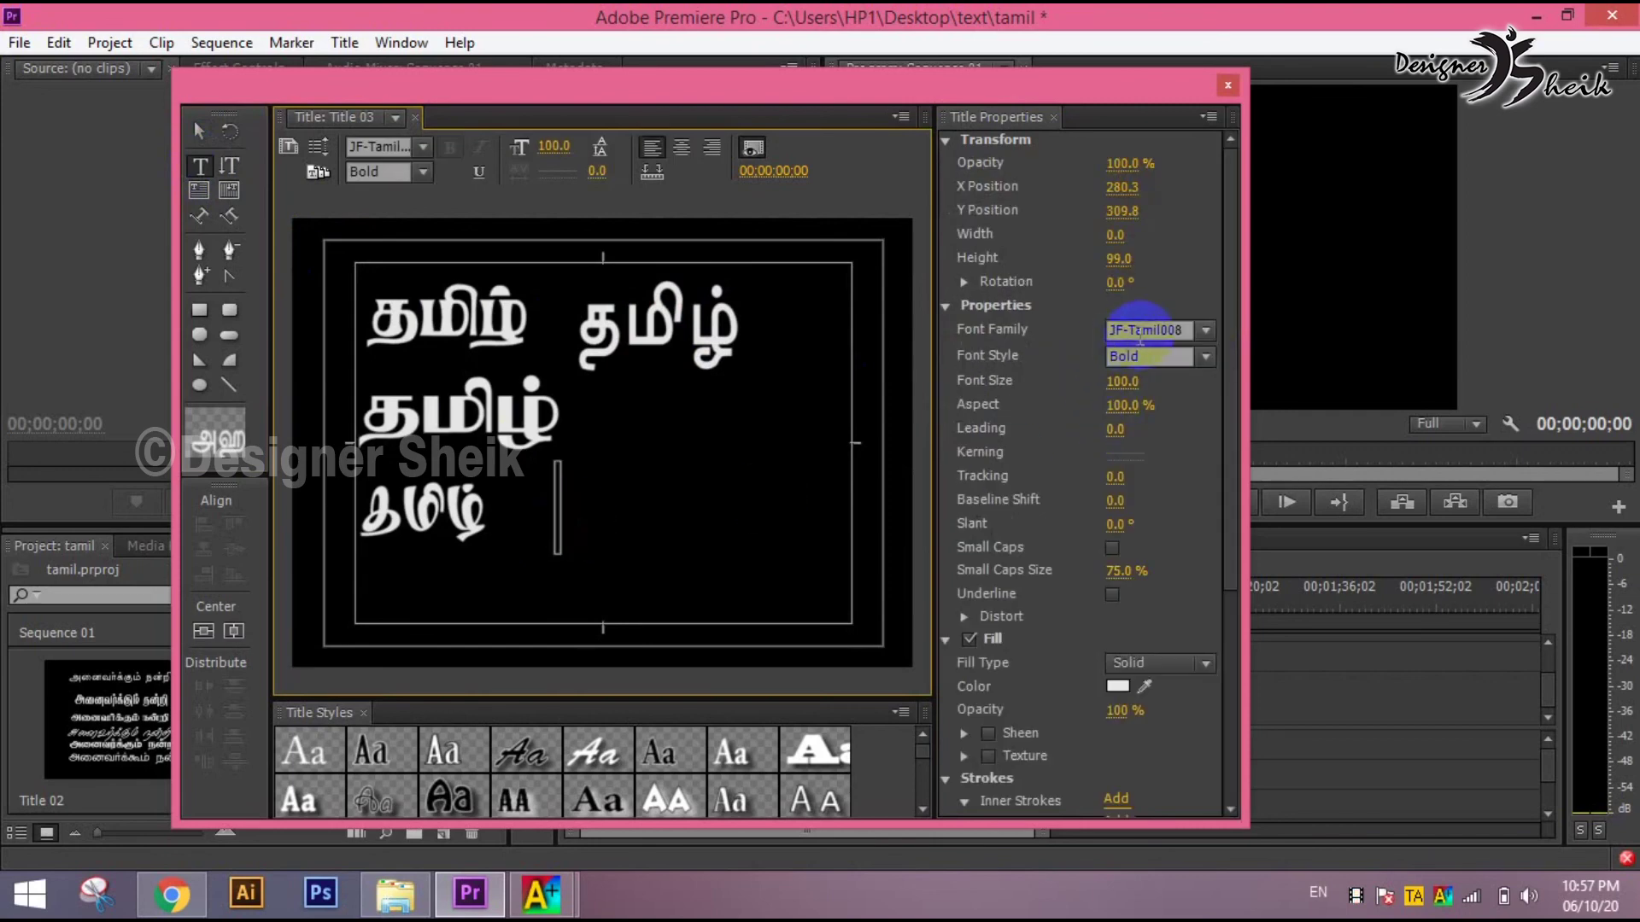
{"action": "left_click", "coordinate": [1141, 333]}
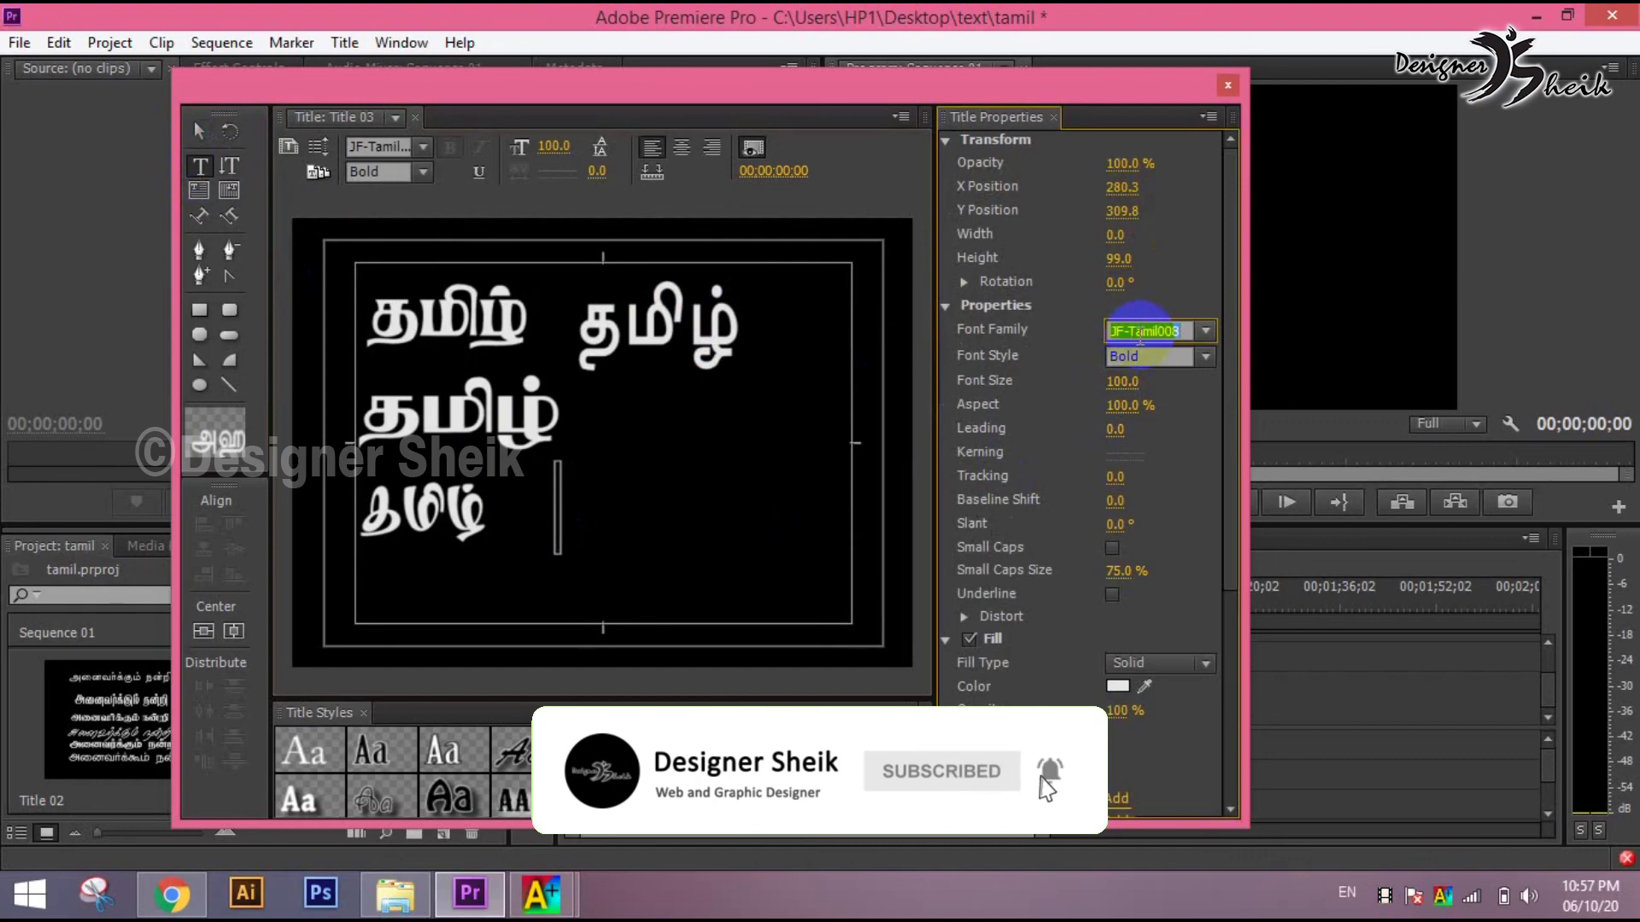
{"action": "key", "text": "Down"}
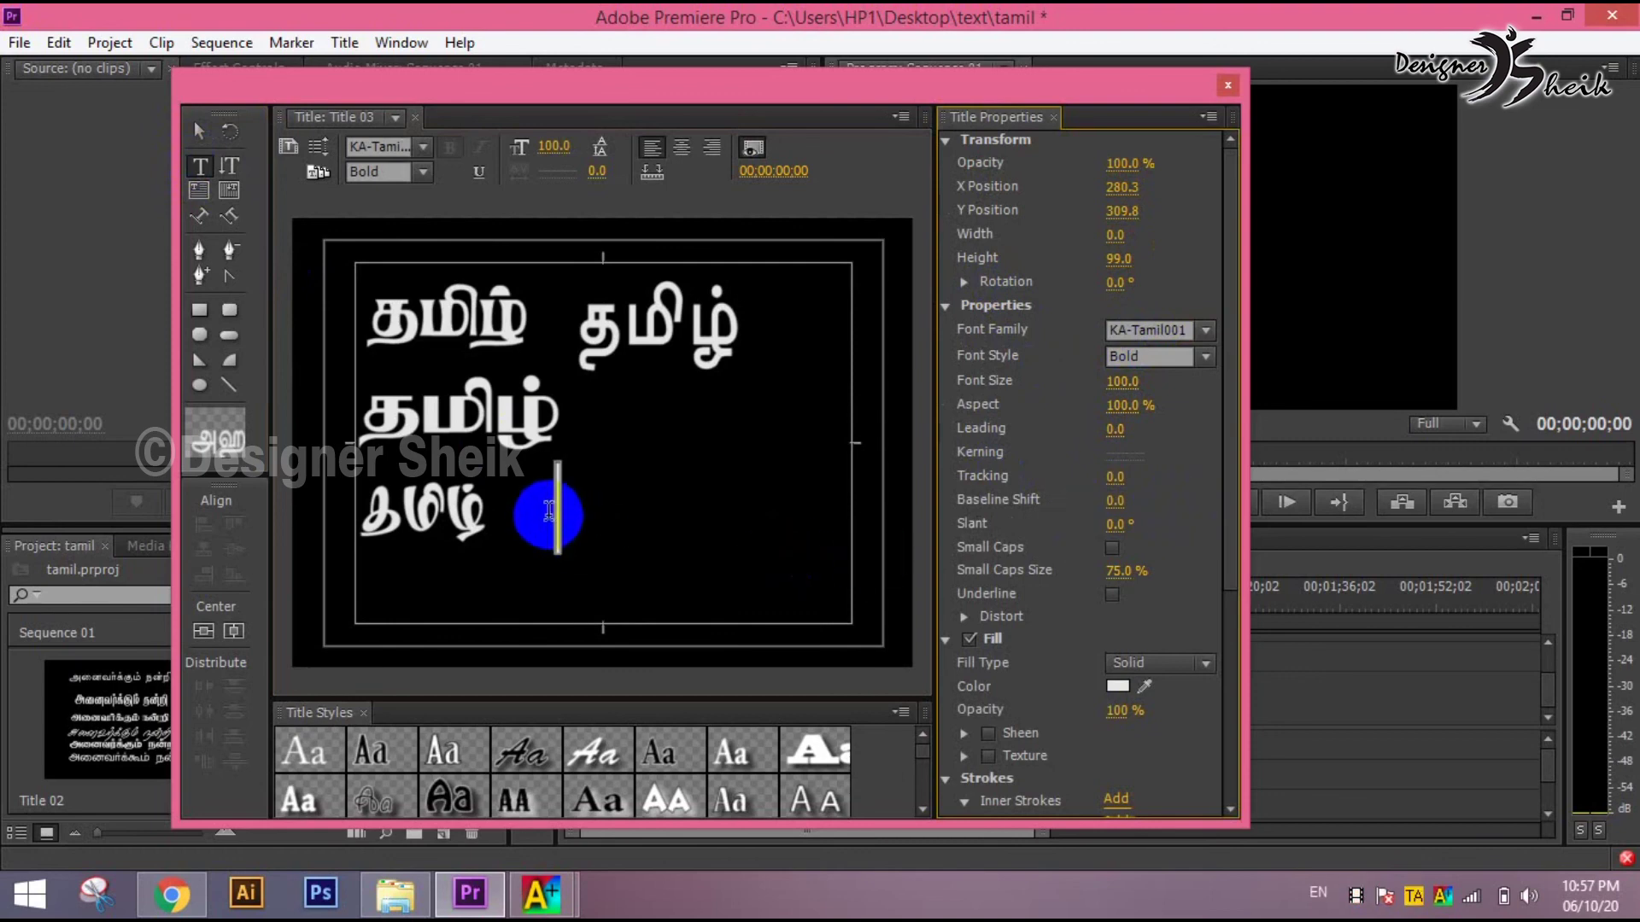
{"action": "left_click", "coordinate": [555, 510]}
{"action": "type", "text": "ட"}
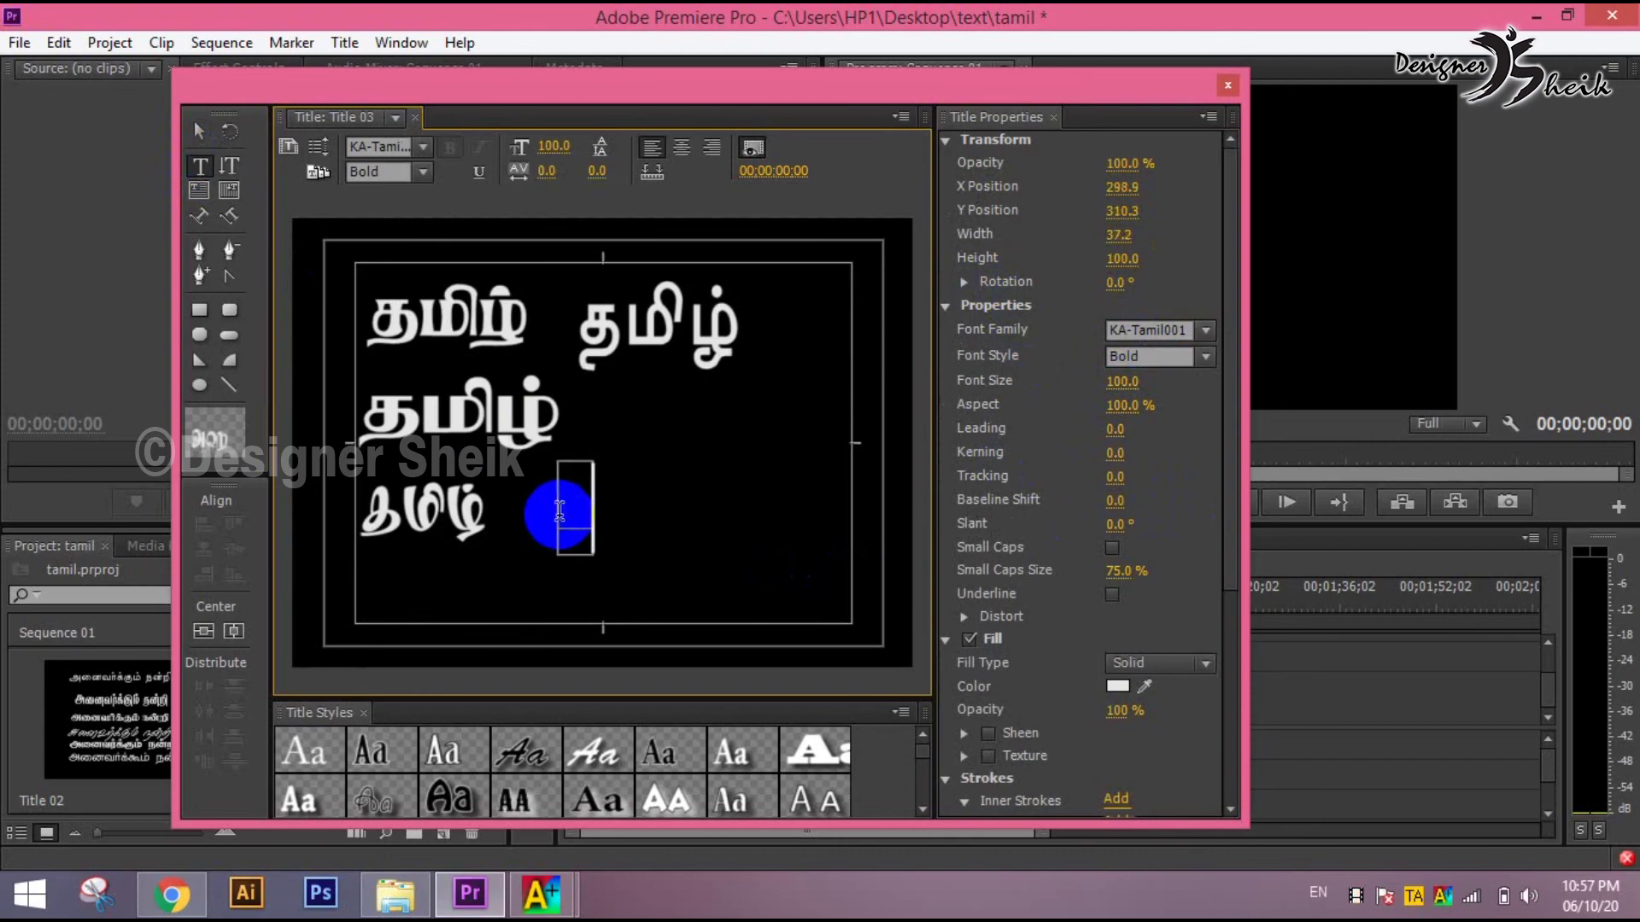
{"action": "type", "text": "தம"}
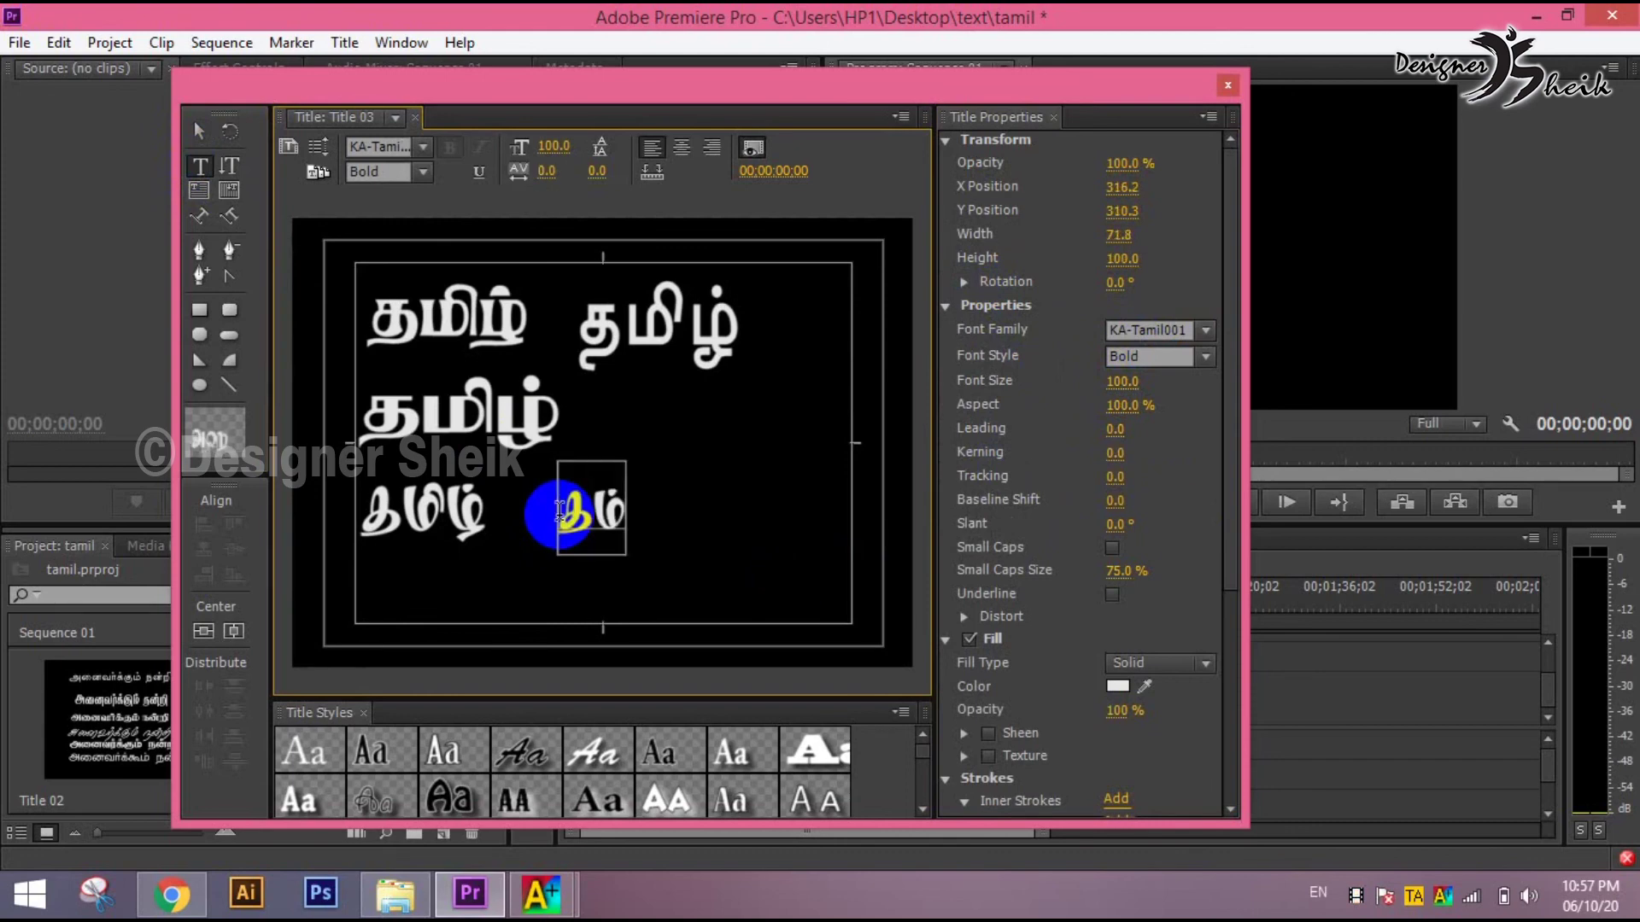
{"action": "type", "text": "ிழ்"}
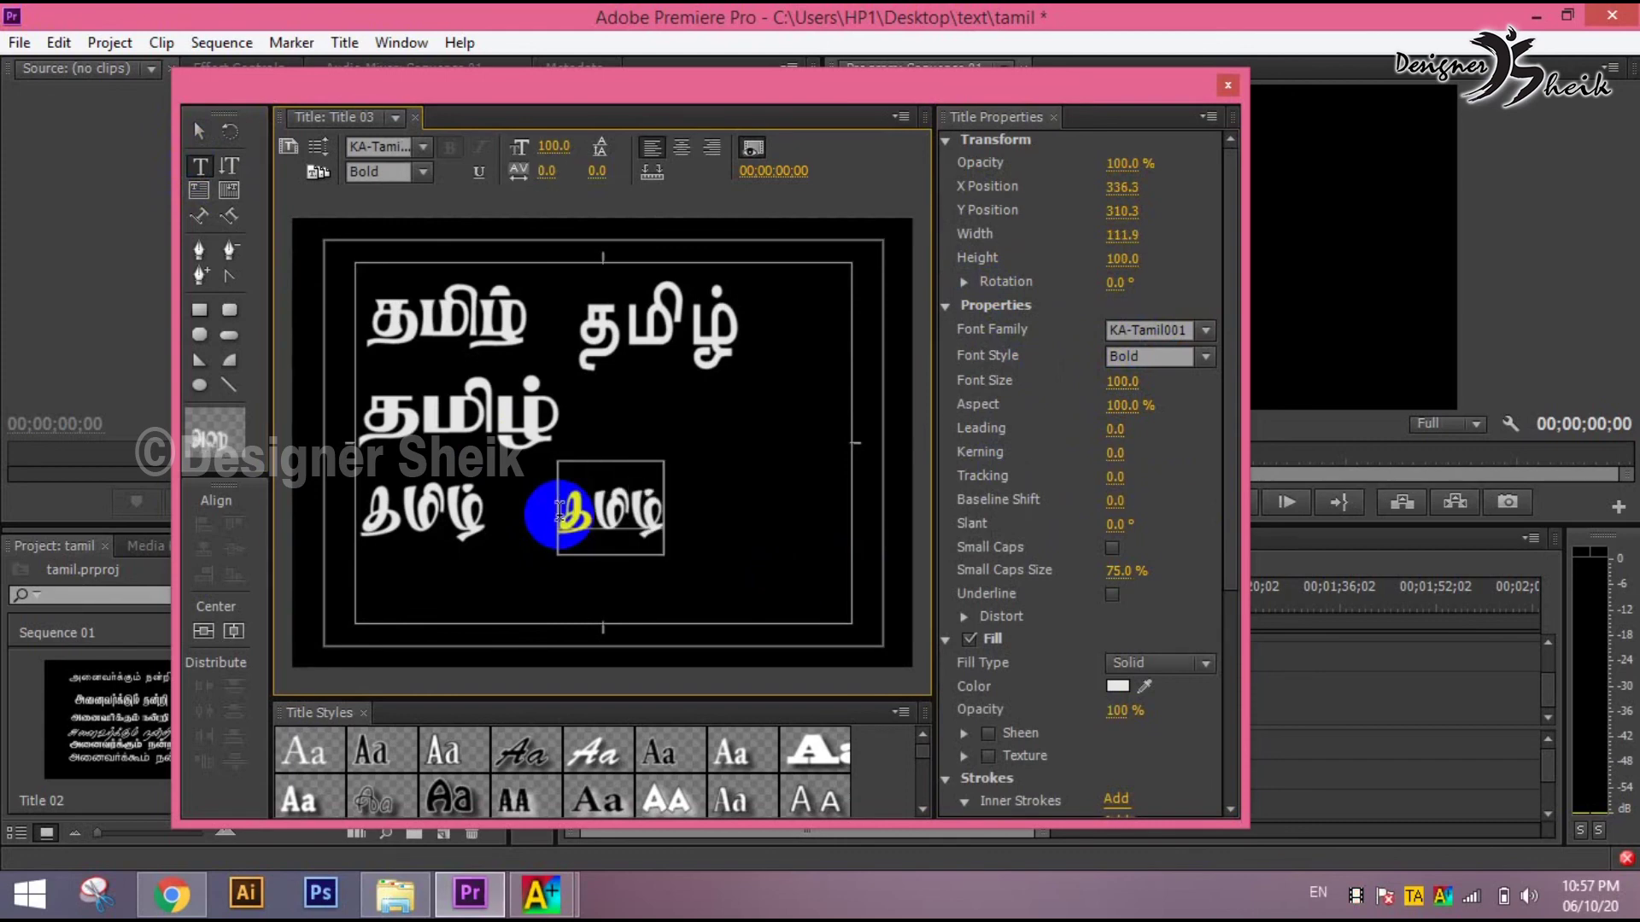
- Select the whole new word and step its font family down to KA-Tamil009
{"action": "left_click", "coordinate": [559, 510]}
{"action": "key", "text": "shift+Right"}
{"action": "key", "text": "shift+End"}
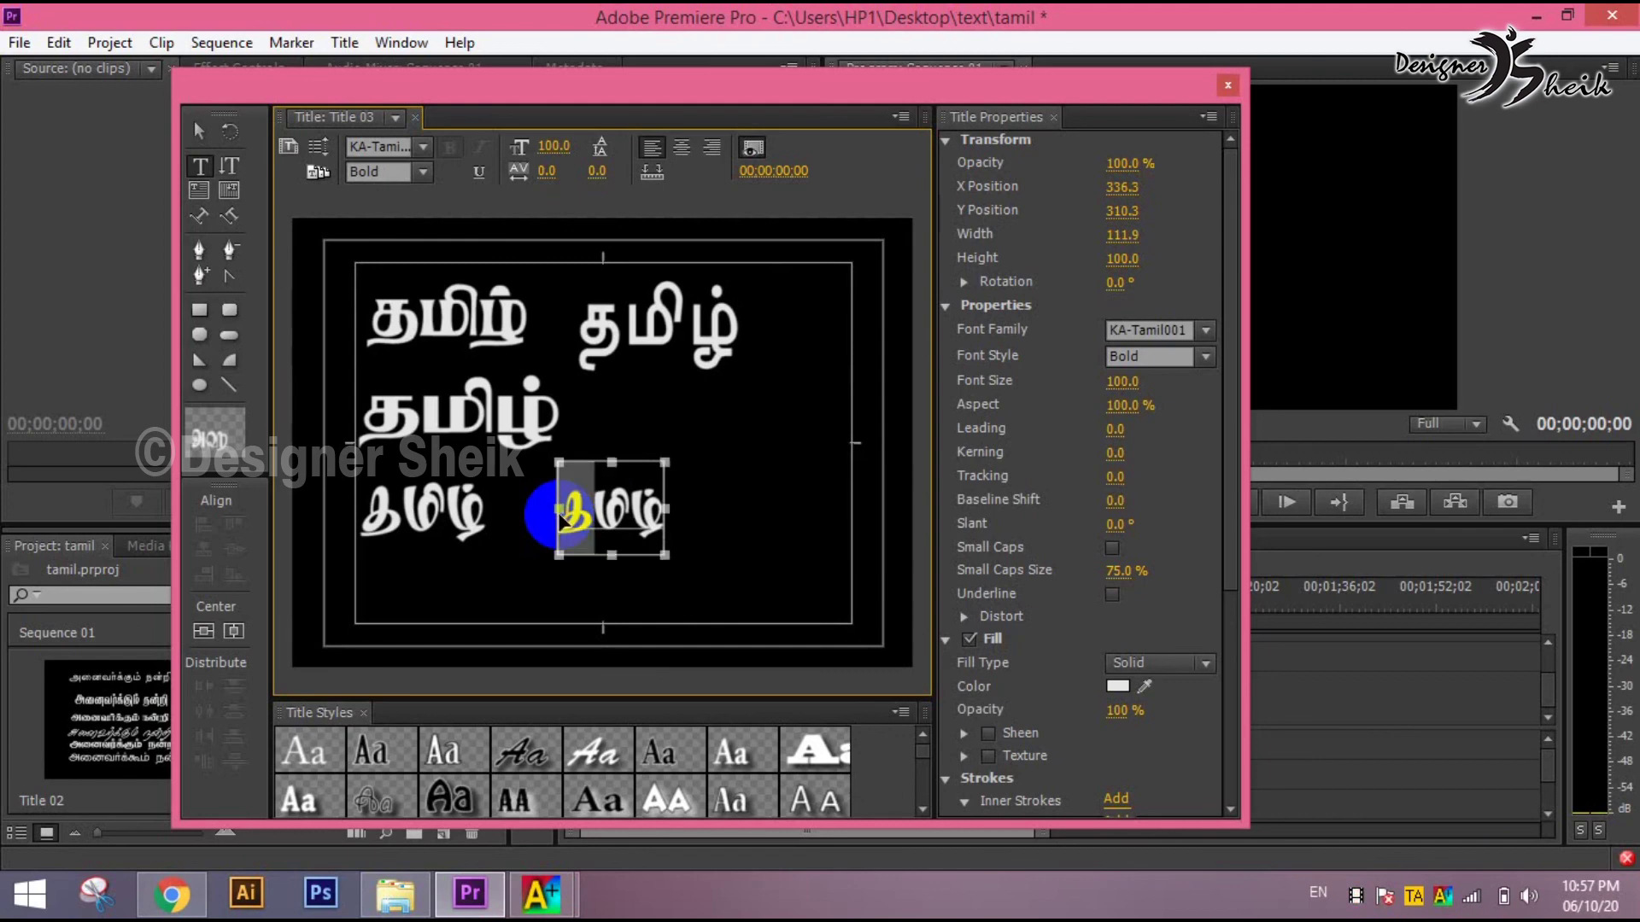
{"action": "left_click", "coordinate": [1124, 333]}
{"action": "key", "text": "Down"}
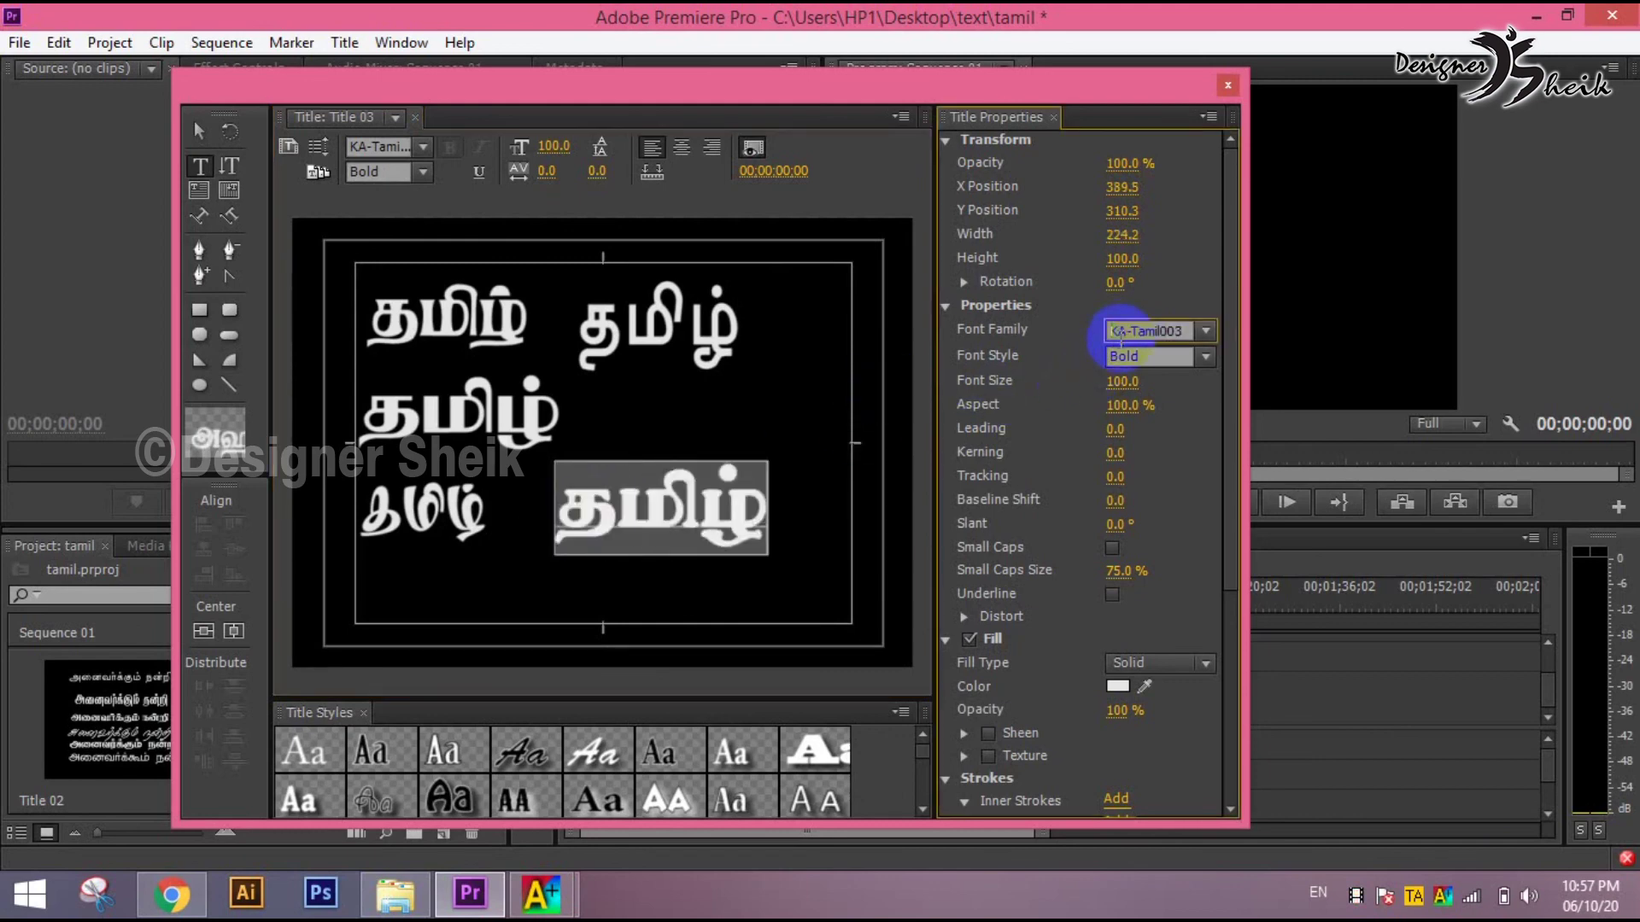
{"action": "key", "text": "Down"}
{"action": "key", "text": "Down"}
{"action": "key", "text": "Down"}
{"action": "key", "text": "Down"}
{"action": "key", "text": "Down"}
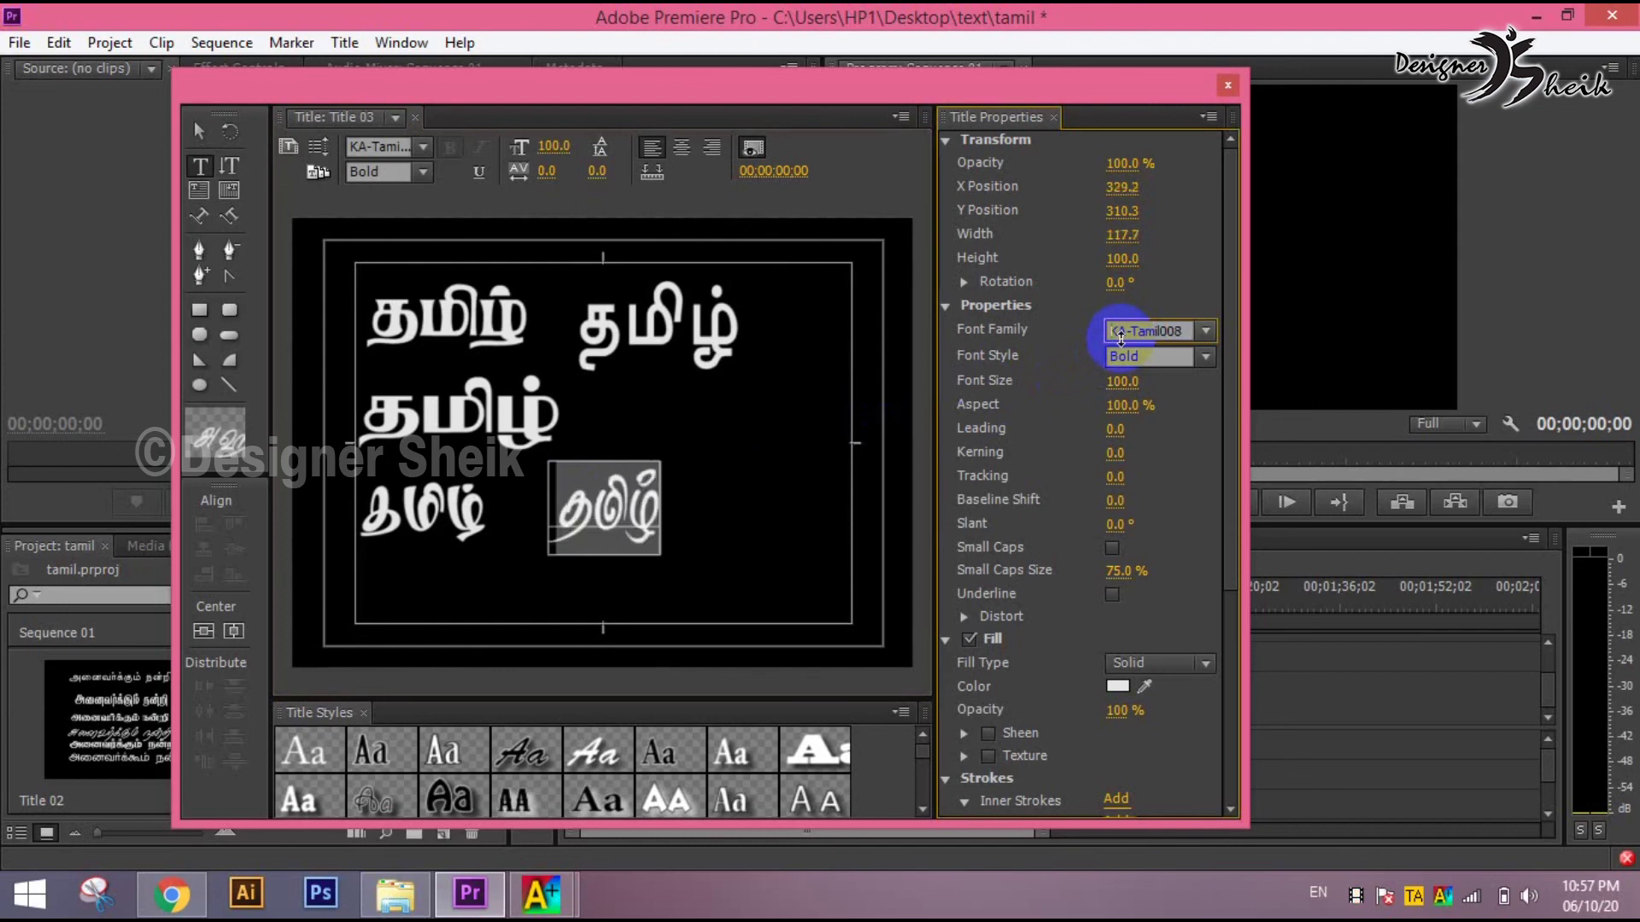
{"action": "key", "text": "Down"}
- Move the KA-Tamil009 word up beside the second-row word and deselect everything
{"action": "left_click", "coordinate": [199, 132]}
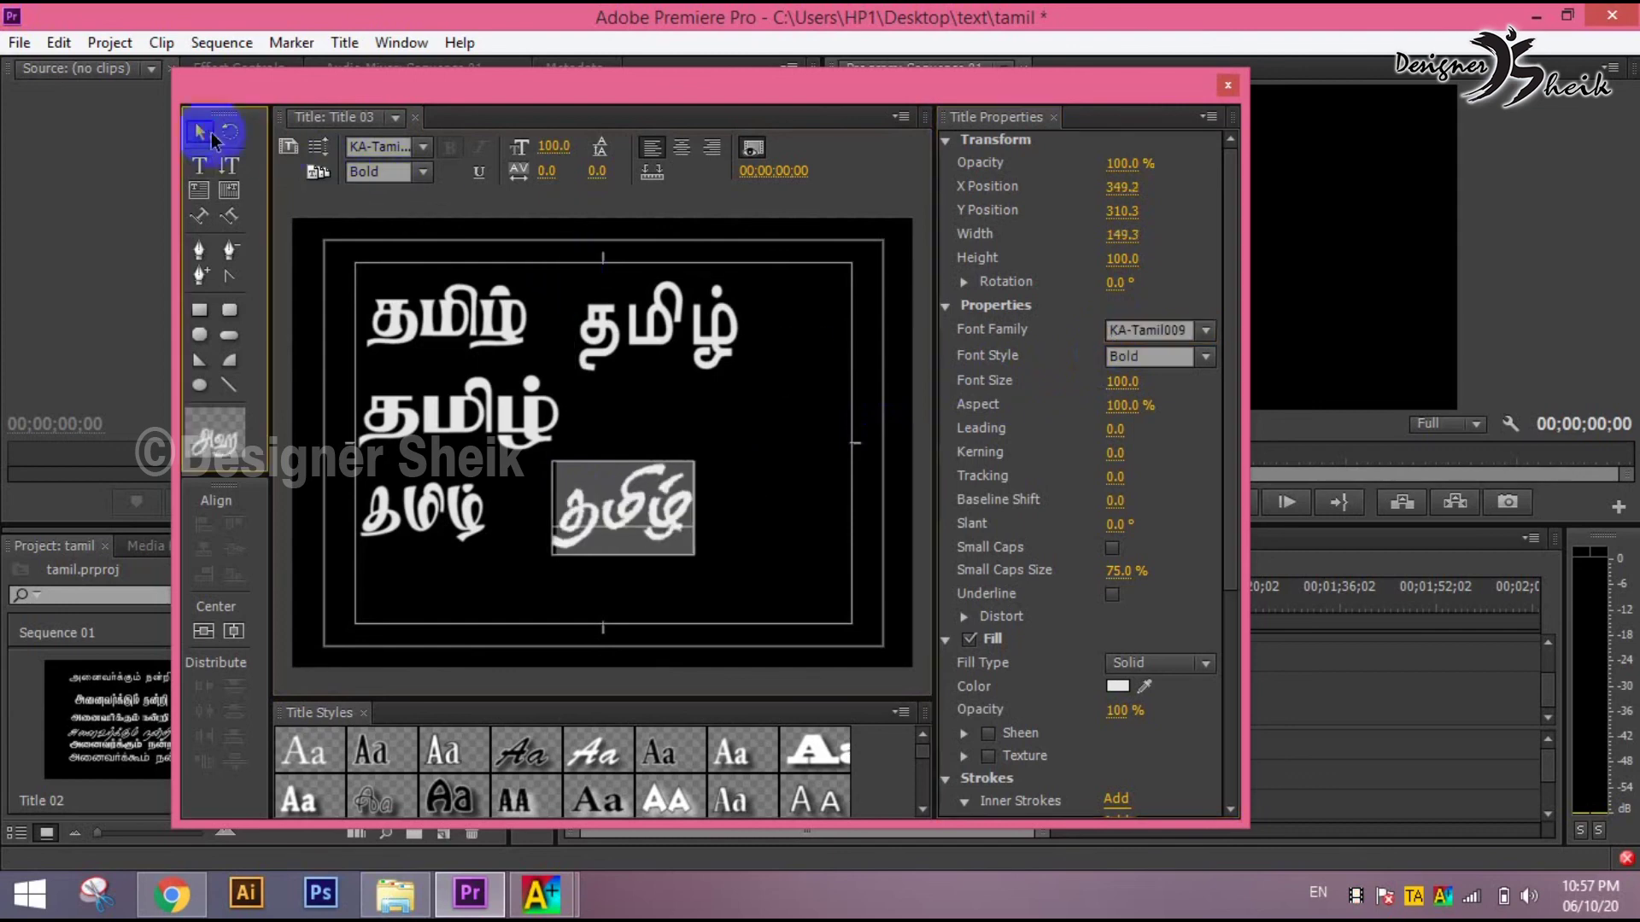
{"action": "left_click_drag", "start_coordinate": [604, 504], "coordinate": [646, 421]}
{"action": "left_click", "coordinate": [667, 555]}
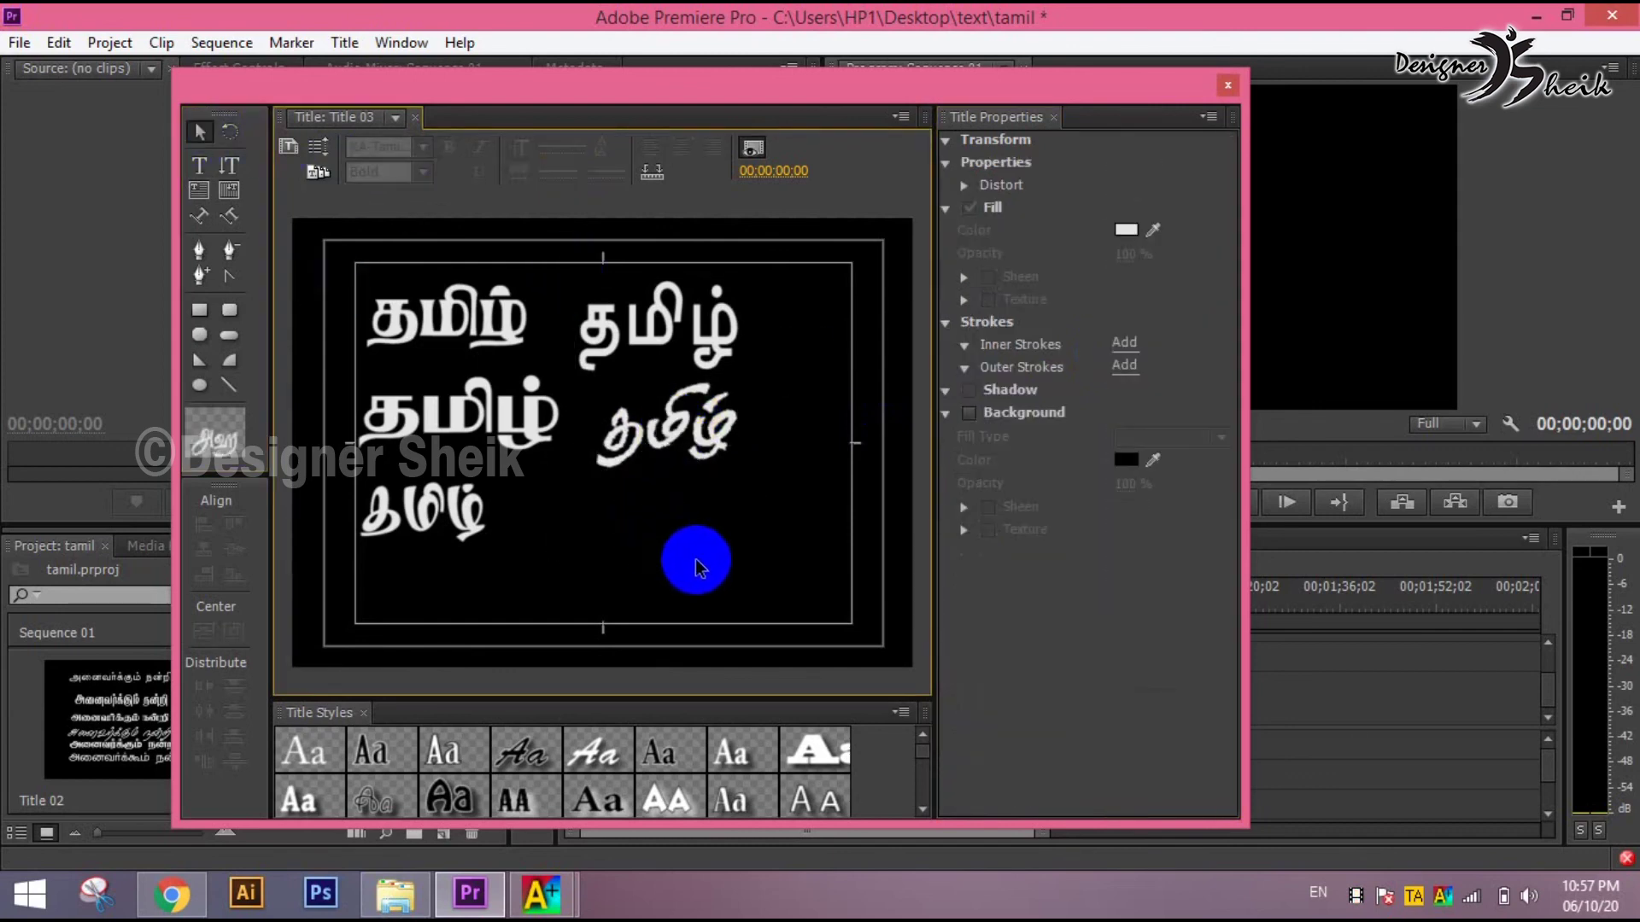
{"action": "left_click_drag", "start_coordinate": [695, 560], "coordinate": [512, 375]}
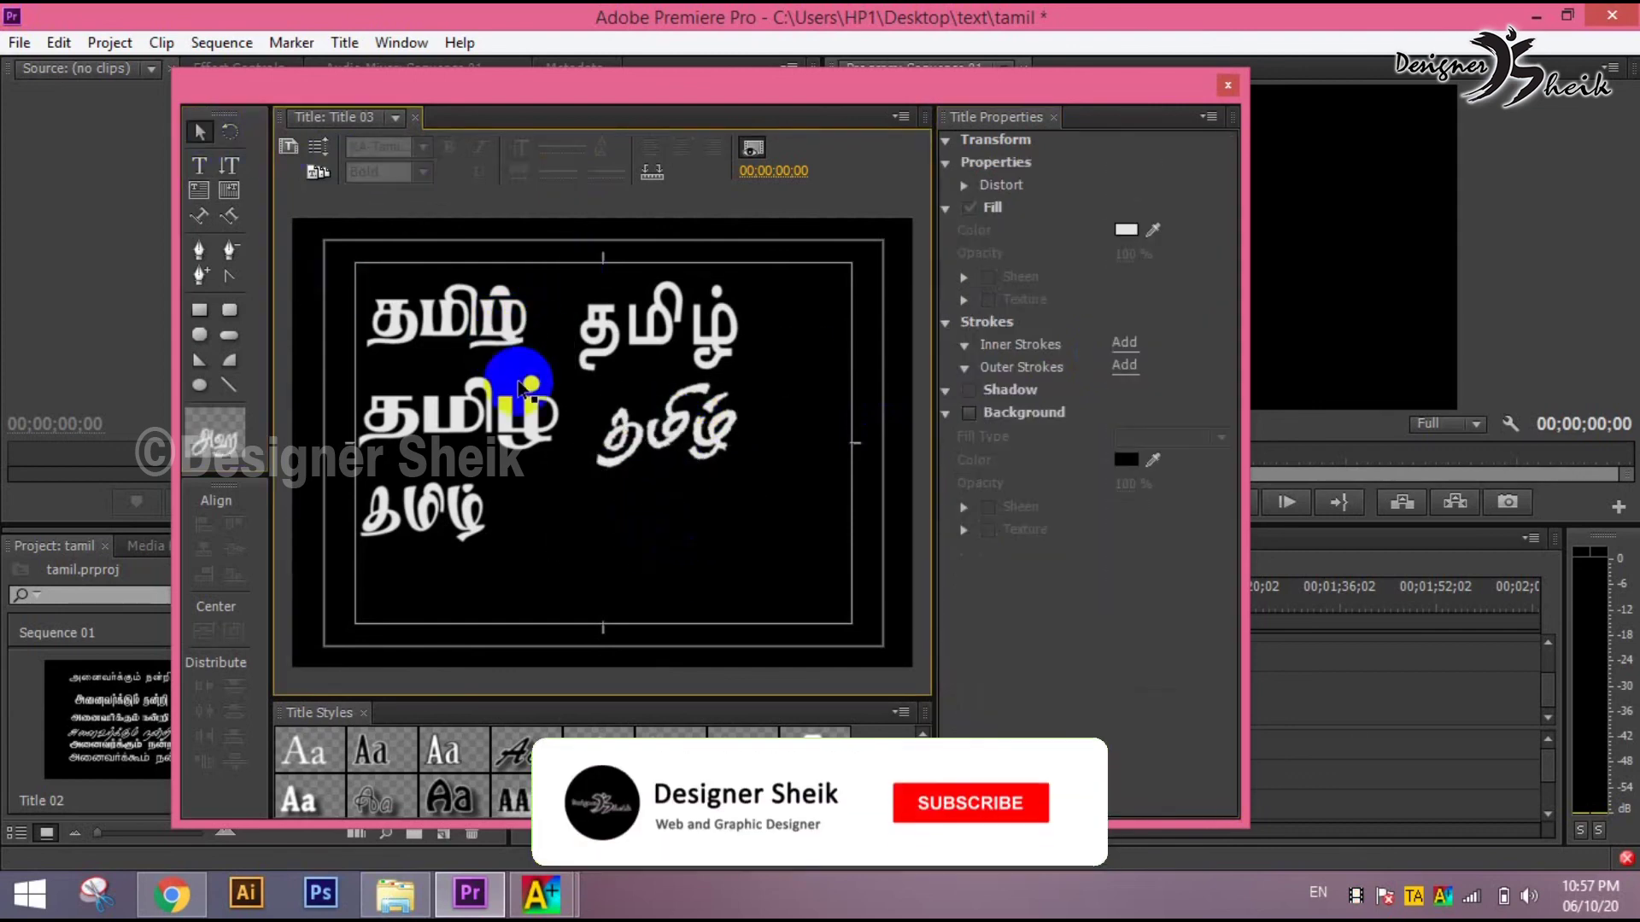
{"action": "left_click", "coordinate": [626, 493]}
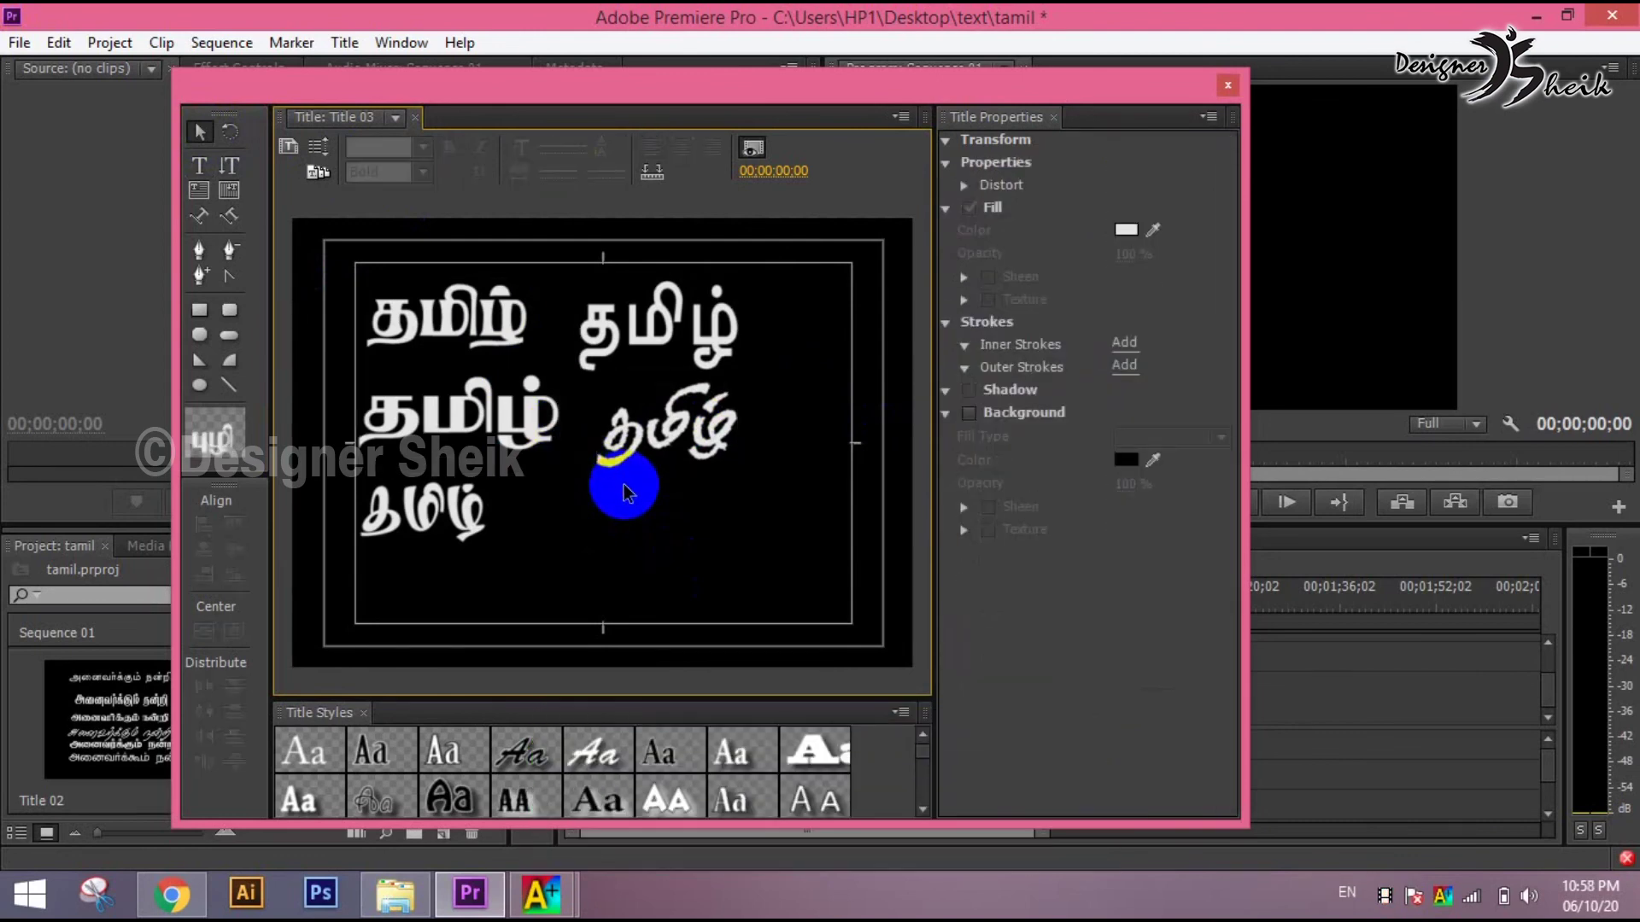
- Bring the Azhagi+ main window forward and close its Key Mappings - Tables window
{"action": "left_click", "coordinate": [542, 894]}
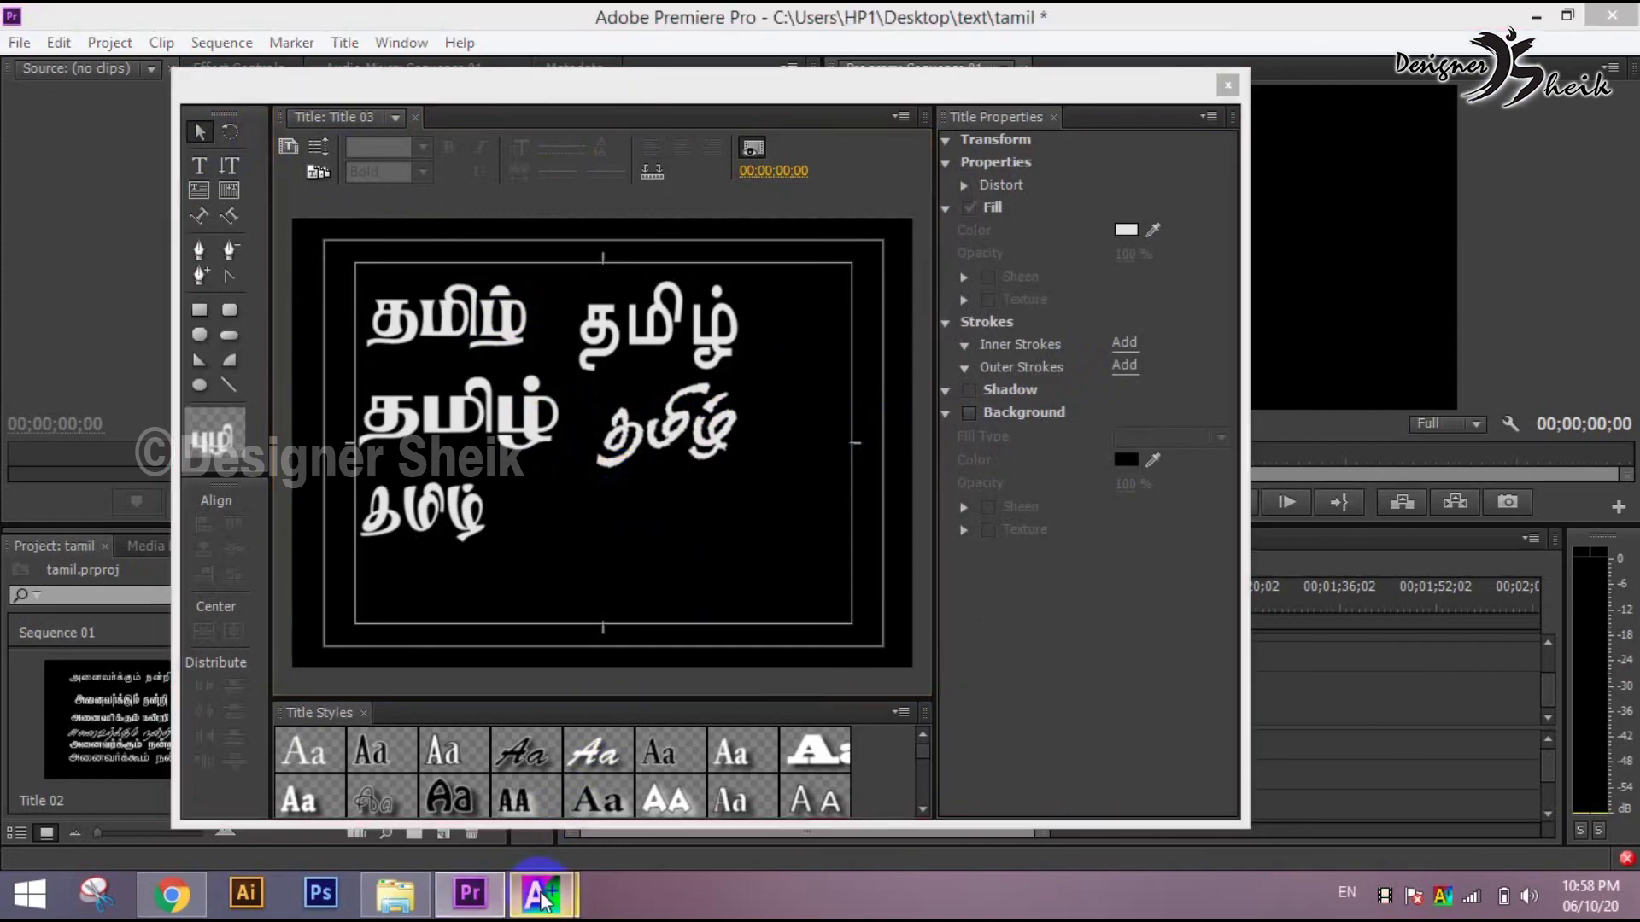
{"action": "left_click", "coordinate": [615, 816]}
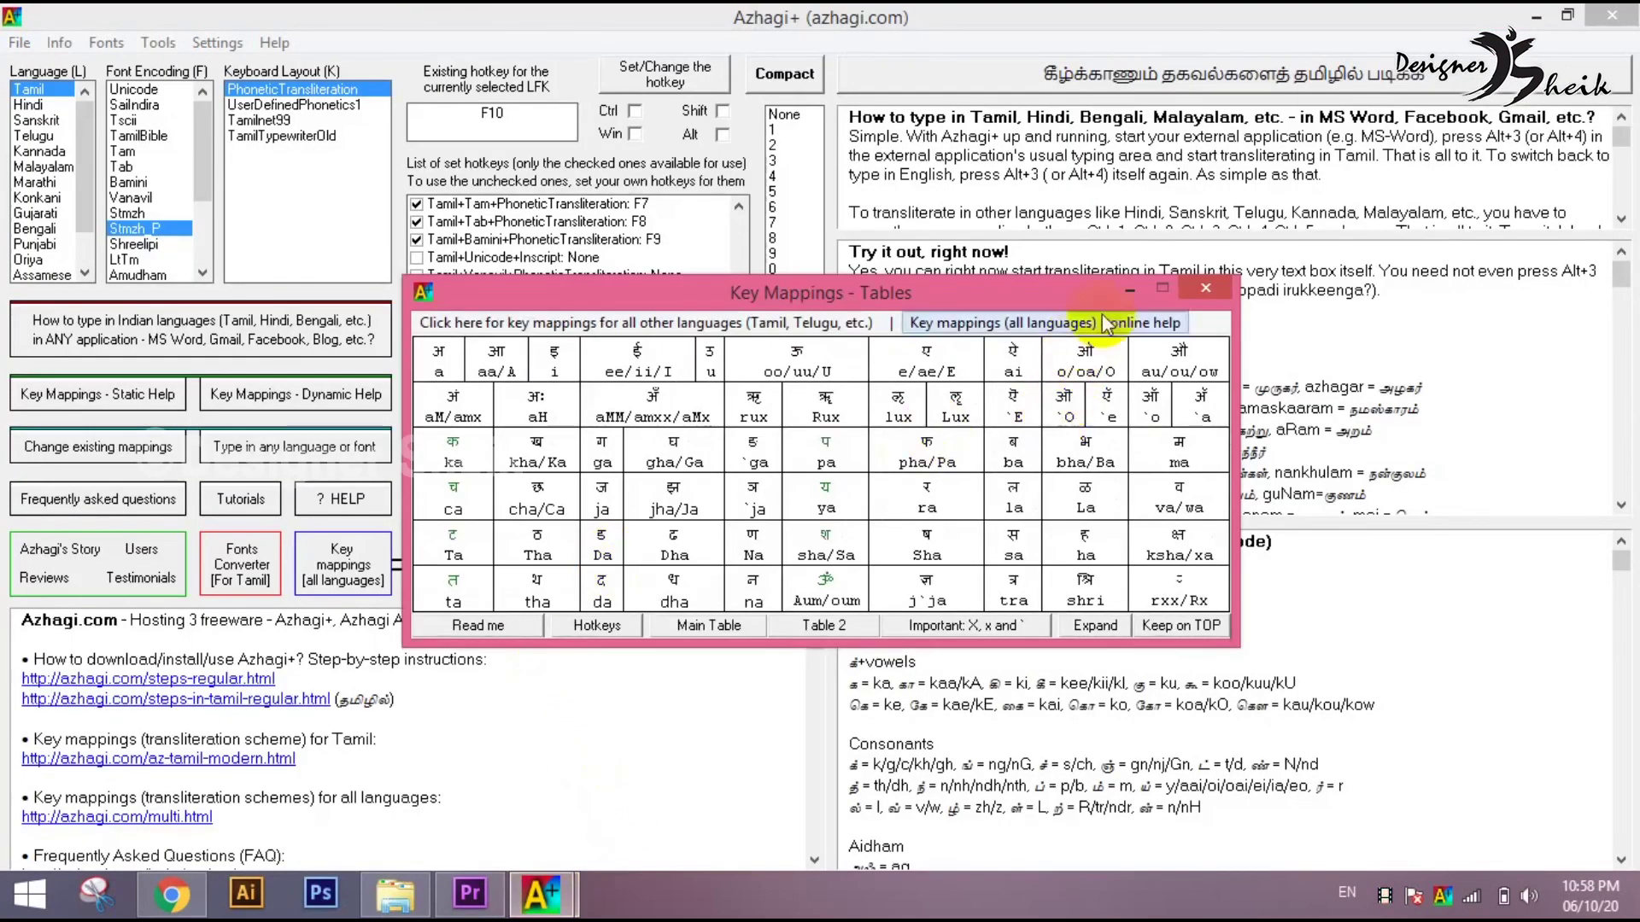
{"action": "left_click", "coordinate": [1145, 283]}
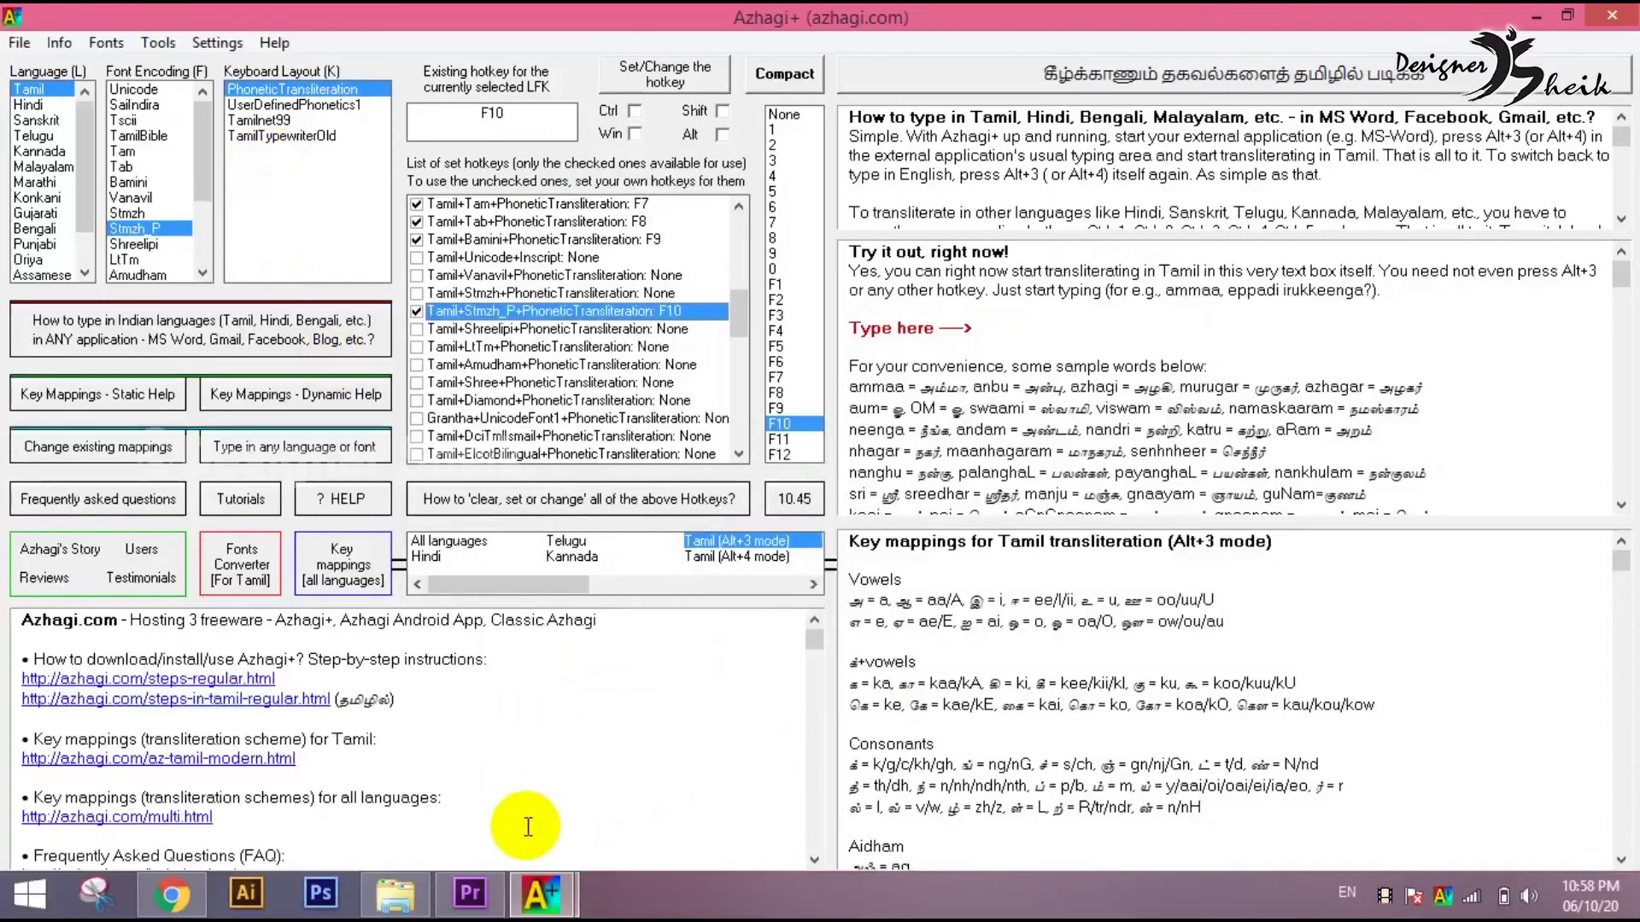